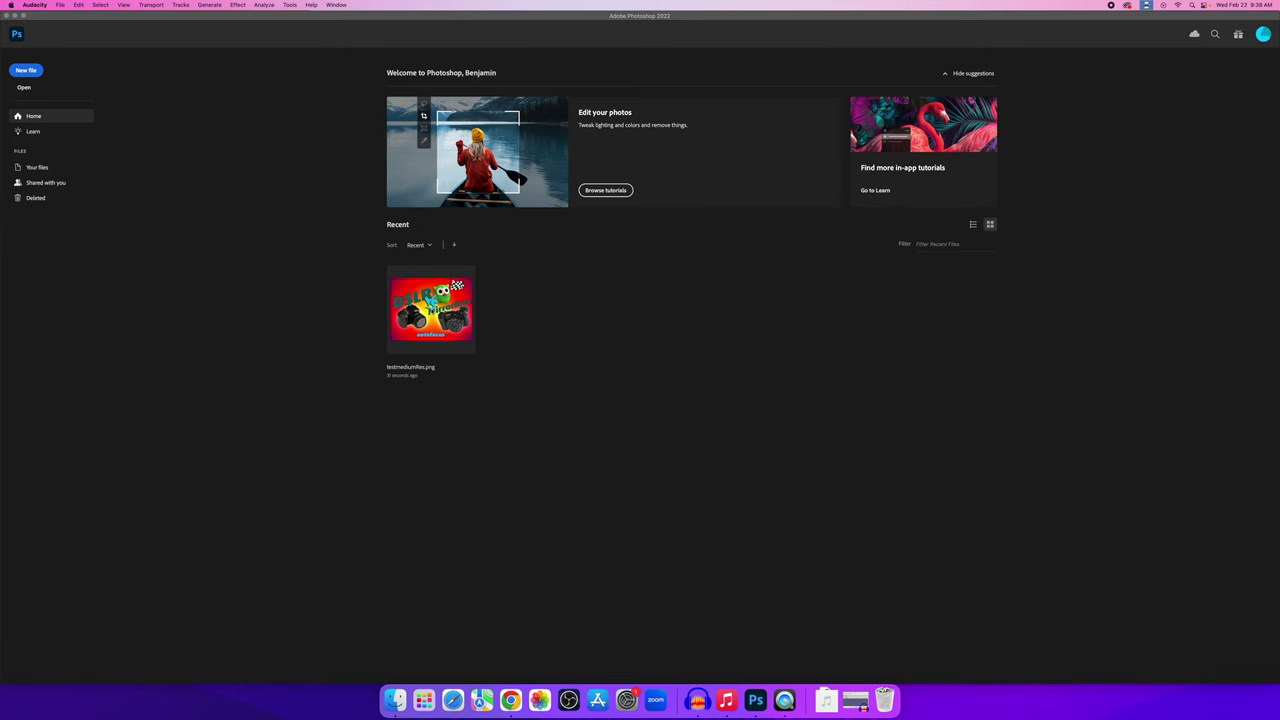
Open testmediumRes.png from the Recent list and zoom in on it.
click(431, 305)
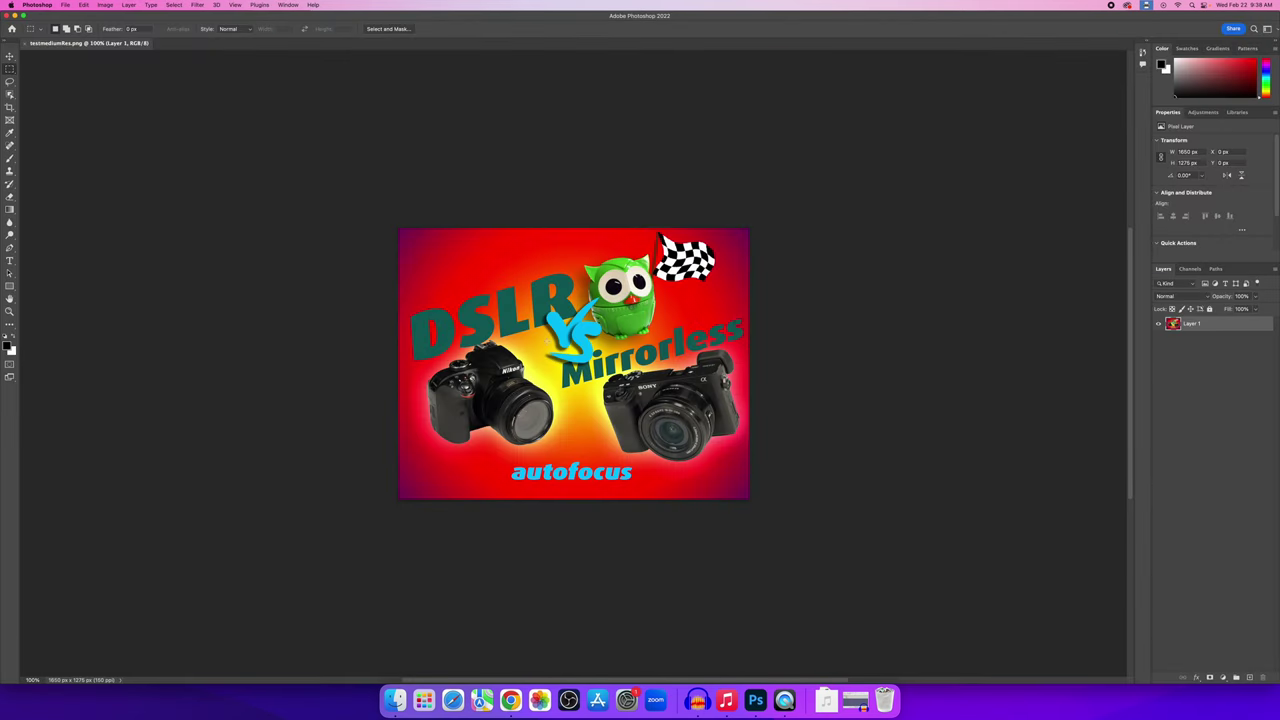
scroll(660, 438, up, 3)
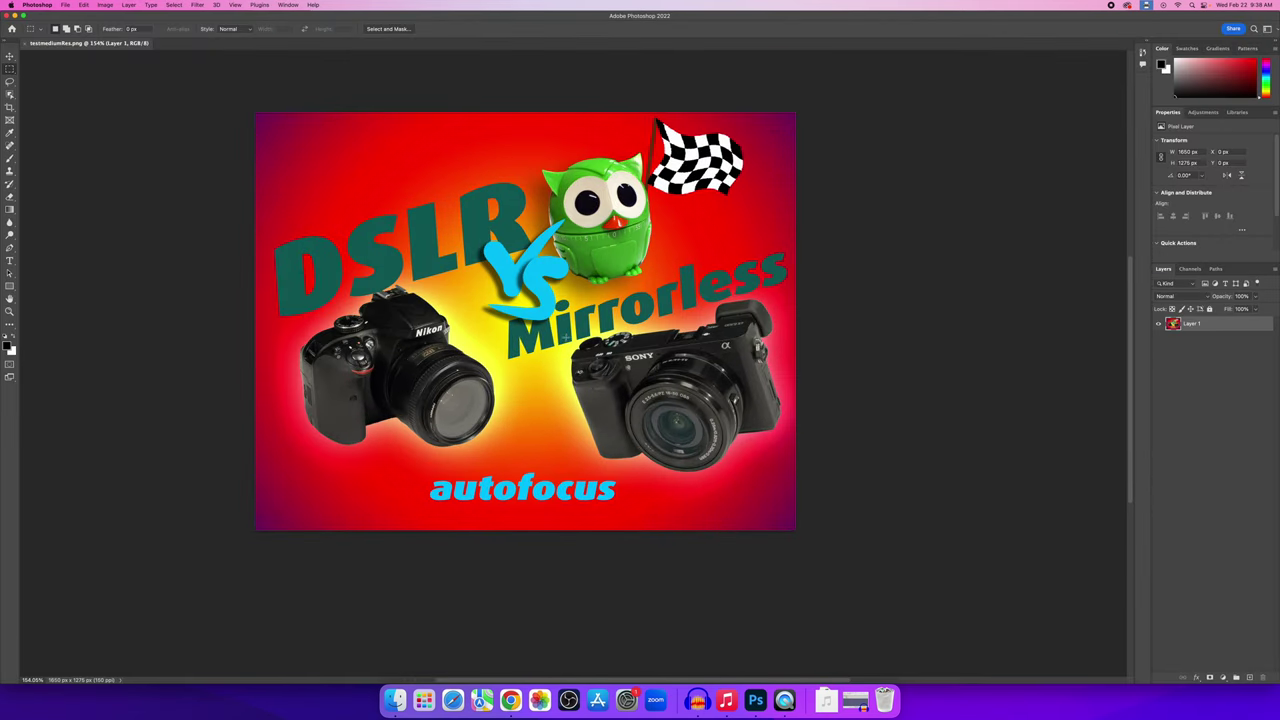
scroll(537, 390, up, 3)
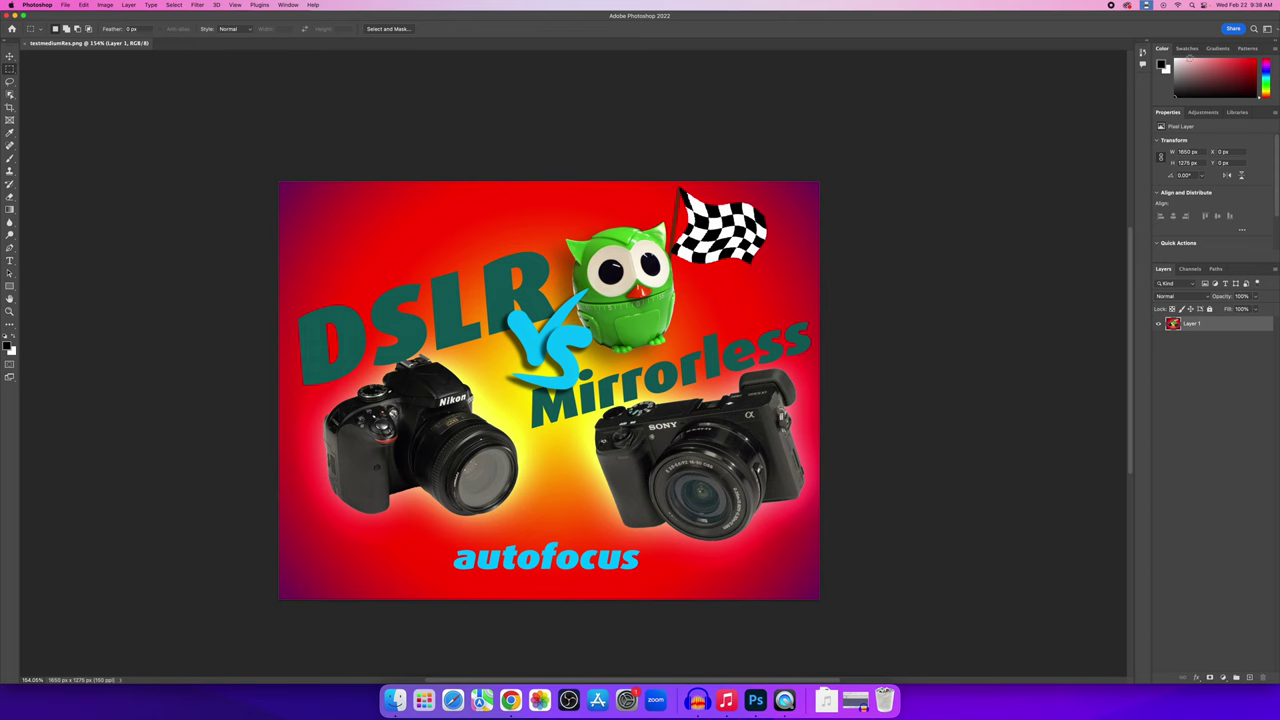
Float the Color panel out, then restore the default layout with Reset Essentials.
drag(1163, 48, 724, 104)
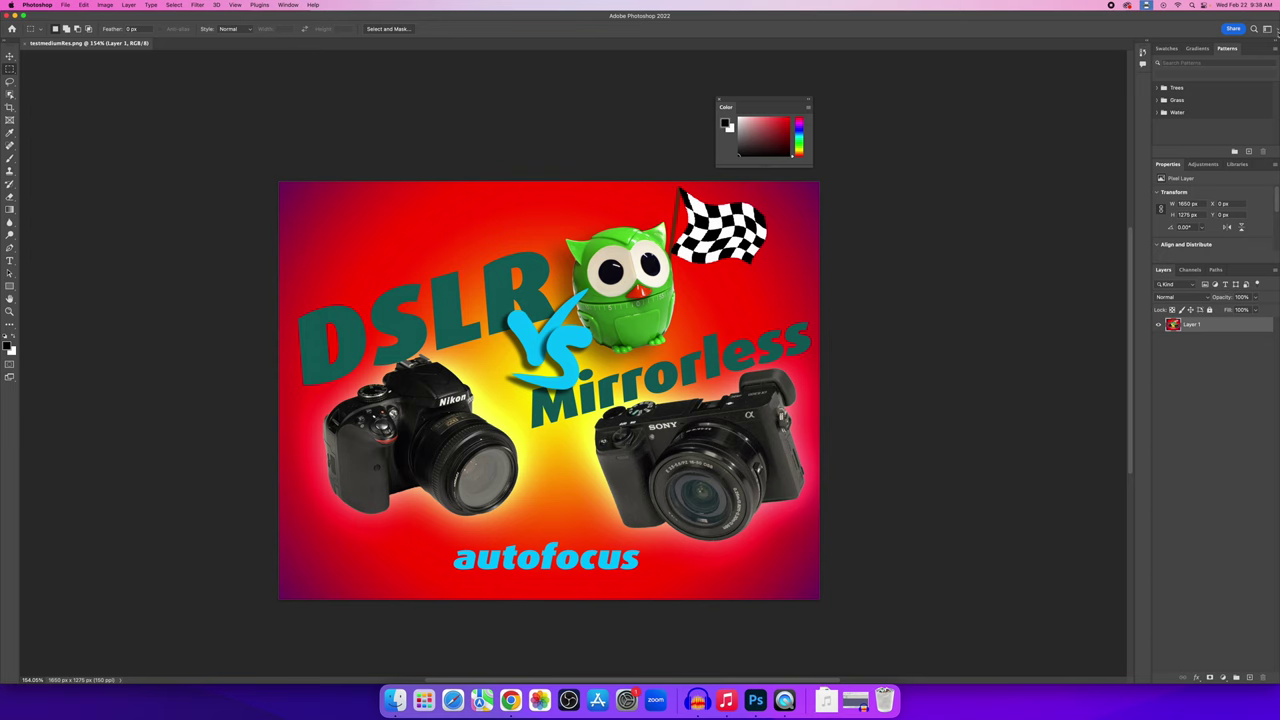
click(1268, 29)
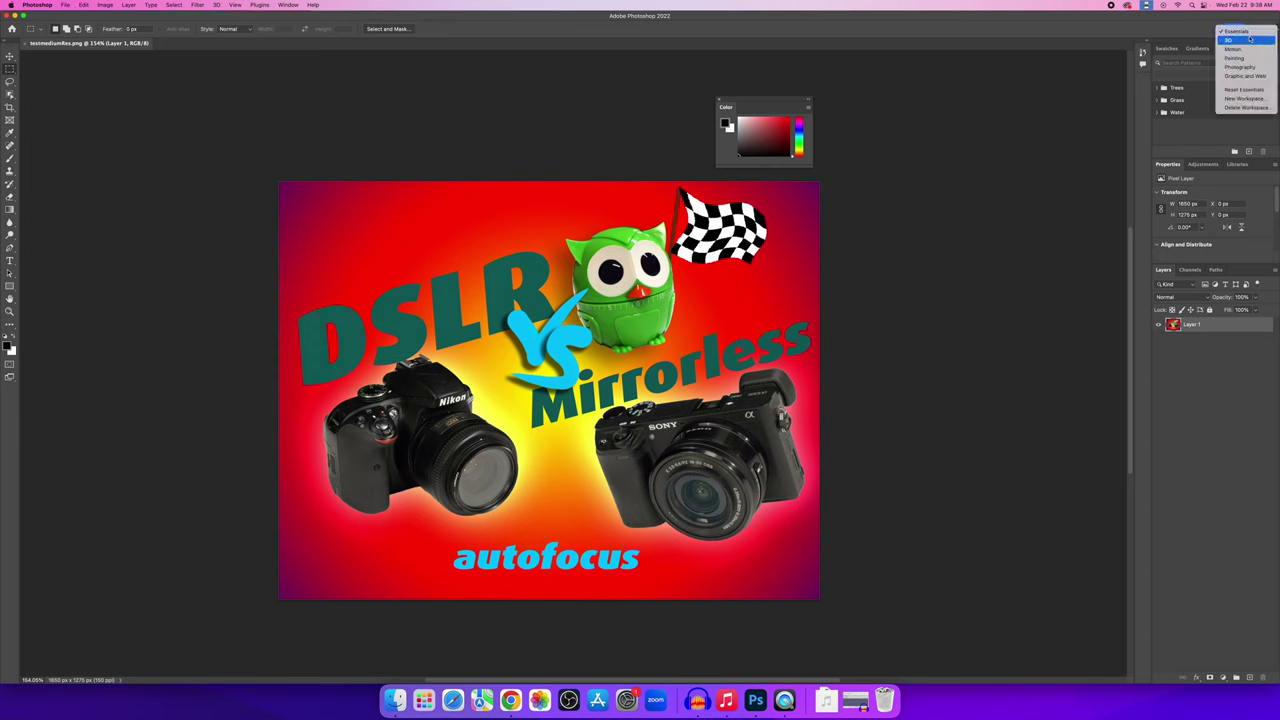
click(1243, 90)
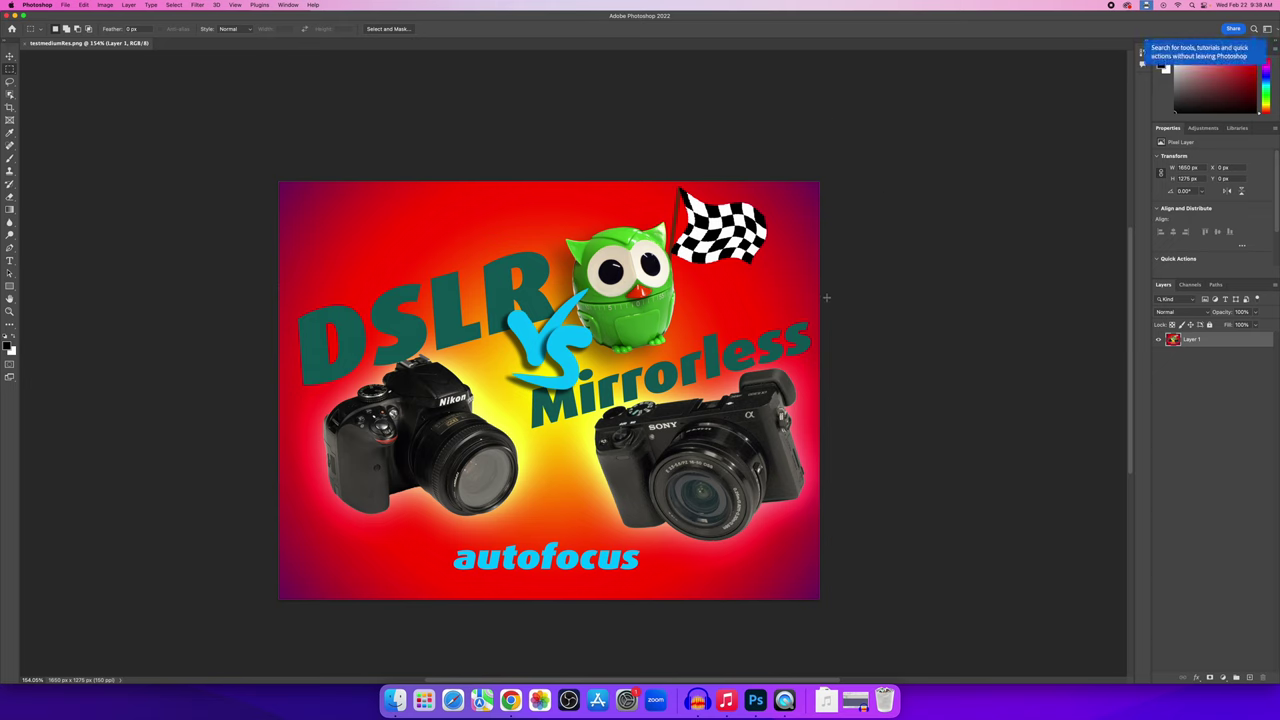
scroll(823, 297, down, 1)
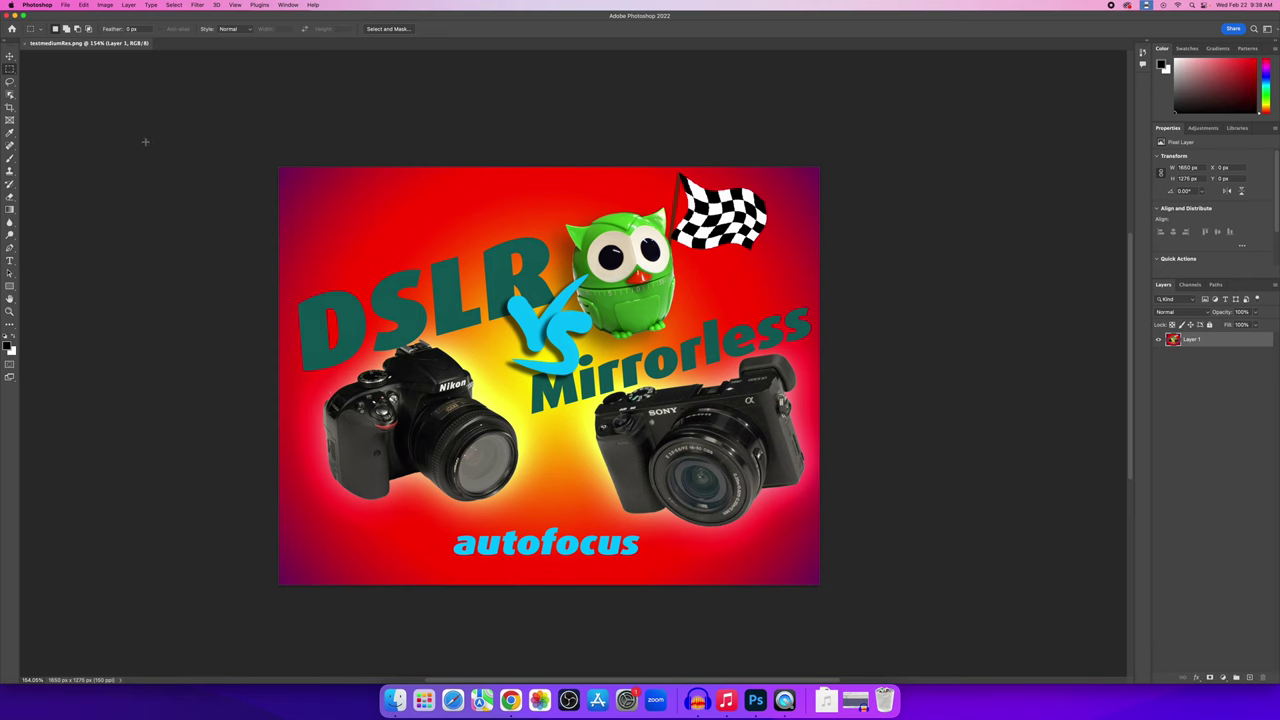
Create a new Print document, landscape 11 × 8.5 in at 150 ppi.
click(65, 5)
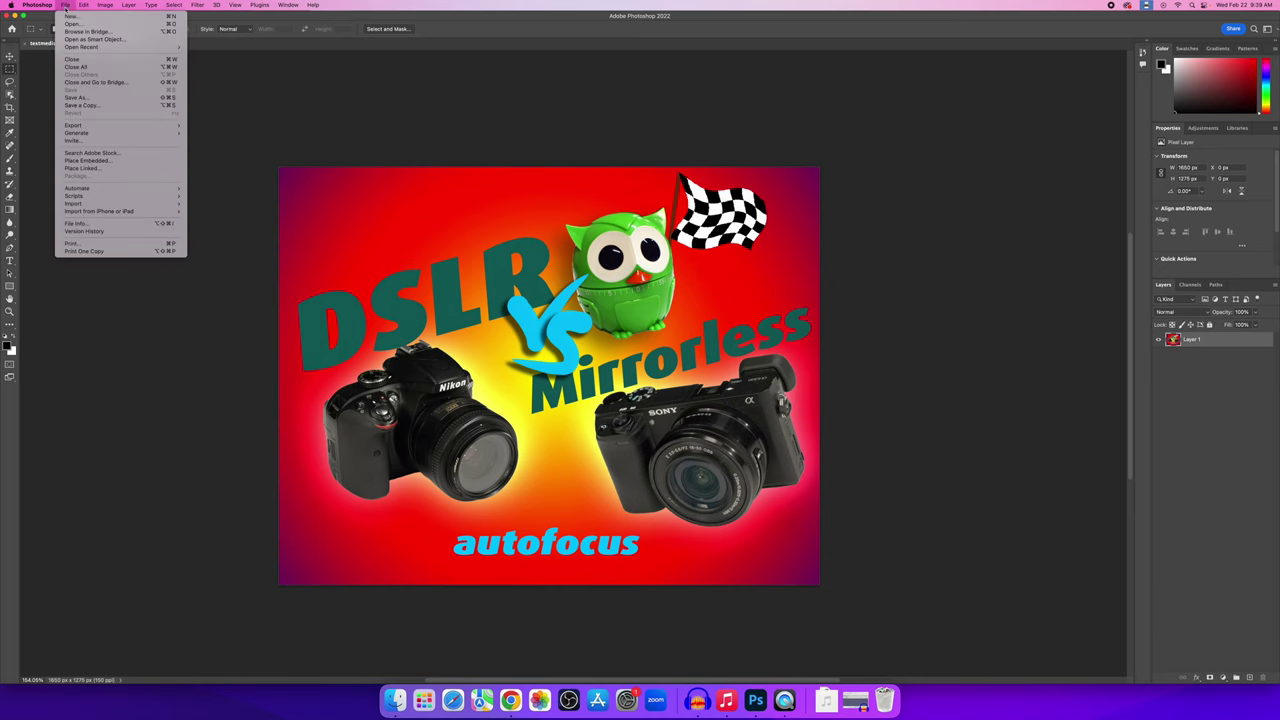
click(68, 17)
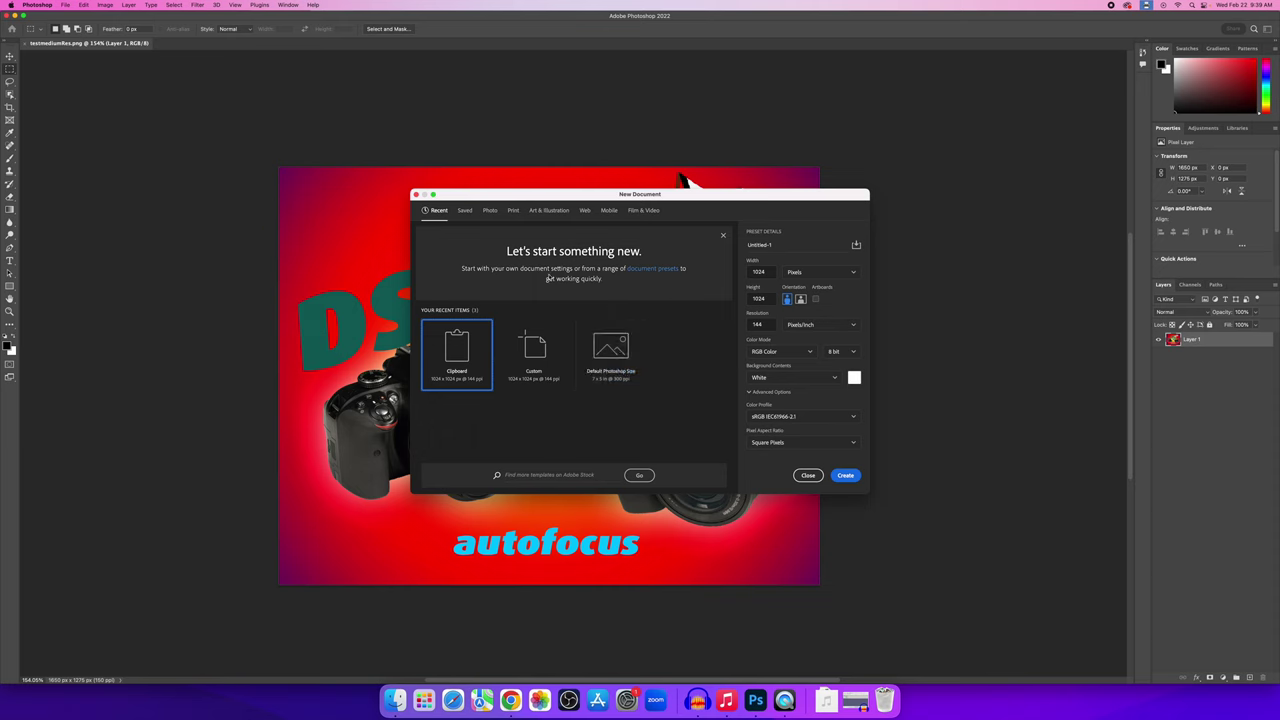
click(513, 211)
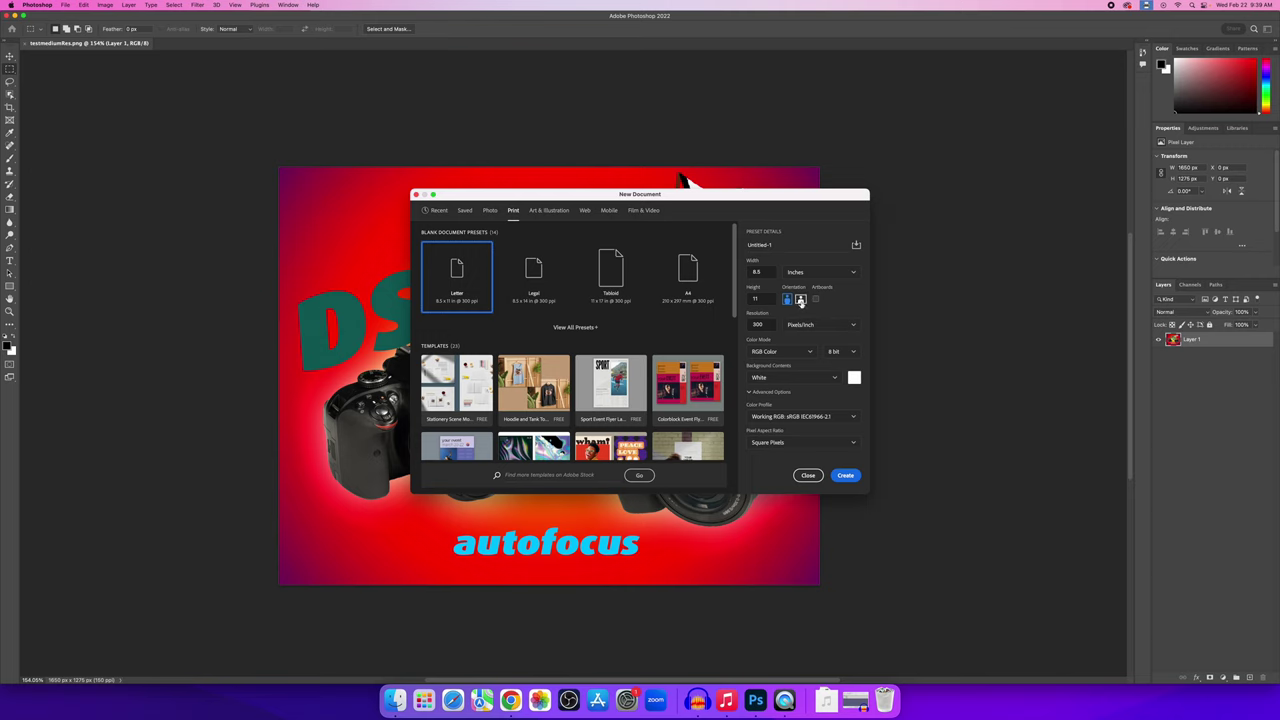
click(800, 300)
double_click(758, 324)
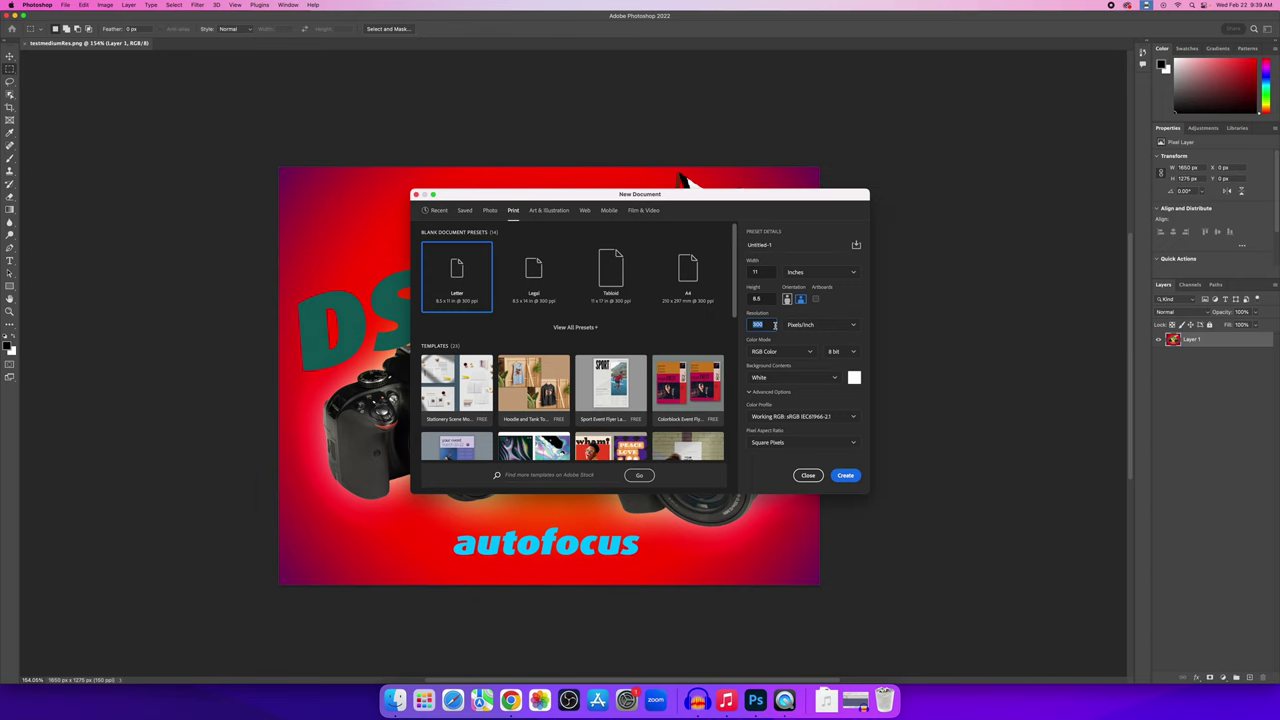
text(150)
double_click(769, 300)
double_click(766, 325)
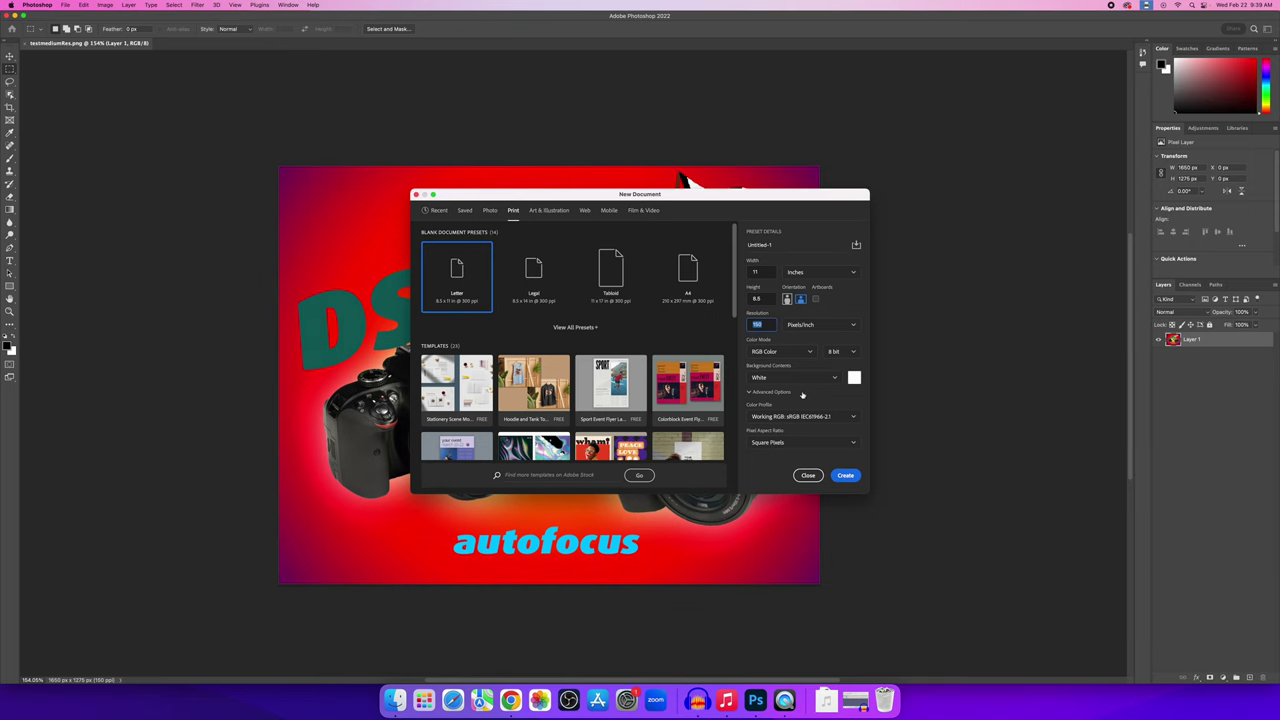
click(801, 393)
click(788, 393)
click(845, 476)
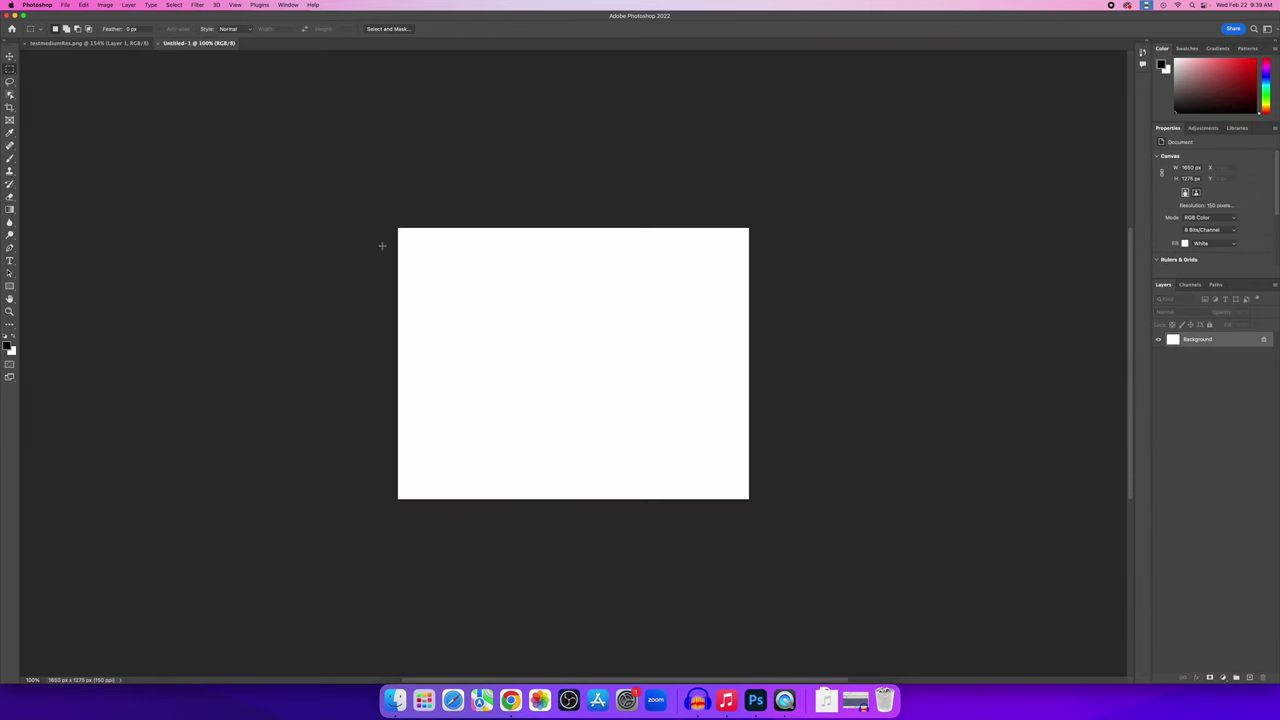
Flip back and forth between the testmediumRes.png and Untitled-1 document tabs.
click(100, 43)
click(187, 44)
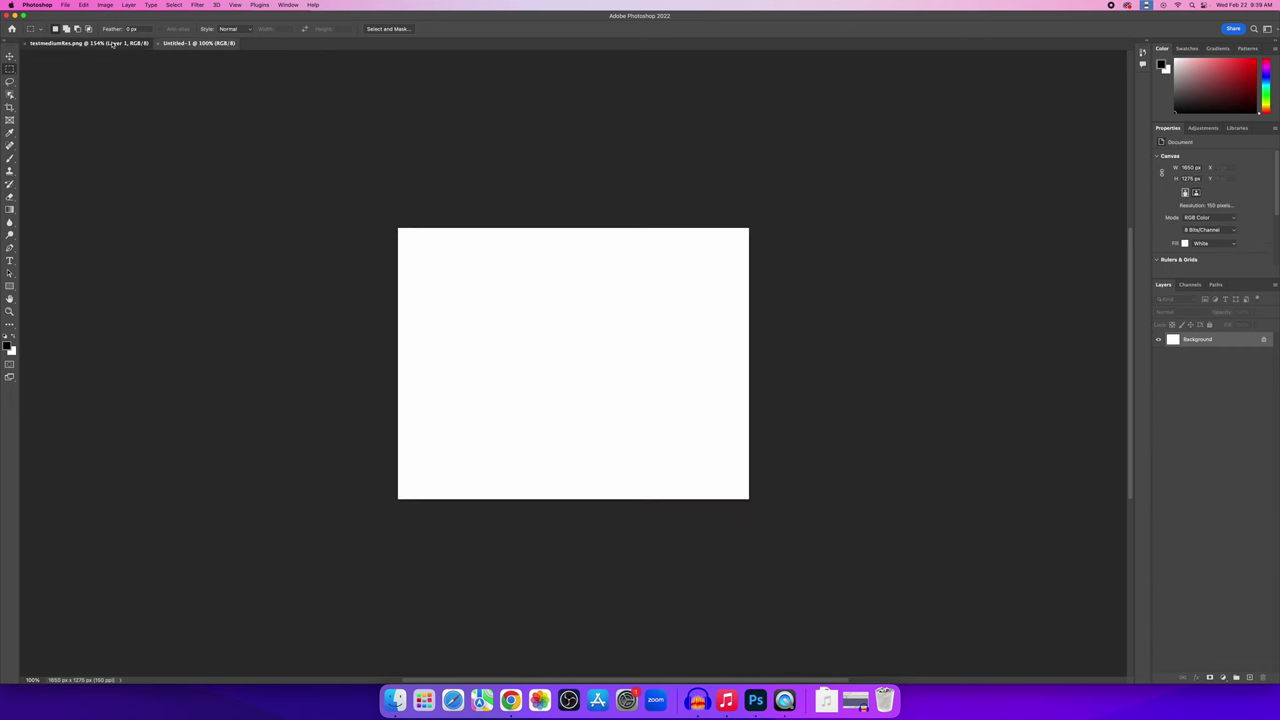
click(114, 43)
click(176, 44)
click(101, 44)
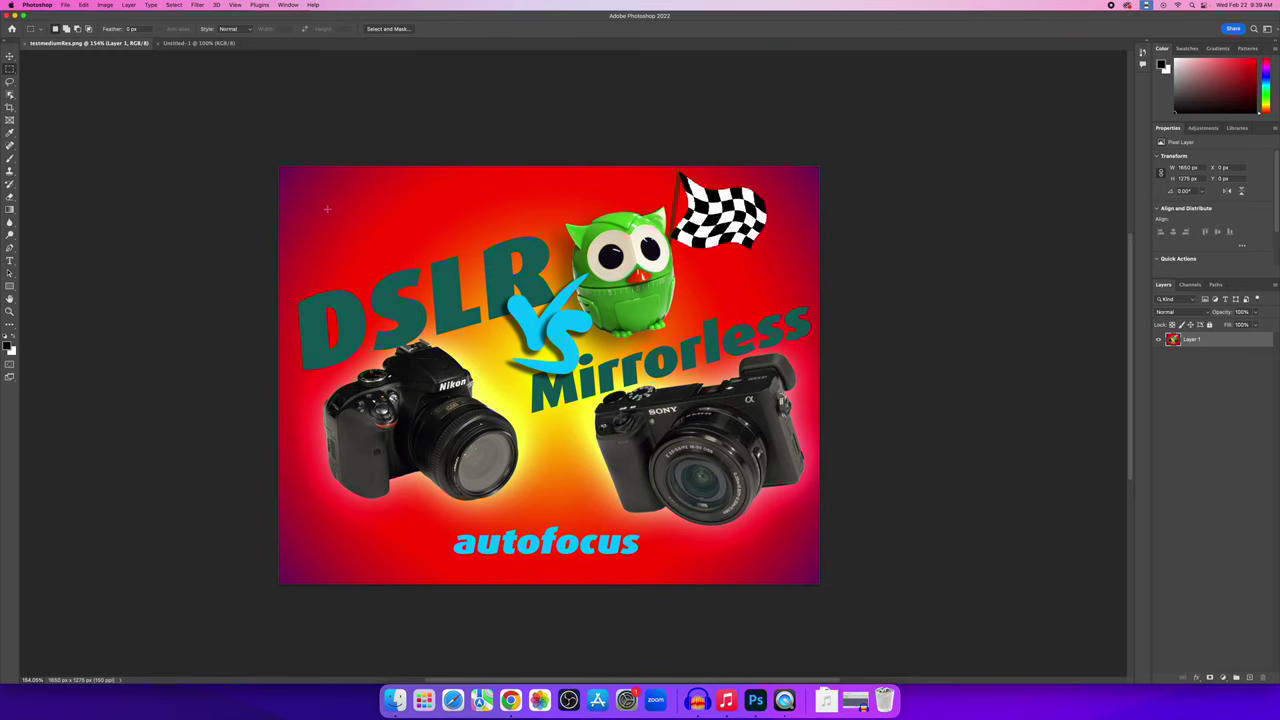
Settle on Untitled-1 and drag the panel dock's edge to widen the right-hand panels.
click(199, 44)
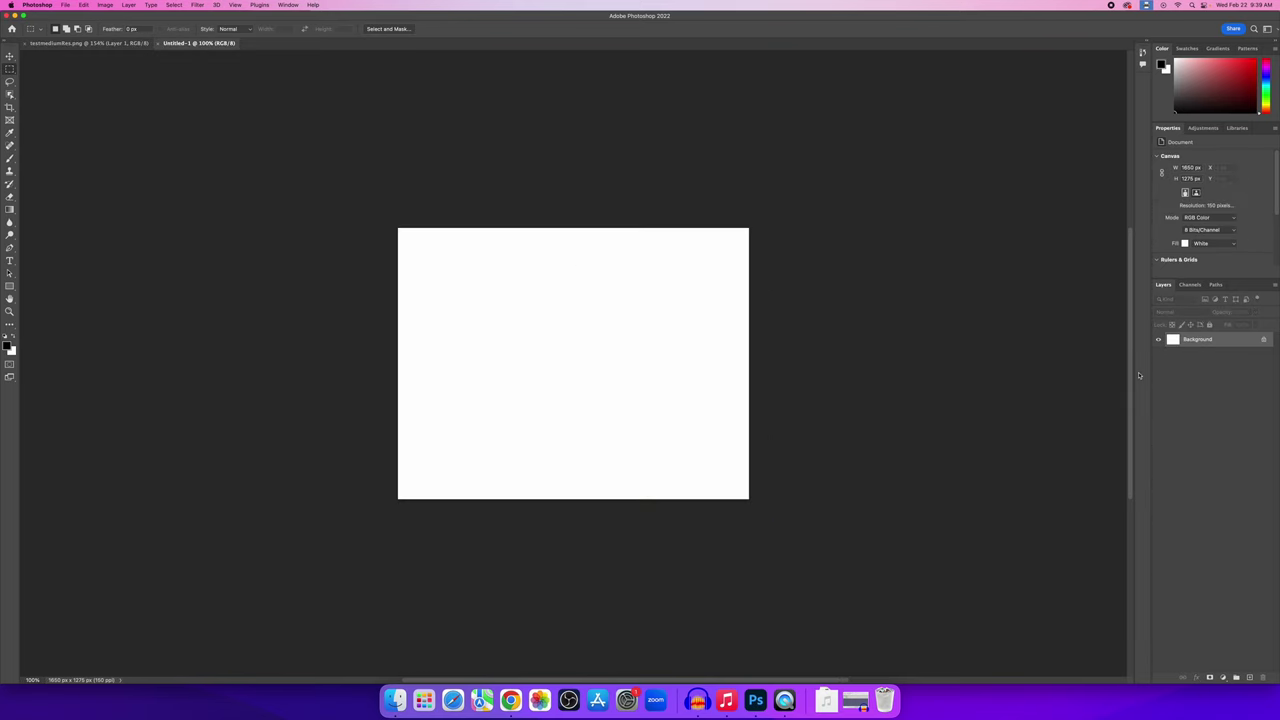
mouse_move(1134, 373)
mouse_down()
mouse_move(1050, 376)
mouse_move(1133, 374)
mouse_up()
drag(1152, 377, 956, 374)
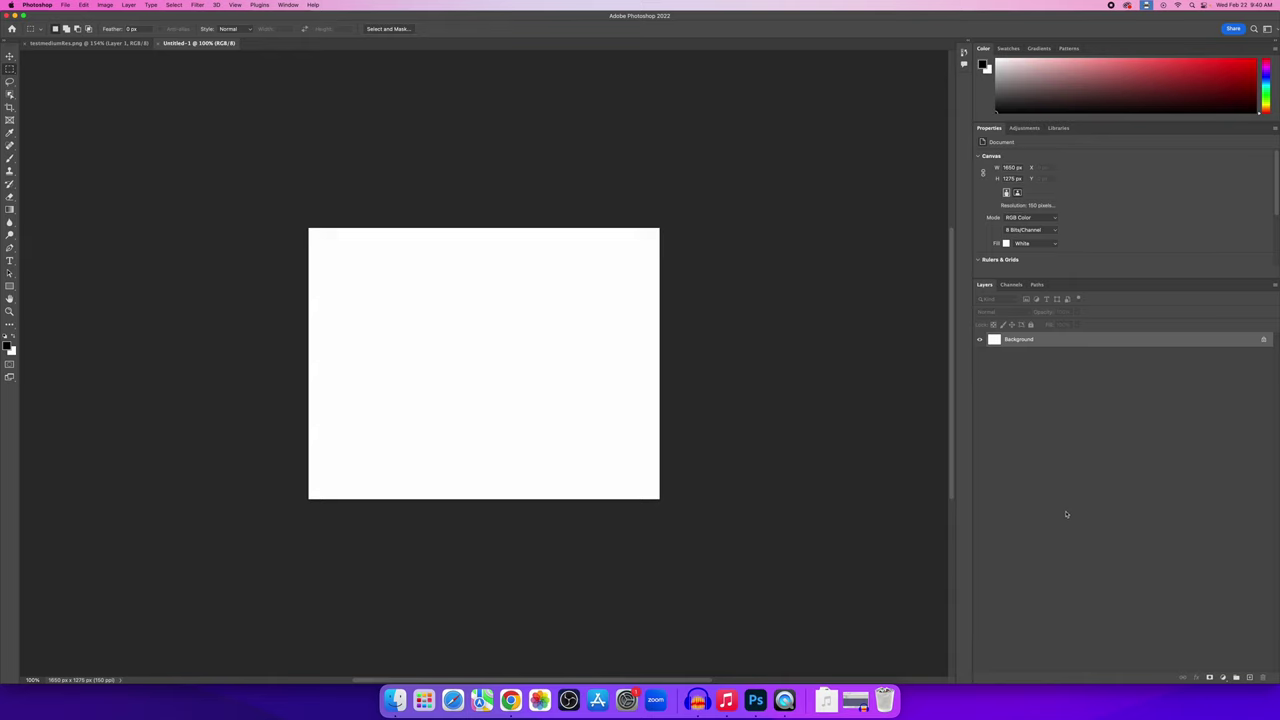
Add a Gradient Fill layer using the red-orange-yellow preset from the Oranges group.
click(1223, 678)
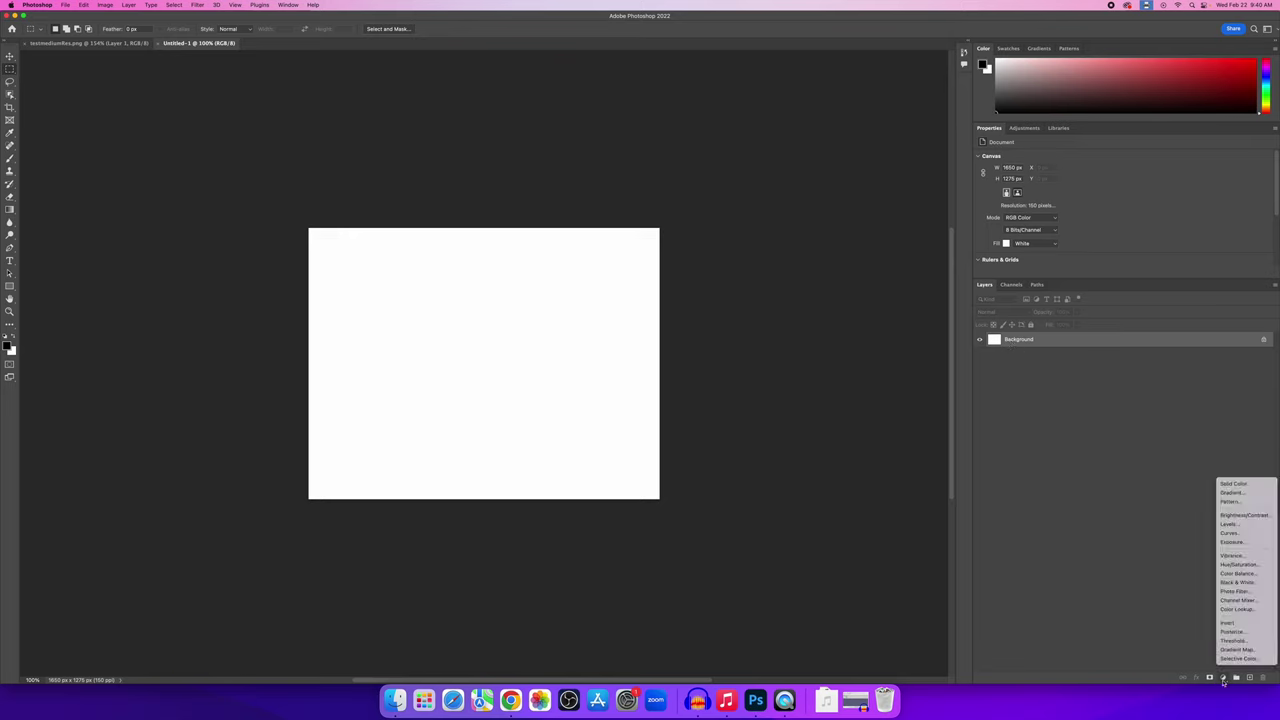
click(1231, 493)
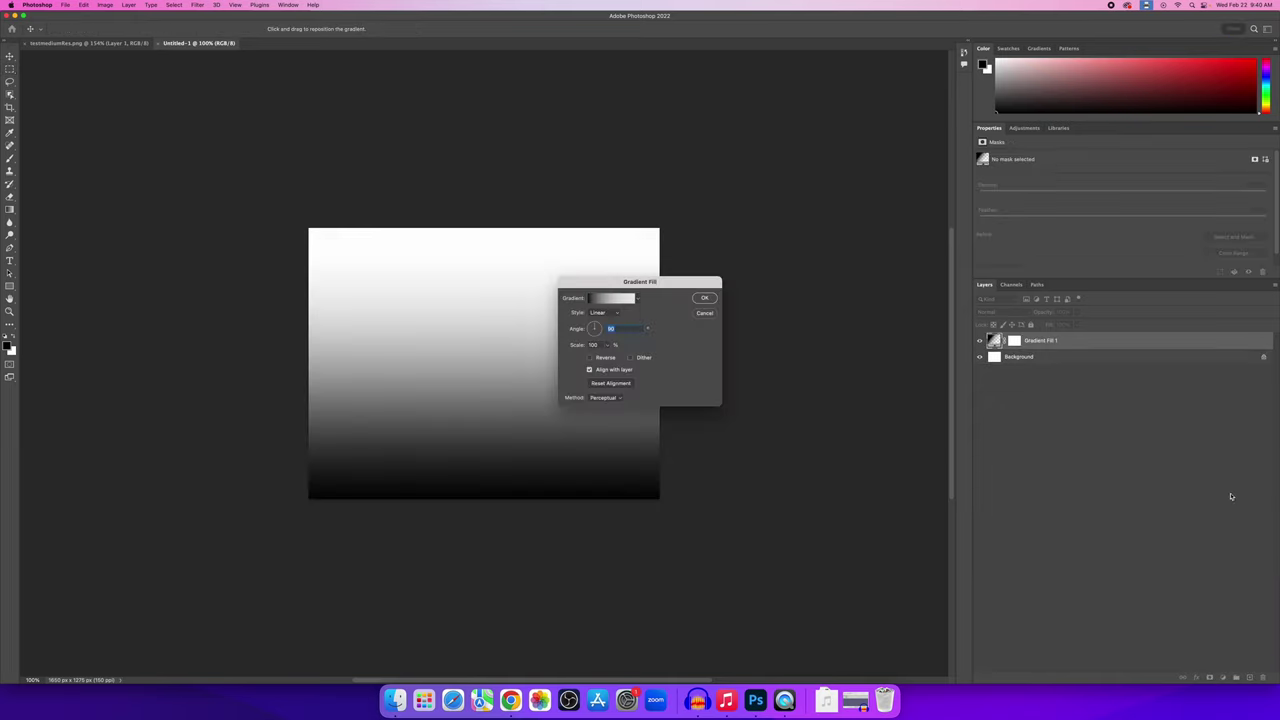
click(638, 299)
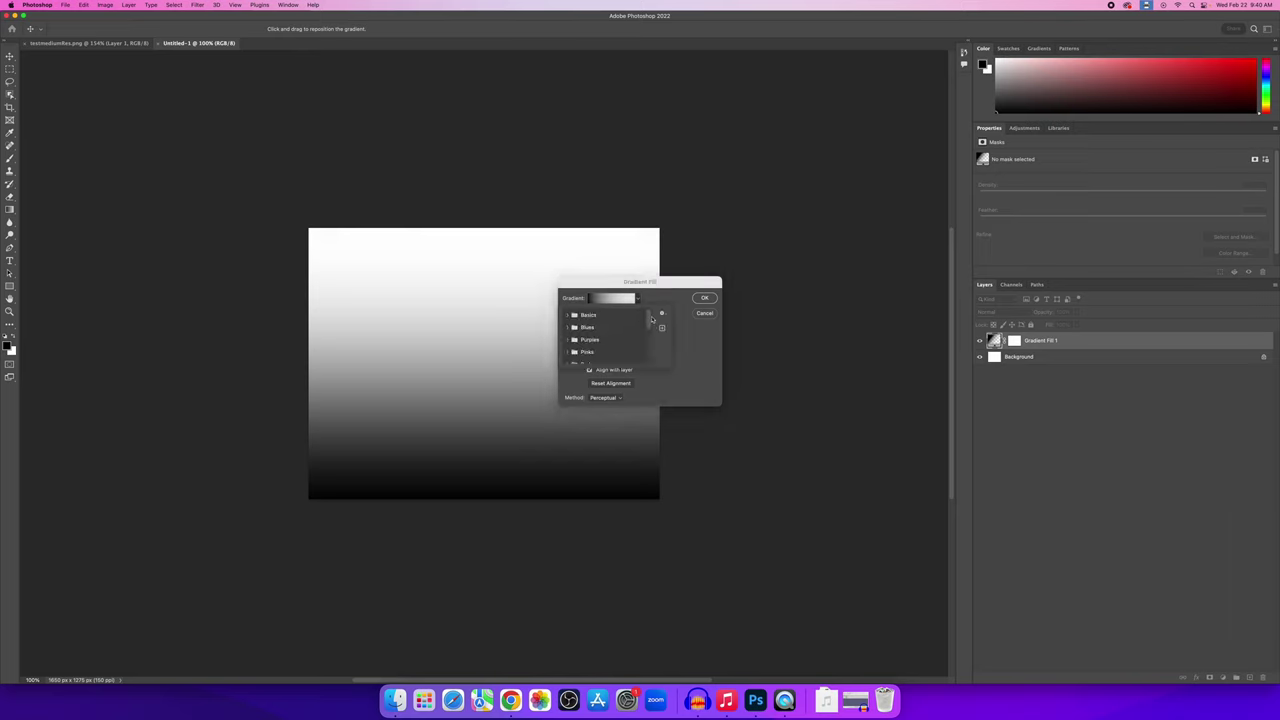
mouse_move(650, 320)
mouse_down()
mouse_move(649, 340)
mouse_move(637, 336)
mouse_up()
click(573, 343)
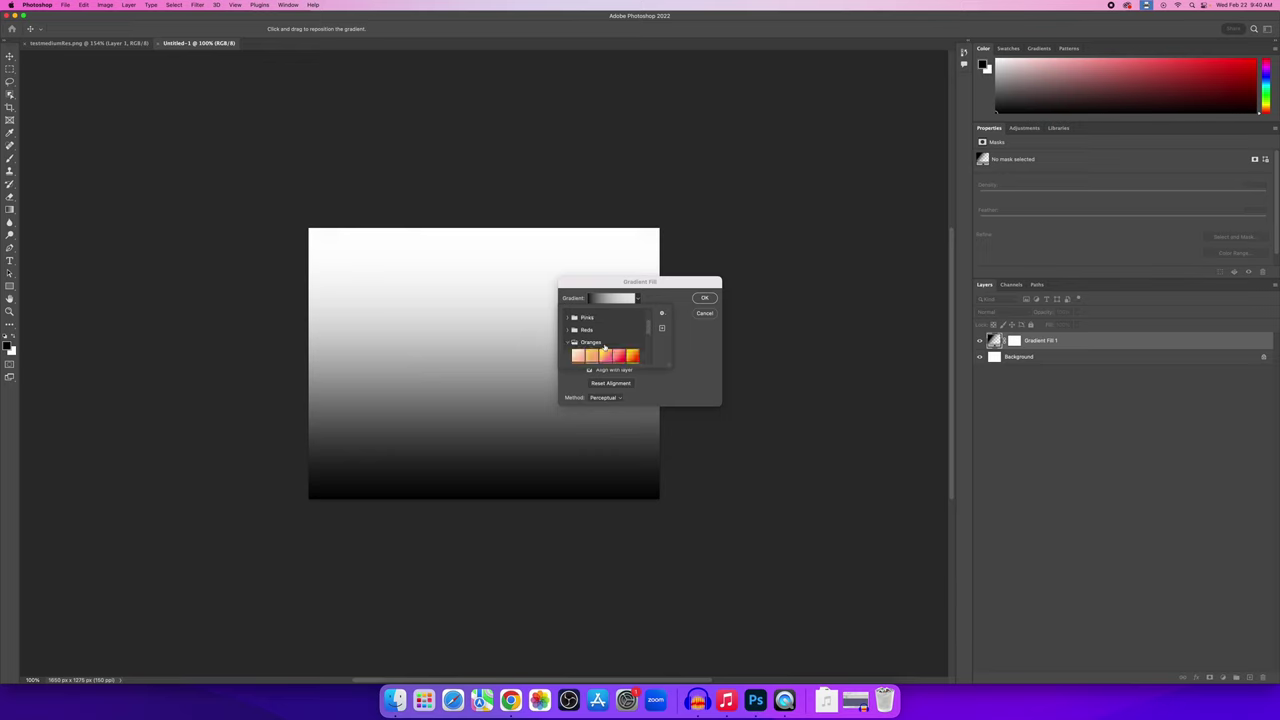
scroll(595, 345, down, 2)
scroll(598, 346, up, 5)
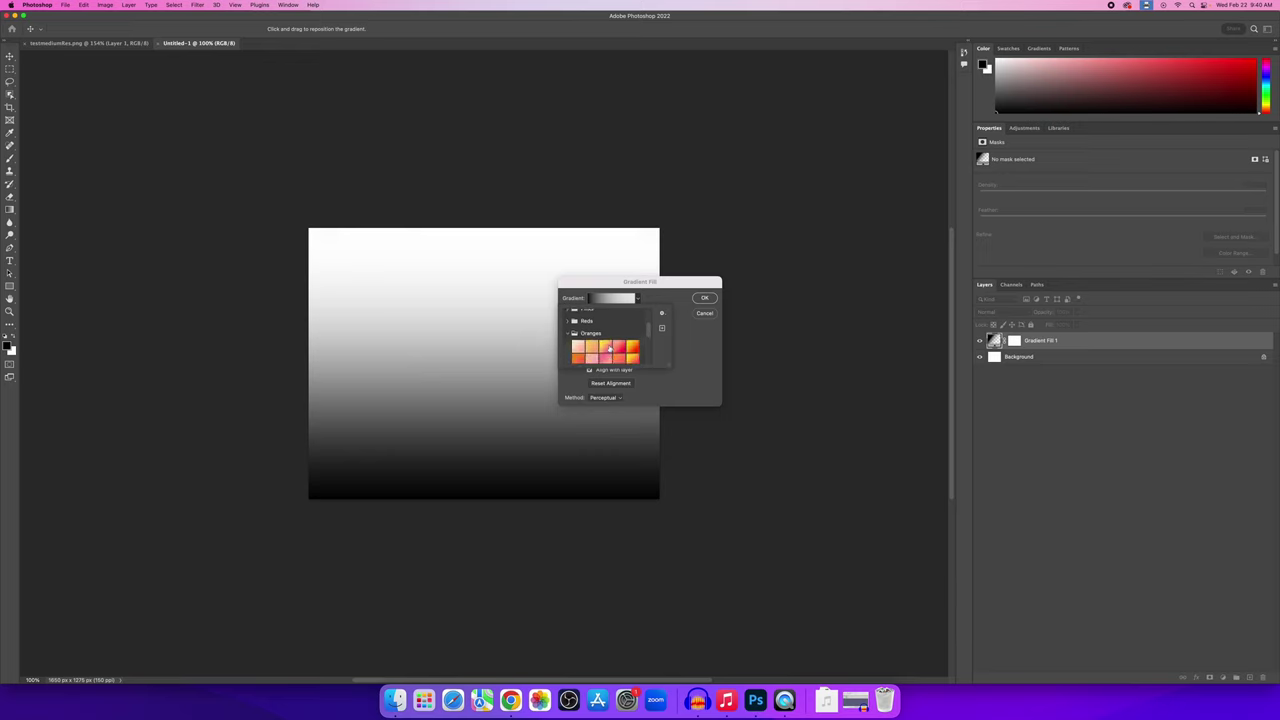
scroll(574, 345, up, 1)
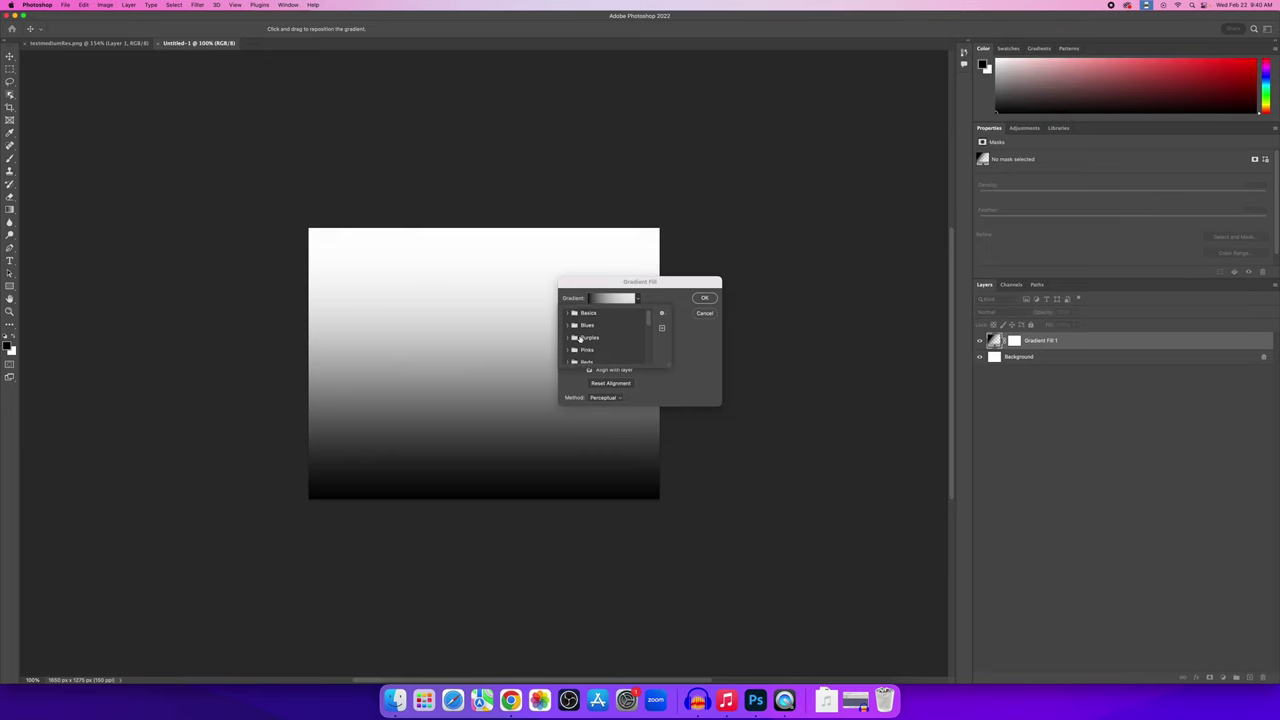
scroll(573, 335, down, 5)
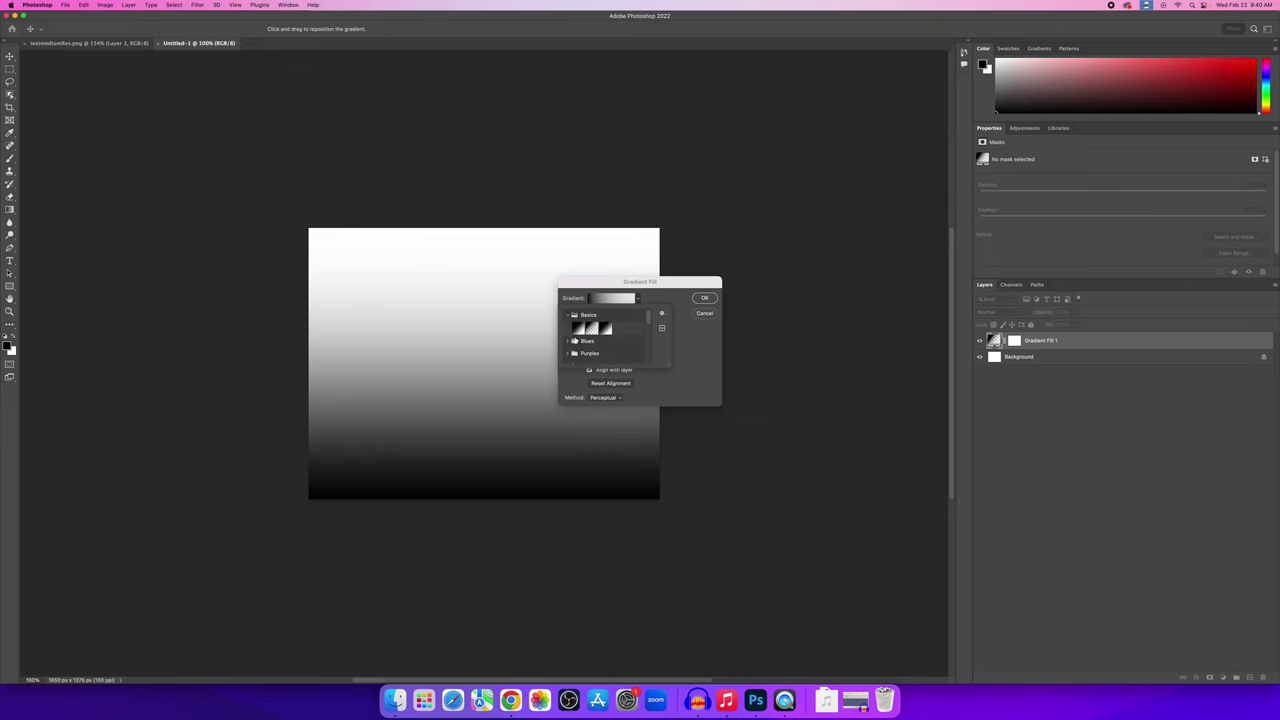
scroll(575, 340, down, 1)
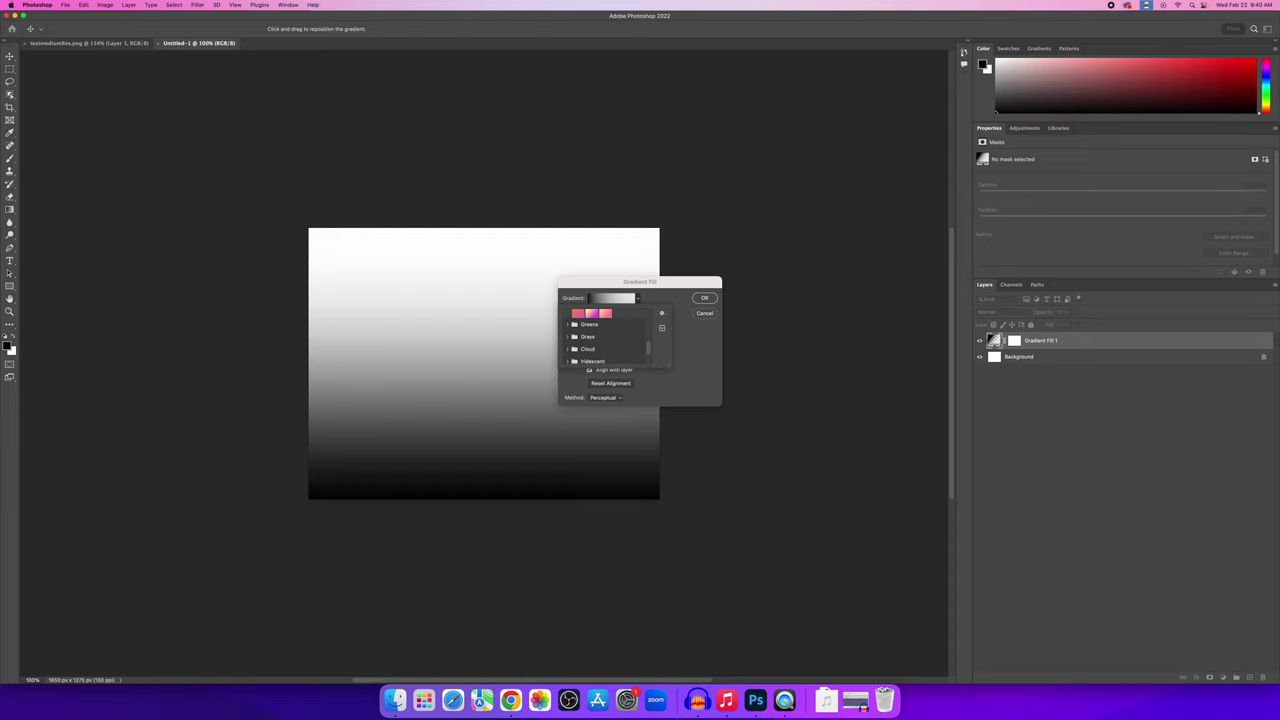
scroll(575, 343, up, 5)
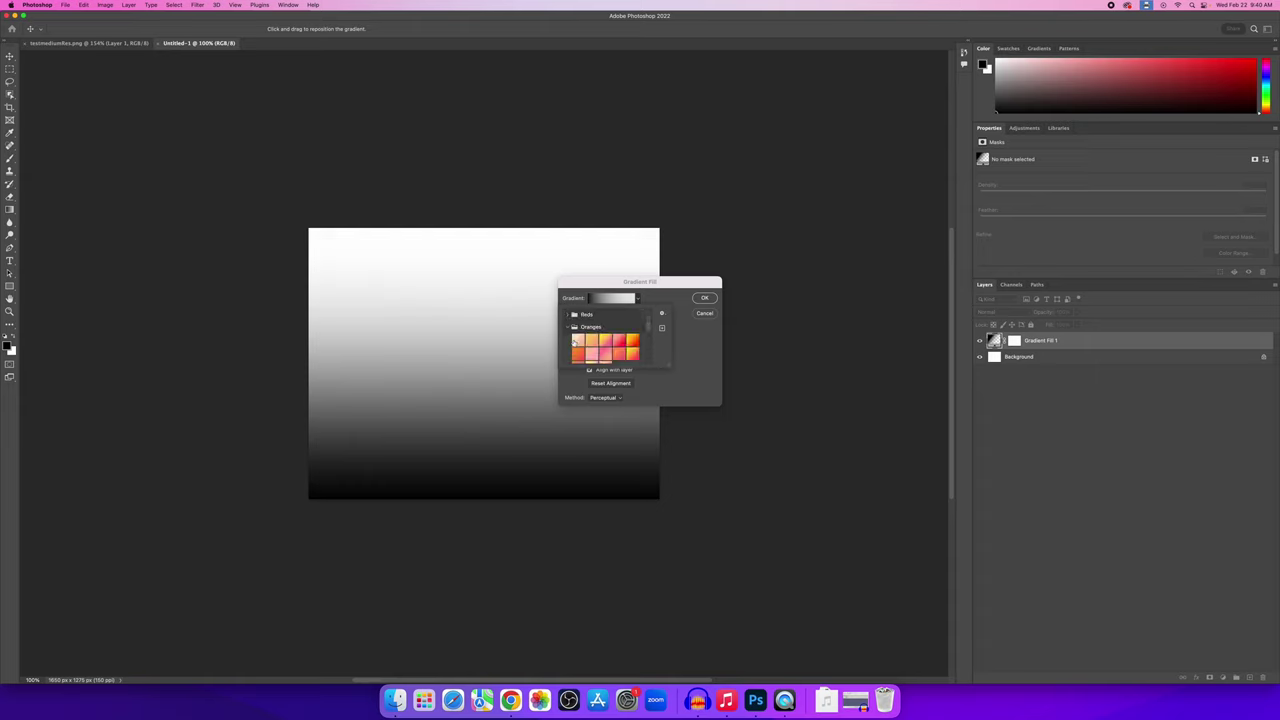
scroll(575, 343, up, 3)
scroll(590, 343, down, 5)
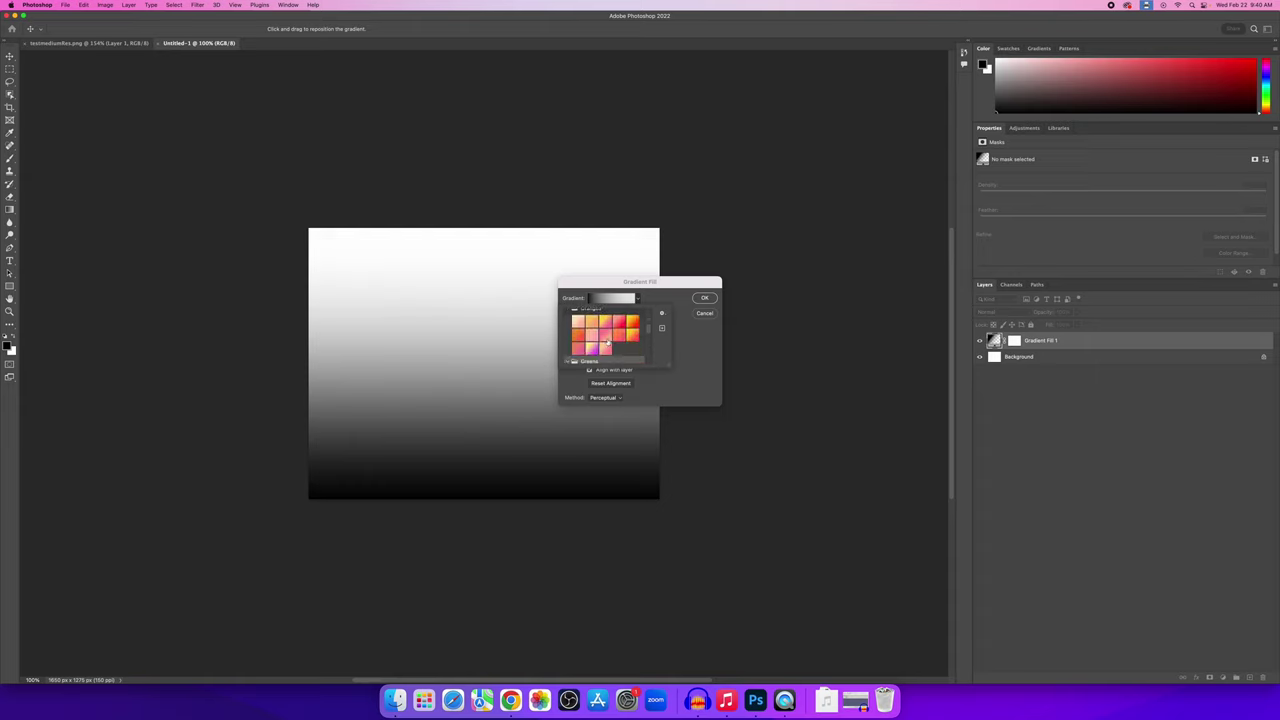
click(633, 325)
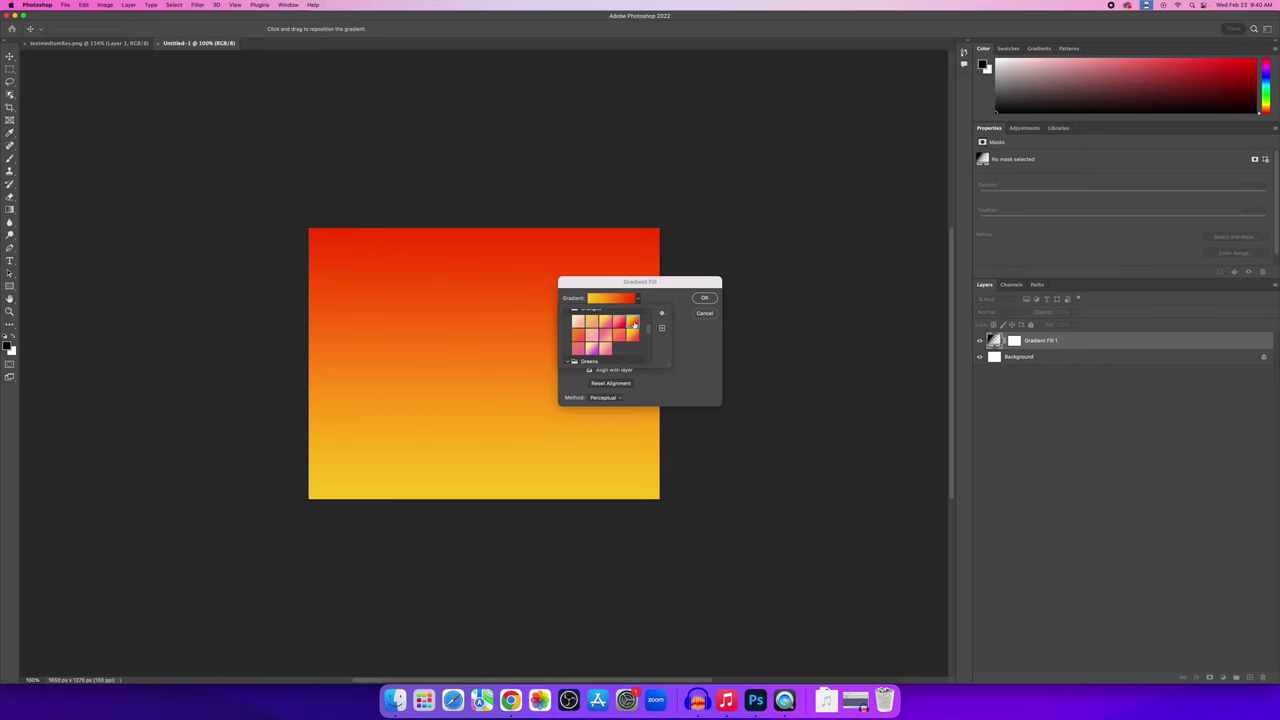
click(694, 344)
Make the gradient Radial at 150% scale, confirm, then reopen and cancel its settings.
click(600, 316)
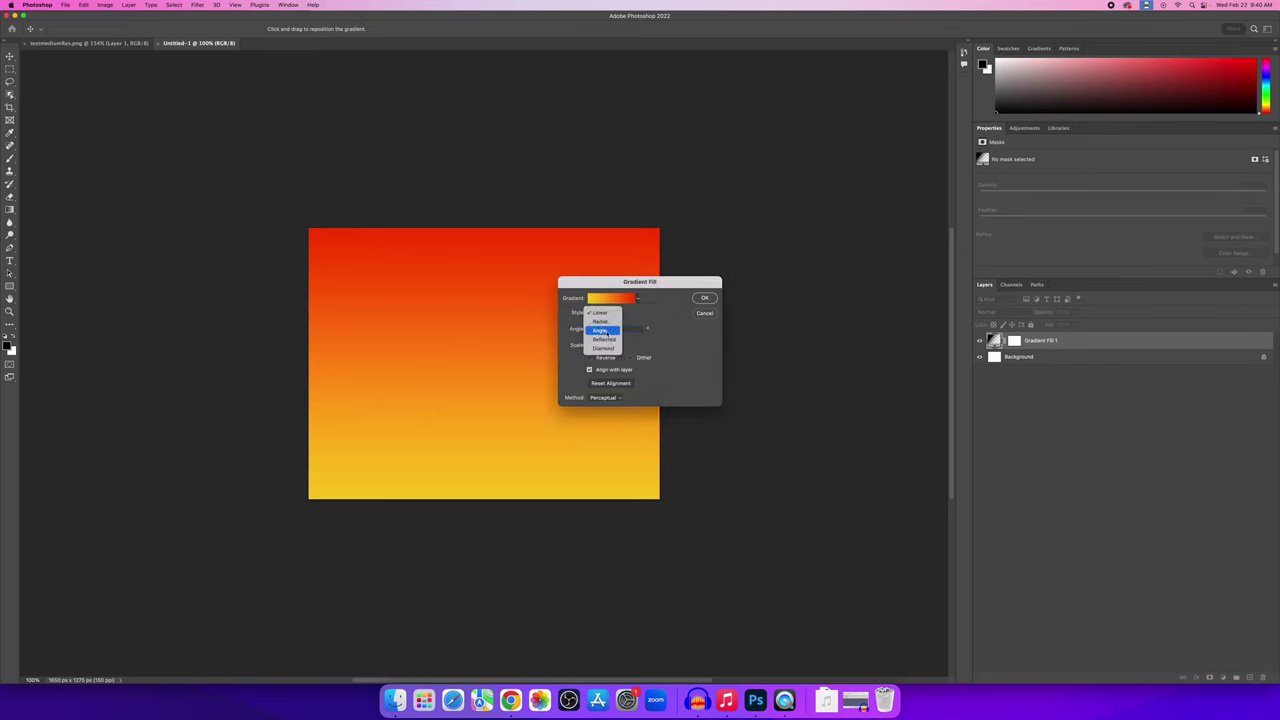
click(607, 321)
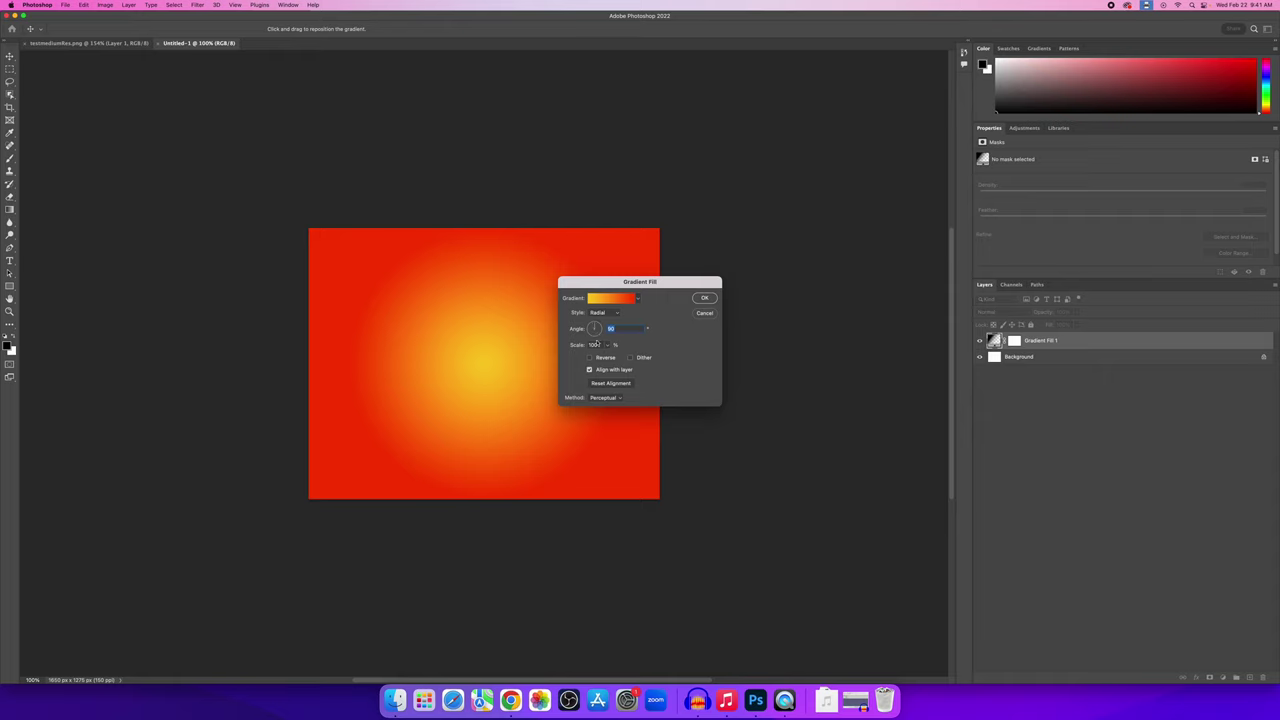
click(593, 344)
double_click(593, 344)
text(150)
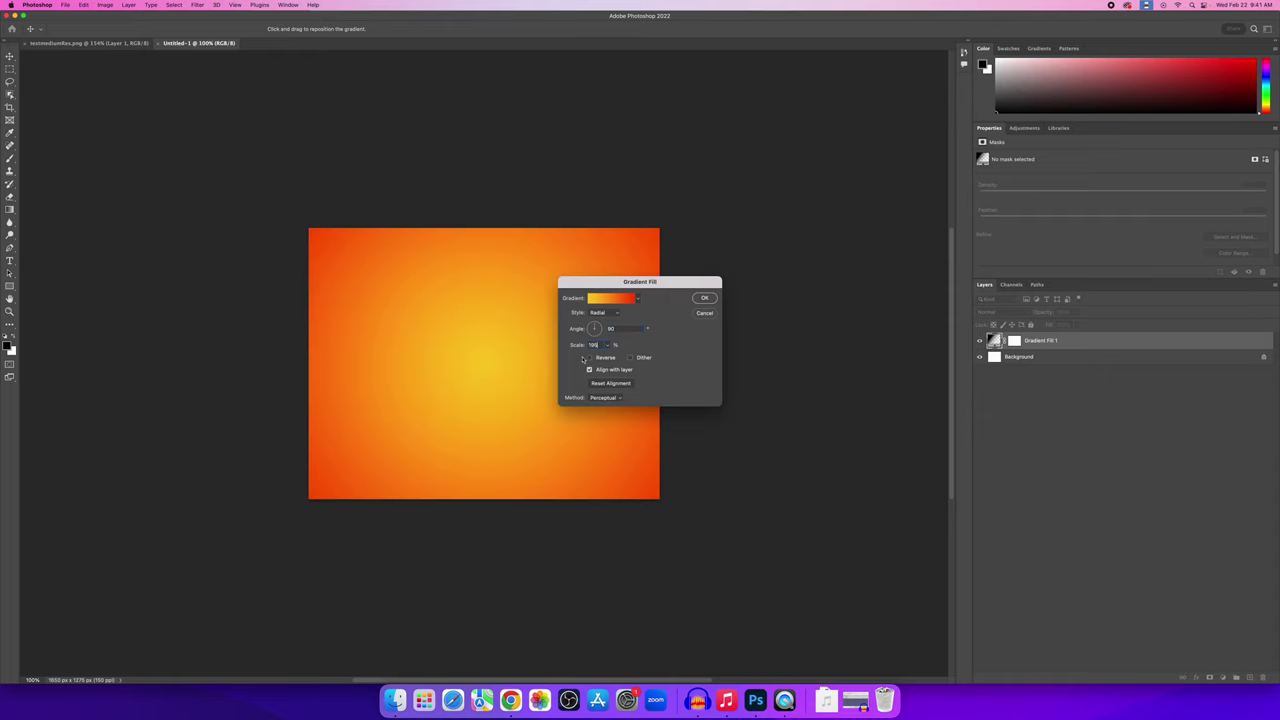
key(Tab)
click(702, 298)
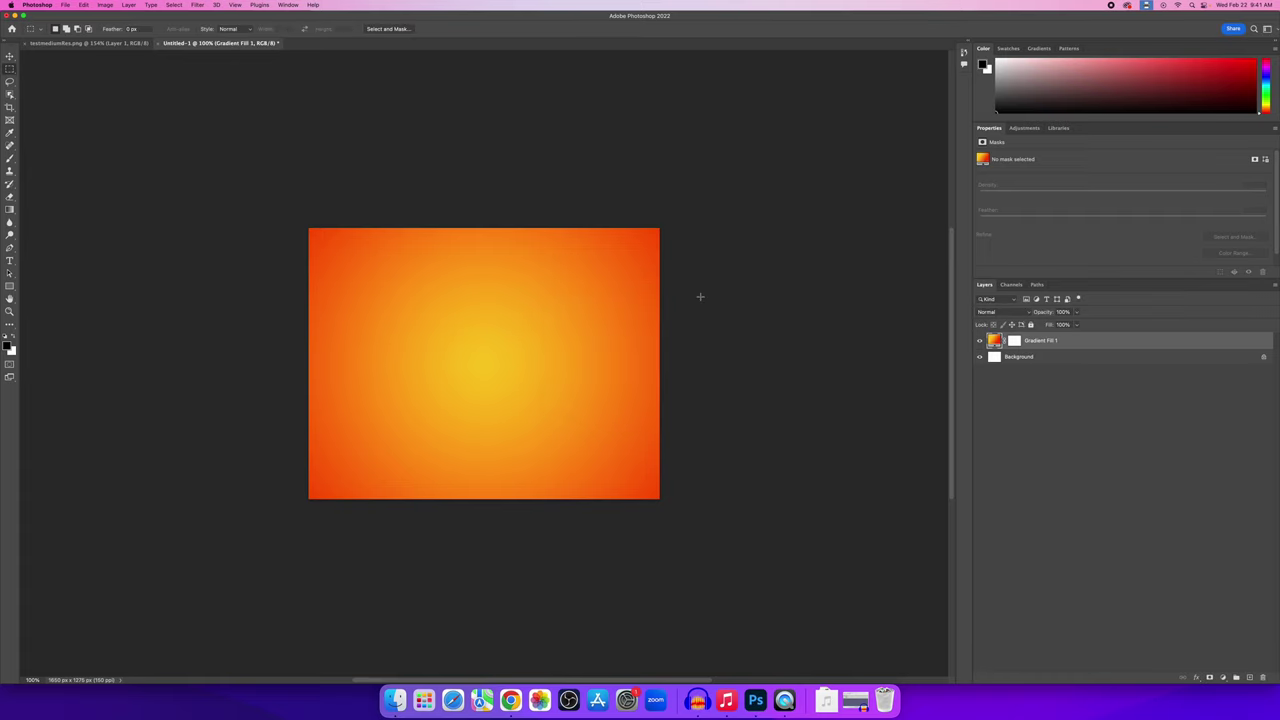
double_click(994, 340)
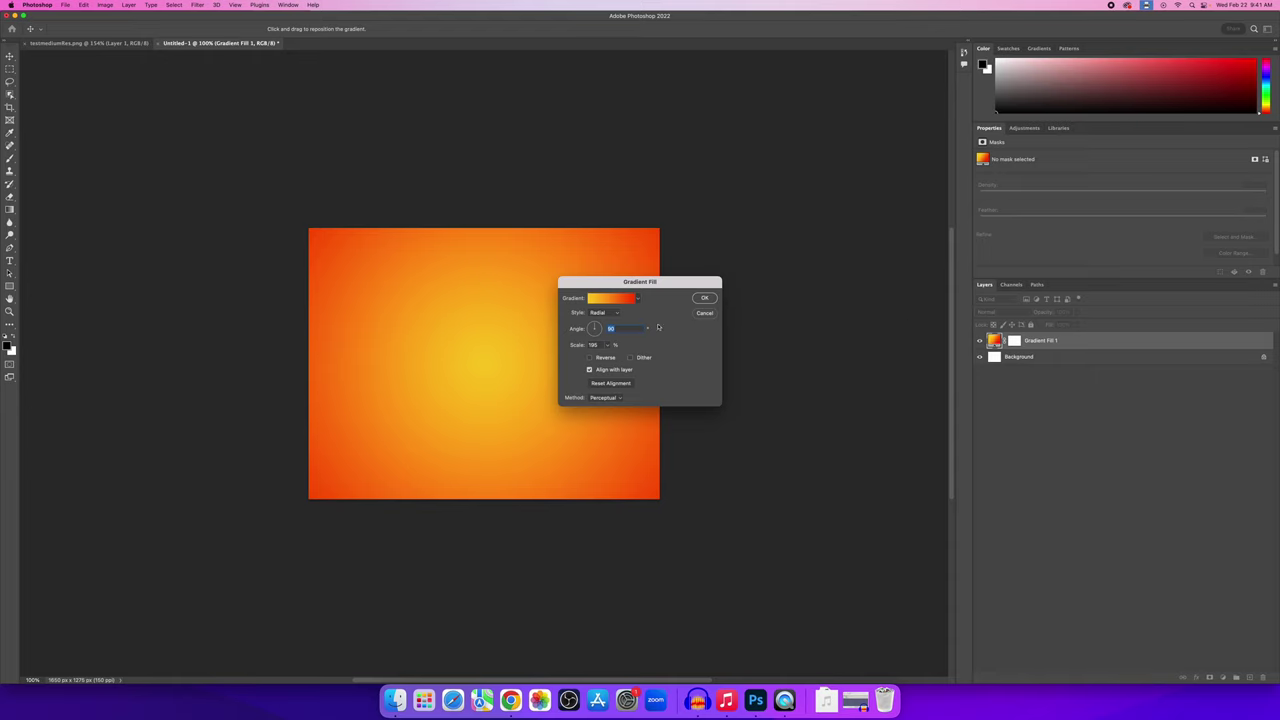
click(704, 313)
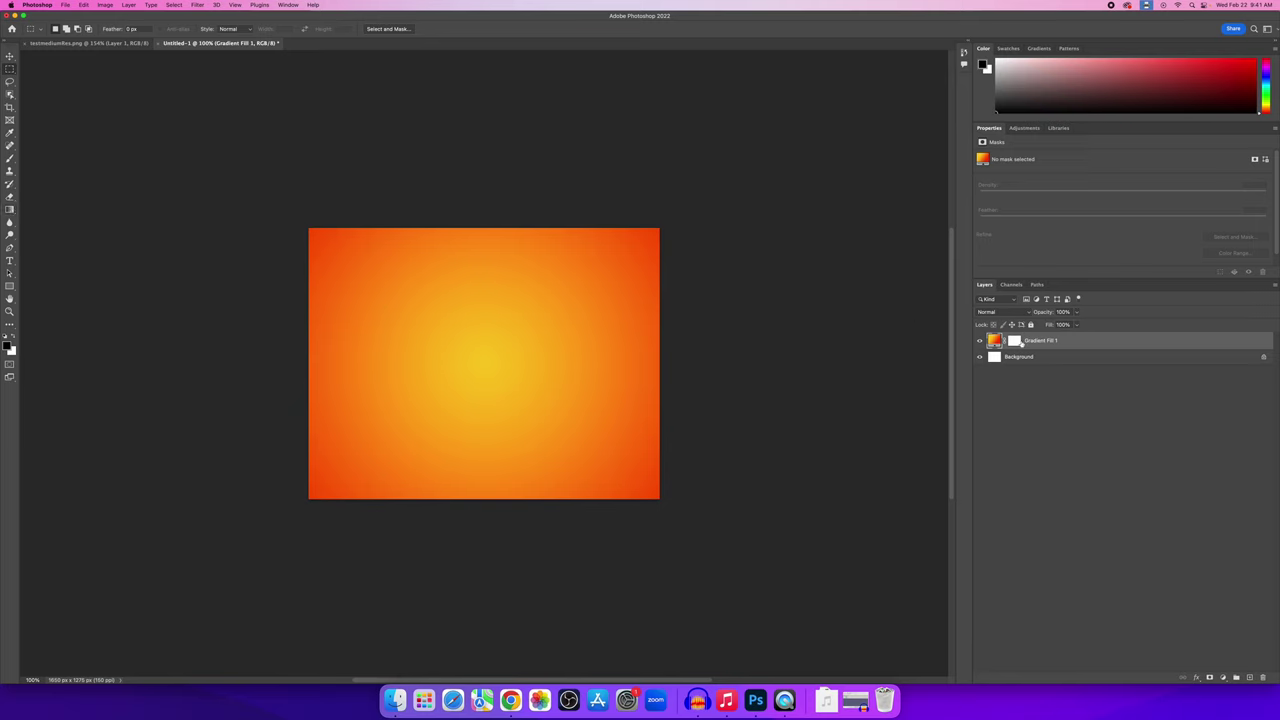
Open Nikon_150ppi.png through File > Open.
scroll(552, 311, up, 5)
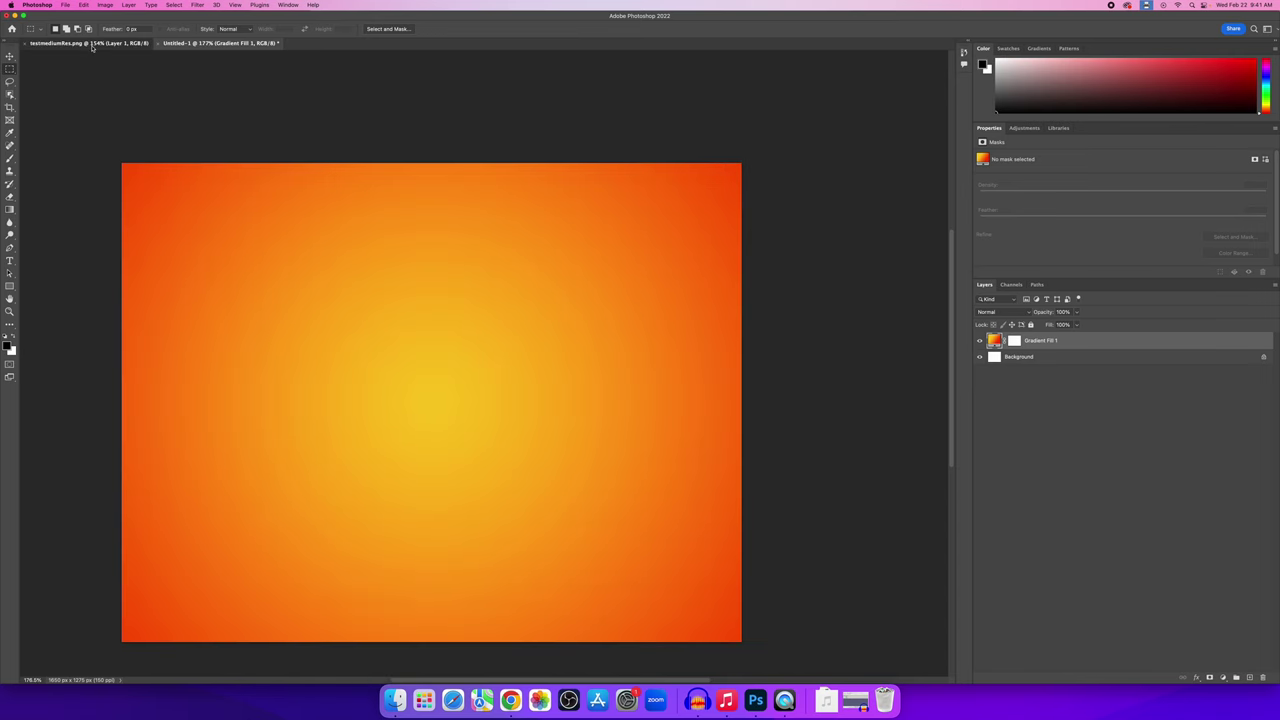
click(88, 43)
click(197, 43)
click(65, 5)
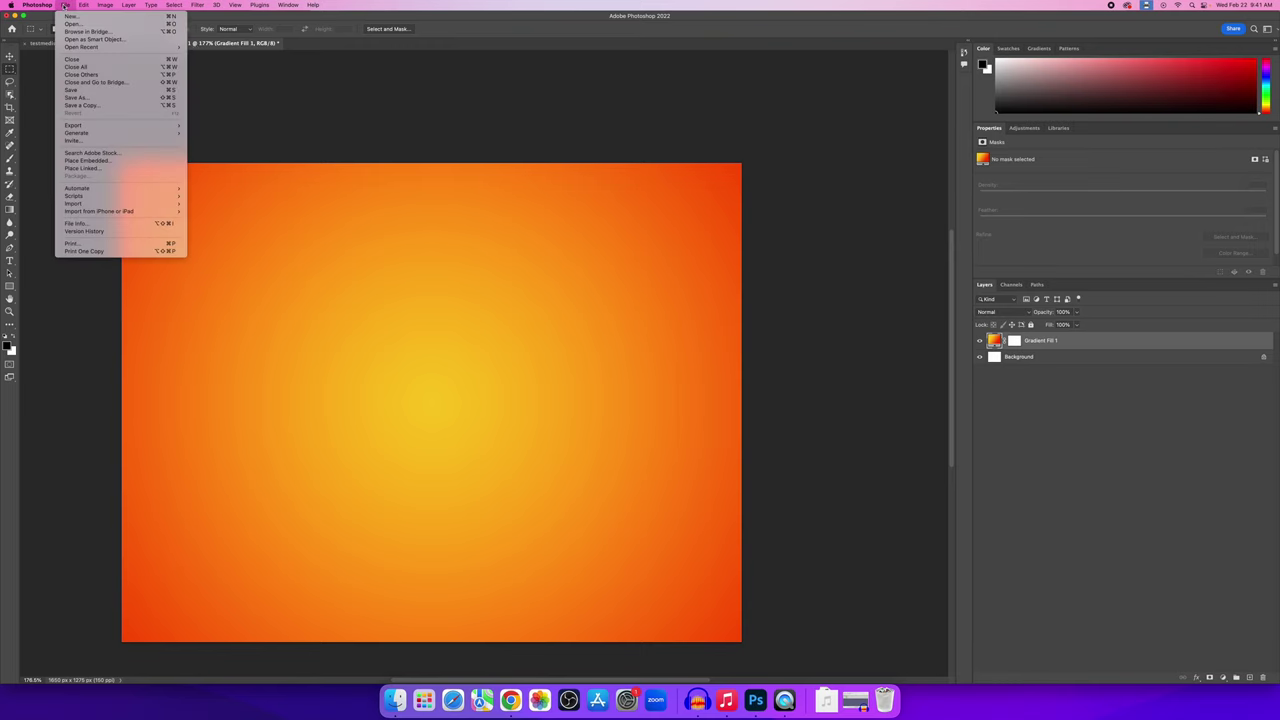
click(73, 23)
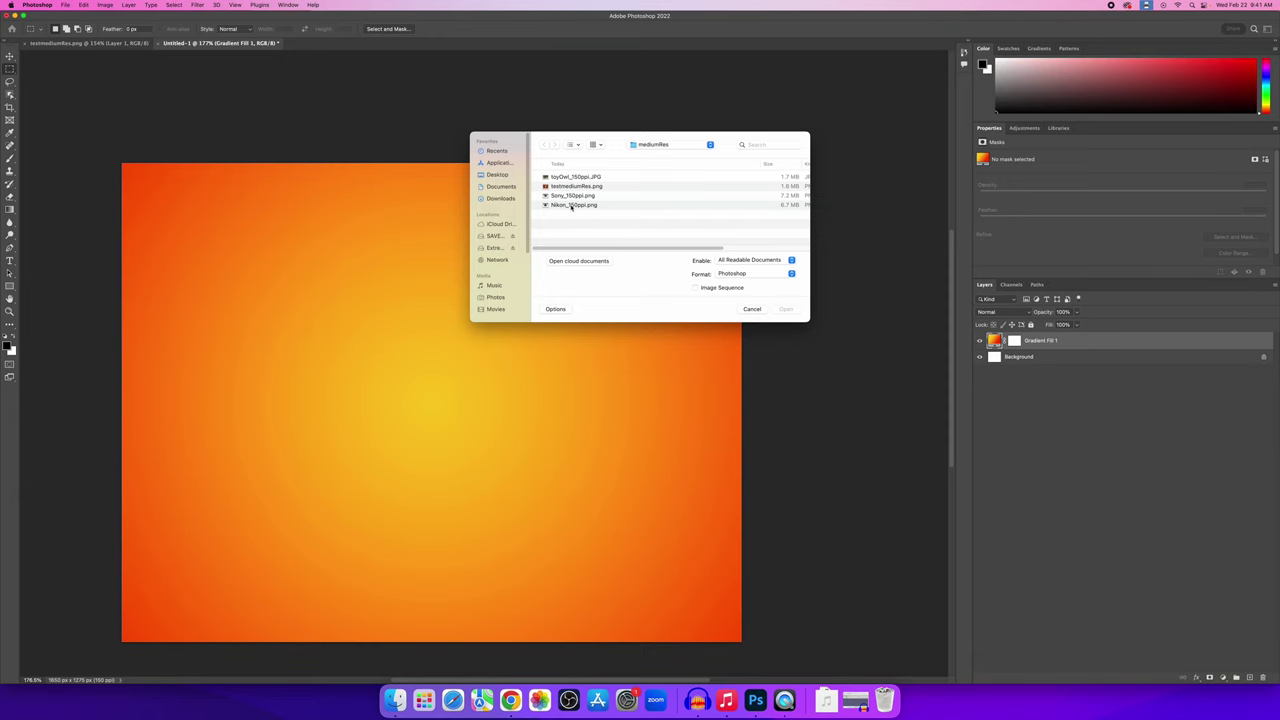
double_click(571, 205)
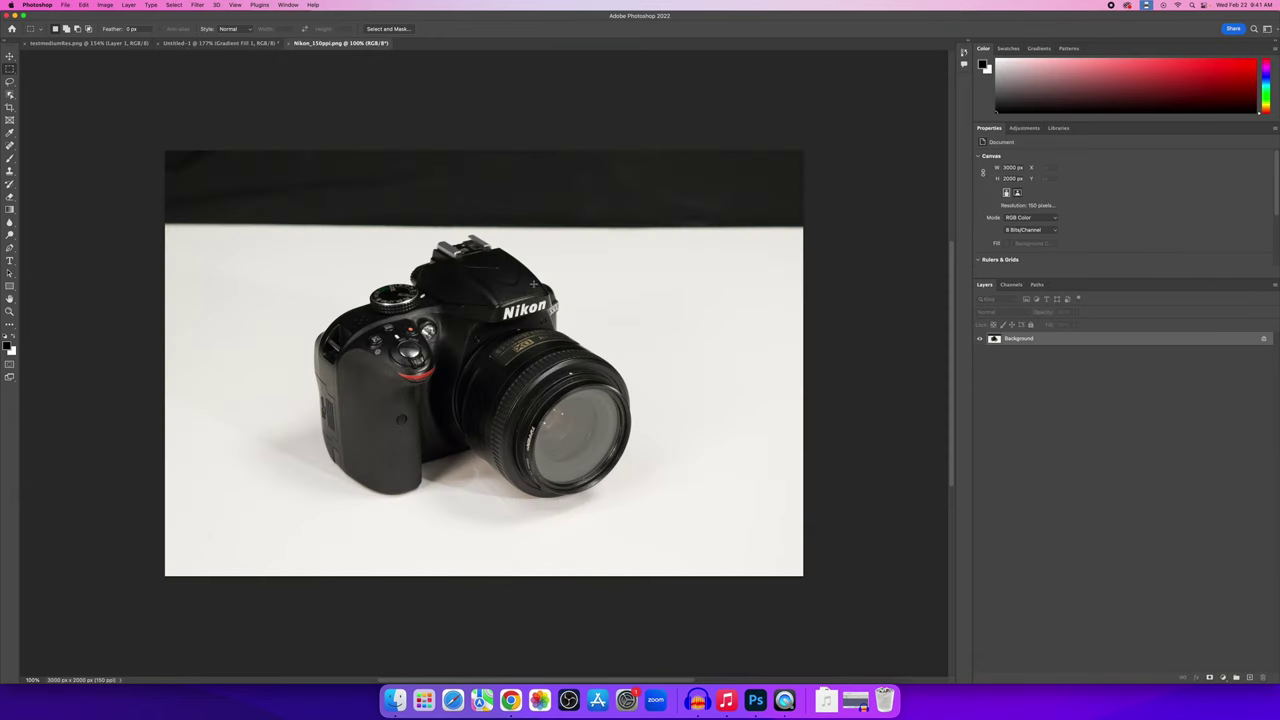
Switch to the Quick Selection Tool and set its brush size to 112 px.
scroll(491, 327, up, 3)
scroll(491, 327, down, 1)
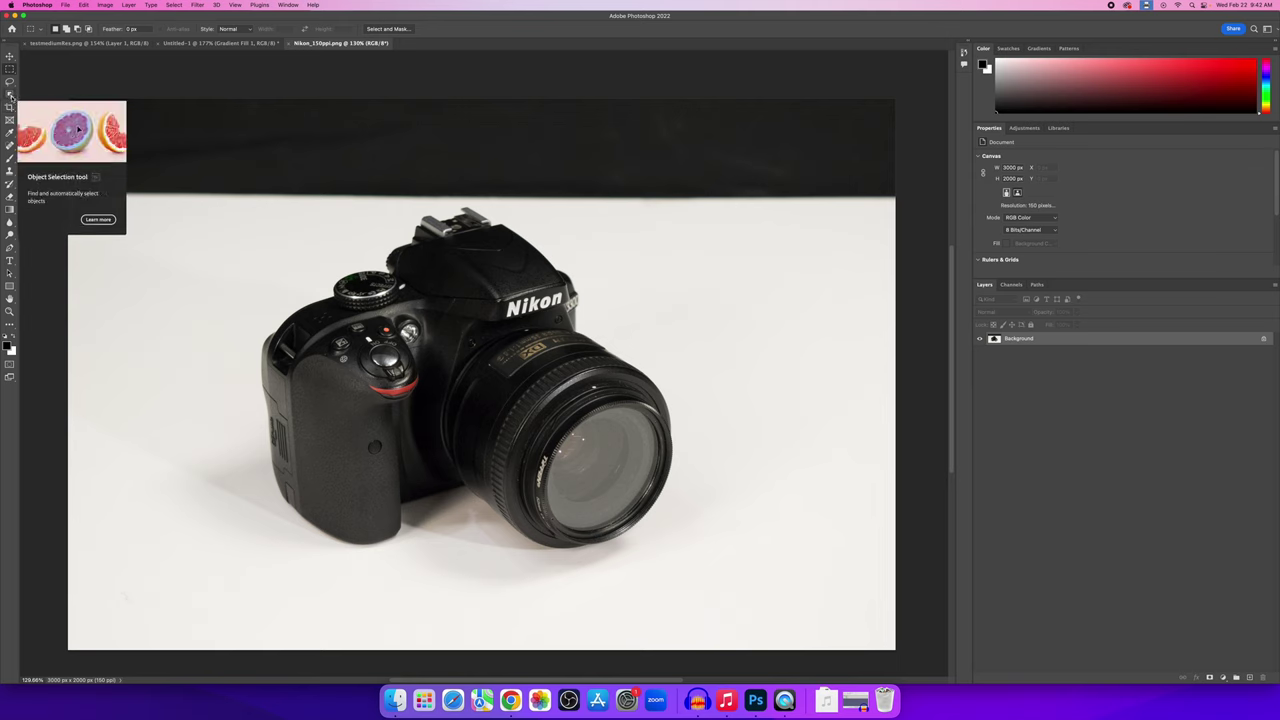
click(11, 96)
click(11, 96)
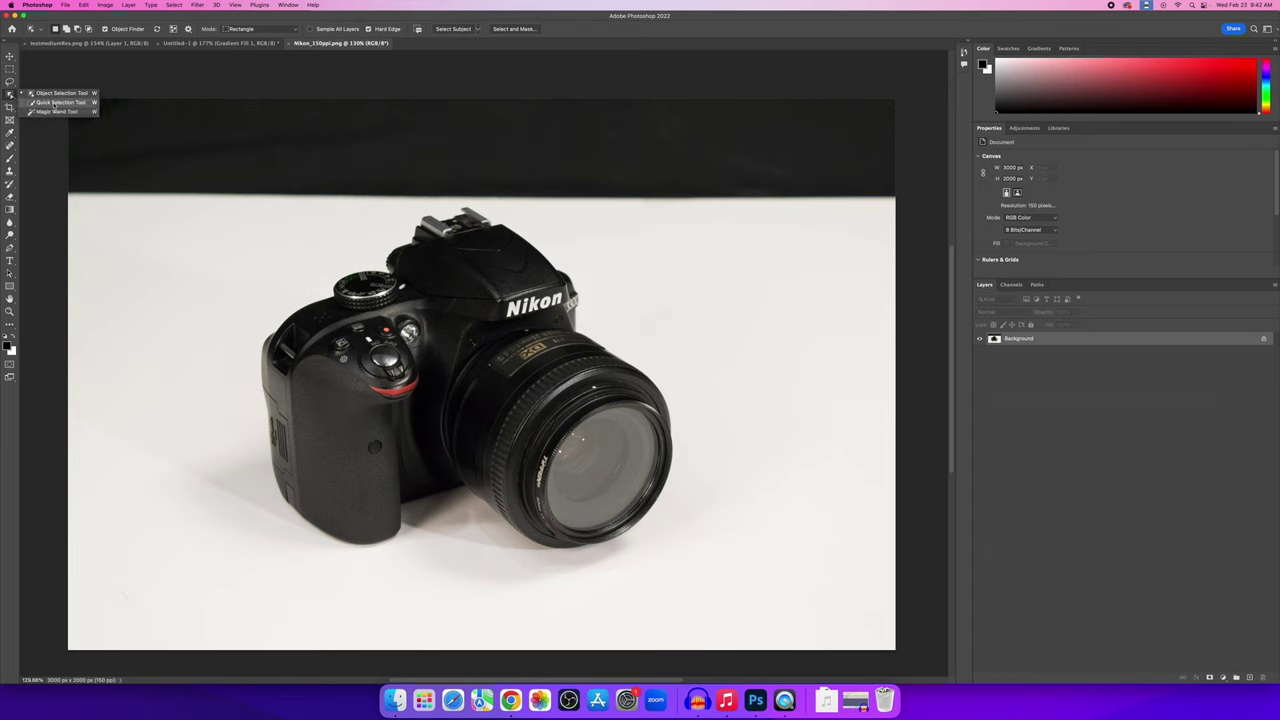
click(54, 103)
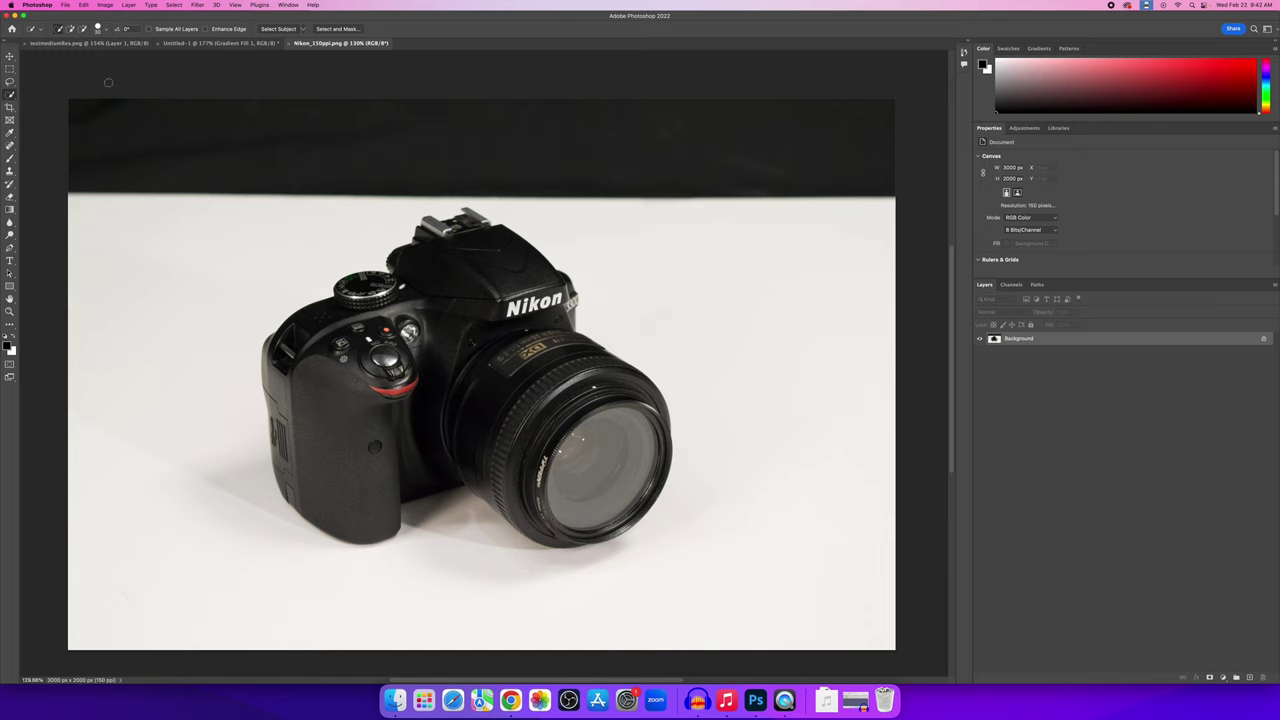
click(100, 28)
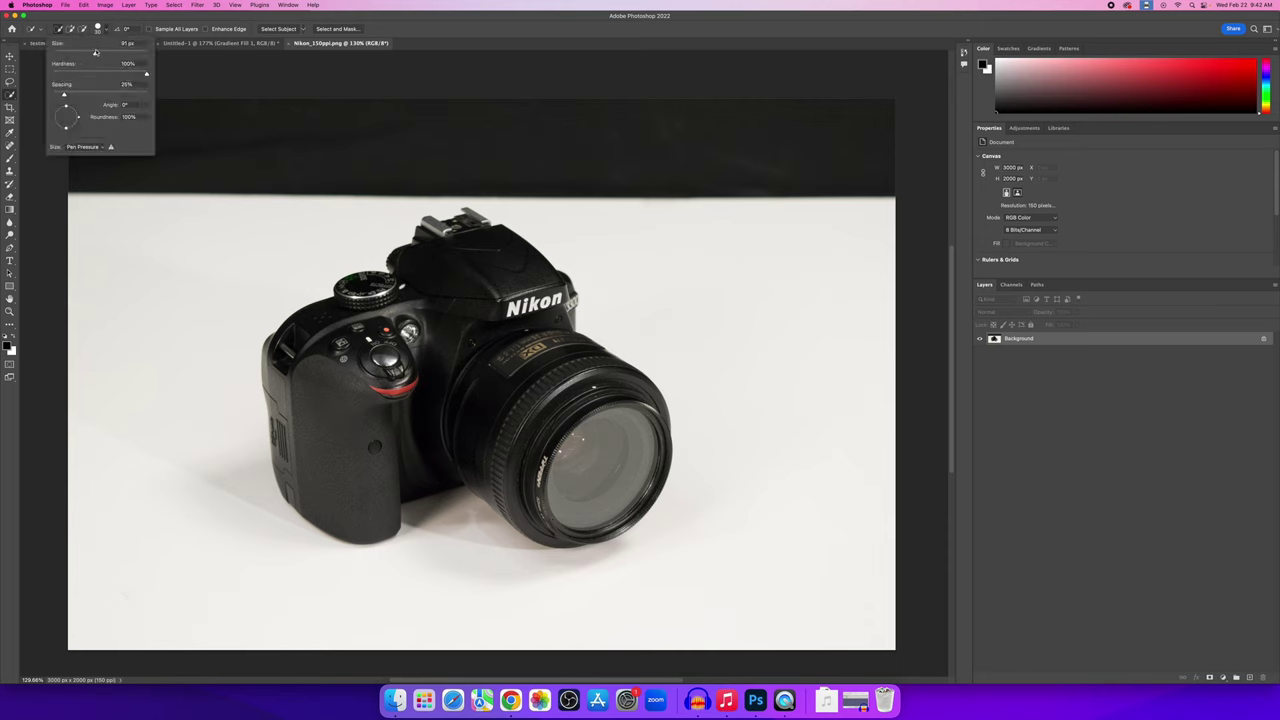
drag(100, 53, 105, 53)
click(161, 25)
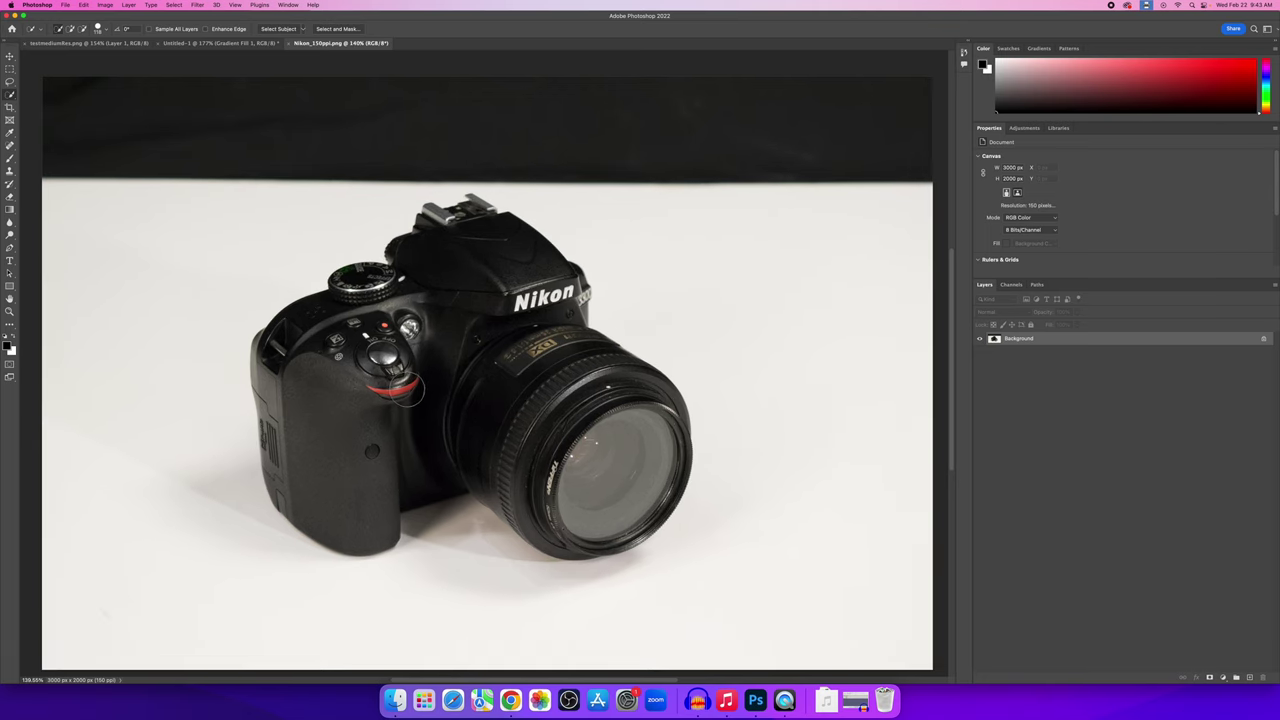
Paint a quick selection over the Nikon camera body and lens.
scroll(405, 385, up, 3)
scroll(405, 385, down, 3)
scroll(407, 388, up, 3)
scroll(405, 385, down, 3)
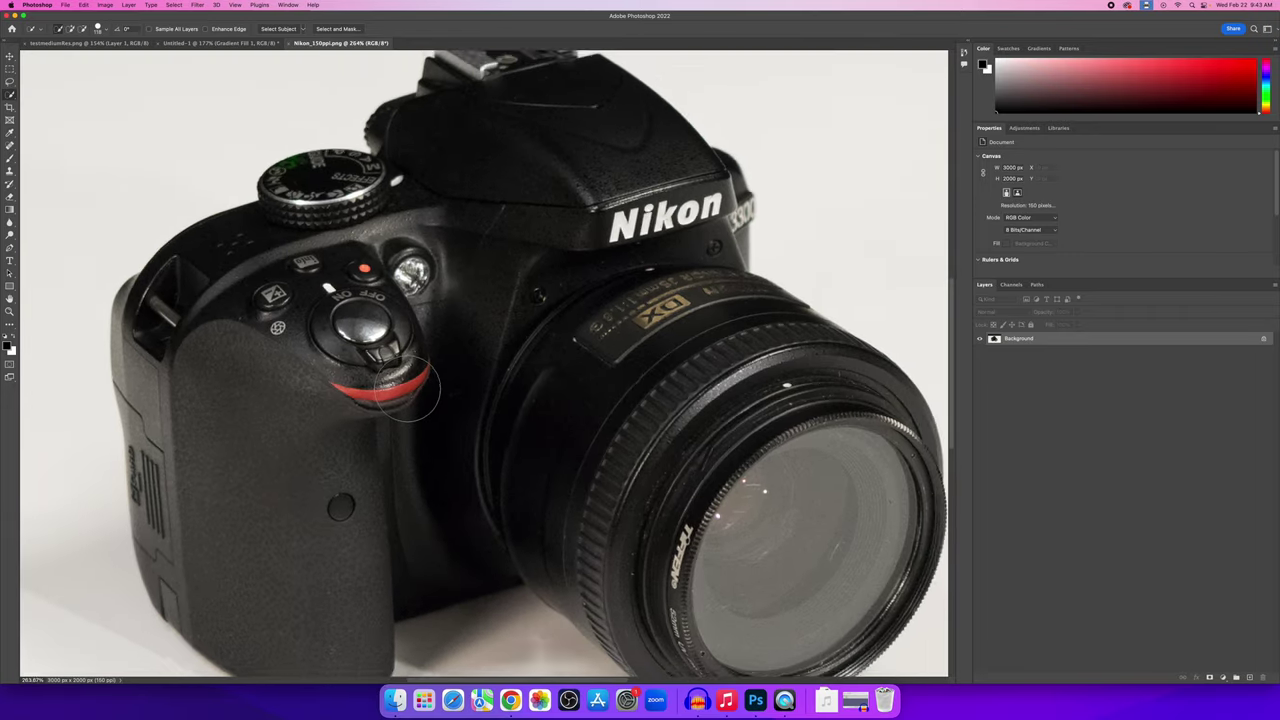
scroll(400, 388, up, 2)
scroll(410, 388, down, 2)
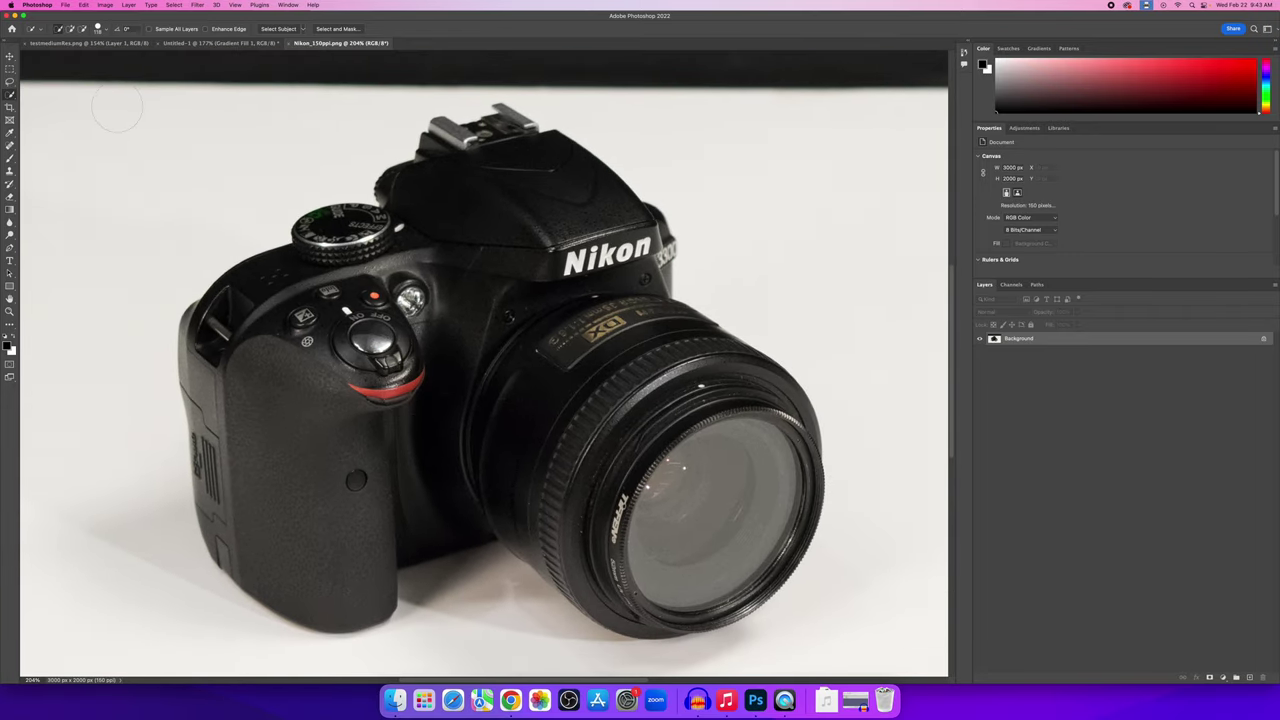
mouse_move(330, 334)
mouse_down()
mouse_move(316, 404)
mouse_move(358, 364)
mouse_move(383, 369)
mouse_move(350, 377)
mouse_move(380, 352)
mouse_move(388, 291)
mouse_move(418, 274)
mouse_move(388, 294)
mouse_move(433, 284)
mouse_move(463, 302)
mouse_move(403, 299)
mouse_move(440, 295)
mouse_up()
Shrink the brush to 61 px and repaint the camera's bottom edge to drop the tabletop shadow.
scroll(445, 588, up, 5)
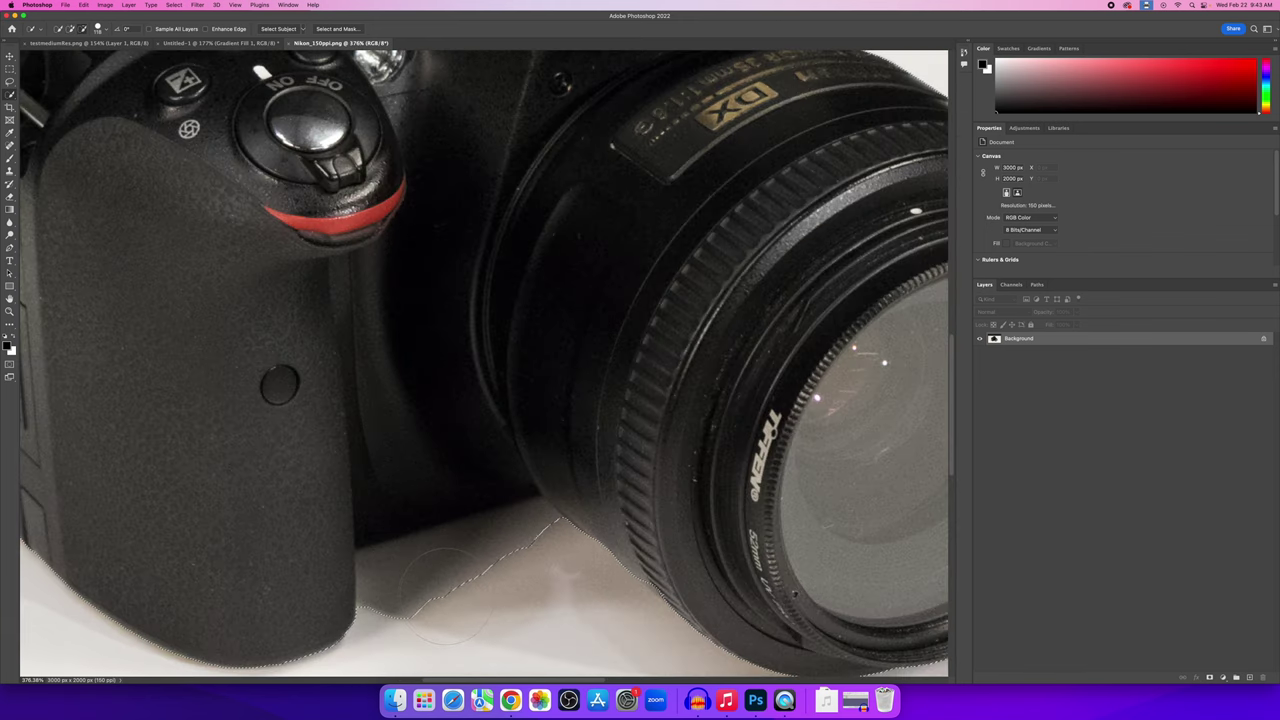
scroll(447, 580, down, 2)
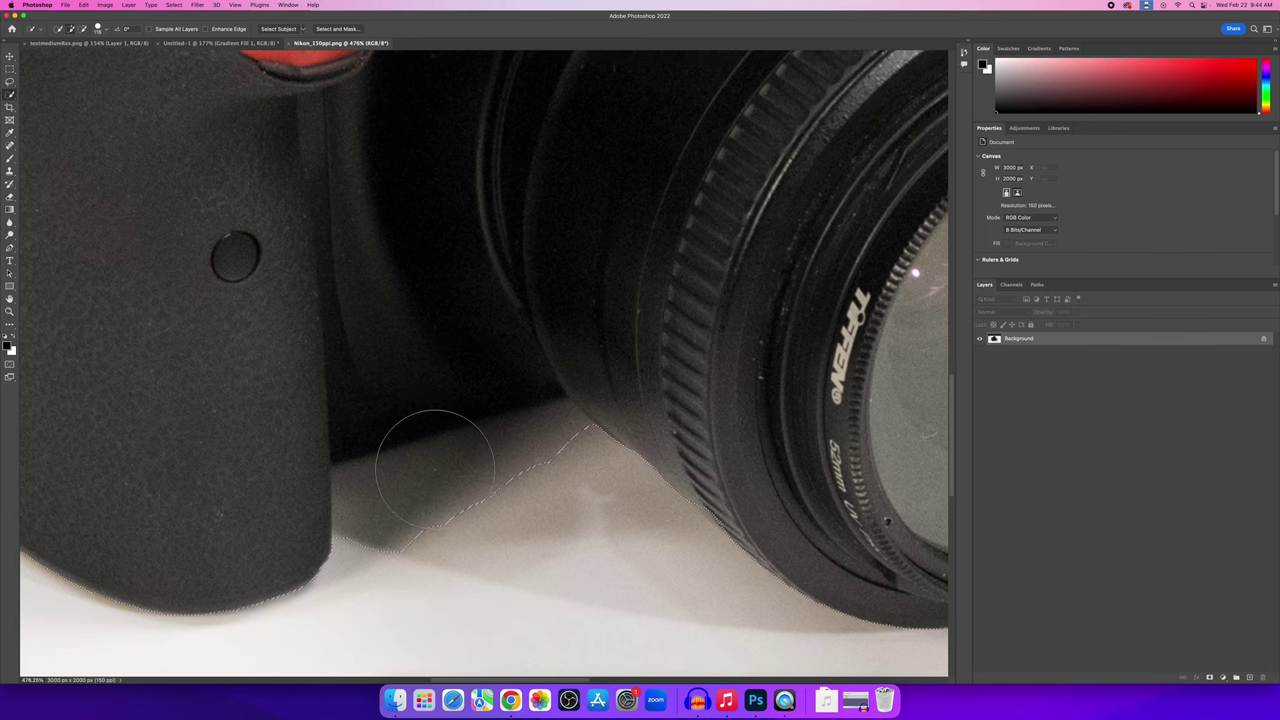
click(98, 29)
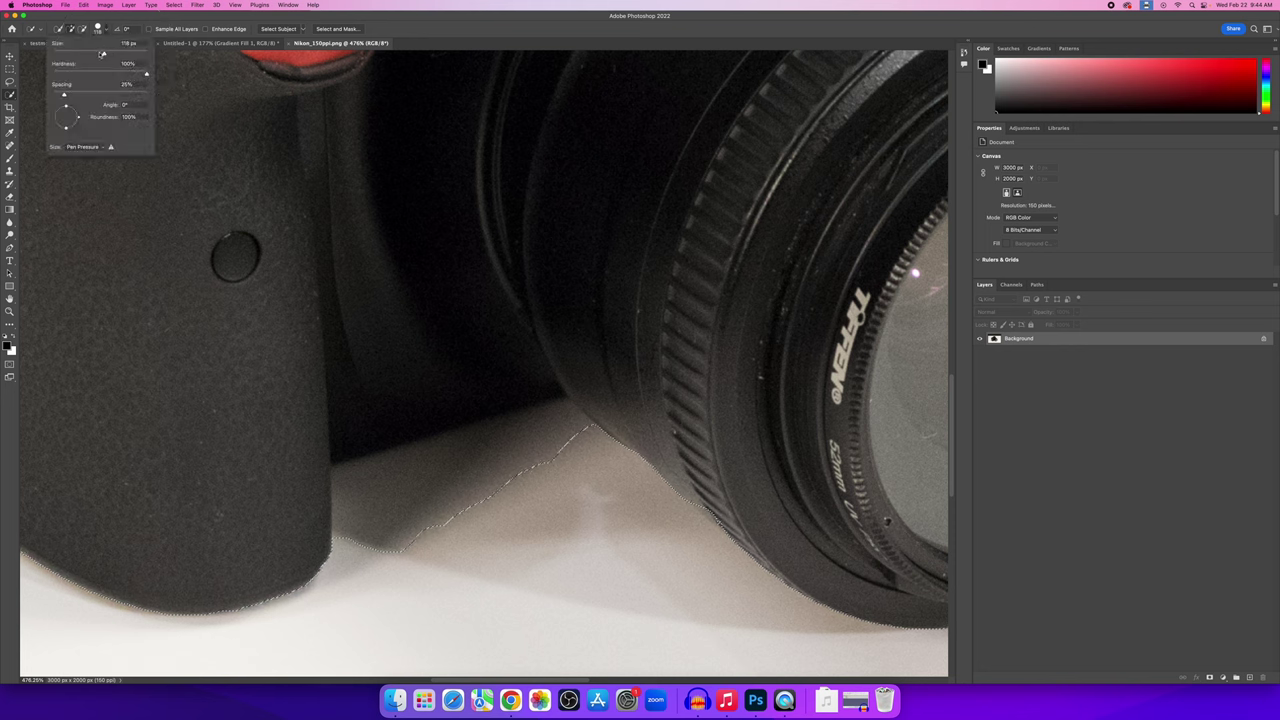
drag(101, 54, 88, 53)
key(Return)
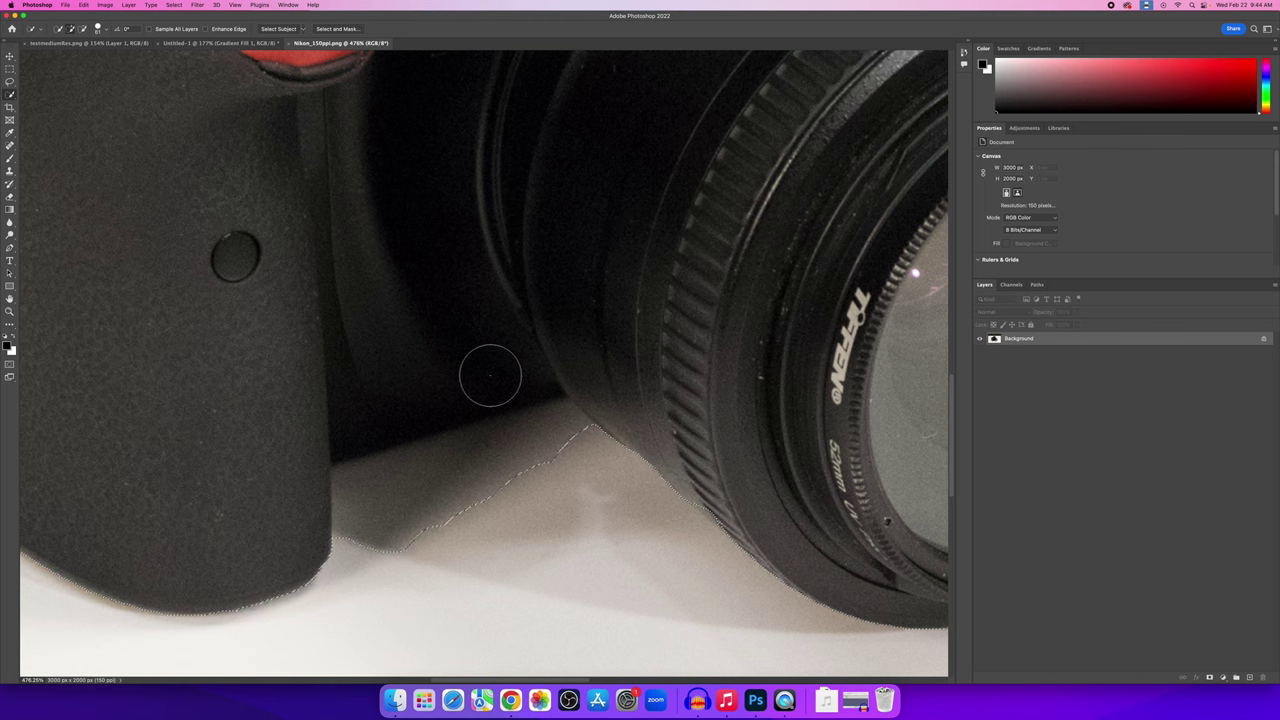
click(371, 491)
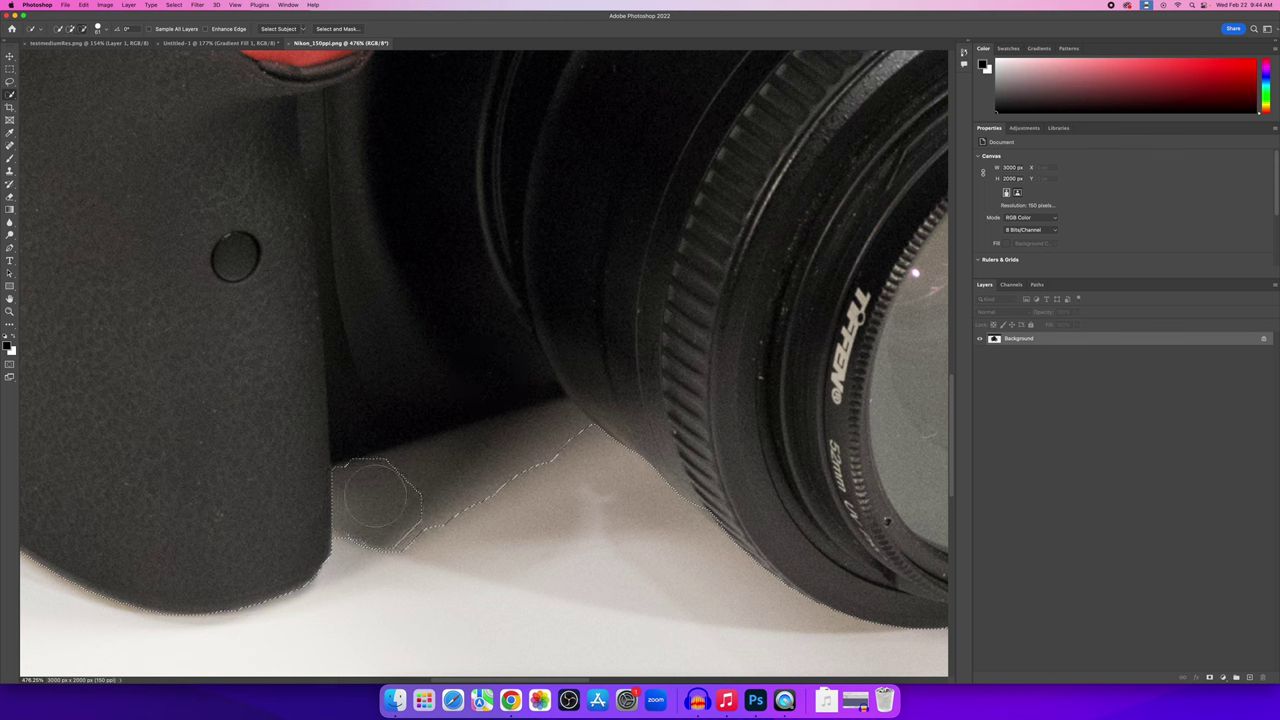
drag(386, 524, 548, 432)
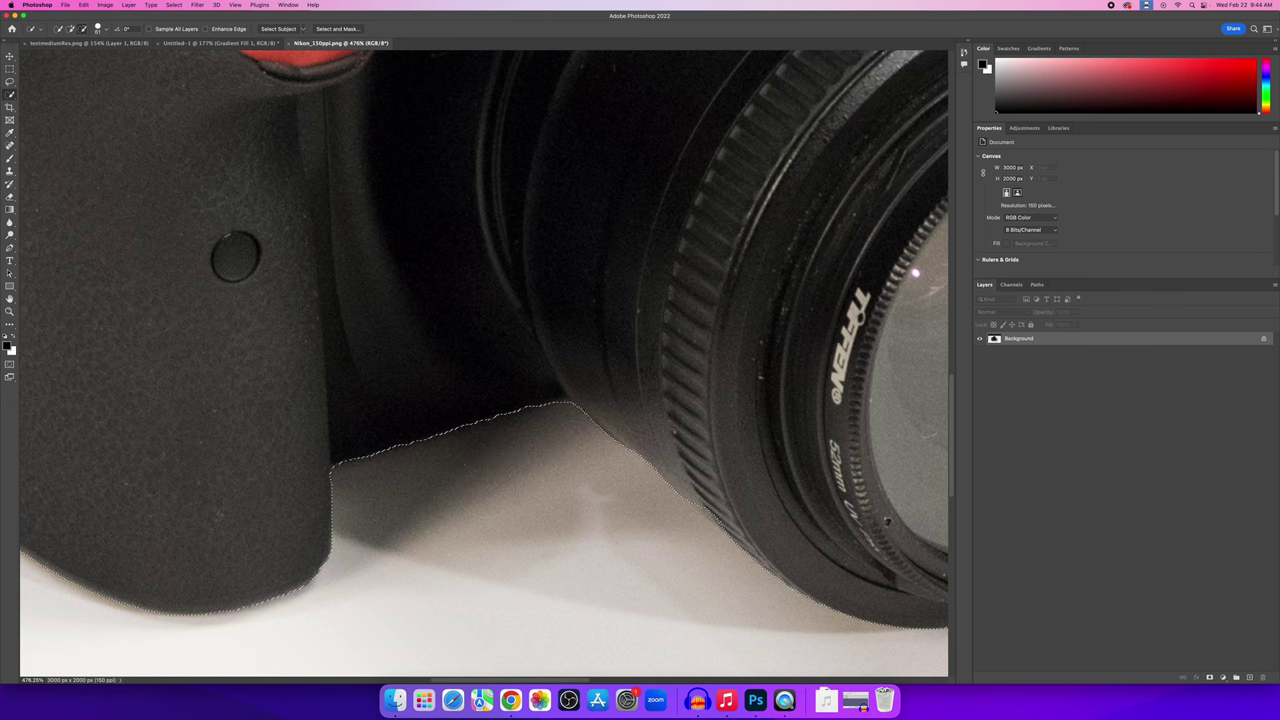
Fit the Nikon photo in the window and switch to the Move Tool.
key(super+0)
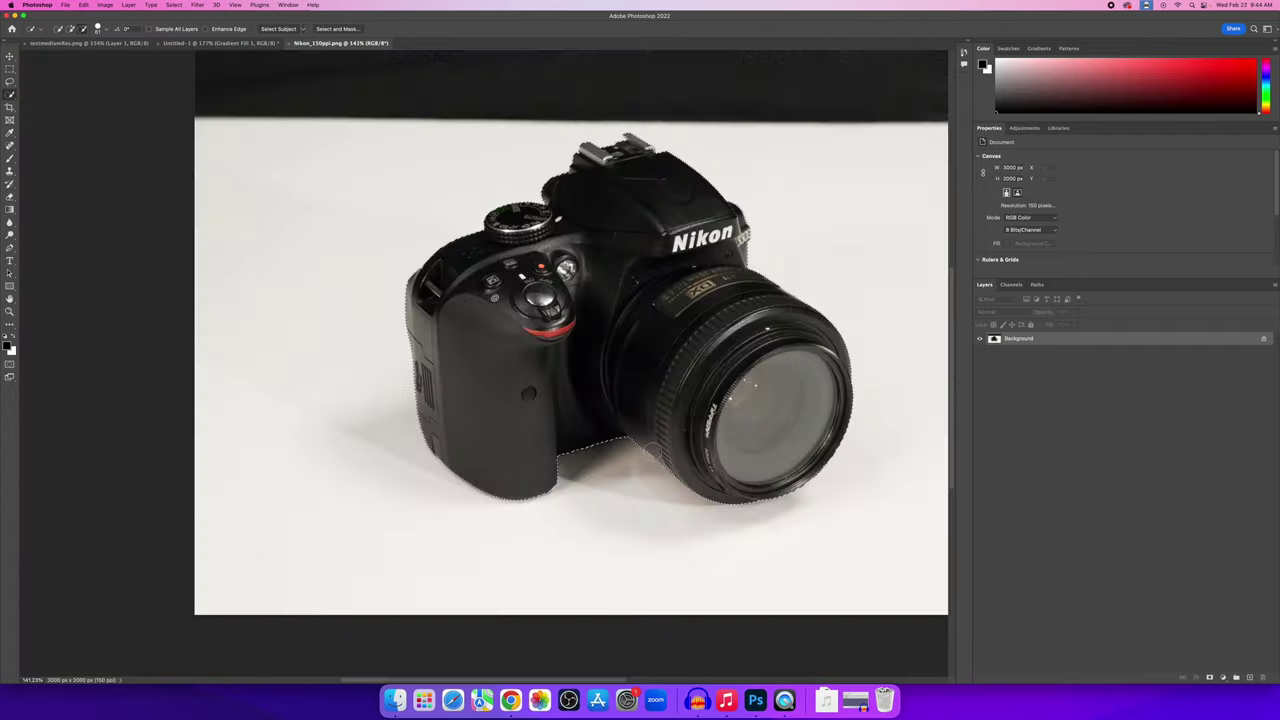
scroll(815, 405, up, 3)
scroll(815, 405, up, 2)
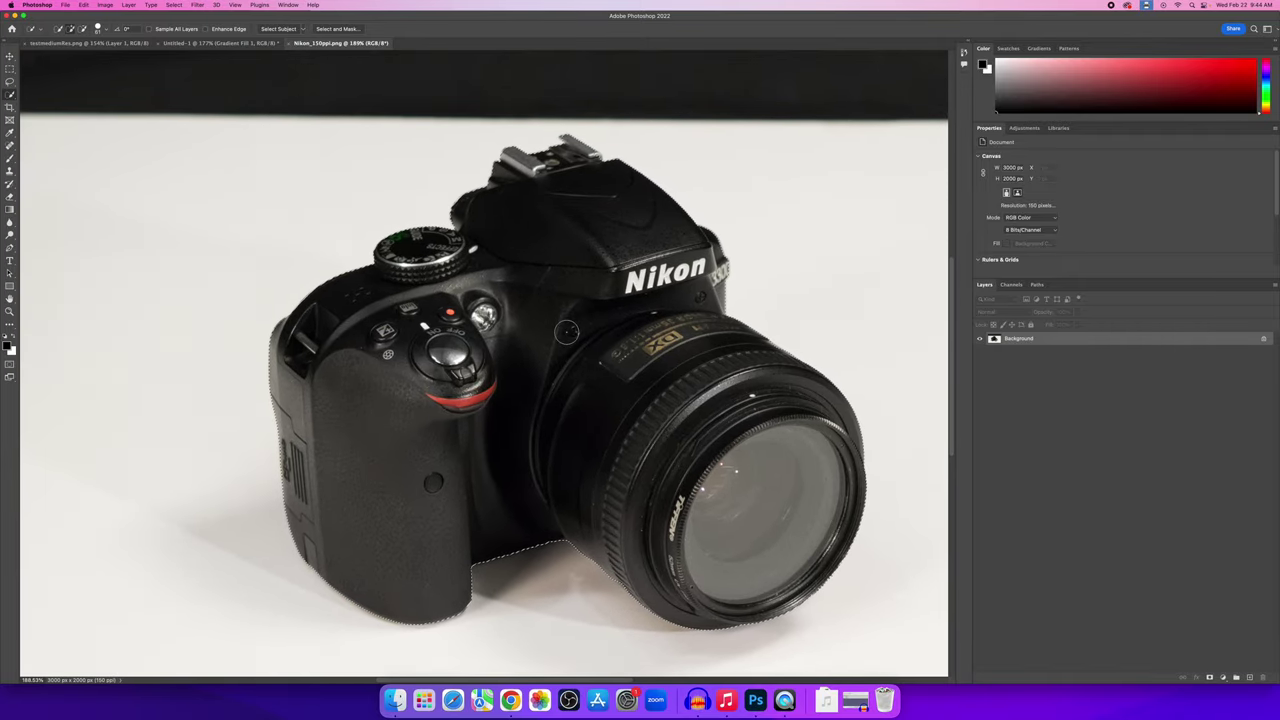
click(9, 56)
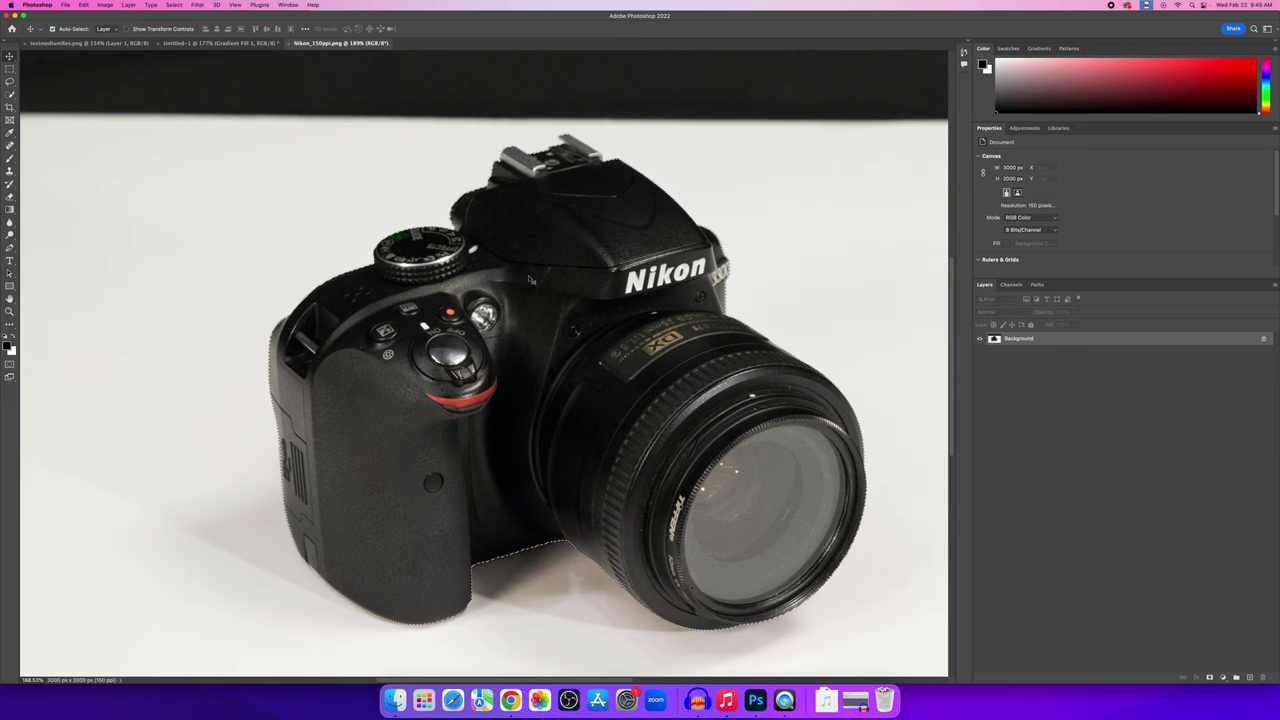
Paste the camera into Untitled-1, rename its layer 'nikon', and enter Free Transform.
click(222, 43)
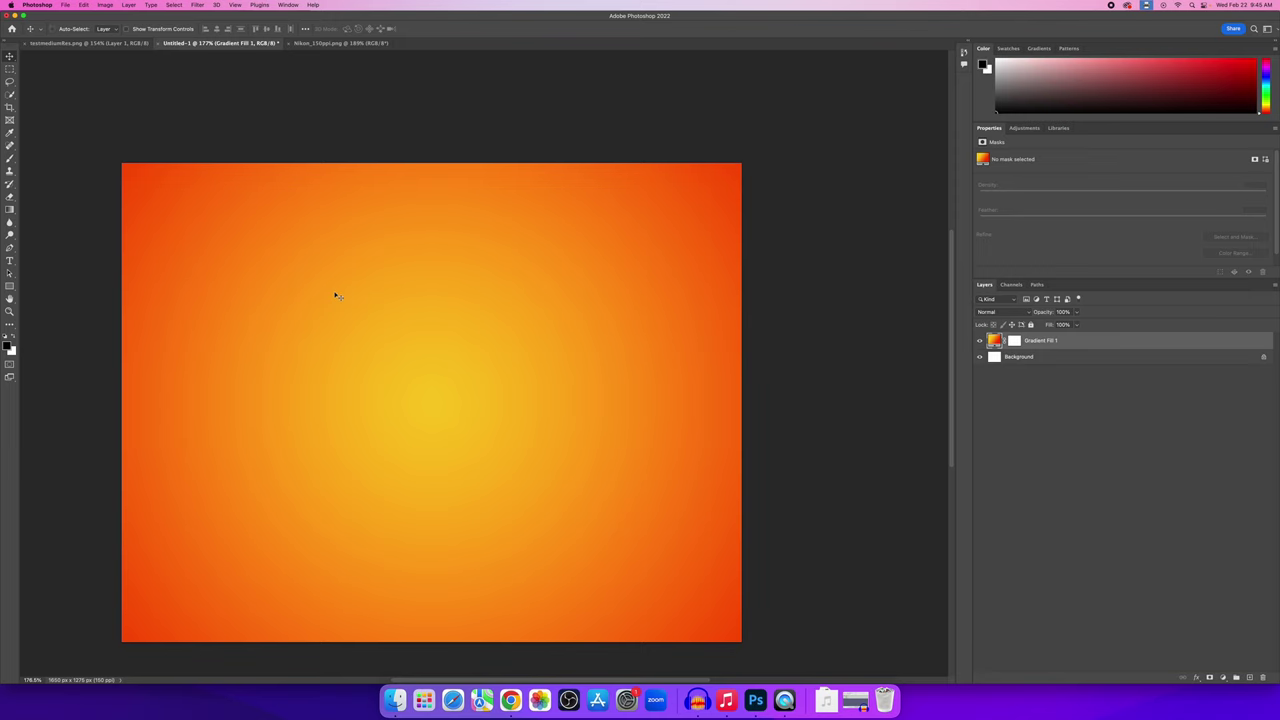
key(super+v)
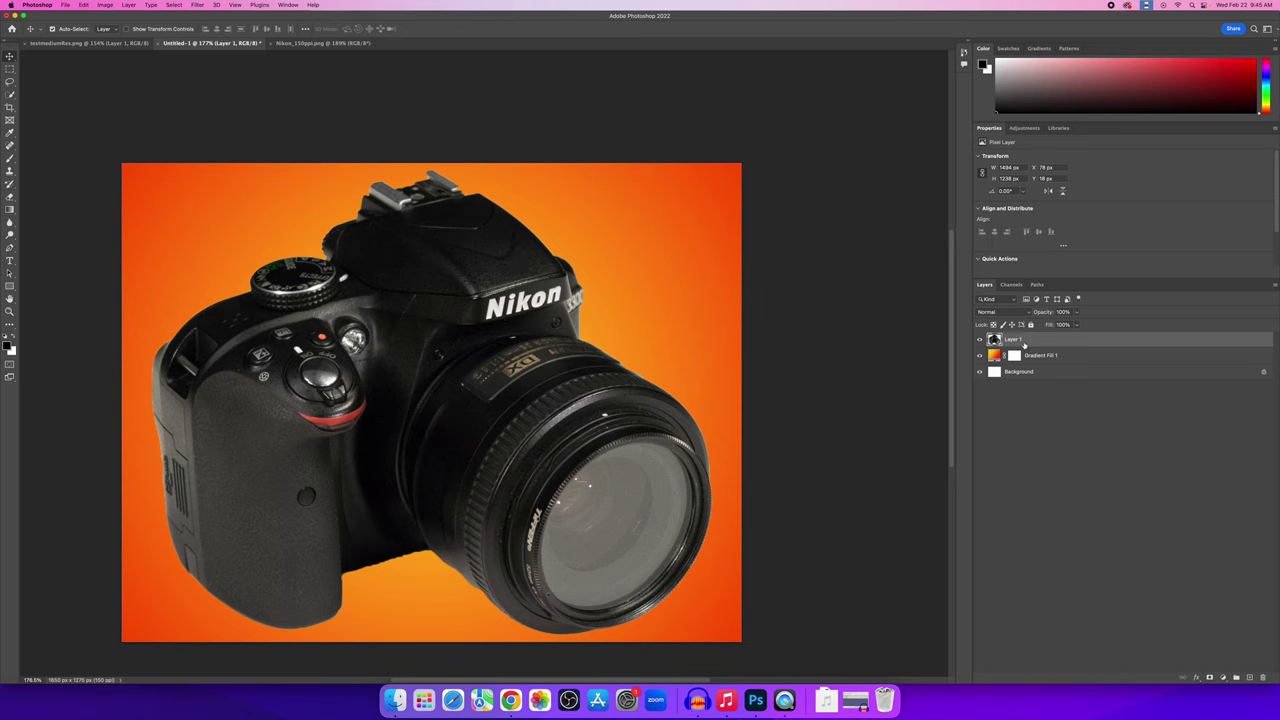
double_click(1023, 343)
text(nikon)
key(Return)
key(super+t)
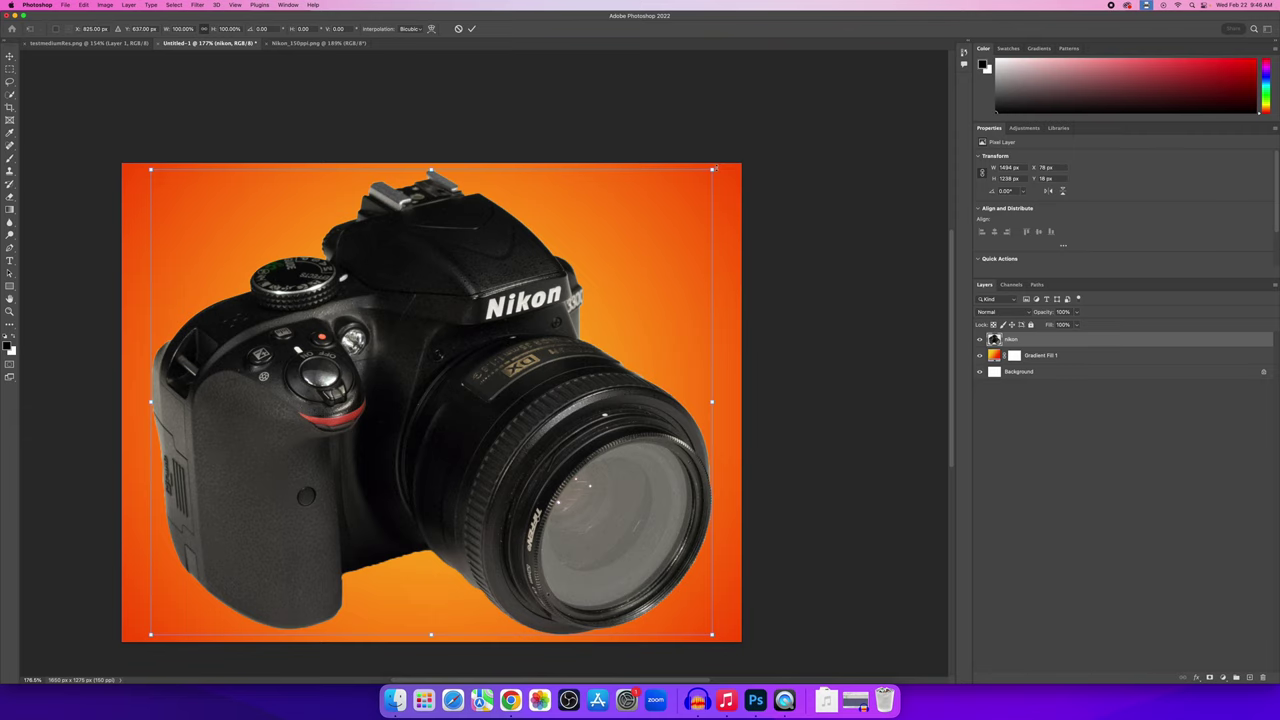
Shrink the Nikon camera toward the bottom centre and check it by toggling the gradient layer.
drag(431, 170, 421, 617)
key(Return)
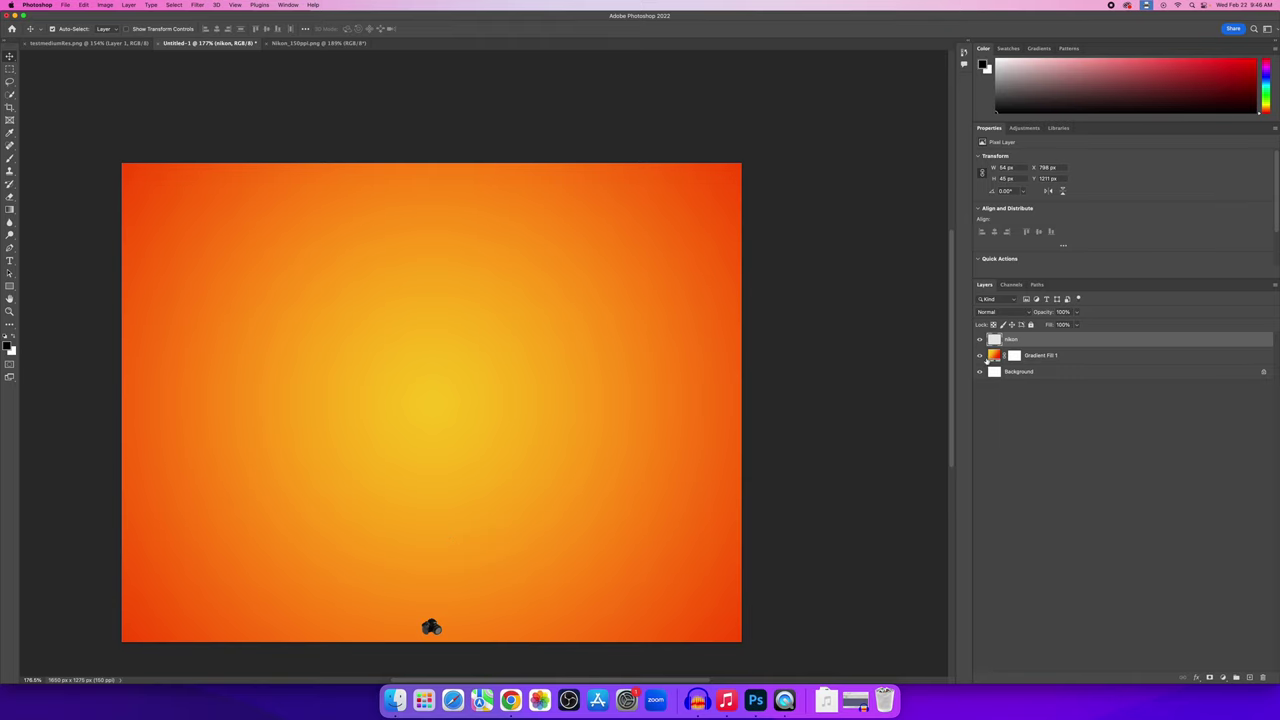
click(980, 356)
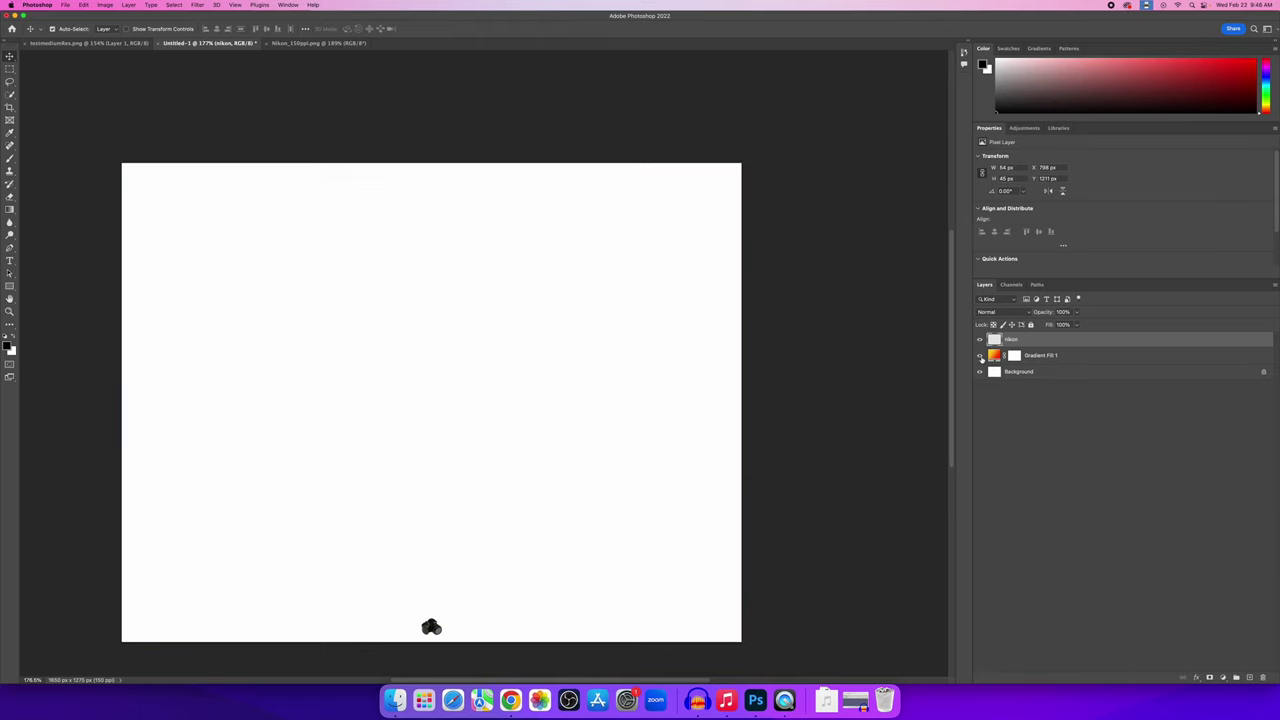
click(980, 356)
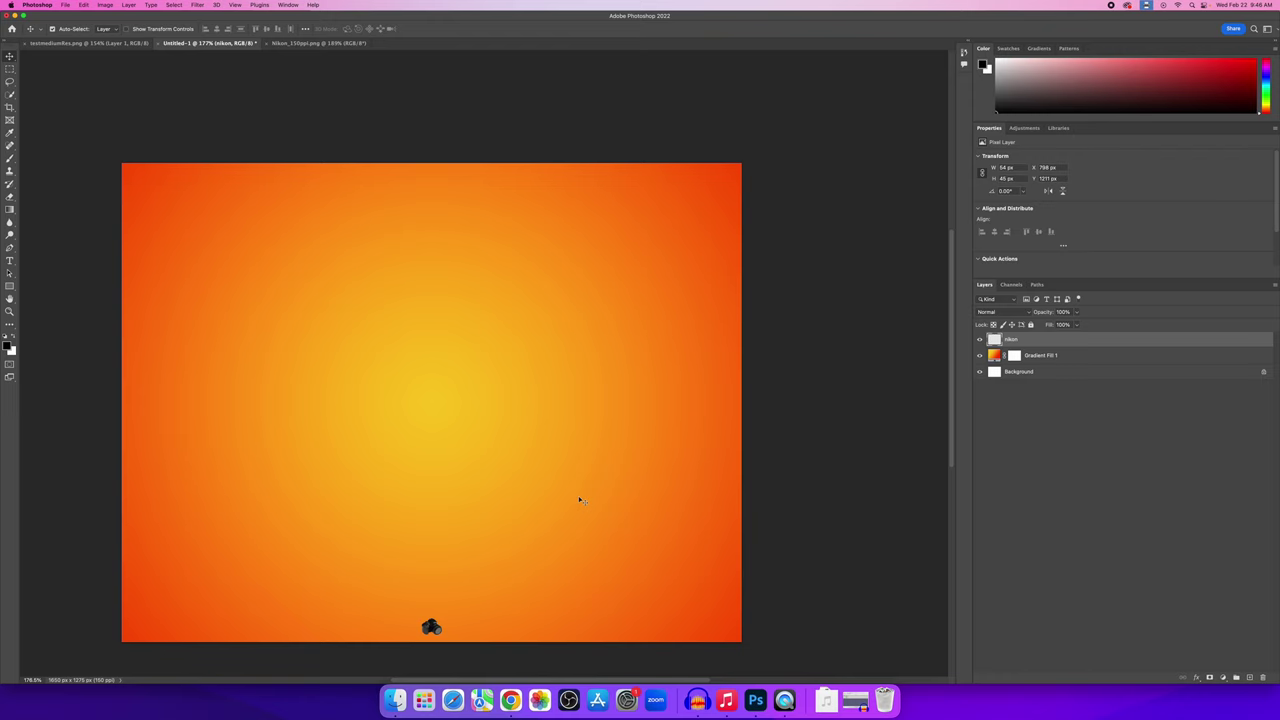
Enlarge the Nikon camera to 1494 × 1238 px, then compare before and after with undo and redo.
key(super+t)
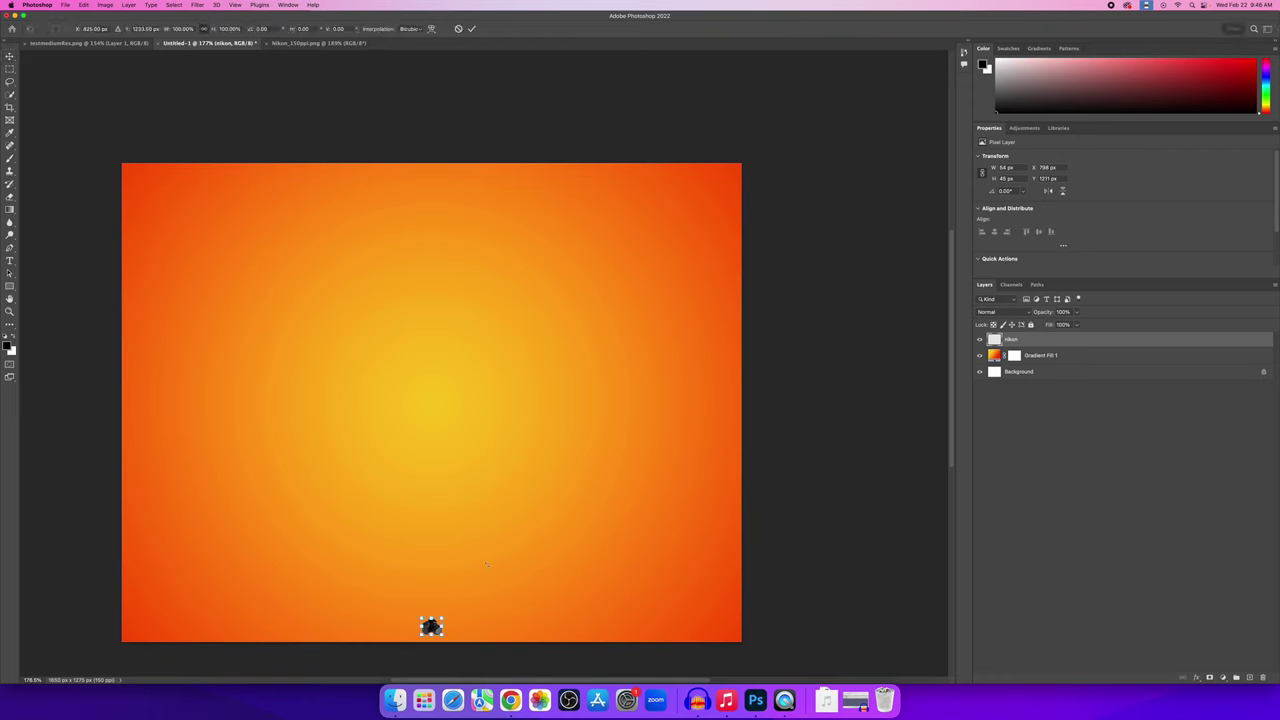
drag(421, 618, 230, 316)
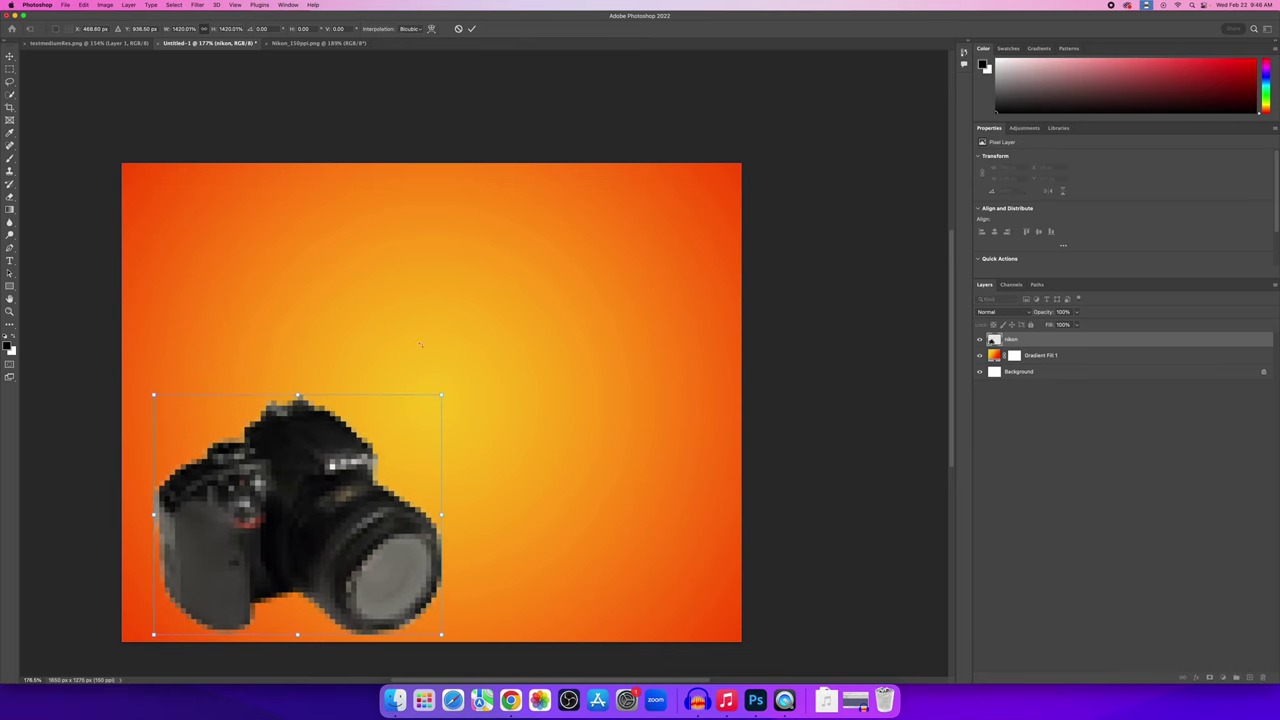
drag(447, 394, 678, 251)
key(Return)
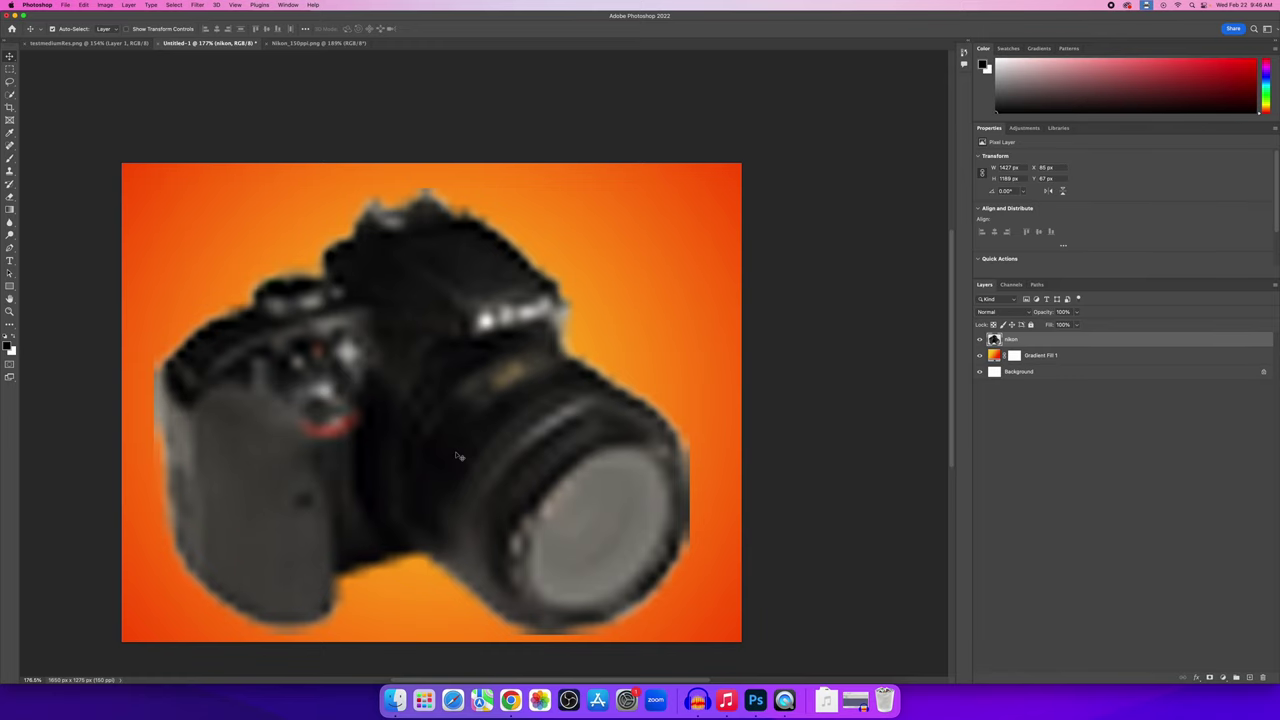
key(ctrl+z)
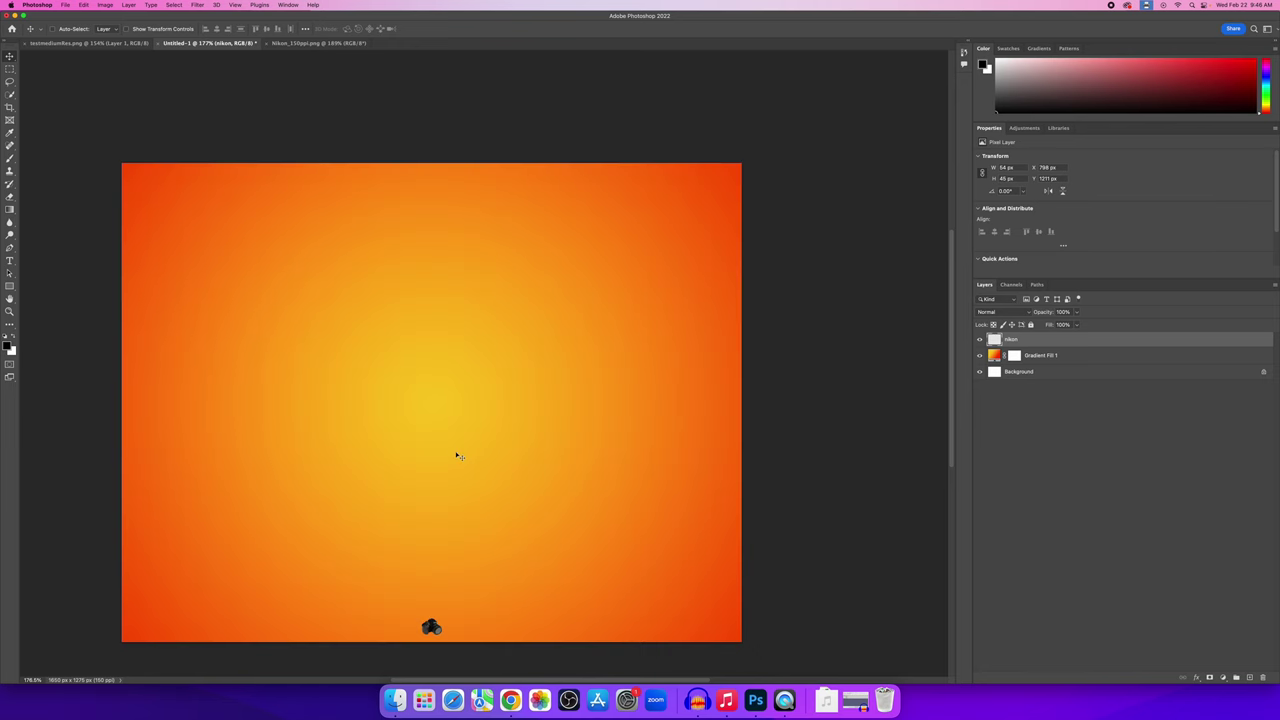
key(super+z)
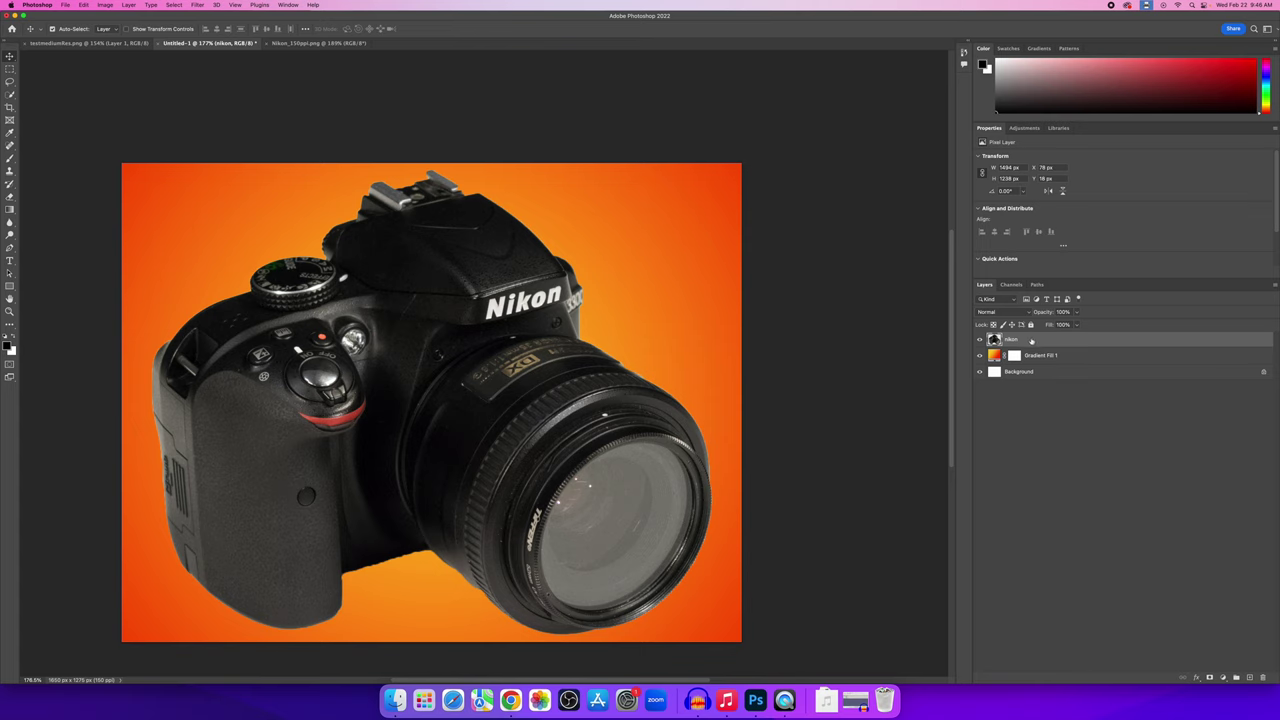
Convert the nikon layer to a smart object and shrink it into the bottom-left corner.
right_click(1033, 342)
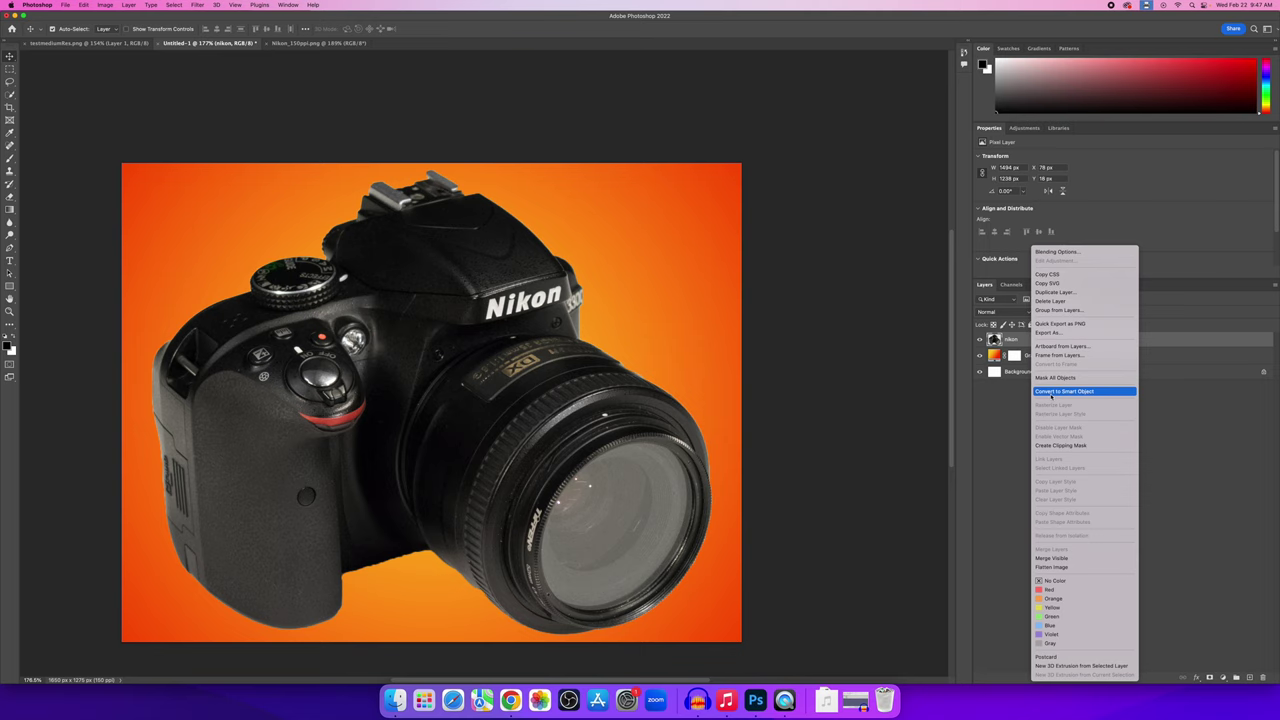
click(1051, 392)
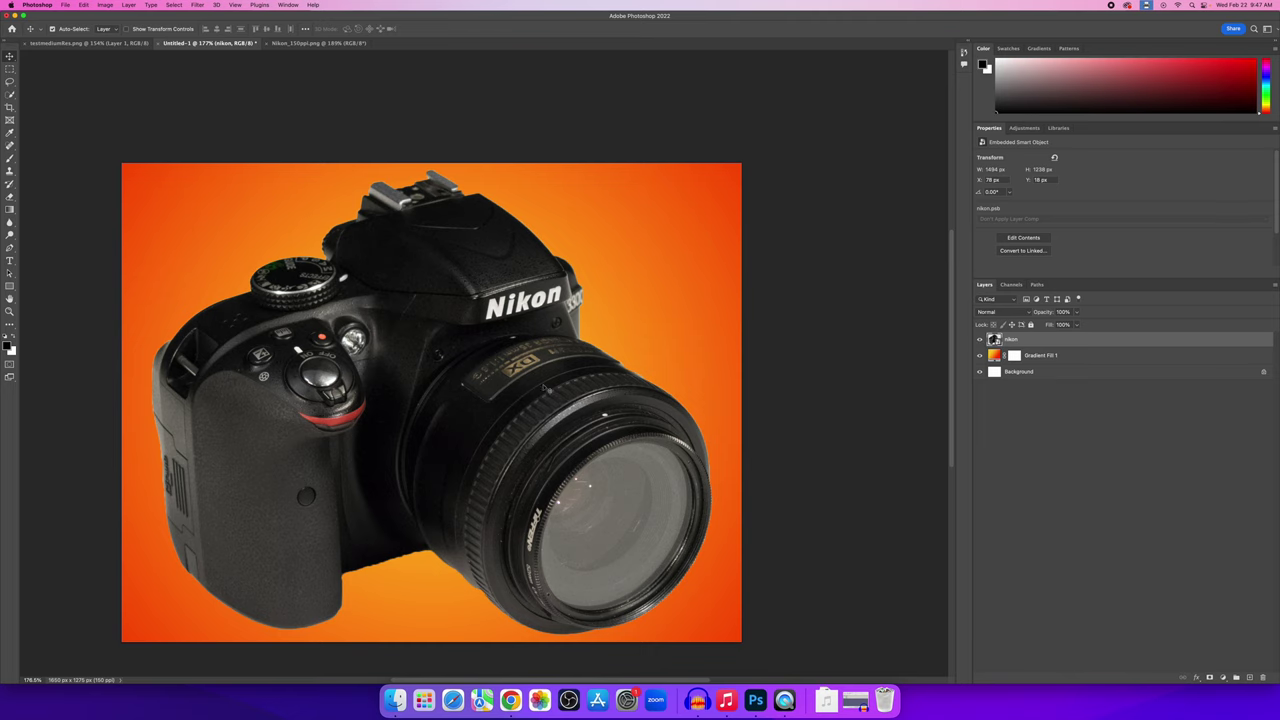
key(super+t)
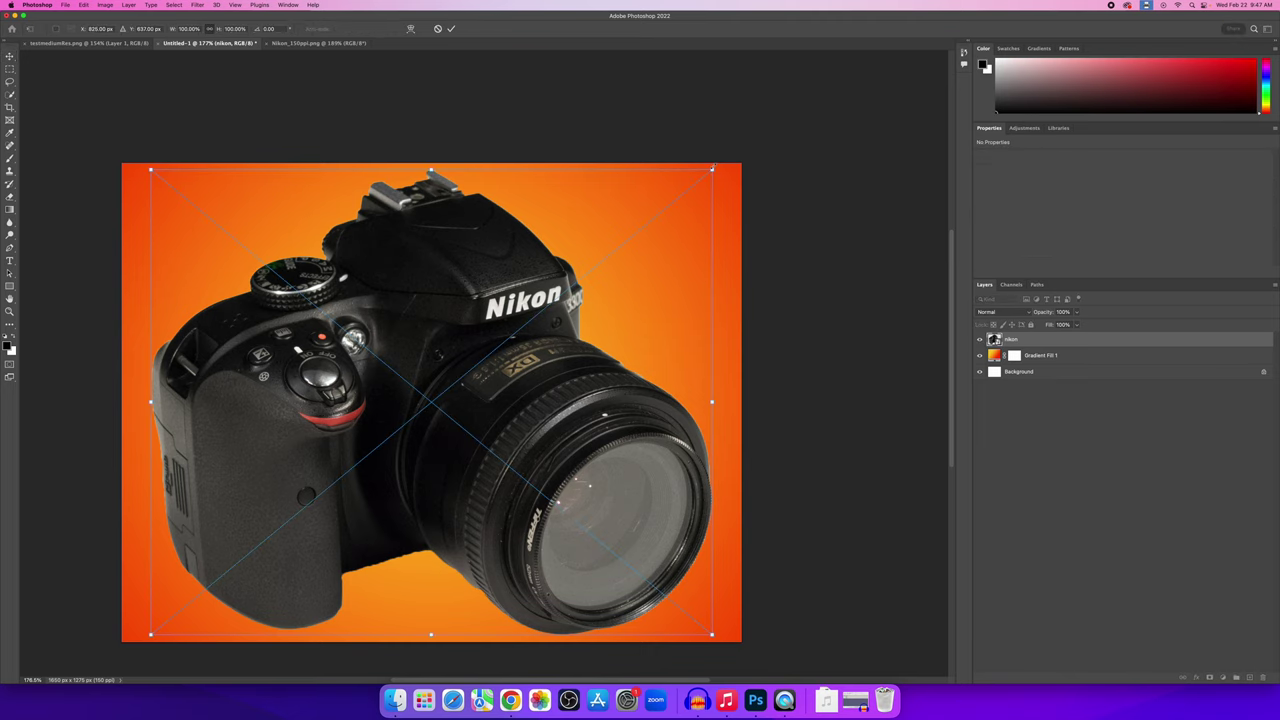
drag(712, 170, 158, 628)
key(Return)
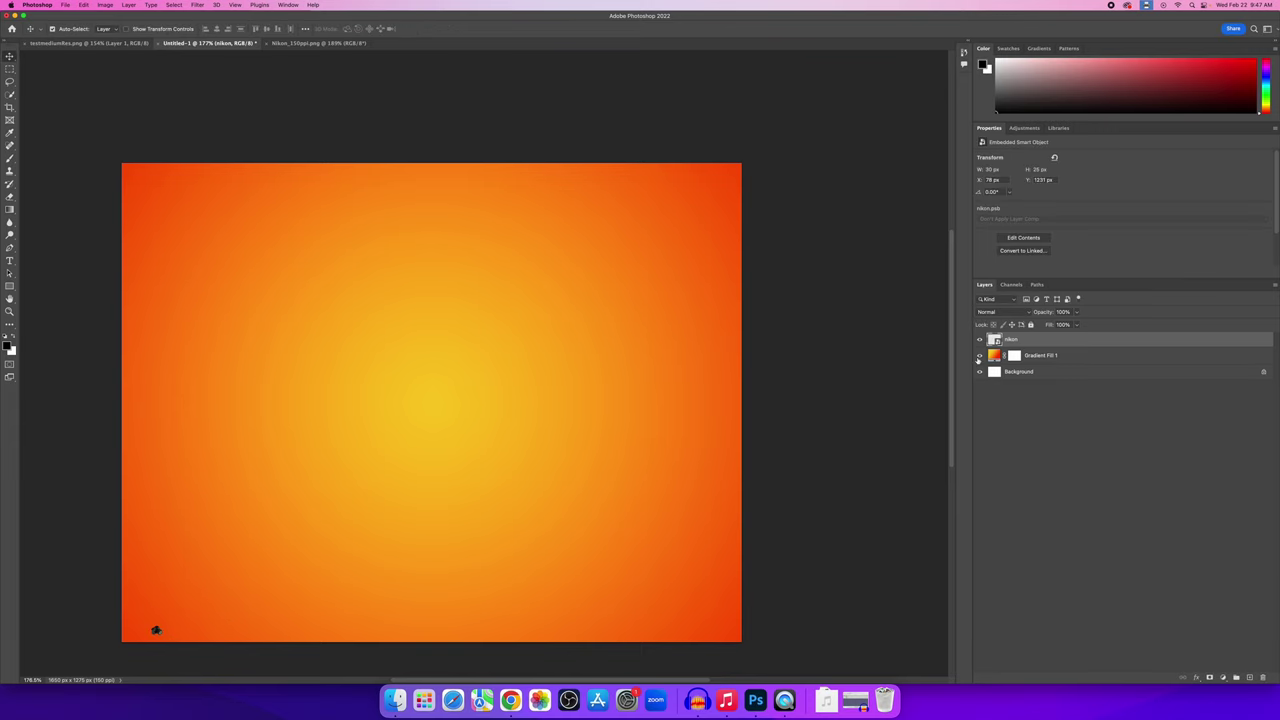
Re-enlarge the nikon smart object to 1471 × 1219 px so it nearly fills the canvas again.
click(979, 356)
click(979, 356)
key(super+t)
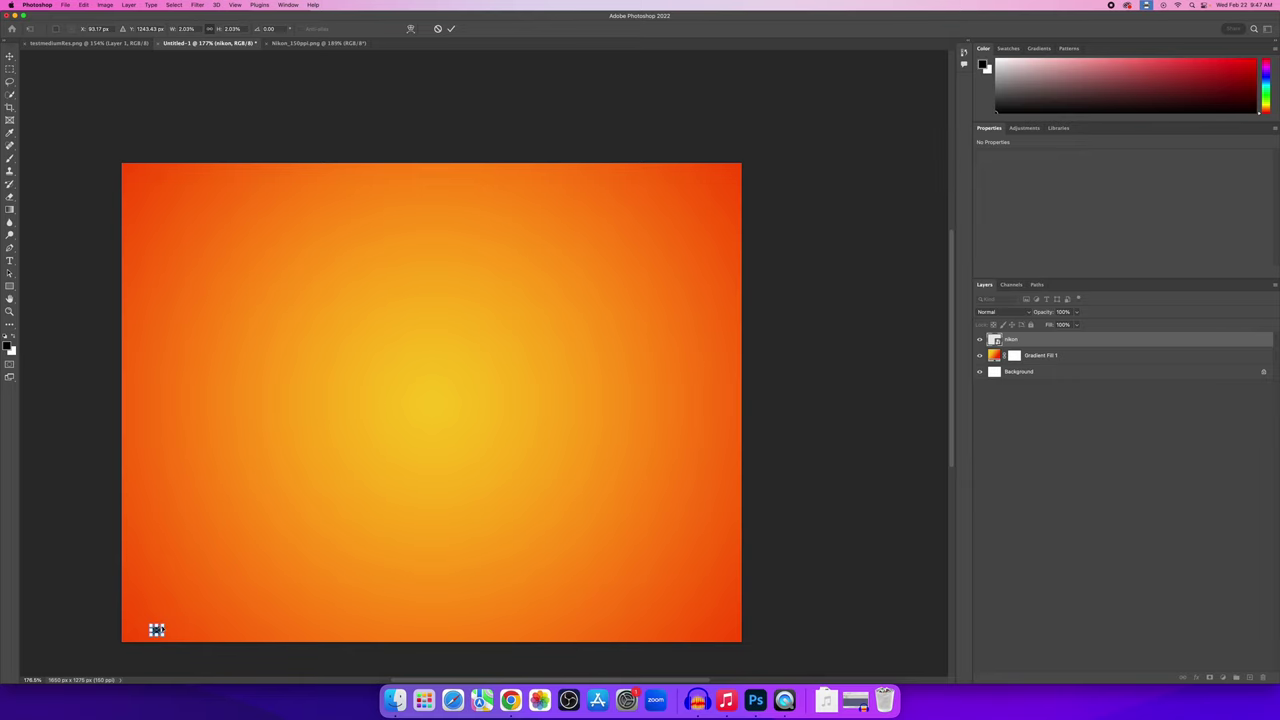
drag(157, 630, 740, 214)
key(Return)
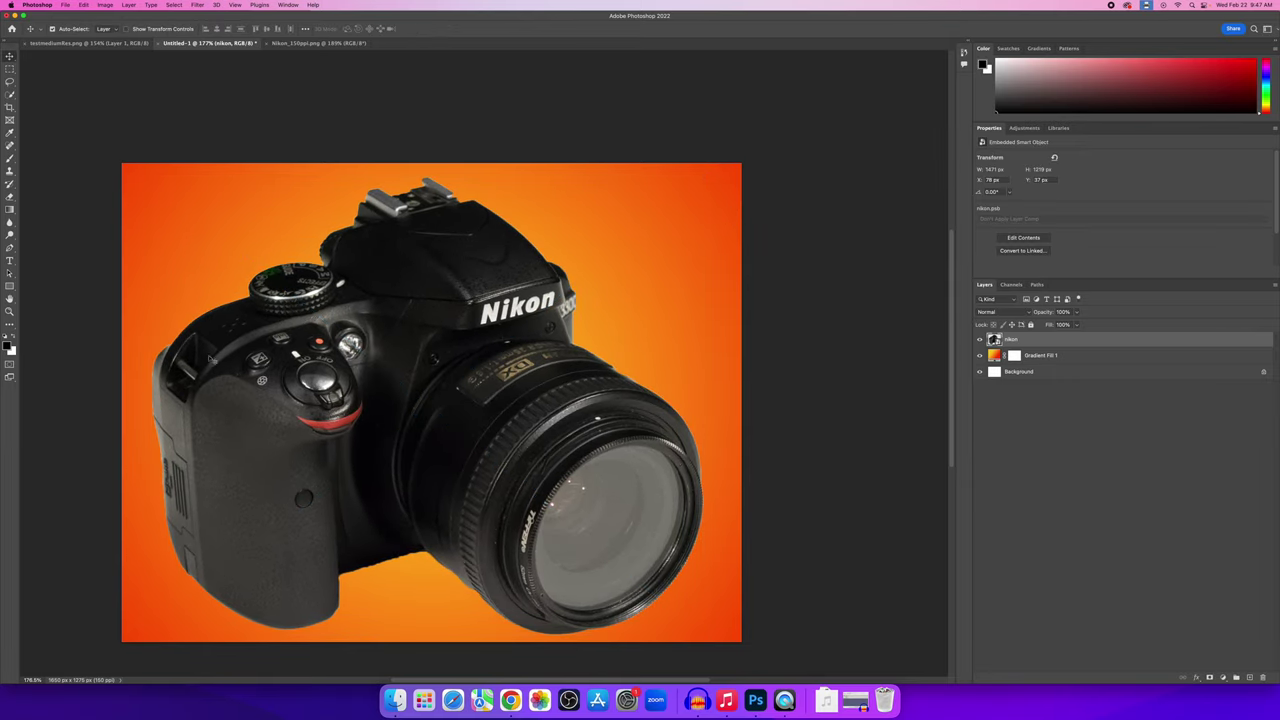
key(super+t)
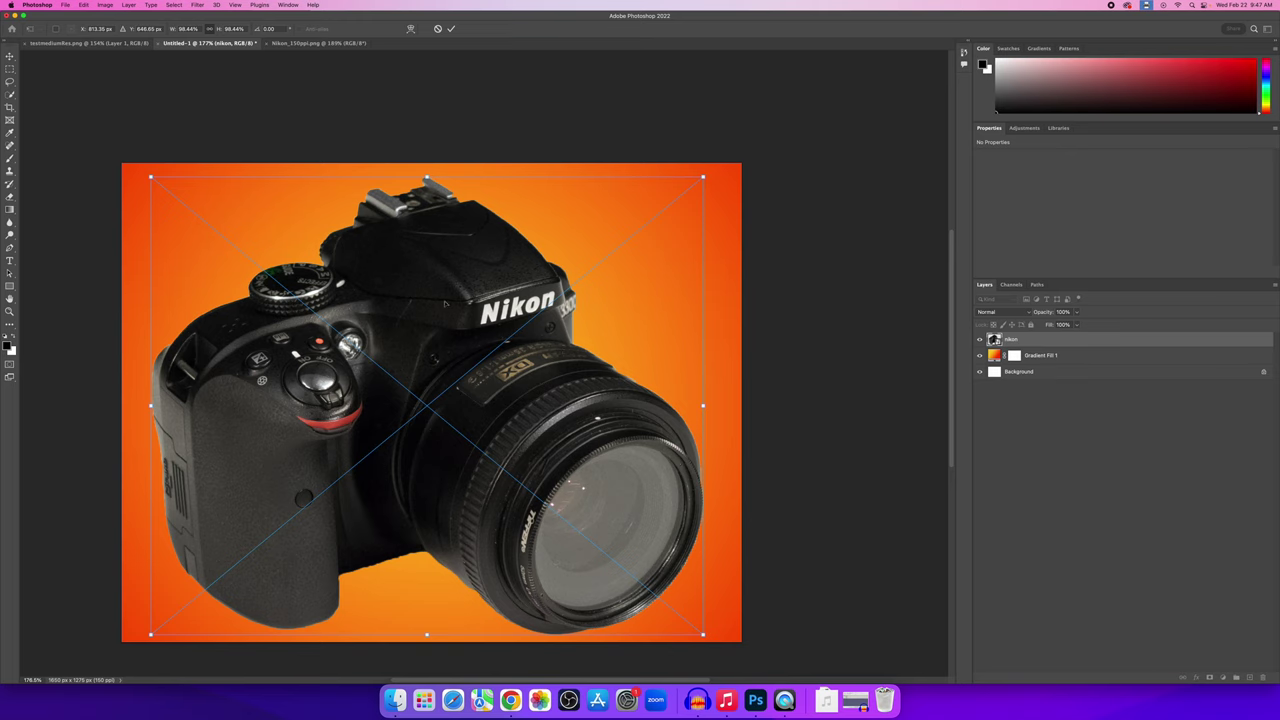
key(Return)
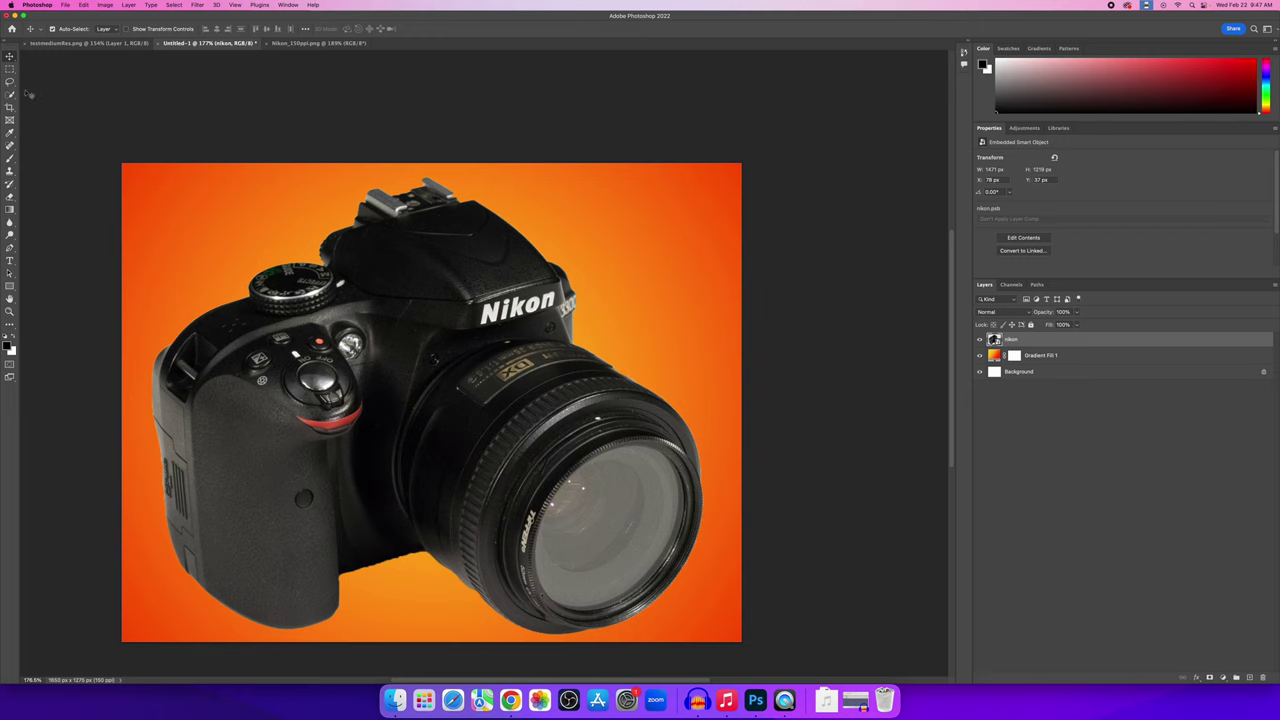
Free Transform the Nikon camera down to 546 × 453 px in the lower-left of the canvas.
click(85, 5)
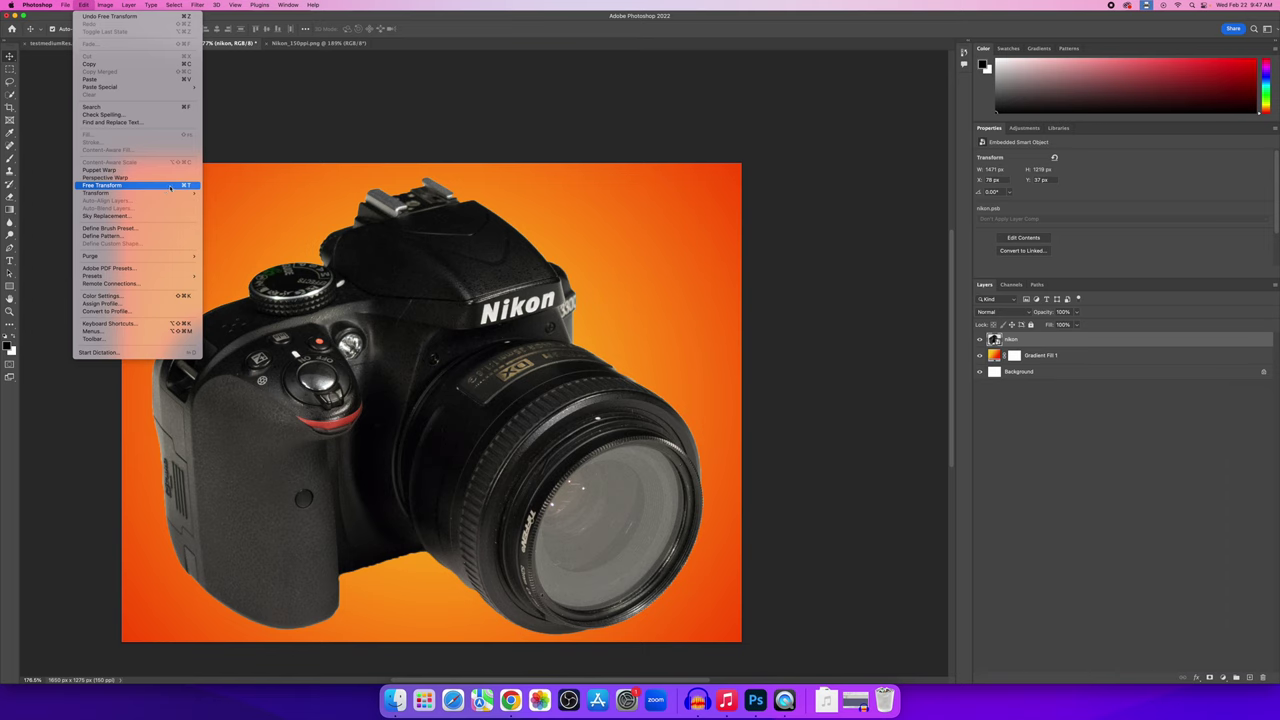
click(170, 187)
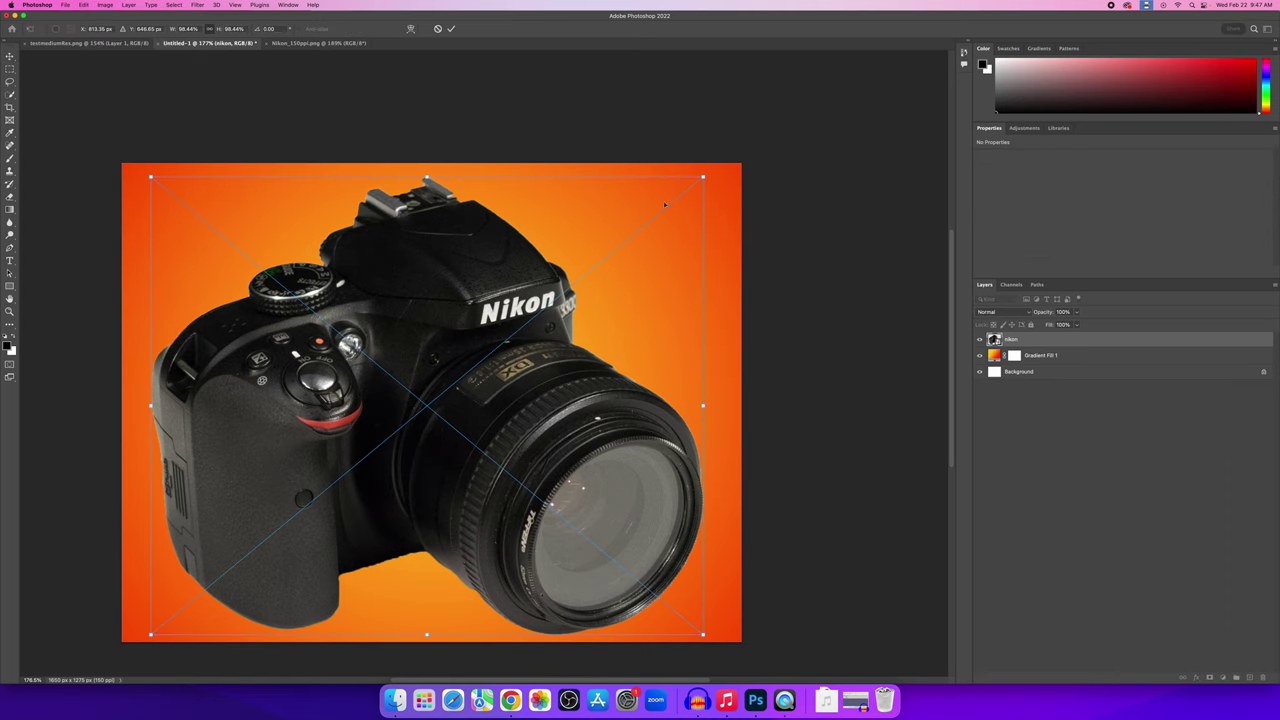
drag(703, 177, 367, 456)
key(Return)
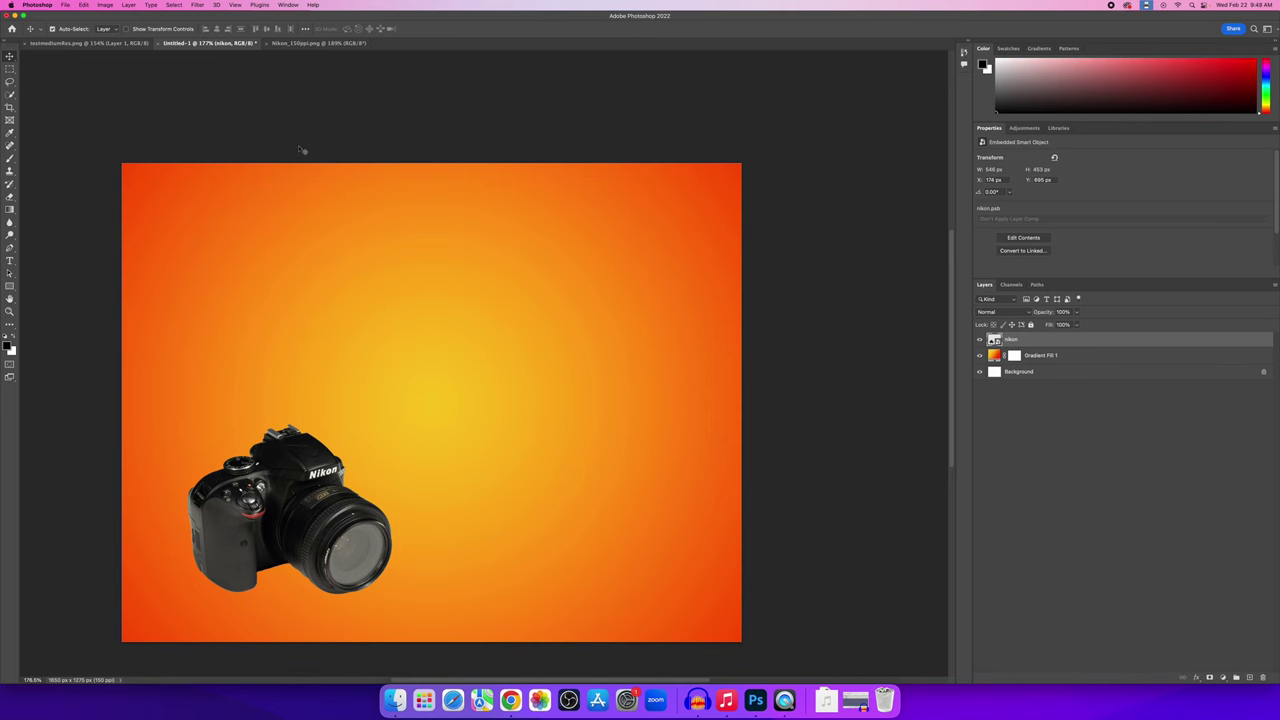
Close the Nikon_150ppi.png document and bring up the File > Open dialog.
click(310, 44)
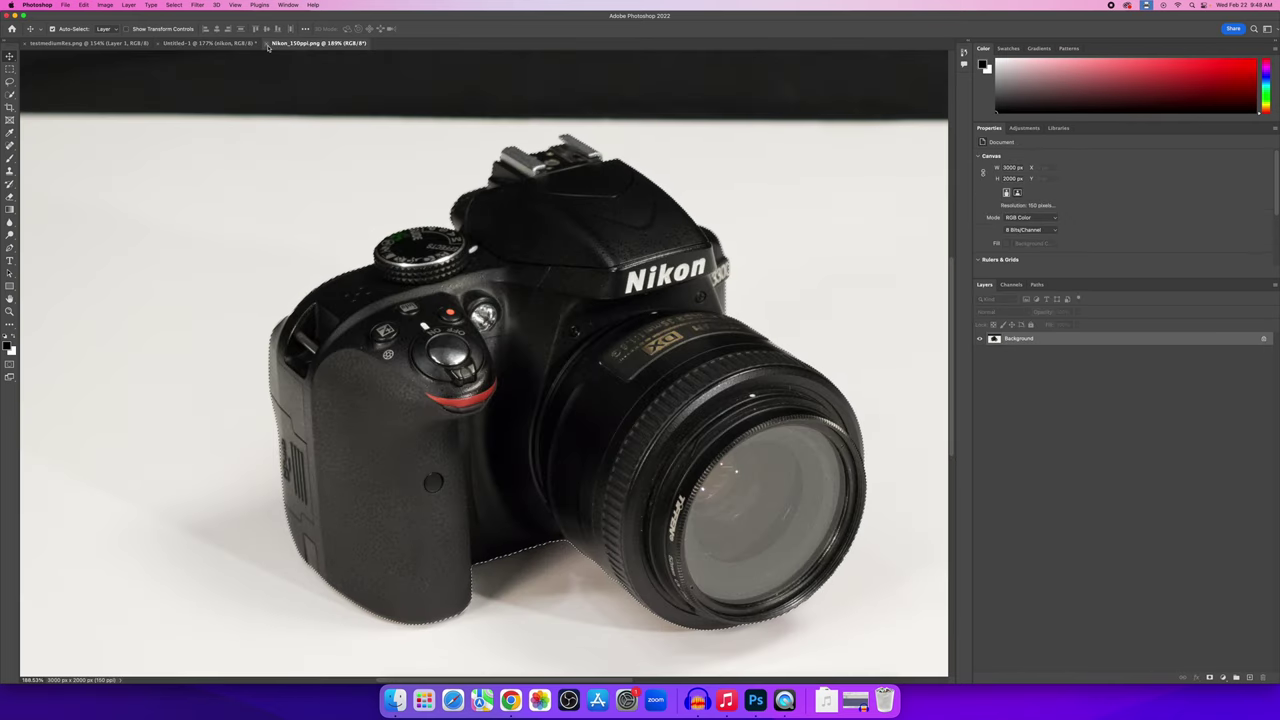
click(267, 43)
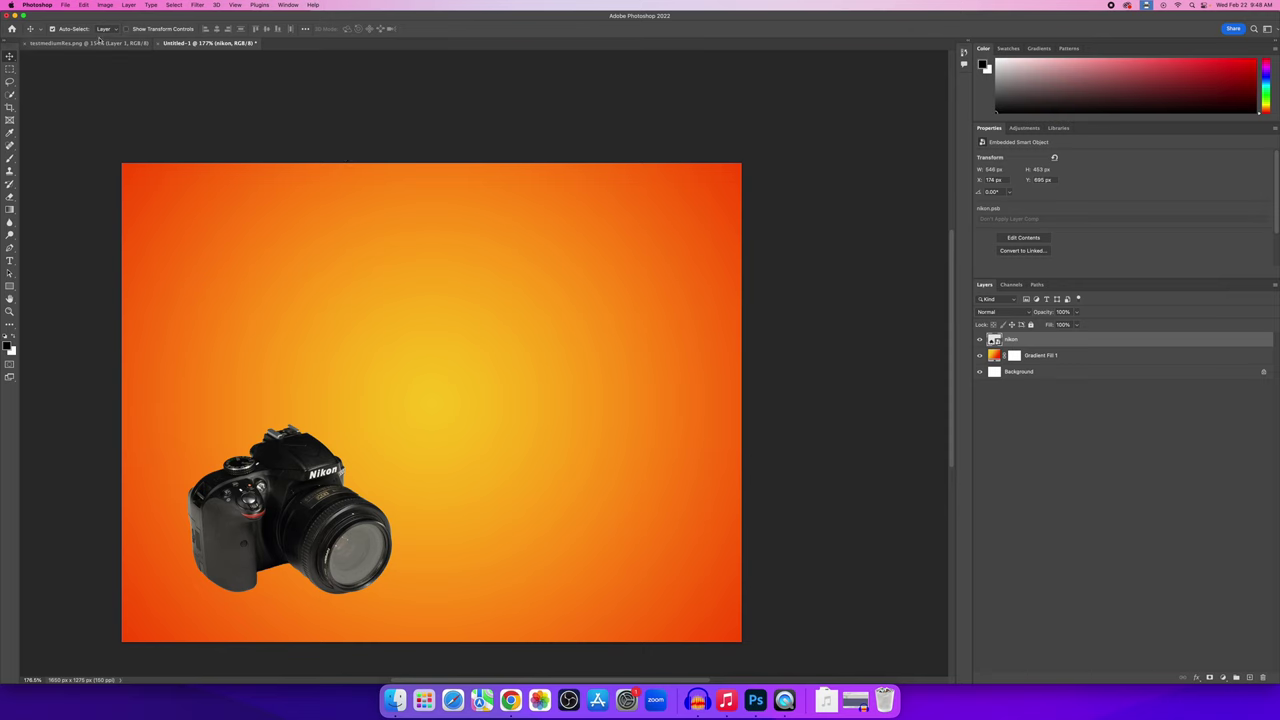
click(66, 5)
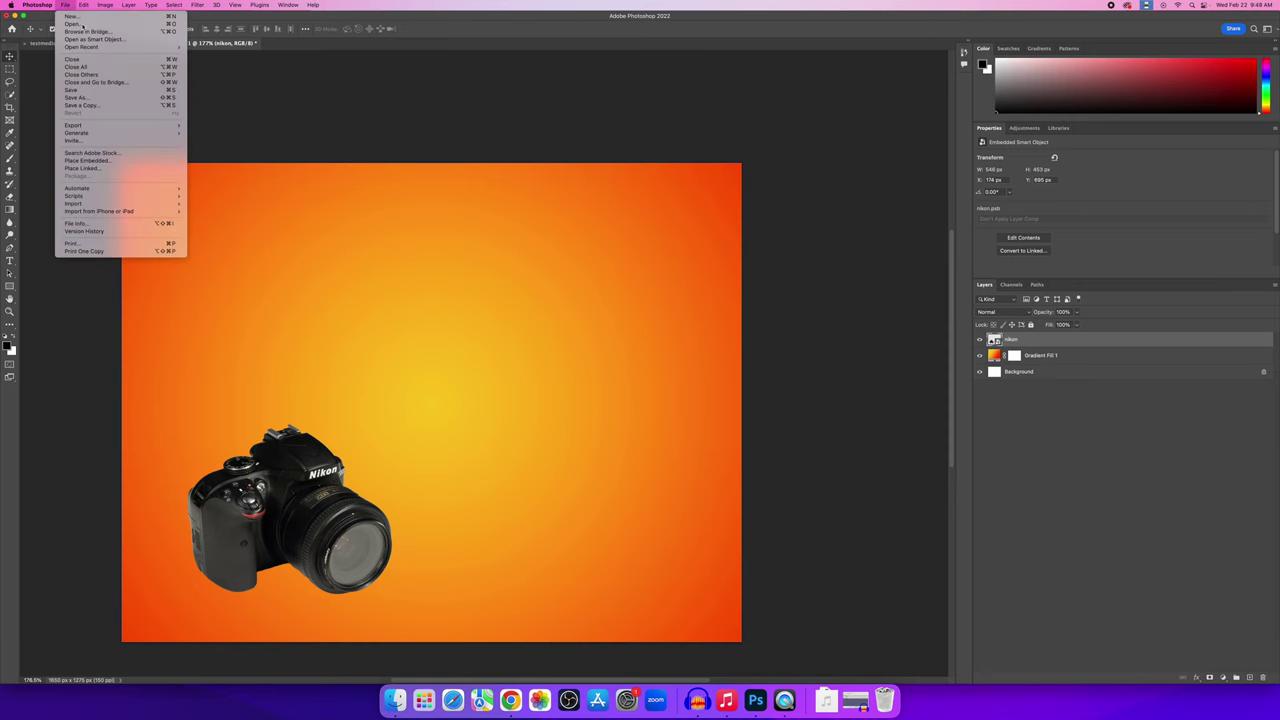
click(73, 24)
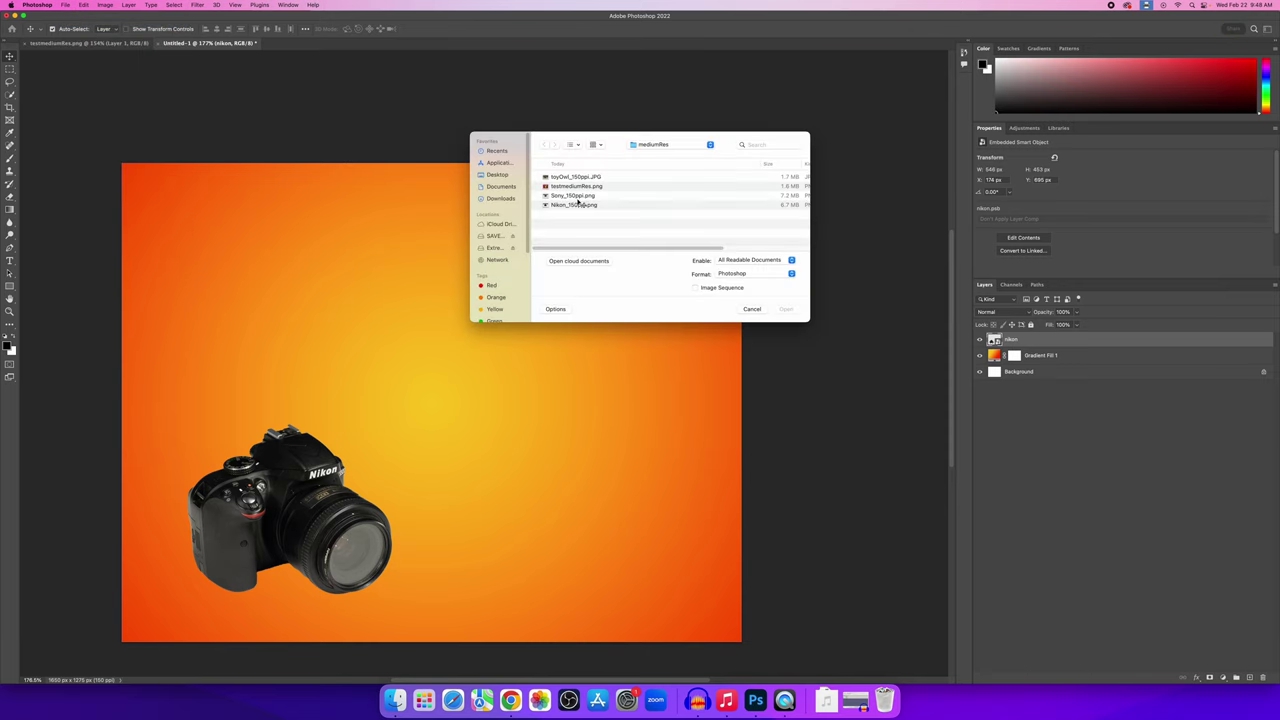
Open Sony_150ppi.png and zoom in and out to inspect the 3000 × 2000 px photo.
click(580, 197)
double_click(580, 197)
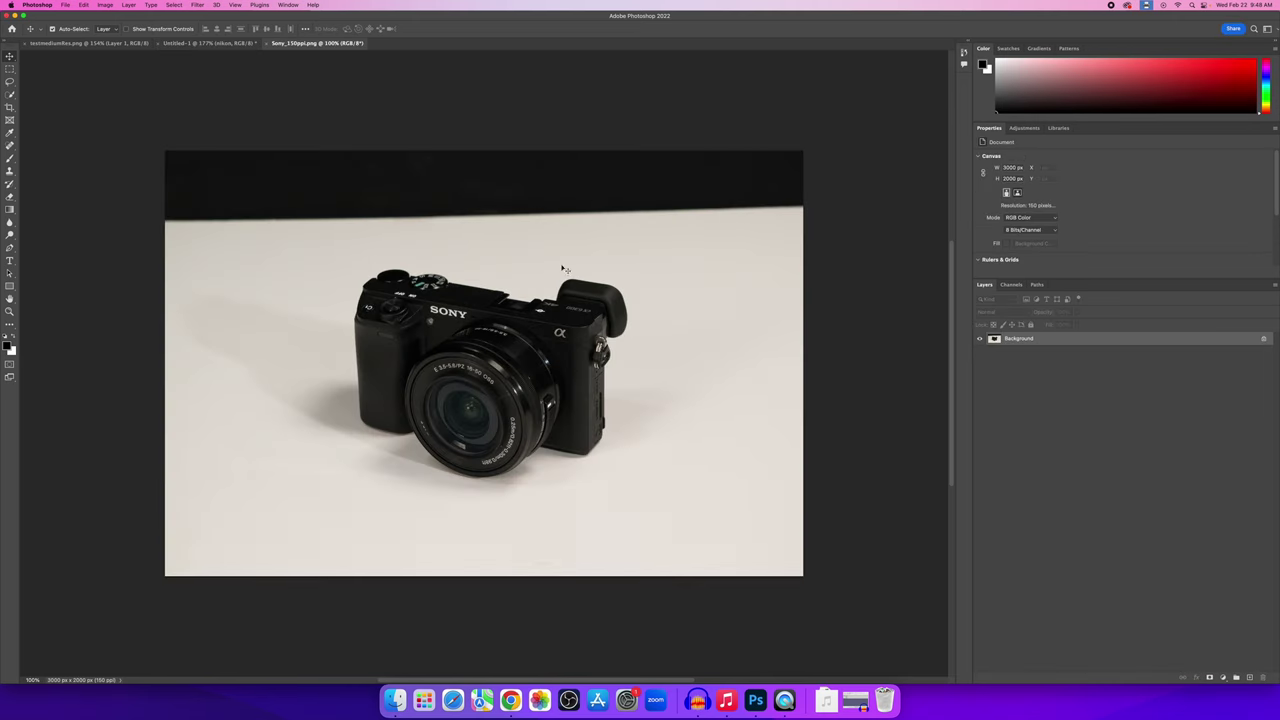
scroll(529, 312, up, 3)
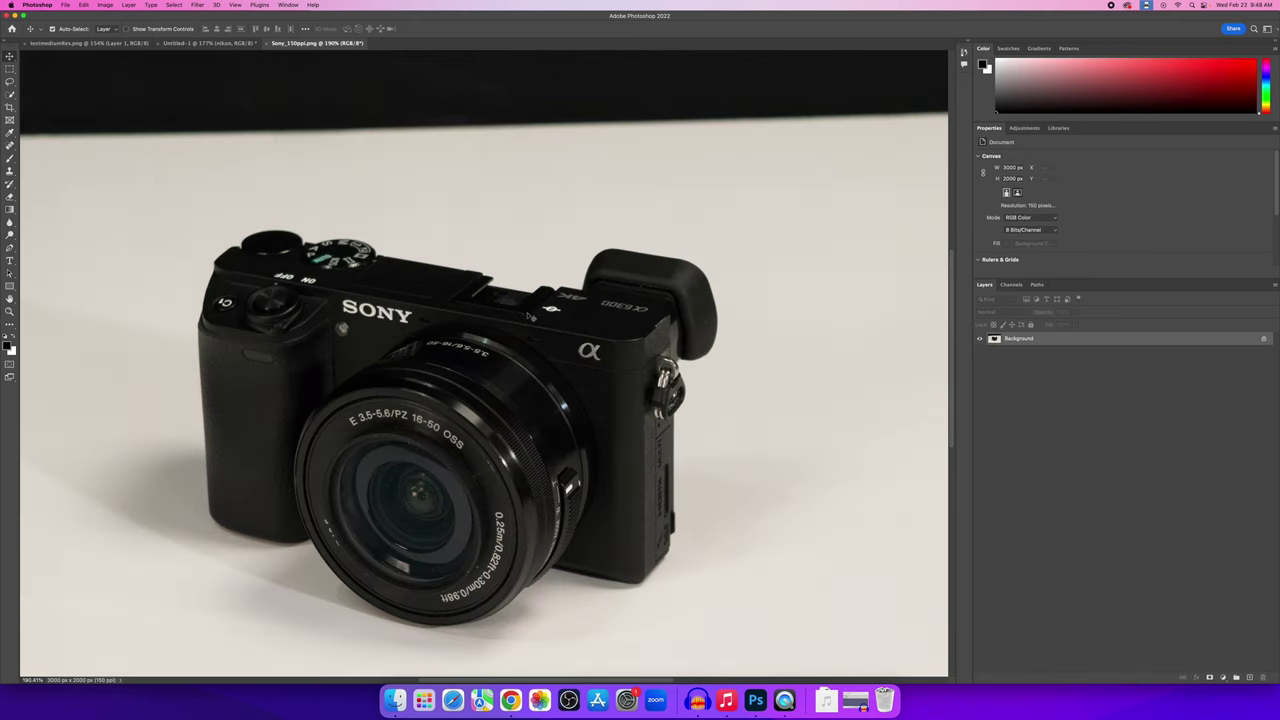
scroll(529, 312, down, 3)
scroll(466, 334, up, 5)
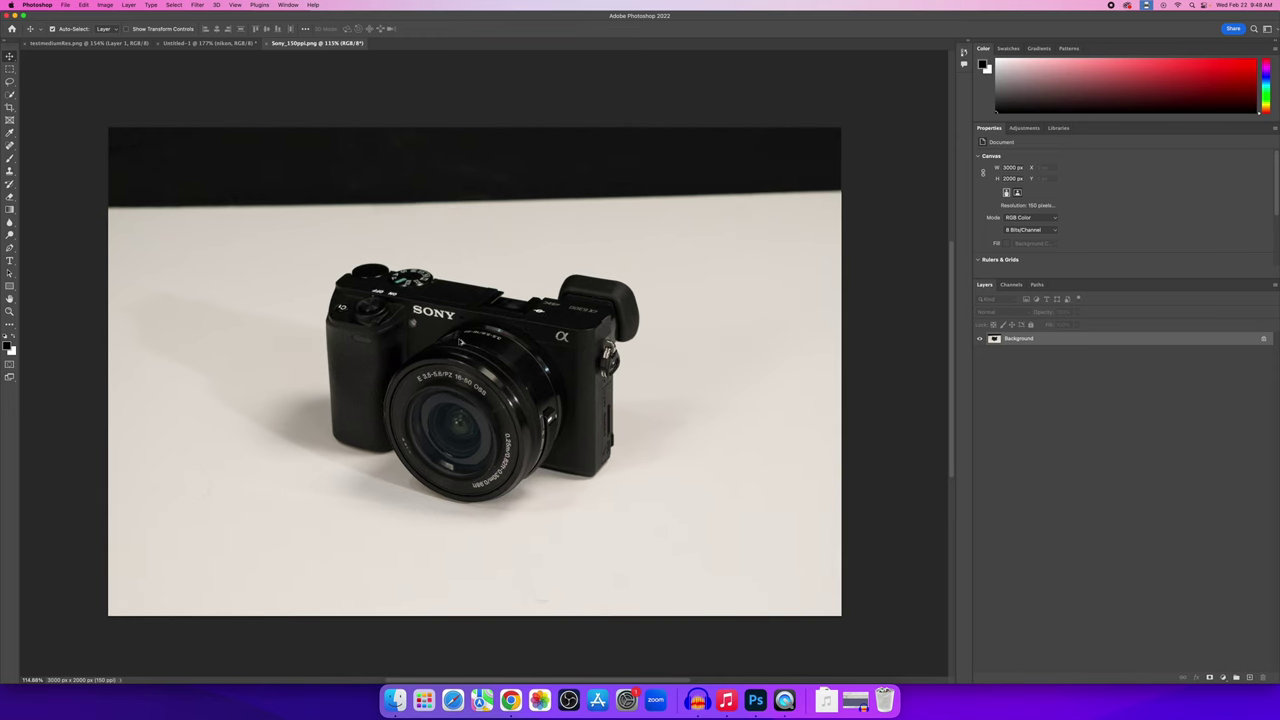
scroll(460, 342, down, 5)
scroll(460, 342, up, 5)
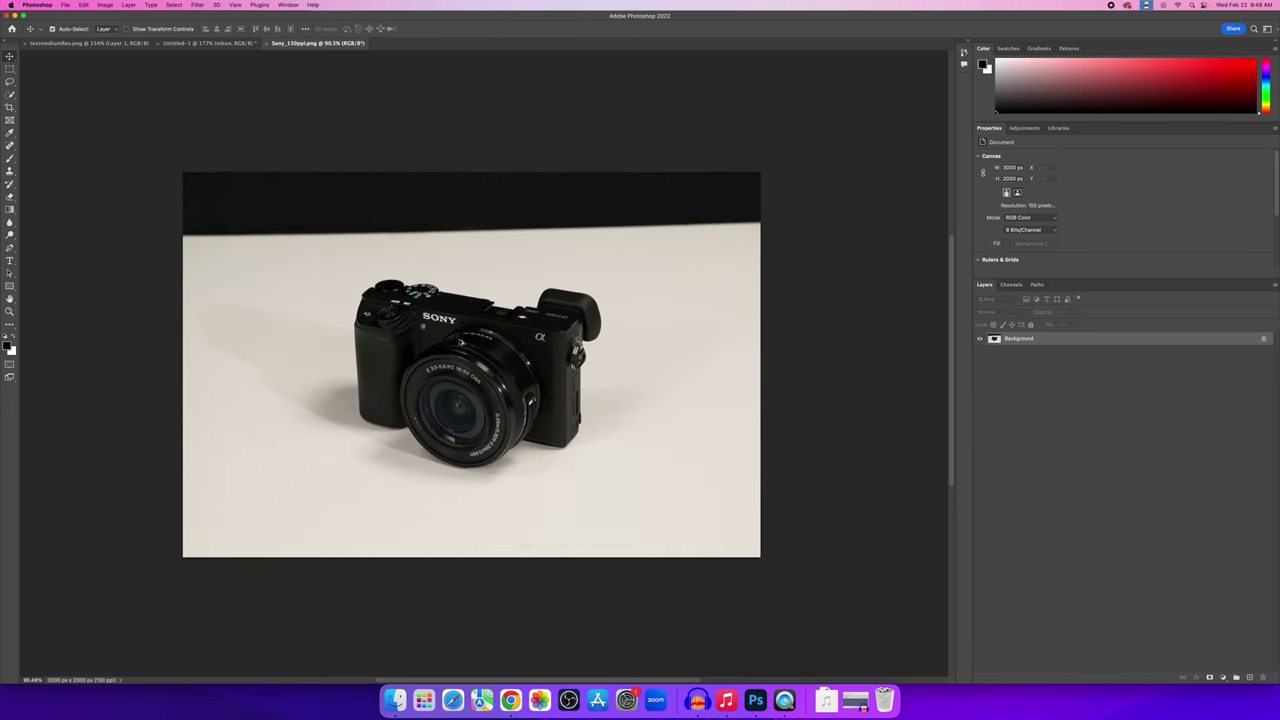
scroll(461, 342, up, 1)
scroll(461, 342, down, 3)
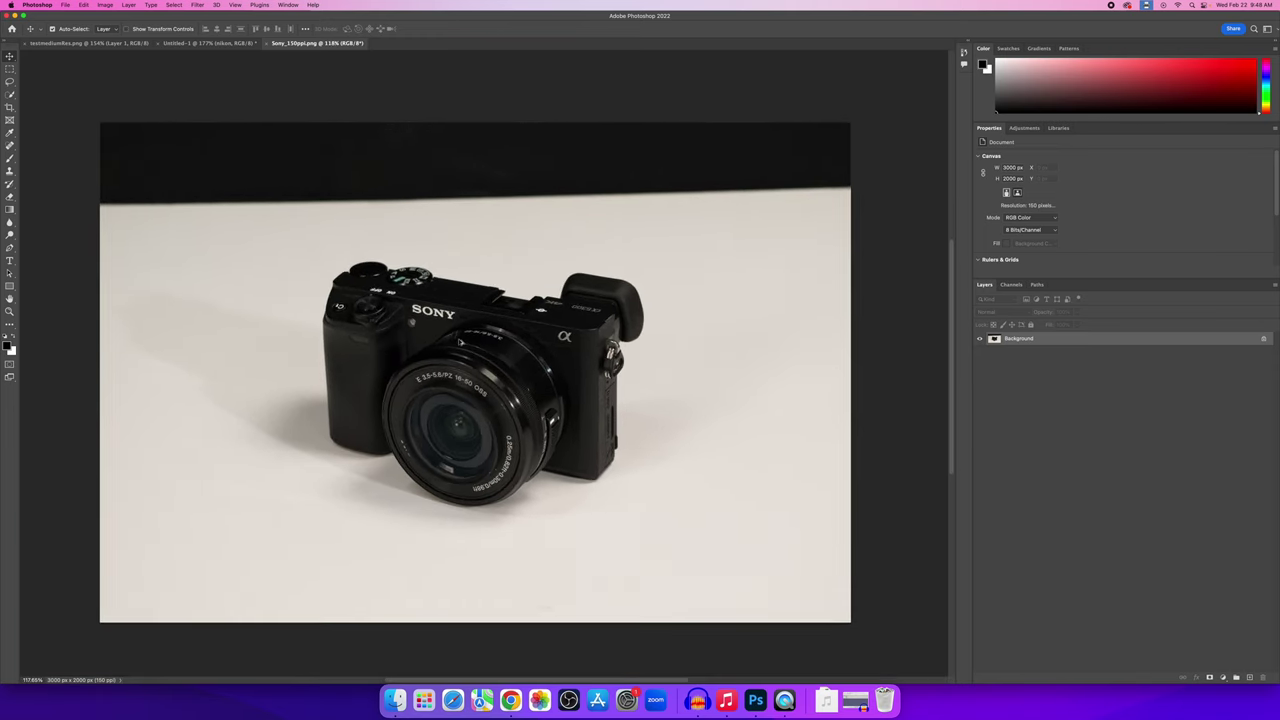
scroll(460, 340, up, 1)
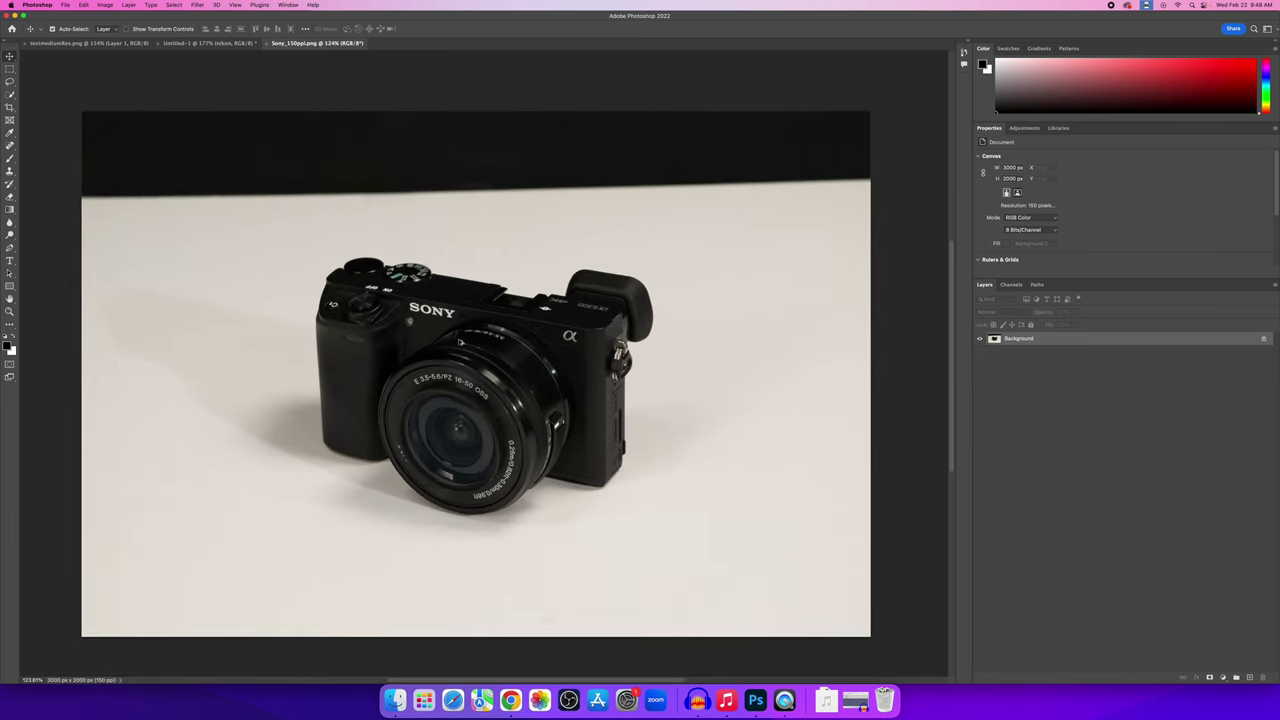
Switch to the Object Selection tool and drag a region around the Sony camera.
click(10, 95)
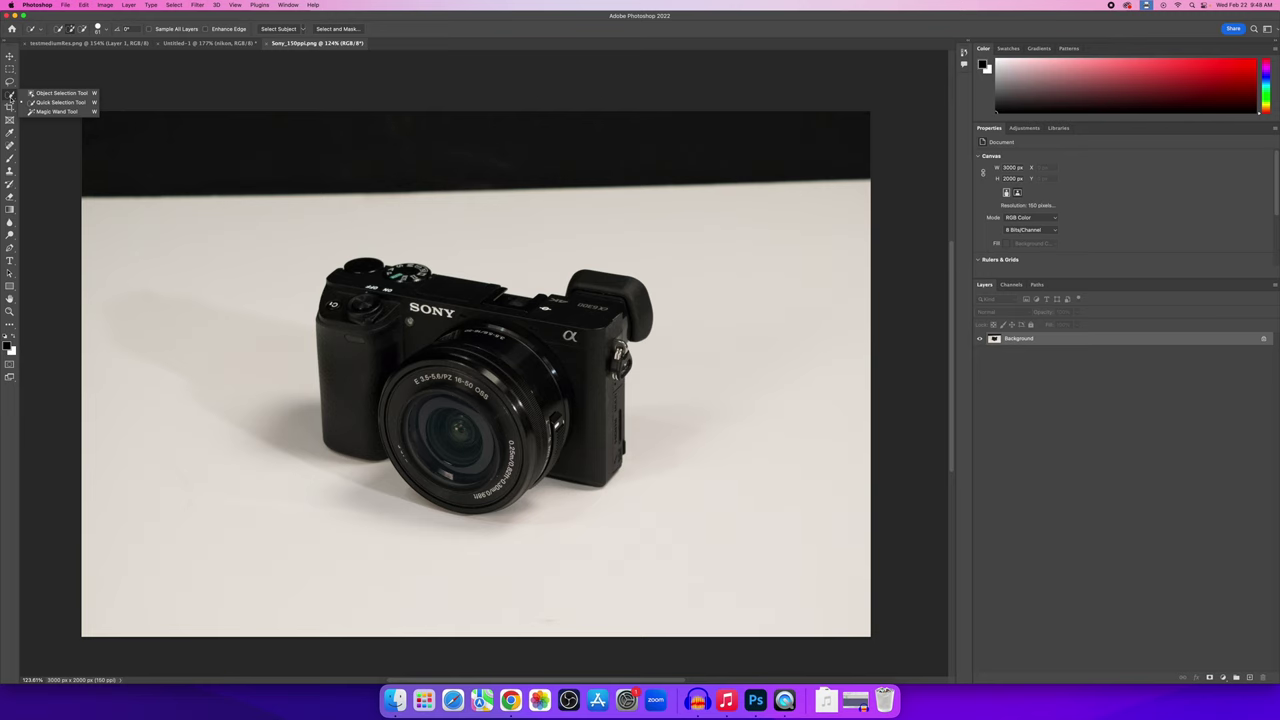
click(63, 94)
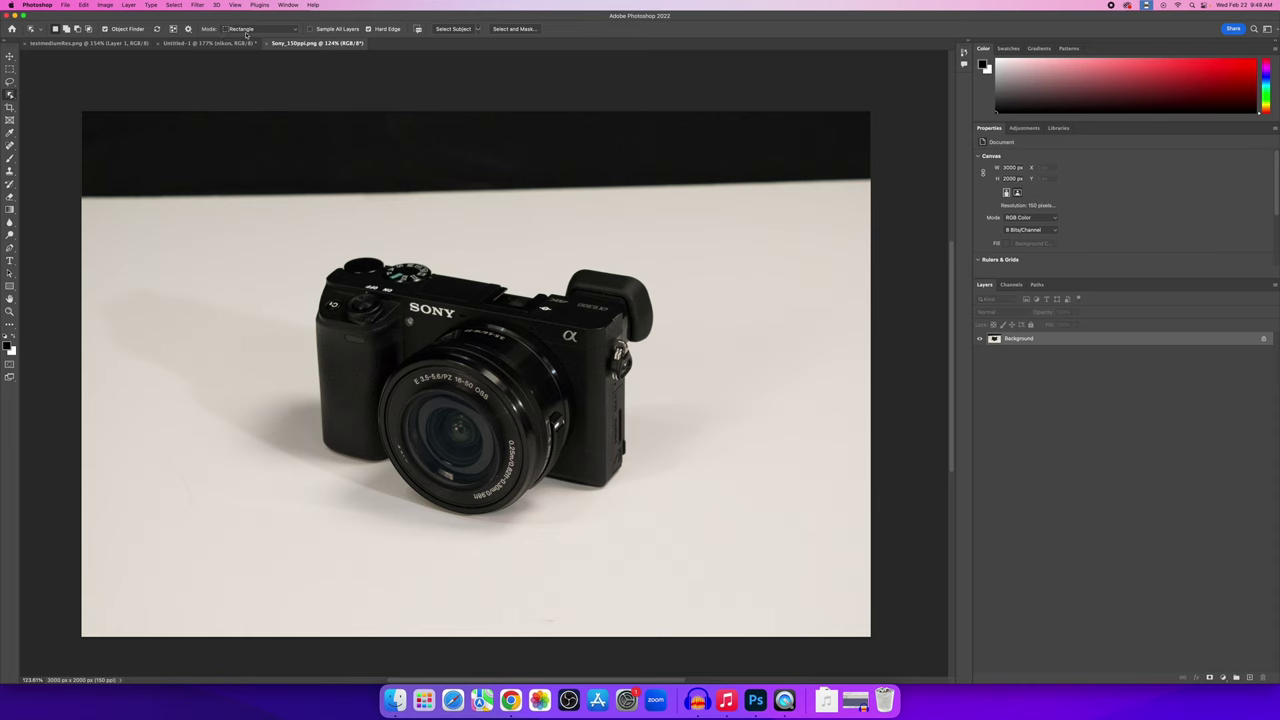
drag(285, 223, 706, 533)
scroll(533, 524, up, 3)
scroll(533, 524, up, 5)
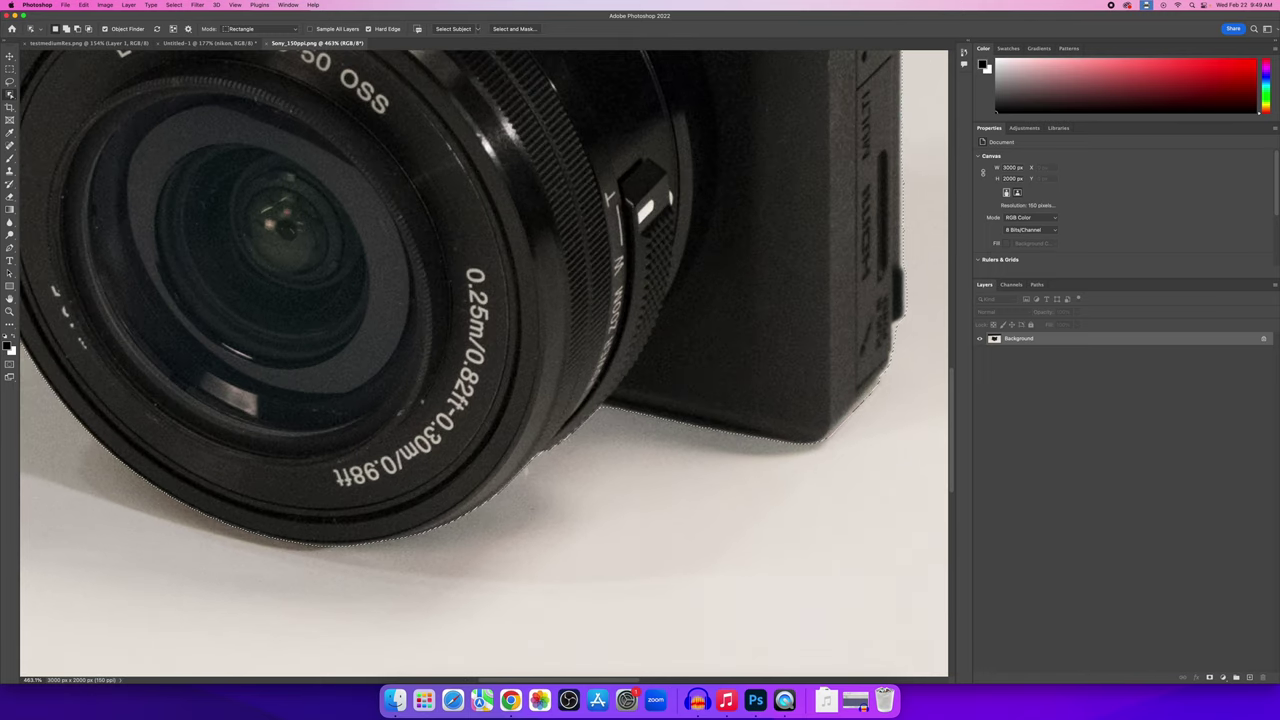
scroll(595, 423, down, 3)
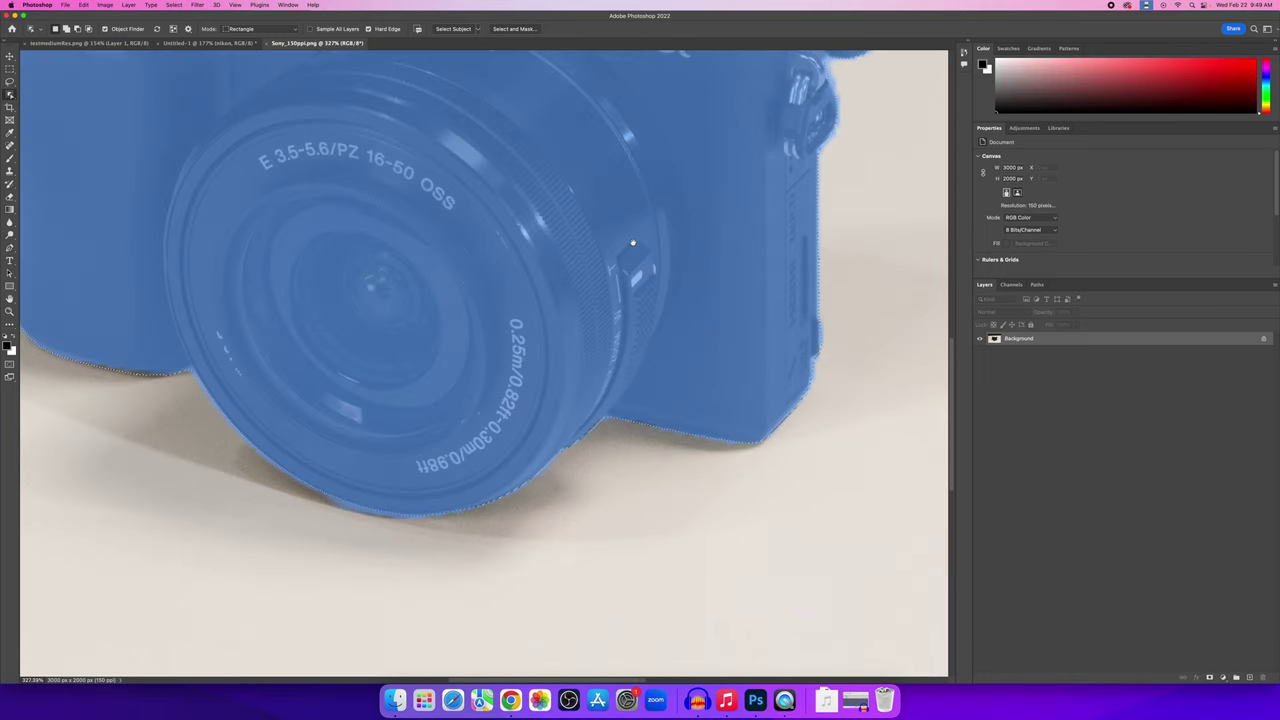
Select the Sony camera body and lens as an object, zooming out to check the outline.
click(632, 243)
scroll(600, 300, up, 5)
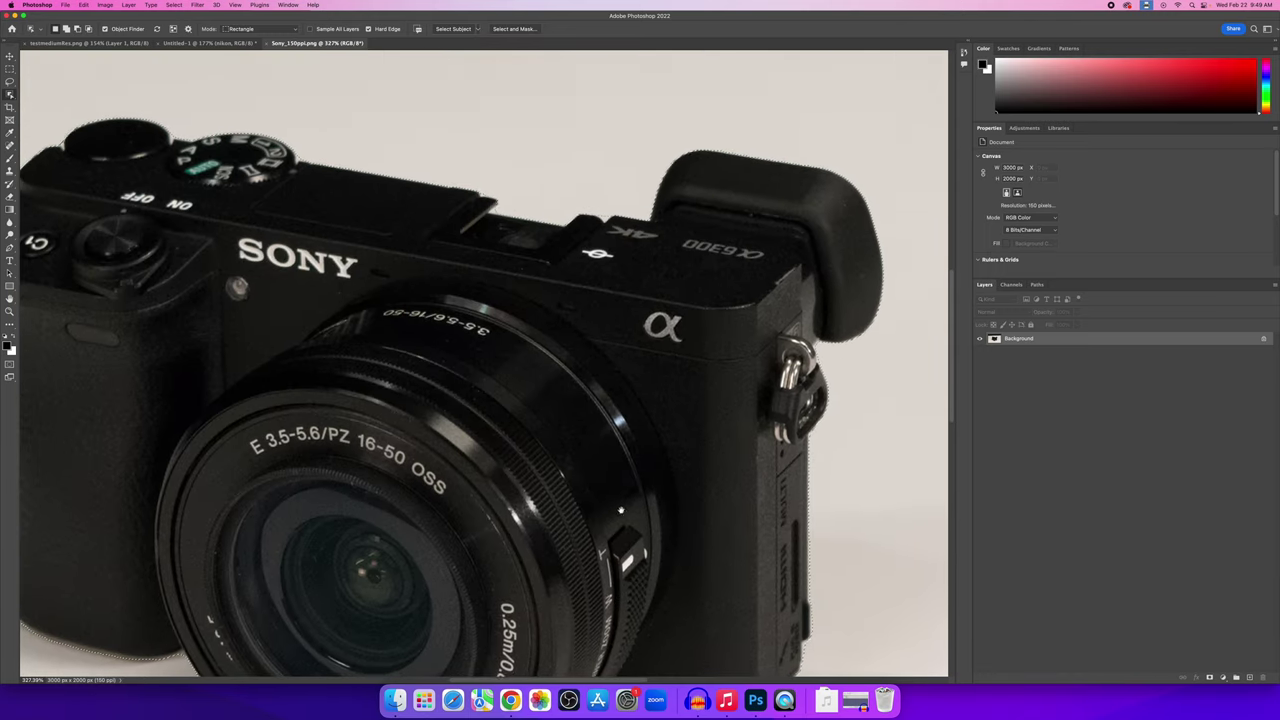
scroll(575, 358, down, 2)
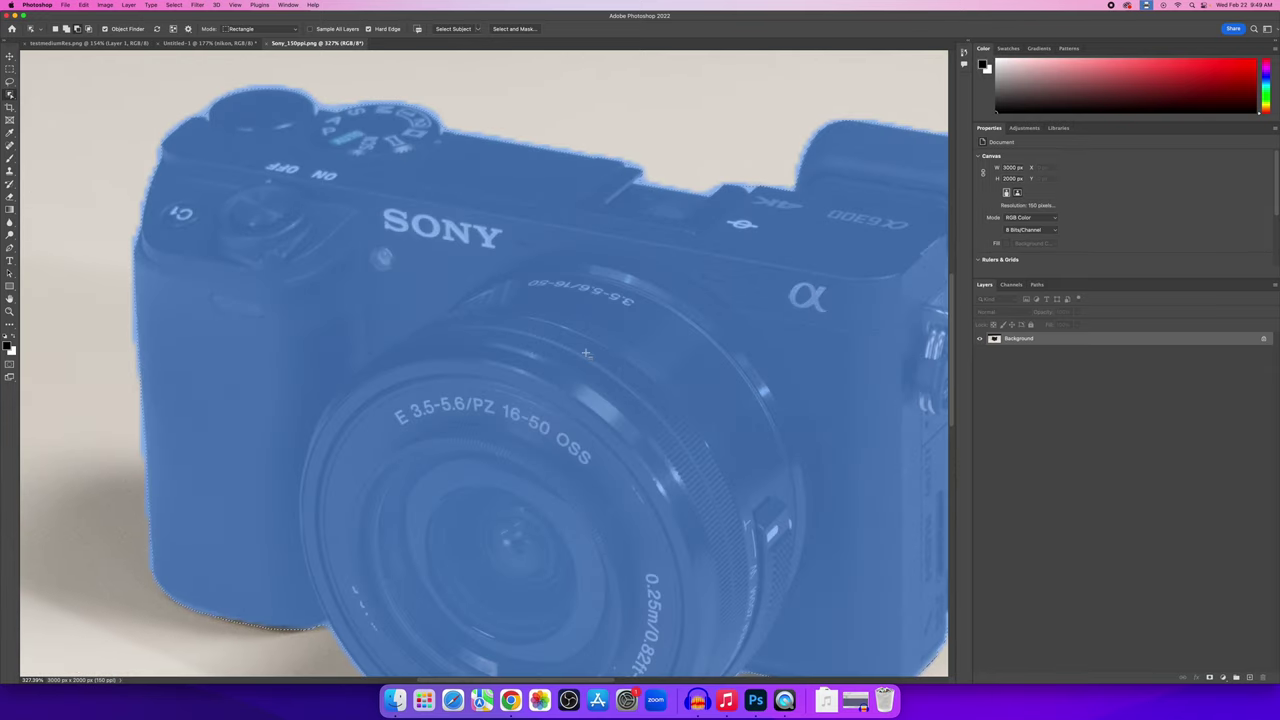
scroll(600, 356, down, 2)
scroll(643, 352, down, 3)
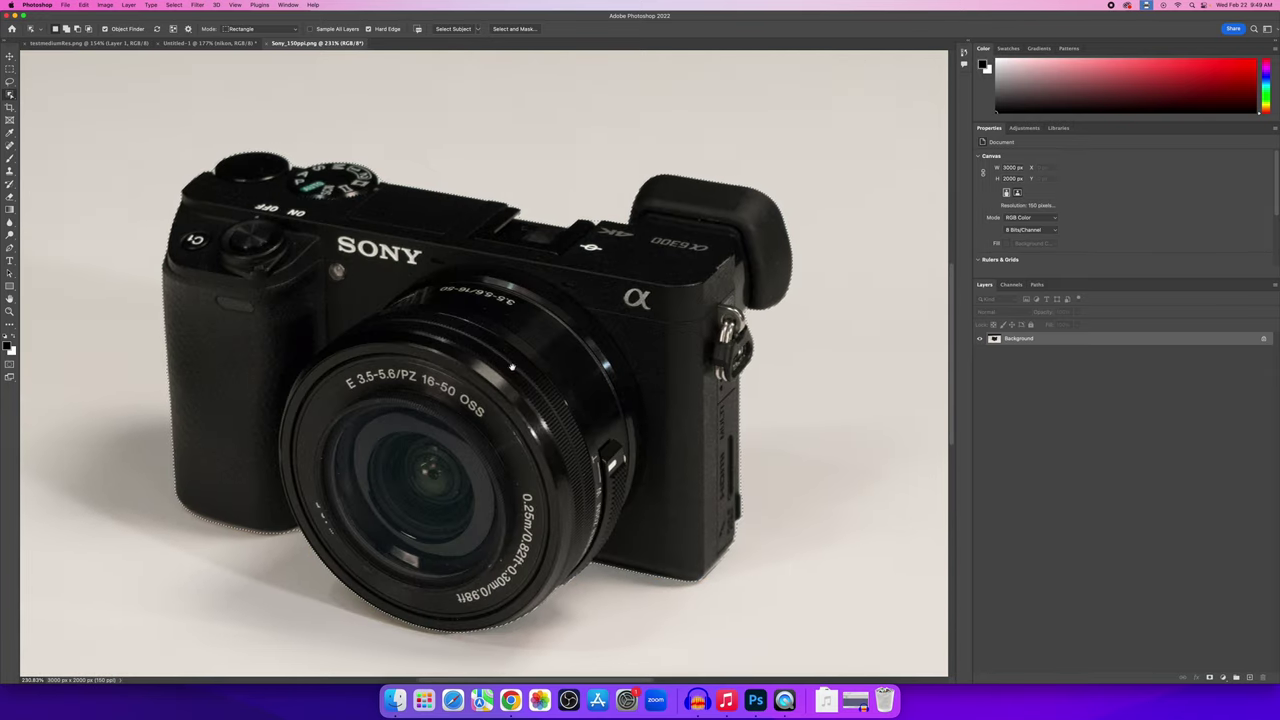
scroll(500, 373, down, 3)
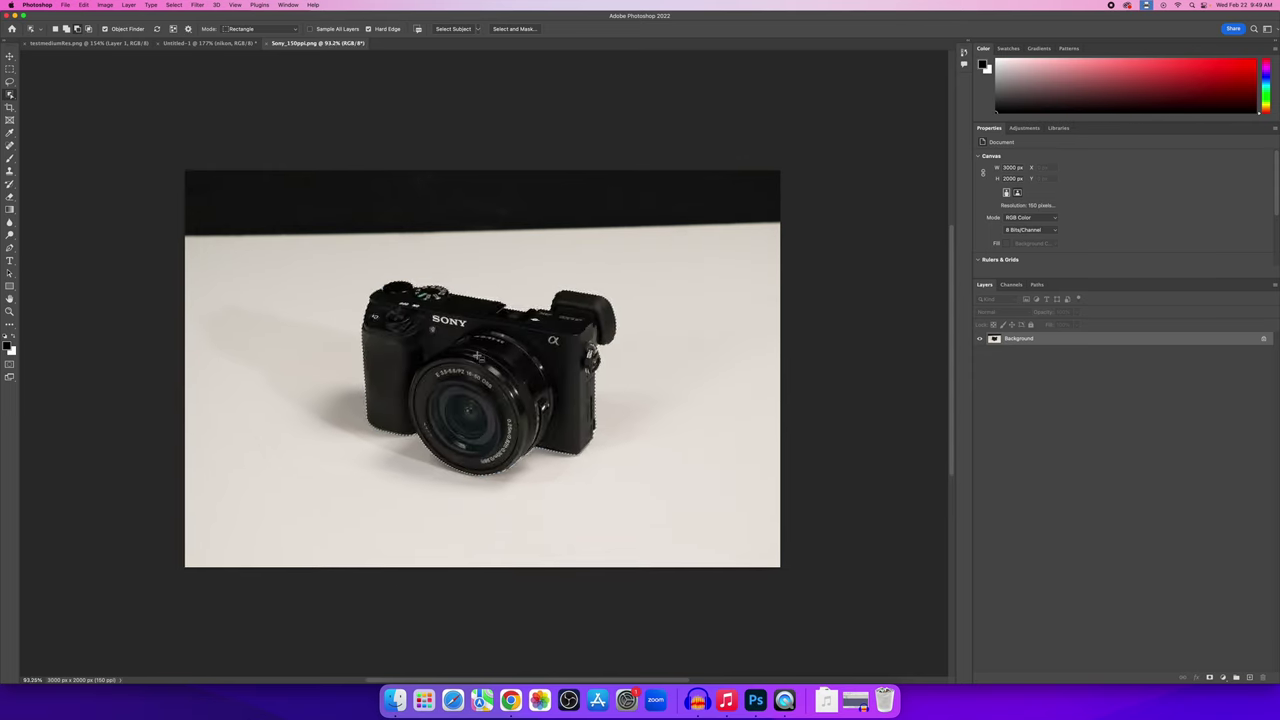
scroll(479, 356, up, 2)
scroll(698, 396, down, 2)
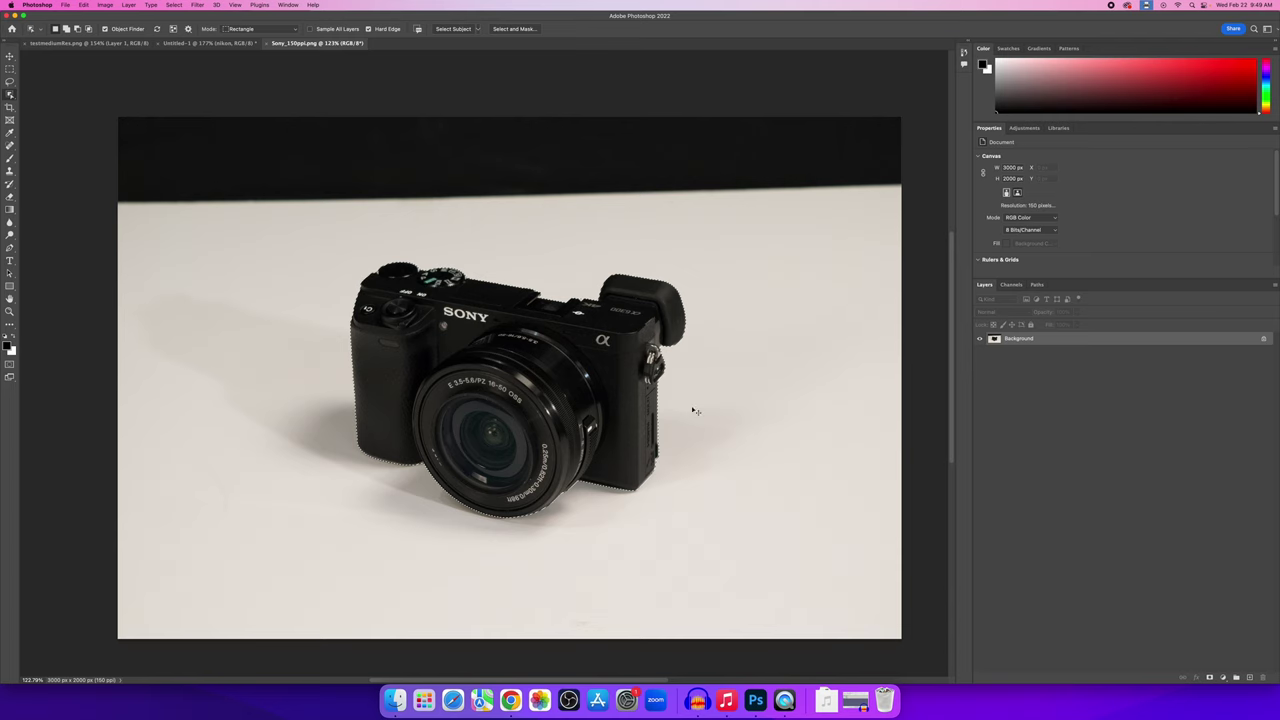
Paste the cut-out Sony camera into Untitled-1 as Layer 1 above the nikon layer.
click(206, 44)
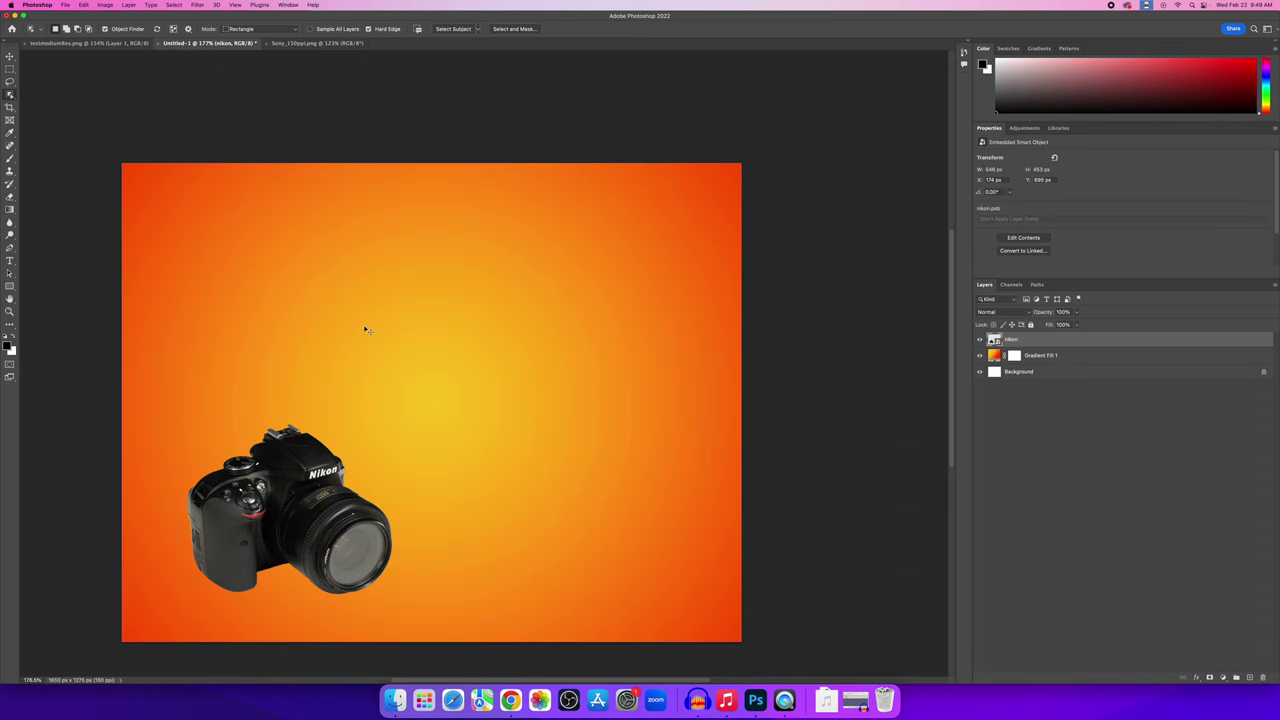
key(super+v)
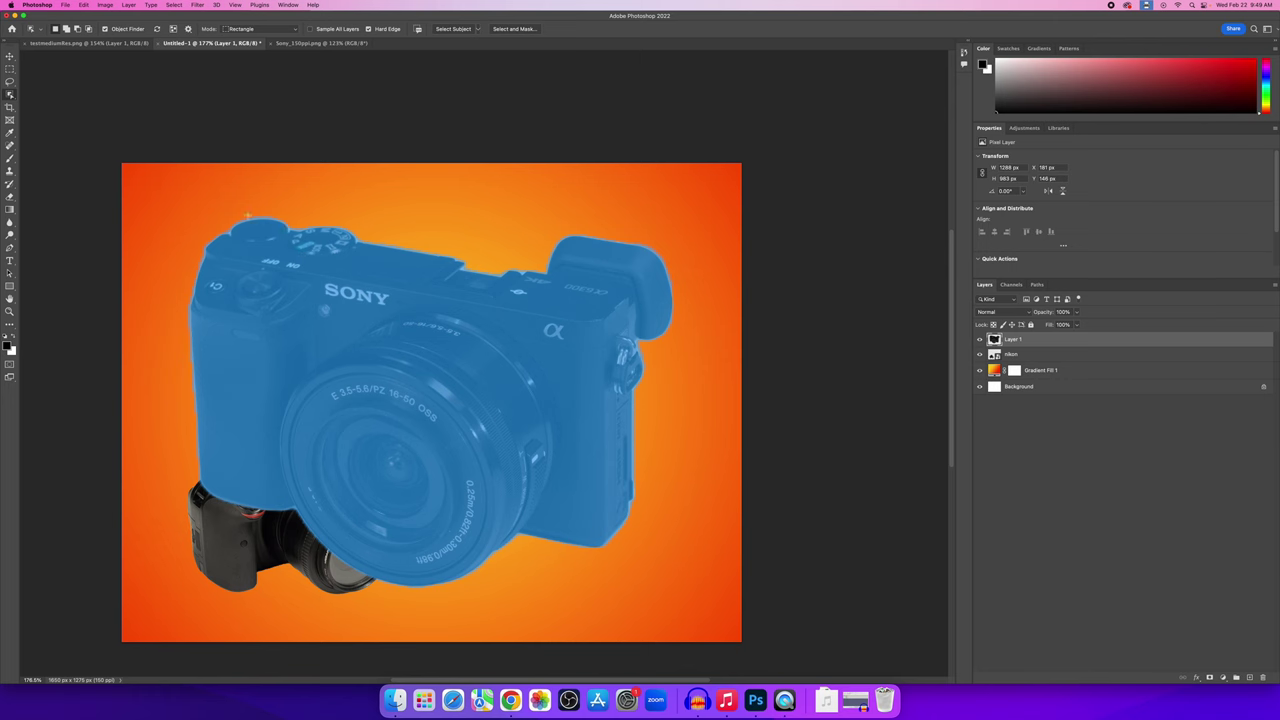
scroll(247, 215, up, 10)
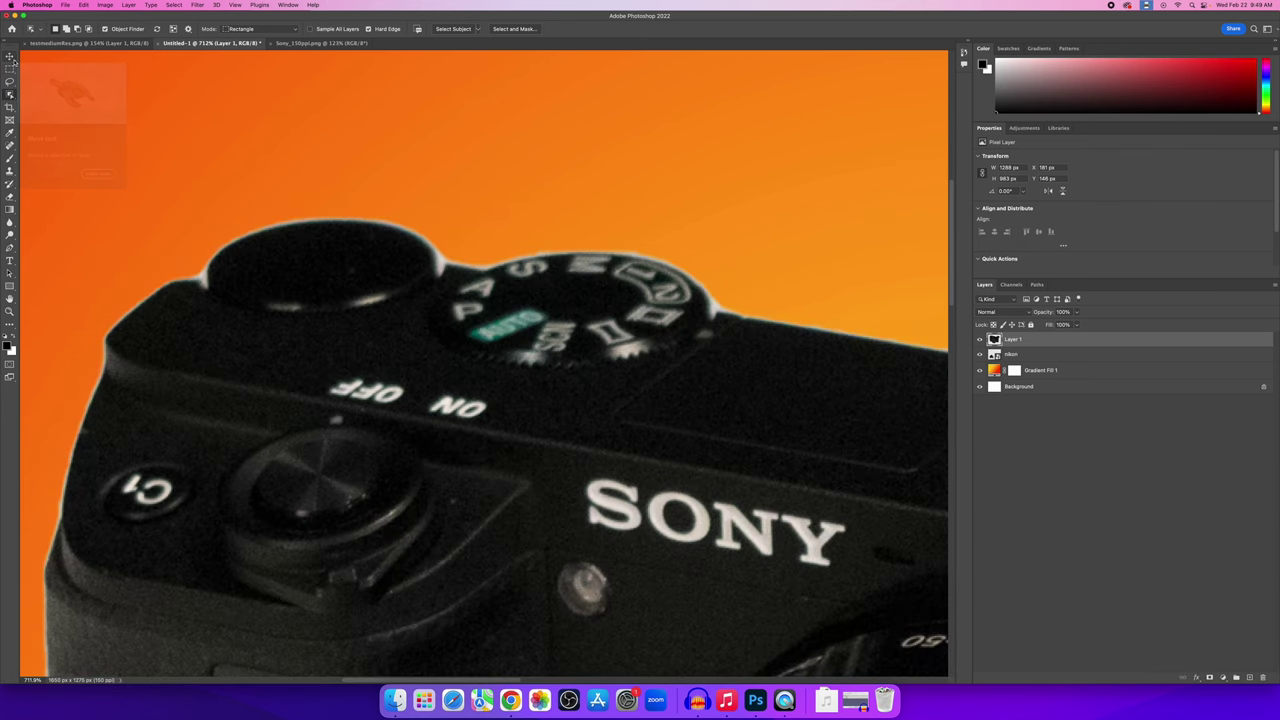
click(11, 58)
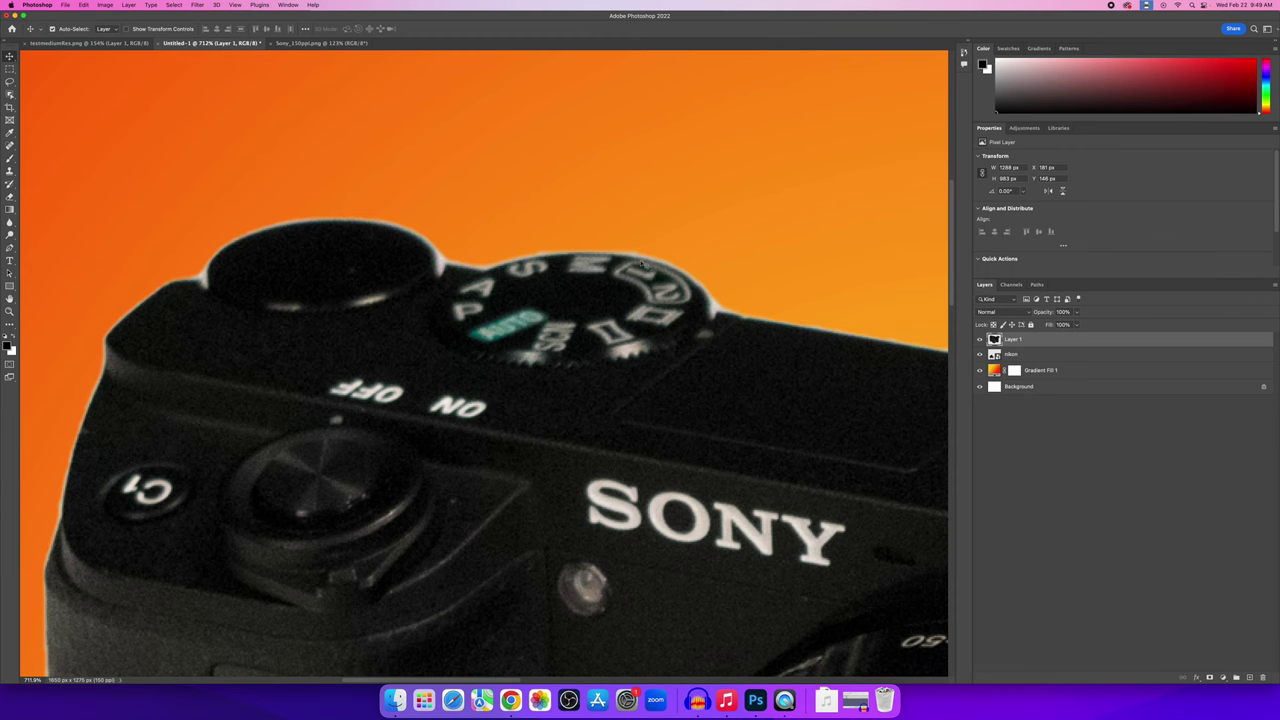
scroll(696, 288, down, 4)
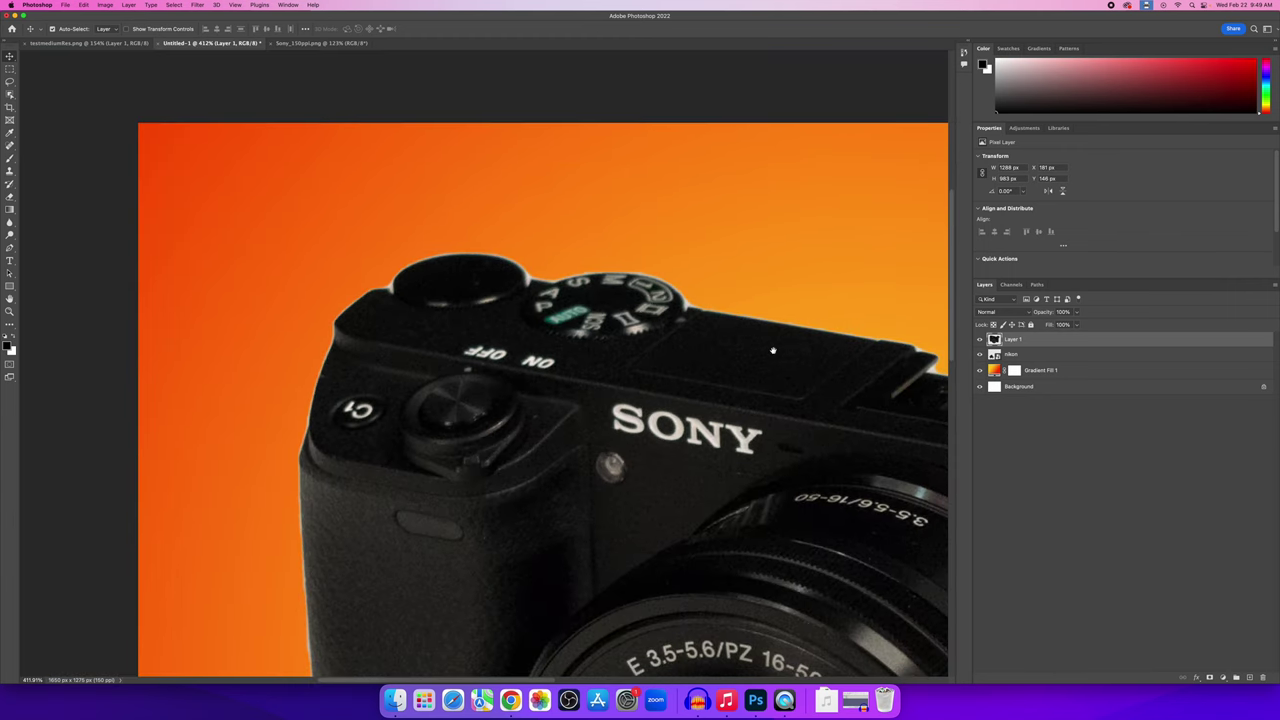
scroll(773, 350, right, 5)
scroll(488, 344, up, 6)
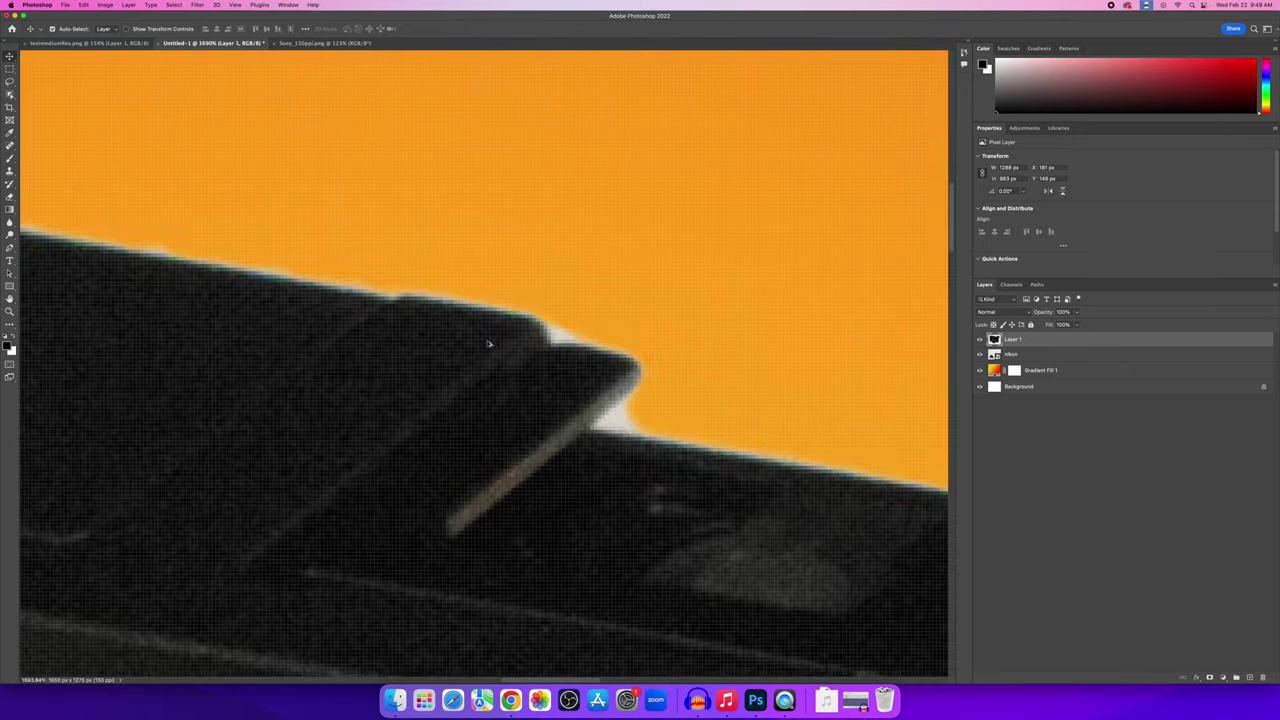
scroll(549, 341, down, 5)
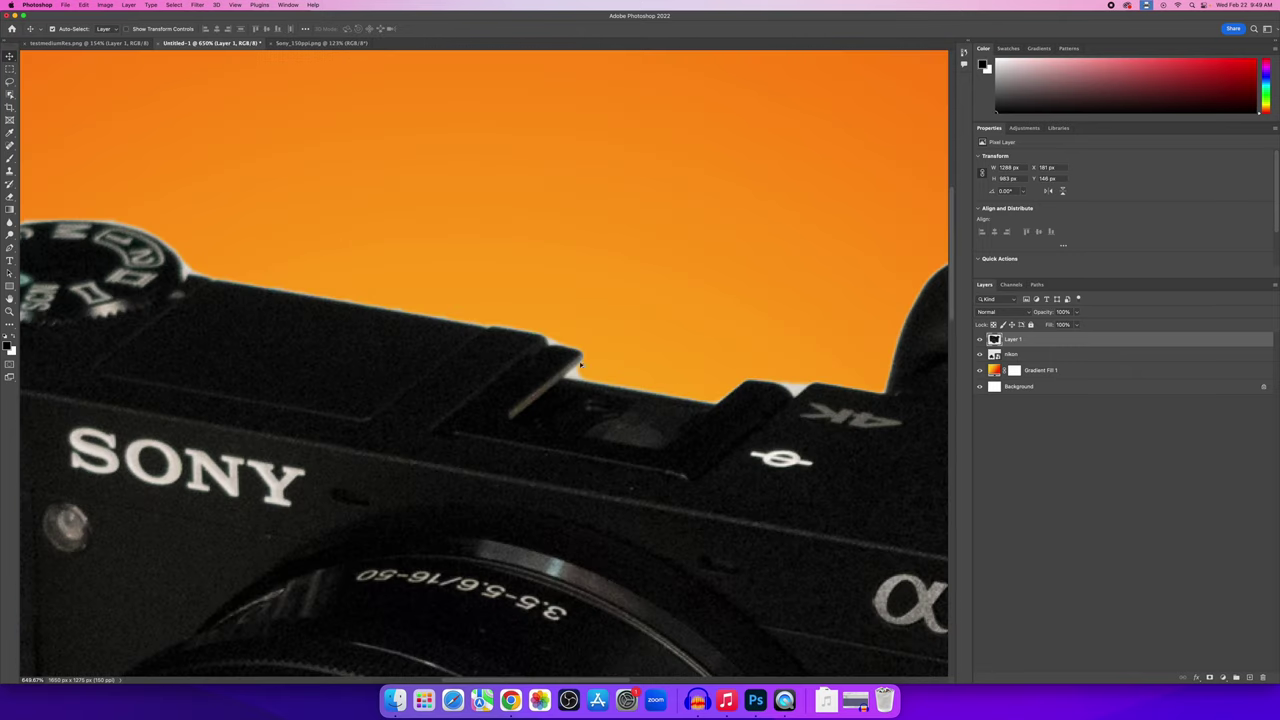
scroll(780, 397, right, 5)
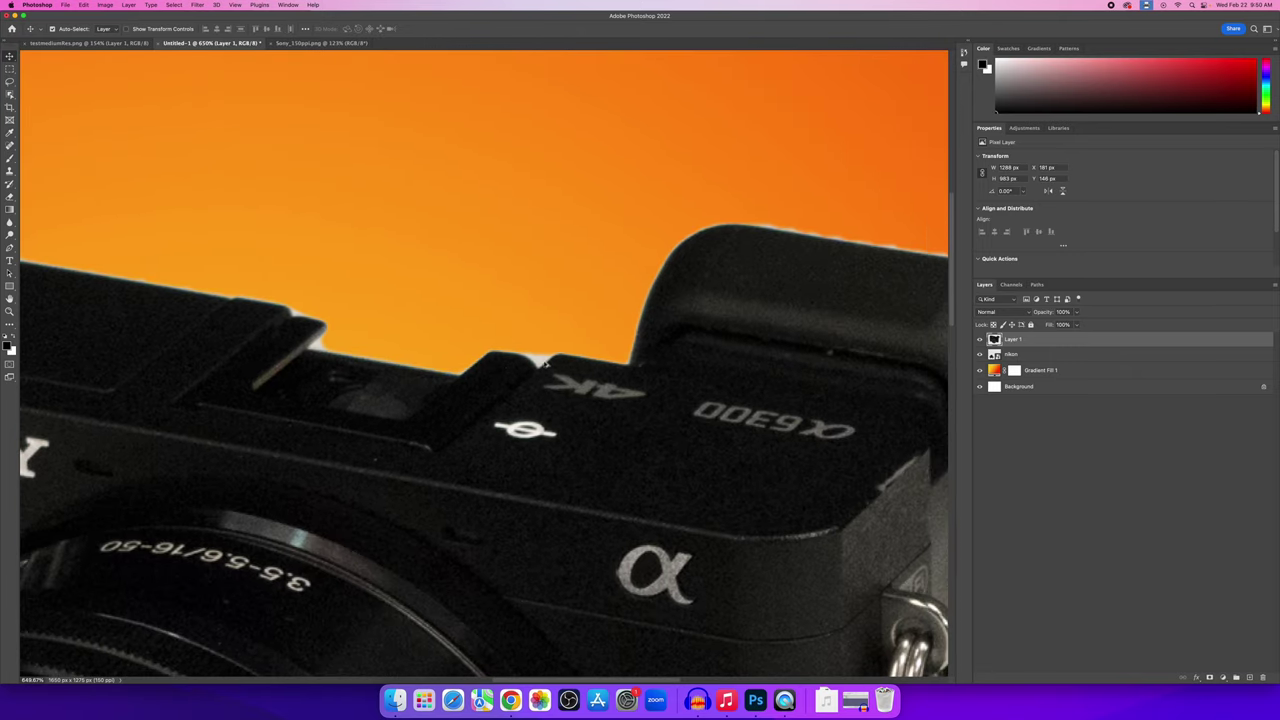
scroll(530, 362, up, 3)
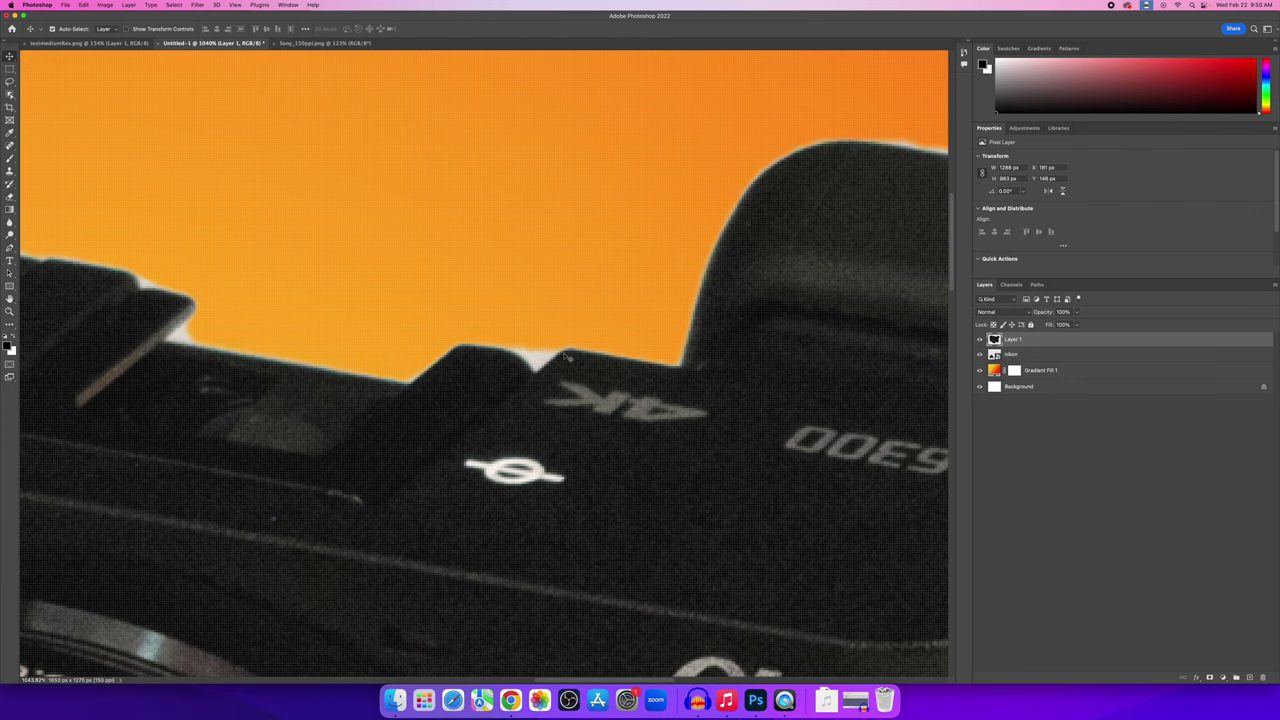
scroll(564, 228, down, 5)
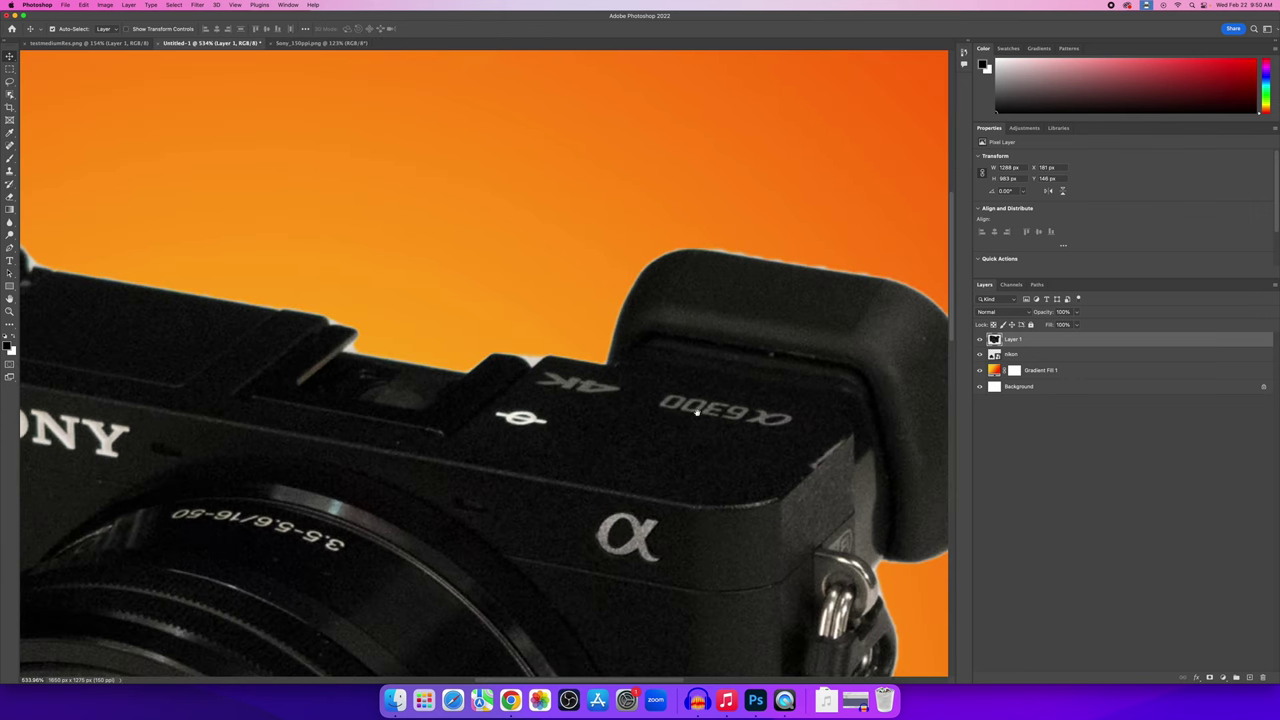
scroll(564, 228, up, 2)
scroll(564, 228, down, 3)
scroll(560, 300, down, 3)
scroll(588, 290, up, 3)
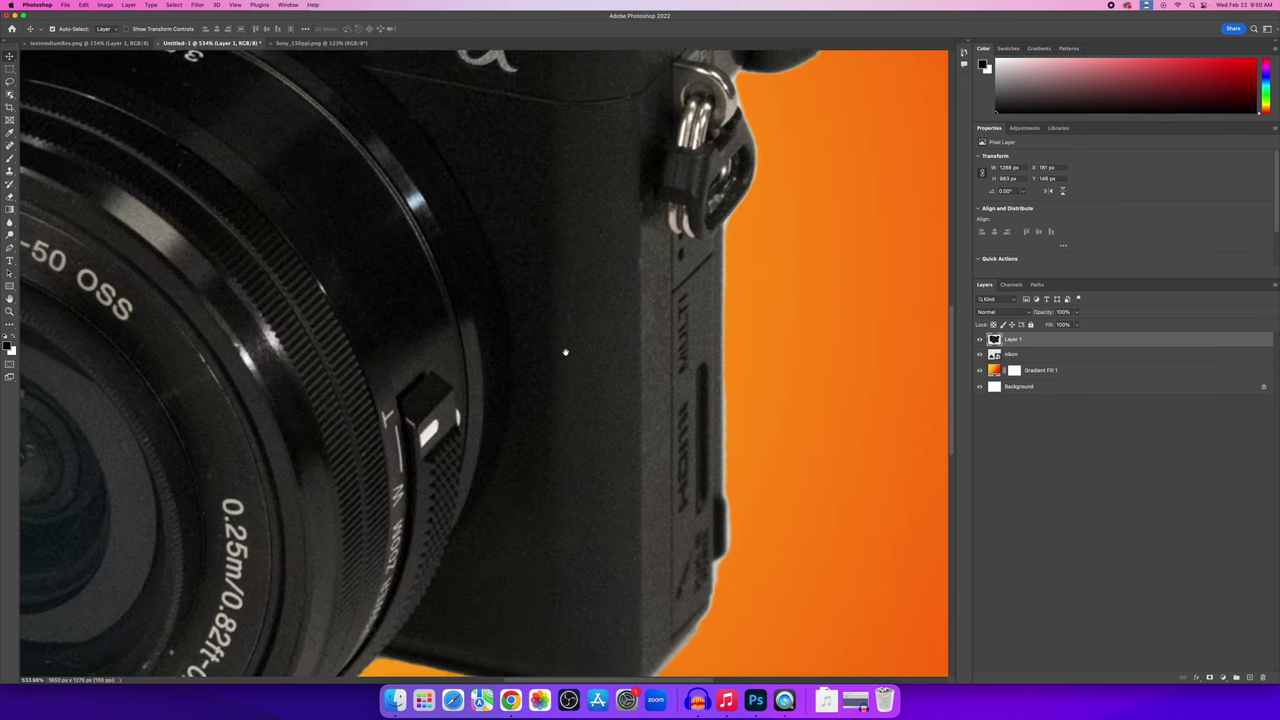
scroll(514, 334, left, 10)
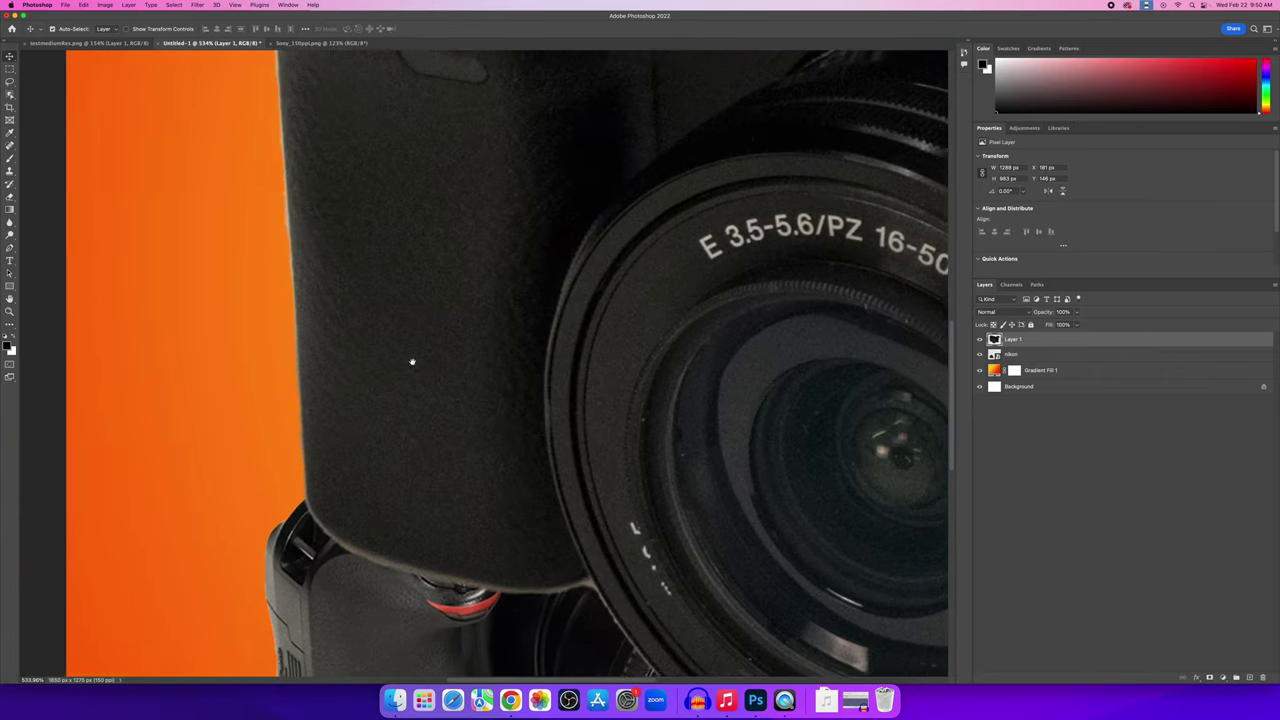
scroll(414, 360, up, 5)
scroll(475, 404, up, 6)
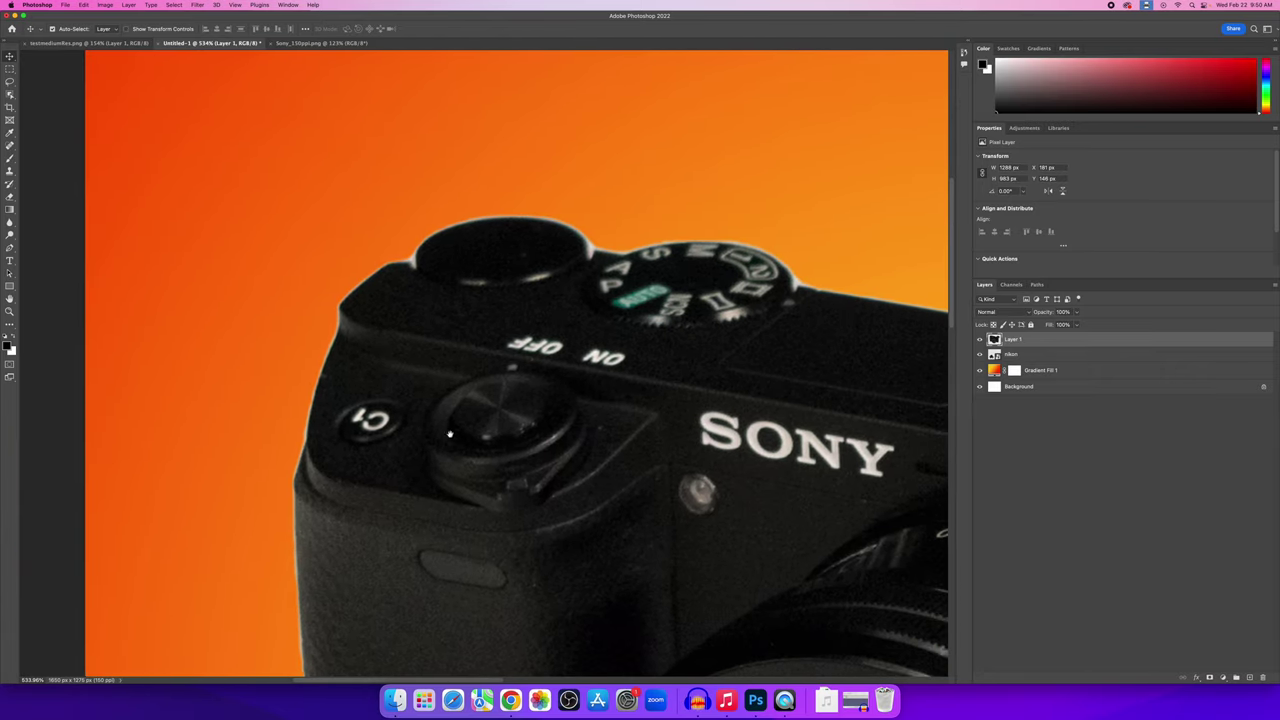
scroll(313, 326, up, 8)
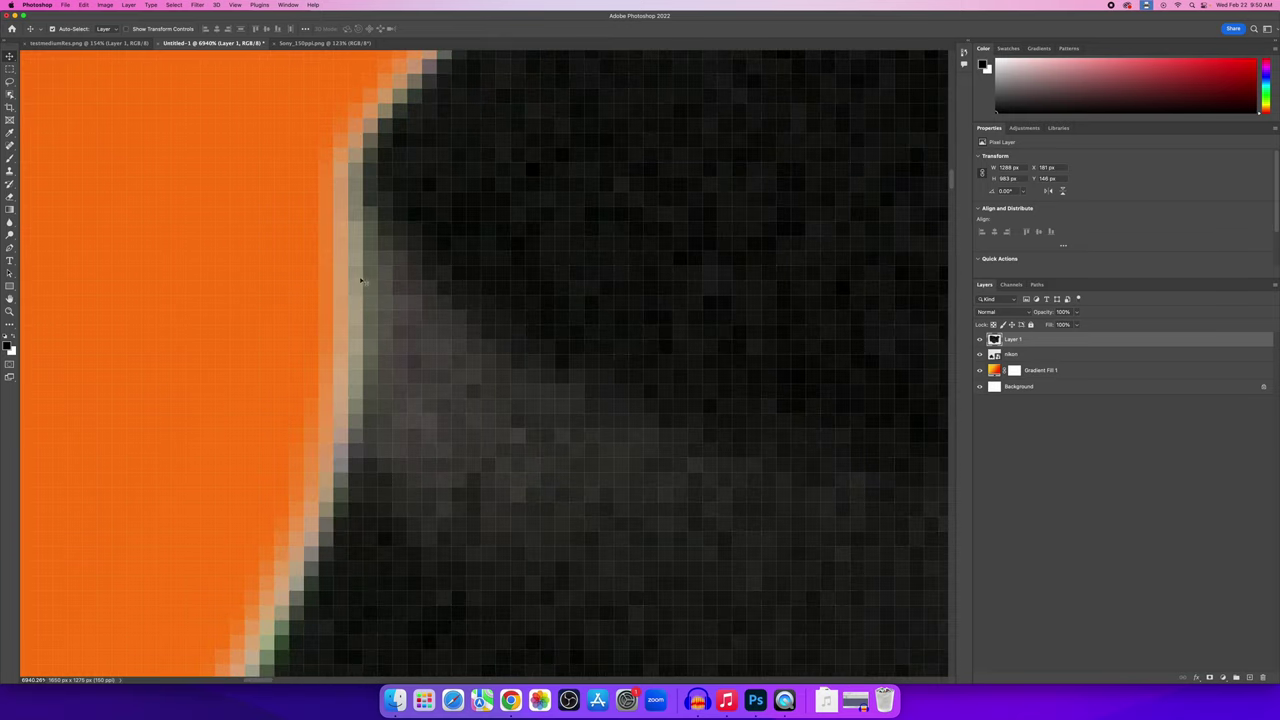
scroll(350, 278, down, 15)
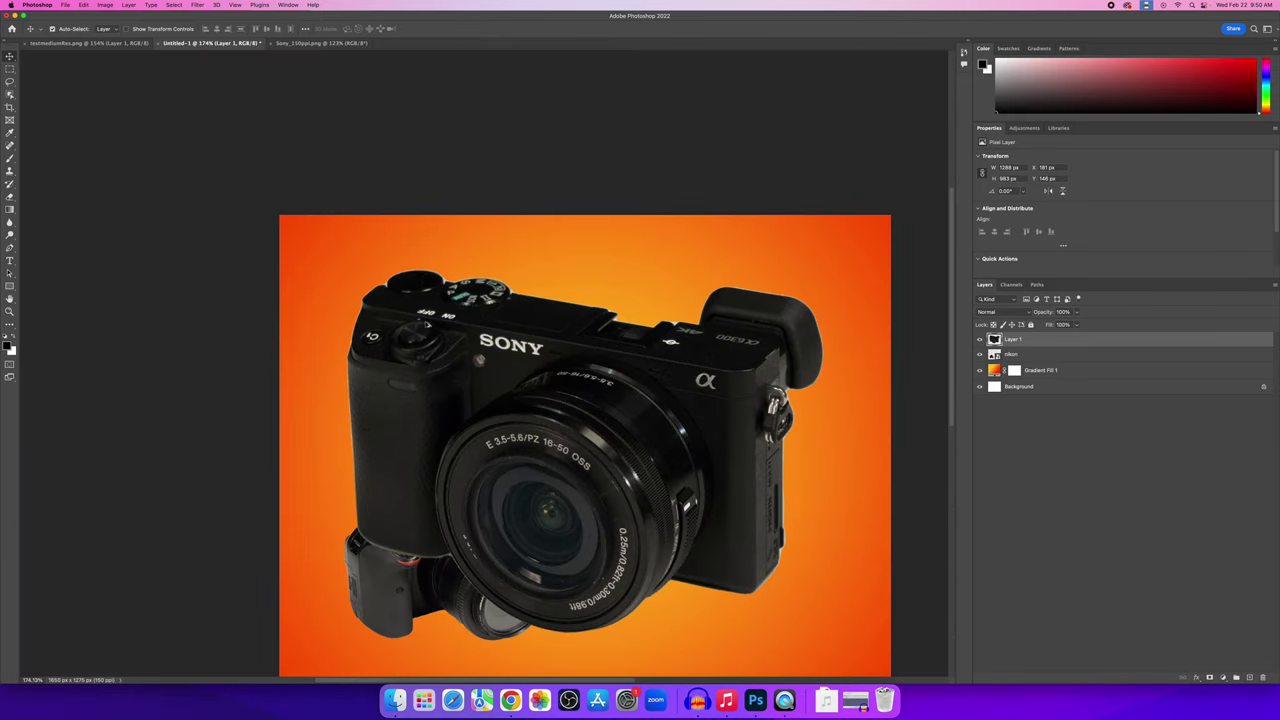
scroll(424, 324, up, 3)
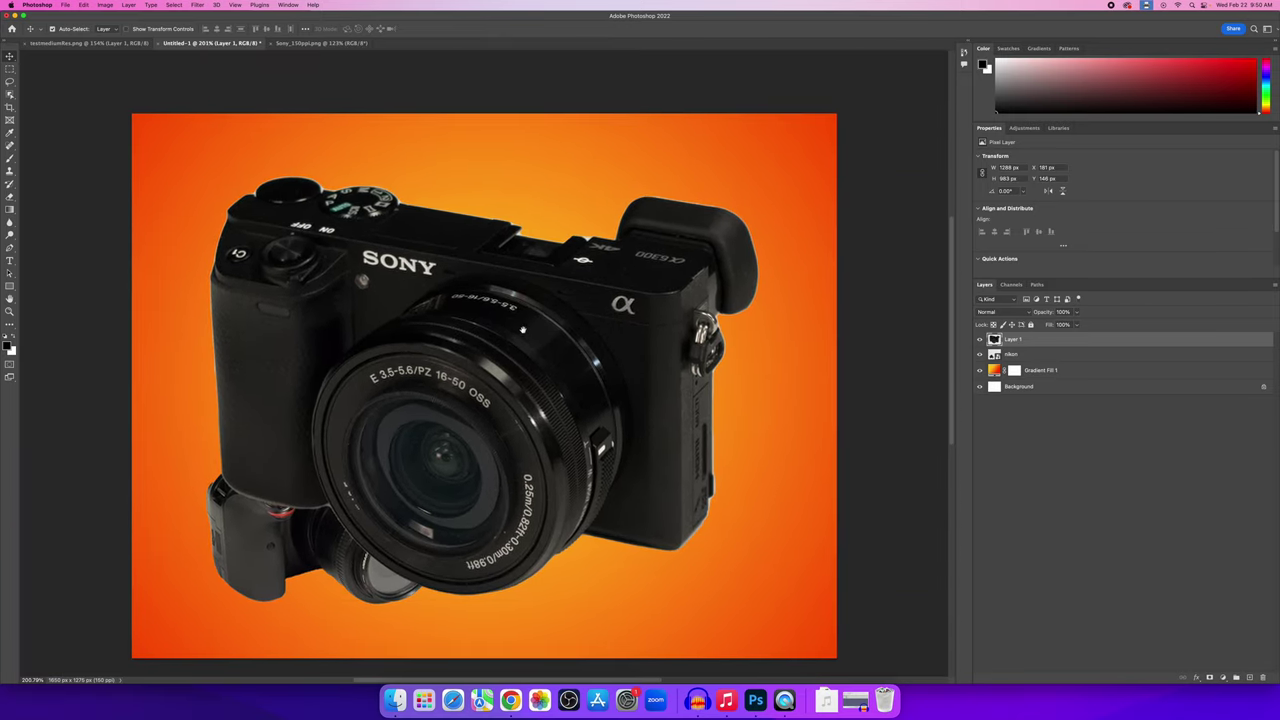
scroll(524, 332, down, 1)
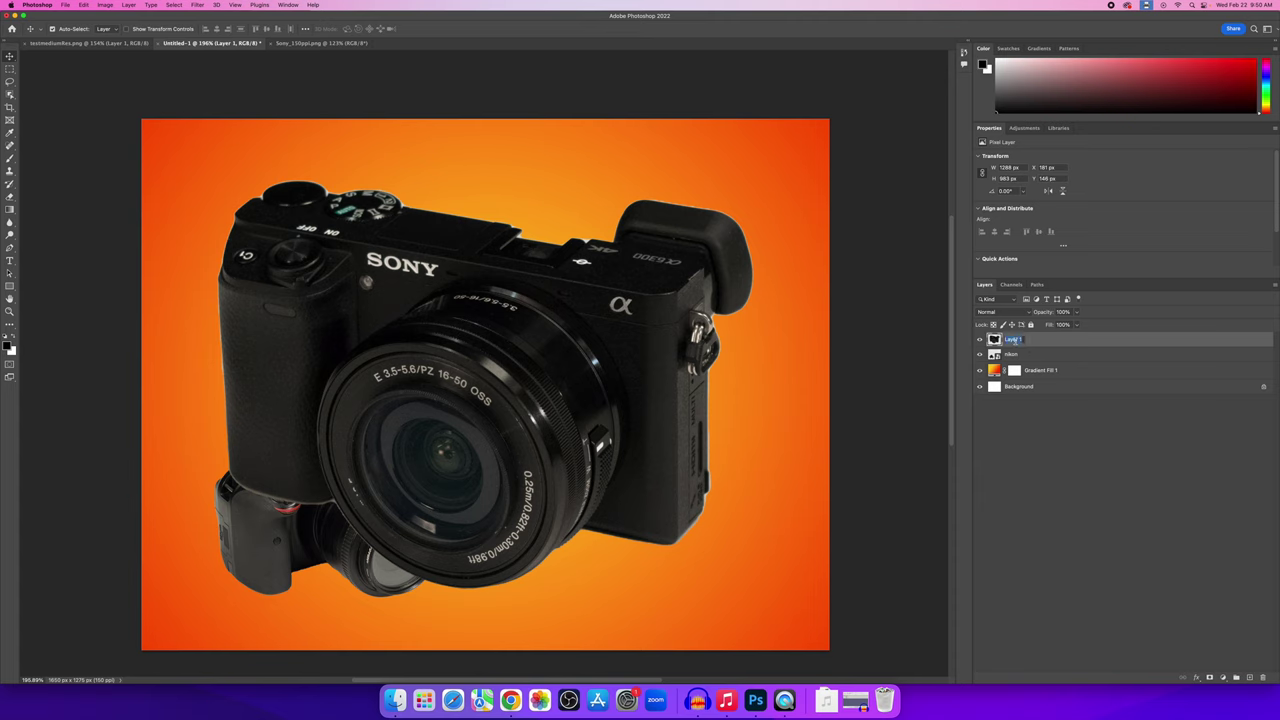
Rename Layer 1 to 'sony' and convert it to a smart object.
text(sony)
key(Return)
right_click(1020, 341)
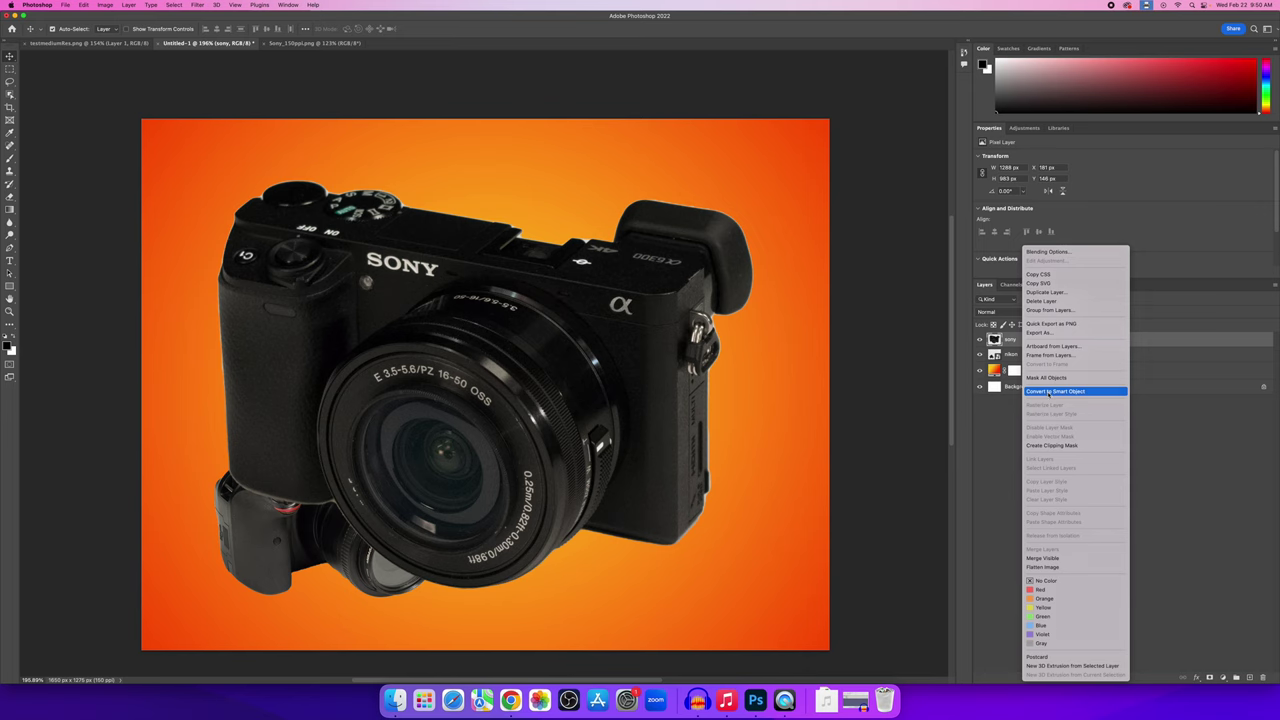
click(1048, 391)
Scale the Sony camera down to about 43% at lower right beside the Nikon.
key(super+t)
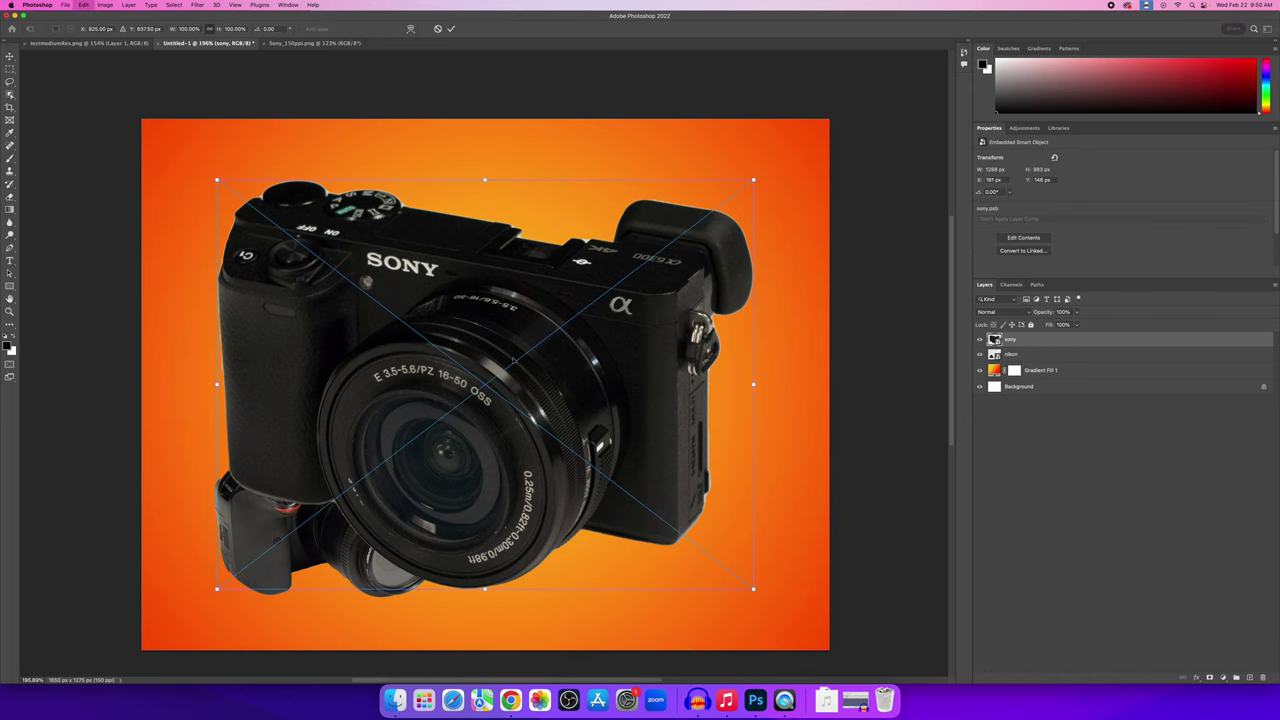
drag(217, 180, 516, 408)
drag(585, 482, 569, 498)
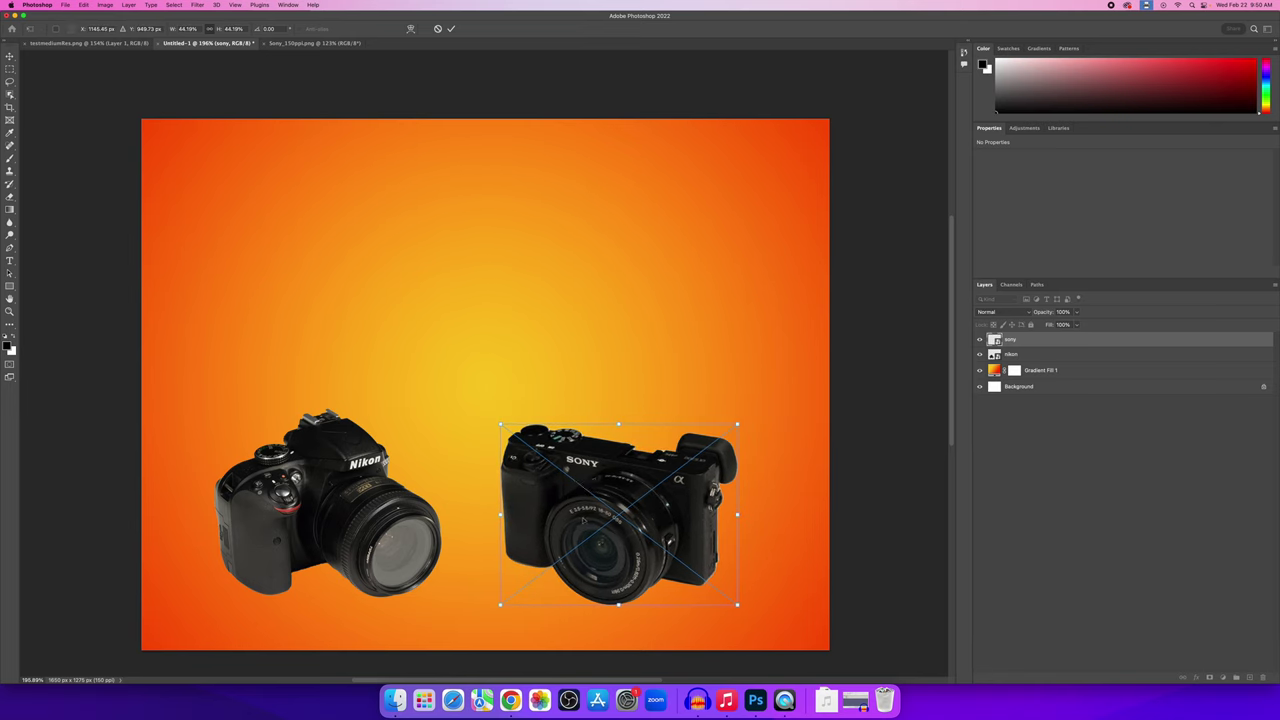
drag(500, 605, 509, 598)
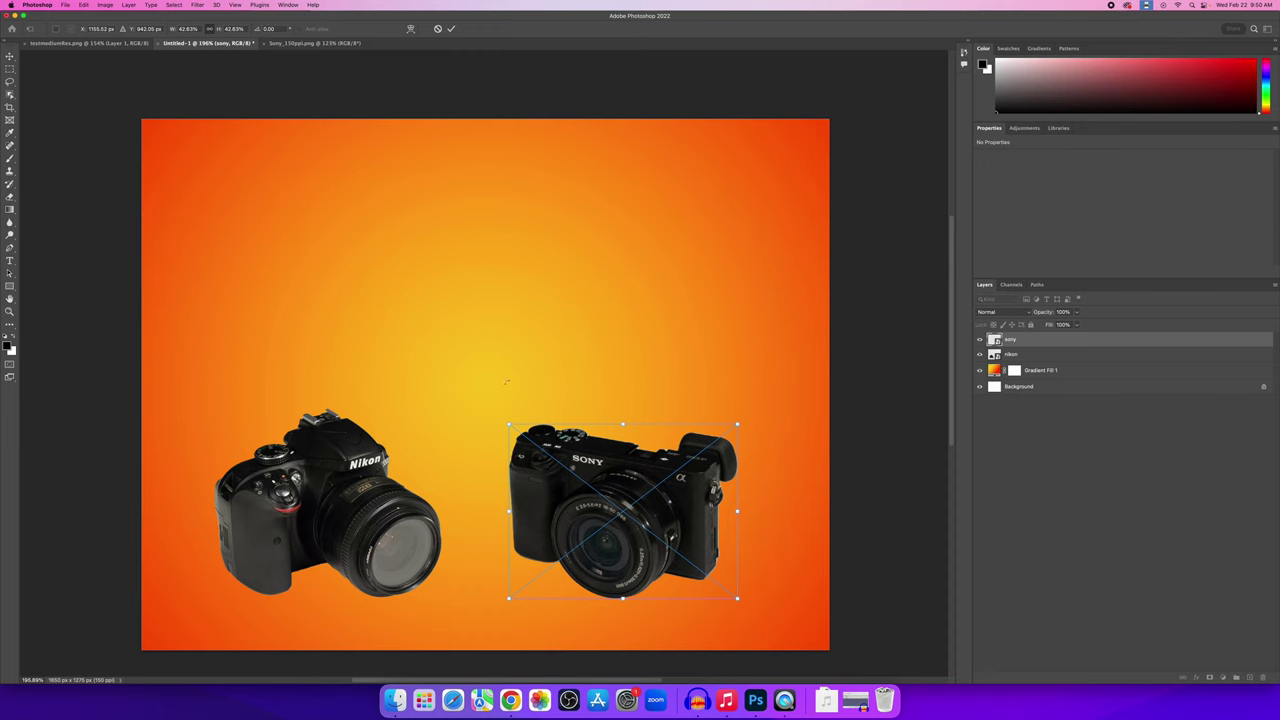
key(Return)
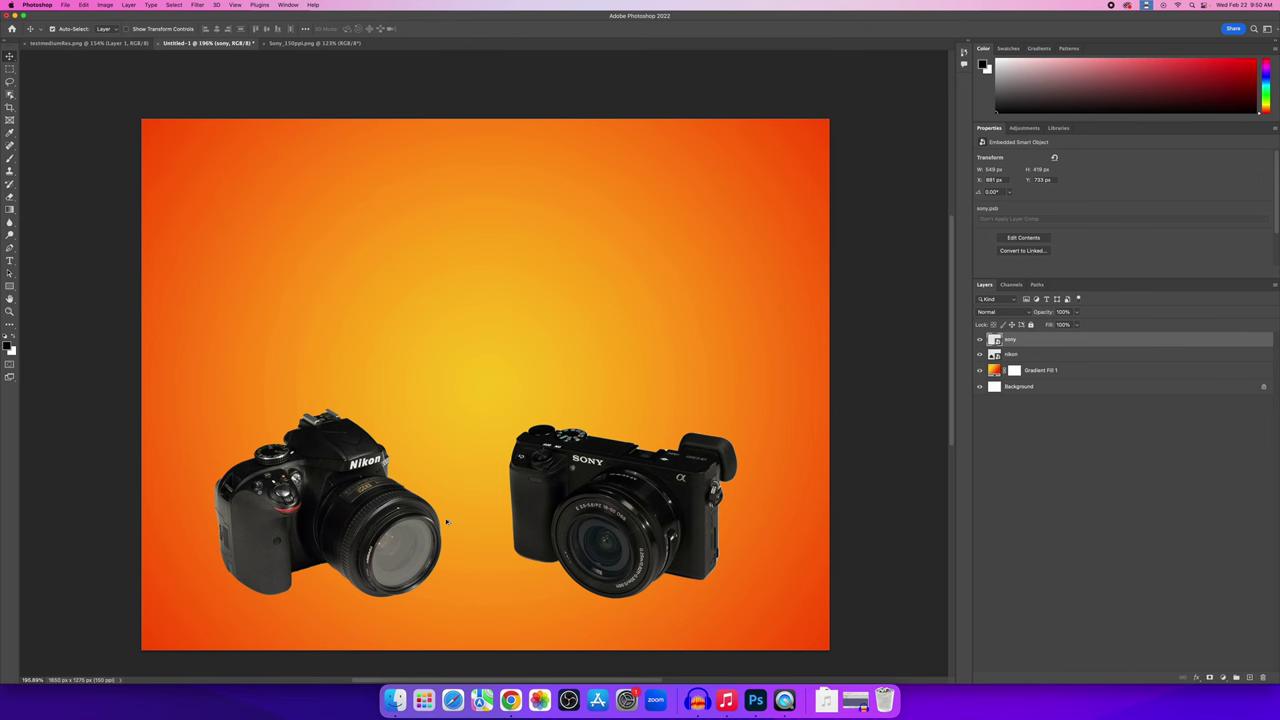
Nudge the Sony camera closer to the Nikon with Shift+arrow keys and recentre the view.
scroll(447, 521, up, 2)
key(shift+Left)
key(shift+Left)
key(shift+Left)
key(shift+Left)
key(shift+Left)
key(shift+Left)
key(shift+Left)
key(shift+Left)
key(shift+Left)
key(shift+Left)
key(shift+Left)
key(shift+Left)
key(shift+Left)
key(shift+Left)
key(shift+Down)
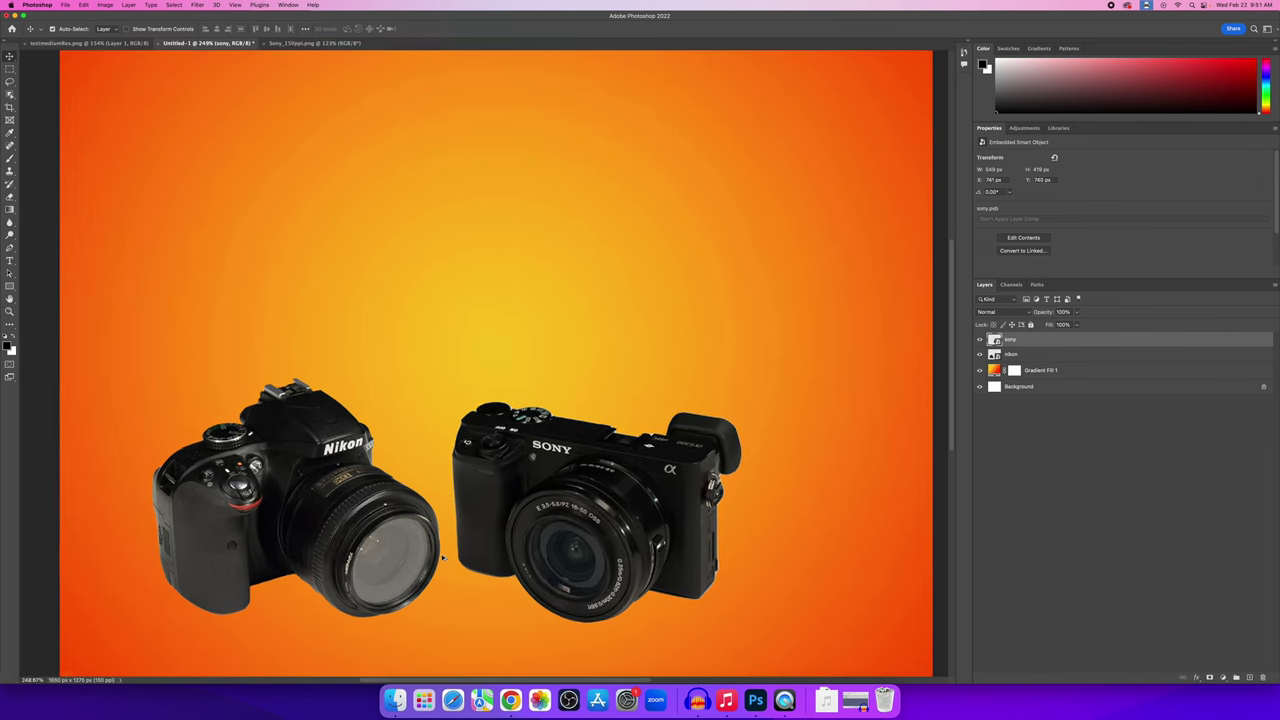
scroll(443, 557, up, 2)
drag(397, 551, 436, 437)
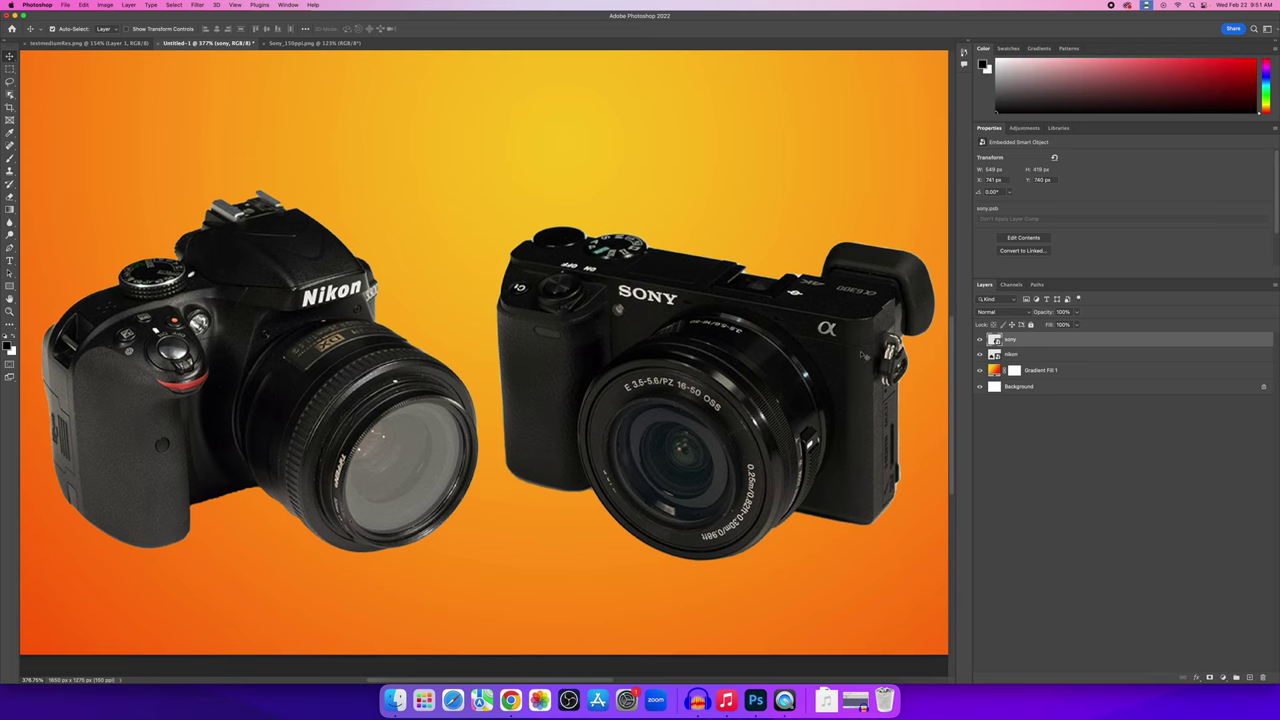
Apply a Levels smart filter to the sony layer with the midtones raised to 1.26.
click(105, 5)
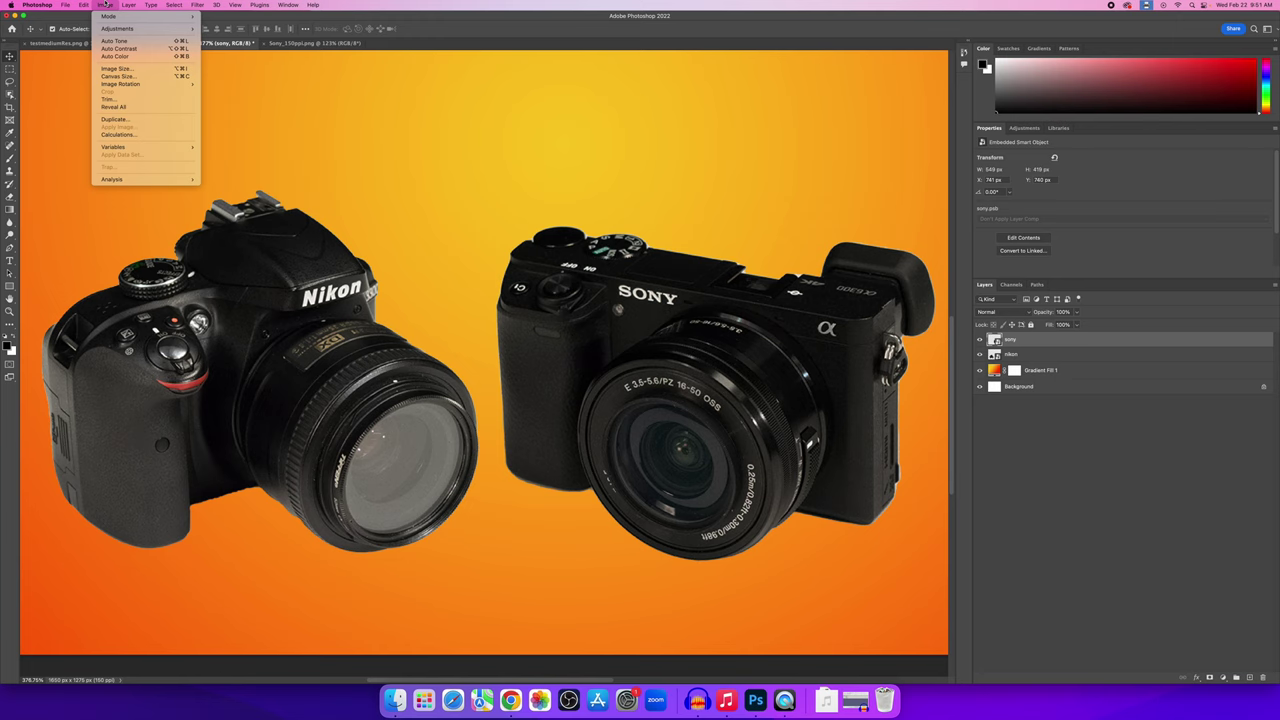
mouse_move(116, 31)
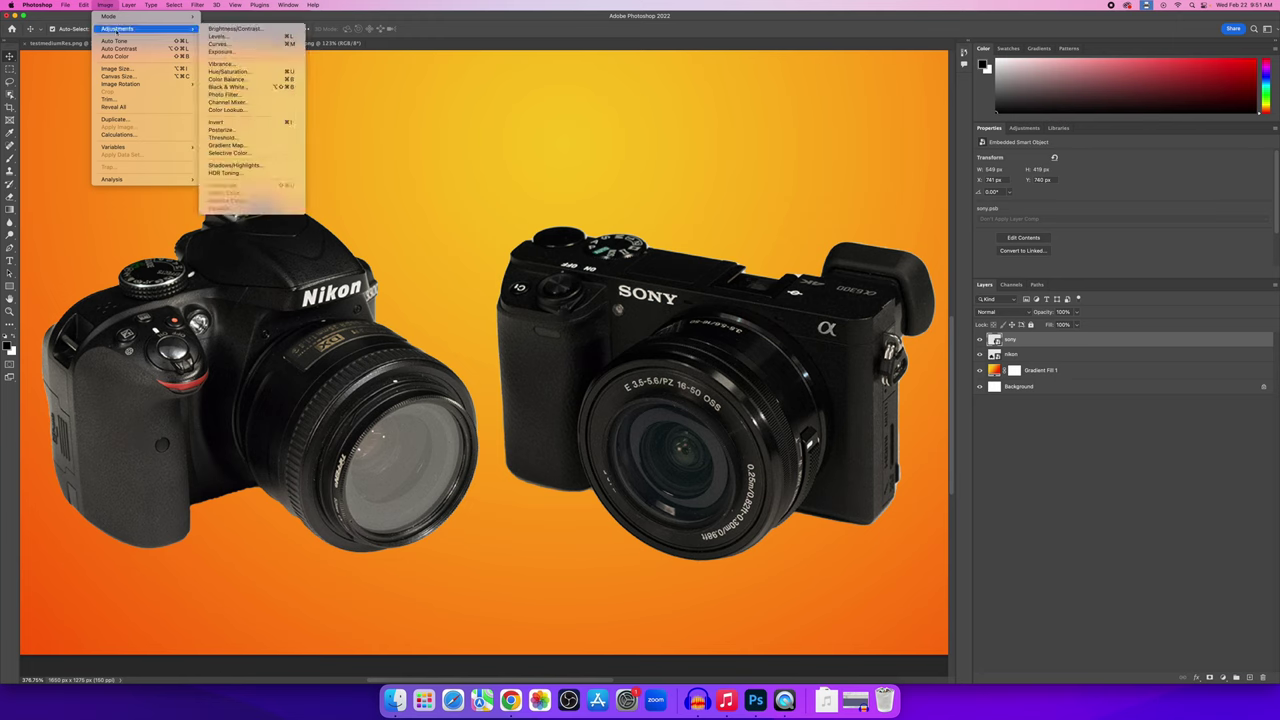
click(246, 38)
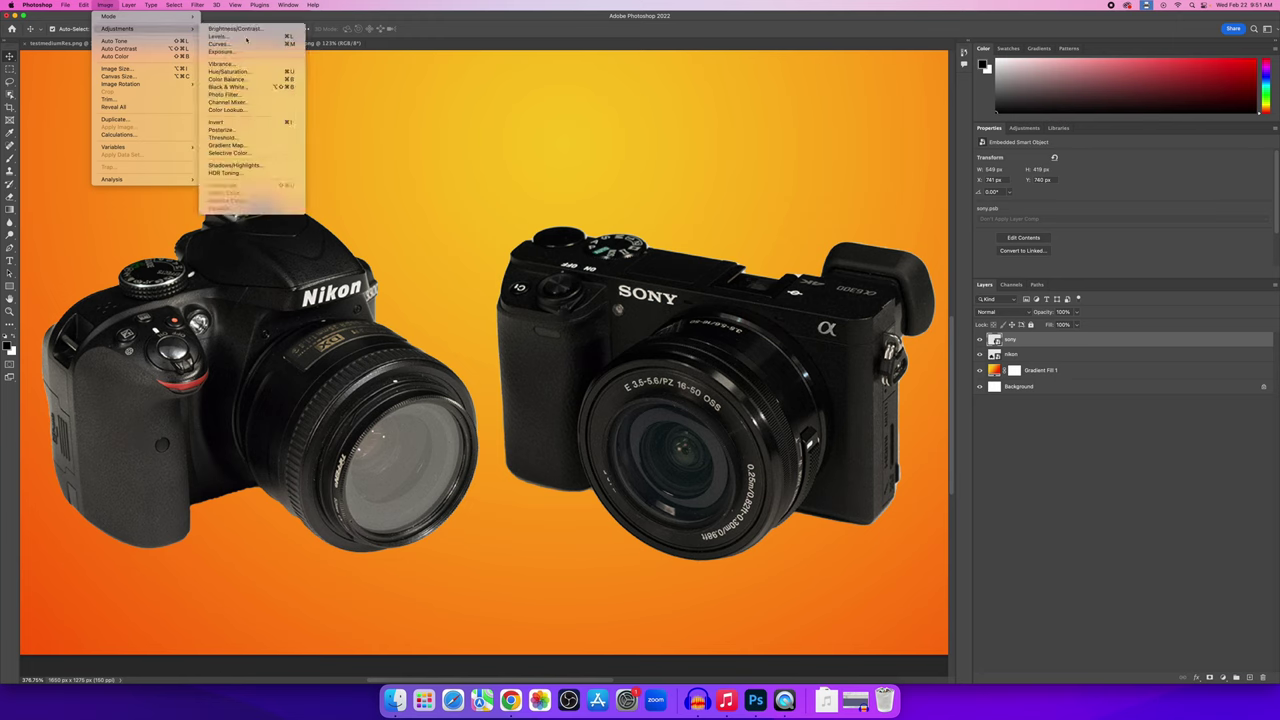
drag(606, 185, 398, 165)
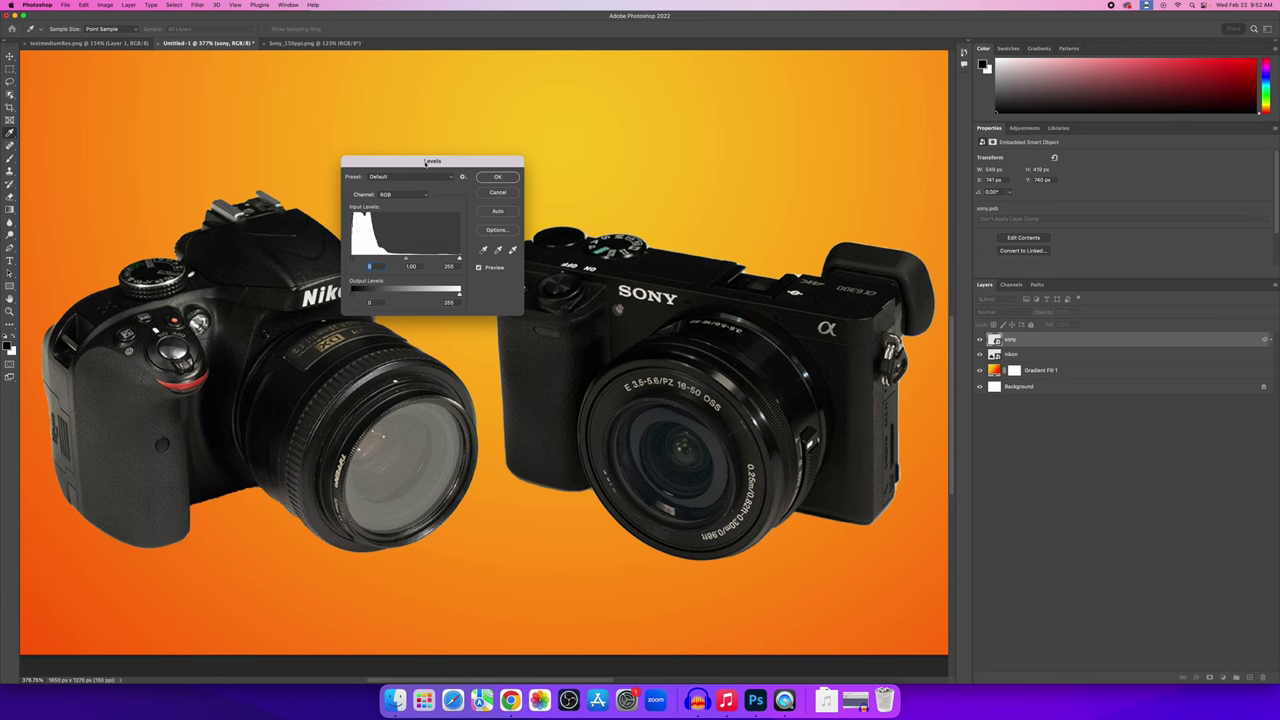
drag(425, 162, 443, 91)
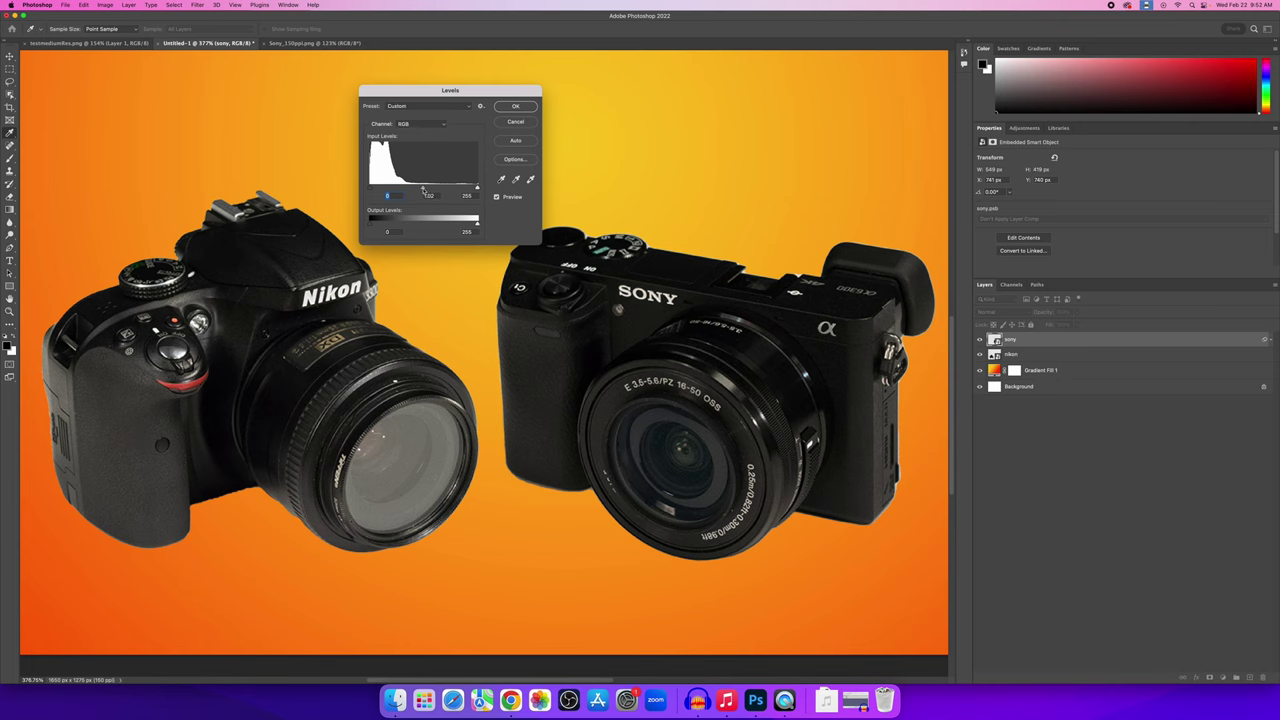
drag(423, 190, 415, 189)
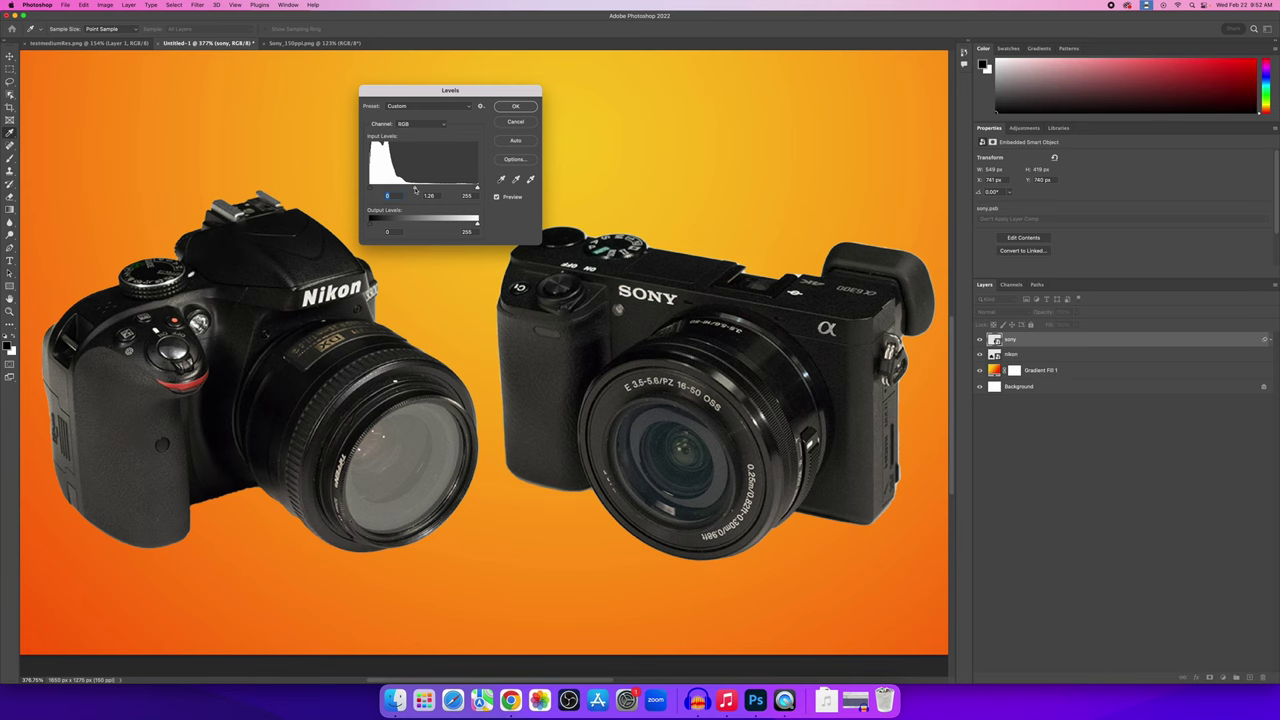
key(Tab)
click(515, 106)
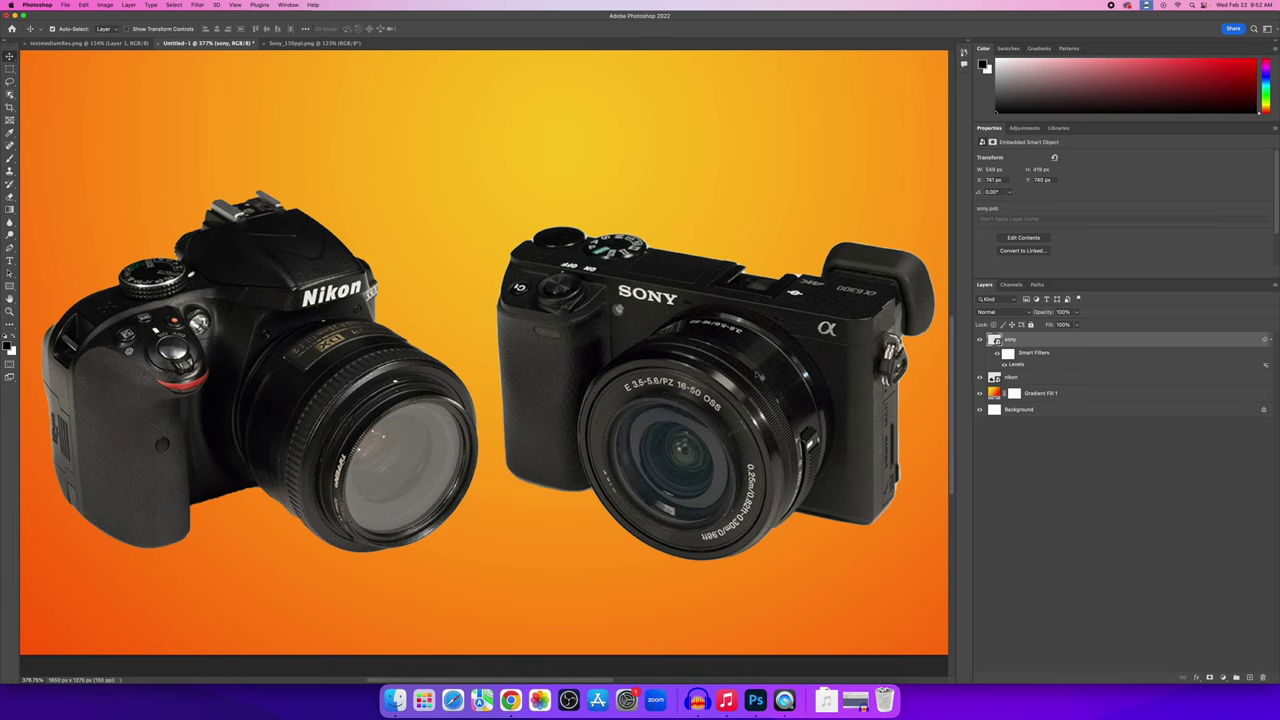
Compare the Sony camera with and without the Levels filter, reviewing its settings unchanged.
click(1004, 365)
click(1004, 365)
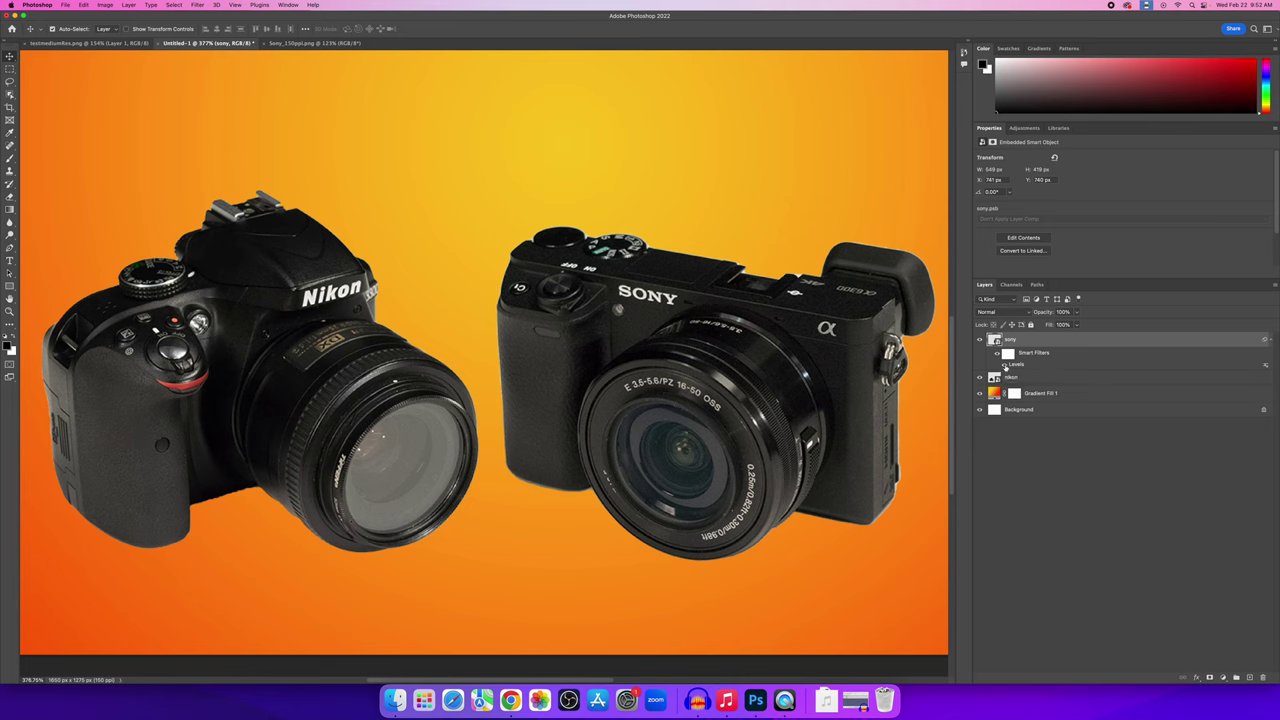
click(1004, 365)
click(1004, 365)
double_click(1016, 365)
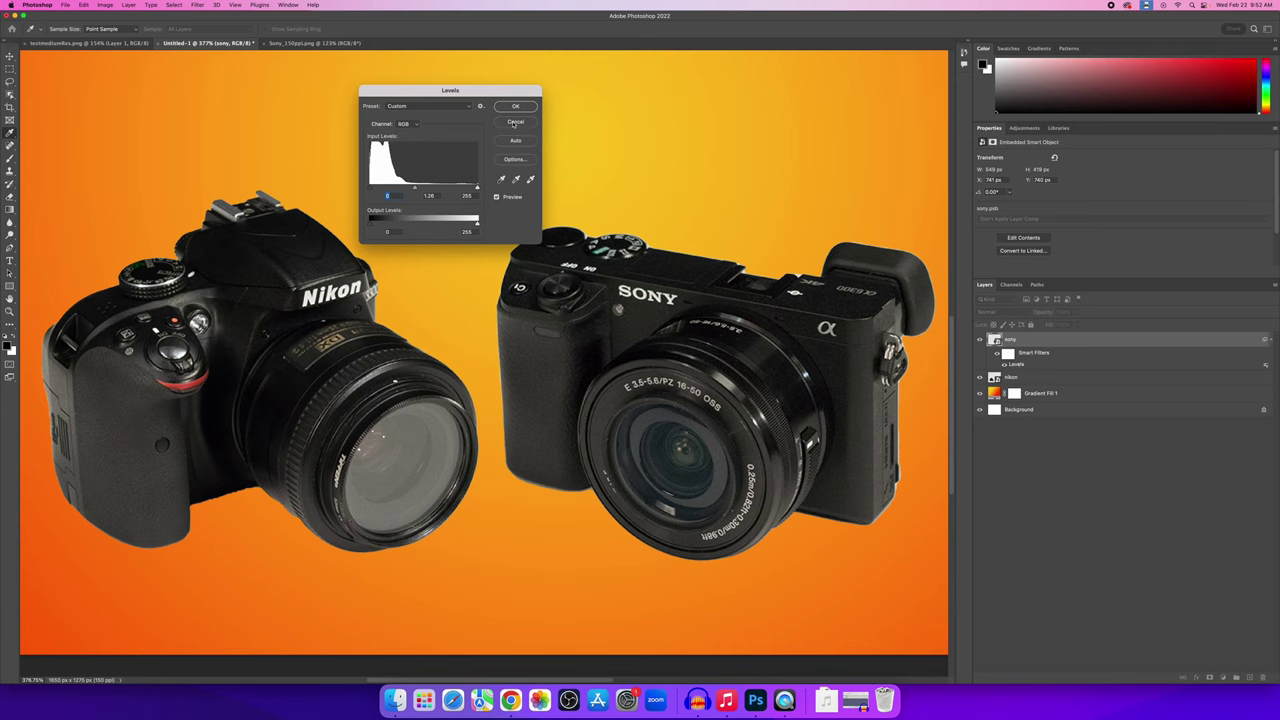
click(514, 122)
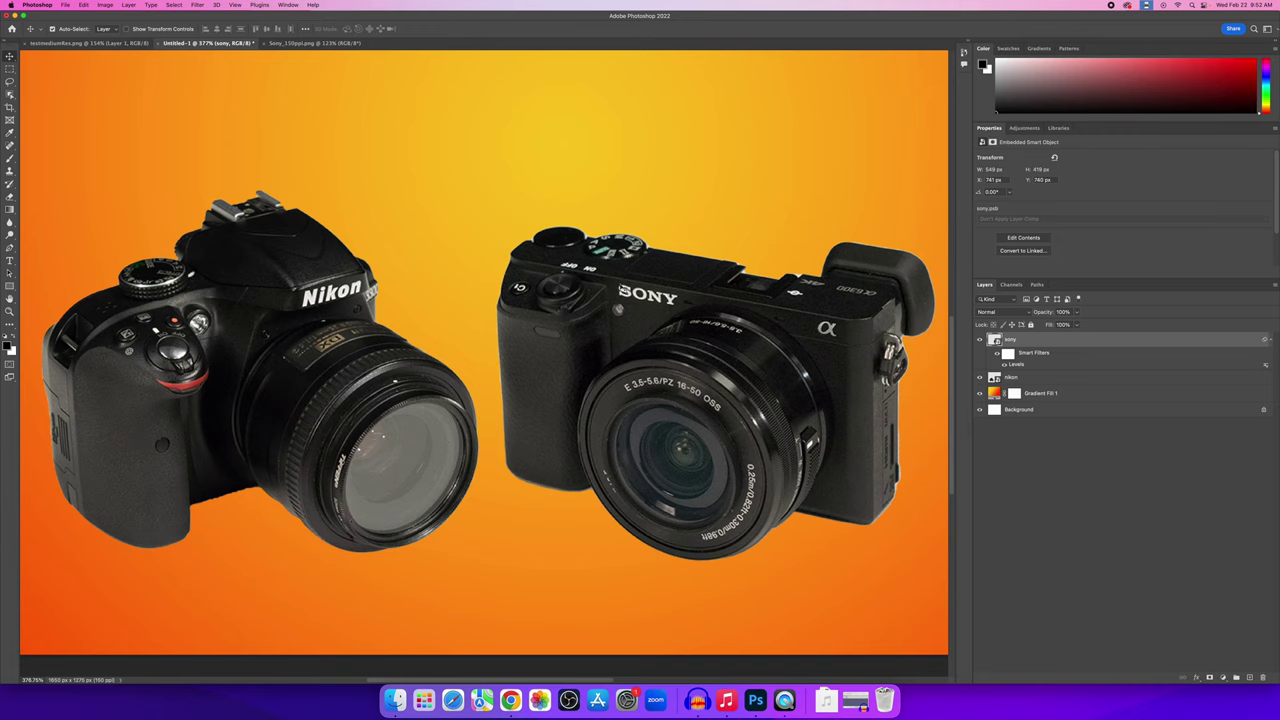
Move the Sony camera right to X 842, Y 761 px, spacing it from the Nikon.
scroll(624, 290, down, 5)
scroll(600, 326, up, 2)
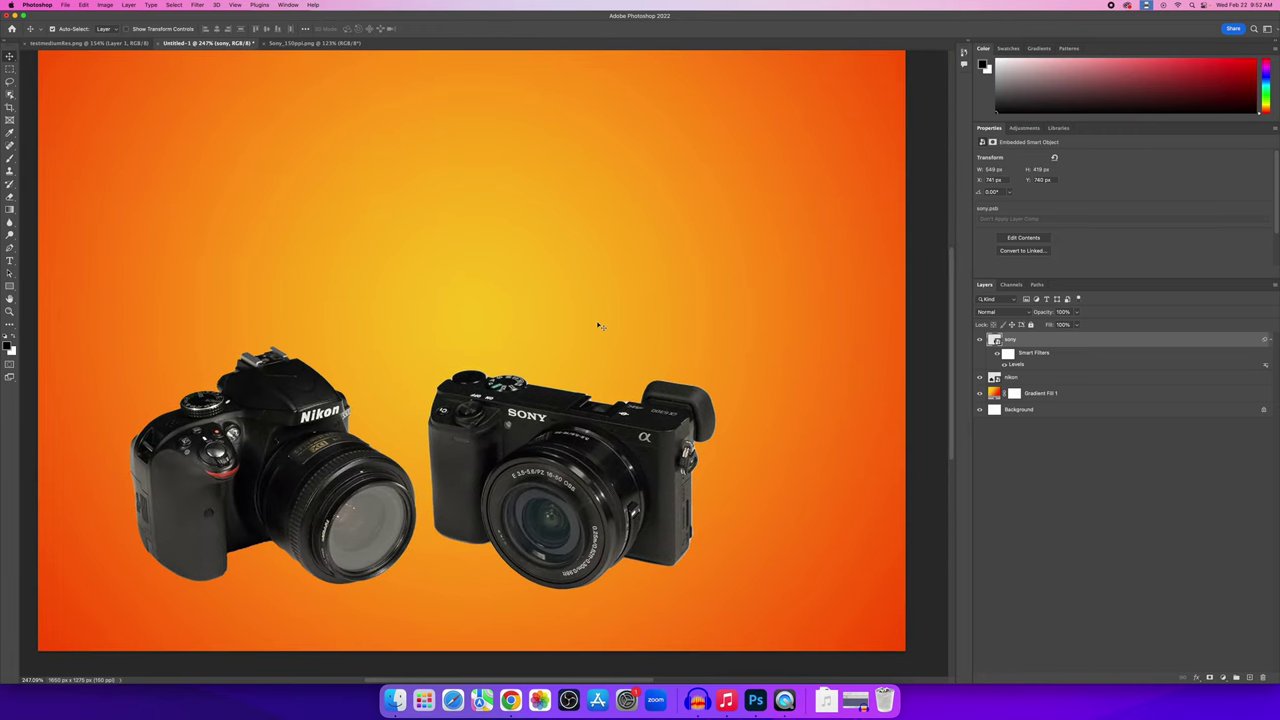
scroll(600, 326, down, 2)
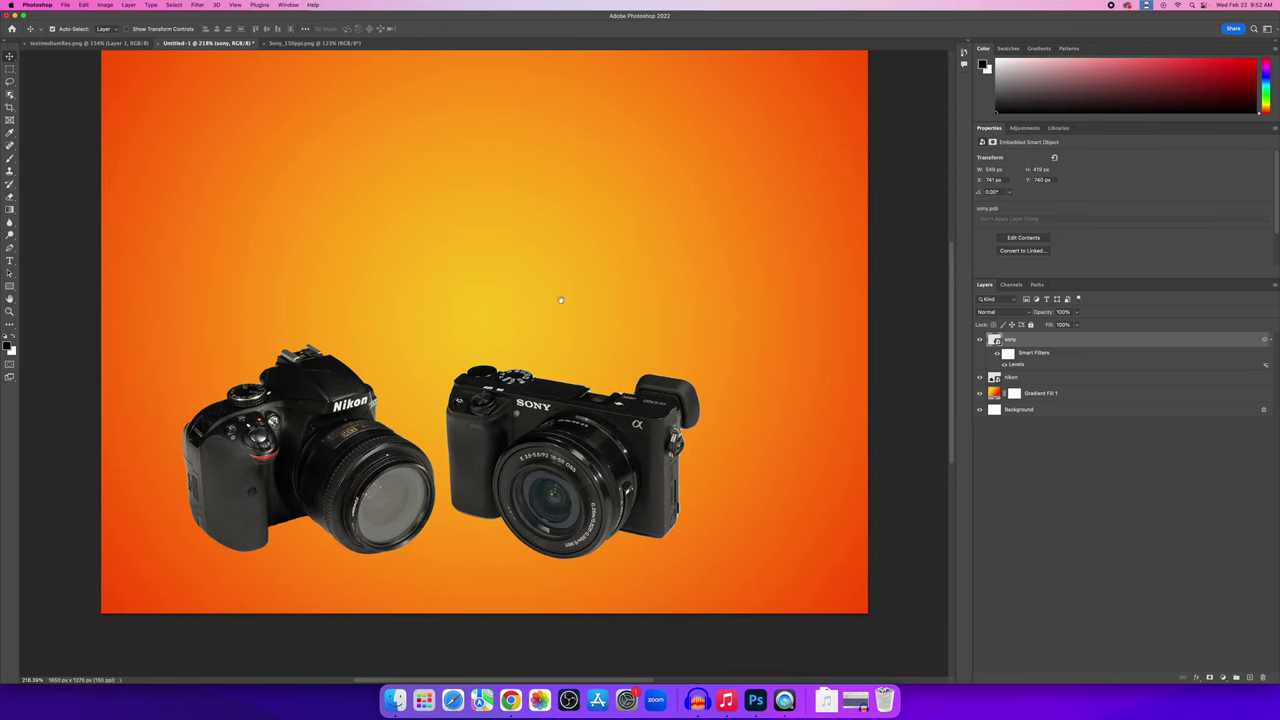
scroll(560, 300, up, 3)
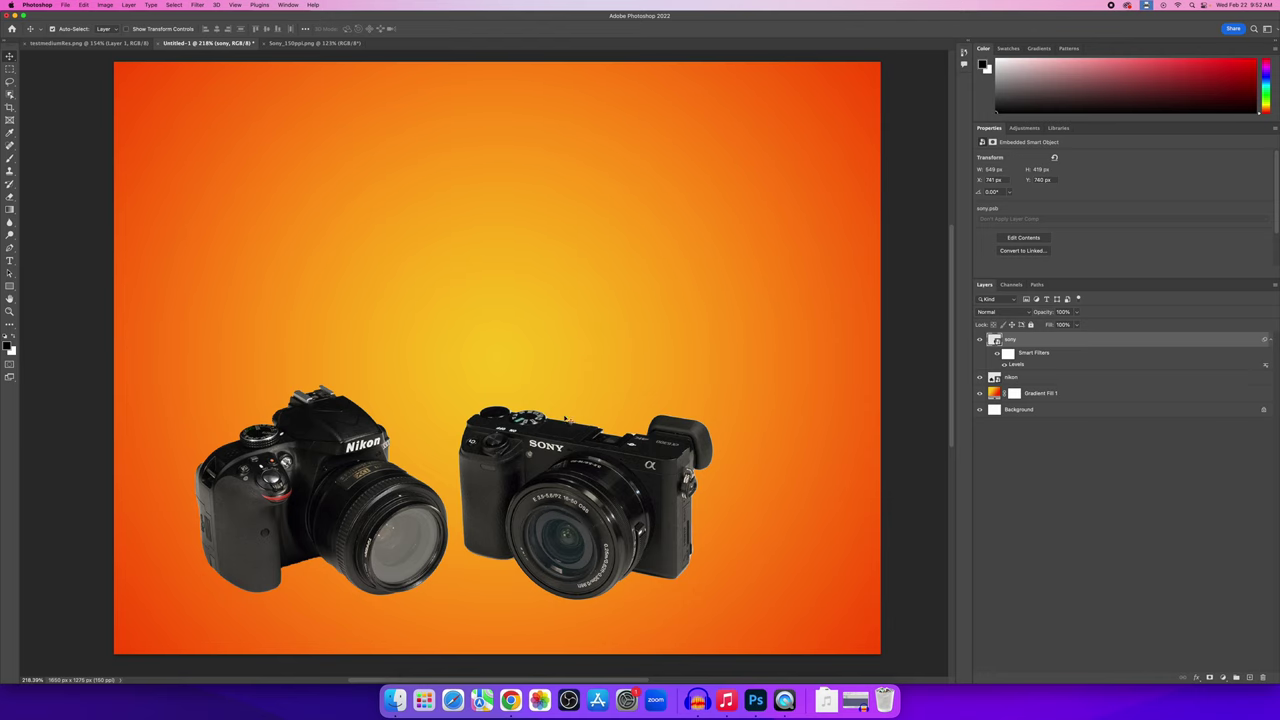
drag(565, 420, 611, 421)
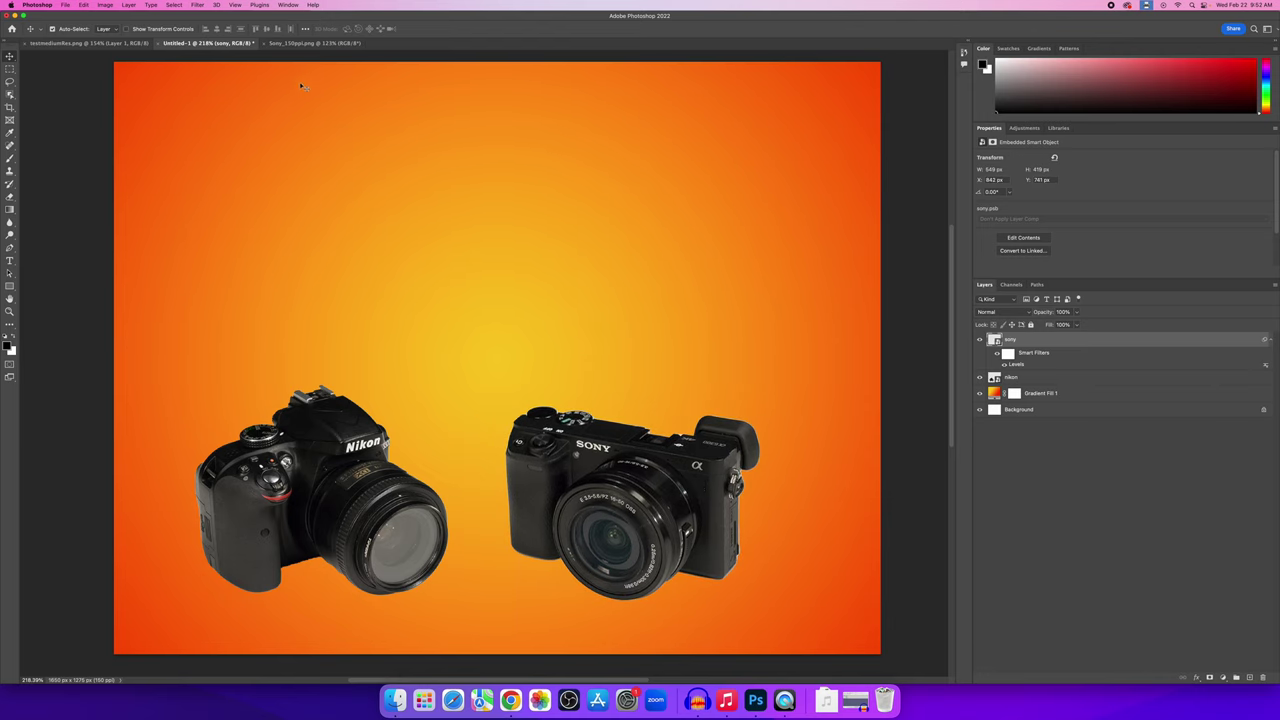
Close the Sony_150ppi.png document and open toyOwl_150ppi.JPG from File > Open.
click(302, 44)
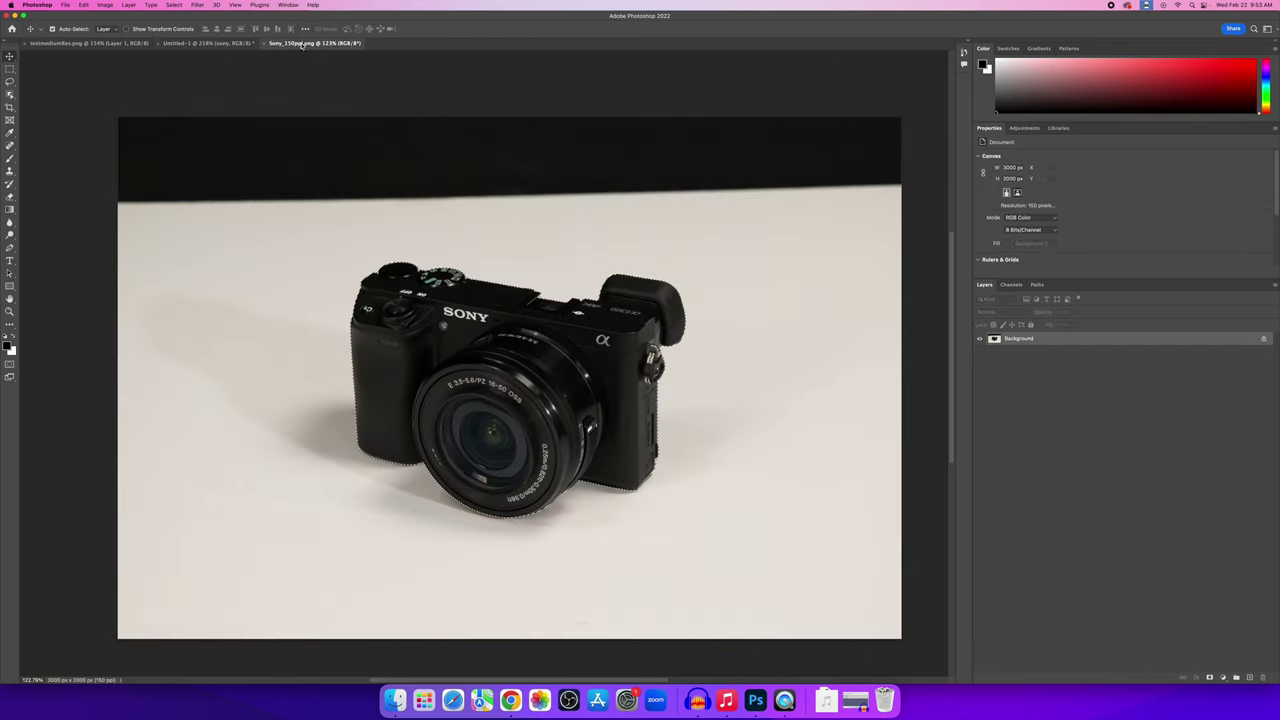
click(265, 44)
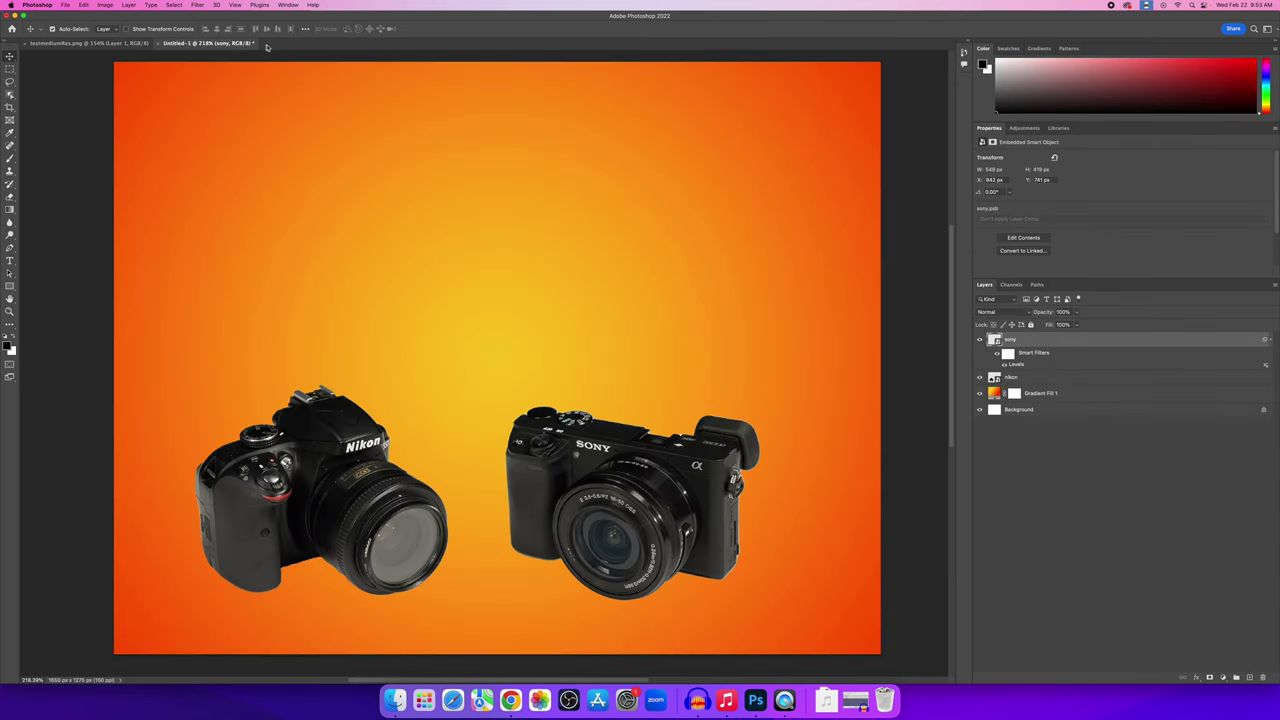
click(65, 5)
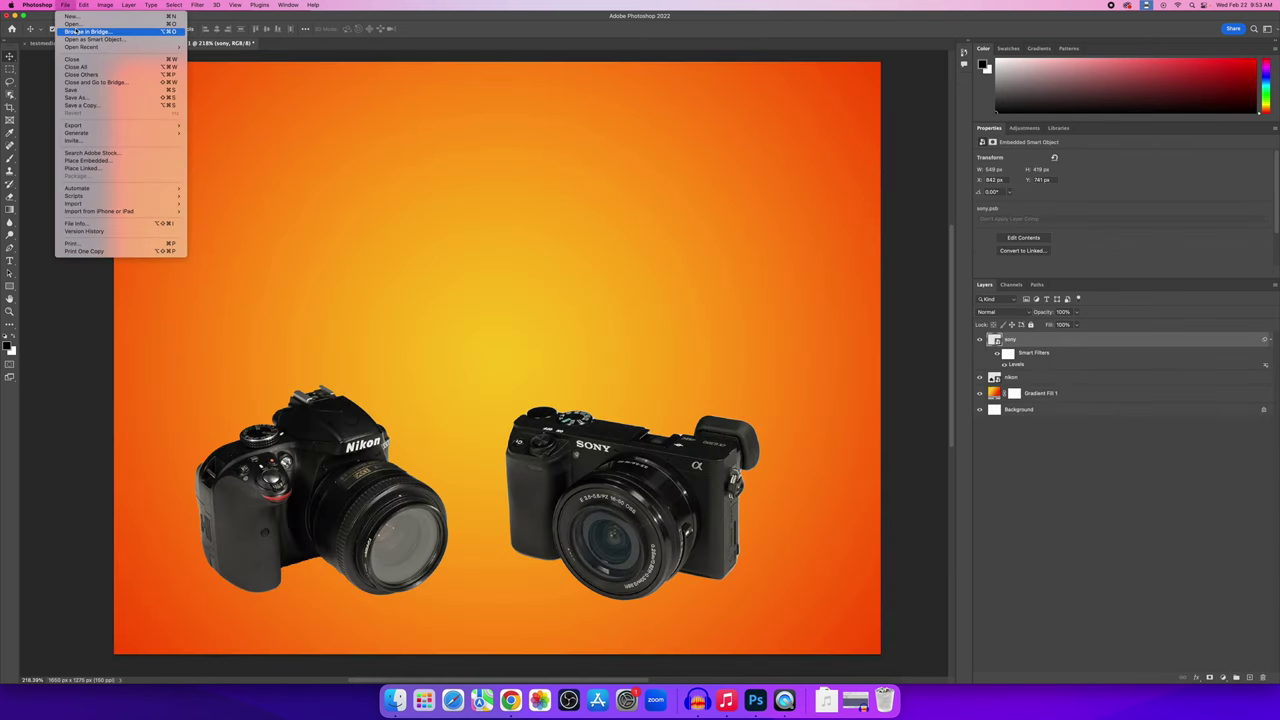
click(80, 30)
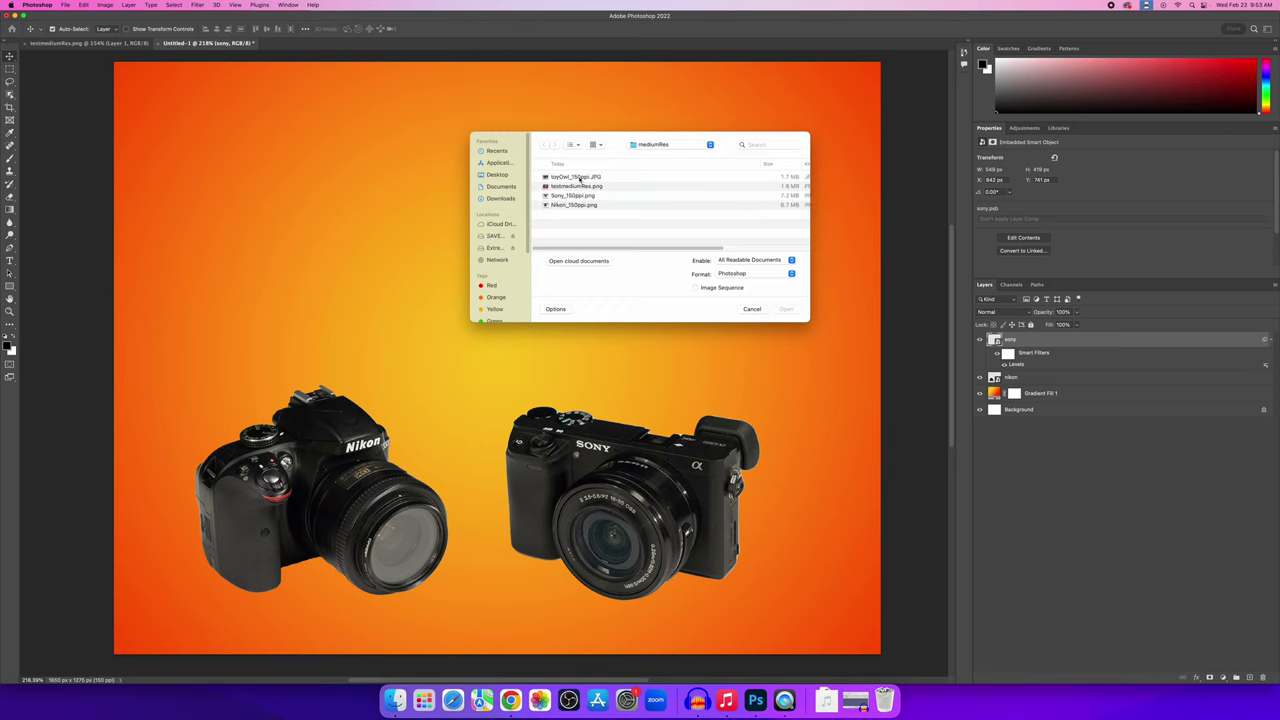
key(Escape)
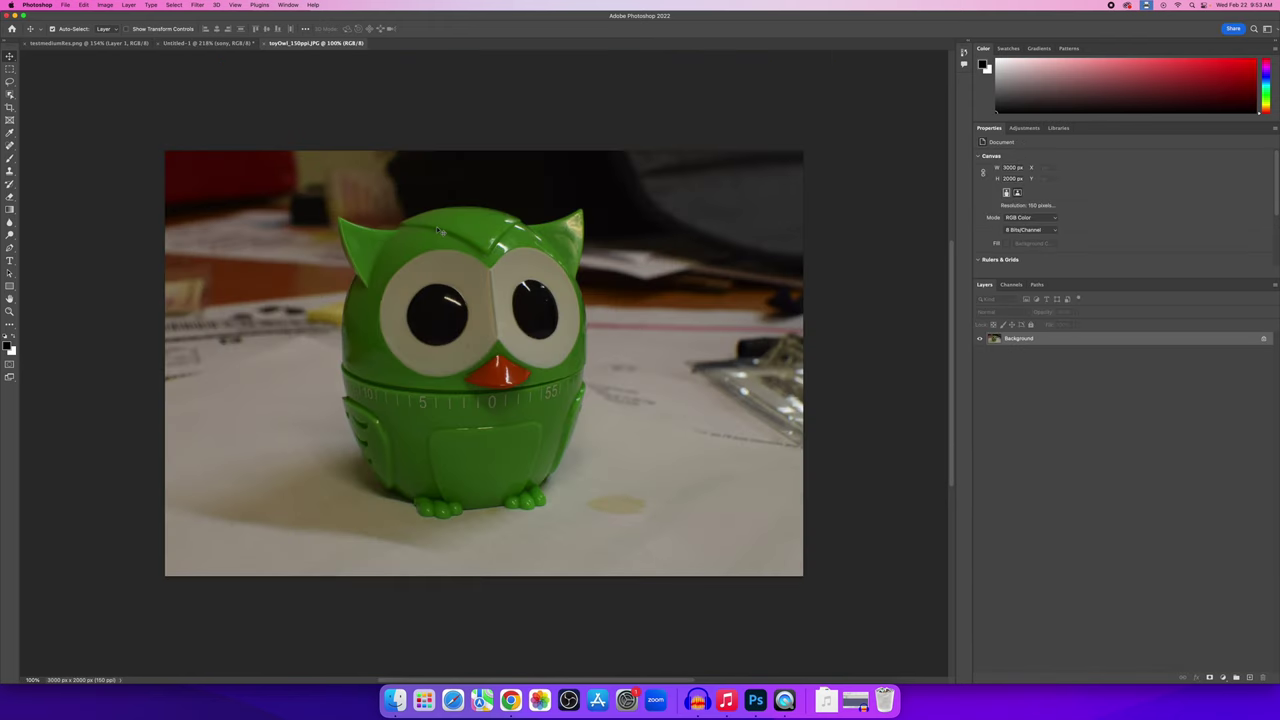
scroll(395, 322, up, 2)
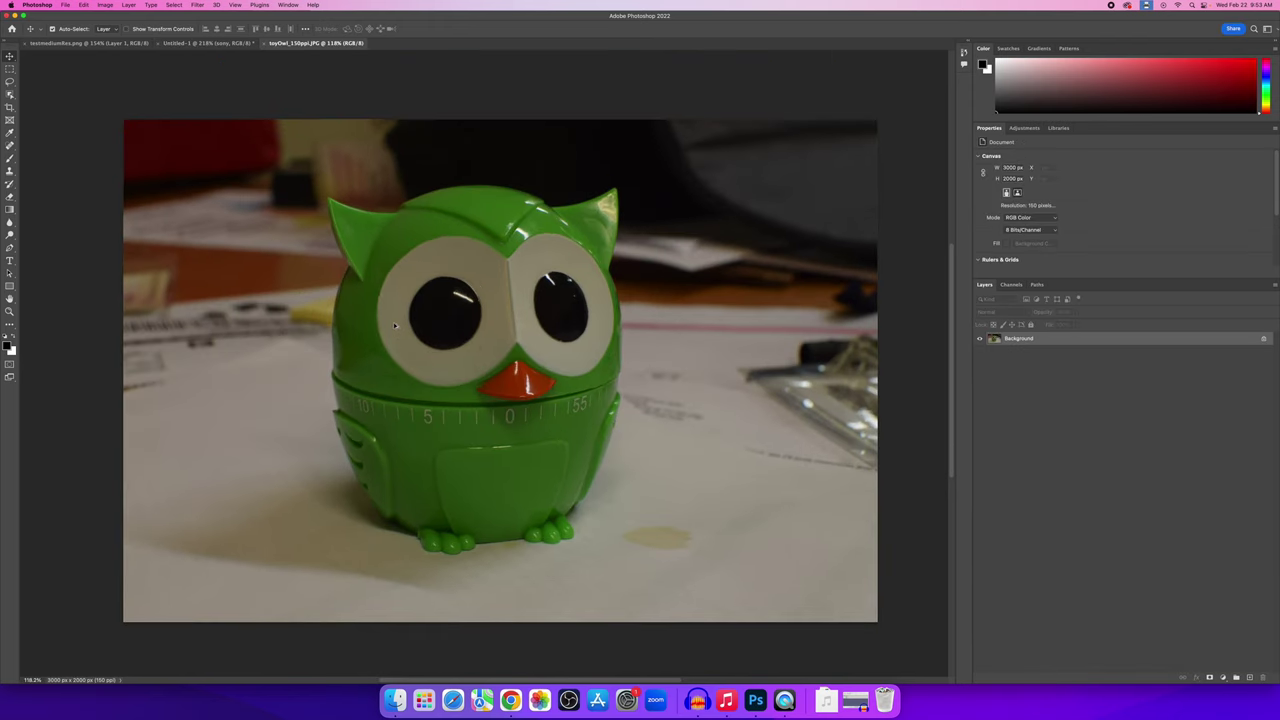
scroll(525, 337, right, 1)
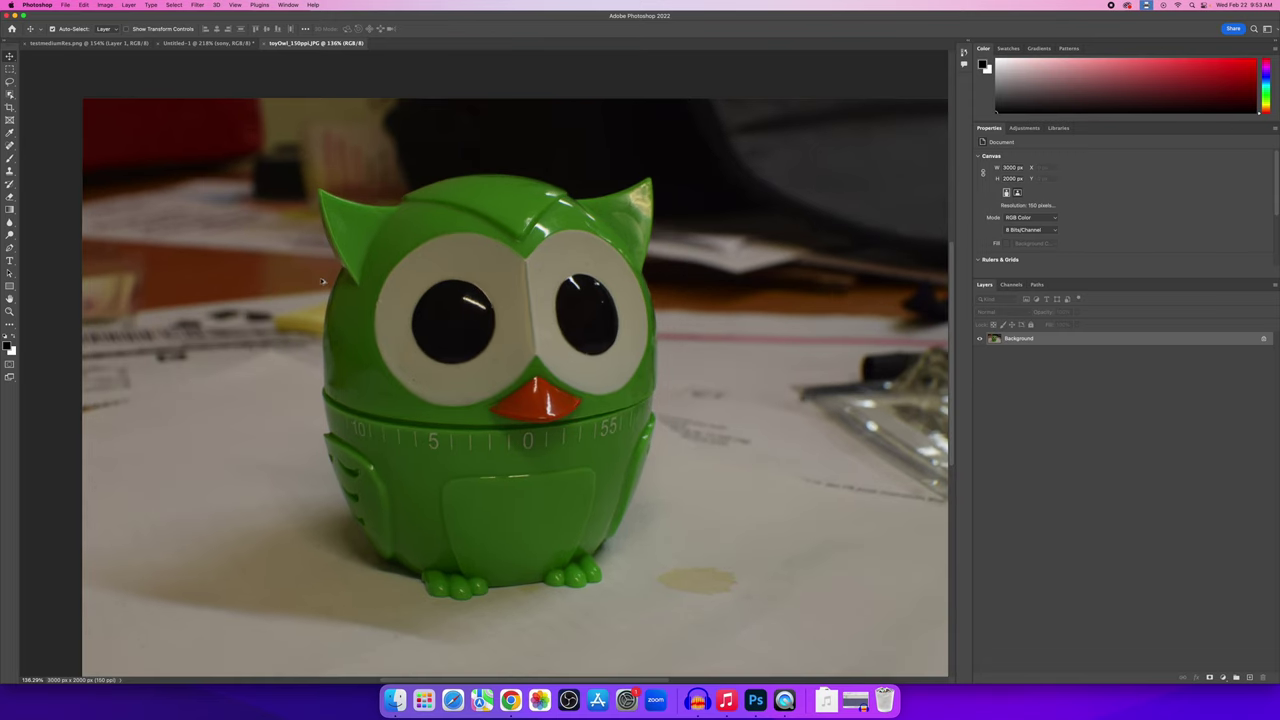
scroll(344, 283, up, 1)
scroll(336, 210, up, 1)
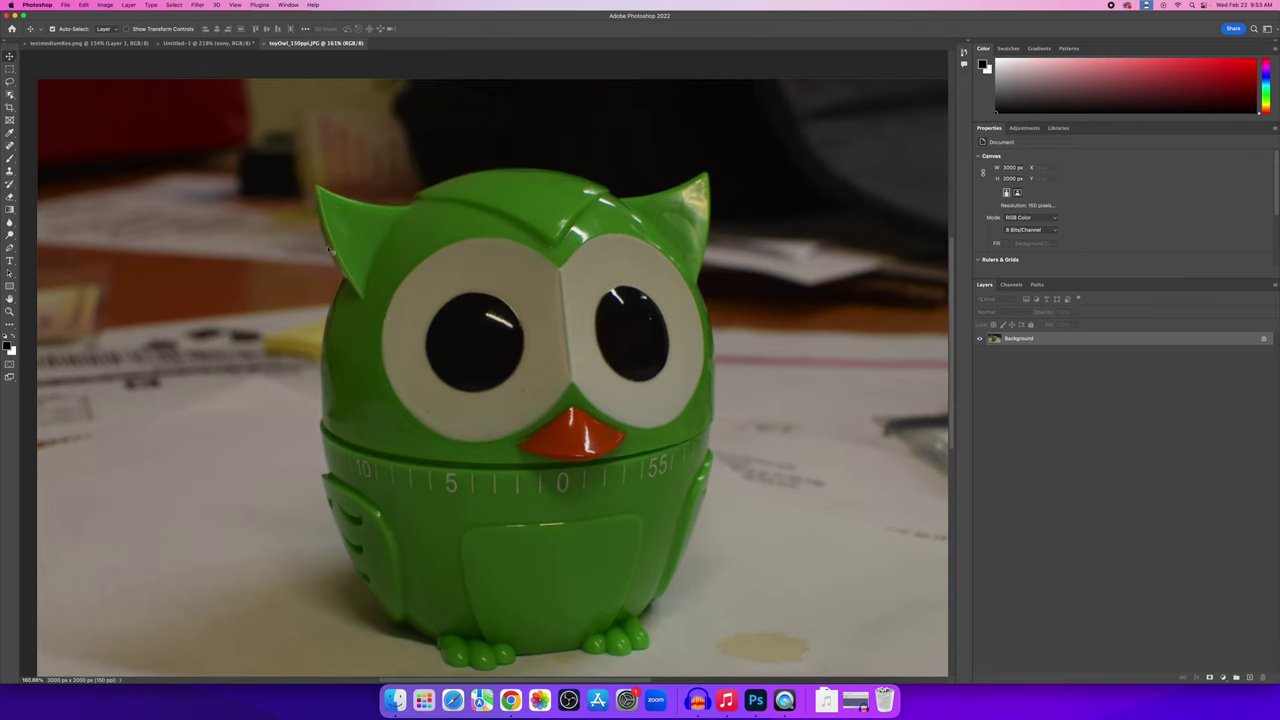
scroll(314, 350, down, 1)
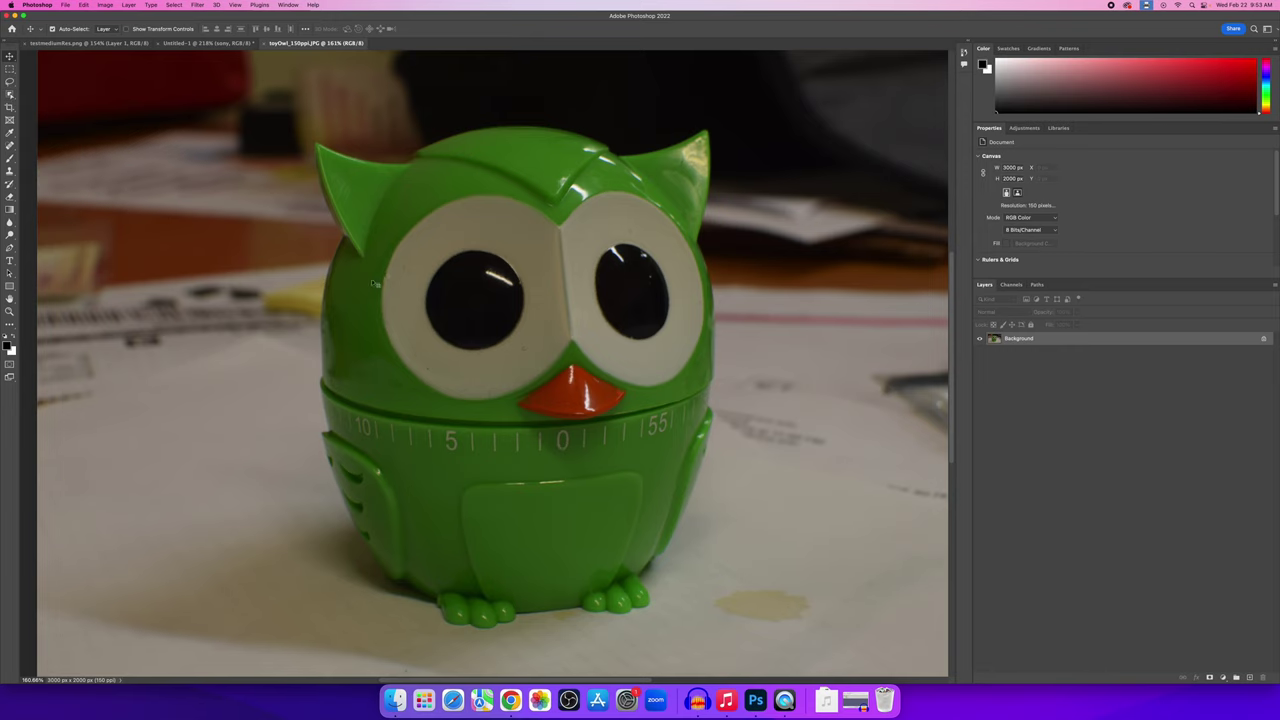
scroll(470, 298, down, 3)
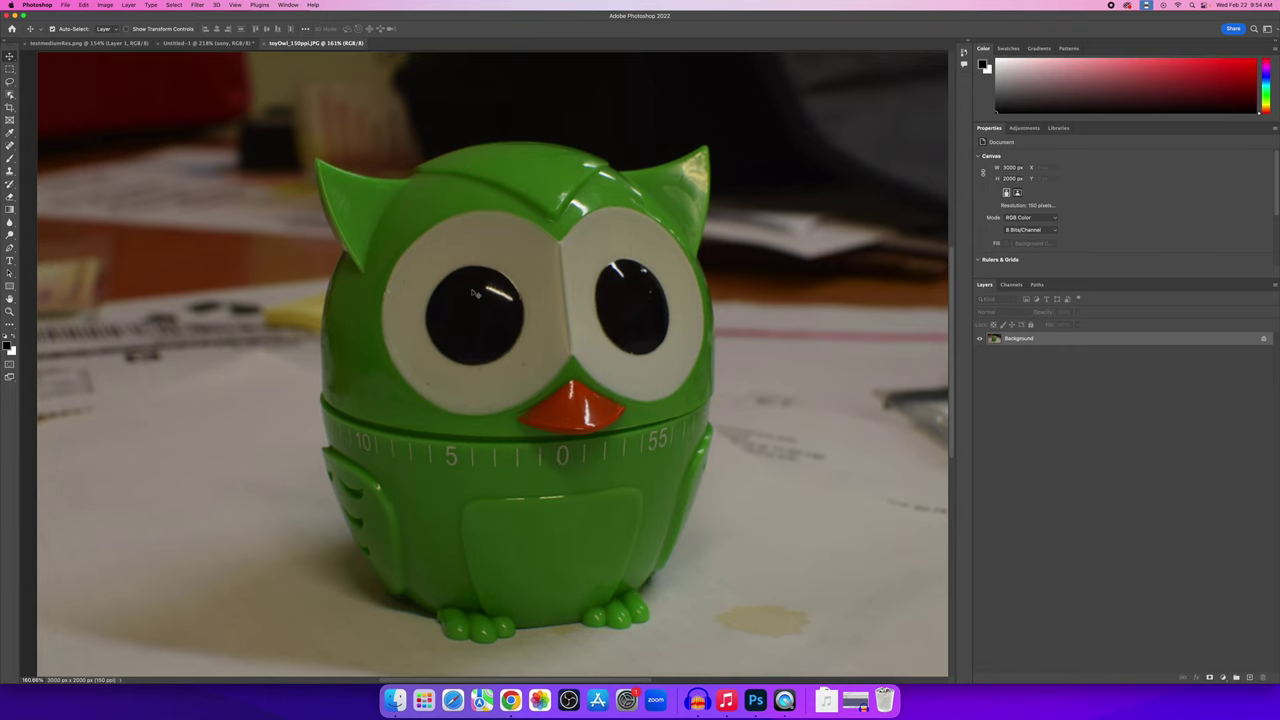
scroll(487, 316, up, 1)
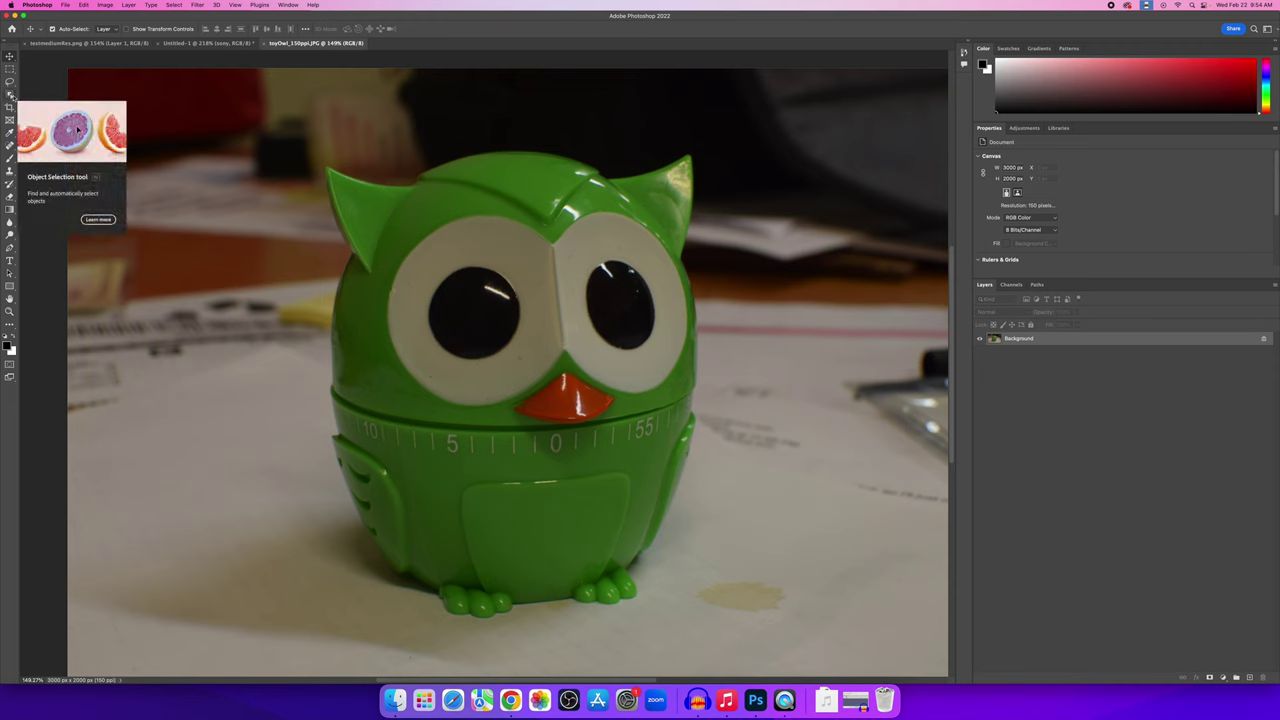
Box the green owl with the Object Selection tool, then fit the image on screen.
click(10, 95)
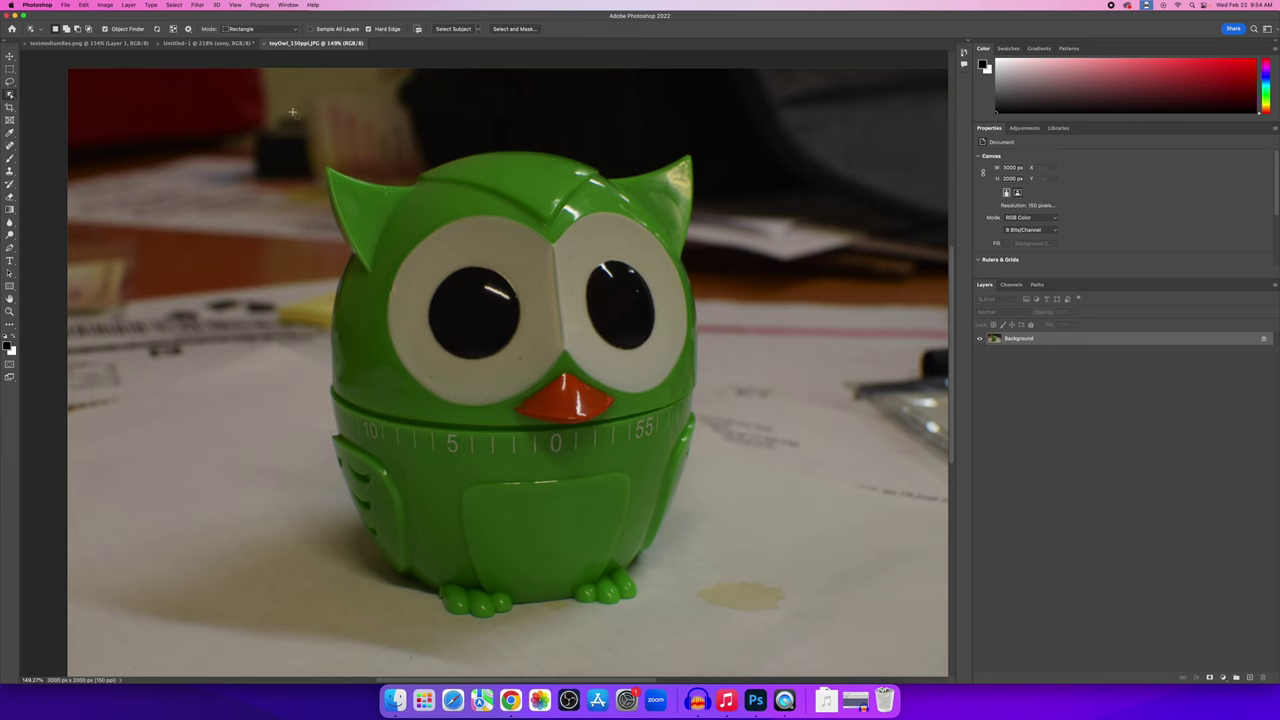
drag(293, 112, 712, 584)
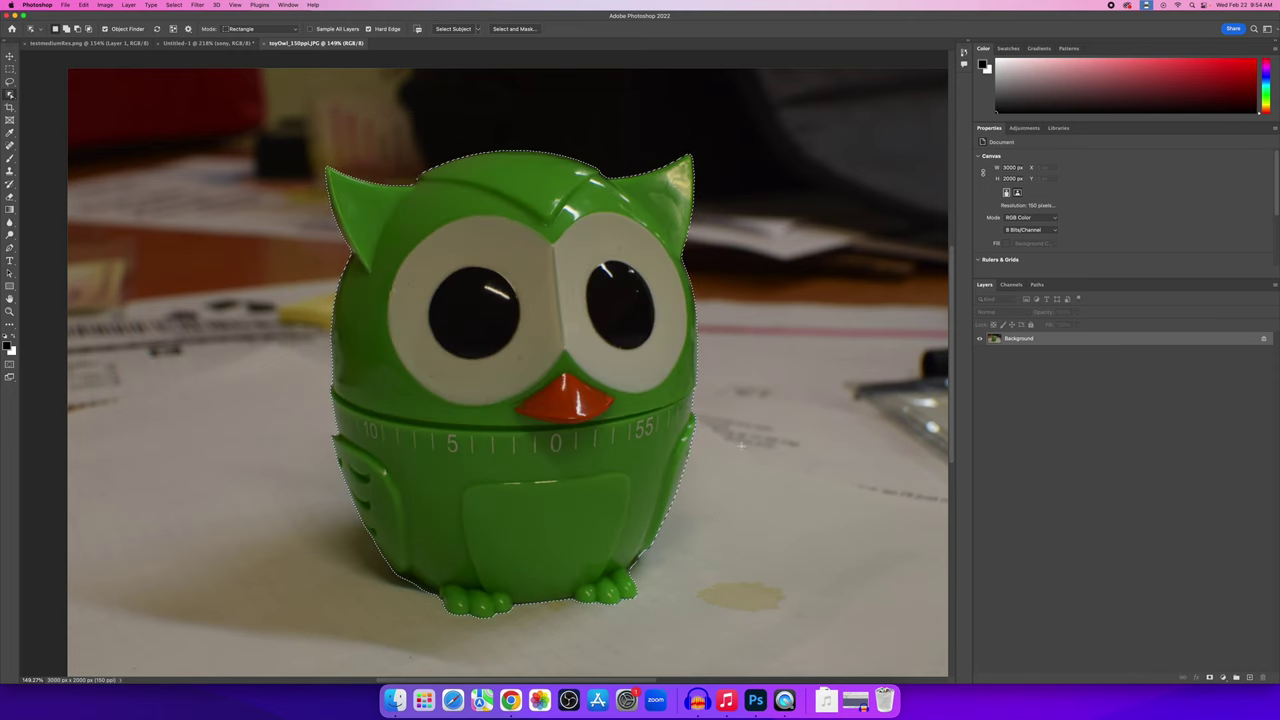
scroll(741, 445, down, 3)
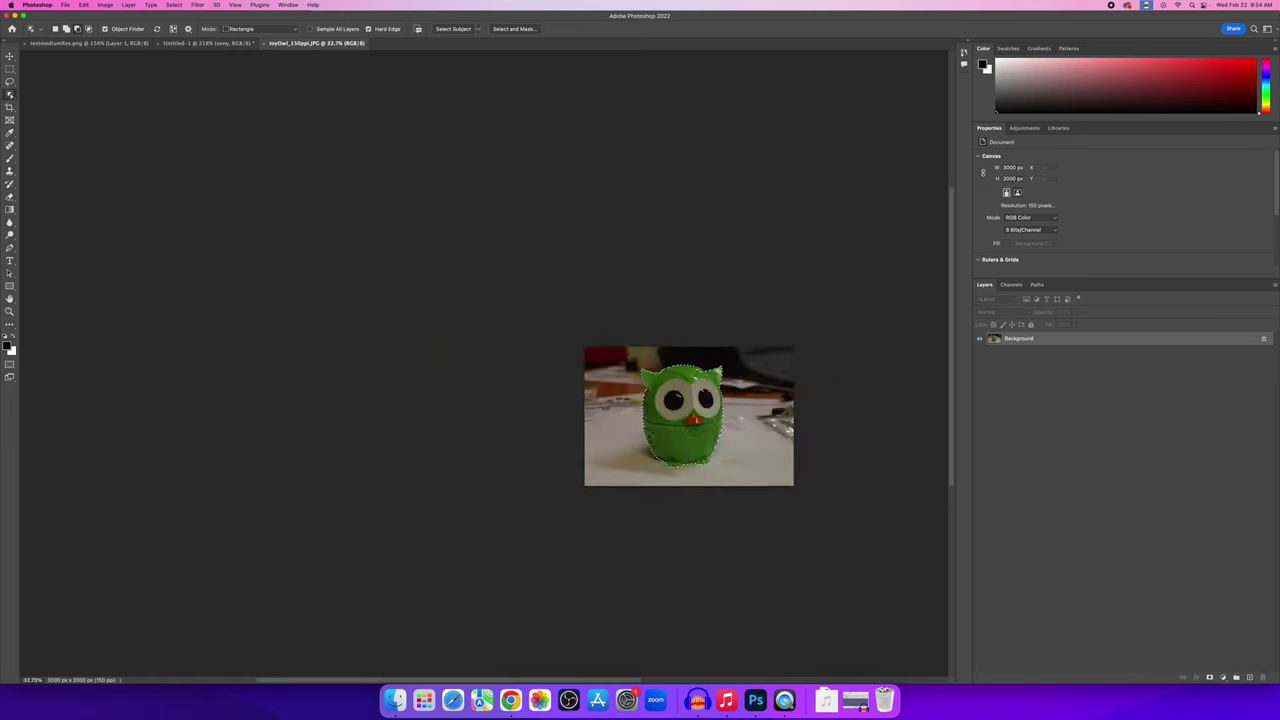
scroll(767, 428, up, 3)
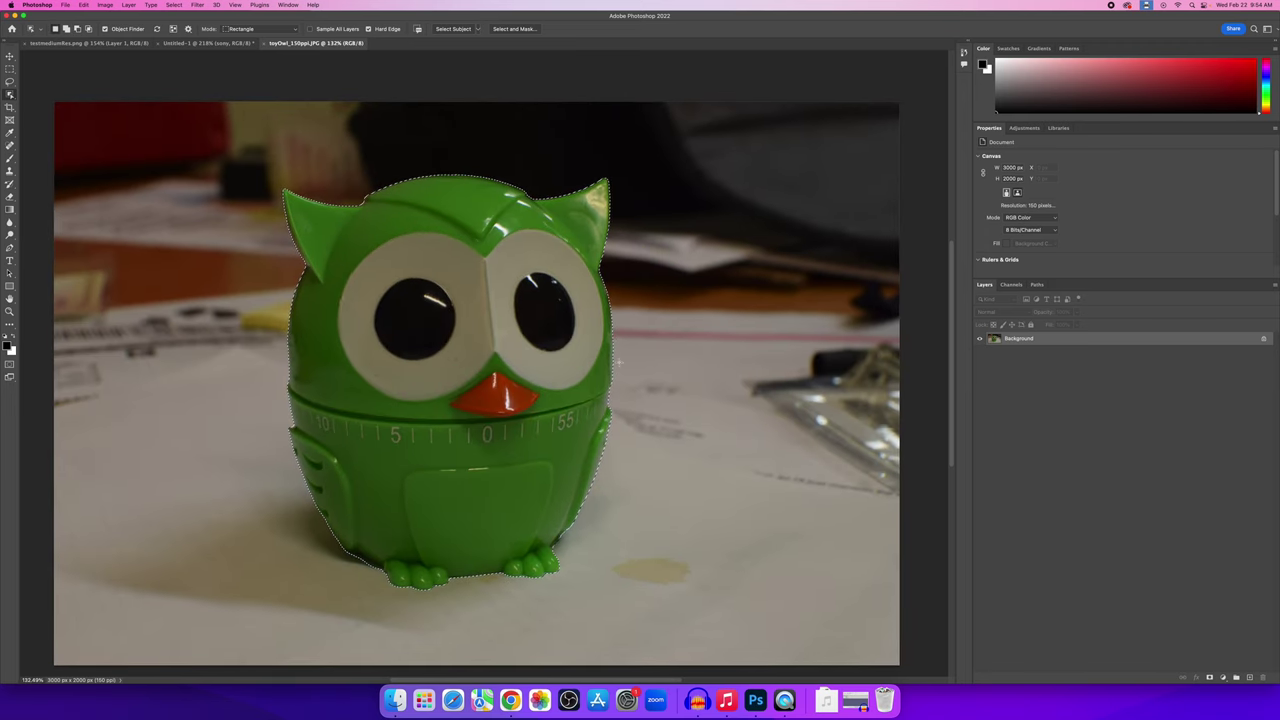
key(super+0)
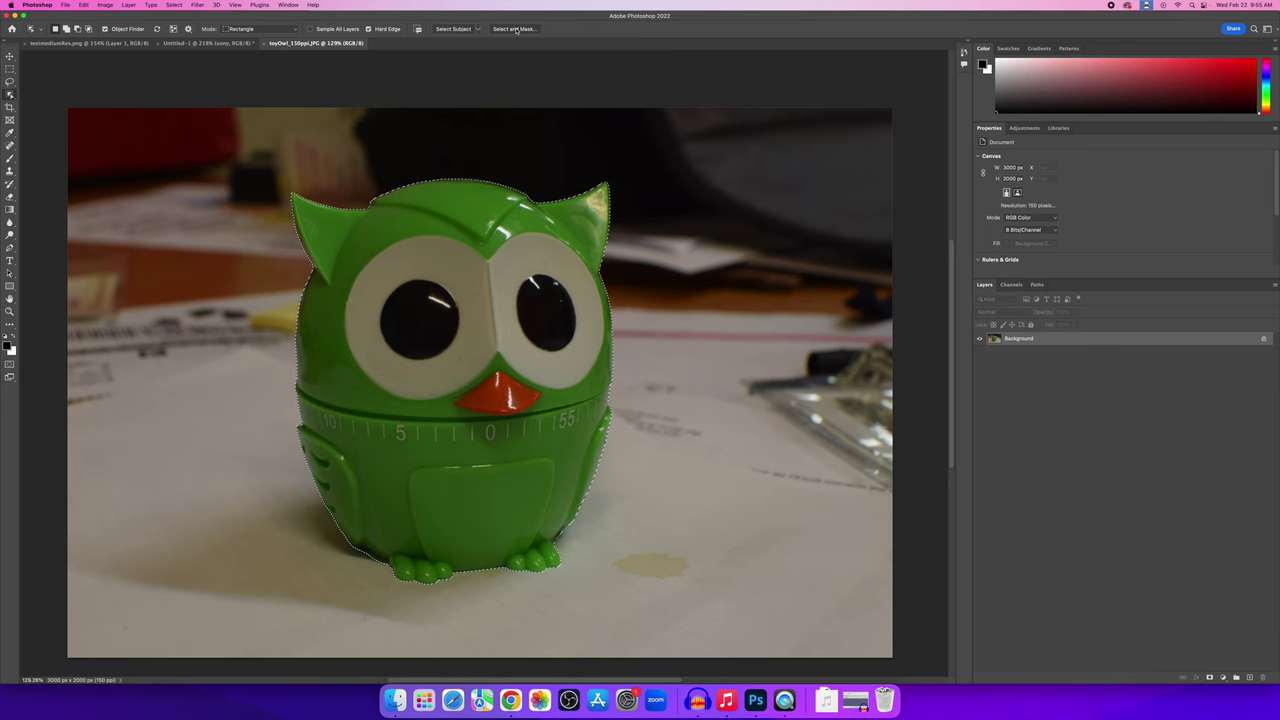
In Select and Mask, raise the overlay transparency and brush the owl's lower-left edge clean.
click(515, 29)
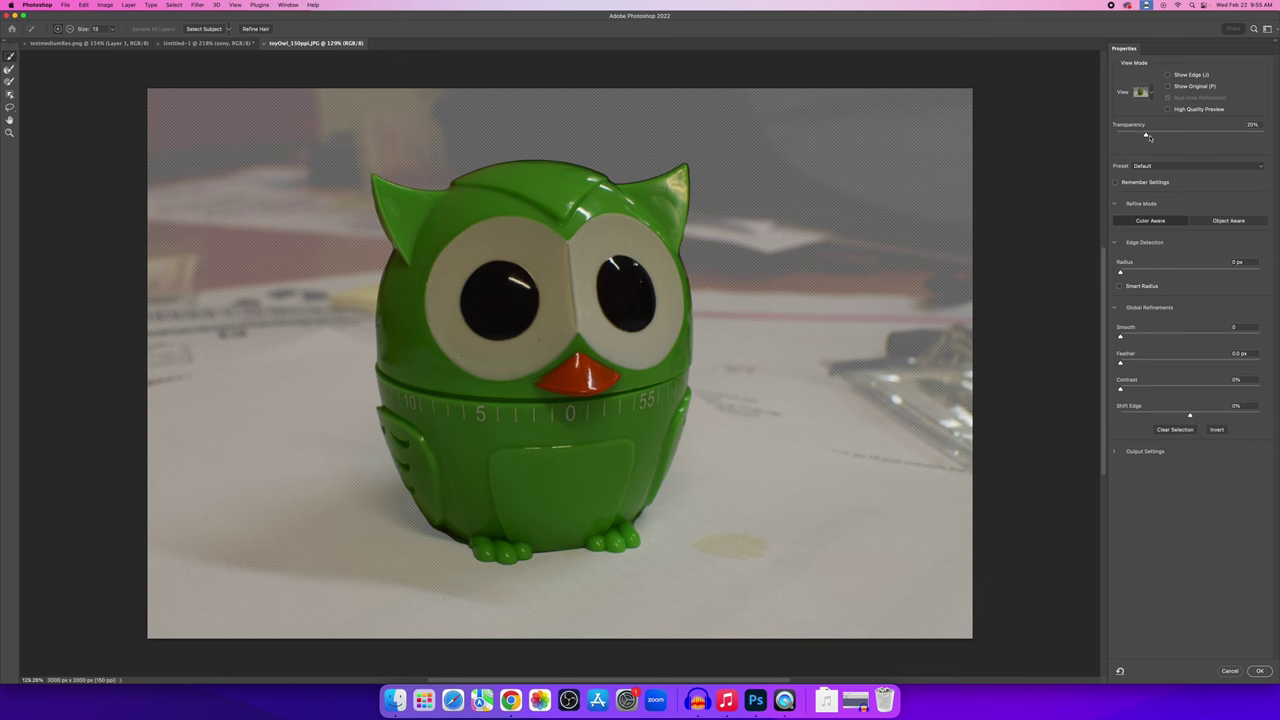
mouse_move(1146, 135)
mouse_down()
mouse_move(1260, 134)
mouse_move(1171, 135)
mouse_up()
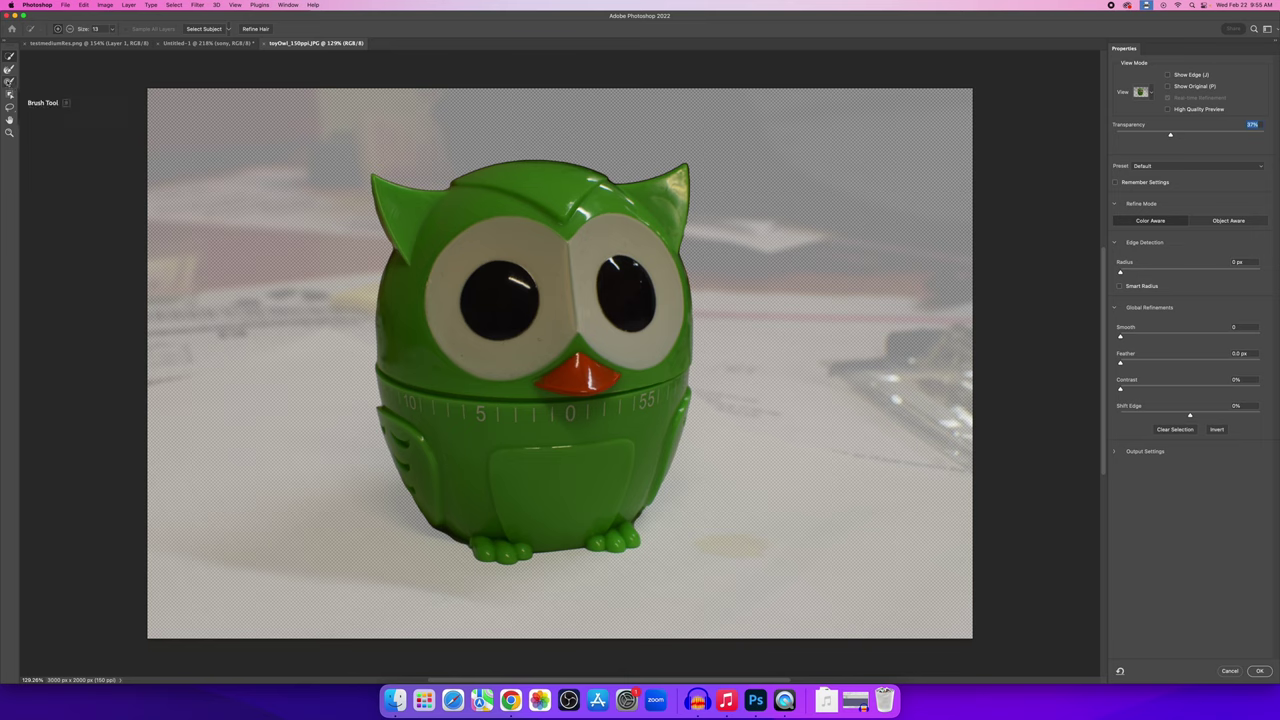
click(10, 82)
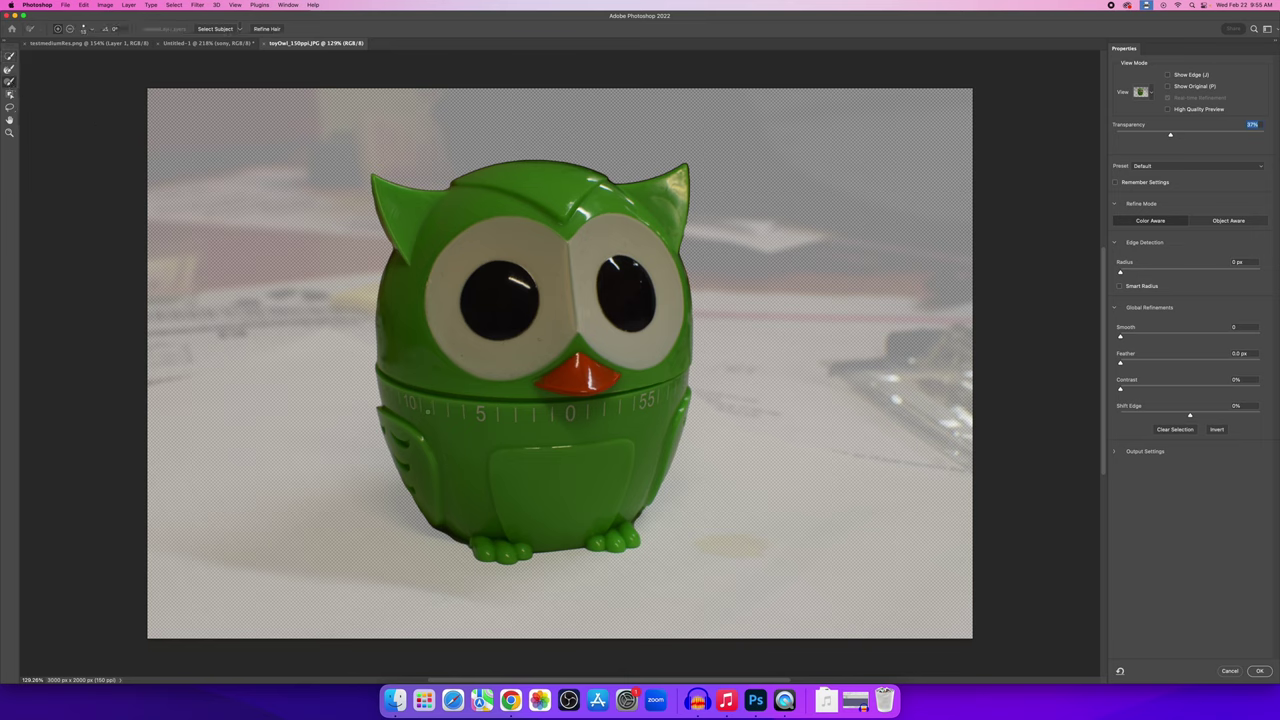
scroll(465, 544, up, 5)
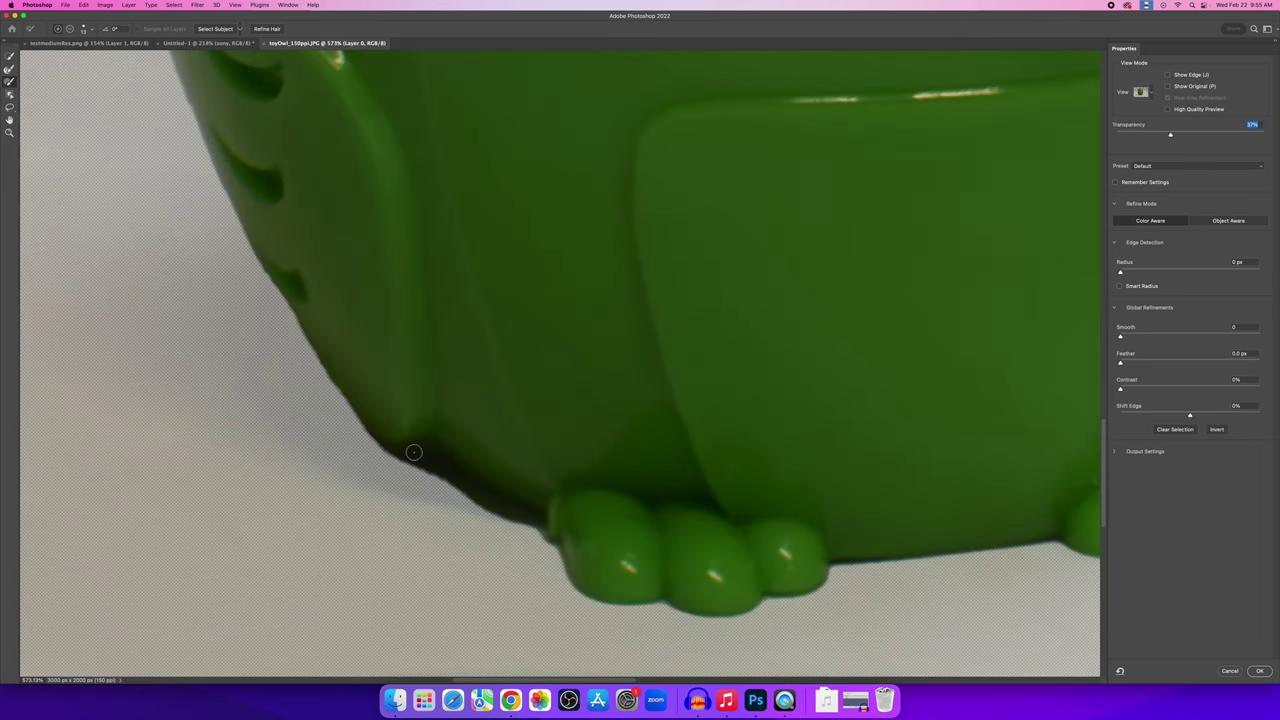
scroll(455, 484, down, 5)
scroll(480, 479, up, 2)
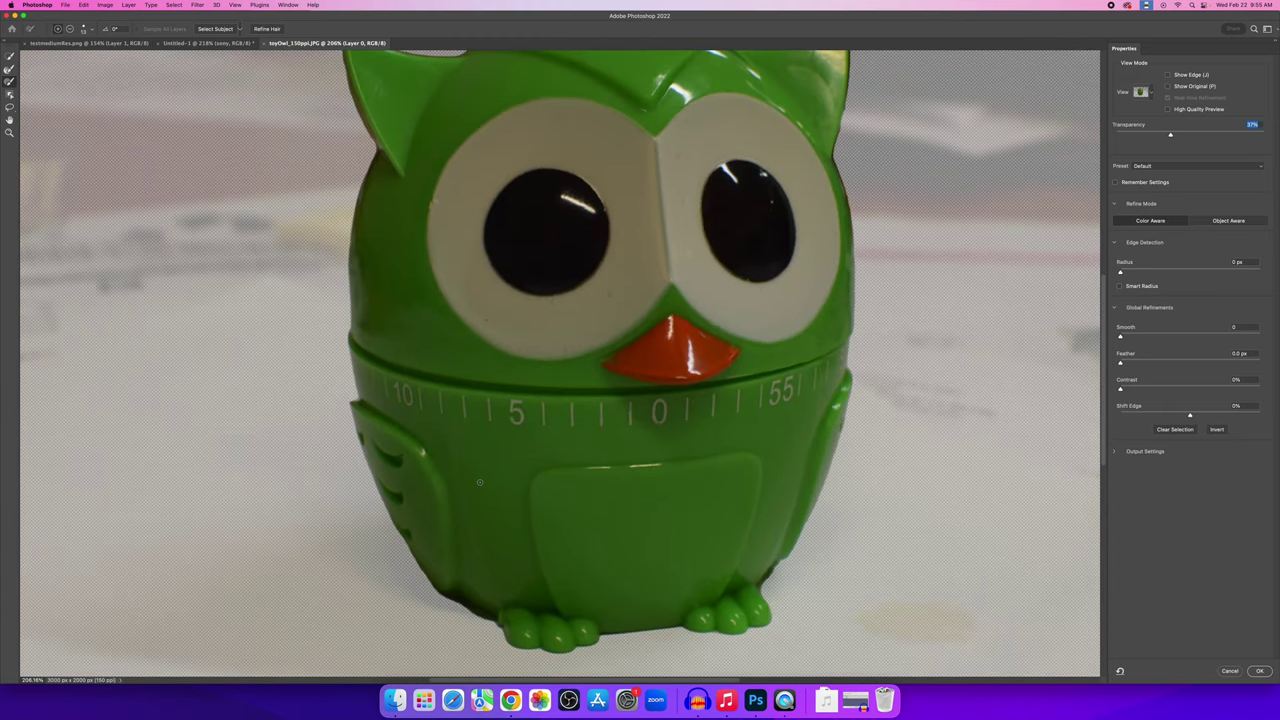
scroll(480, 482, down, 2)
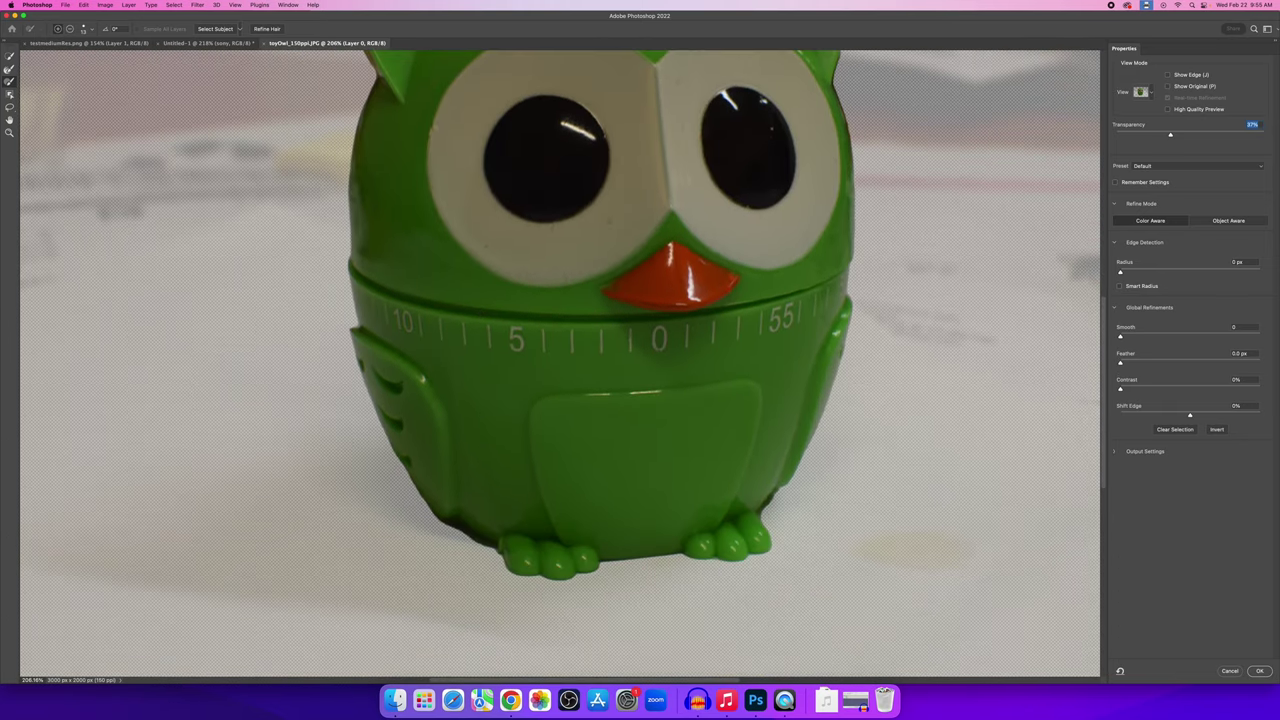
scroll(450, 490, up, 6)
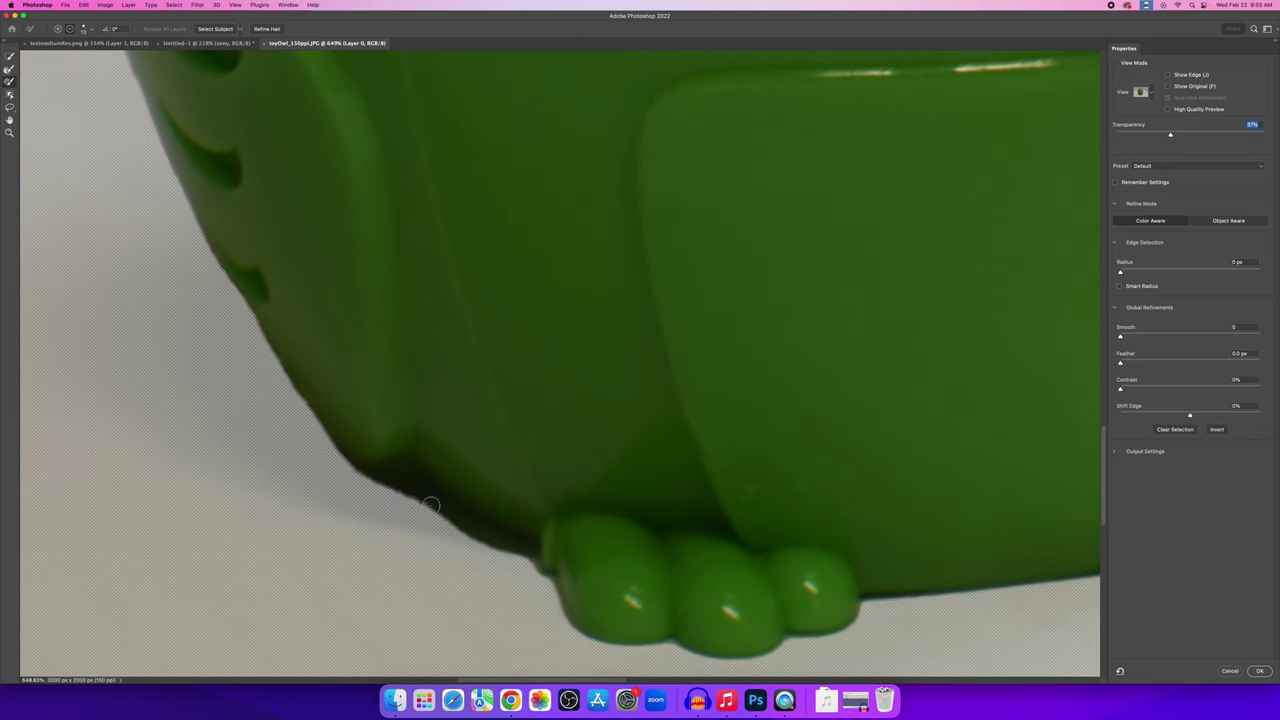
drag(398, 488, 522, 553)
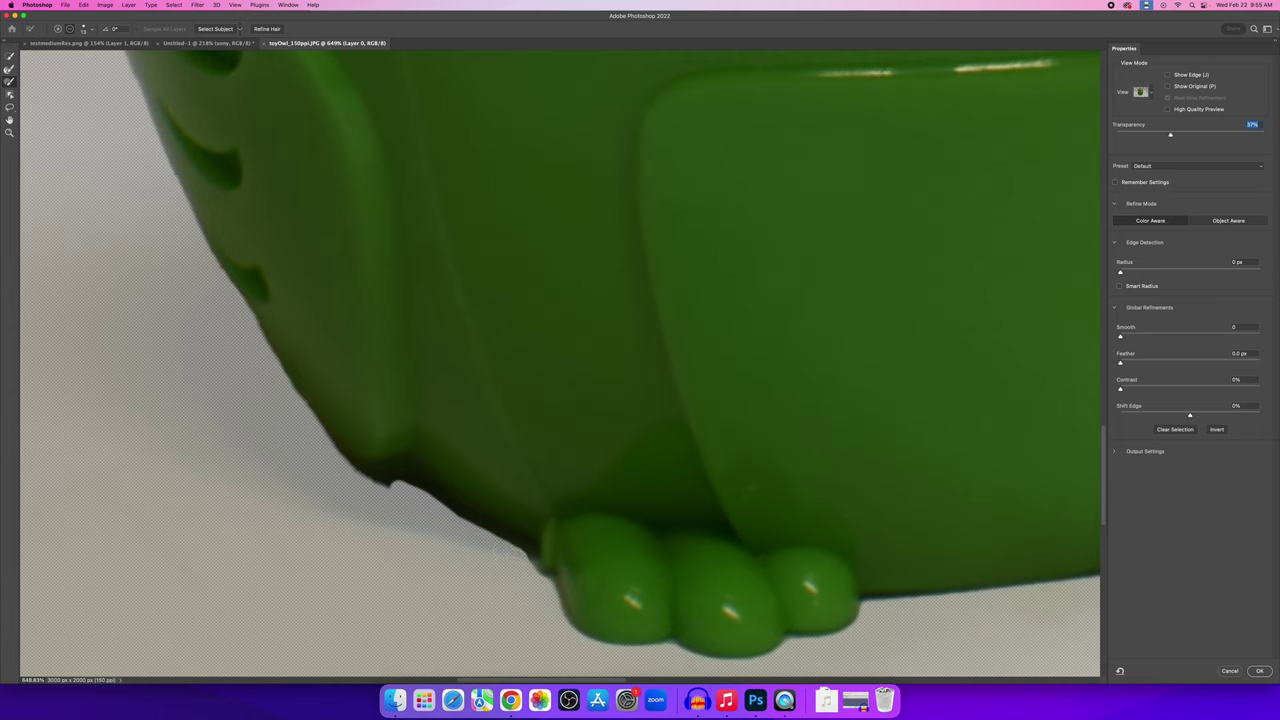
drag(393, 490, 382, 483)
Fit the view and pan around to inspect the owl's left head edge.
key(super+0)
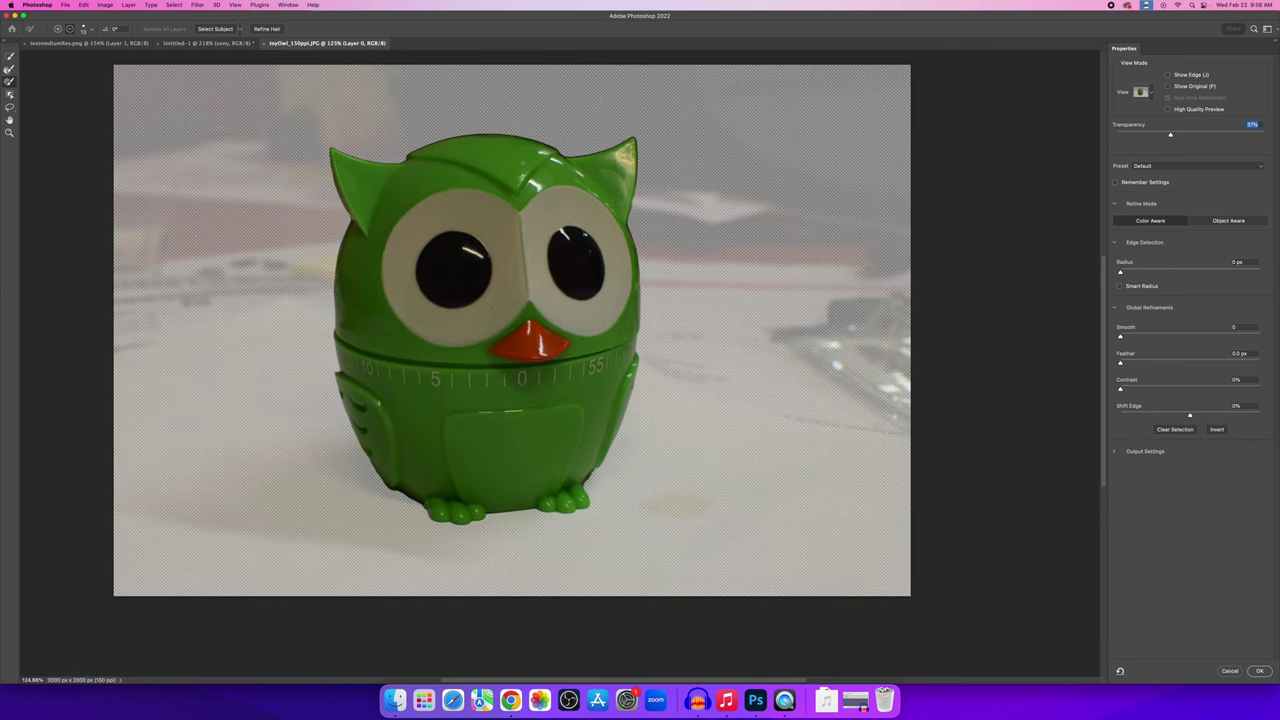
scroll(558, 148, up, 10)
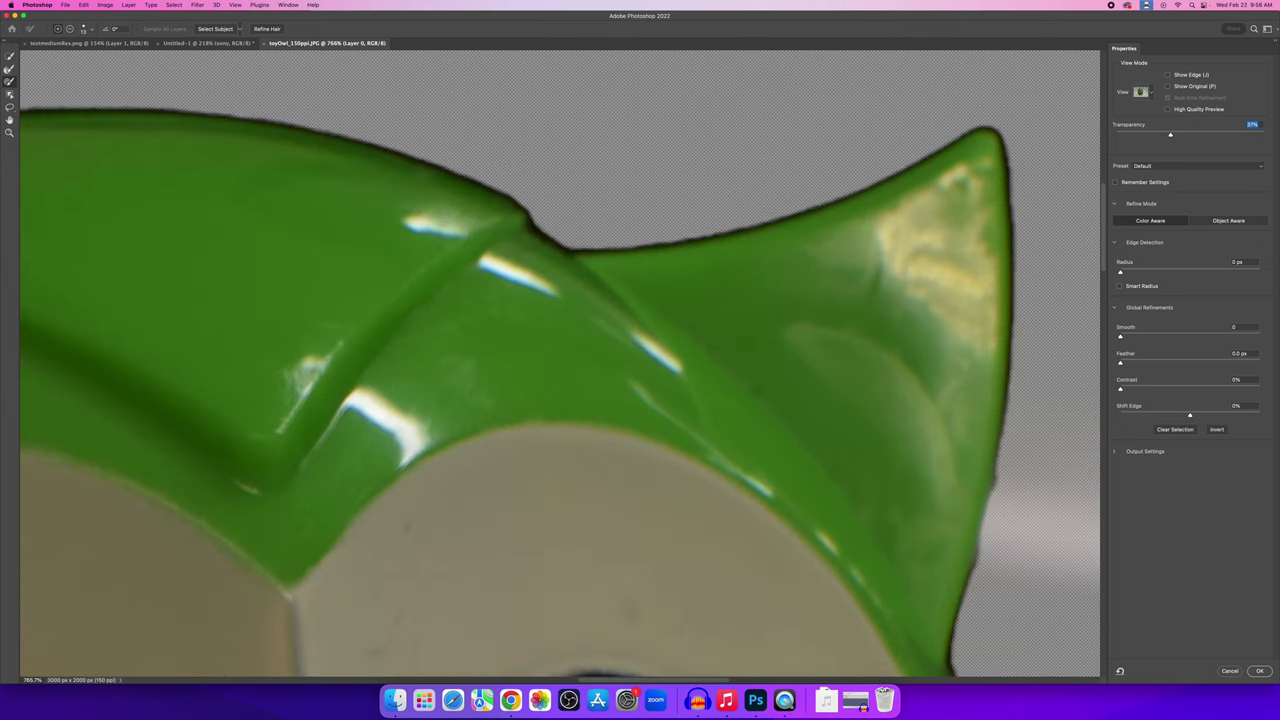
scroll(629, 247, down, 6)
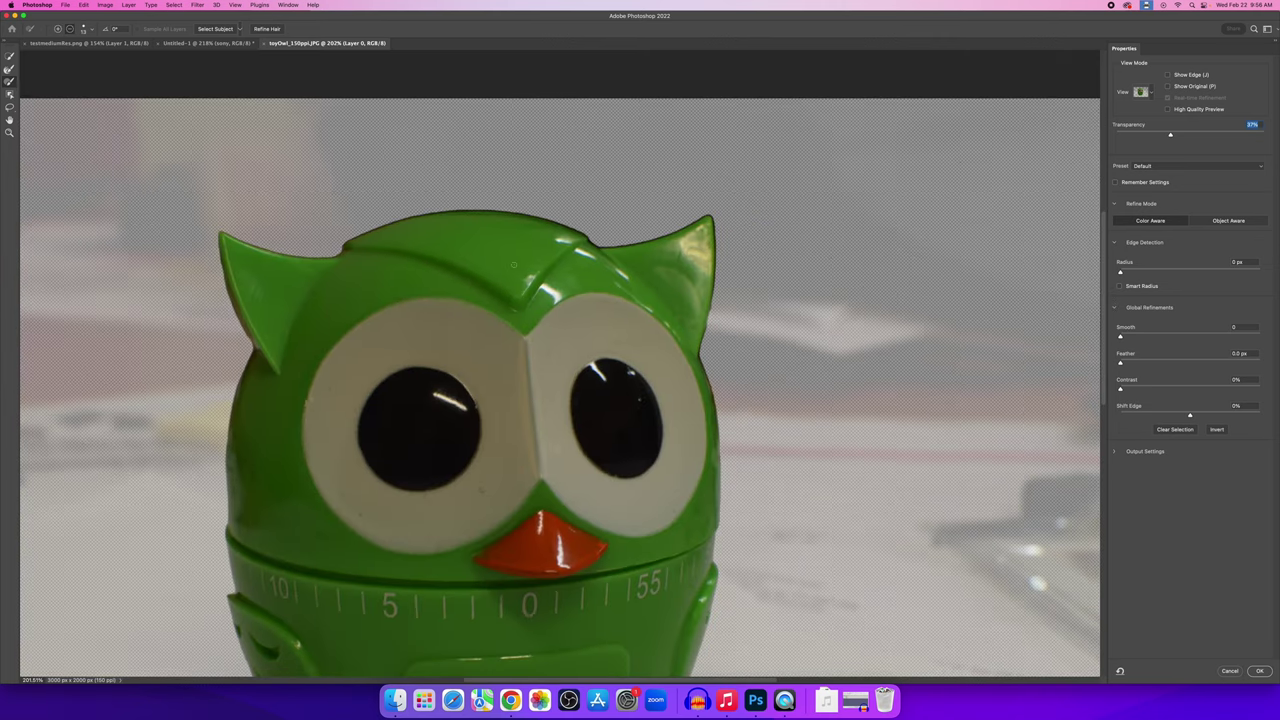
scroll(447, 287, down, 2)
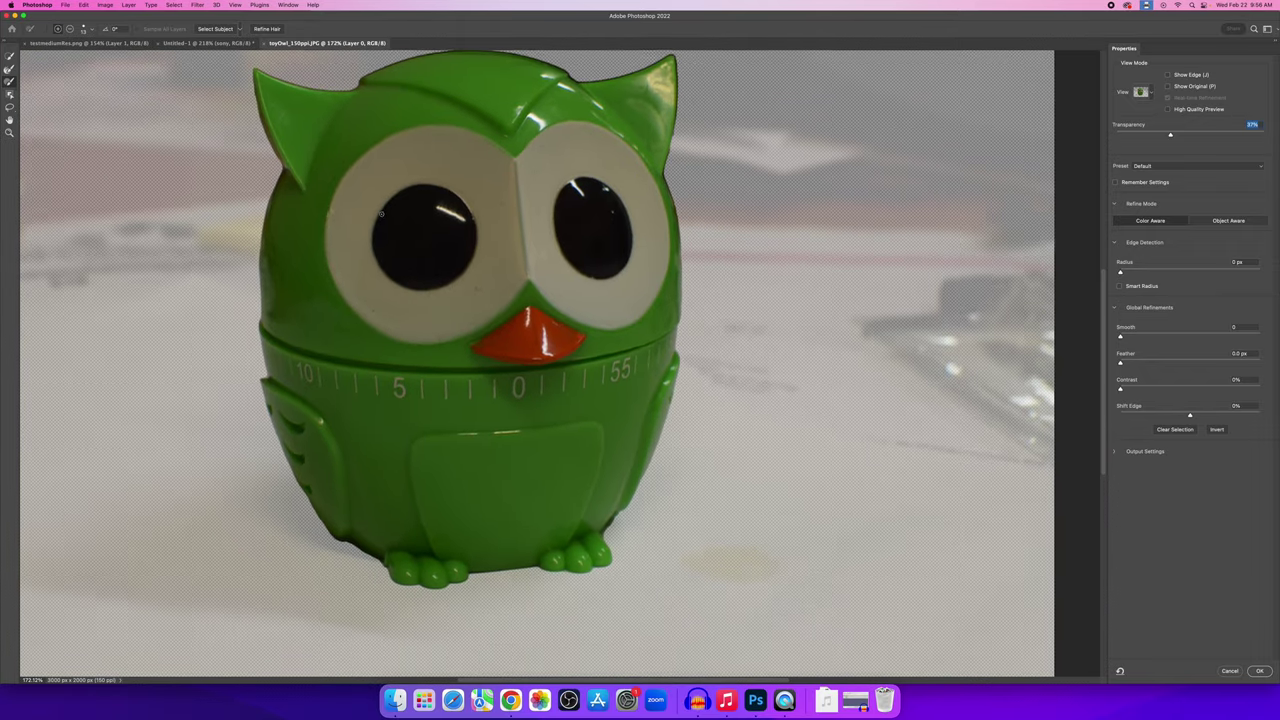
scroll(306, 279, up, 2)
scroll(306, 279, up, 3)
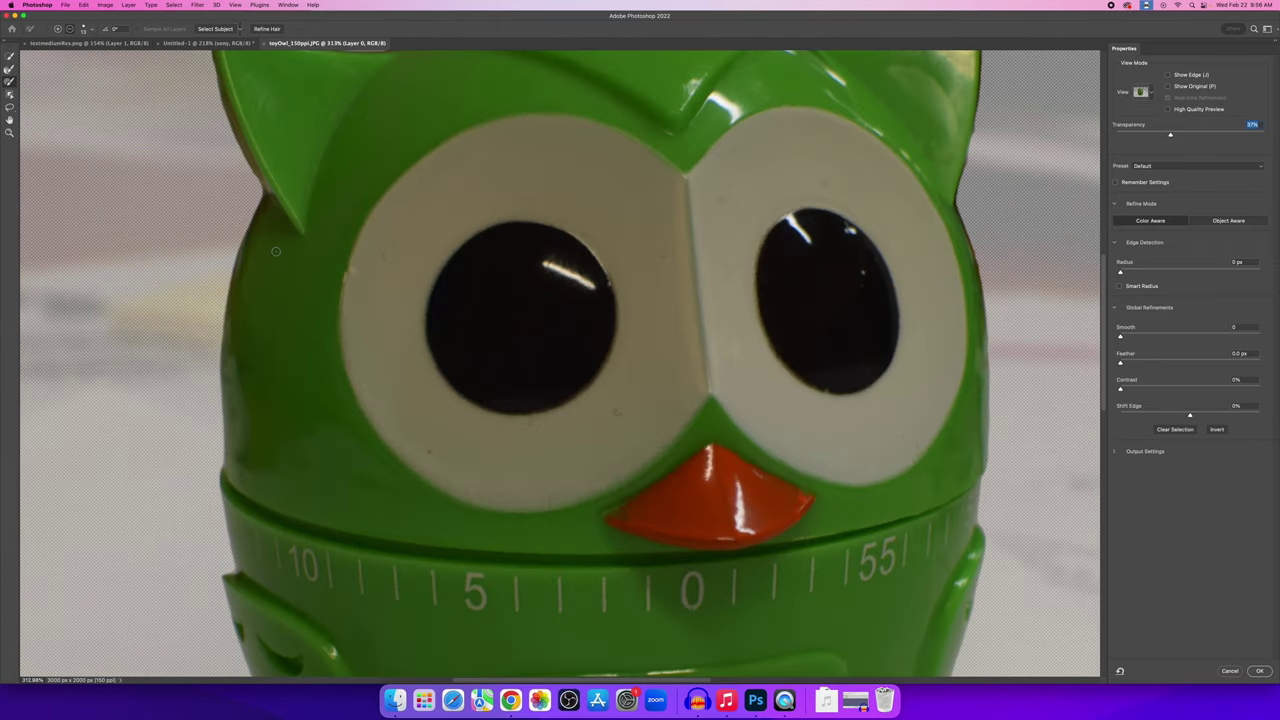
scroll(306, 279, up, 4)
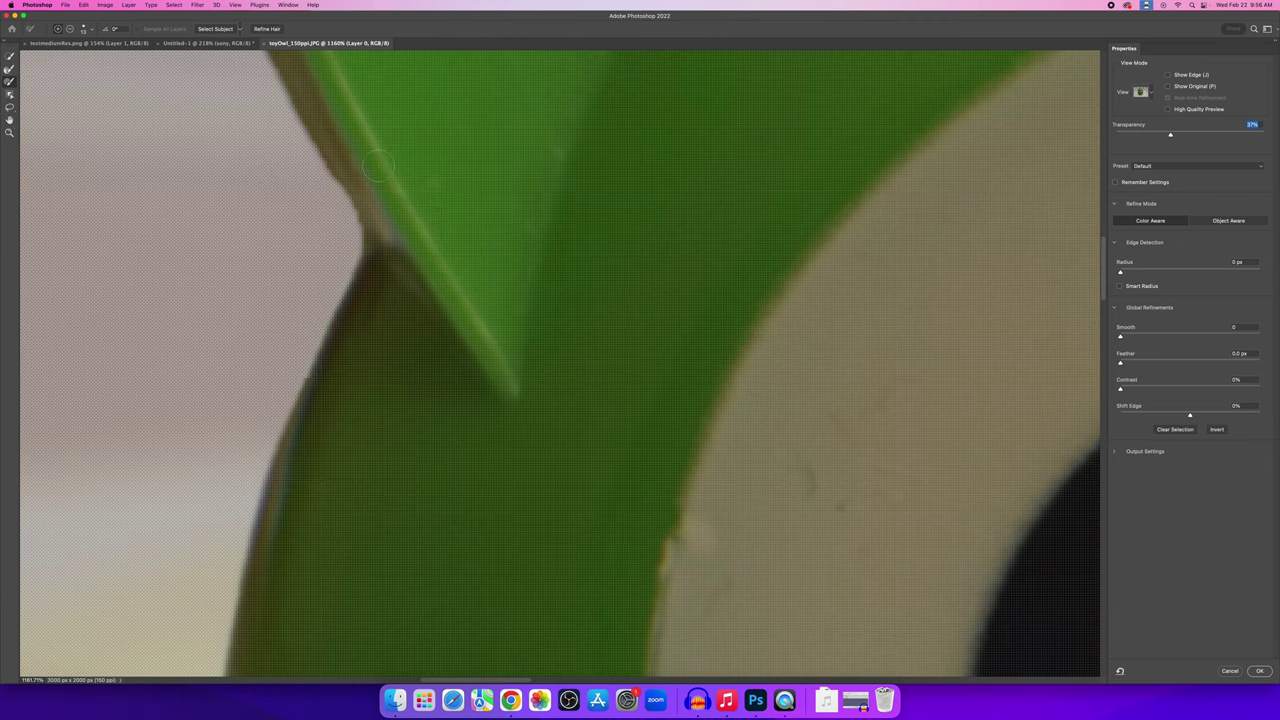
drag(383, 166, 454, 343)
mouse_move(400, 200)
mouse_down()
mouse_move(466, 400)
mouse_move(469, 357)
mouse_move(491, 400)
mouse_move(480, 303)
mouse_up()
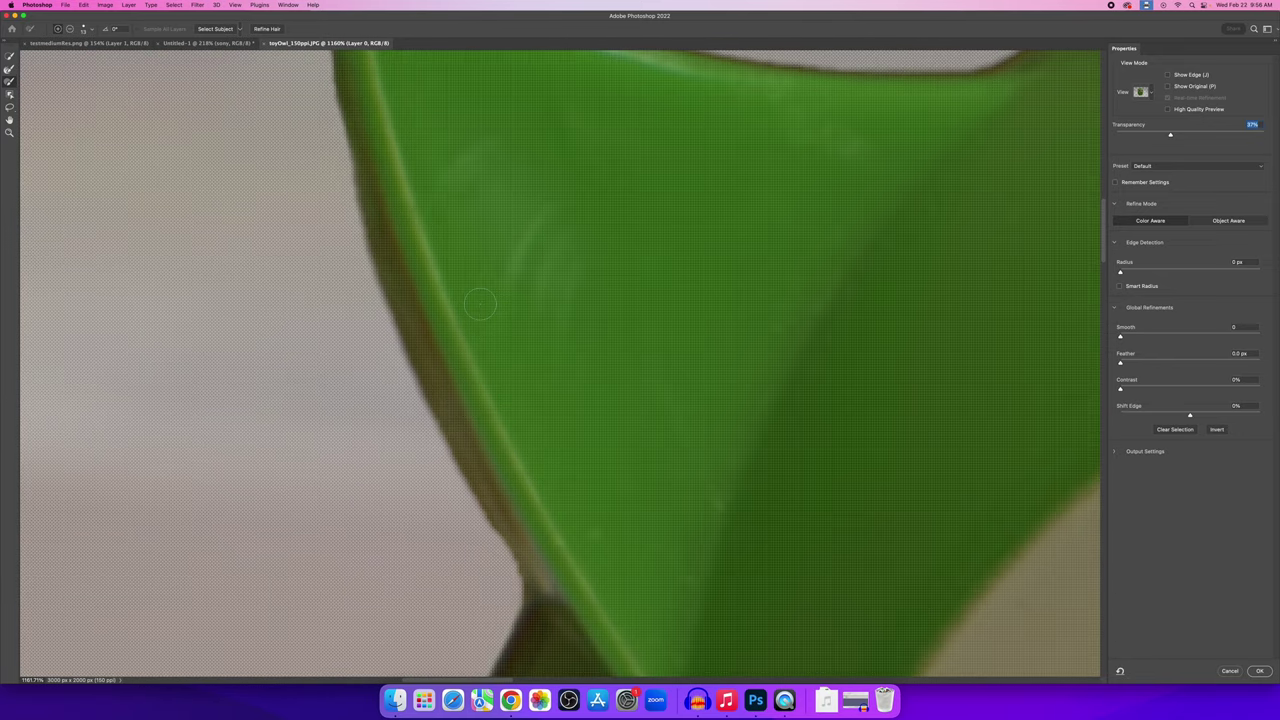
scroll(480, 303, down, 6)
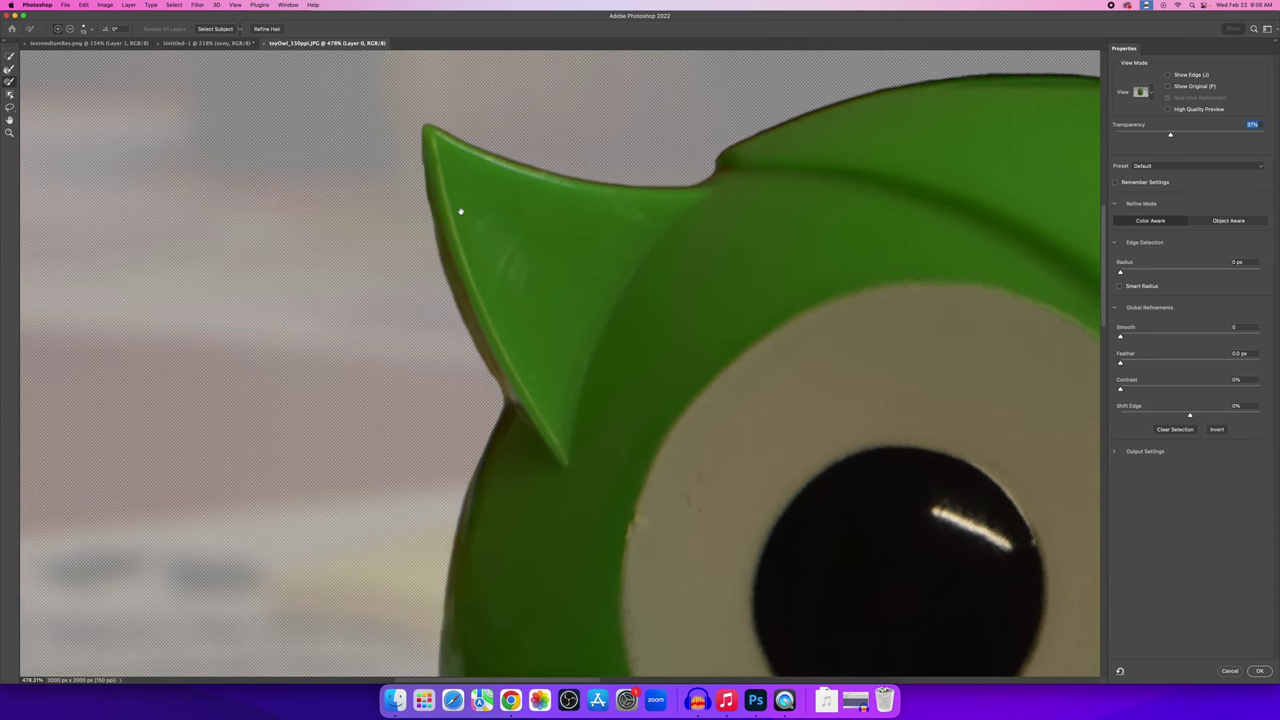
scroll(461, 262, up, 1)
scroll(461, 262, up, 1)
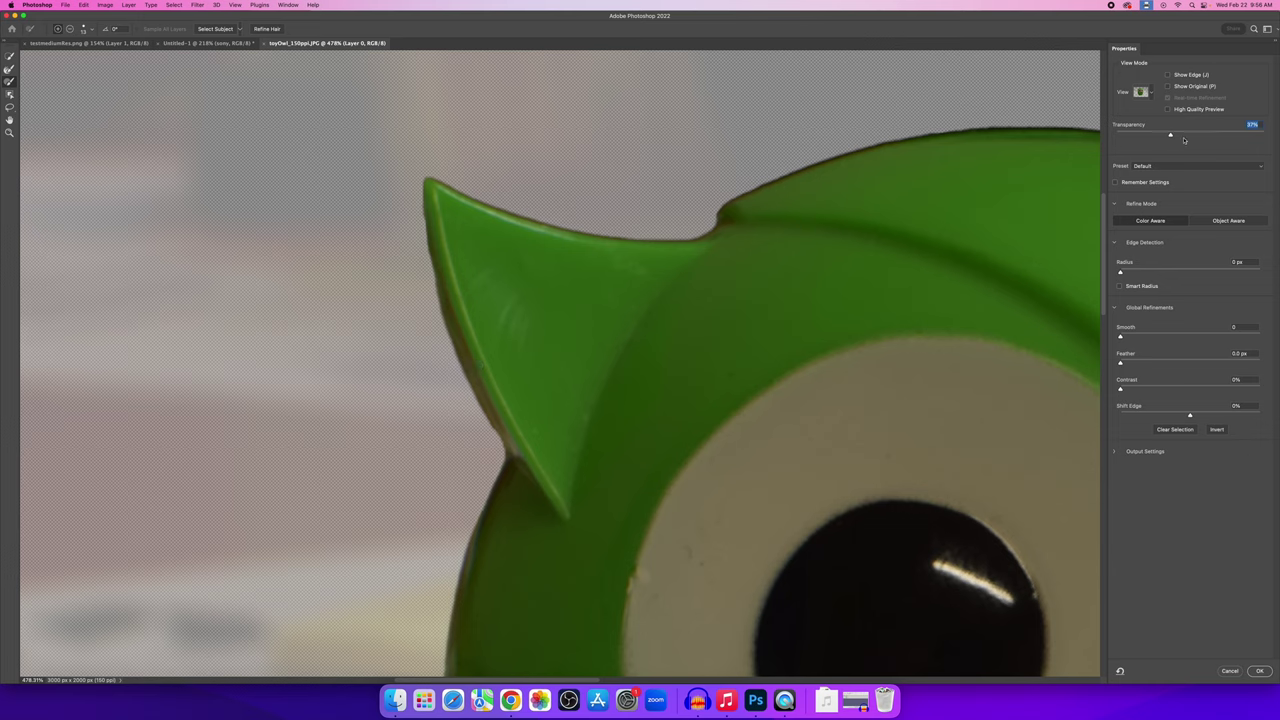
Set the overlay transparency to about 31% and zoom the owl to fill the canvas.
drag(1183, 139, 1170, 113)
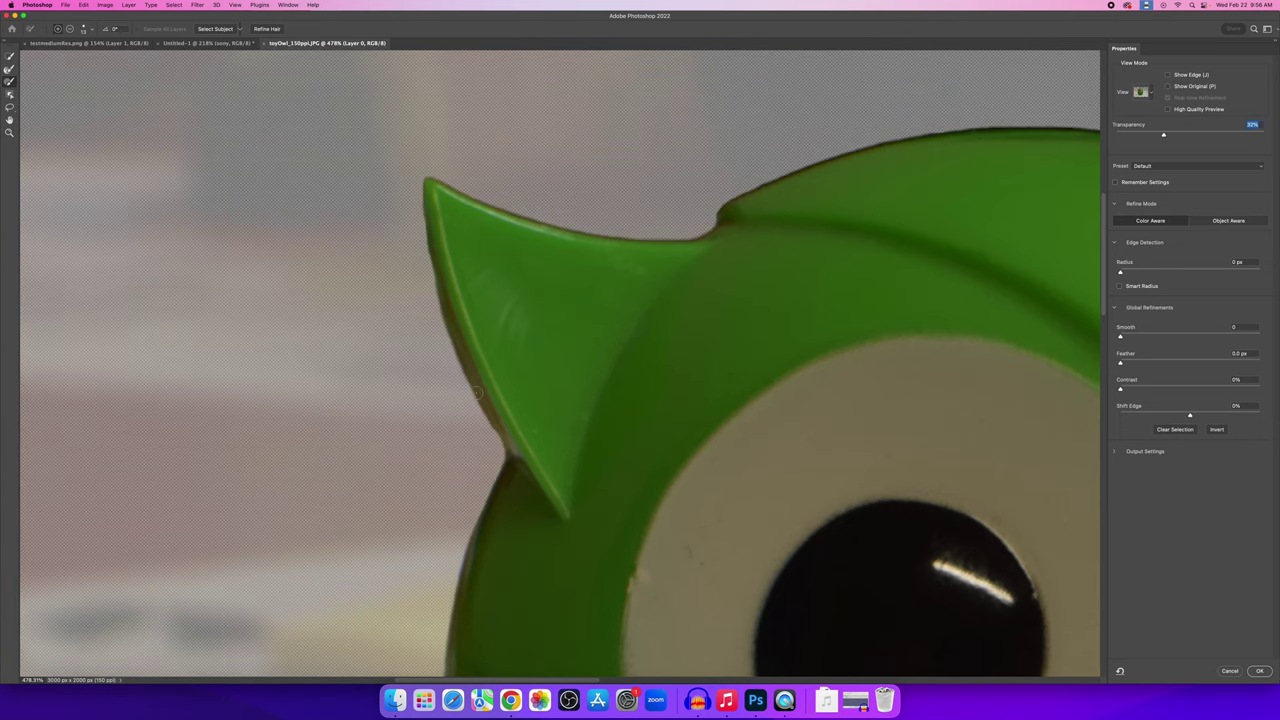
mouse_move(1164, 135)
mouse_down()
mouse_move(1190, 134)
mouse_move(1161, 134)
mouse_up()
key(super+0)
key(super+plus)
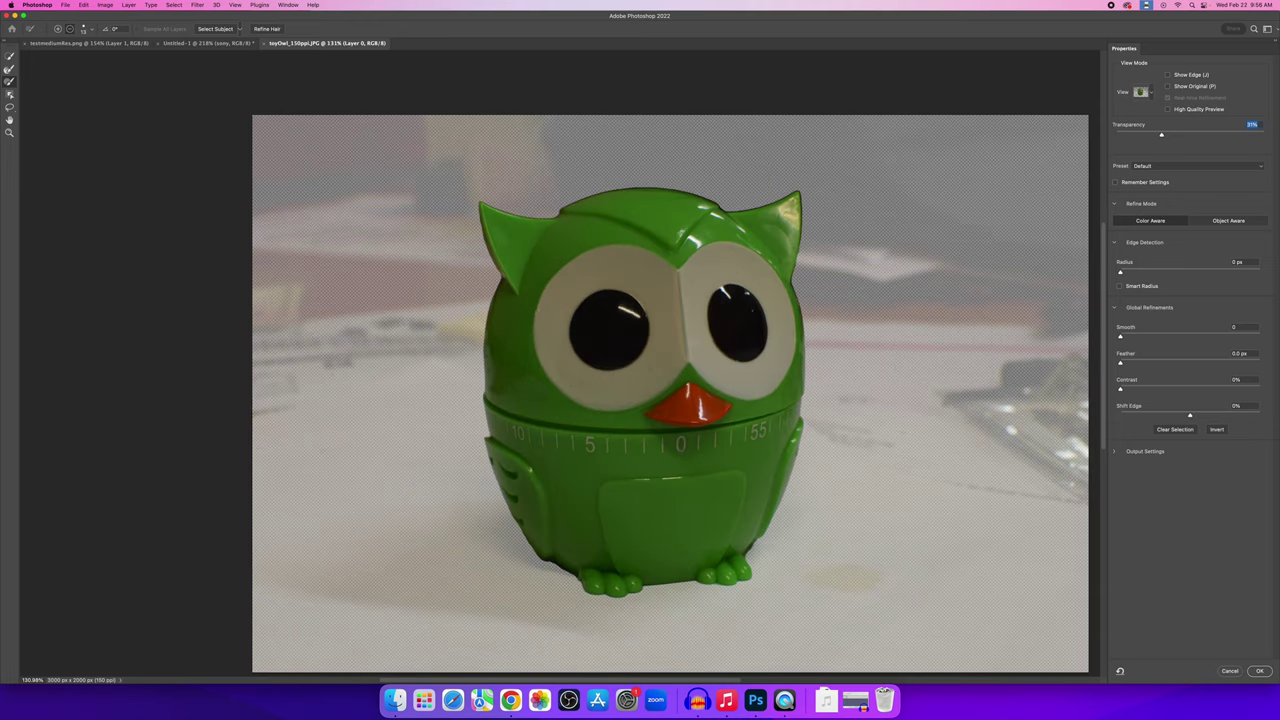
Test the Shift Edge slider both ways and leave it at -100%.
scroll(670, 390, up, 1)
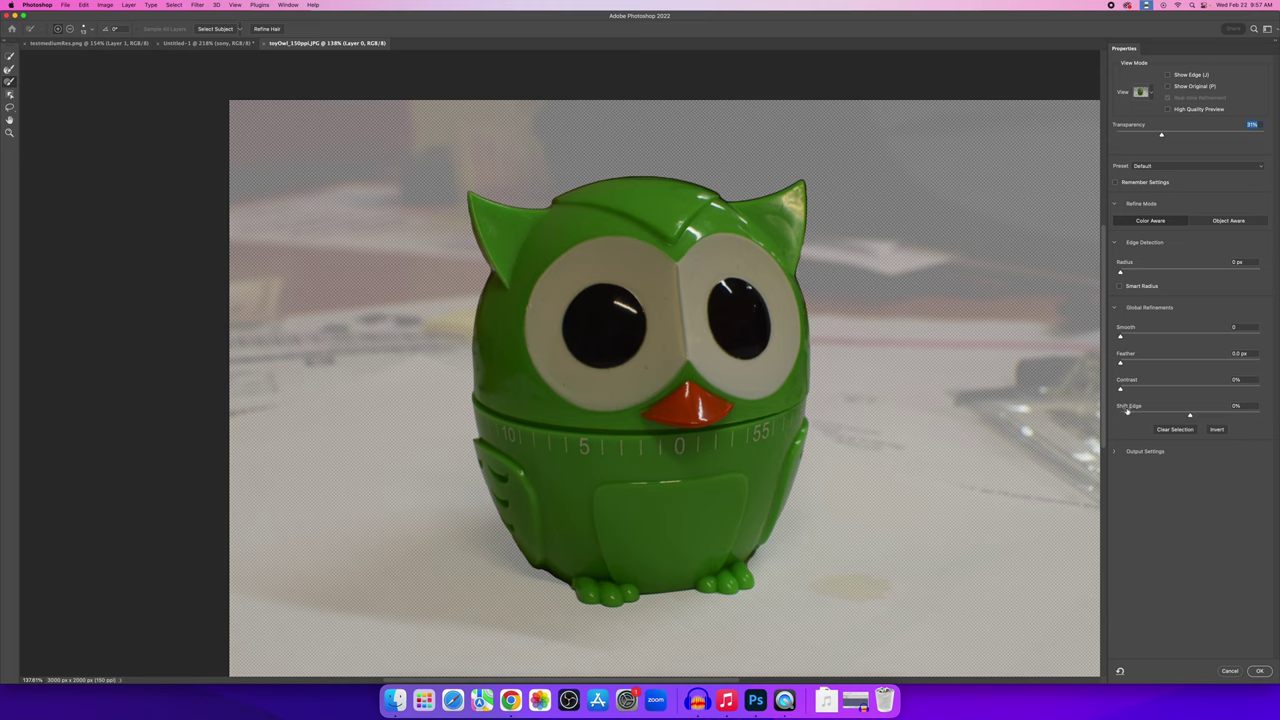
drag(1191, 416, 1111, 420)
drag(1121, 415, 1277, 416)
scroll(673, 170, up, 5)
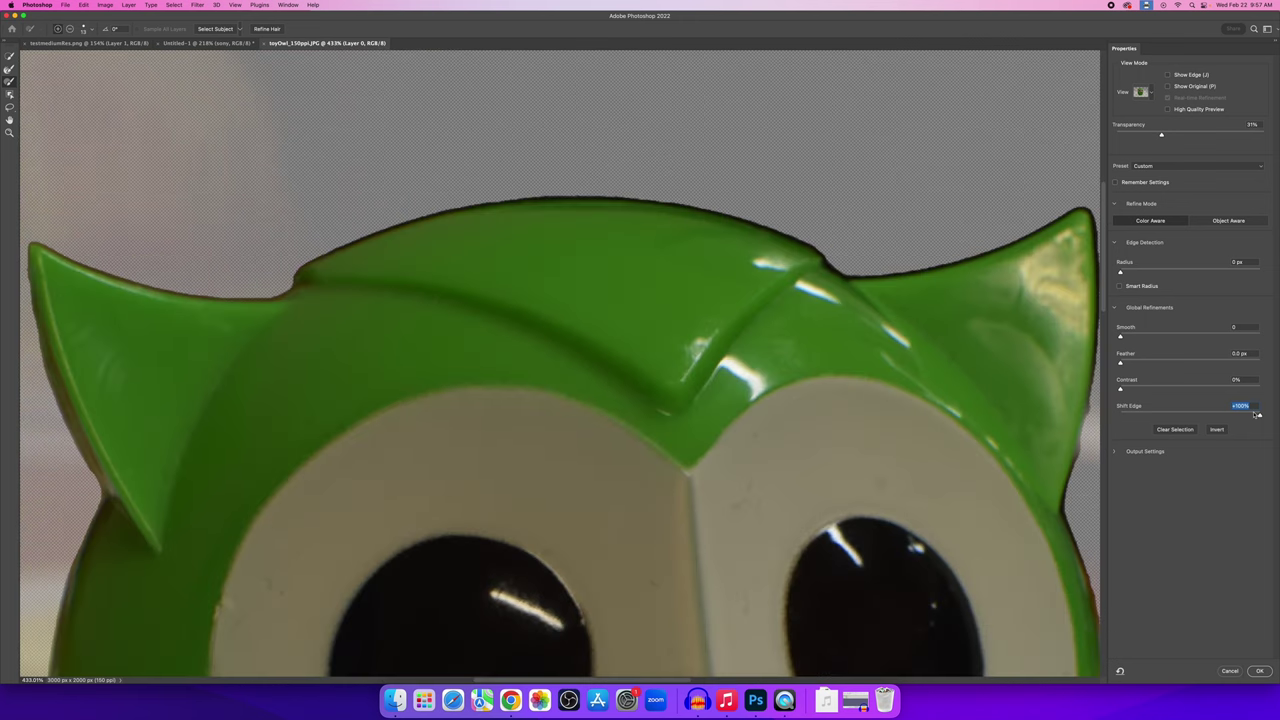
drag(1256, 414, 1113, 420)
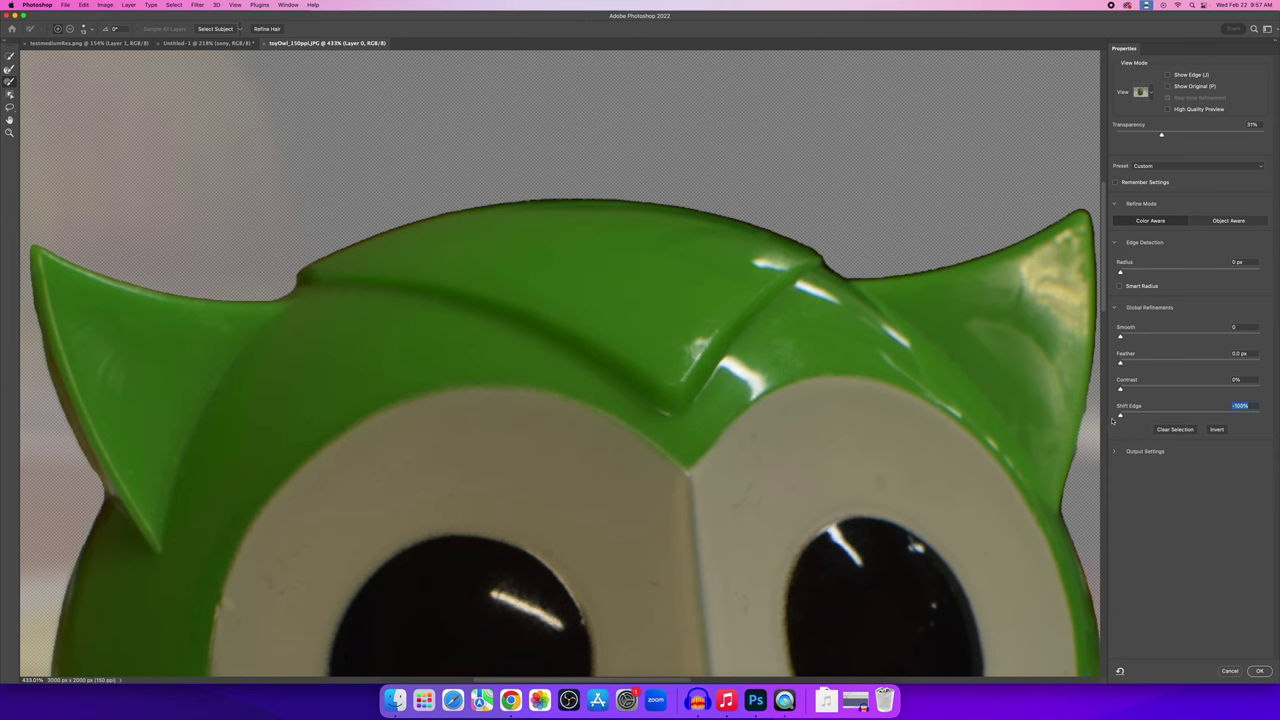
scroll(581, 201, up, 1)
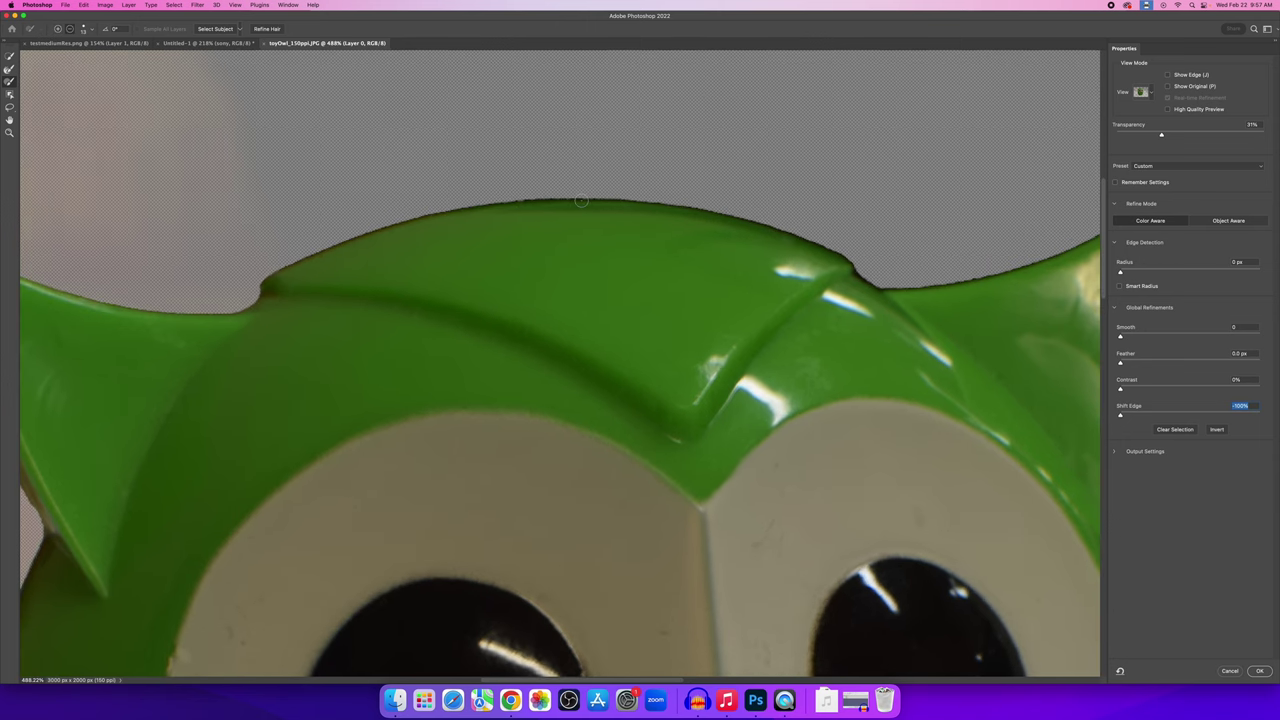
scroll(581, 201, up, 5)
scroll(583, 200, down, 8)
scroll(587, 199, up, 4)
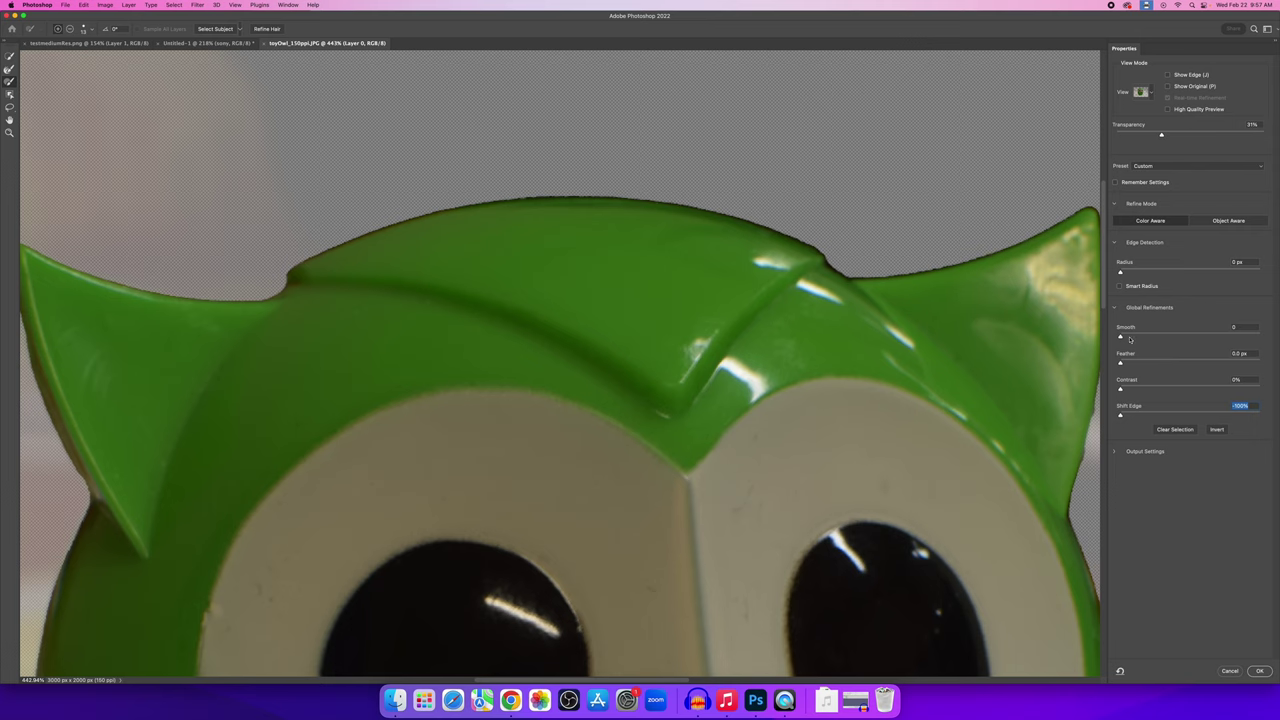
Set Smooth to 100 and zoom out to check the whole owl.
click(1234, 328)
text(100)
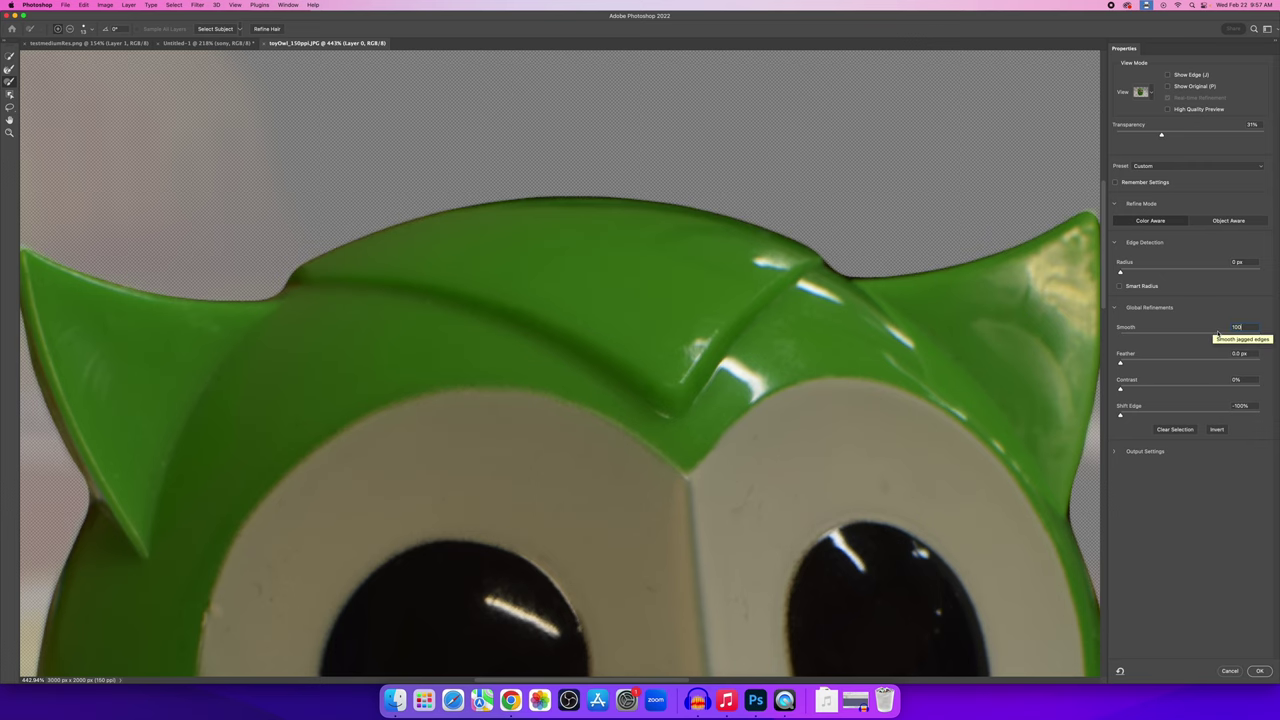
key(Tab)
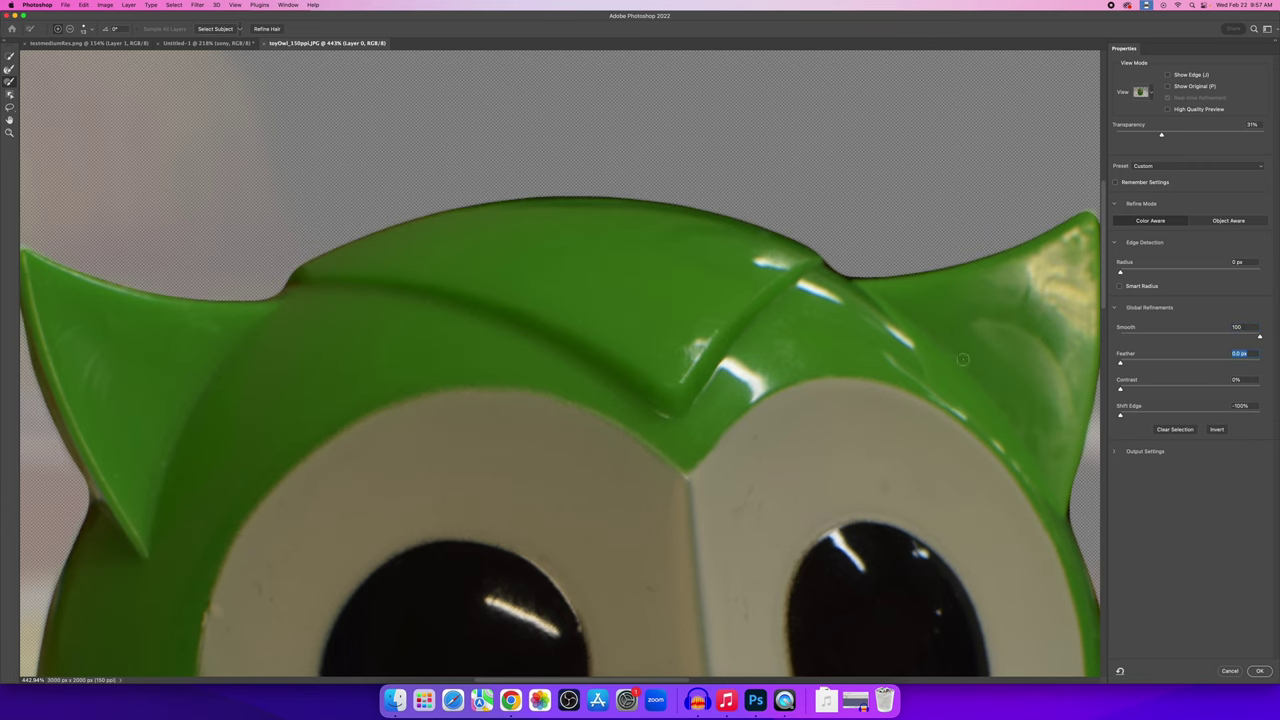
scroll(814, 364, down, 10)
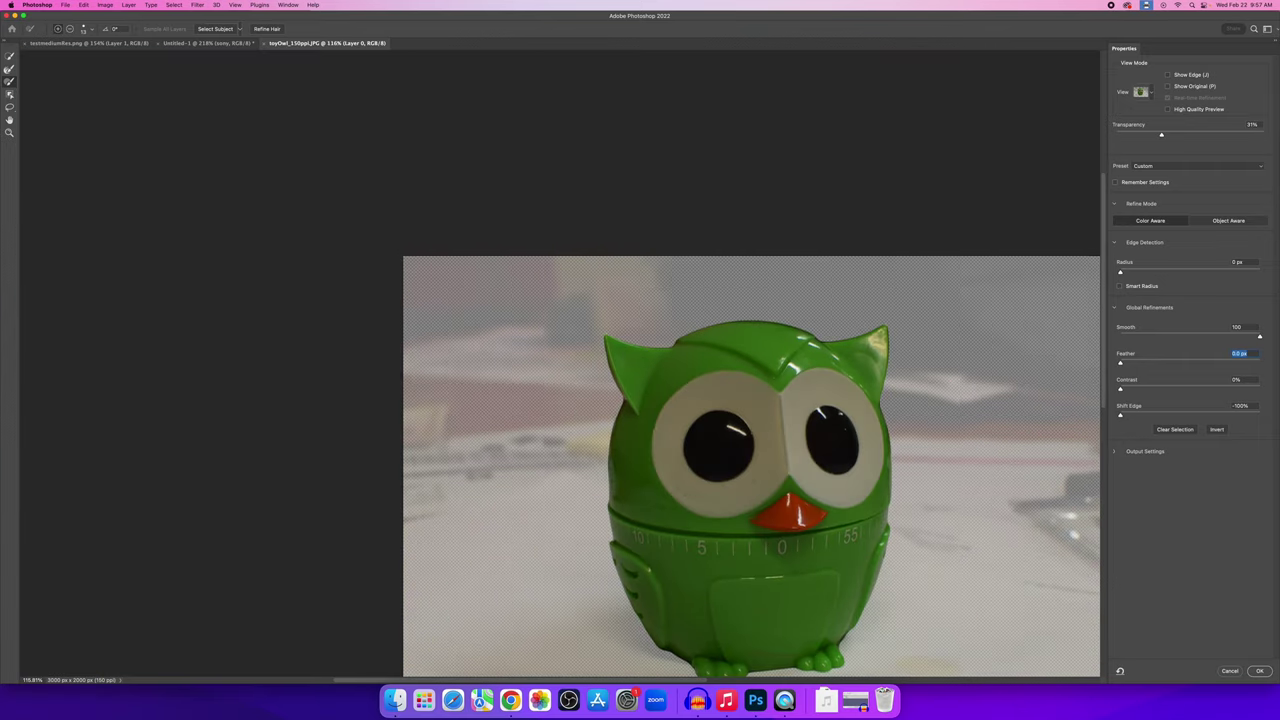
scroll(828, 417, up, 3)
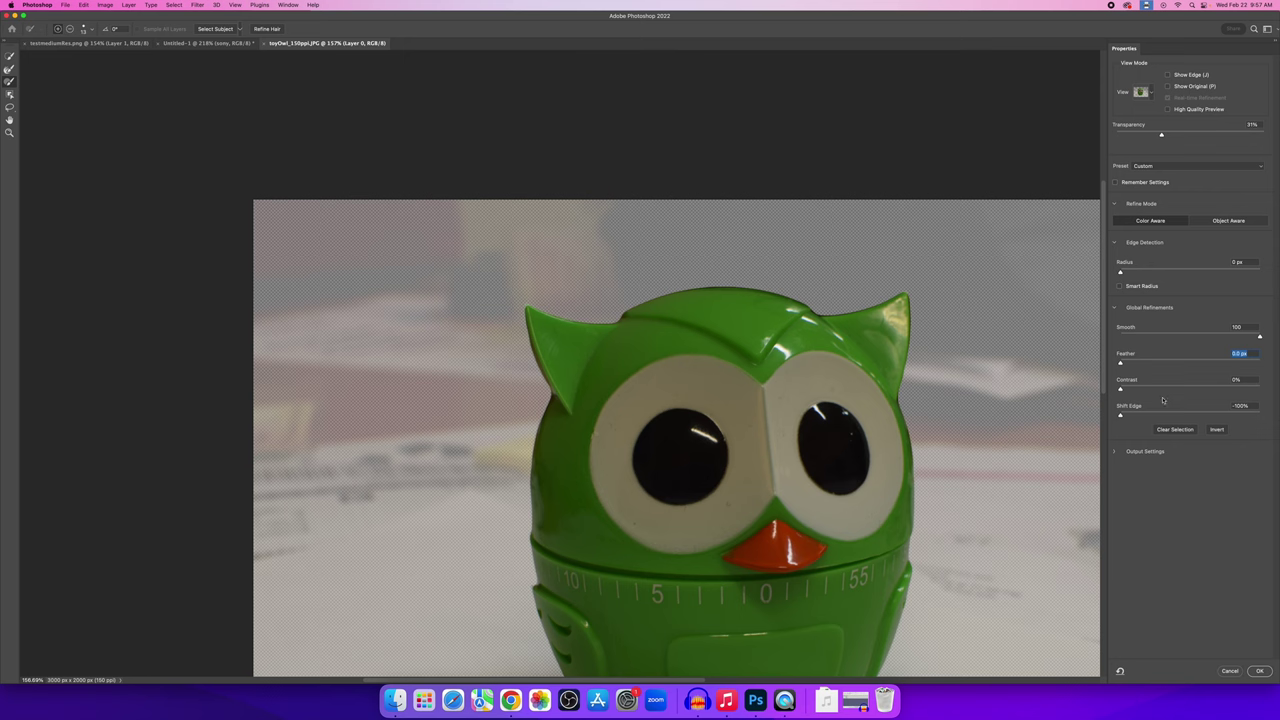
click(1246, 406)
scroll(820, 350, up, 5)
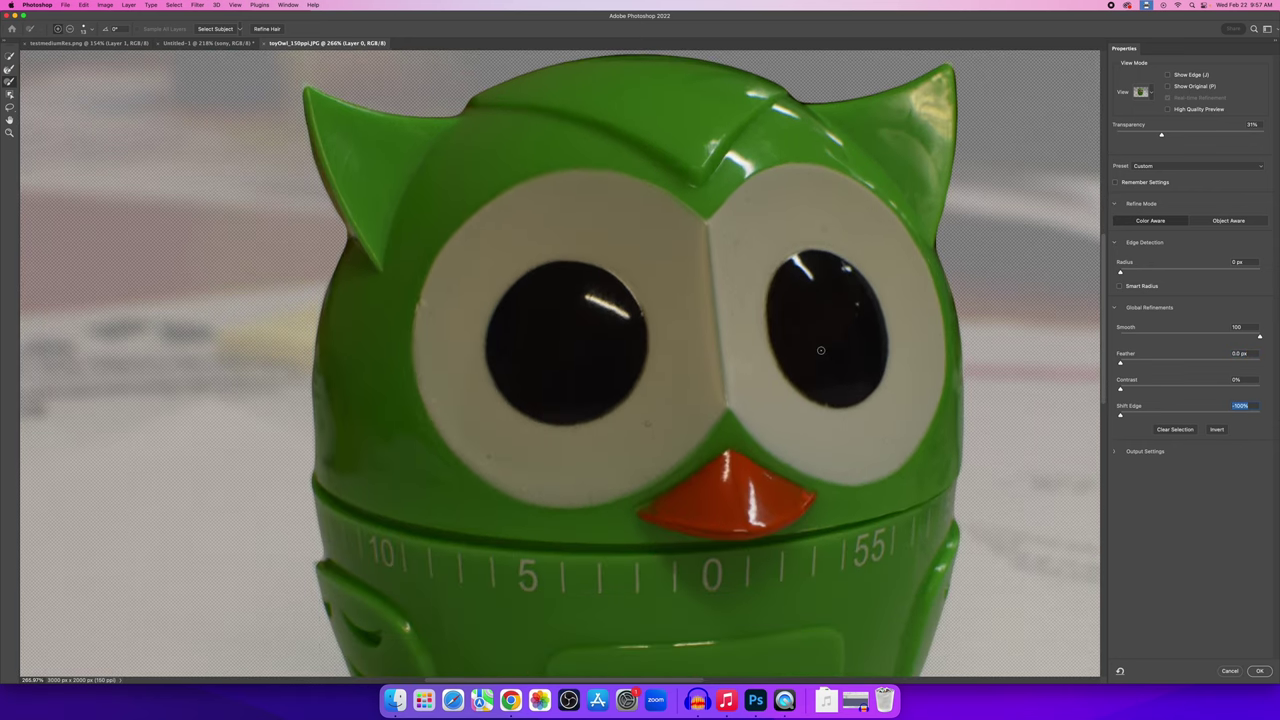
scroll(825, 340, up, 3)
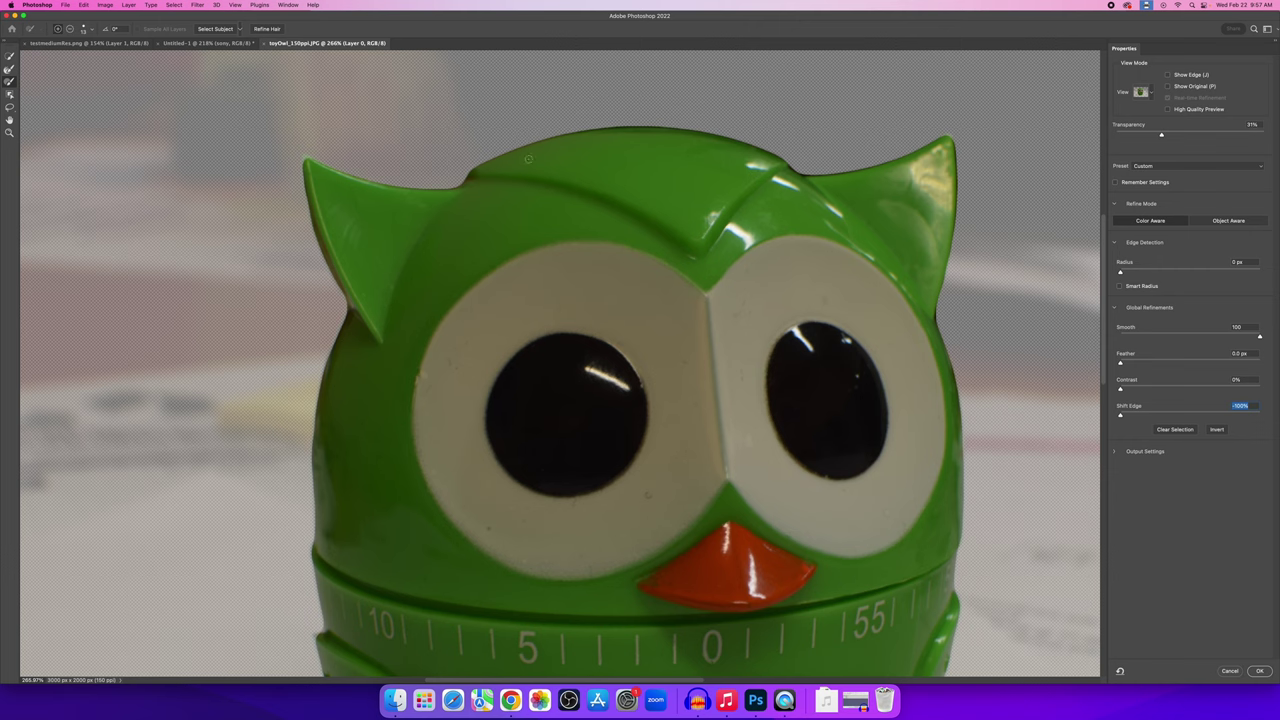
scroll(328, 410, down, 4)
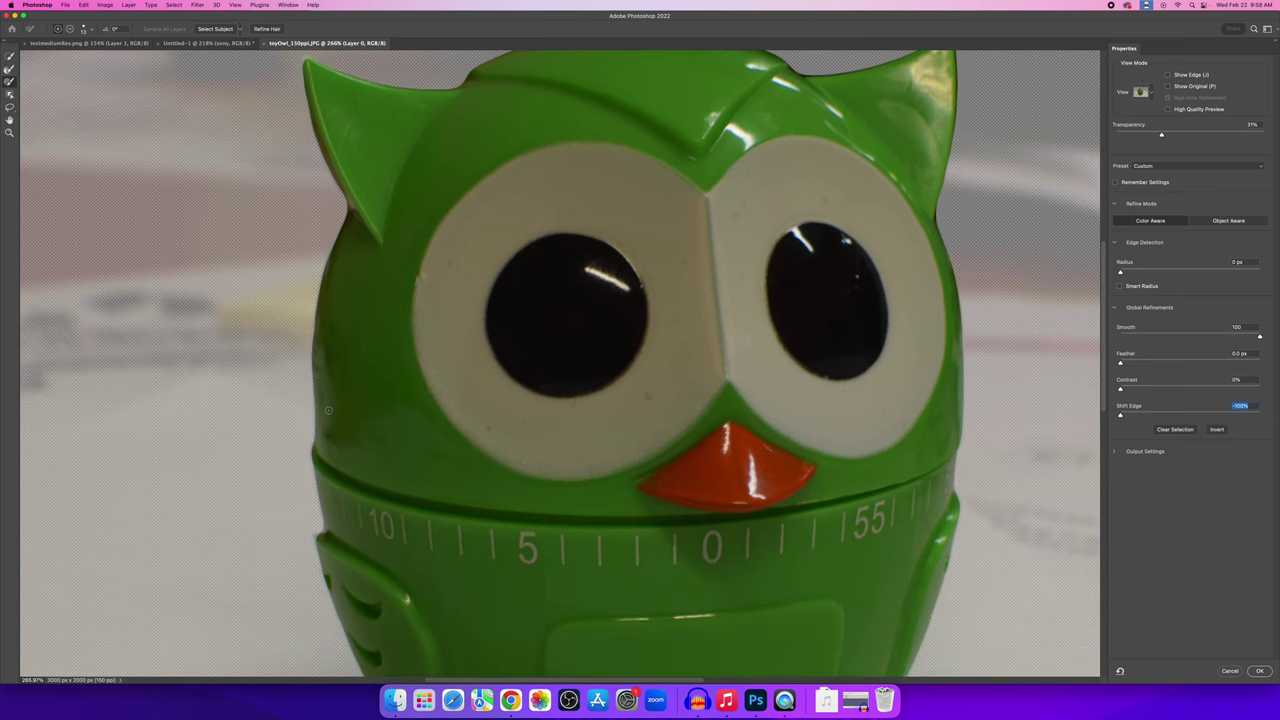
scroll(328, 410, down, 8)
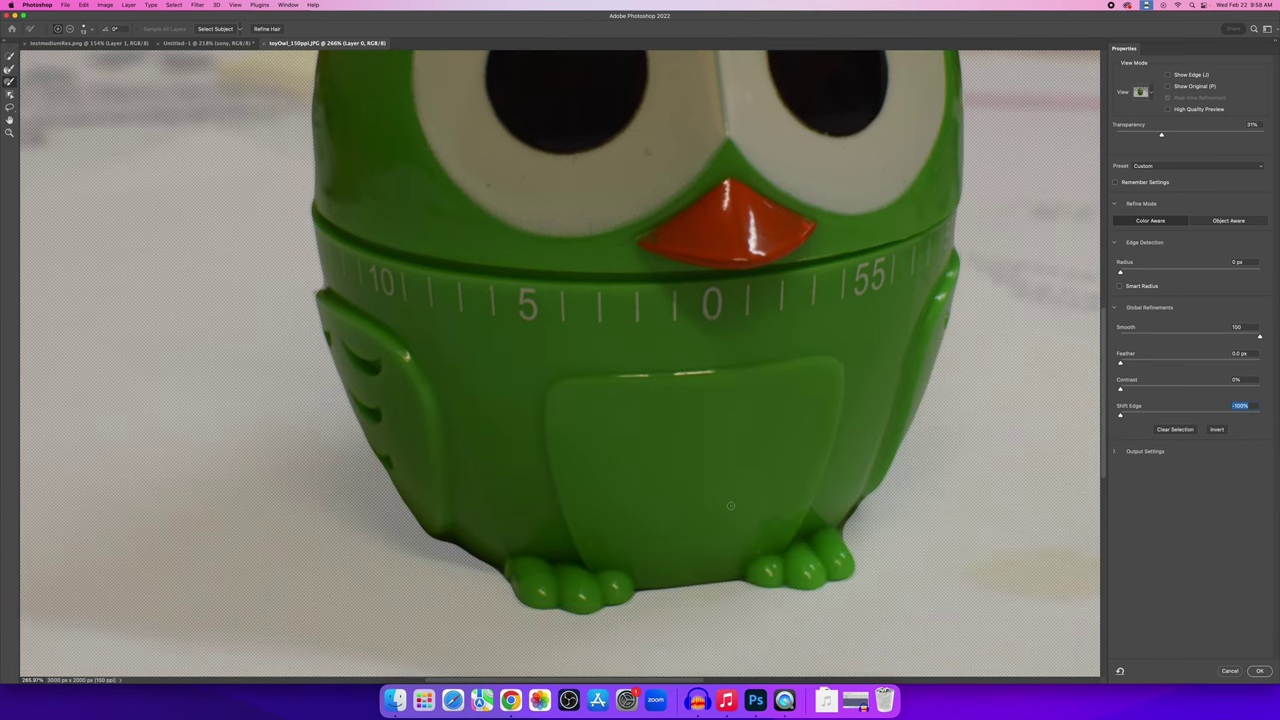
scroll(730, 505, up, 2)
scroll(730, 505, down, 8)
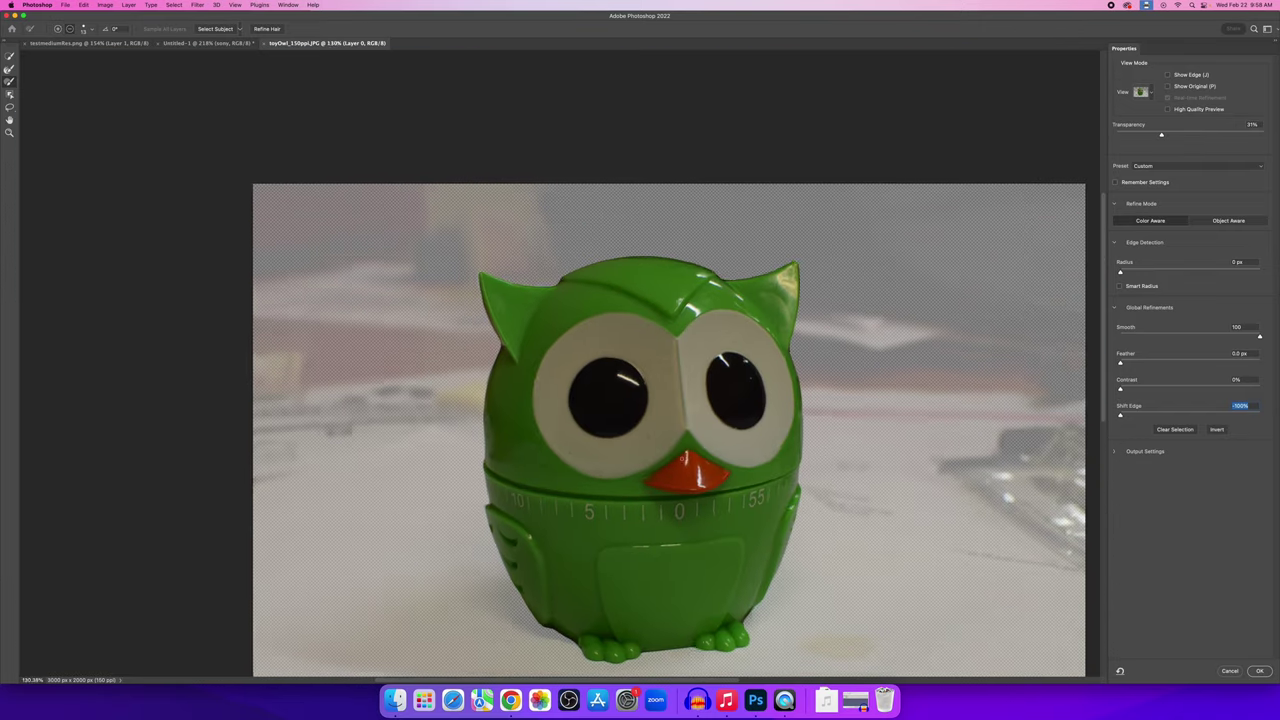
scroll(685, 458, up, 1)
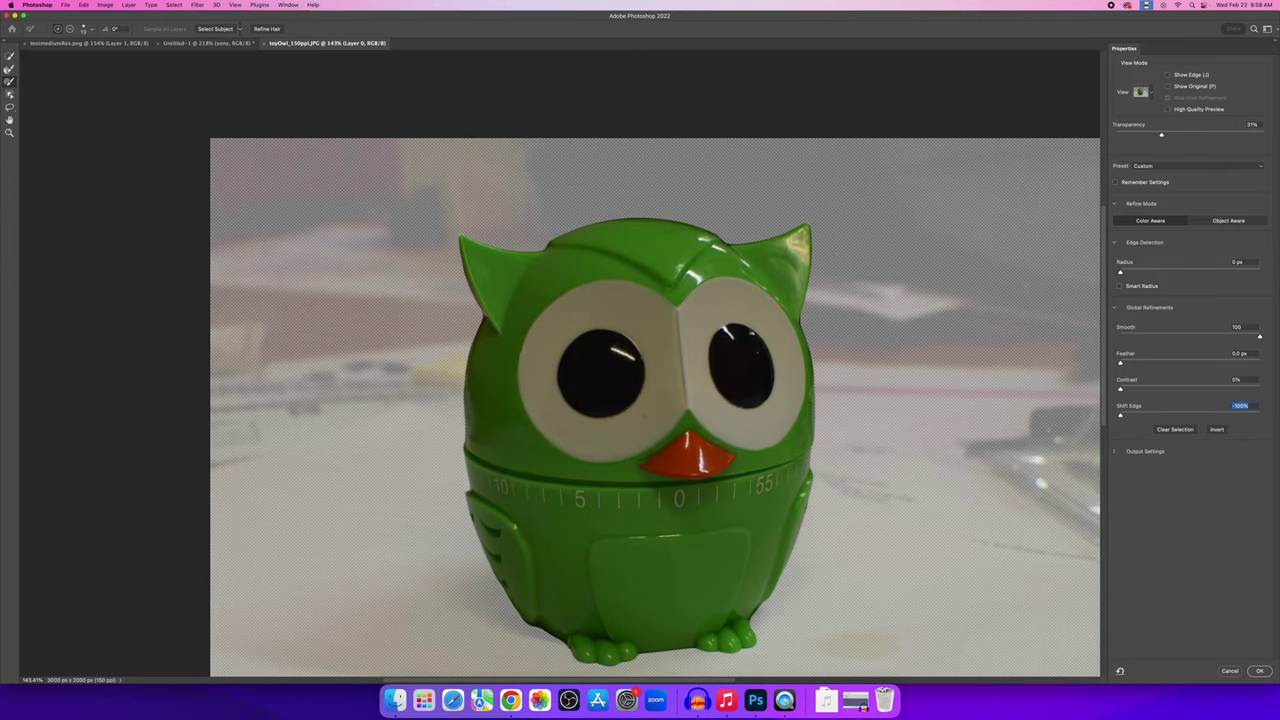
Output the refined owl selection to a New Layer with Layer Mask and apply it.
click(1116, 452)
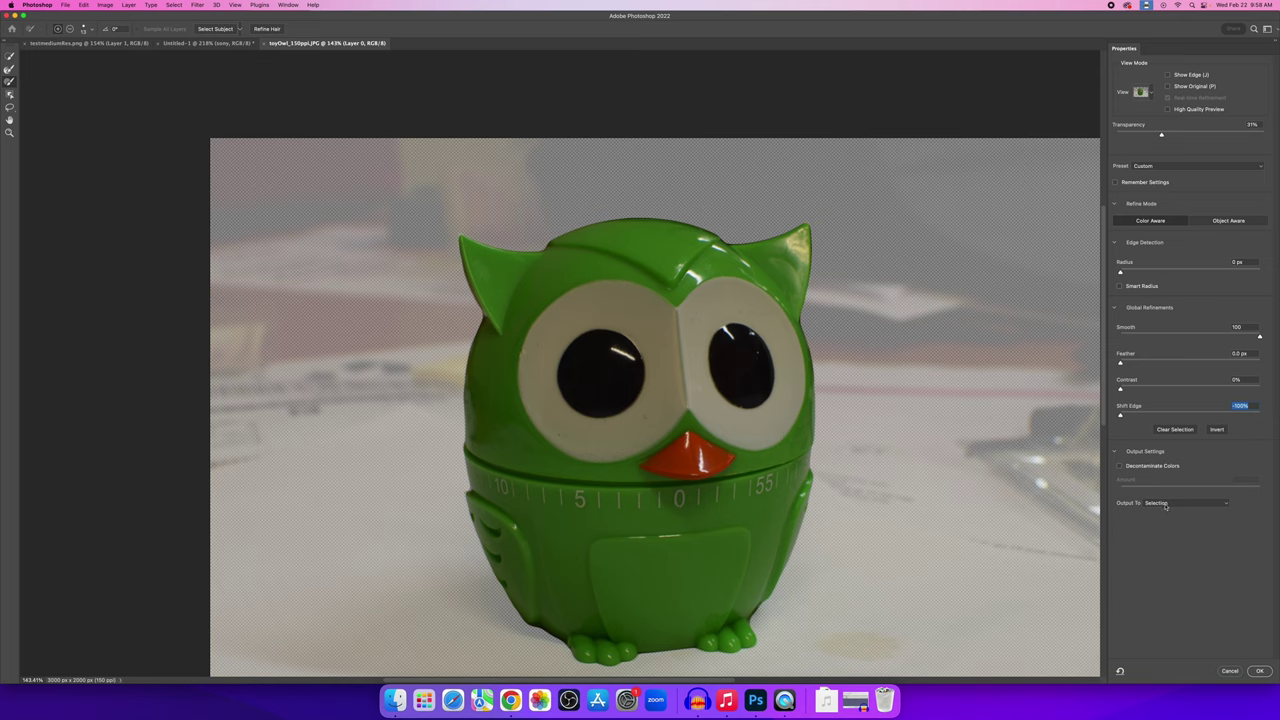
click(1164, 509)
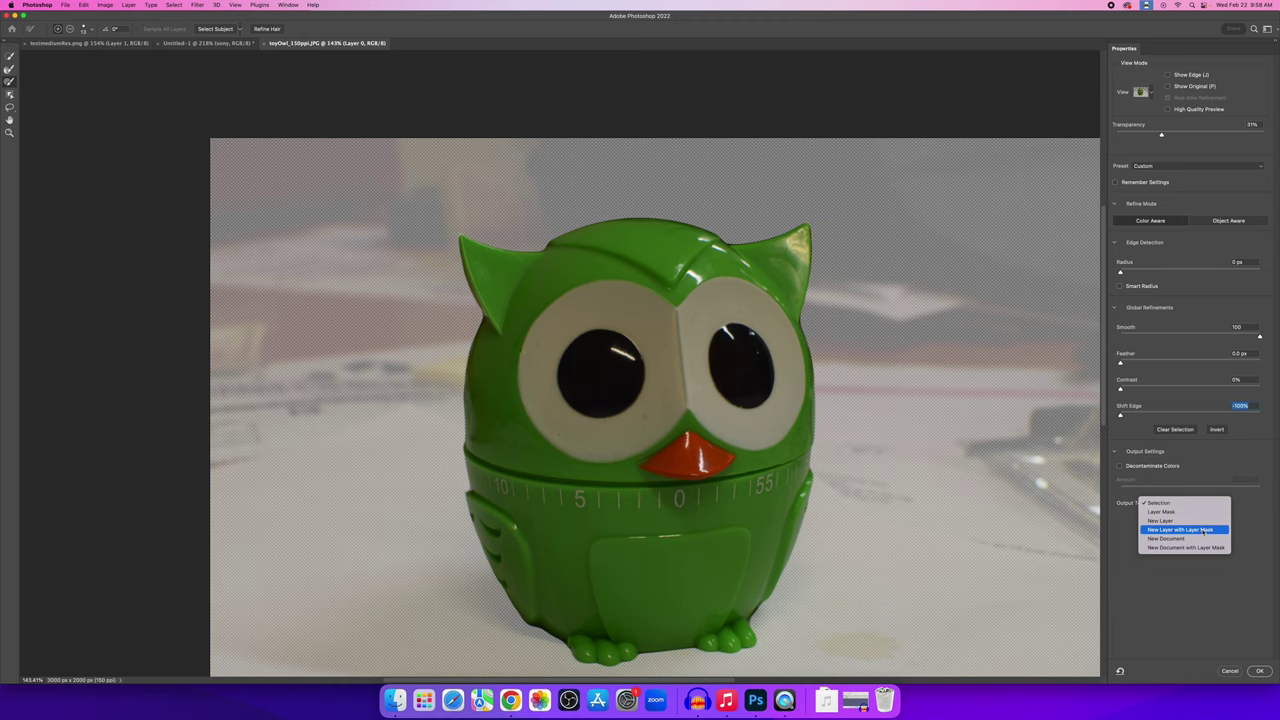
click(1155, 530)
click(1195, 530)
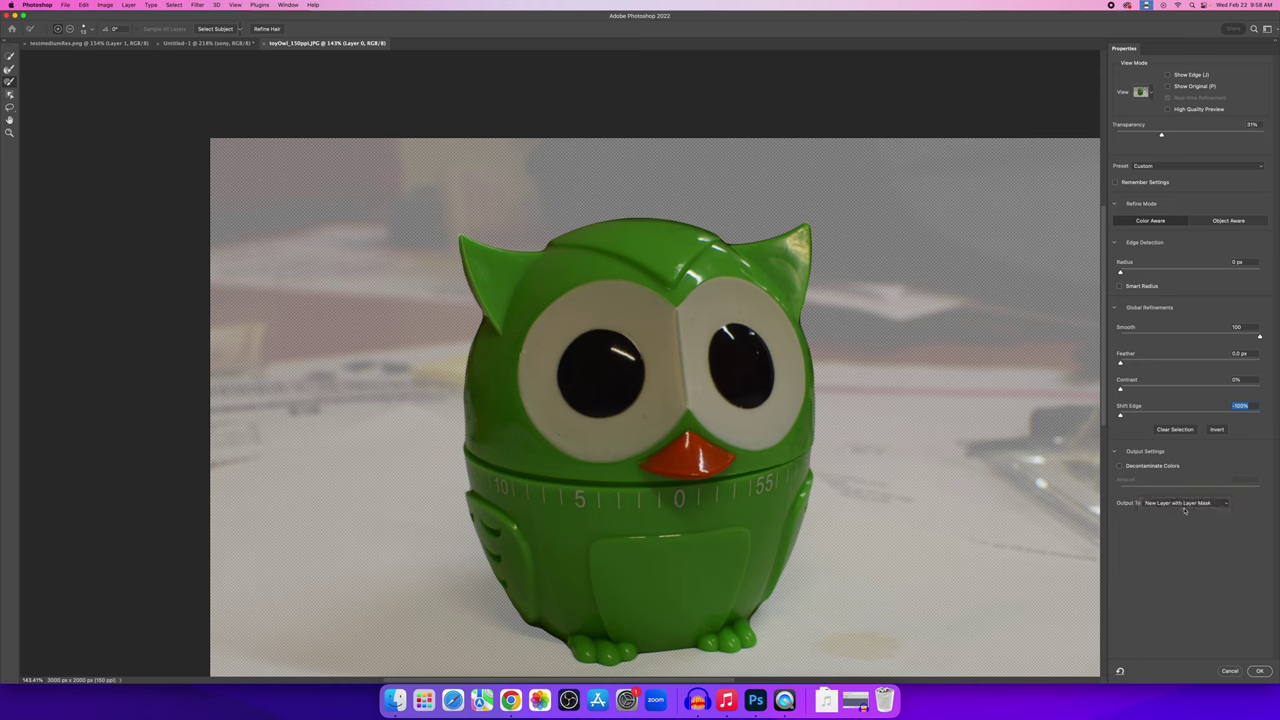
click(1259, 671)
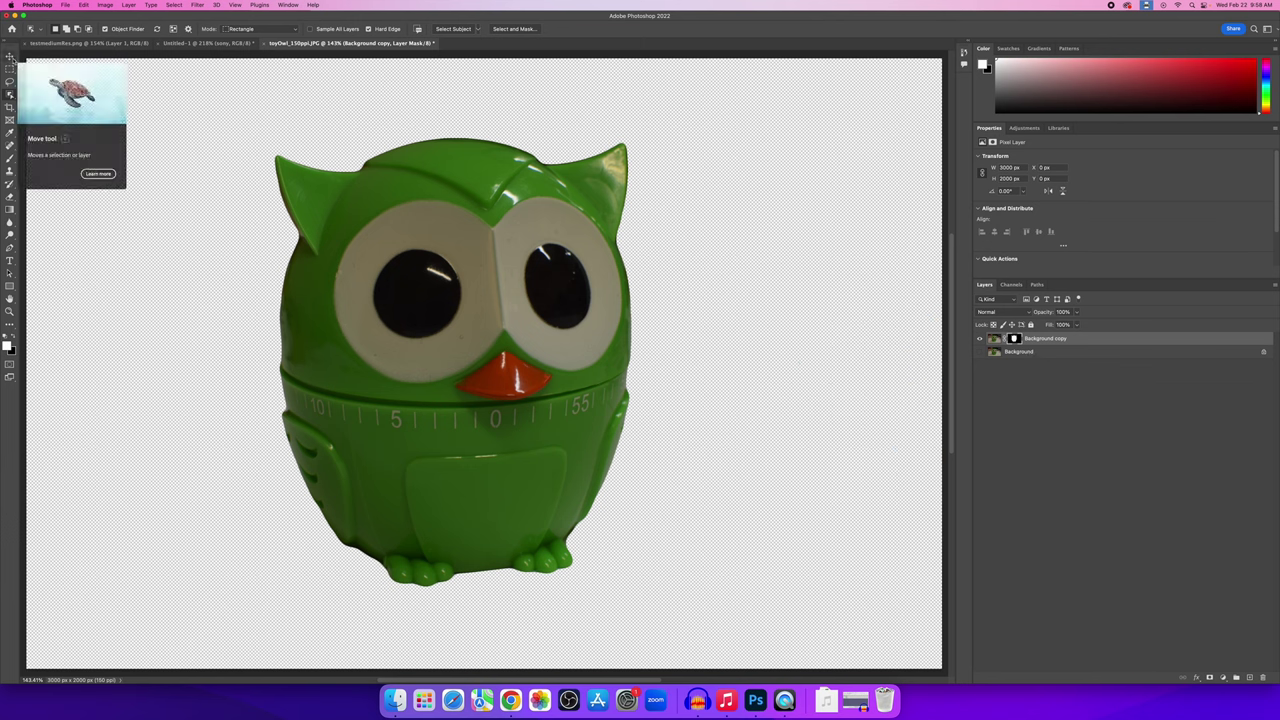
click(9, 56)
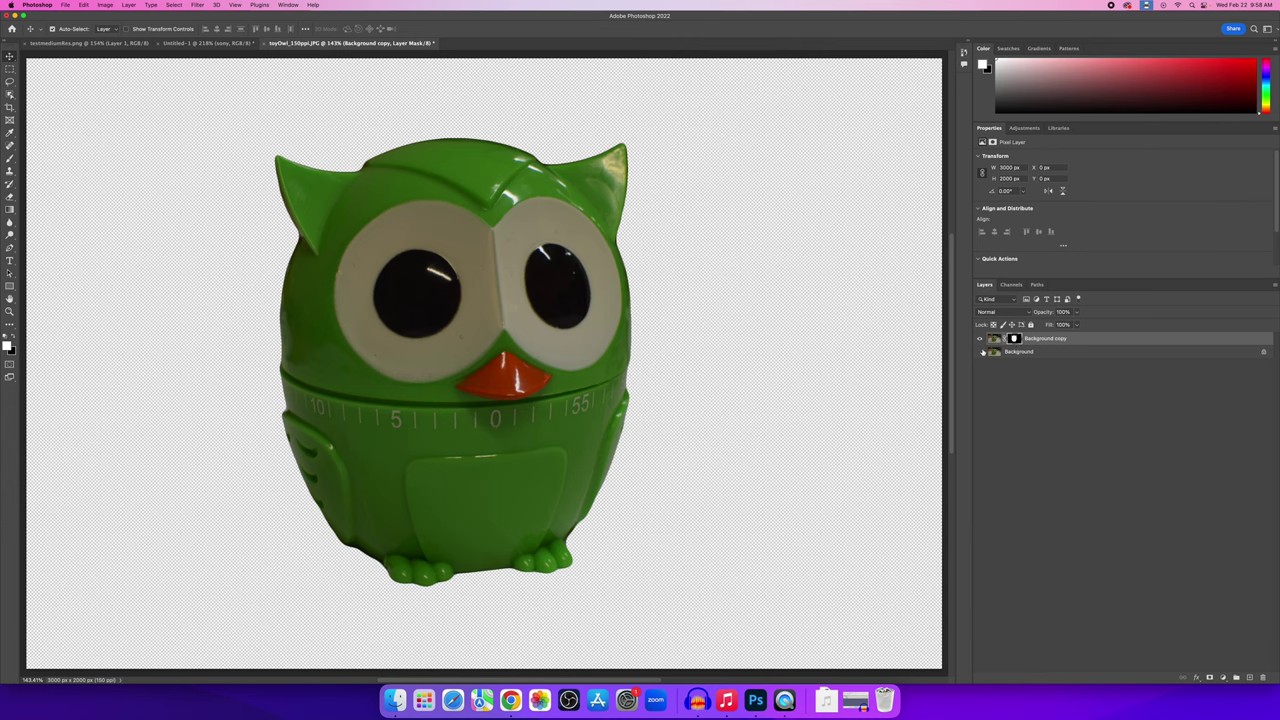
click(980, 352)
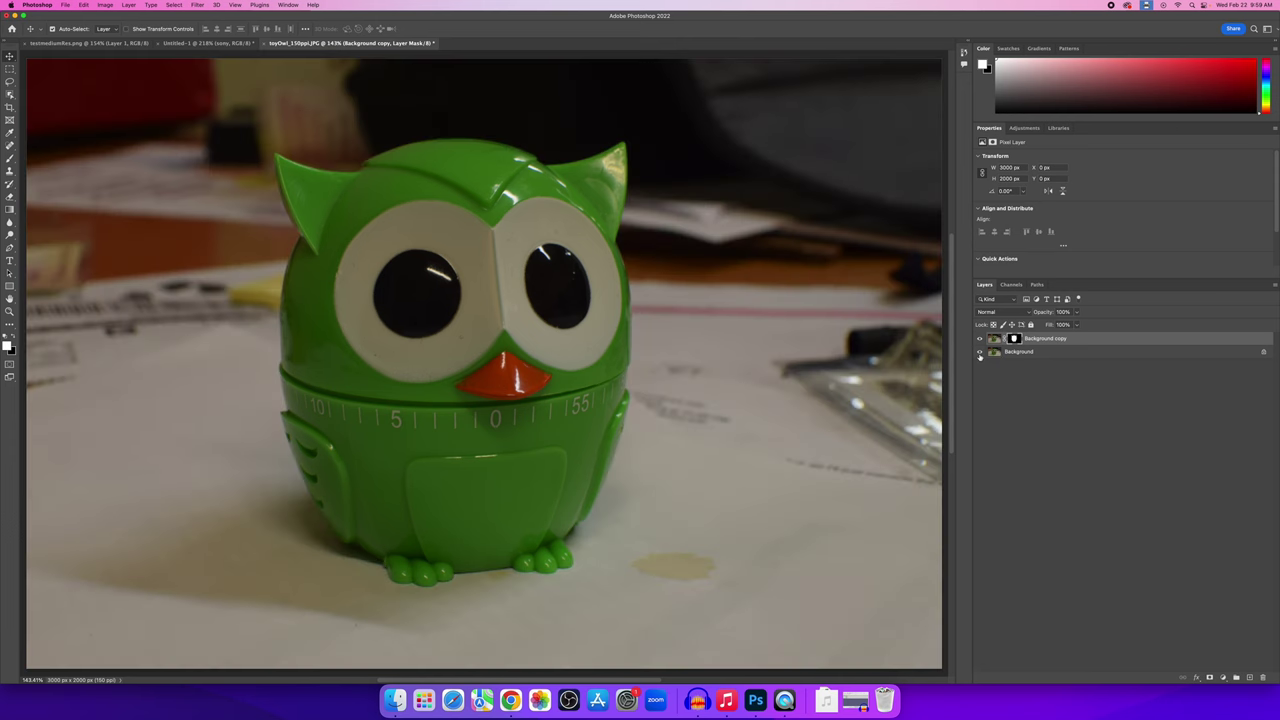
click(980, 352)
click(980, 353)
click(980, 353)
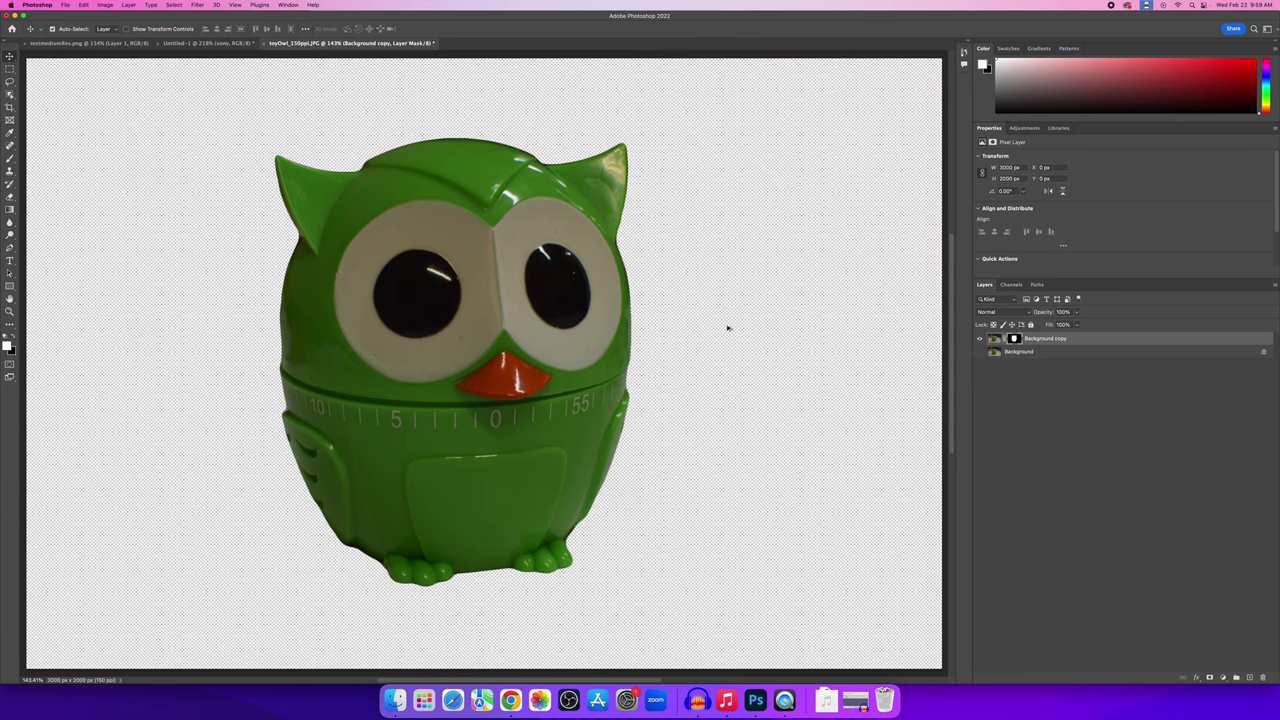
scroll(726, 326, down, 5)
scroll(645, 286, up, 5)
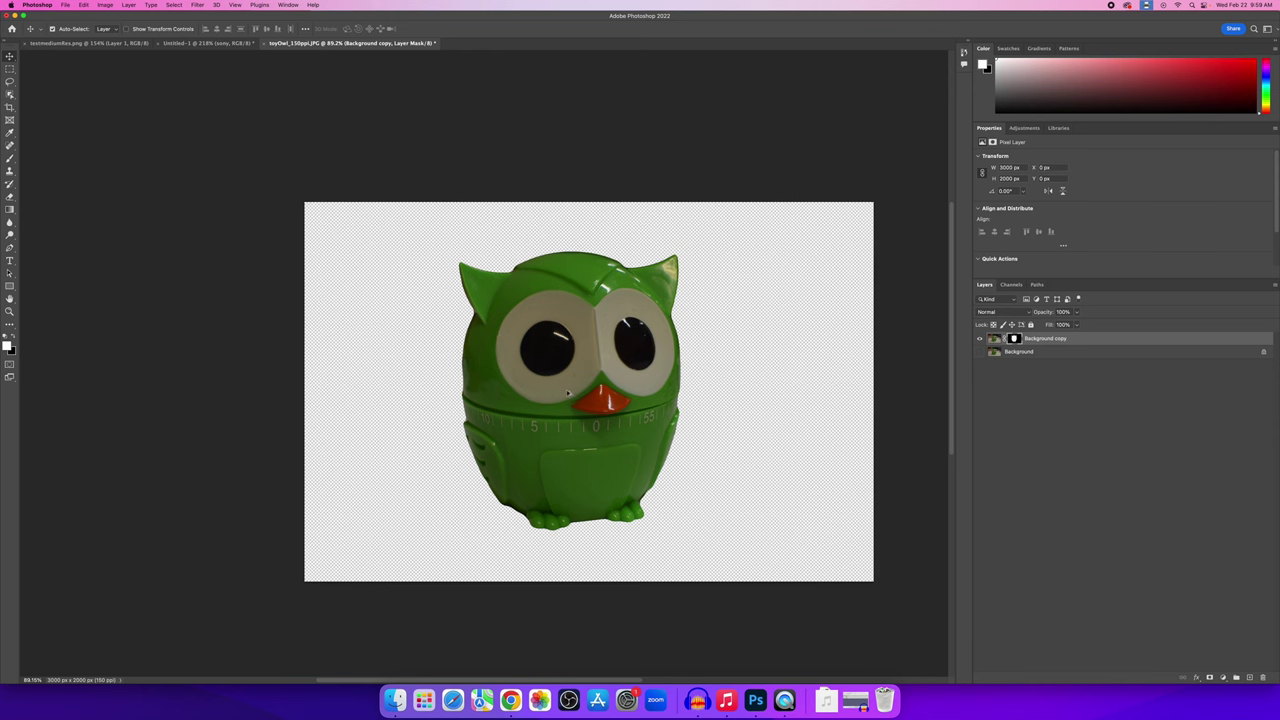
scroll(567, 393, up, 3)
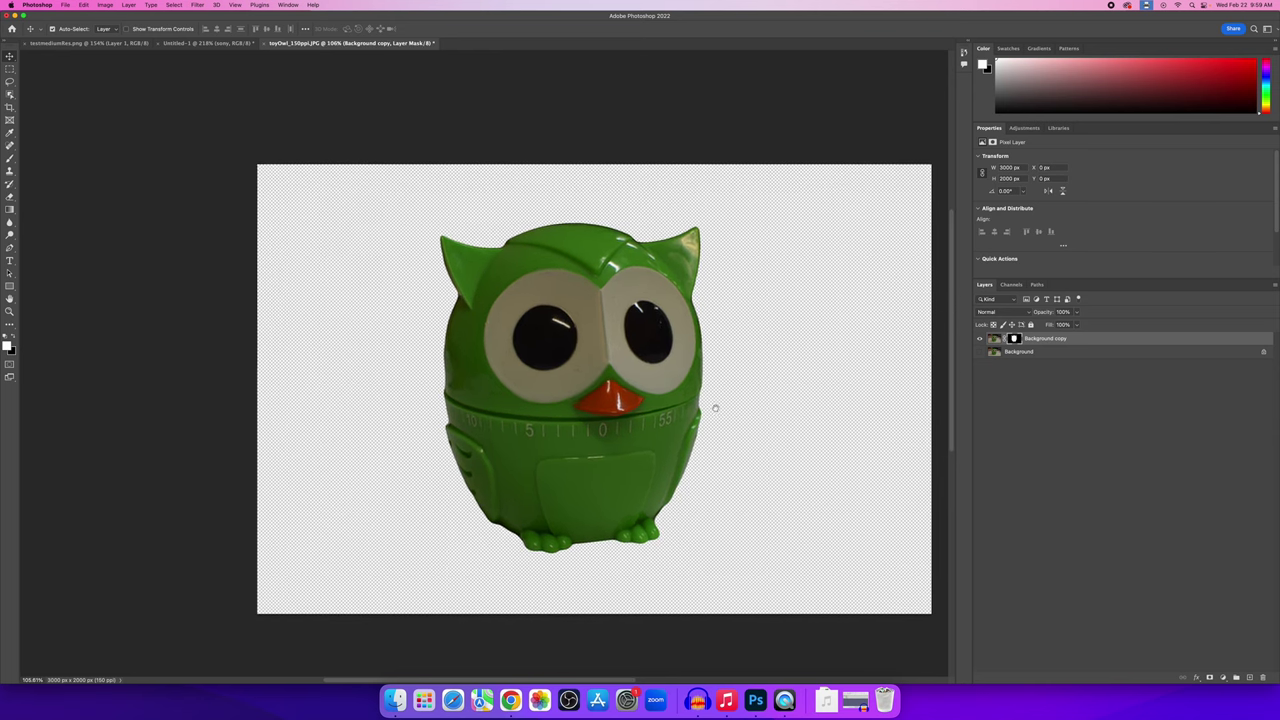
scroll(473, 409, up, 2)
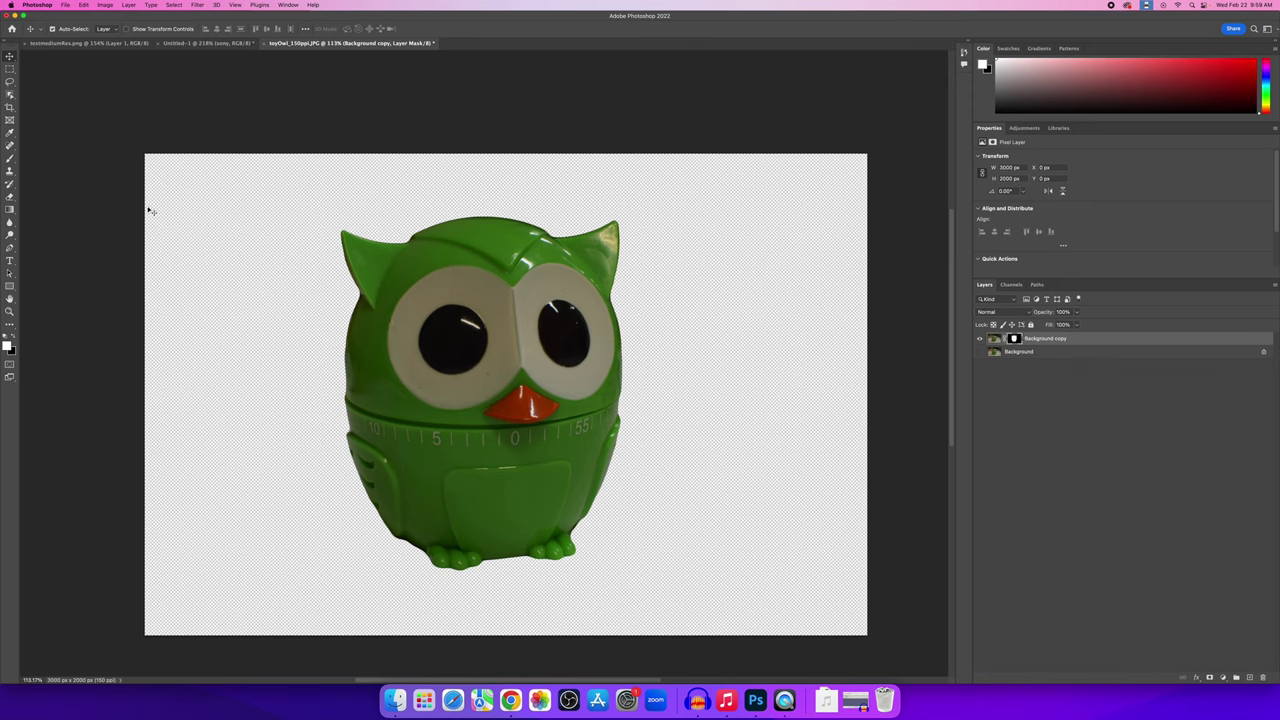
click(10, 158)
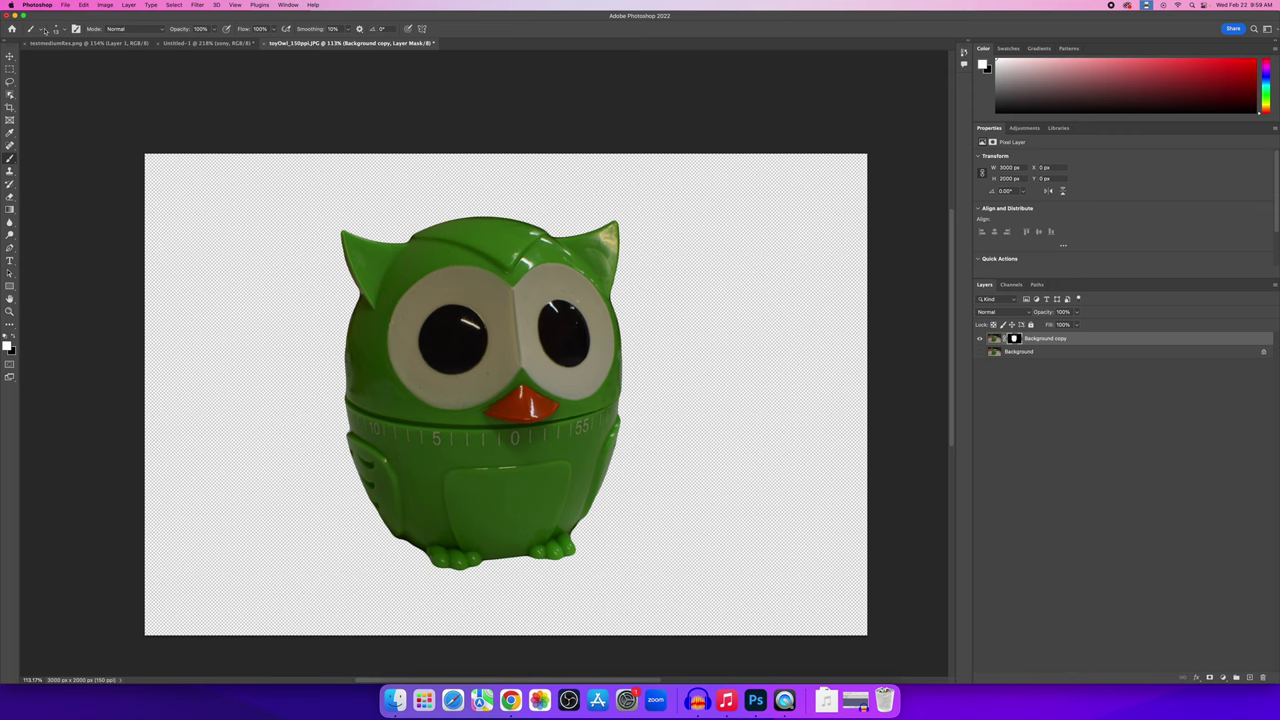
click(45, 31)
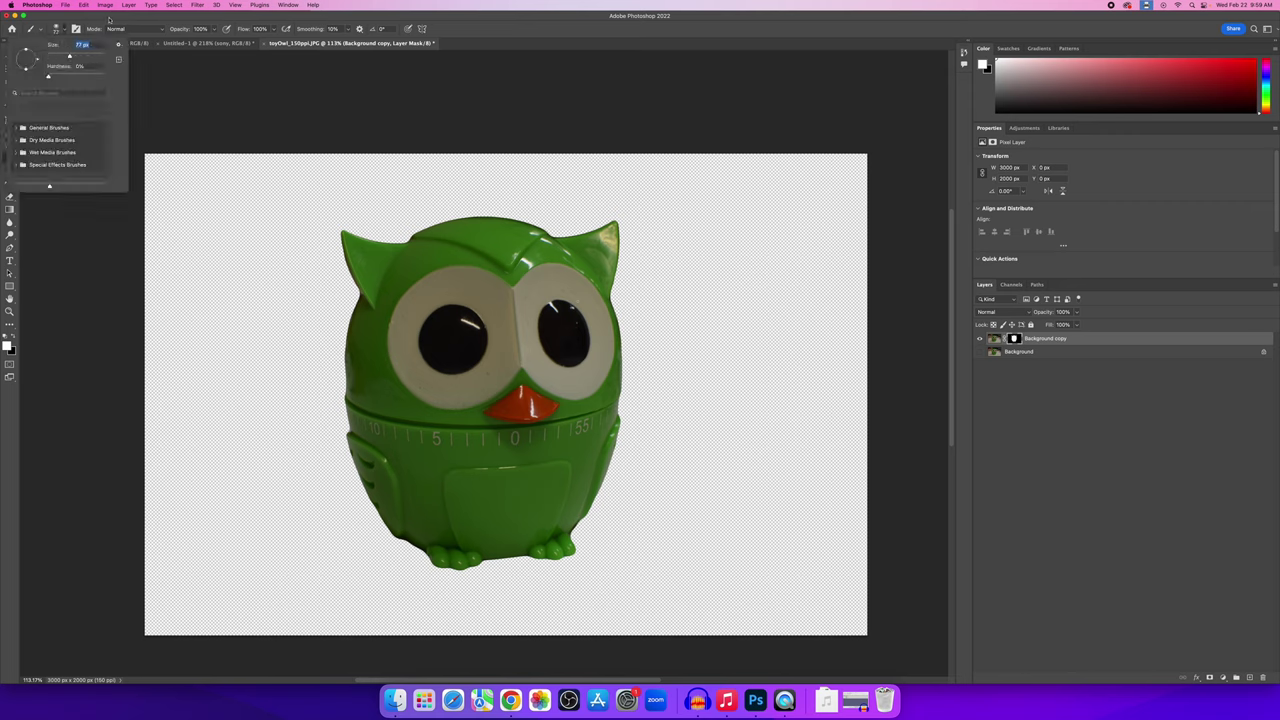
key(Return)
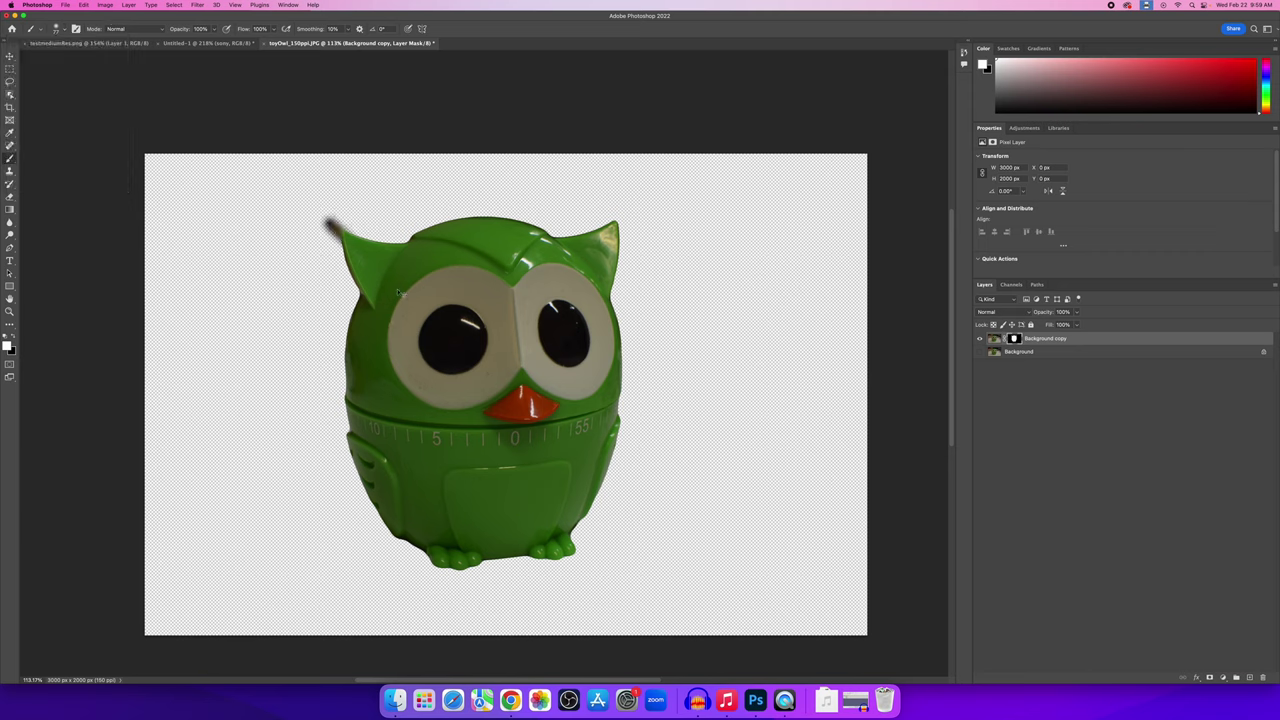
click(347, 279)
drag(347, 279, 309, 300)
key(super+z)
click(15, 340)
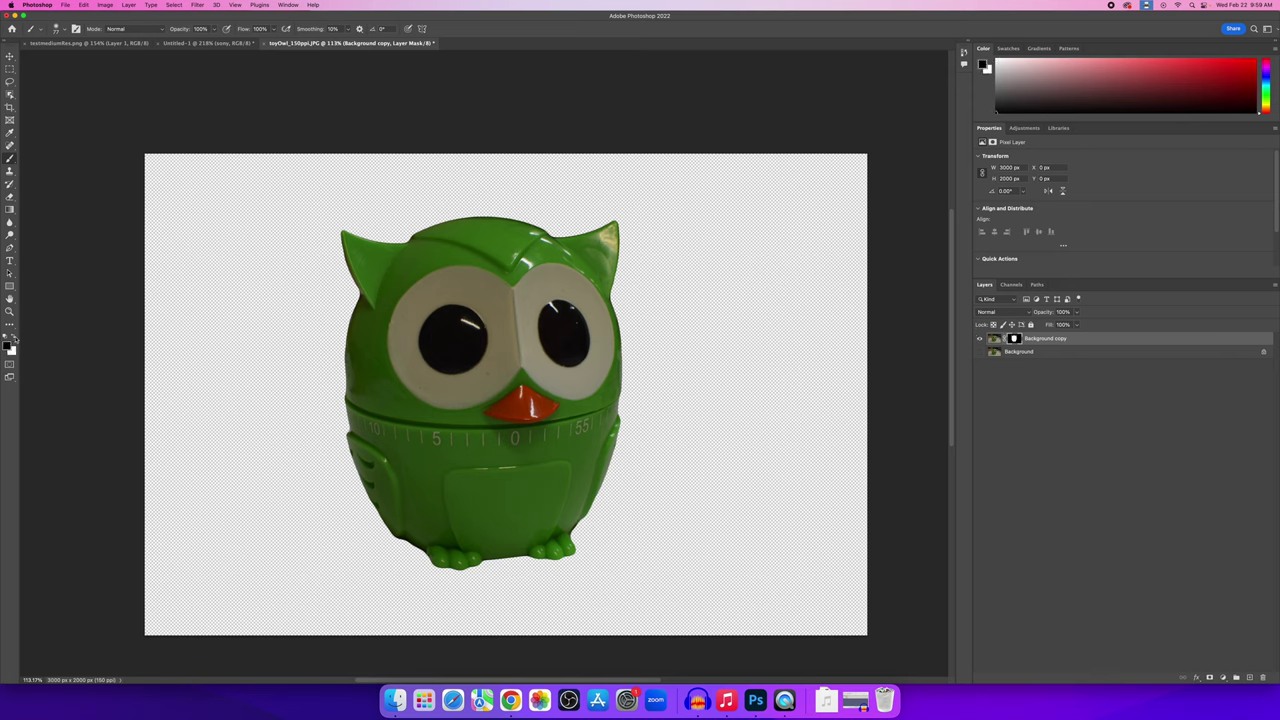
mouse_move(346, 238)
mouse_down()
mouse_move(382, 292)
mouse_move(444, 332)
mouse_move(405, 287)
mouse_up()
click(14, 339)
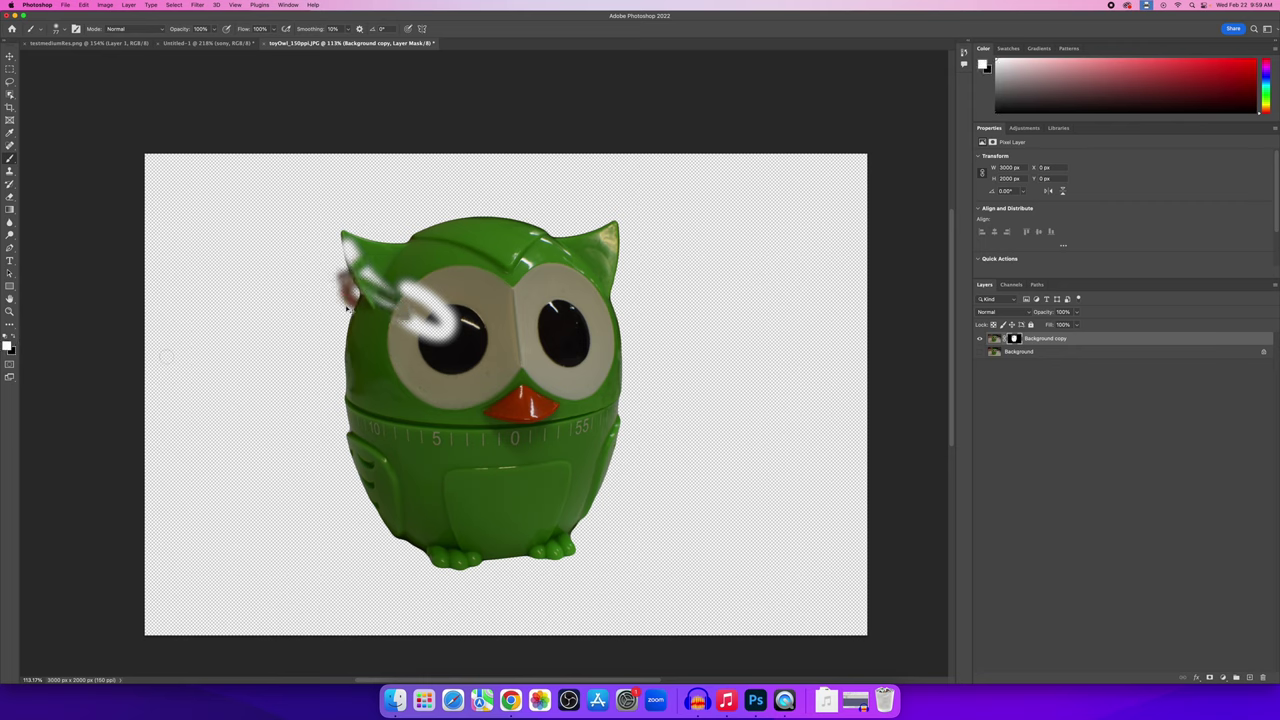
key(super+z)
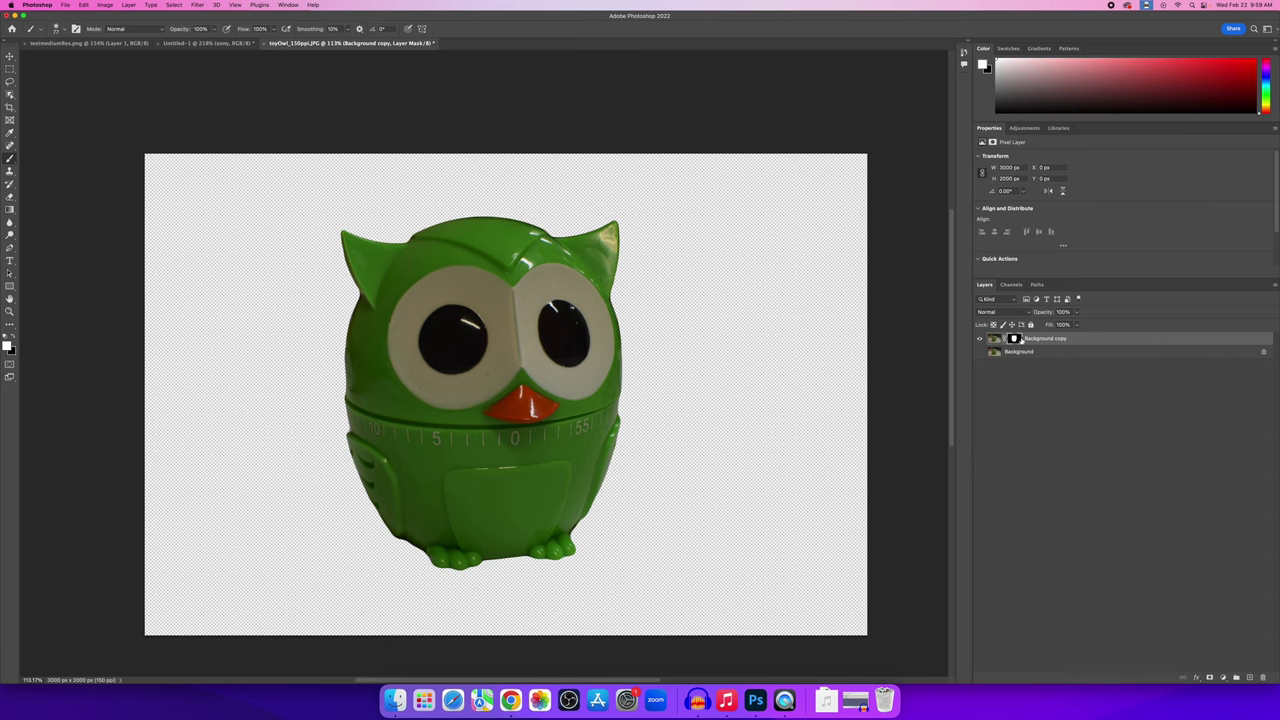
shift+click(1013, 341)
shift+click(1013, 341)
shift+click(1013, 341)
shift+click(1013, 341)
click(993, 340)
click(1015, 339)
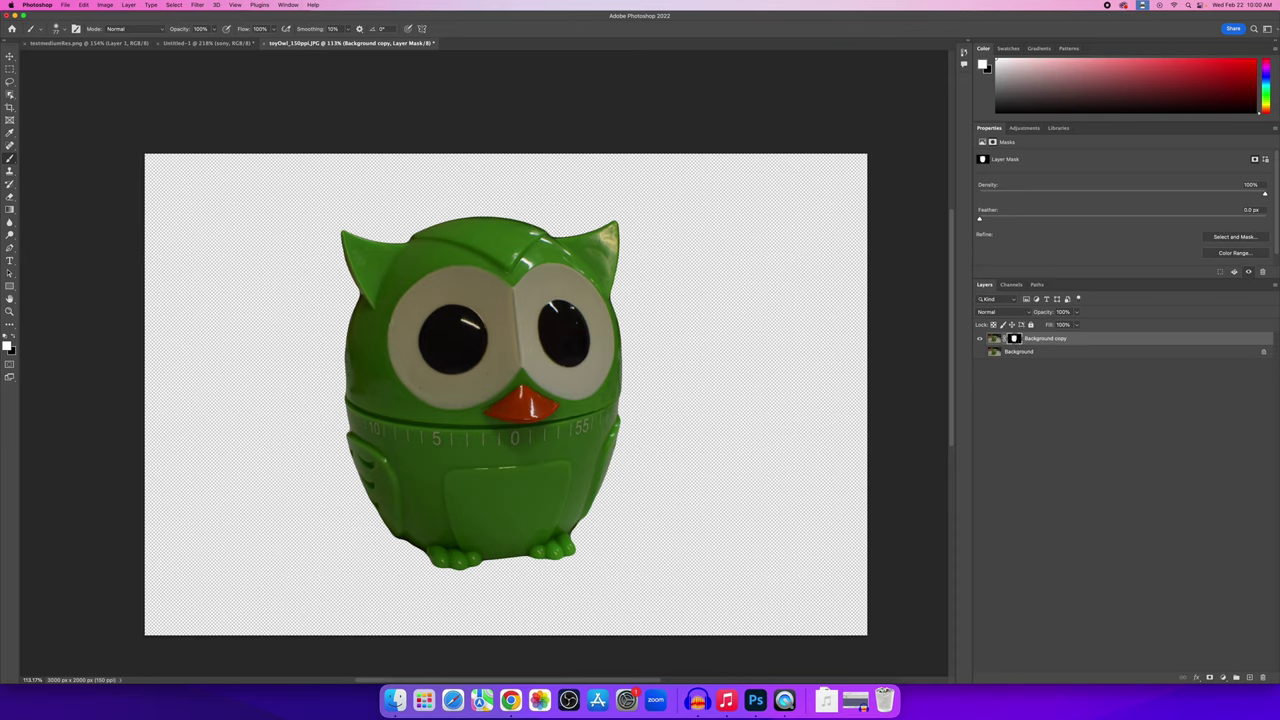
alt+click(1013, 338)
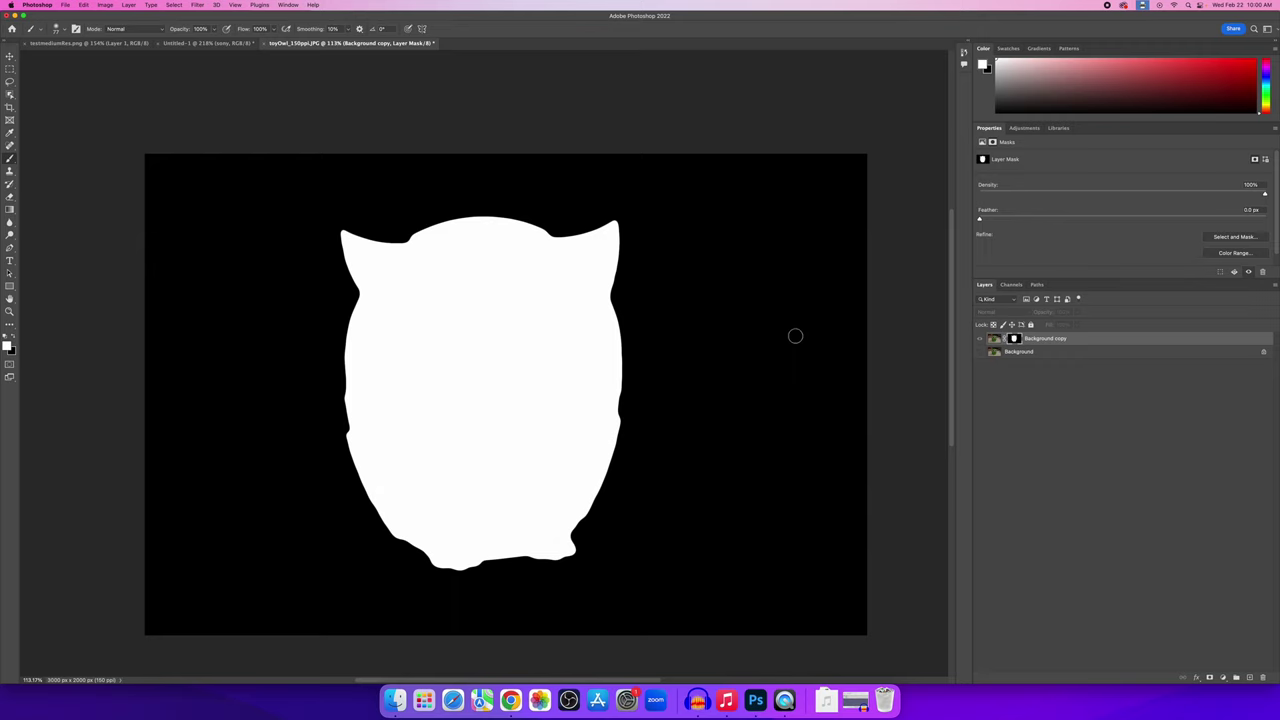
click(771, 345)
key(super+z)
click(994, 341)
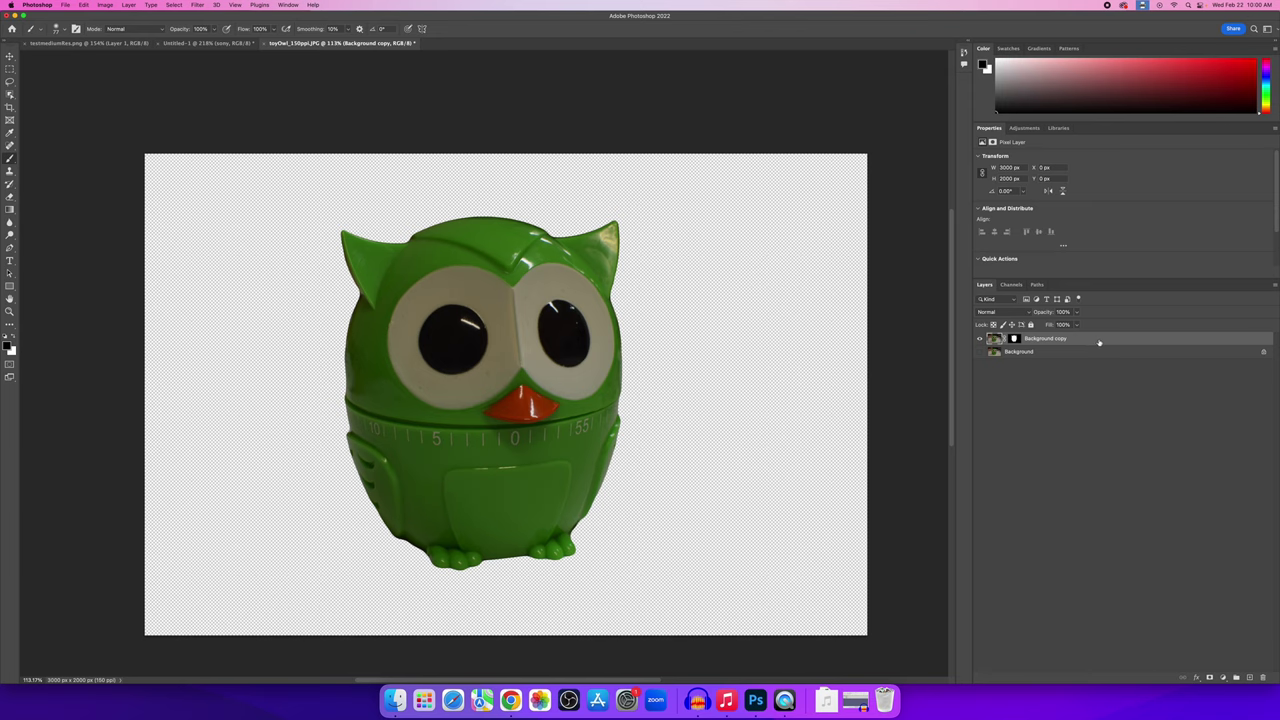
right_click(1099, 343)
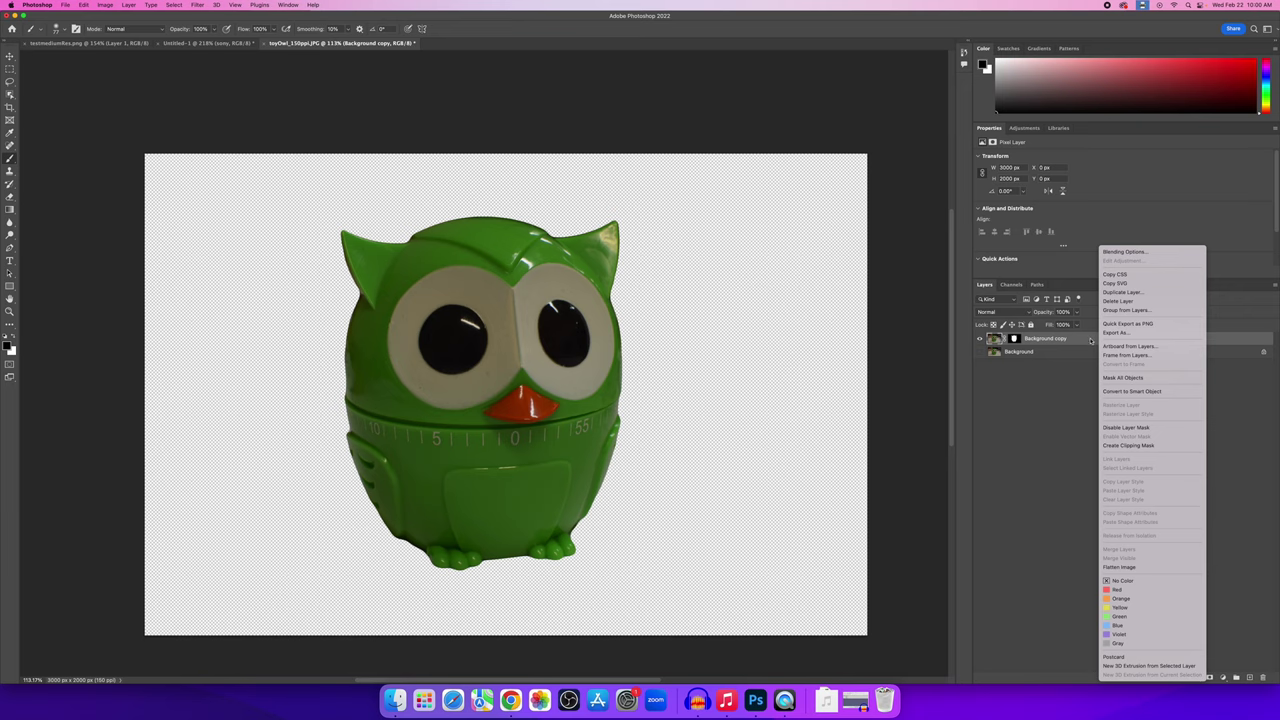
click(1209, 319)
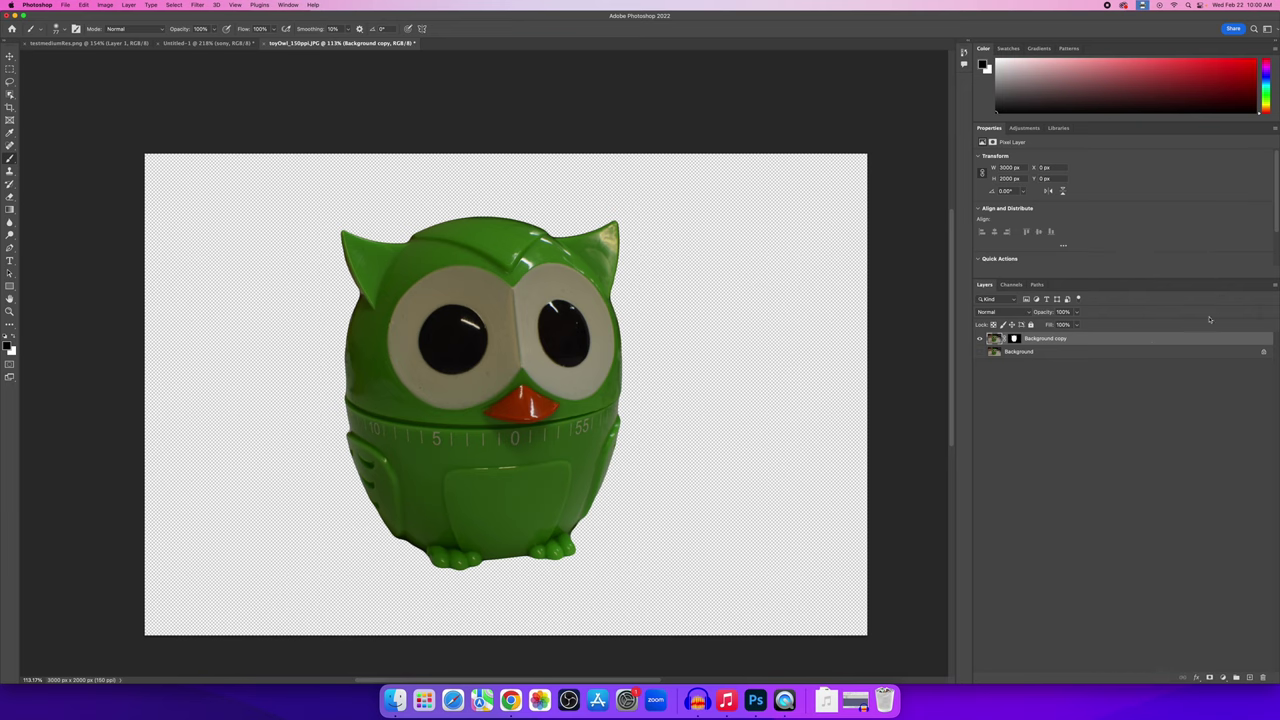
click(1275, 286)
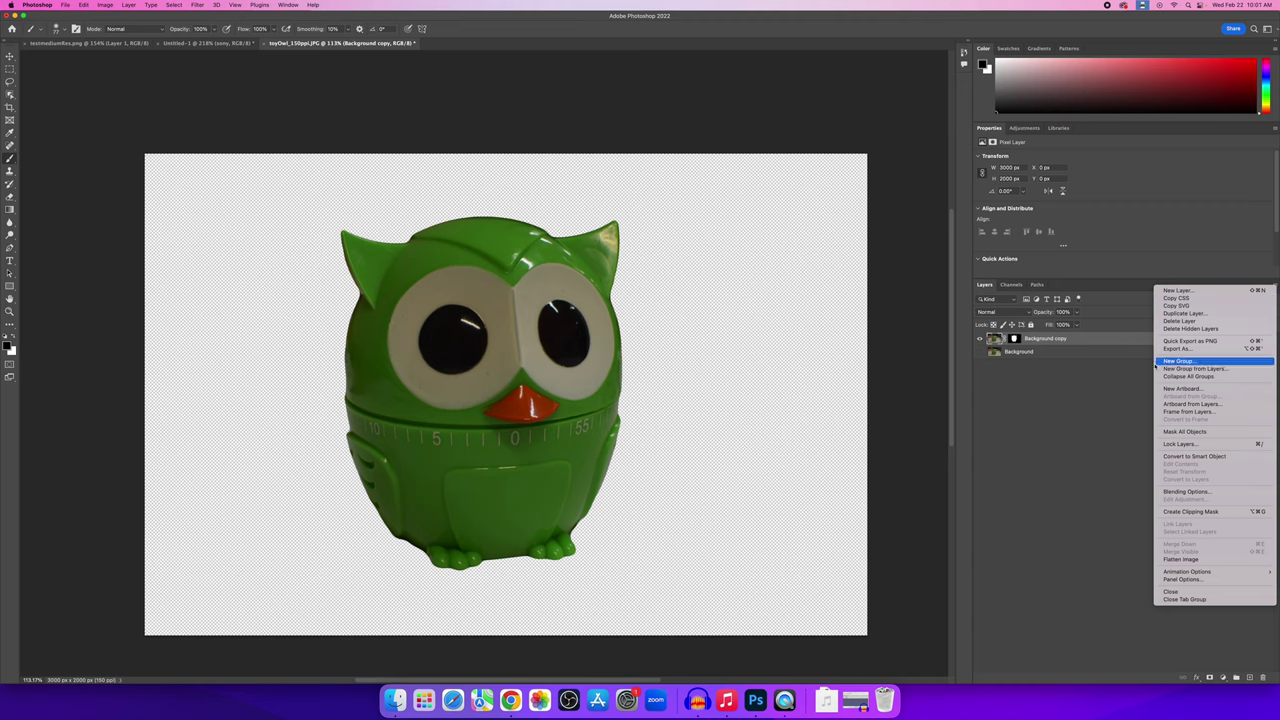
click(1100, 350)
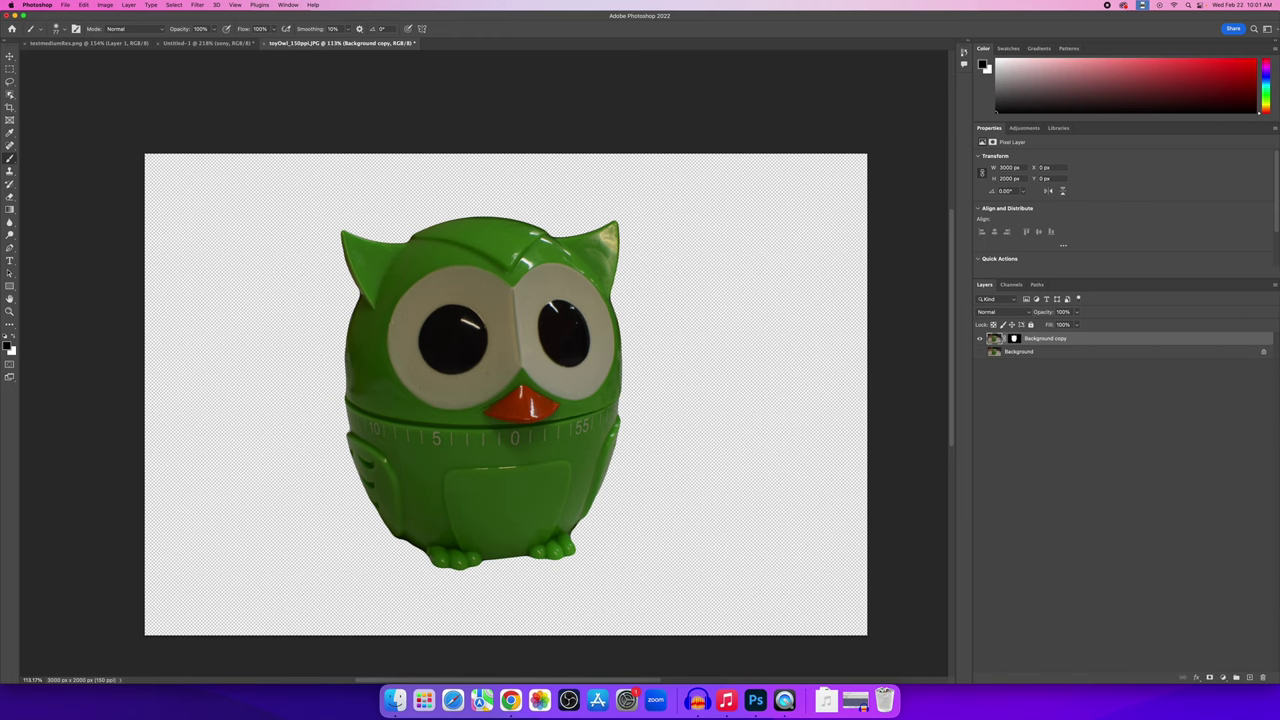
click(128, 5)
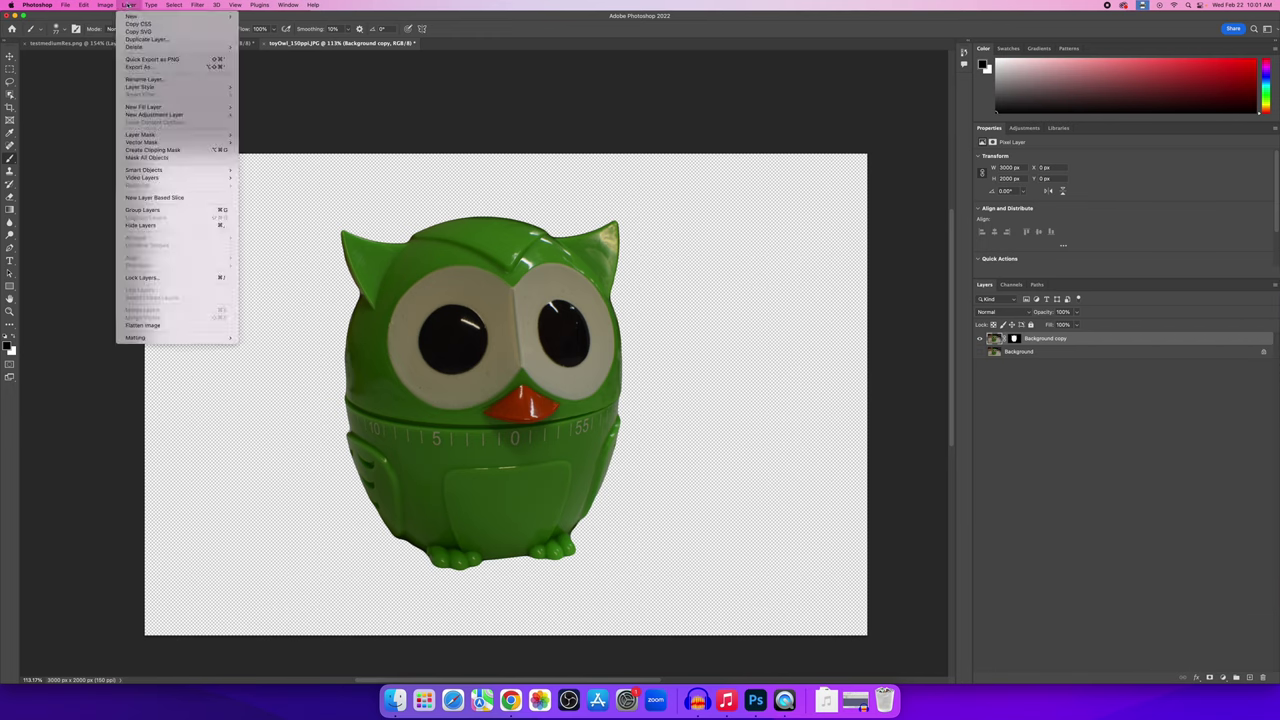
click(1046, 348)
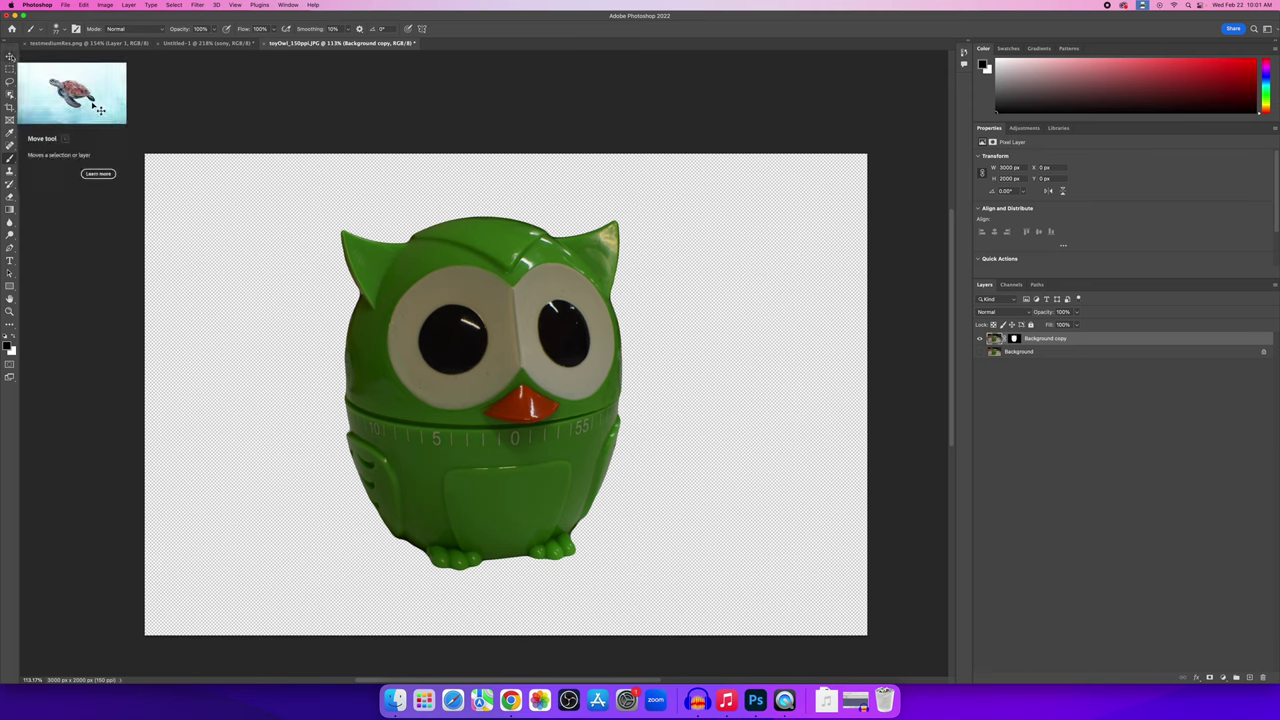
click(11, 58)
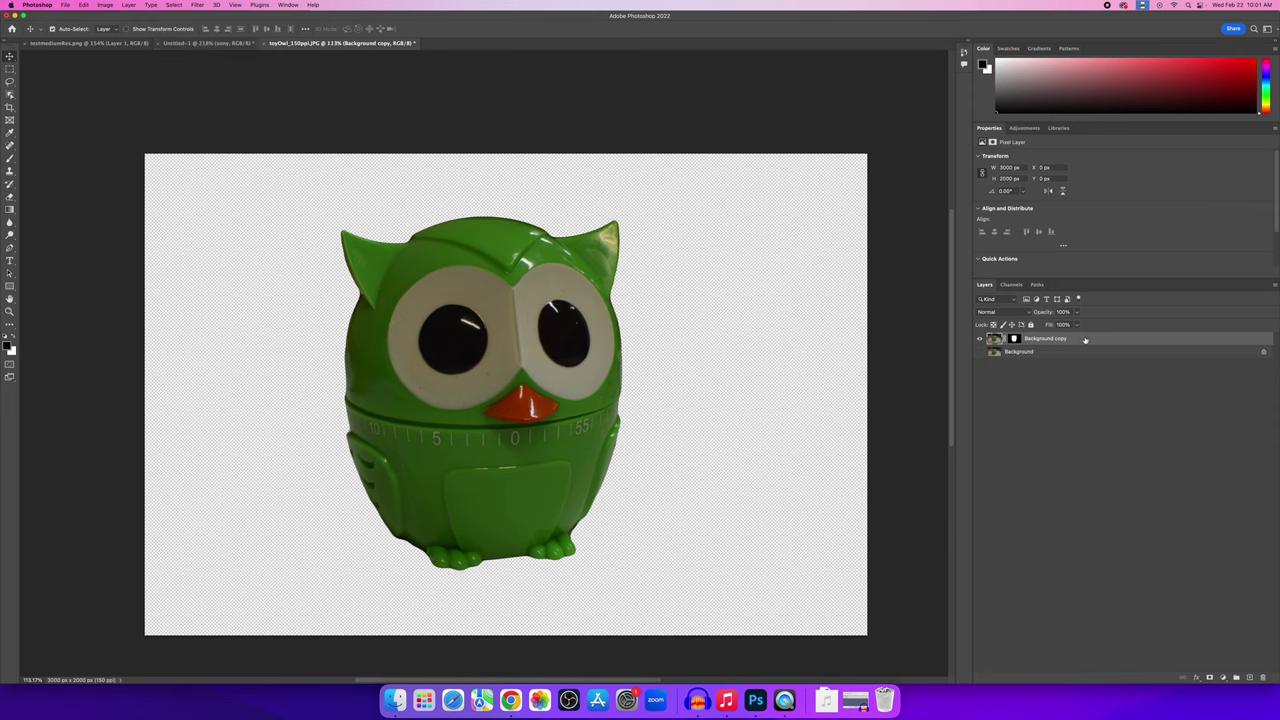
Drag the masked owl layer into the Untitled-1 thumbnail, above the sony and nikon layers.
drag(1085, 340, 215, 43)
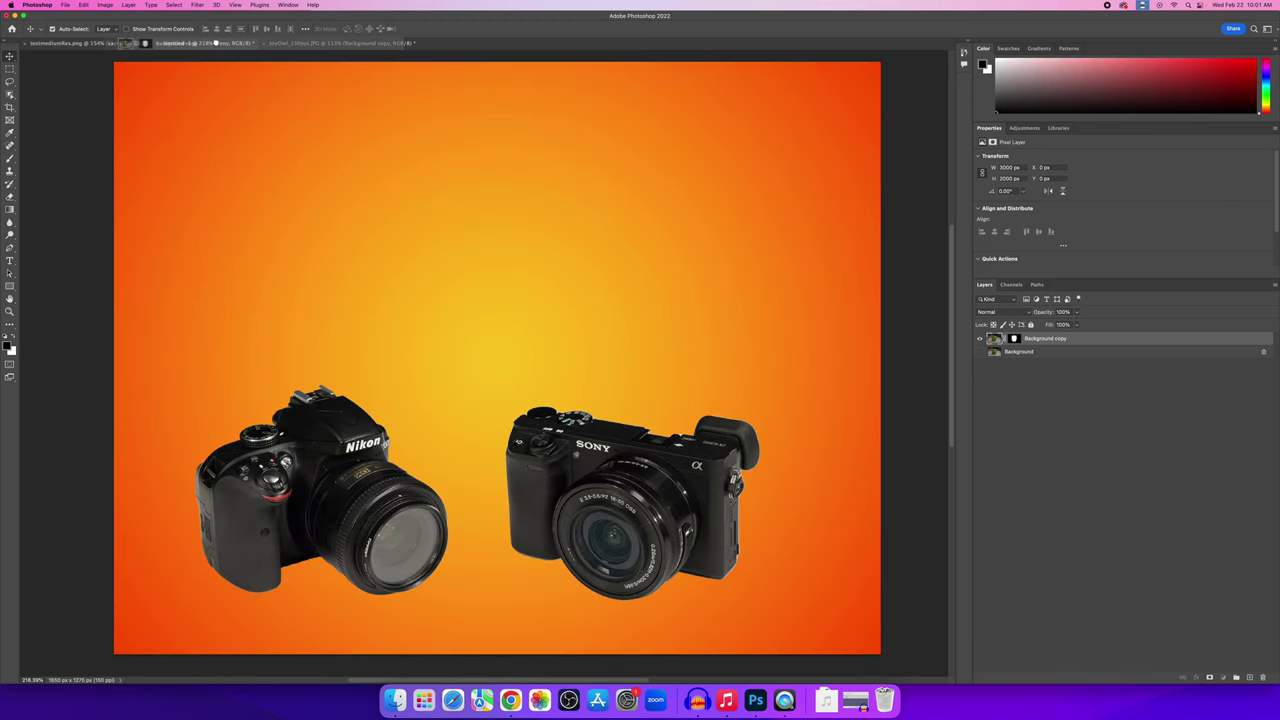
drag(215, 43, 519, 360)
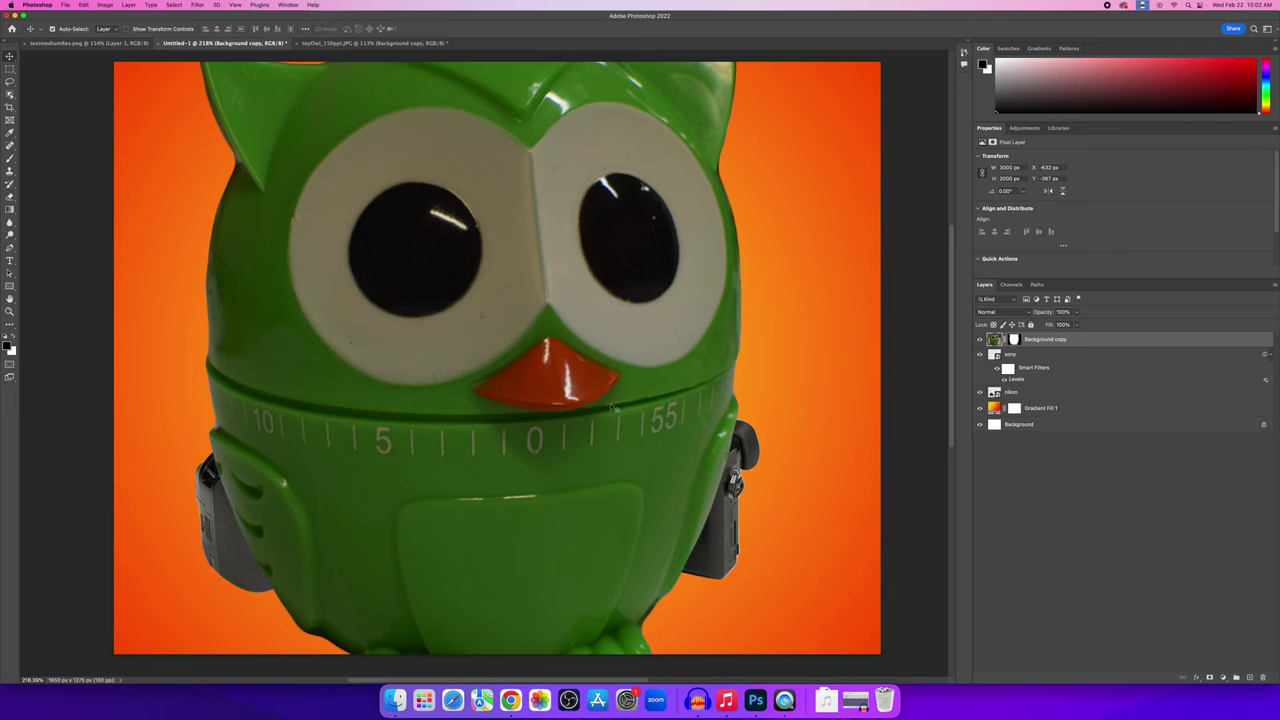
Convert the owl to a smart object, scale it to about 34%, and place it above the cameras.
right_click(1096, 343)
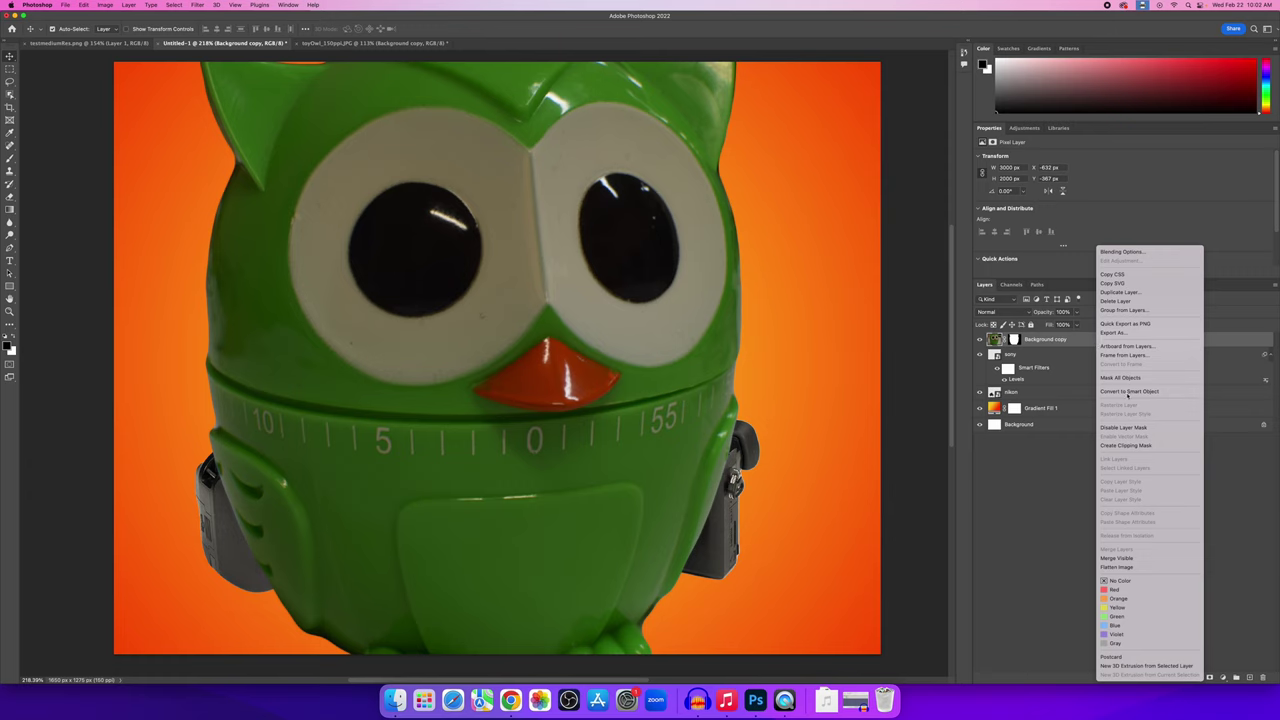
click(1125, 391)
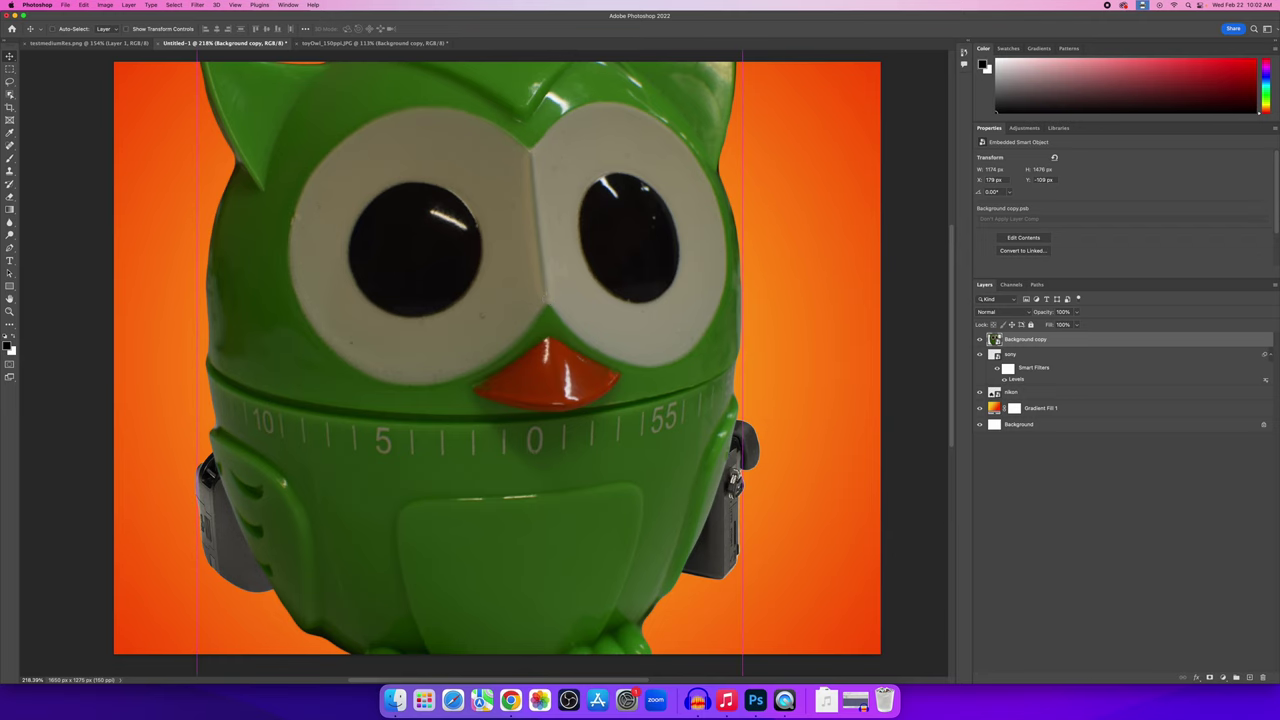
key(super+t)
drag(340, 348, 348, 417)
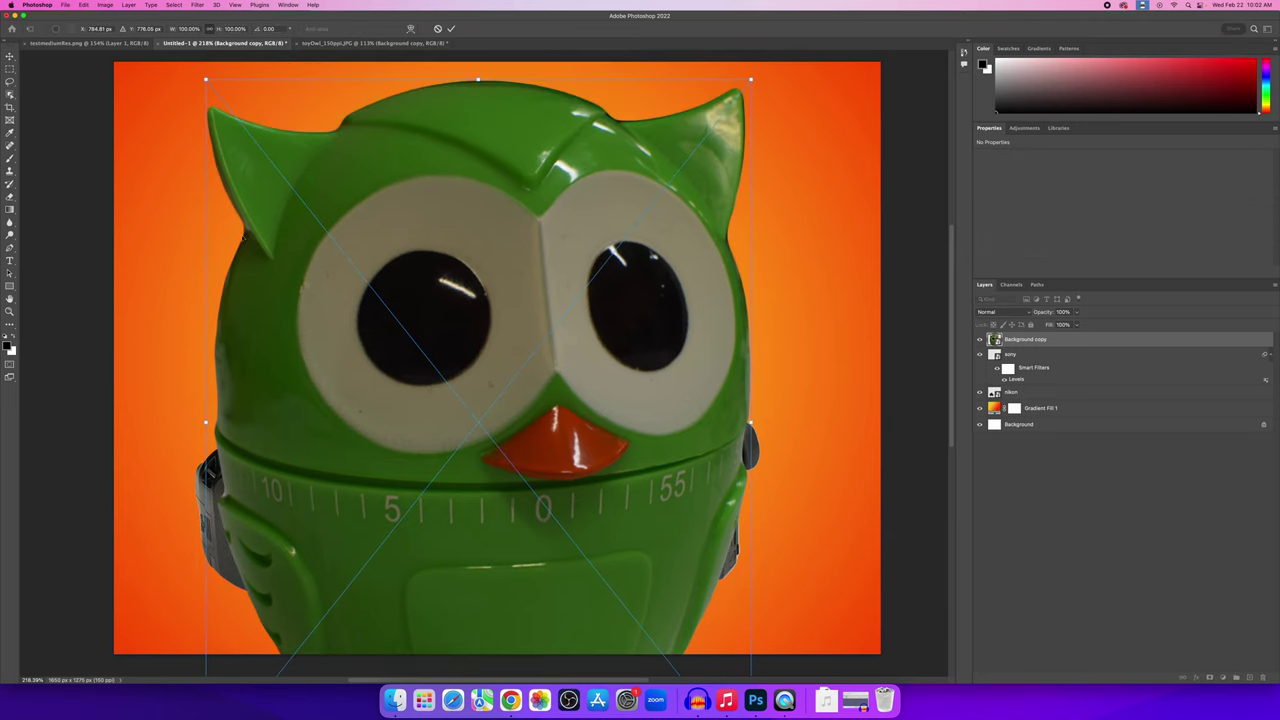
drag(206, 79, 617, 141)
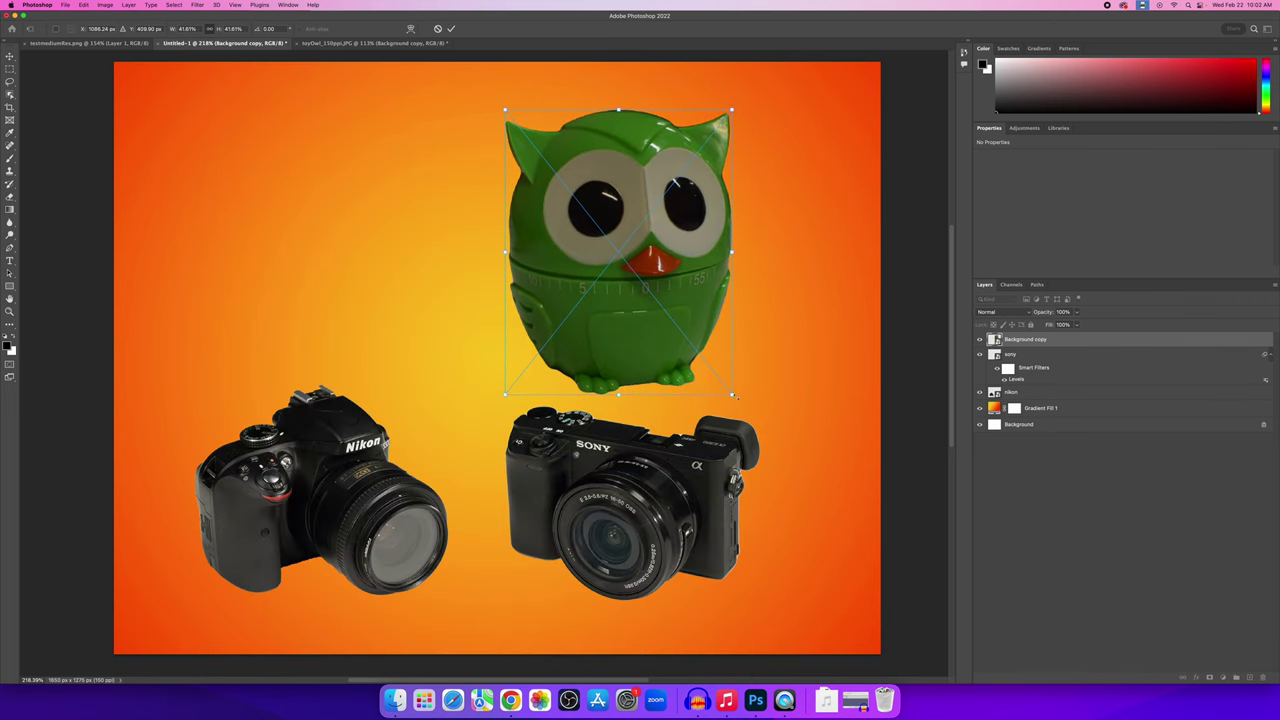
drag(734, 396, 704, 355)
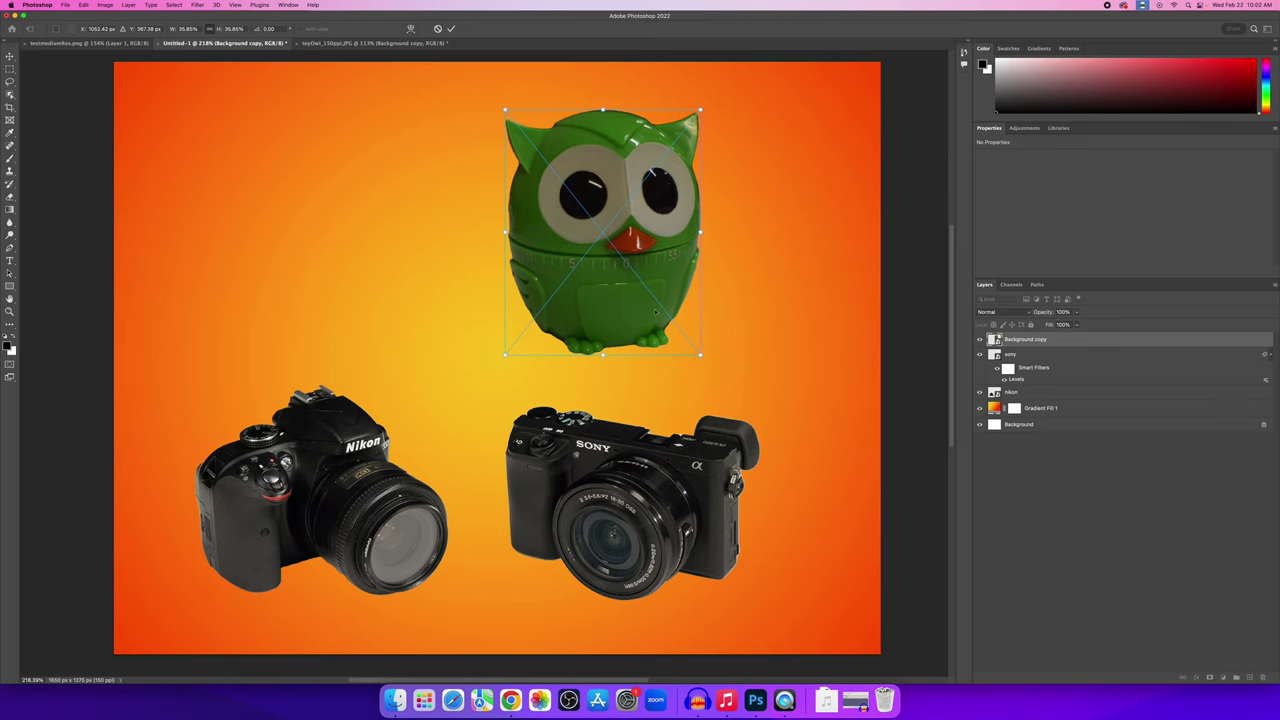
drag(655, 313, 673, 302)
drag(718, 343, 710, 333)
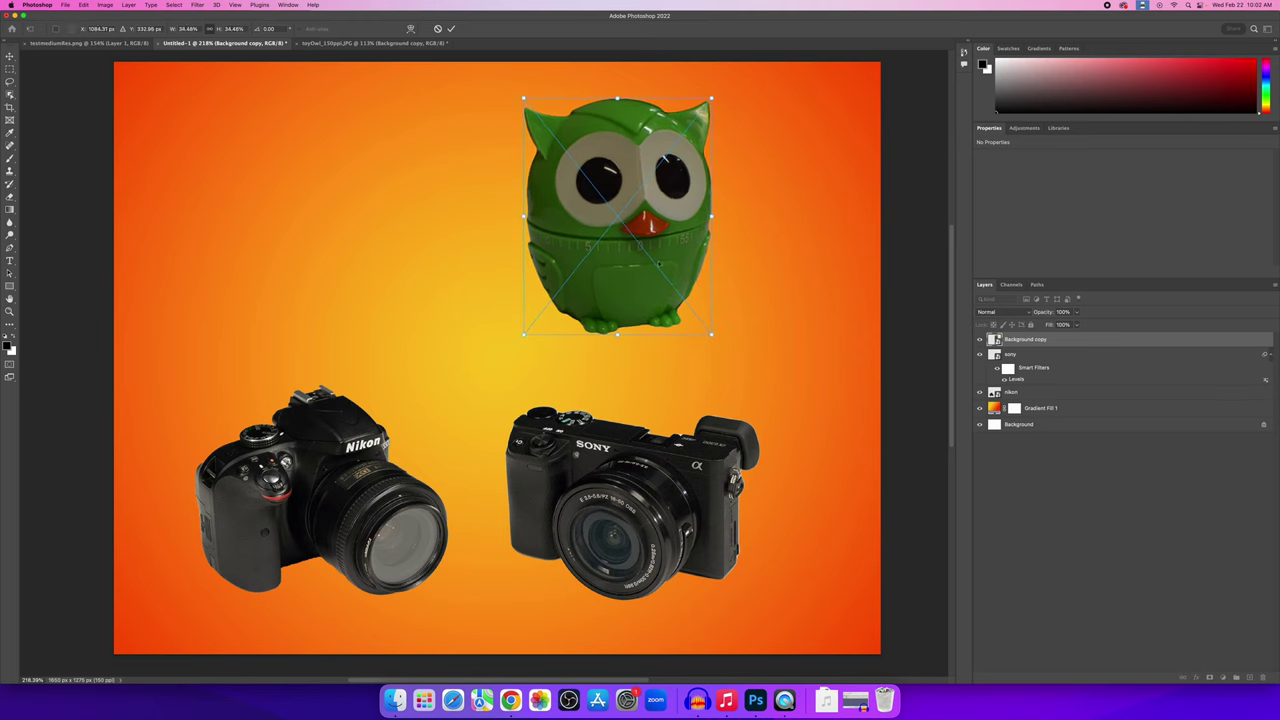
key(Return)
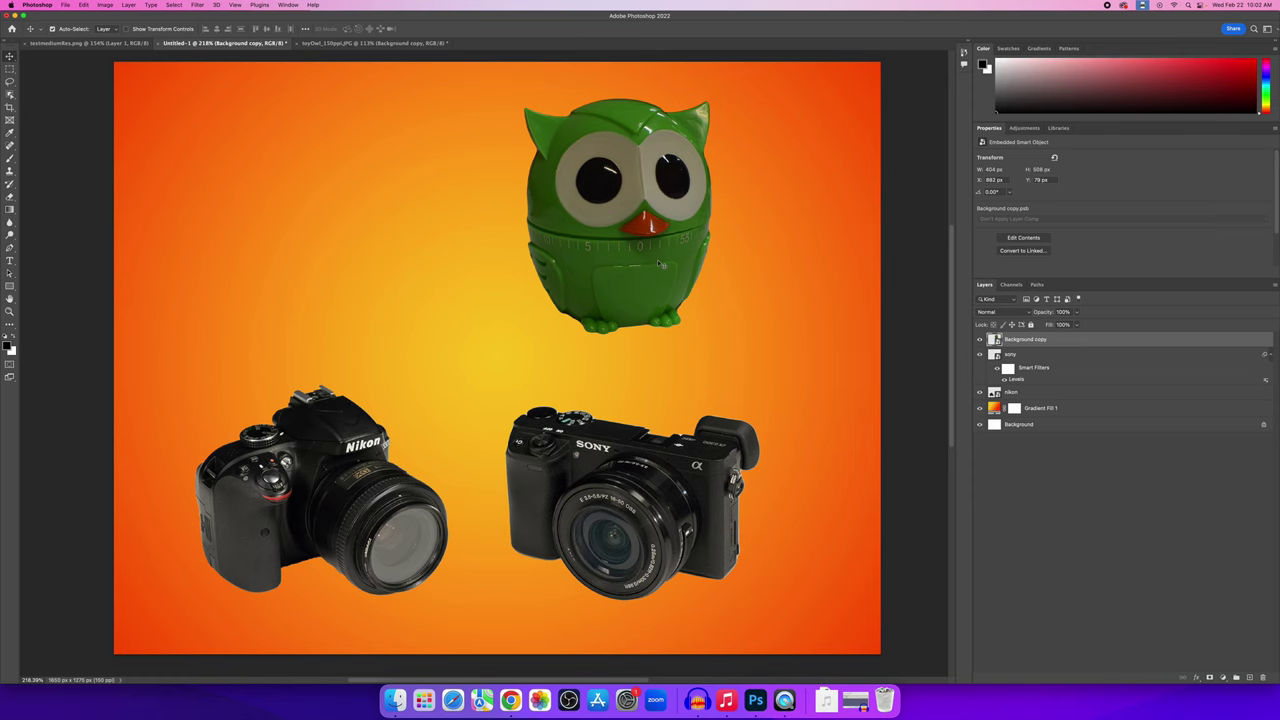
drag(648, 256, 636, 262)
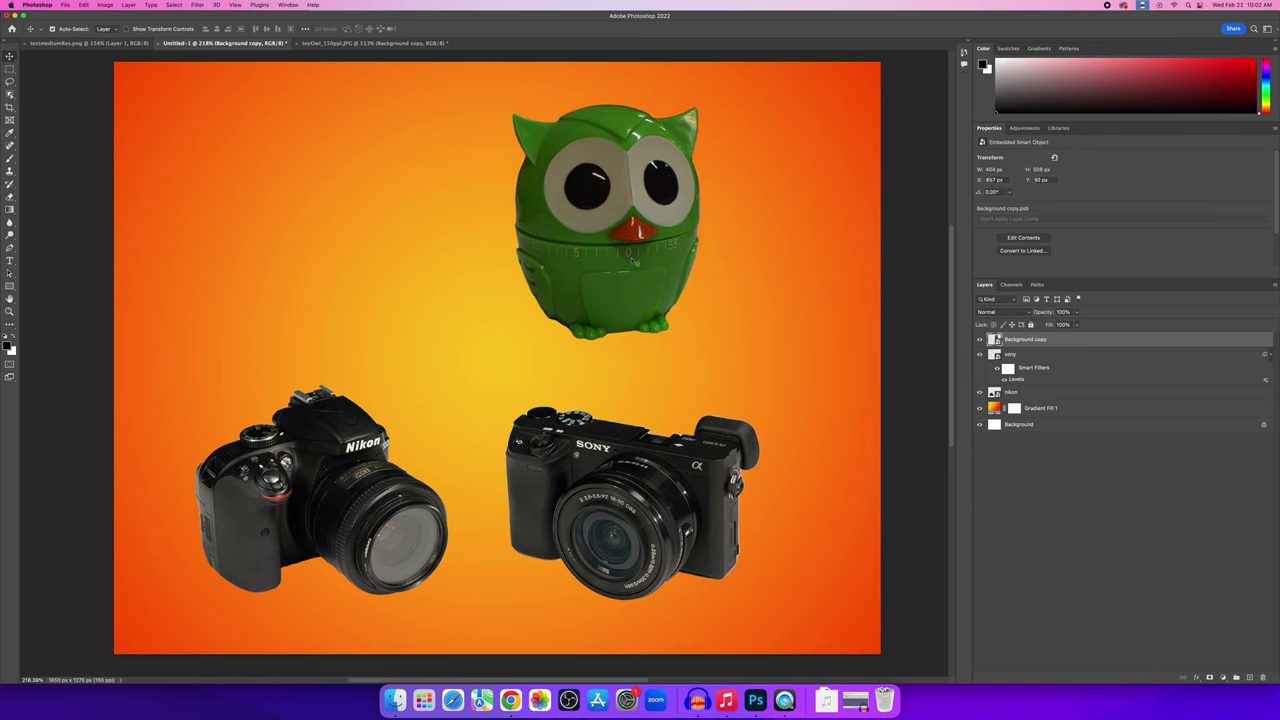
Rename the Background copy layer to 'owl'.
scroll(669, 151, up, 6)
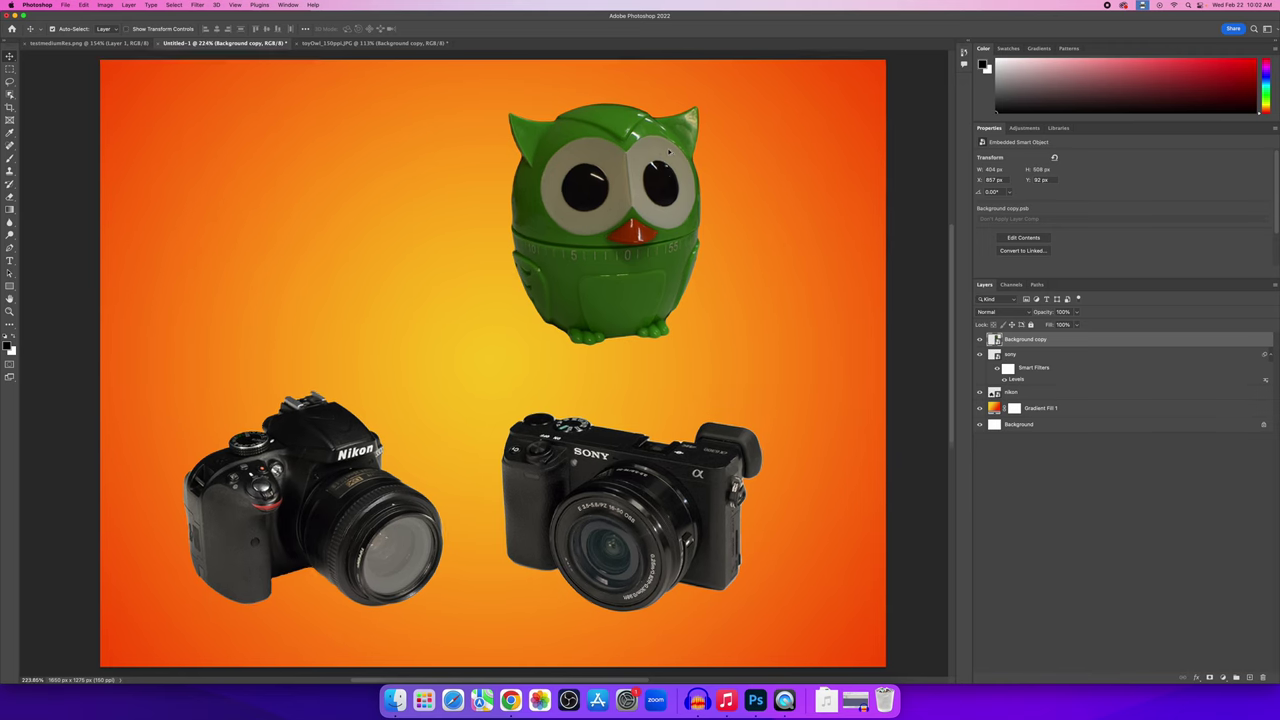
scroll(669, 151, up, 2)
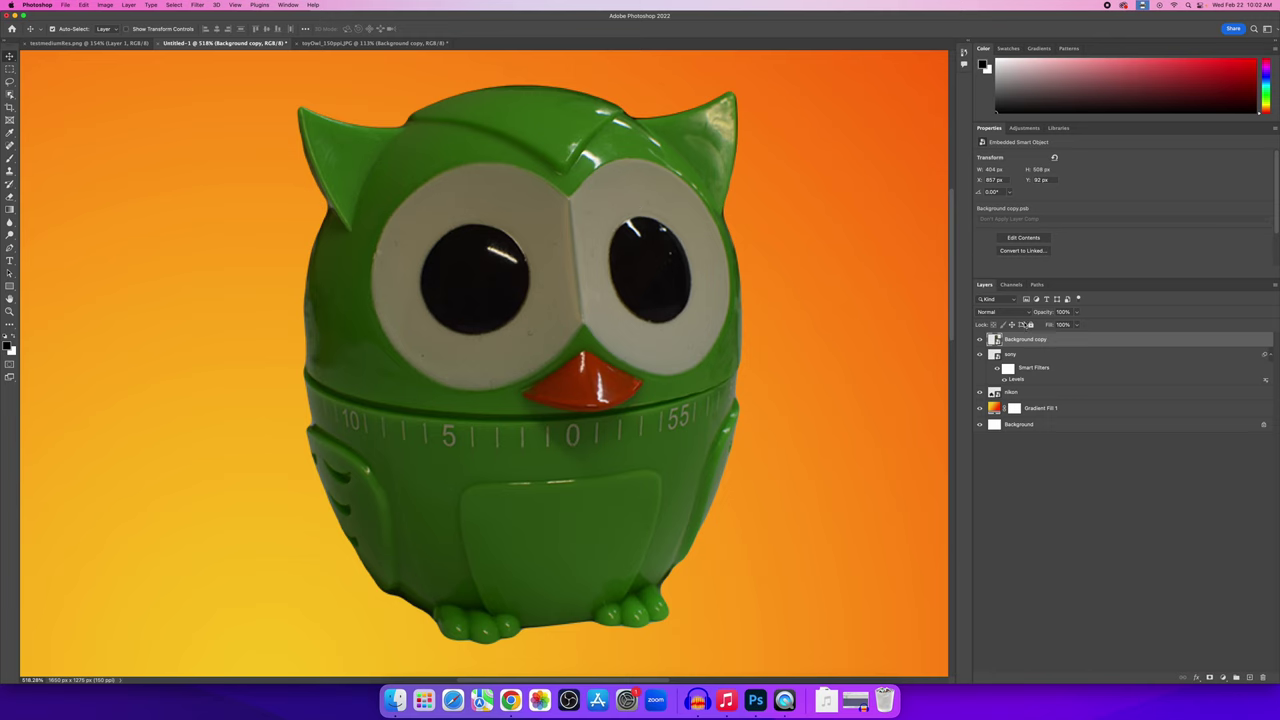
double_click(1026, 340)
text(owl)
key(Return)
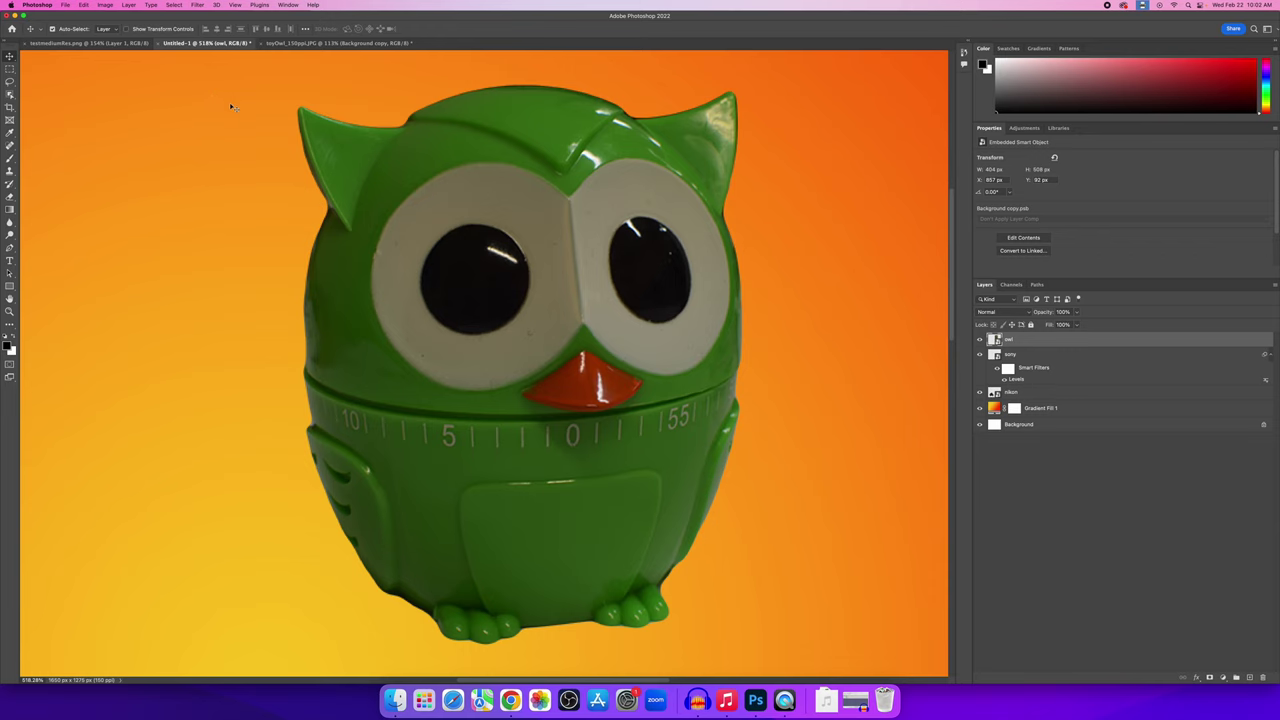
Apply Brightness/Contrast with Brightness 64 and Contrast 29 to the owl.
click(108, 5)
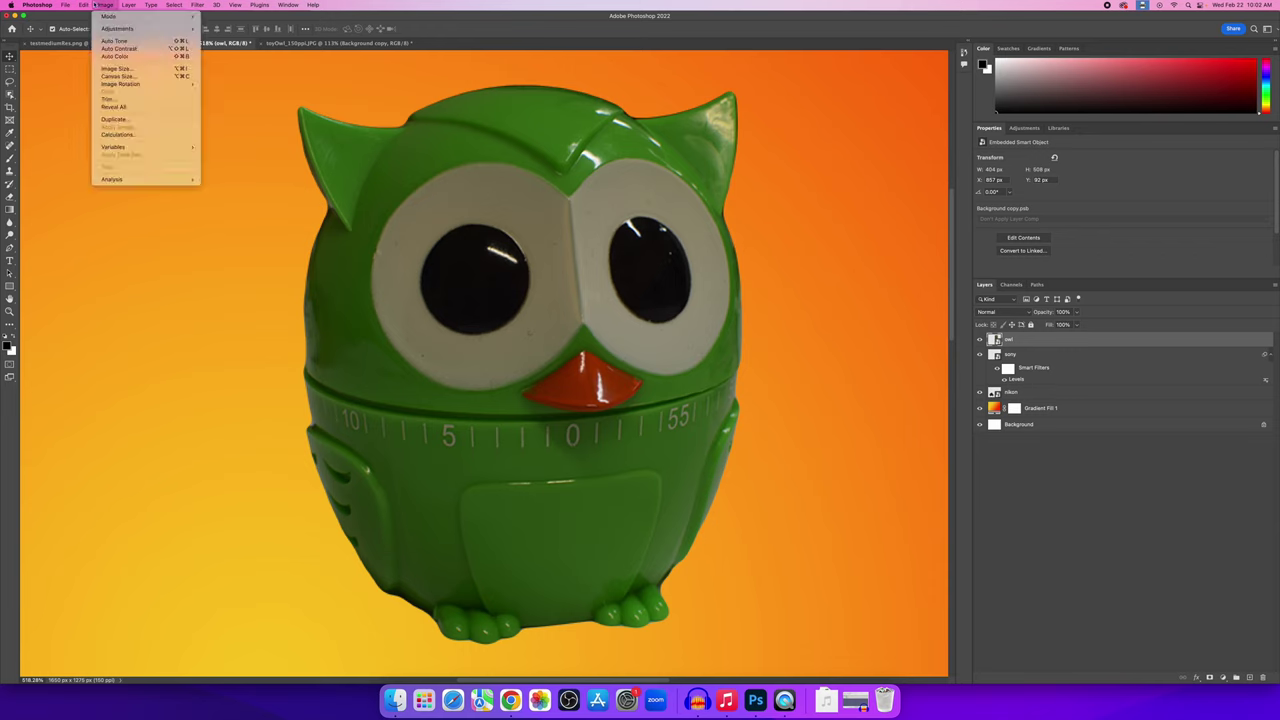
mouse_move(140, 29)
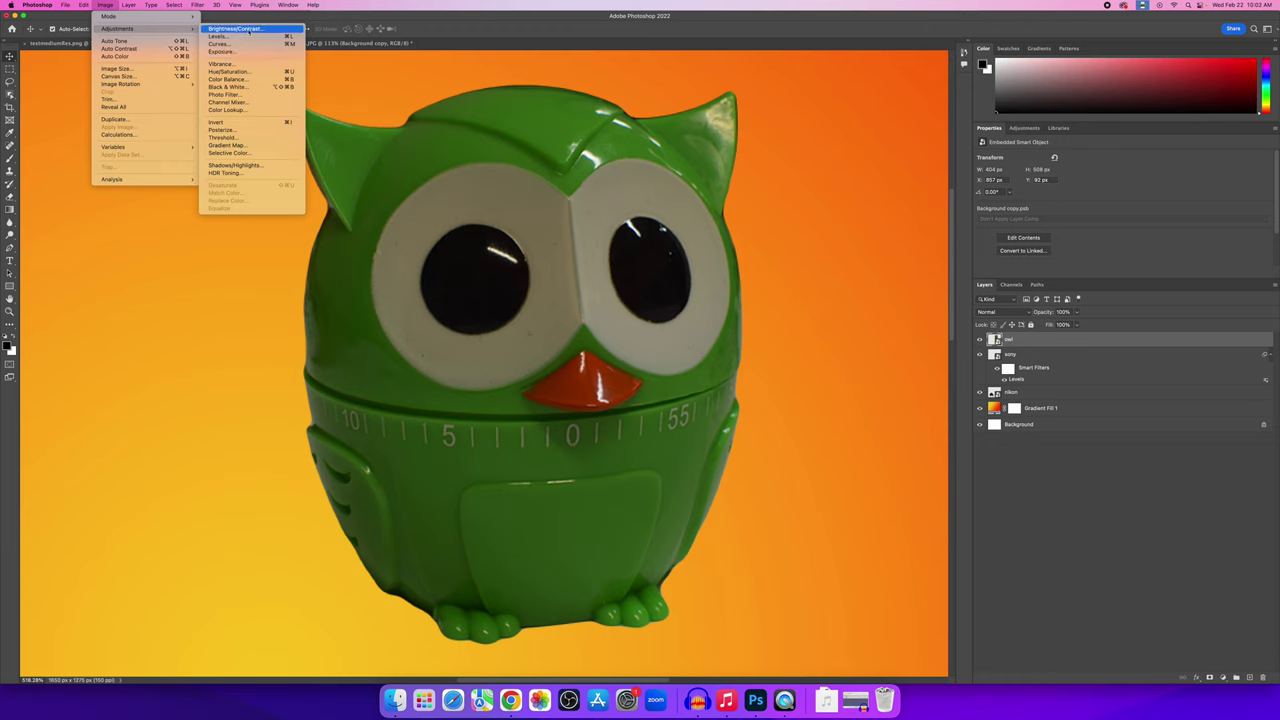
click(249, 30)
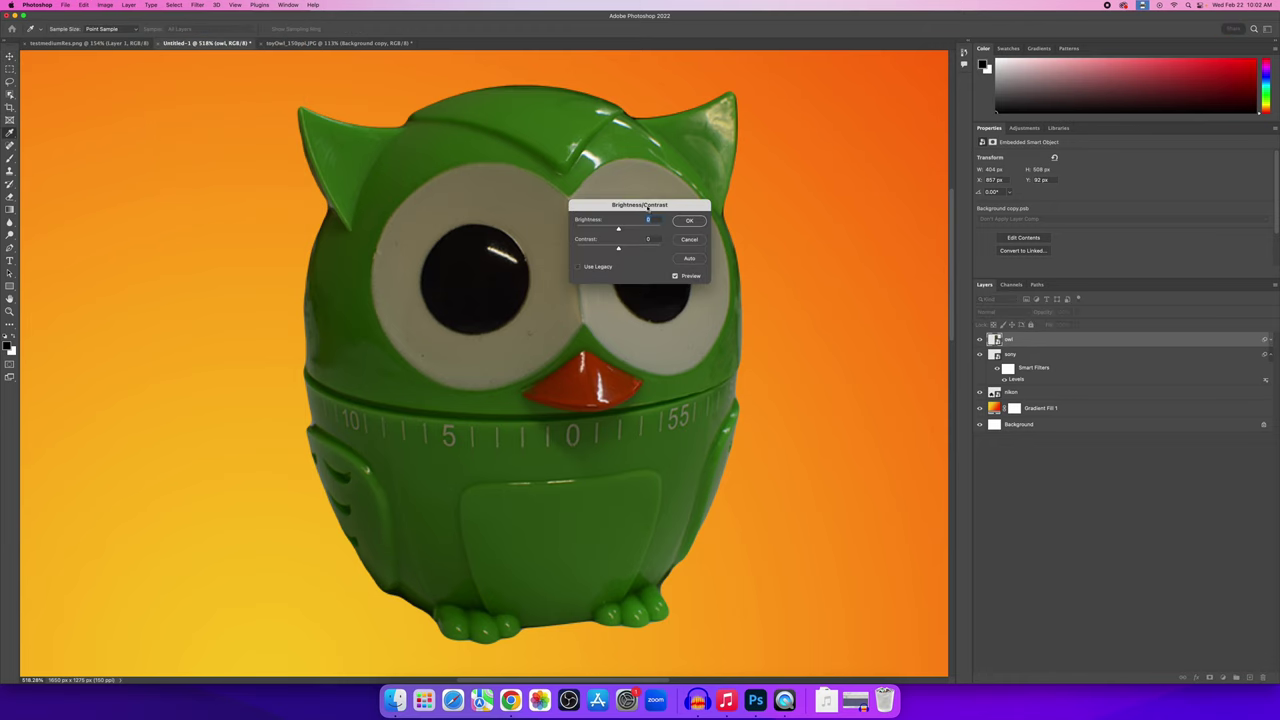
drag(648, 207, 810, 207)
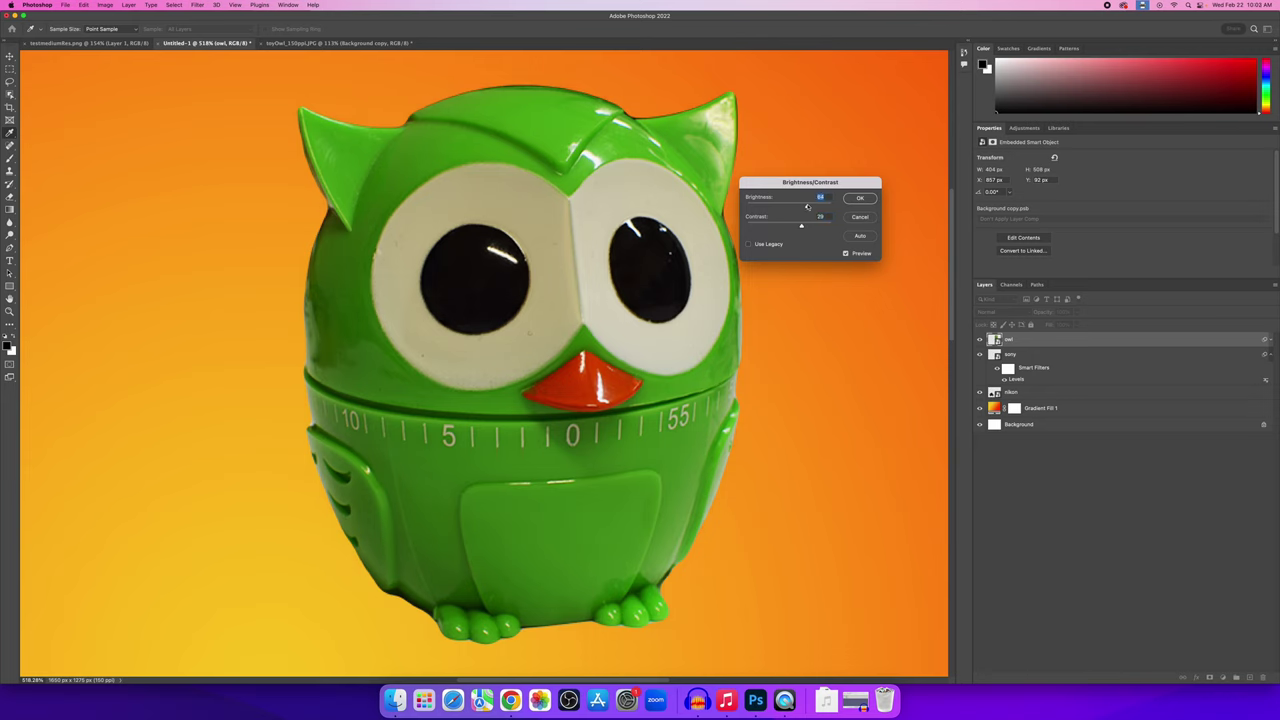
click(808, 207)
click(860, 198)
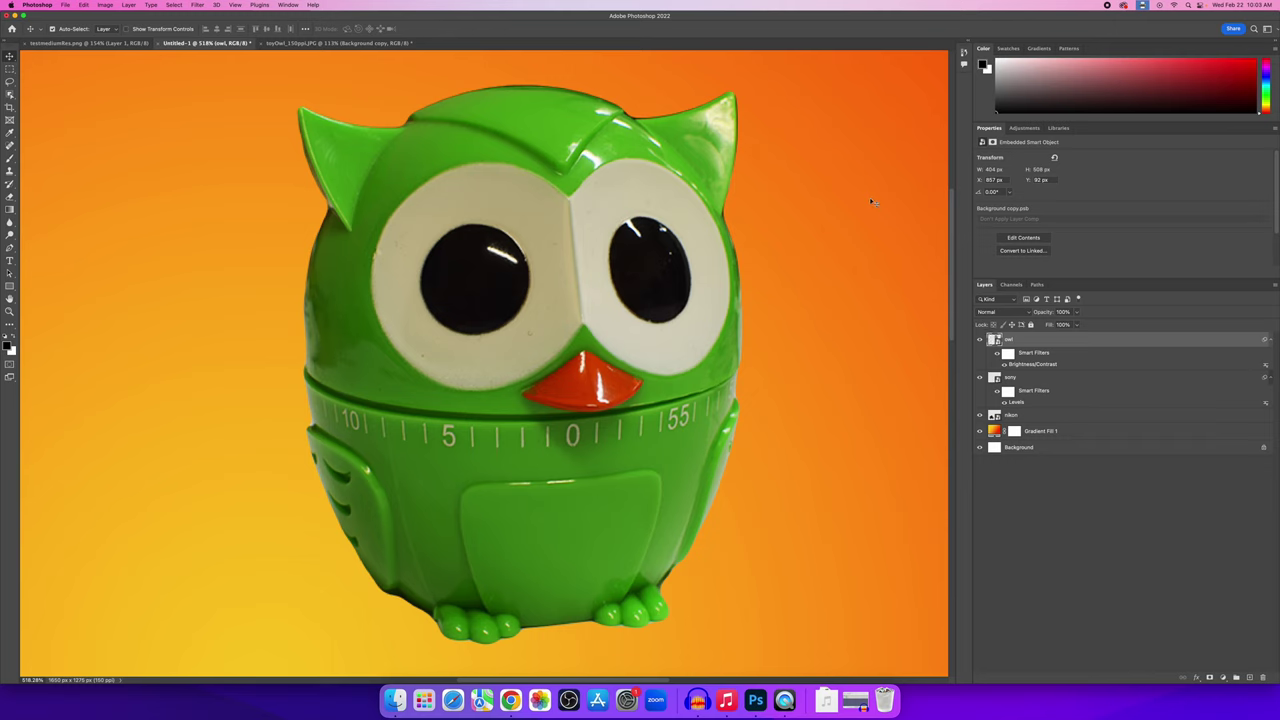
Toggle the Brightness/Contrast smart filter off and on to compare, then review its settings unchanged.
click(1005, 366)
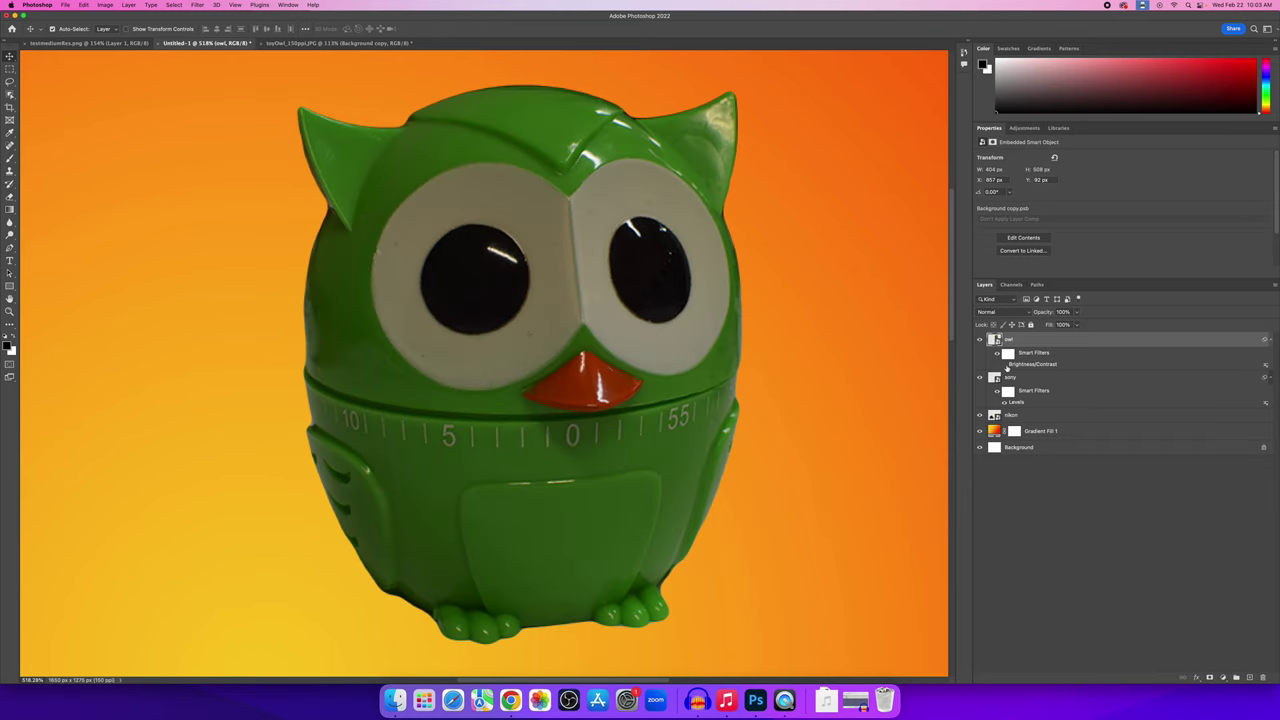
click(1005, 366)
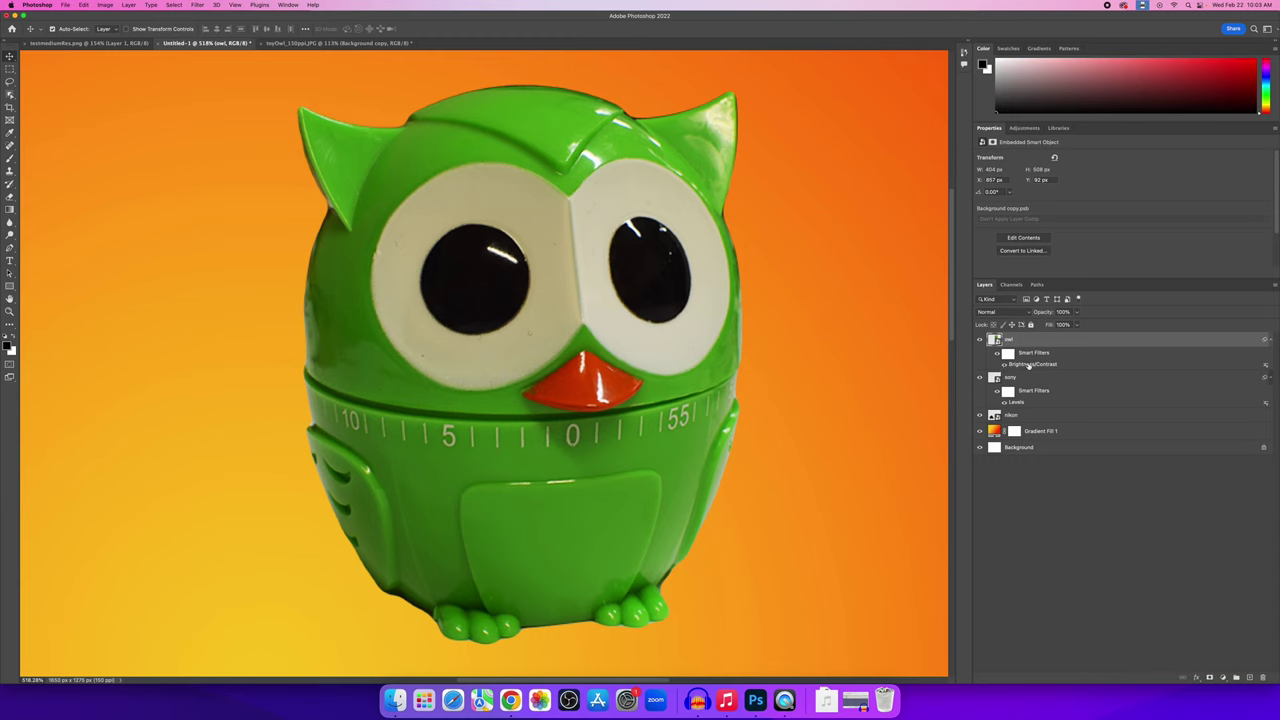
double_click(1028, 366)
click(860, 216)
Add a Hue/Saturation smart filter to the owl, test the Hue slider, and enable the targeted adjustment tool.
click(106, 5)
mouse_move(130, 28)
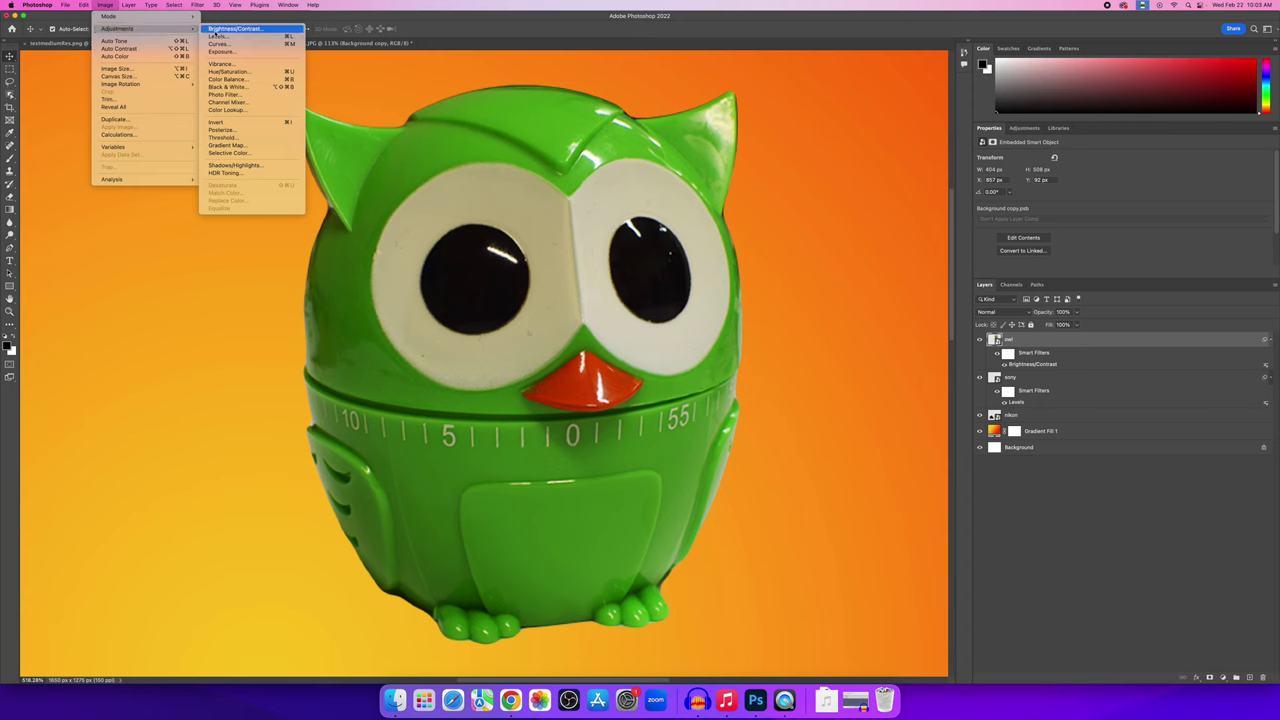
click(226, 72)
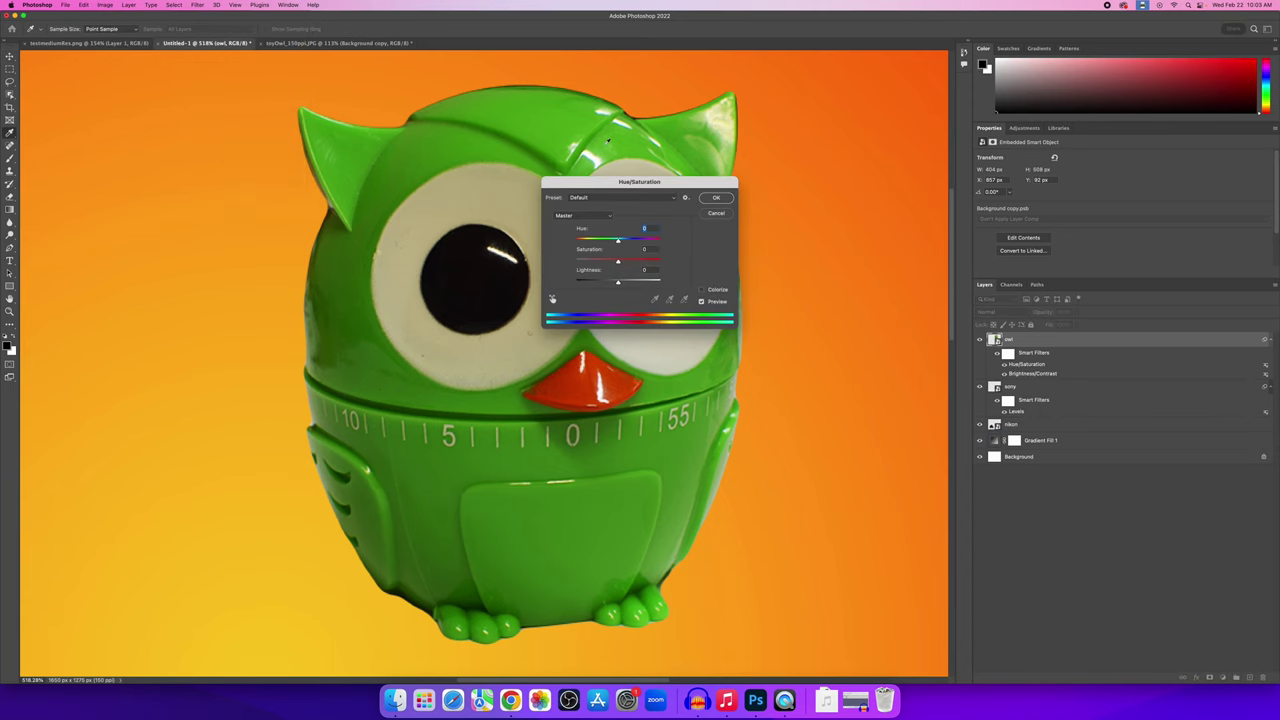
drag(595, 186, 776, 152)
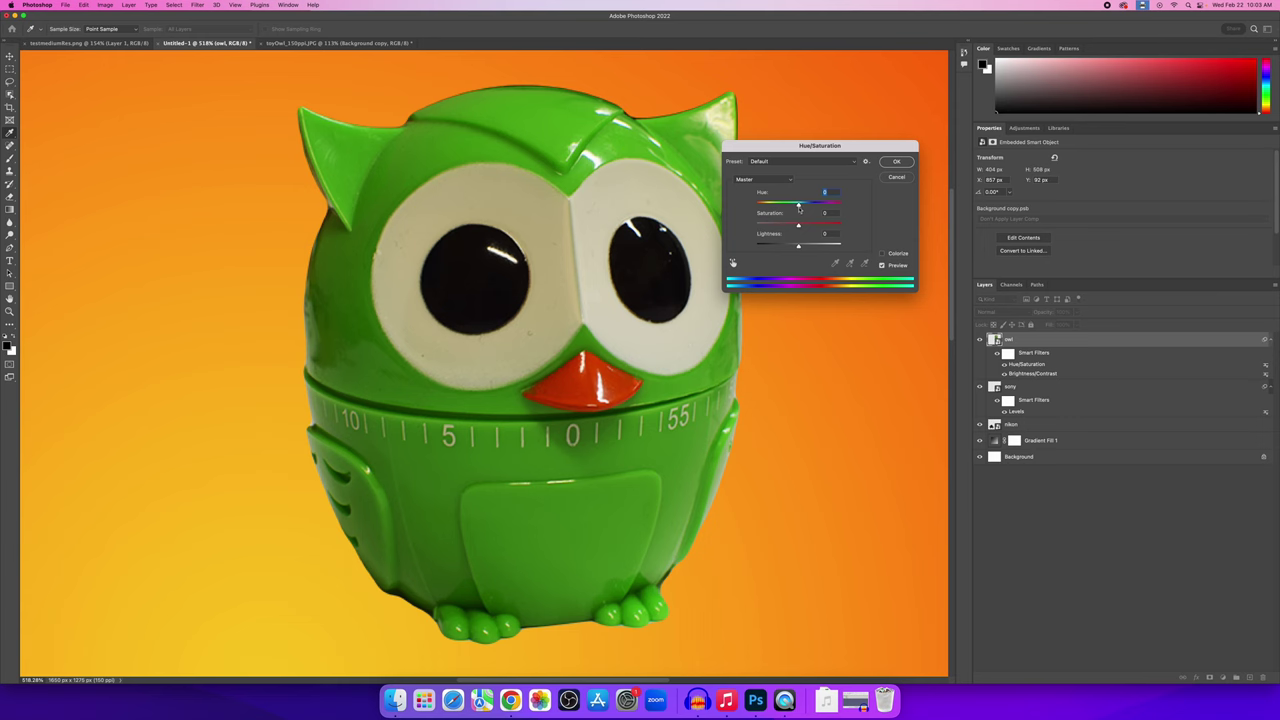
drag(799, 207, 797, 247)
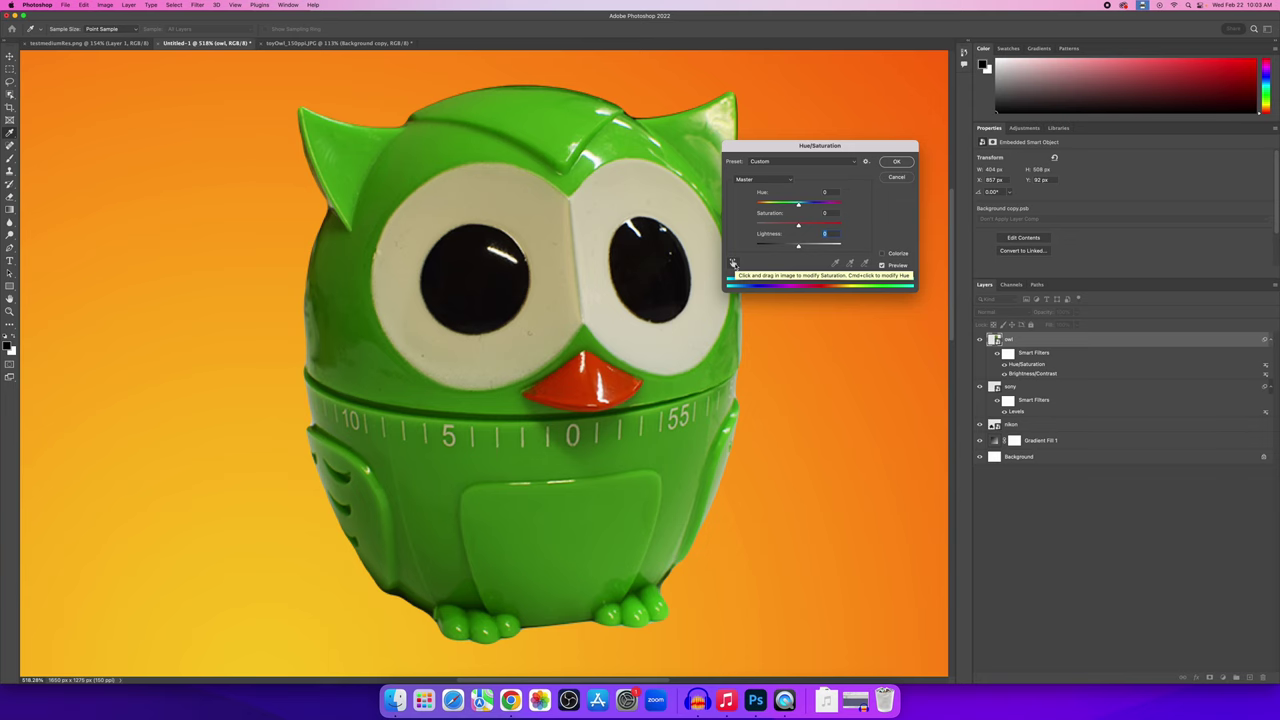
click(732, 262)
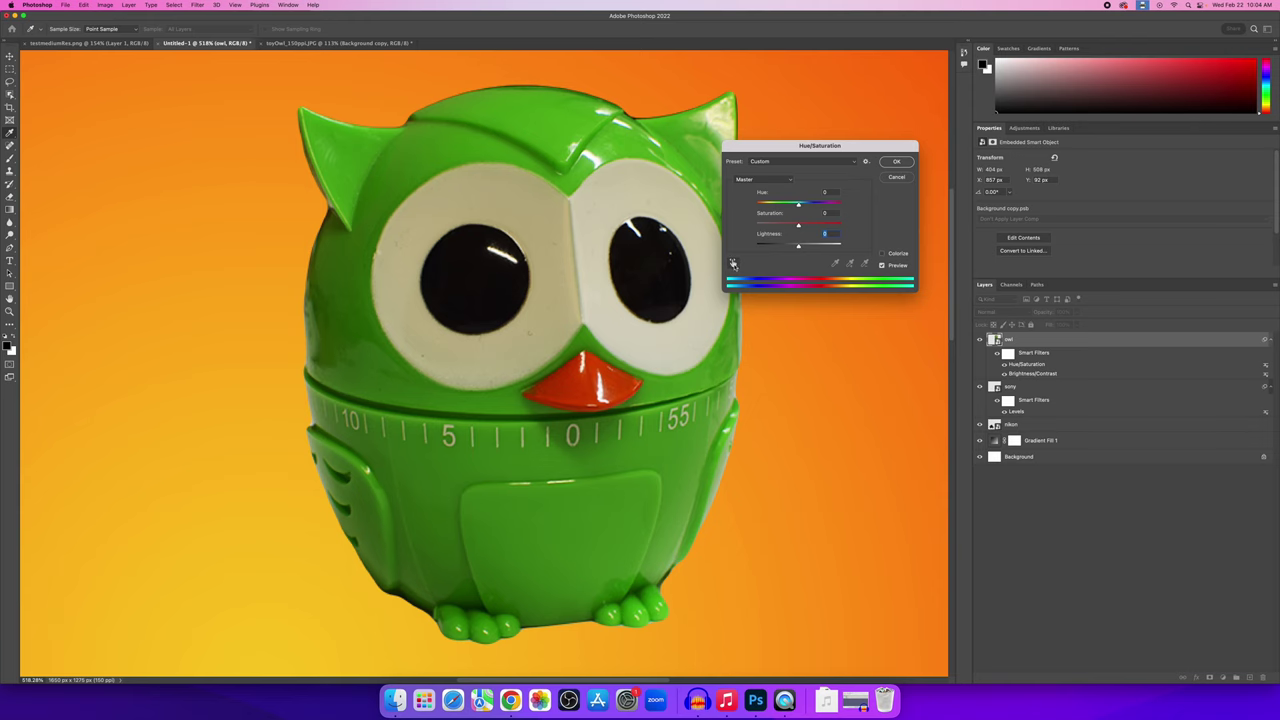
click(733, 263)
Target the owl's beak as Reds in Hue/Saturation and shift its hue to −99, turning it magenta.
mouse_move(586, 384)
mouse_down()
mouse_move(660, 391)
mouse_move(537, 394)
mouse_move(694, 396)
mouse_move(556, 396)
mouse_move(612, 394)
mouse_move(563, 391)
mouse_move(599, 390)
mouse_up()
drag(799, 205, 770, 205)
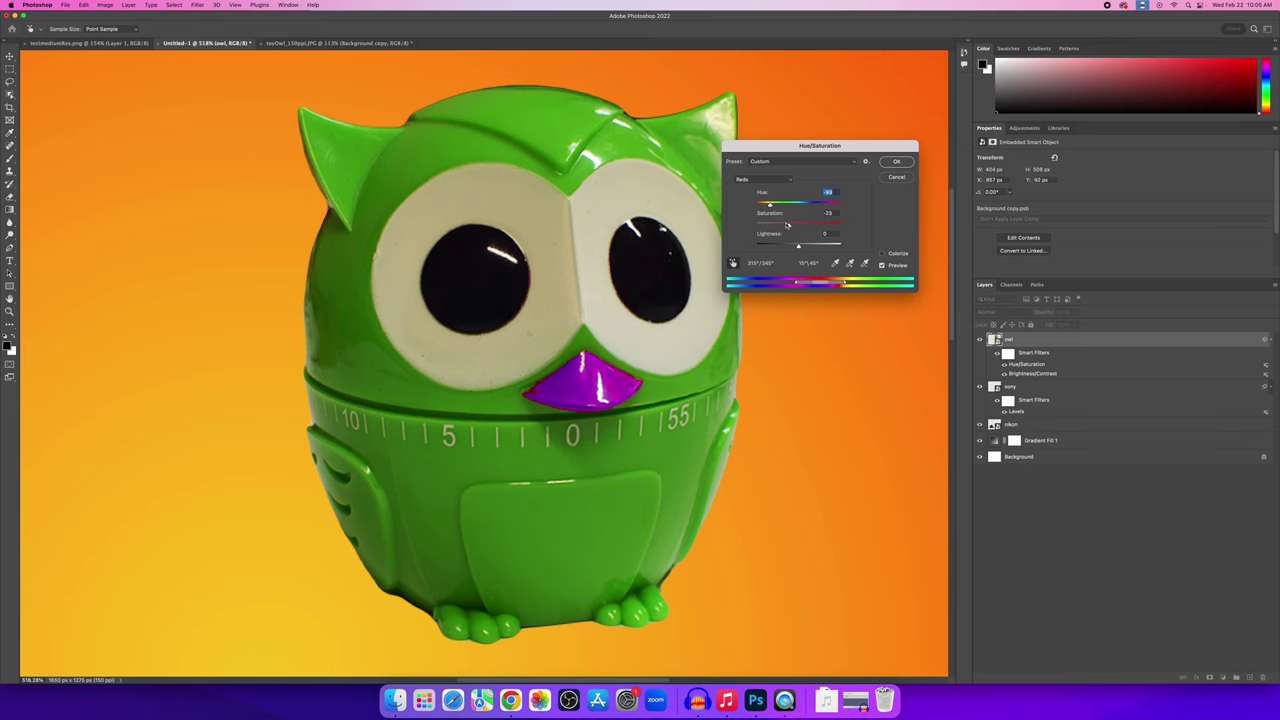
Lower the Reds saturation to -33 and toggle the Hue/Saturation filter to compare.
click(785, 225)
click(896, 161)
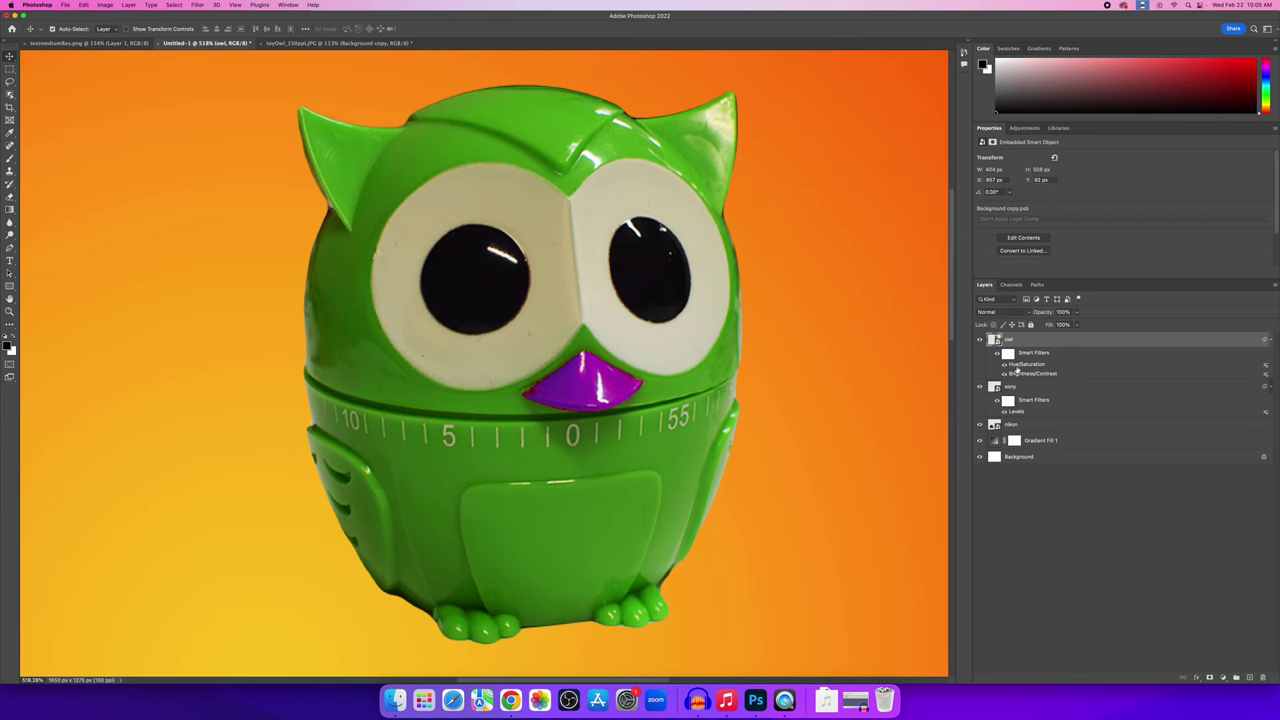
click(1005, 365)
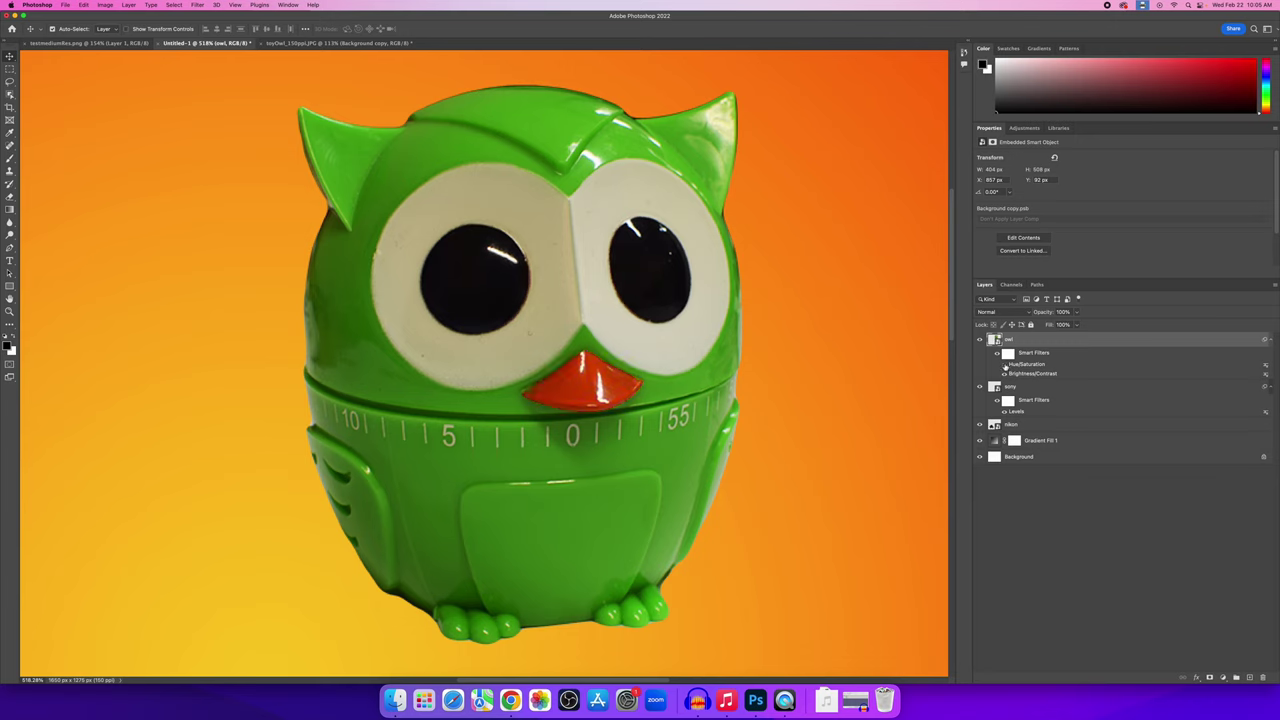
click(1005, 365)
Reopen the owl's Hue/Saturation filter, recheck the Reds range, and keep the settings.
double_click(1030, 365)
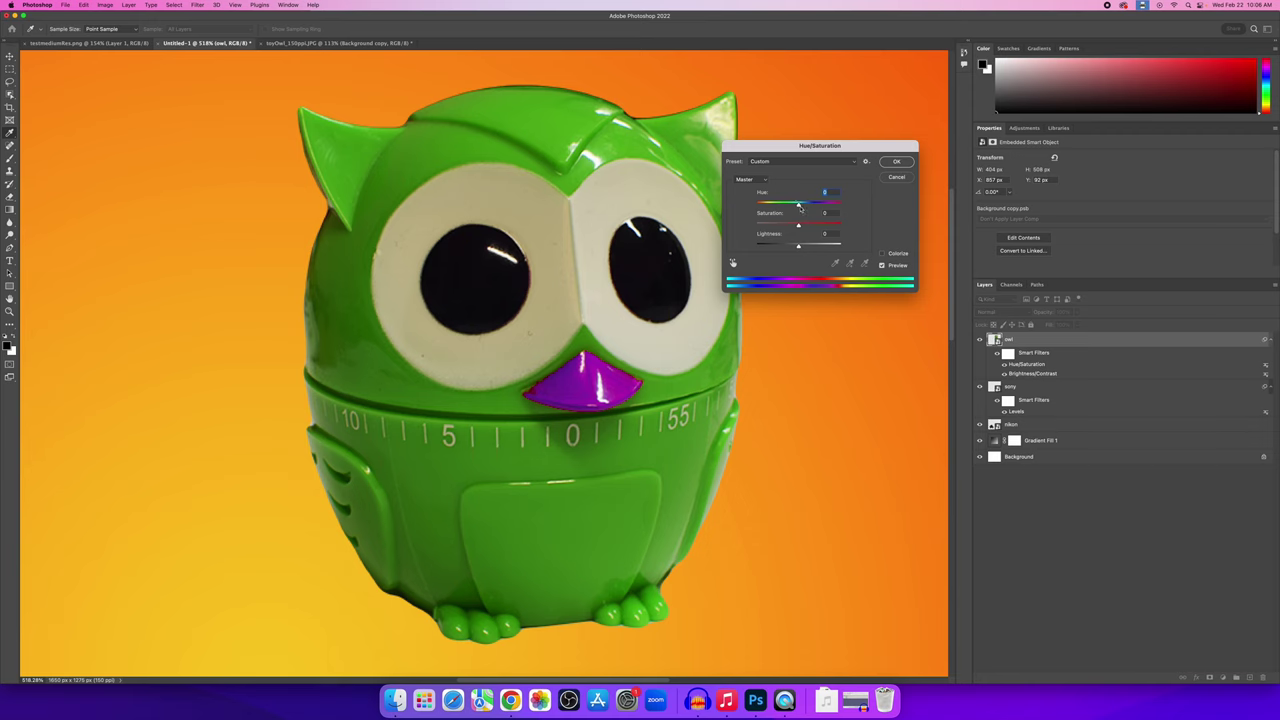
drag(799, 206, 799, 207)
click(760, 180)
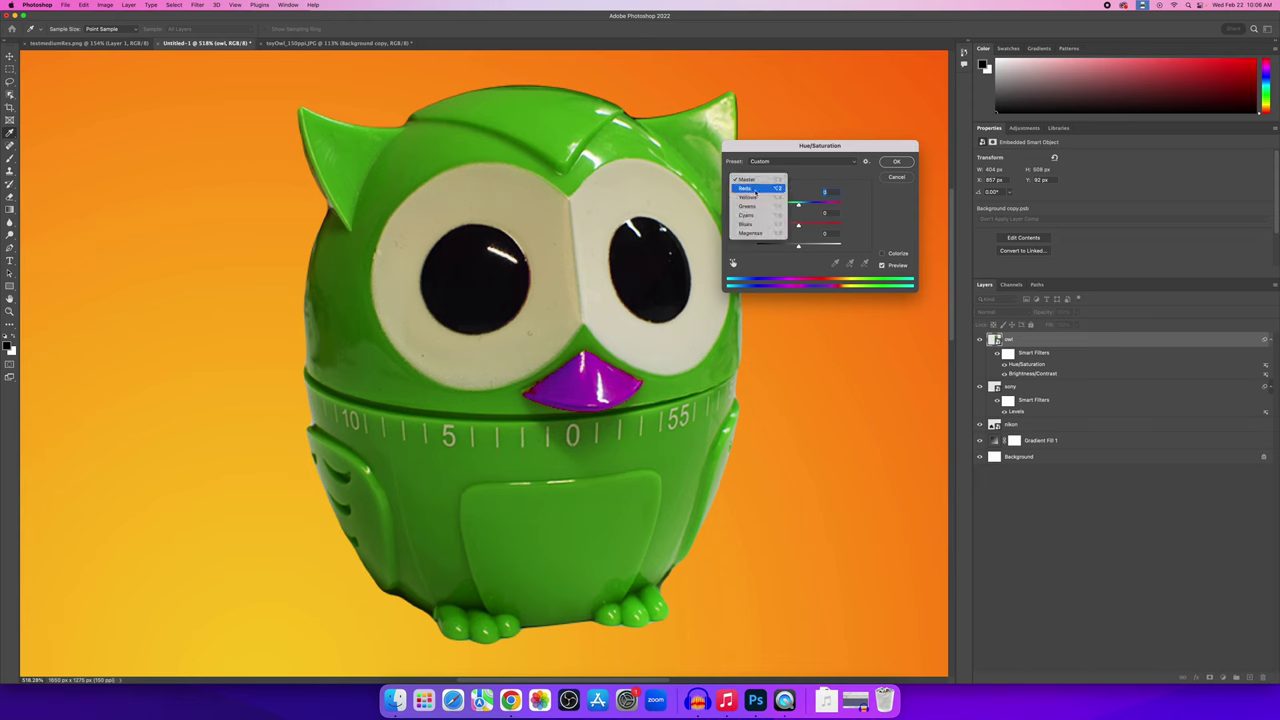
click(755, 189)
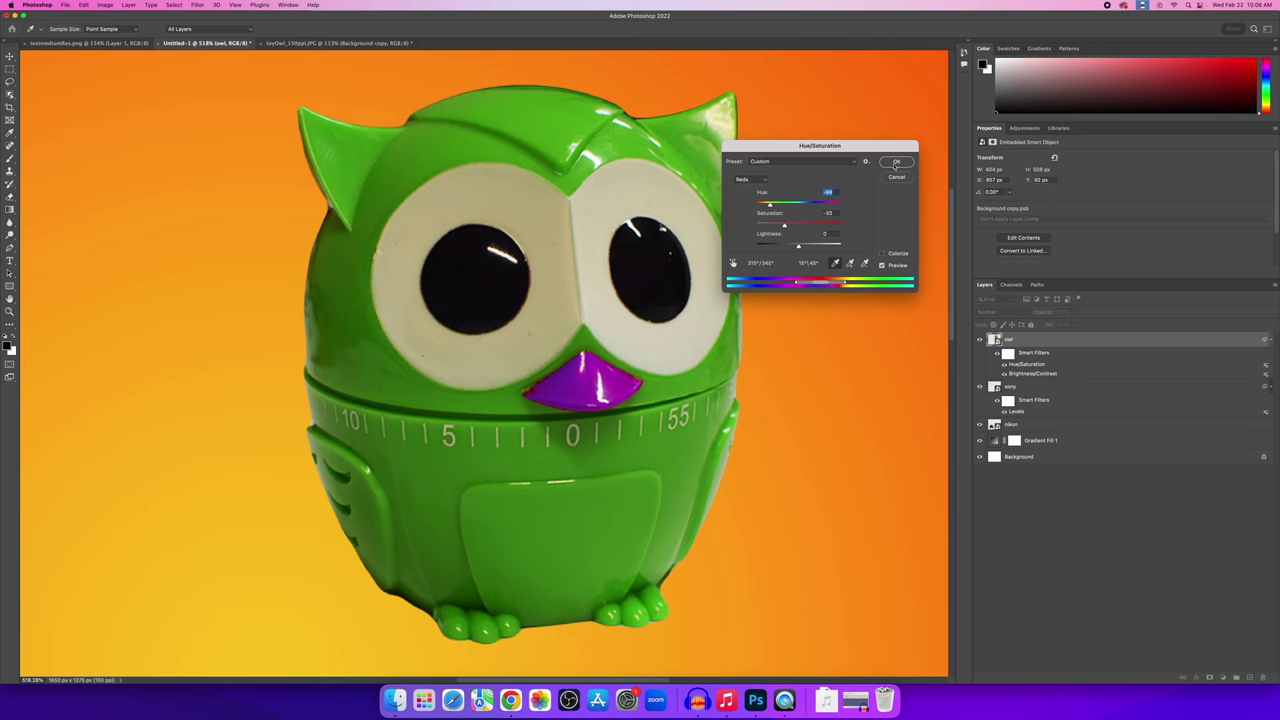
click(896, 162)
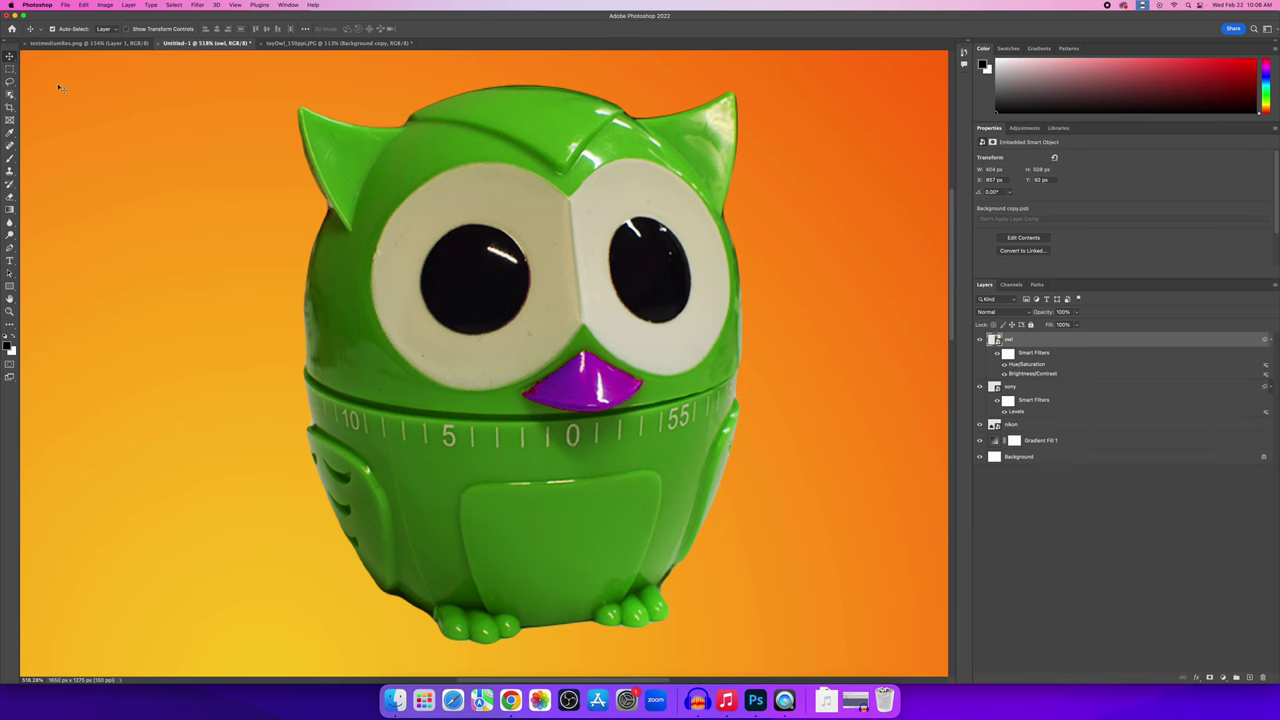
scroll(455, 293, down, 10)
scroll(414, 320, up, 5)
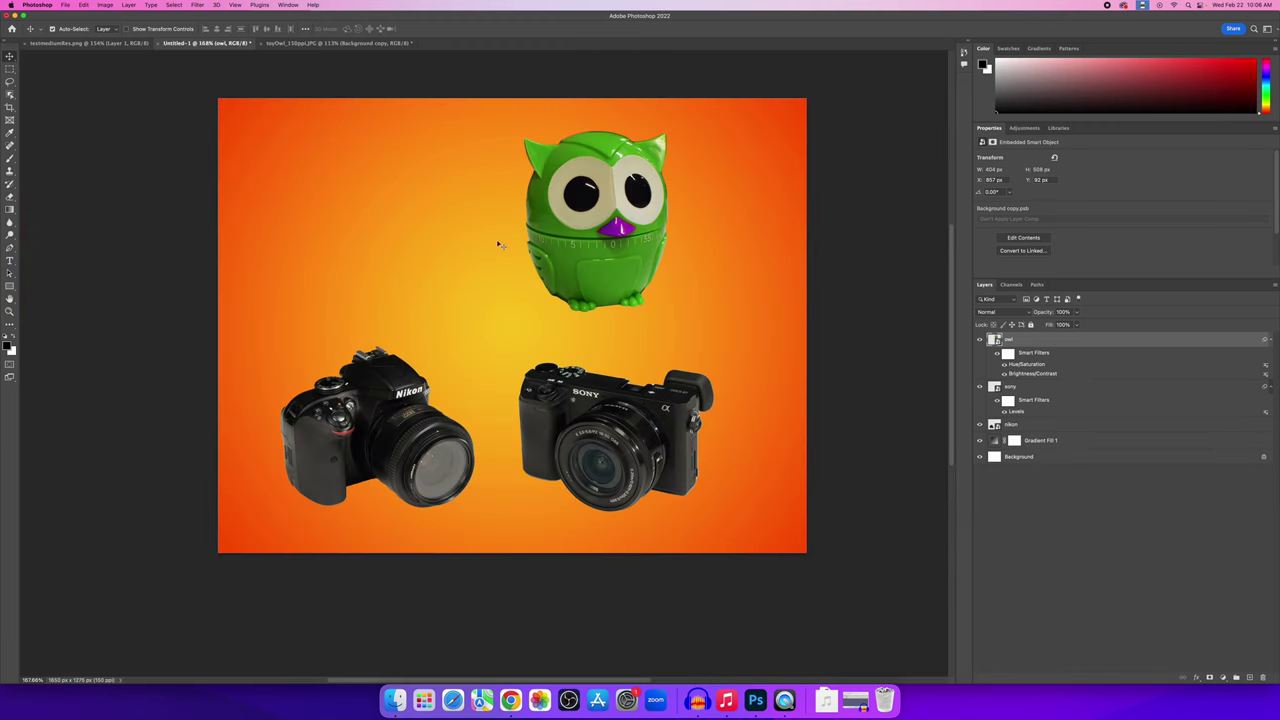
scroll(475, 245, up, 2)
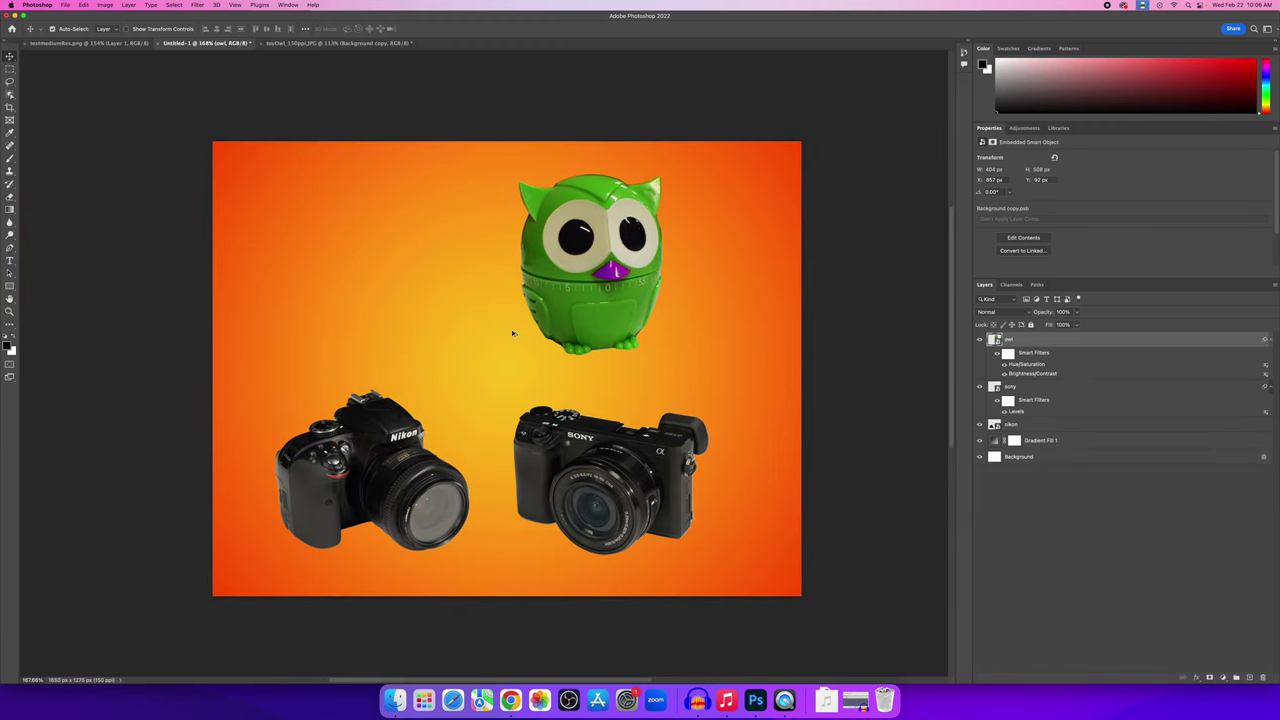
scroll(512, 333, up, 1)
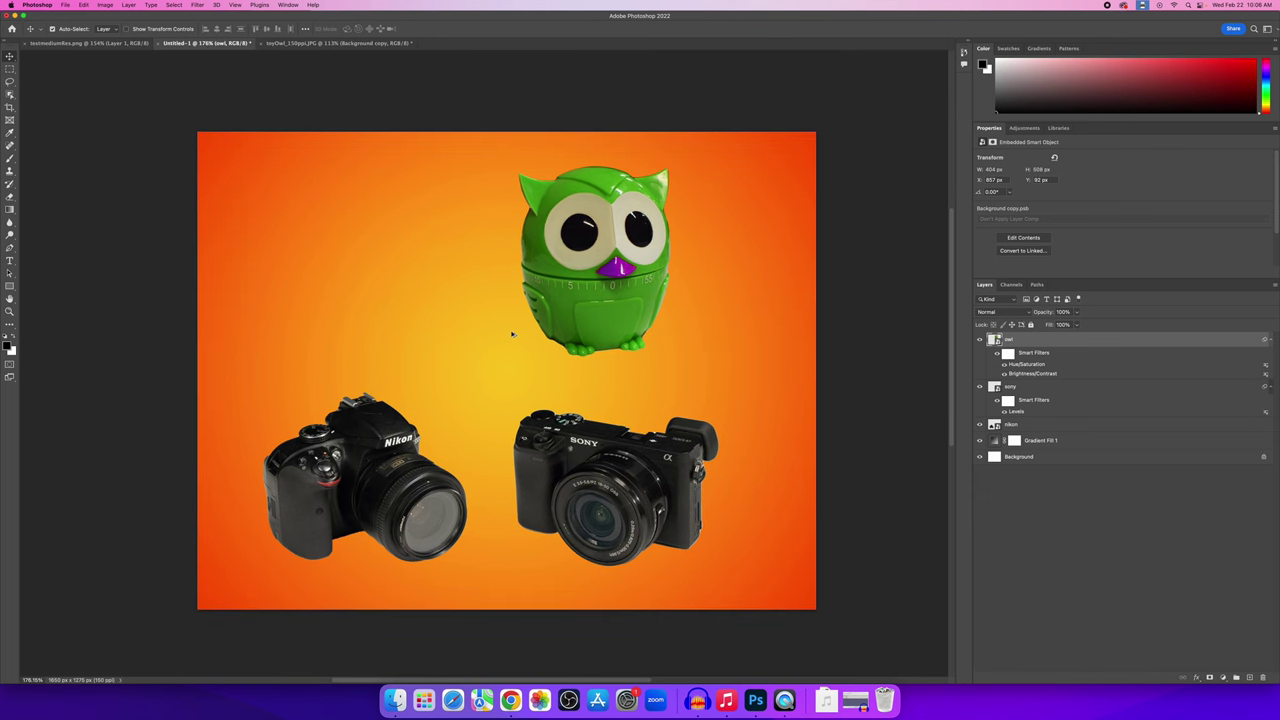
click(95, 45)
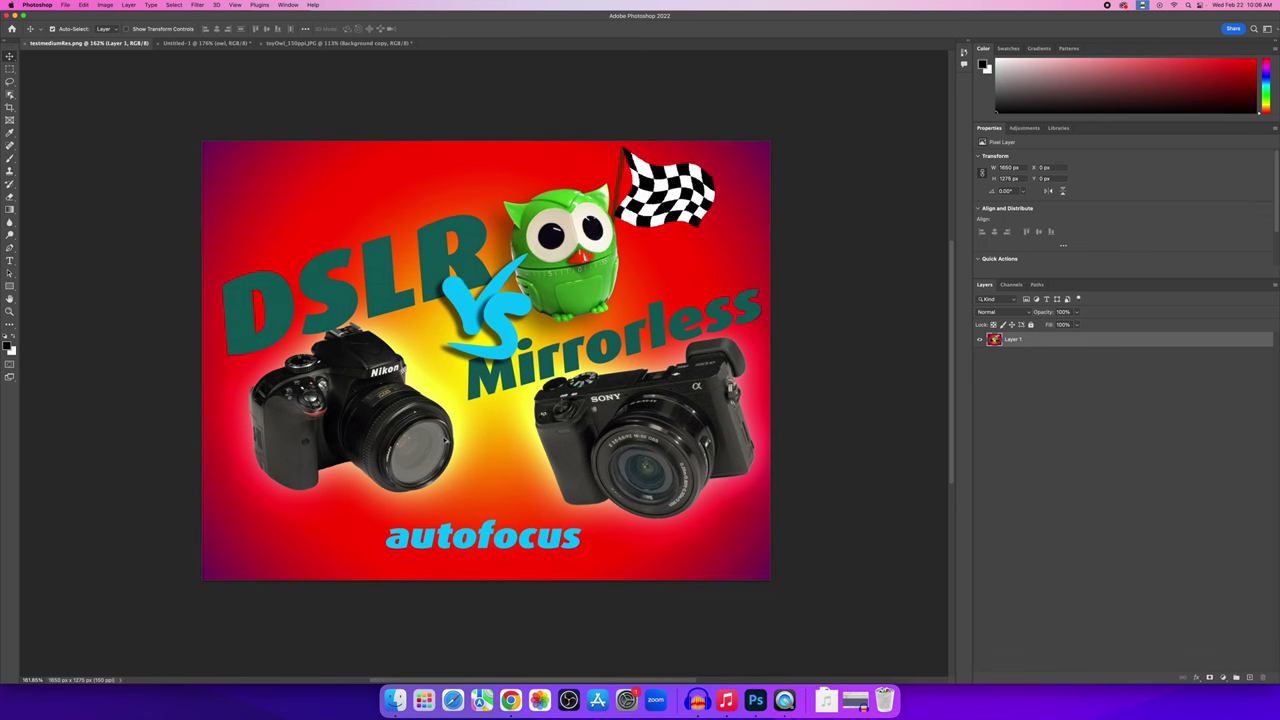
scroll(456, 442, up, 2)
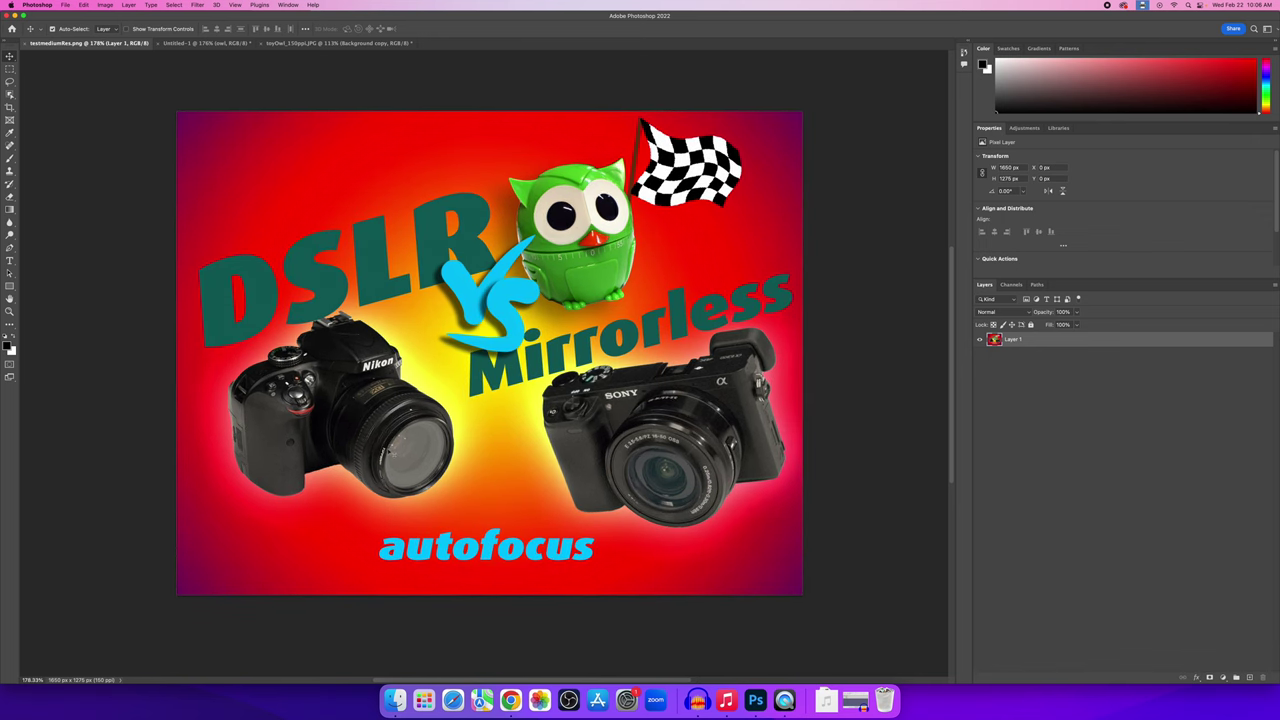
scroll(372, 456, up, 1)
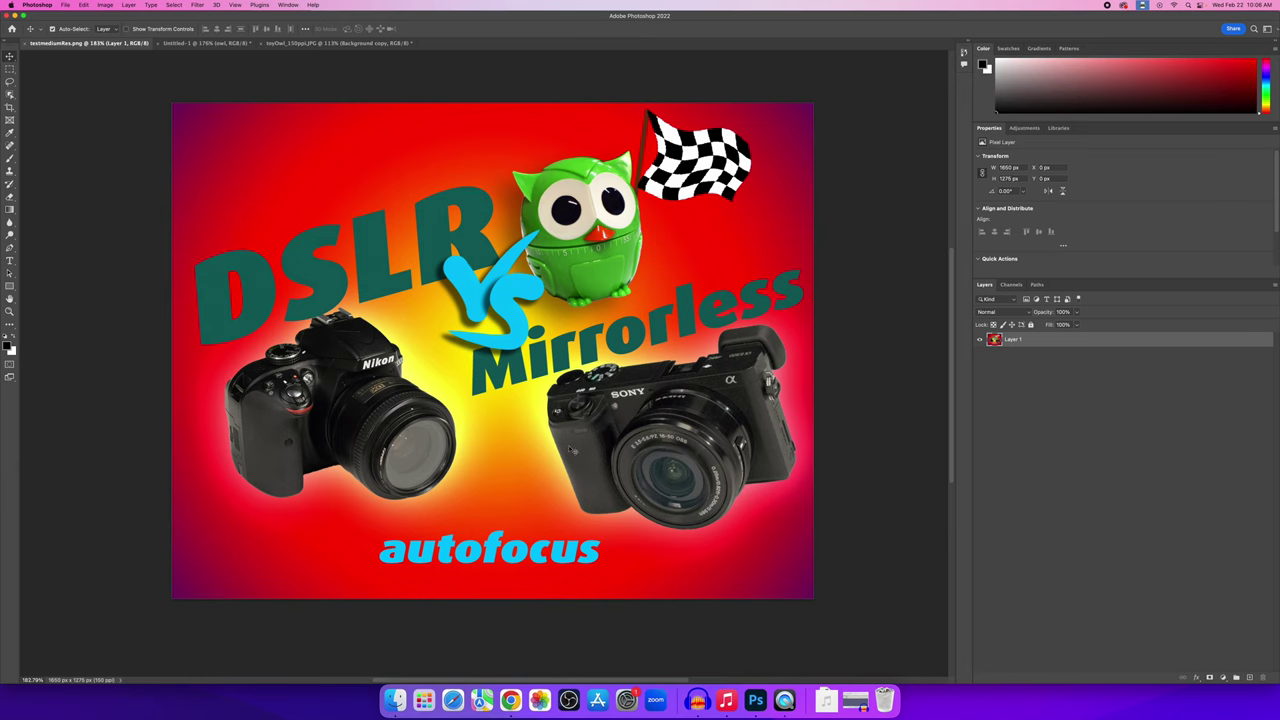
scroll(380, 452, up, 1)
scroll(380, 452, up, 3)
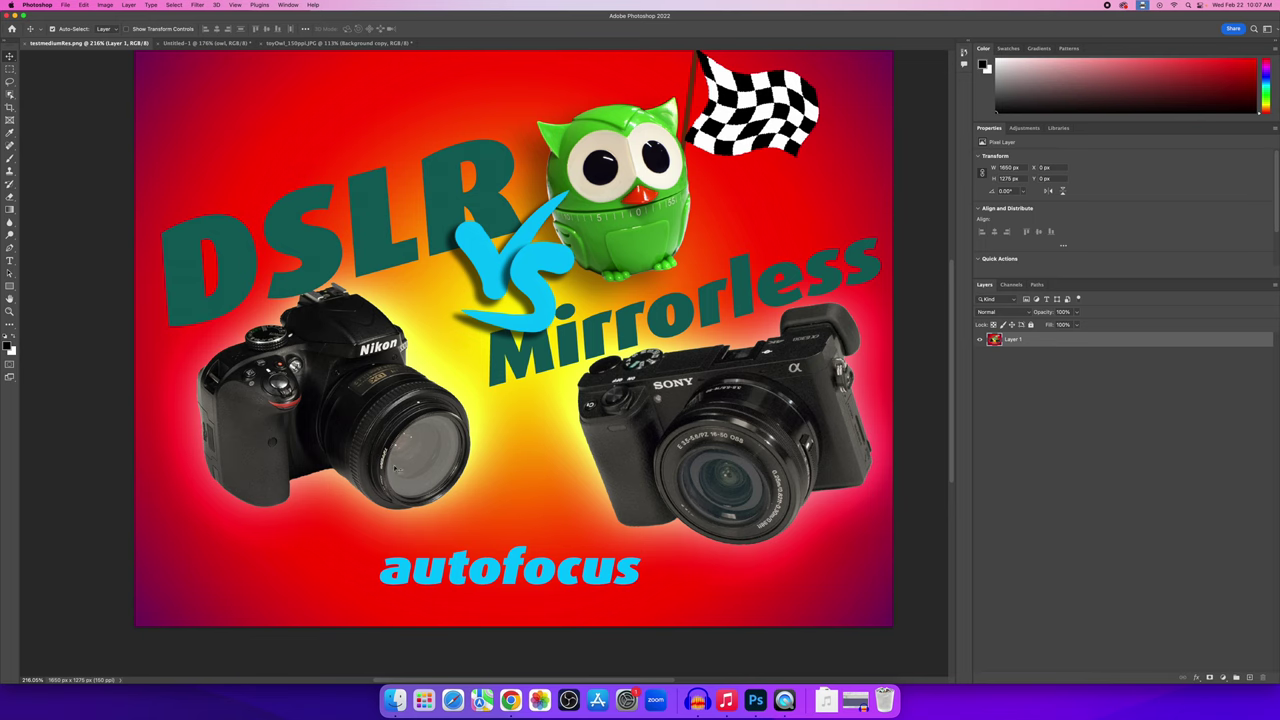
scroll(578, 398, up, 3)
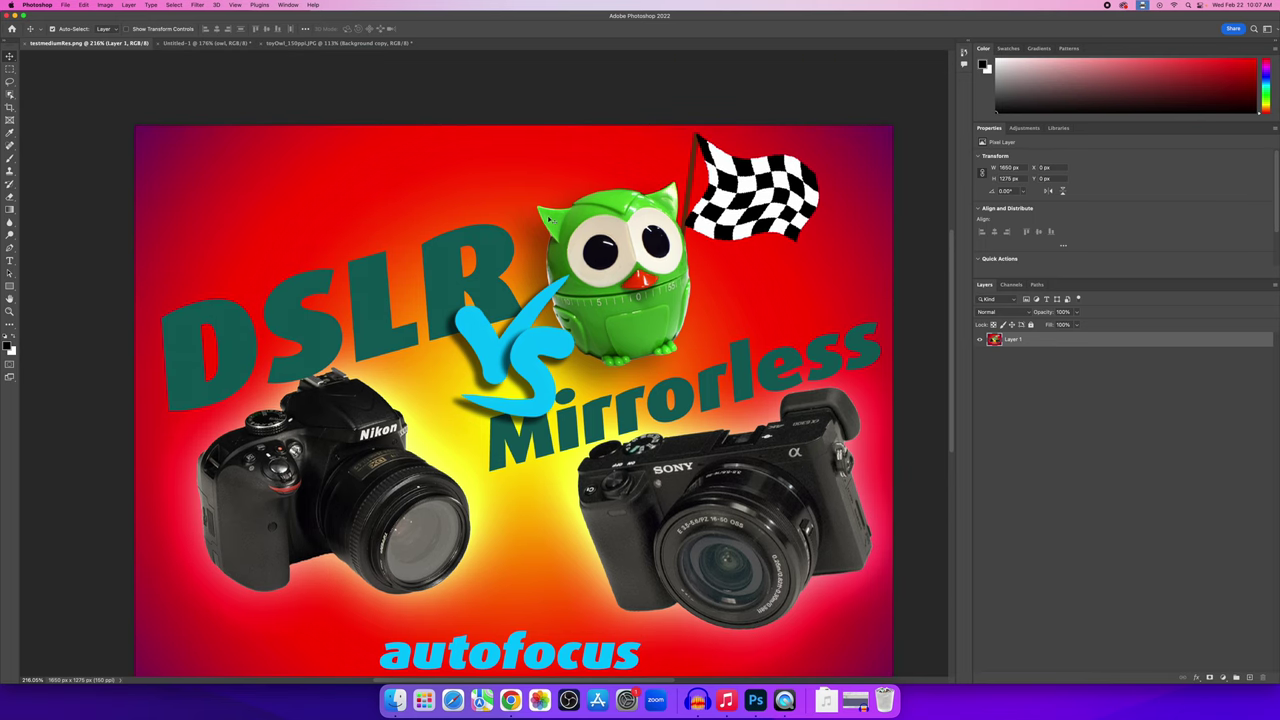
click(200, 44)
scroll(386, 343, up, 1)
scroll(393, 485, up, 3)
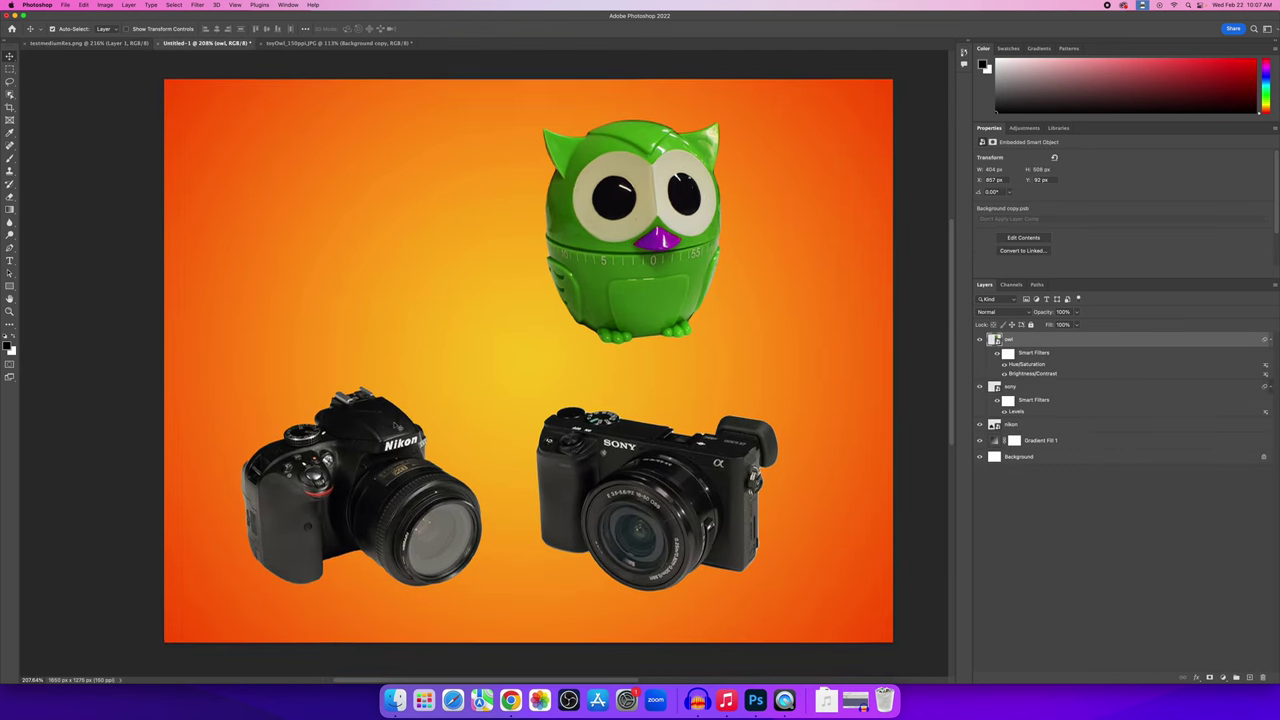
Add an Outer Glow to the nikon layer with 73 px size and 43% opacity.
click(1068, 426)
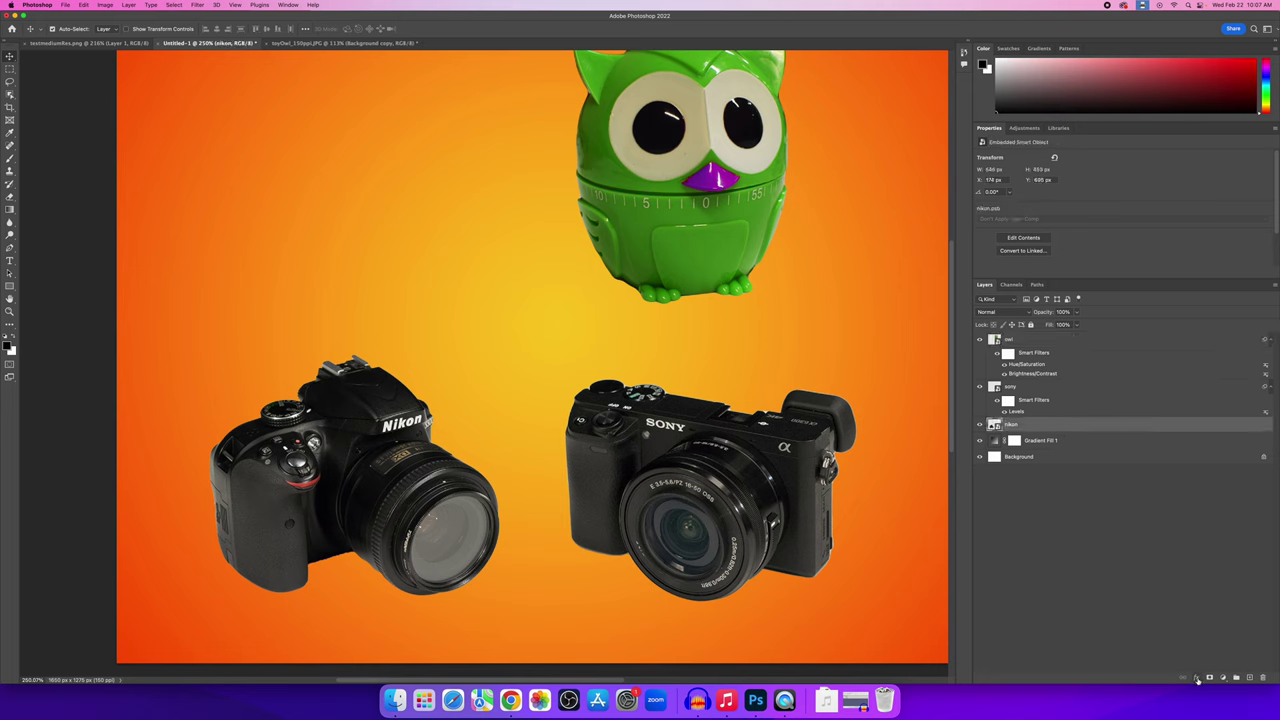
click(1198, 678)
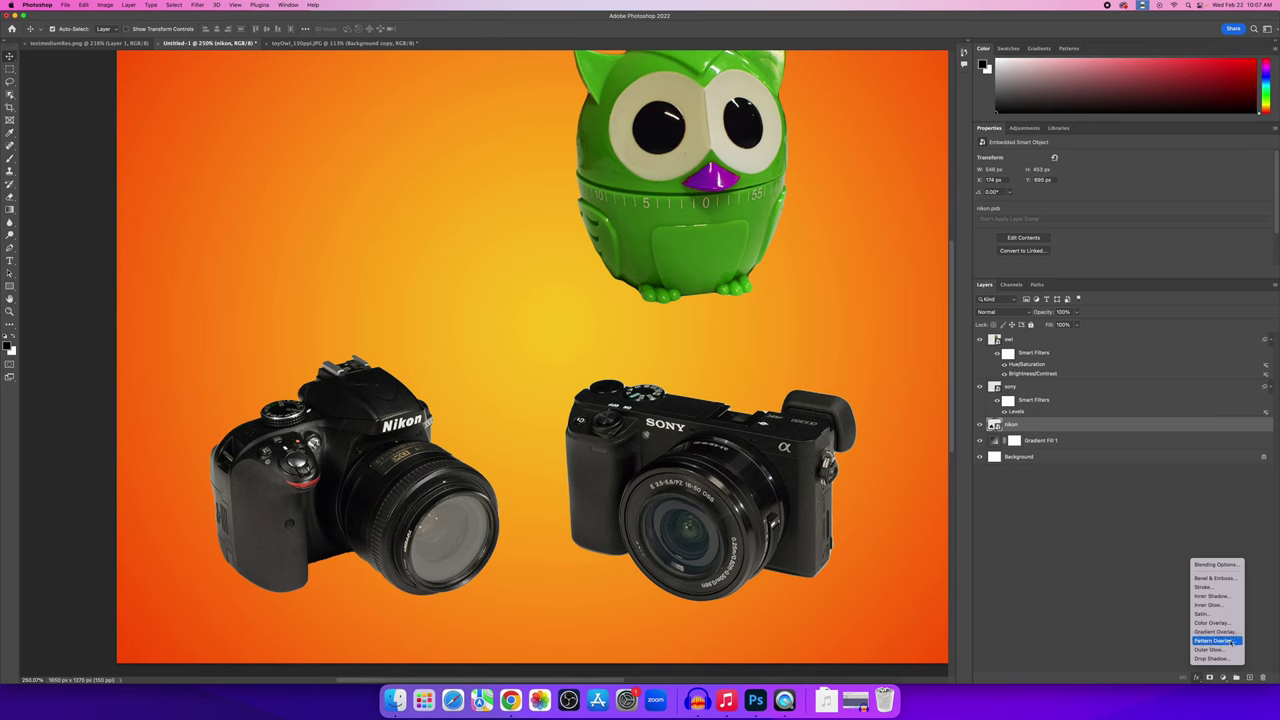
click(1204, 651)
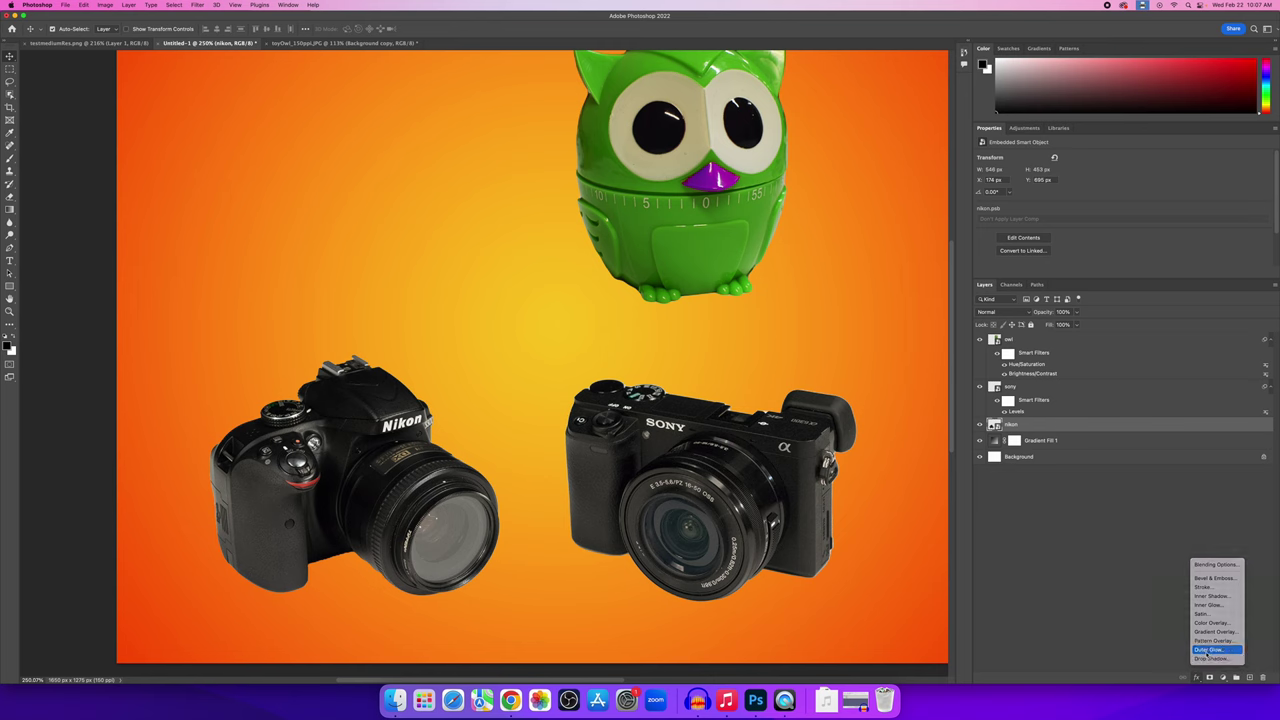
drag(528, 239, 385, 142)
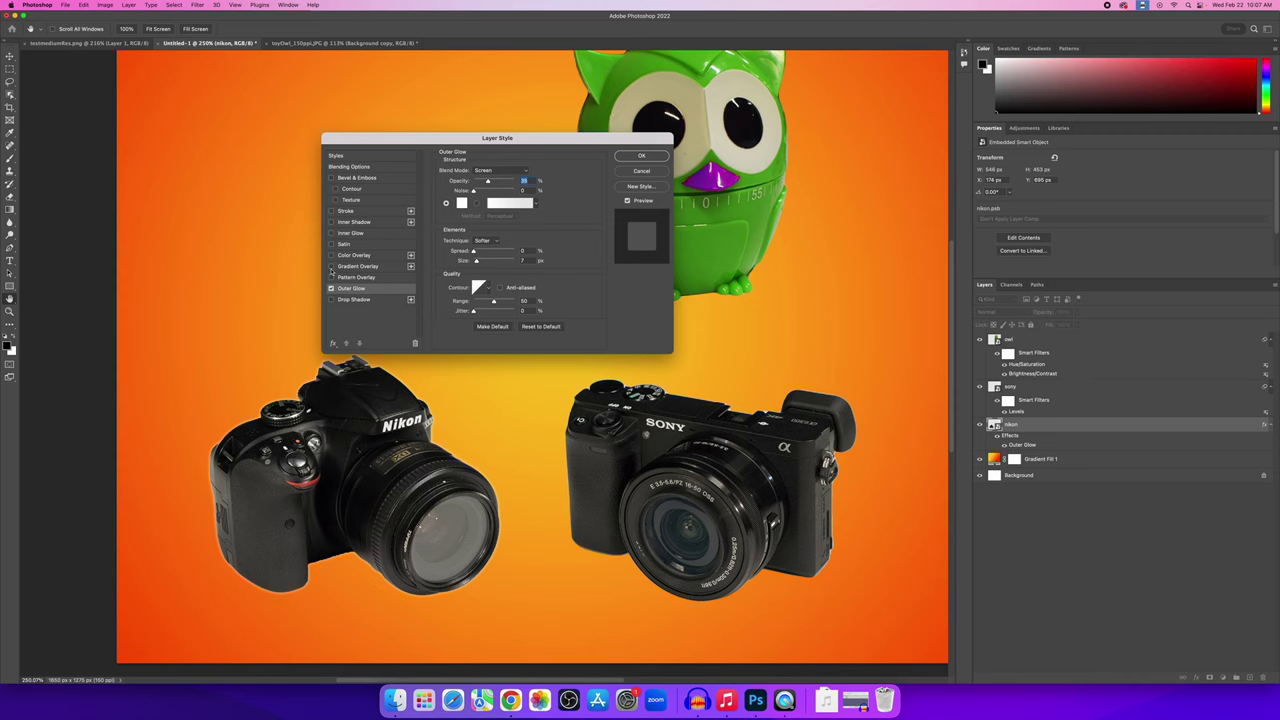
click(331, 288)
click(331, 288)
drag(476, 261, 488, 263)
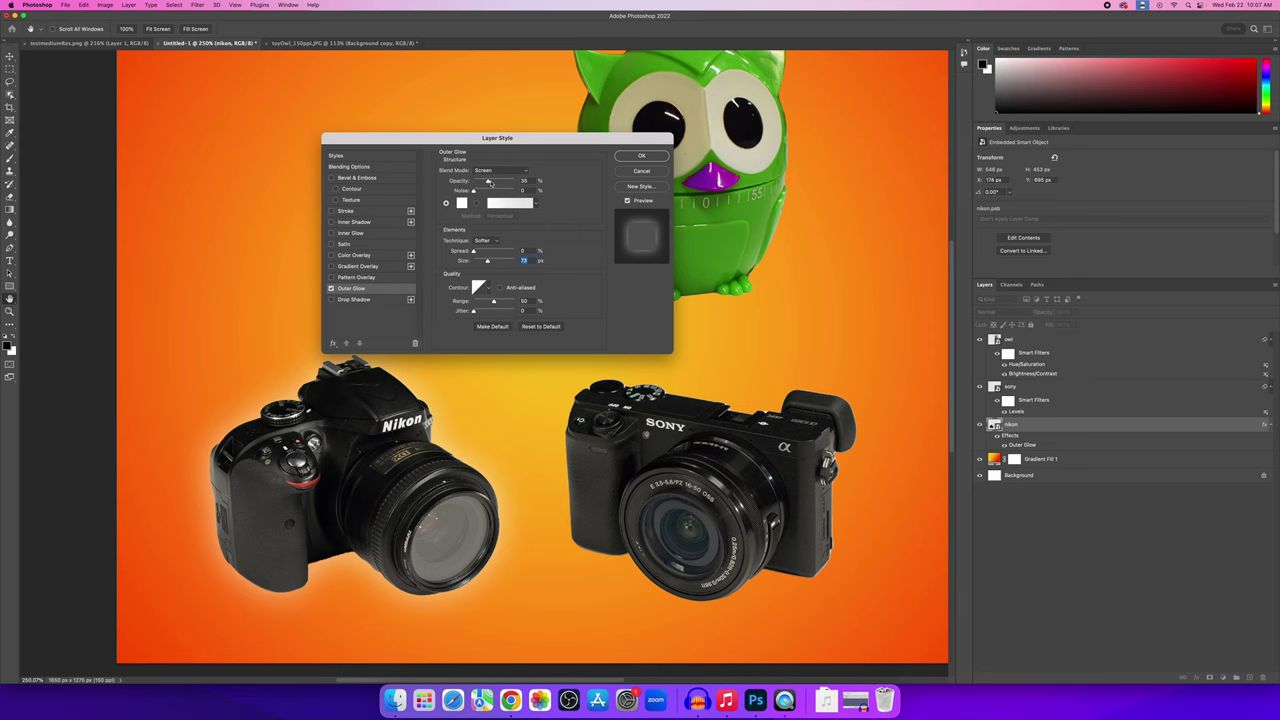
drag(489, 181, 494, 183)
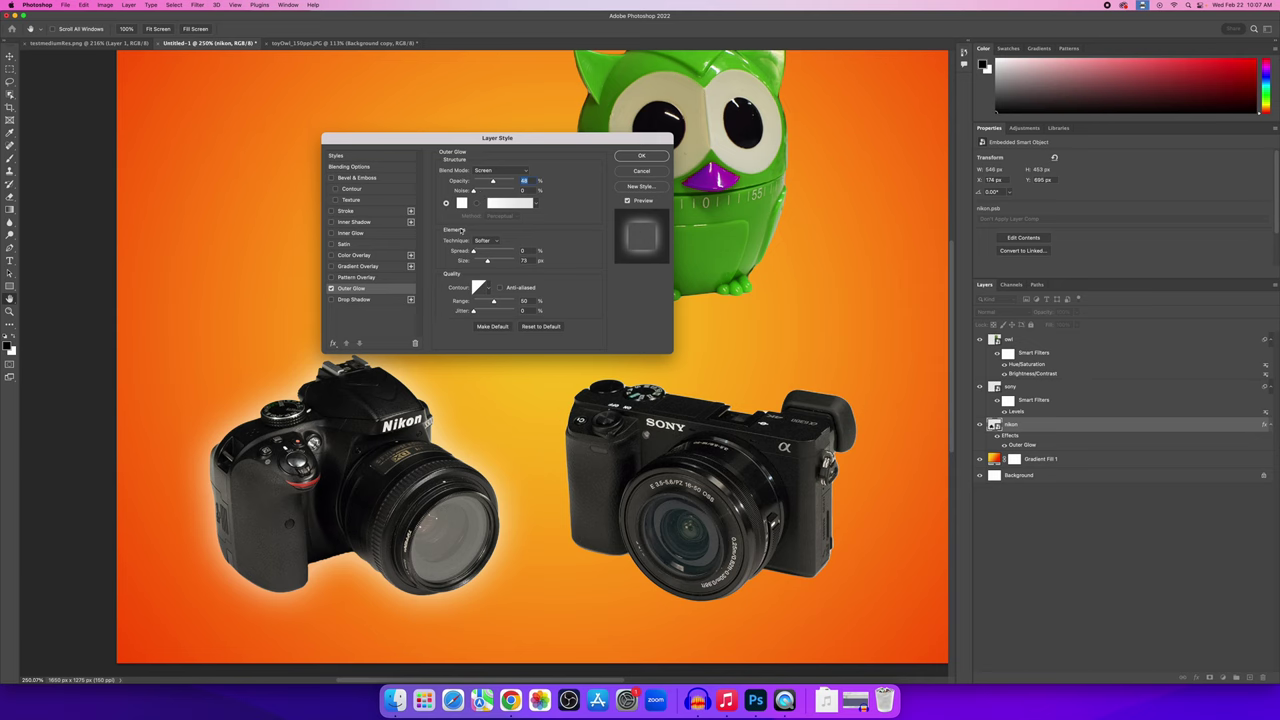
Give the nikon glow a pale yellow colour and apply the effect.
click(462, 205)
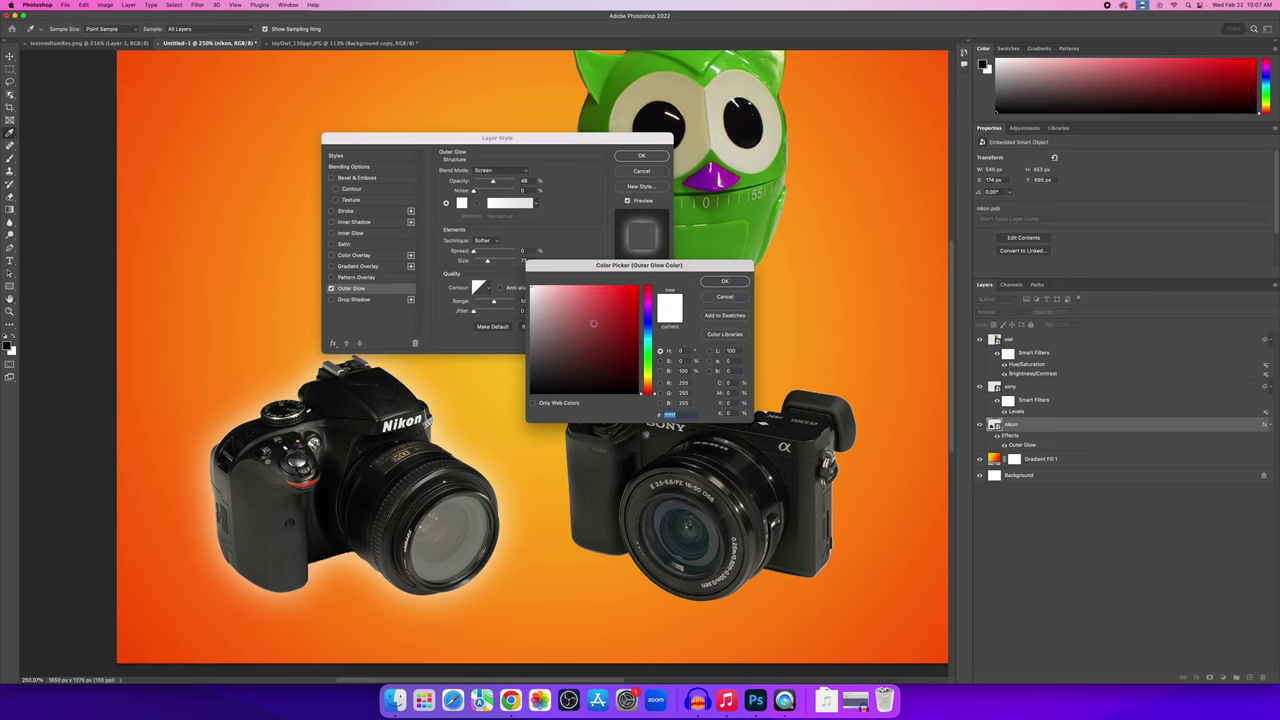
drag(646, 383, 646, 377)
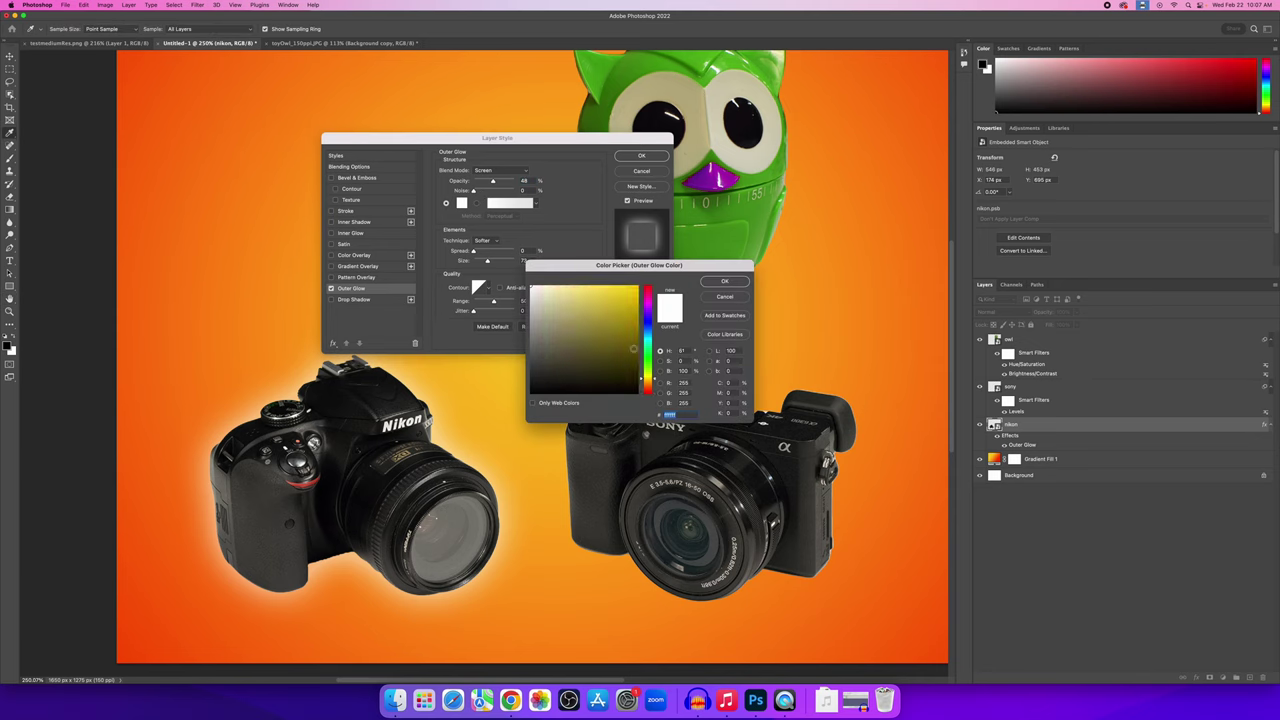
click(581, 289)
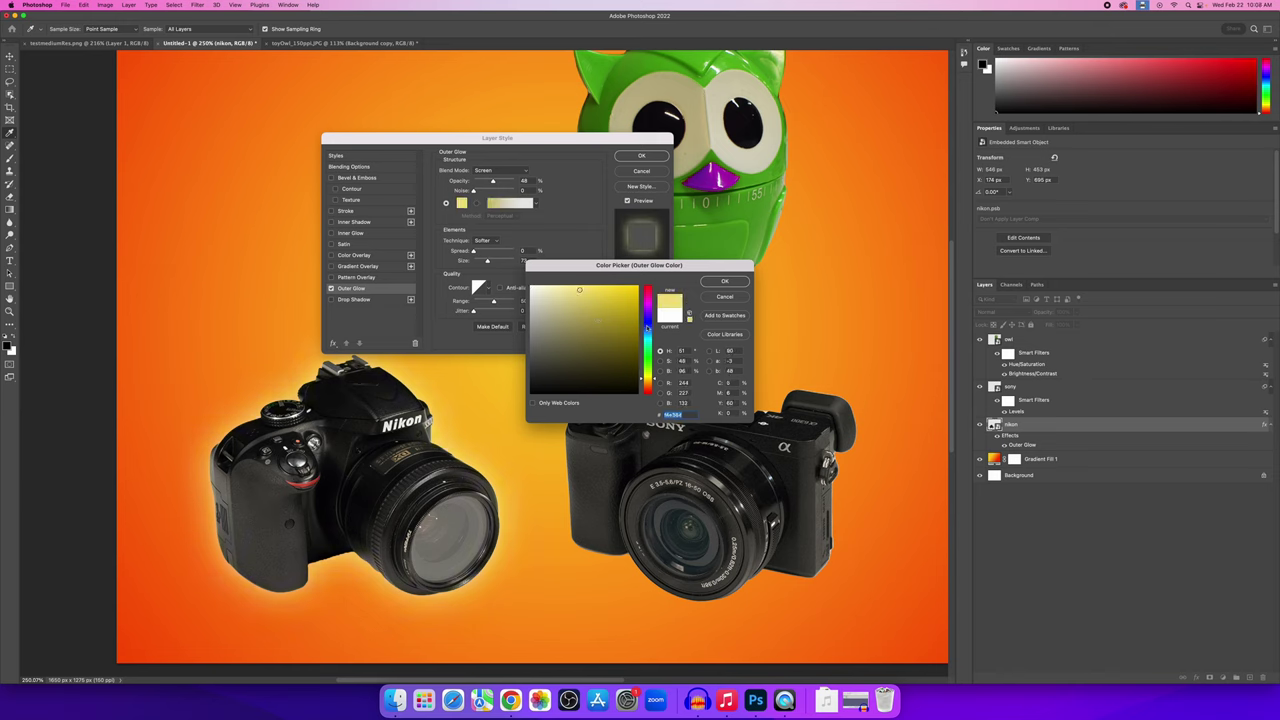
drag(579, 289, 560, 289)
click(721, 283)
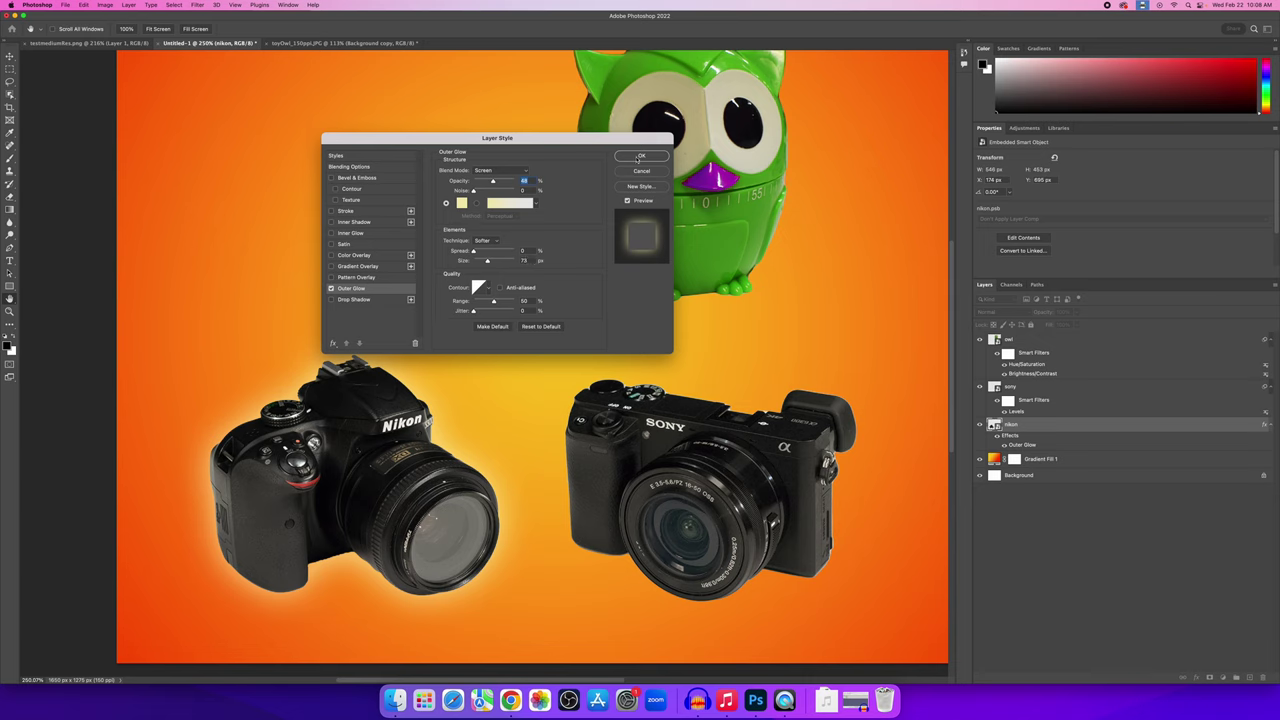
click(637, 157)
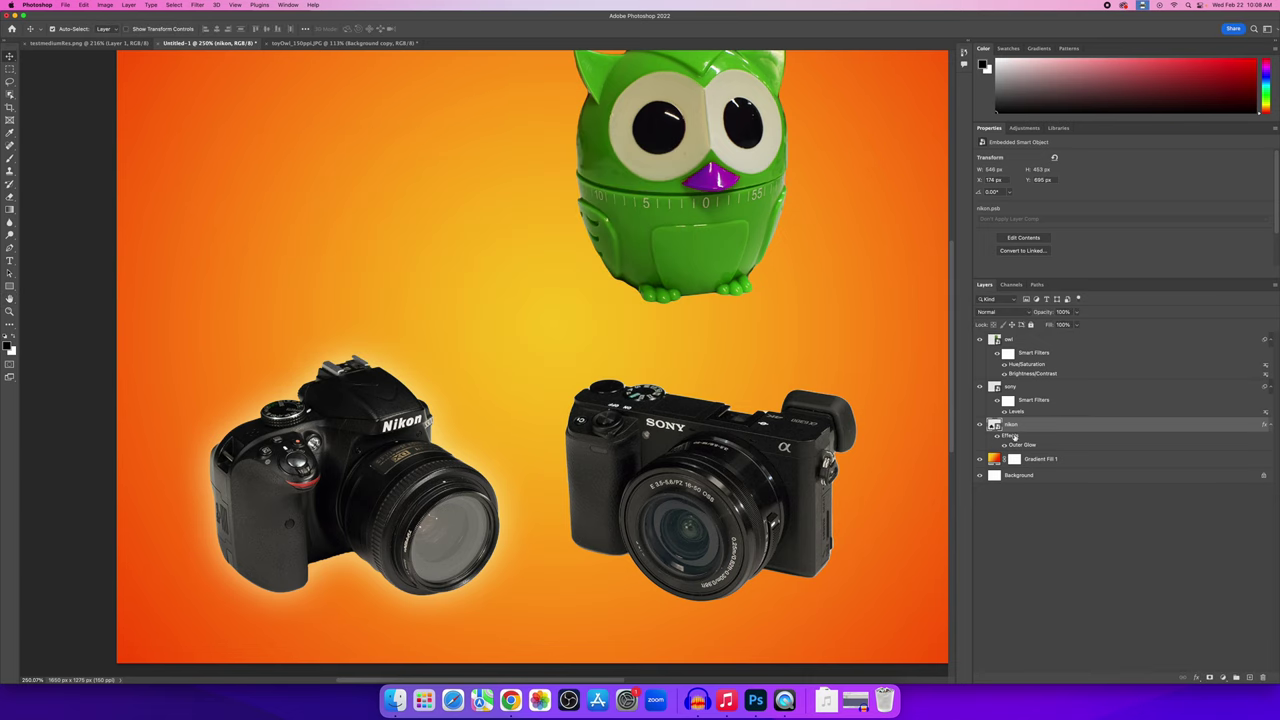
Apply the same Outer Glow to the sony layer and fit the canvas in the window.
click(1077, 392)
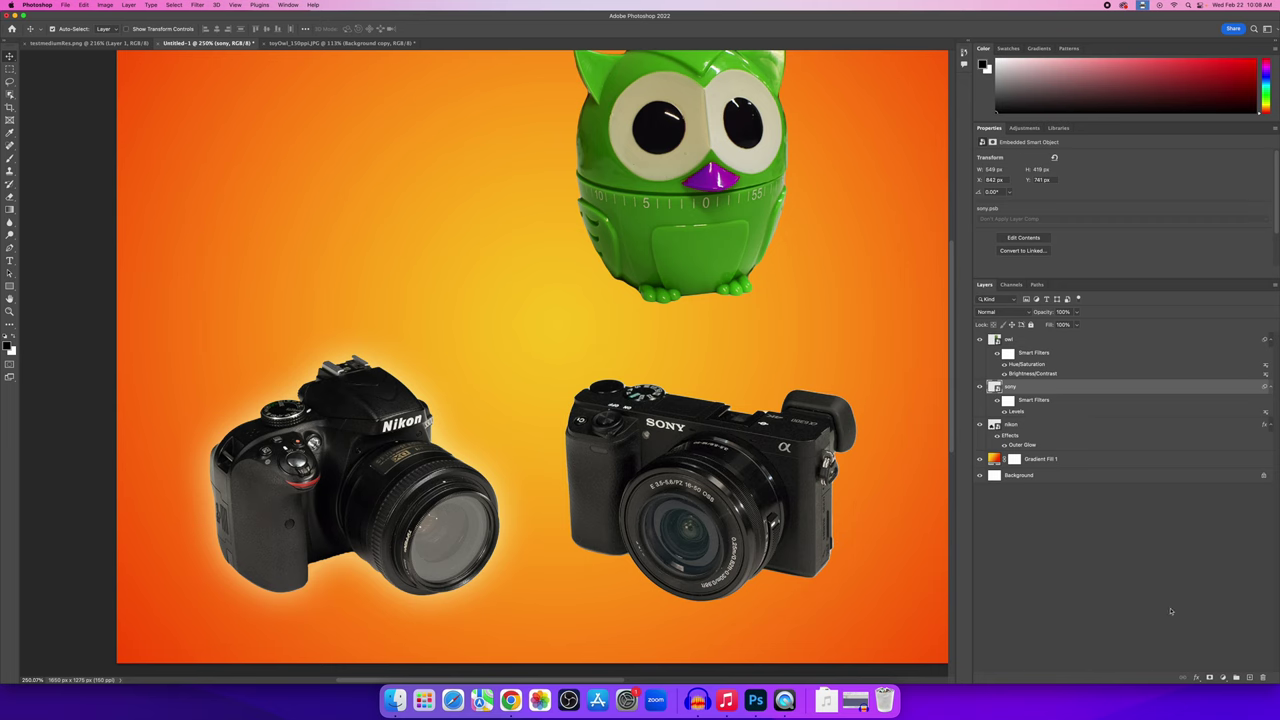
click(1197, 678)
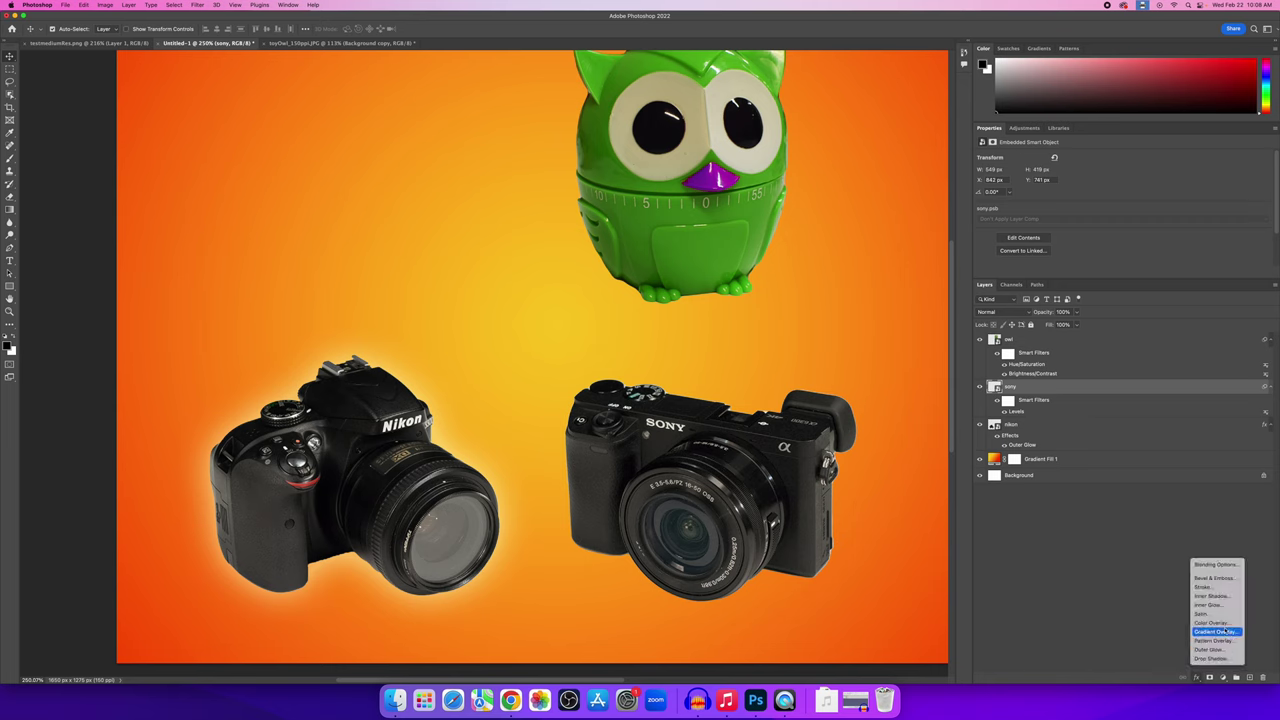
click(1210, 649)
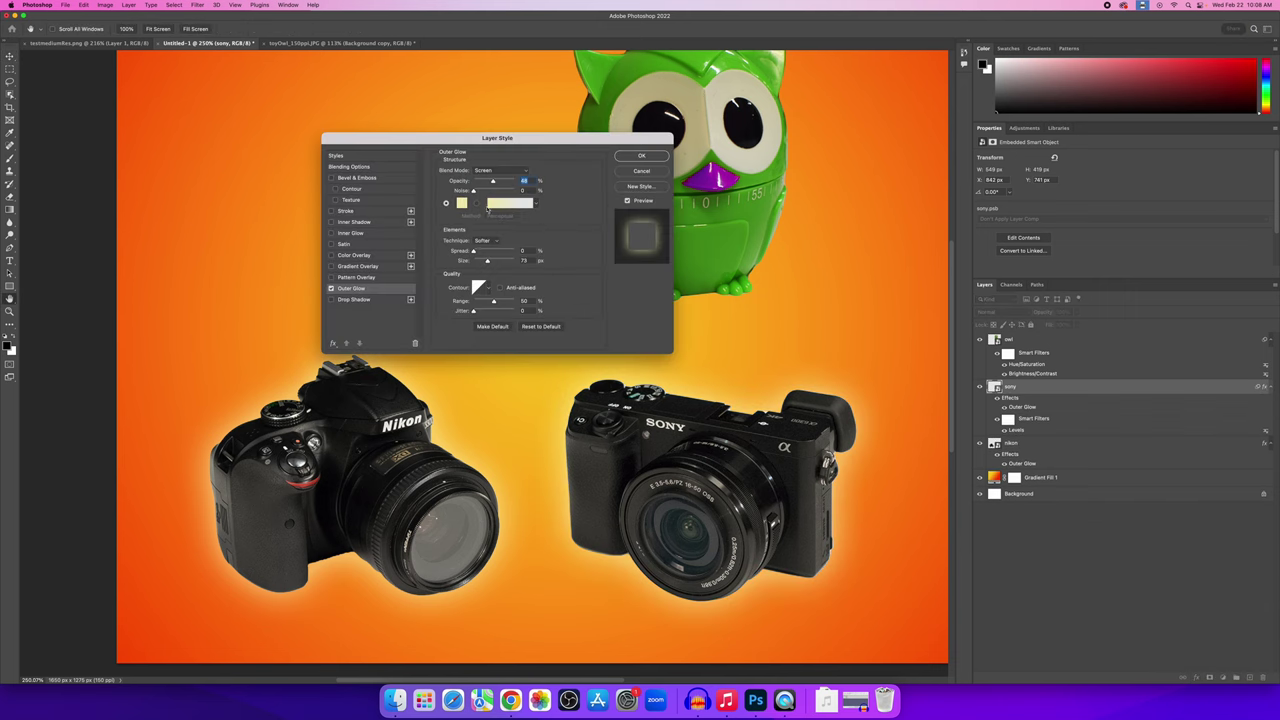
click(641, 156)
key(super+0)
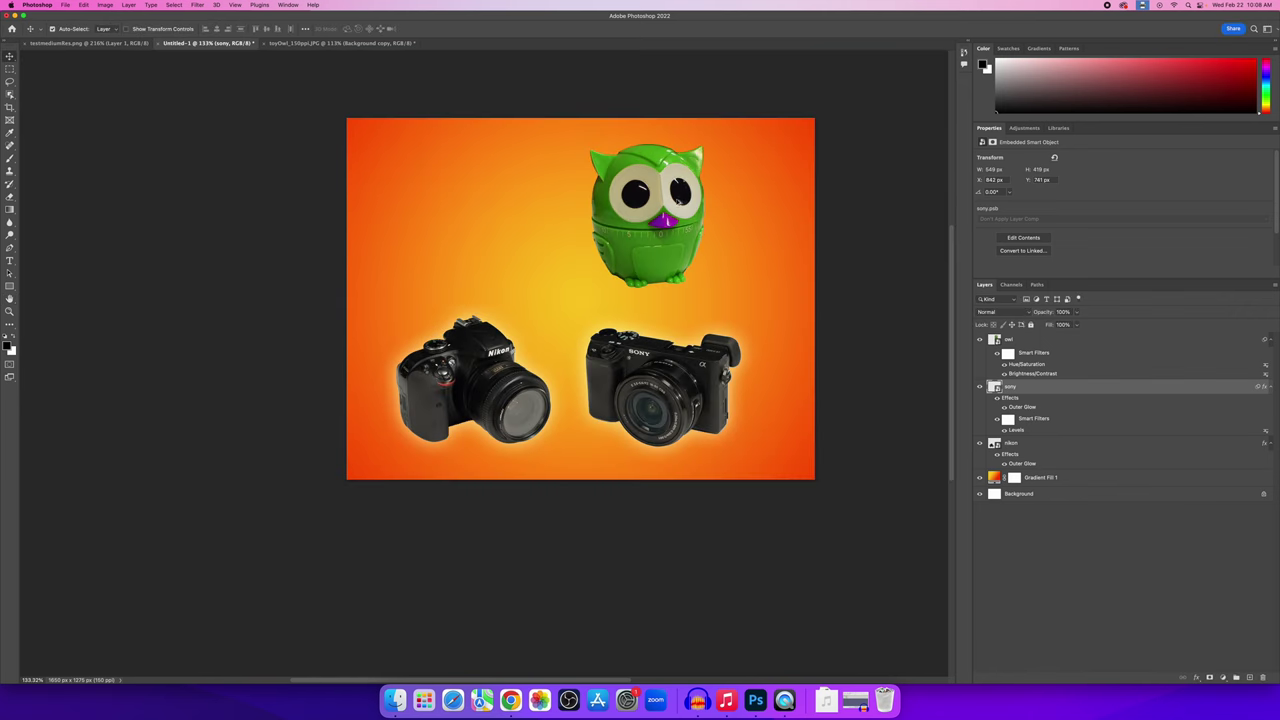
scroll(679, 197, up, 5)
scroll(845, 290, up, 1)
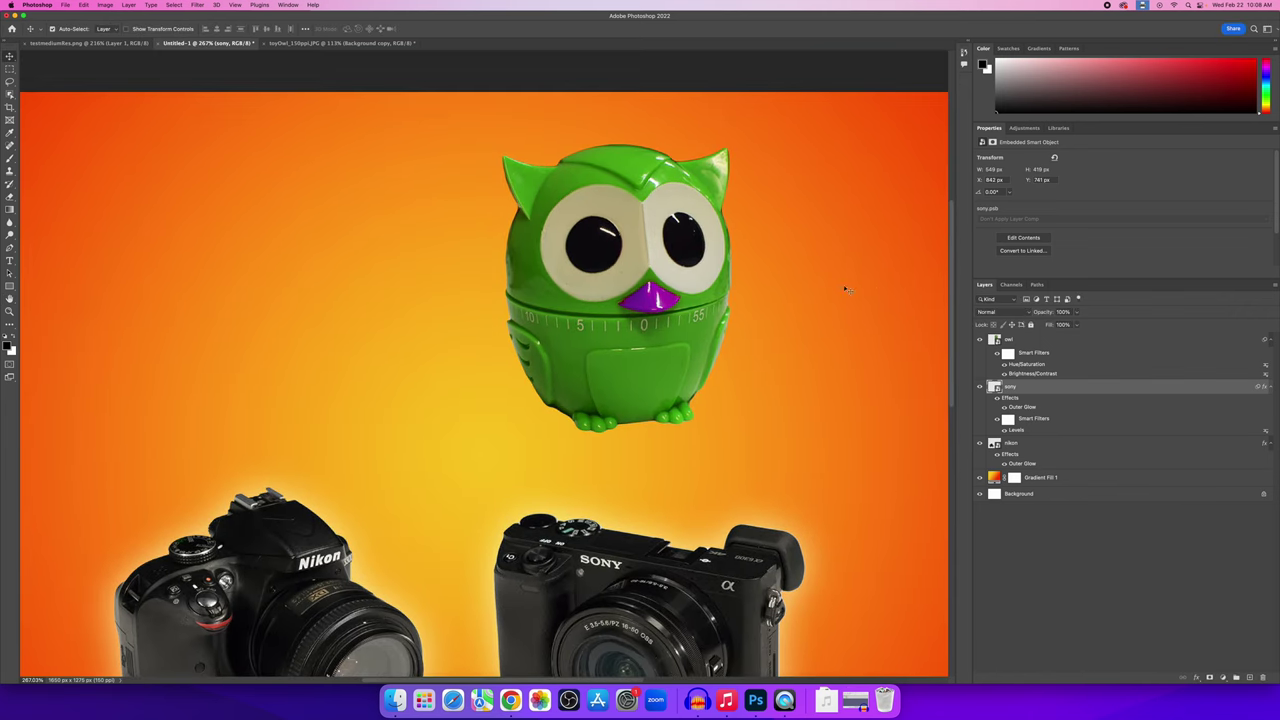
Add a Drop Shadow to the owl with a 43° angle and 21 px distance.
click(1000, 341)
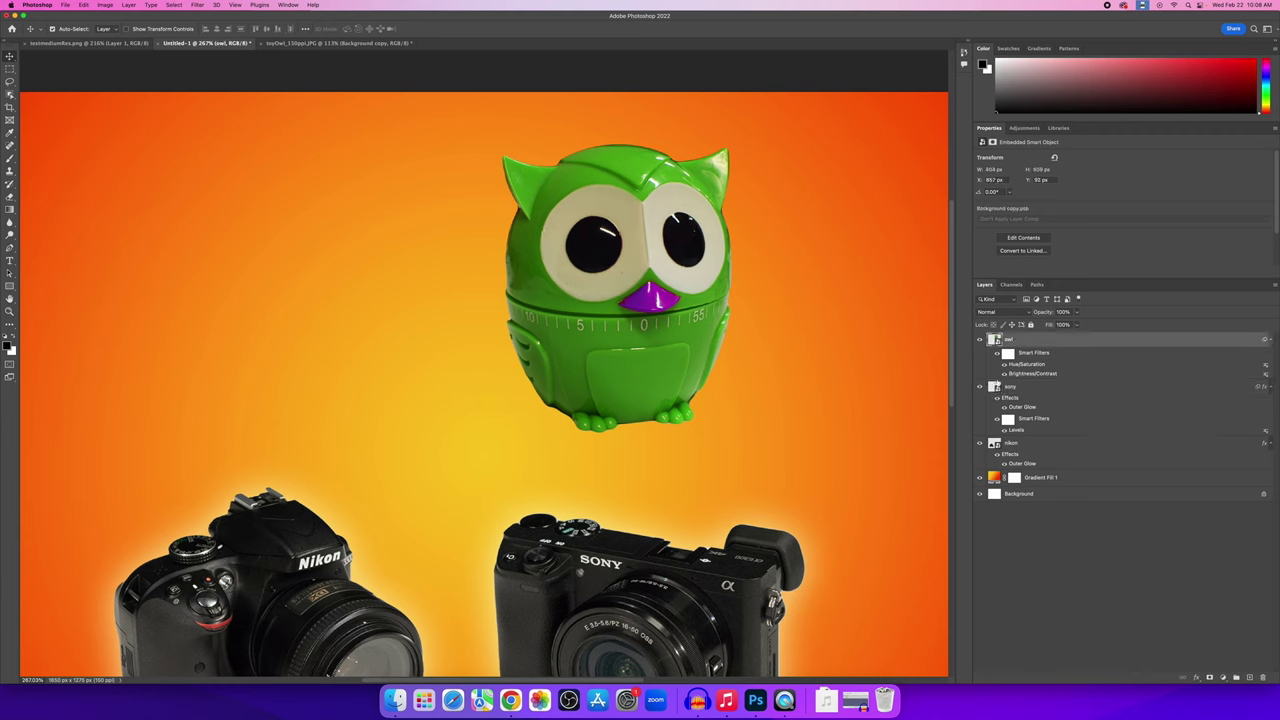
click(1196, 678)
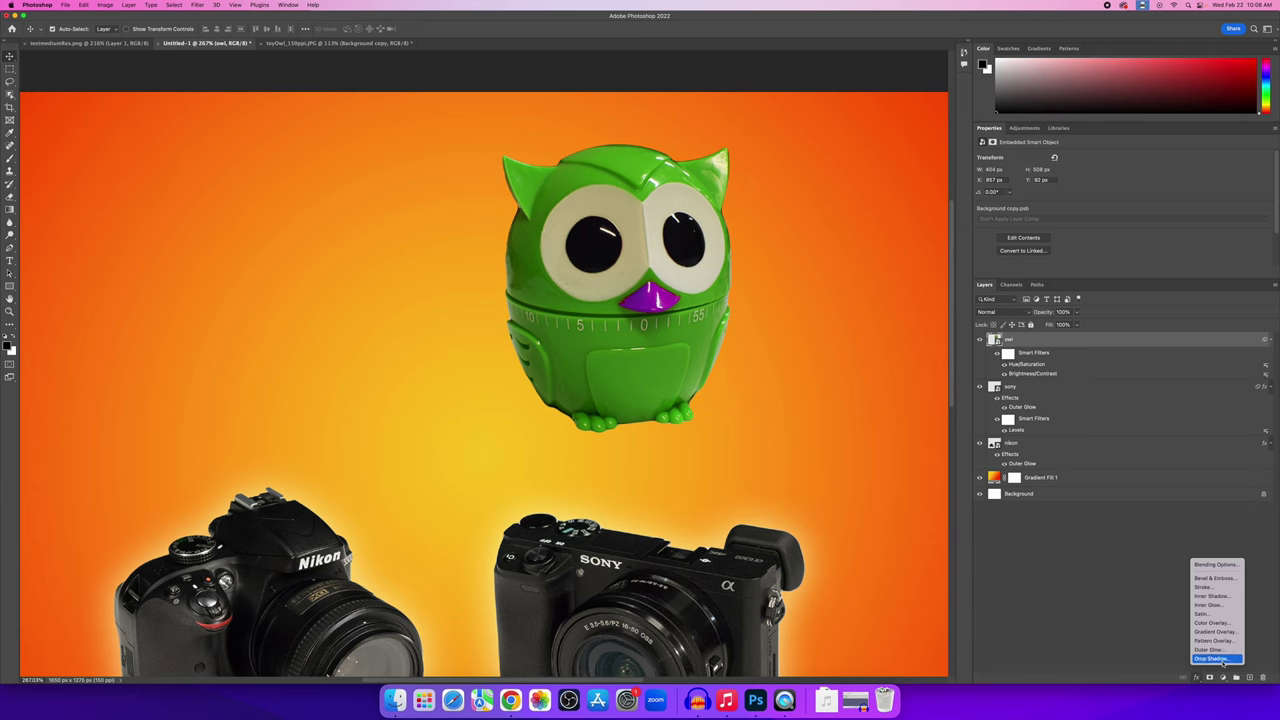
click(1212, 659)
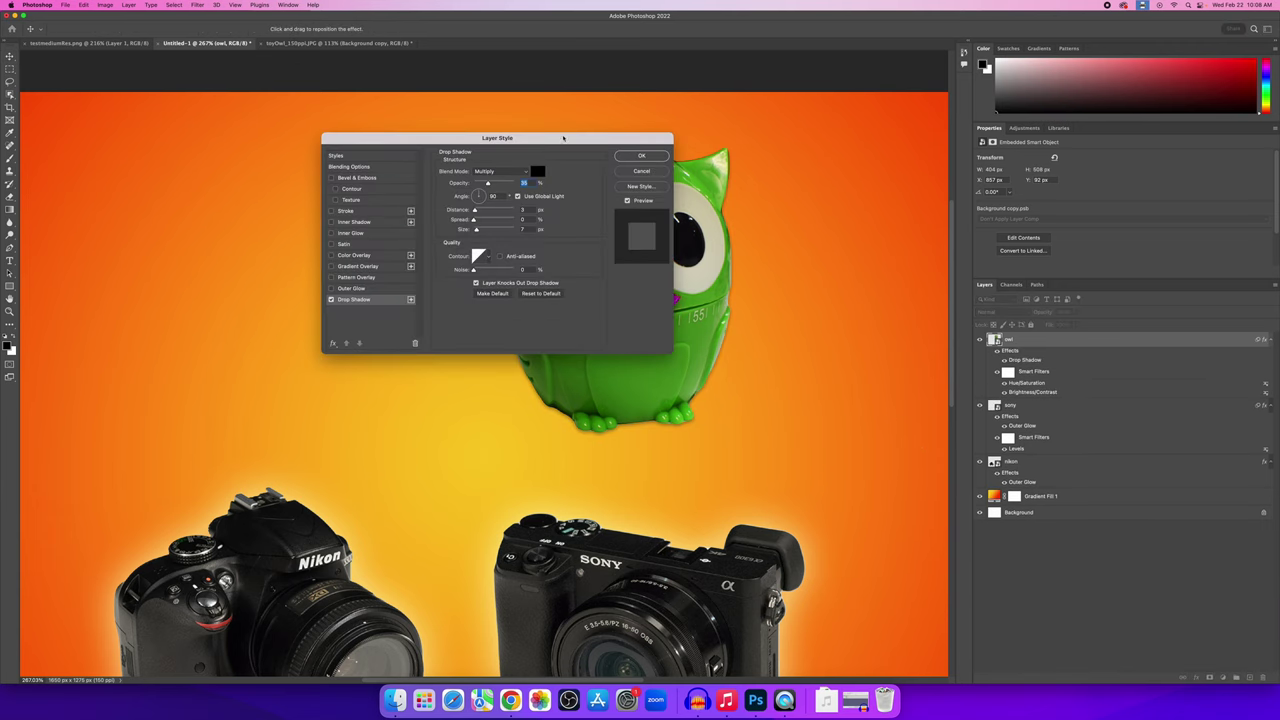
drag(563, 138, 1038, 154)
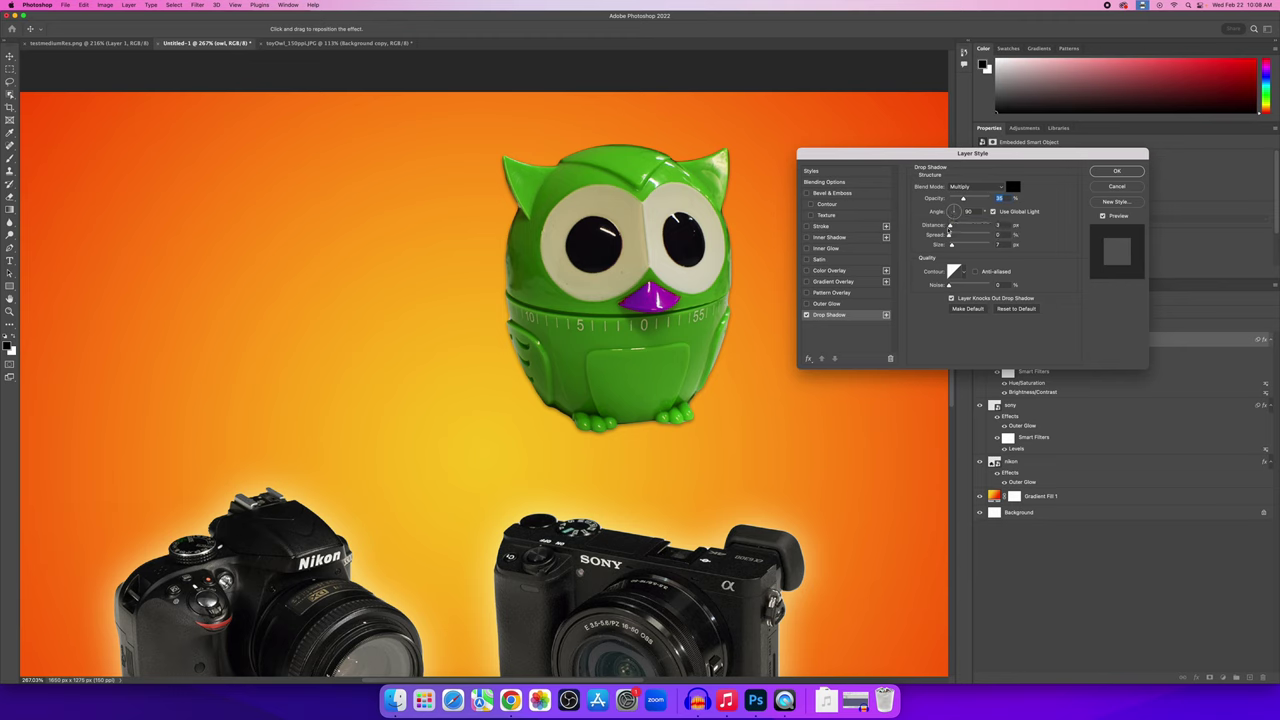
drag(949, 226, 960, 230)
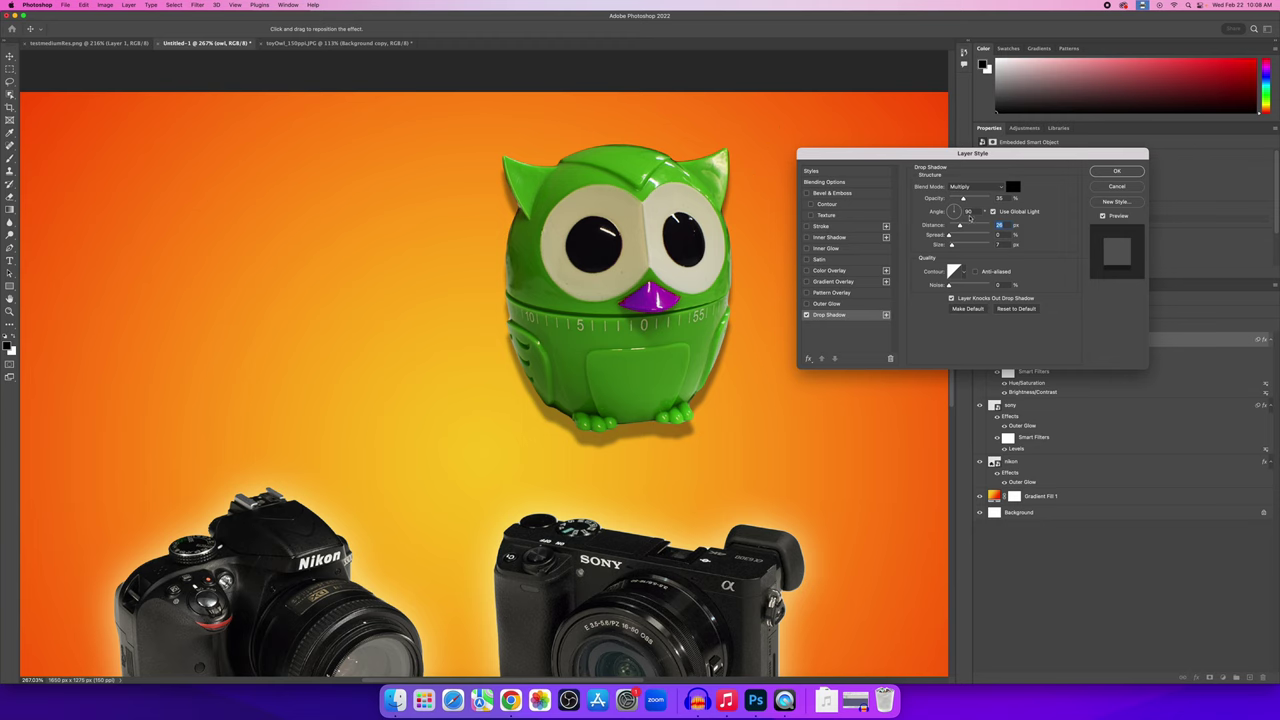
drag(957, 211, 957, 211)
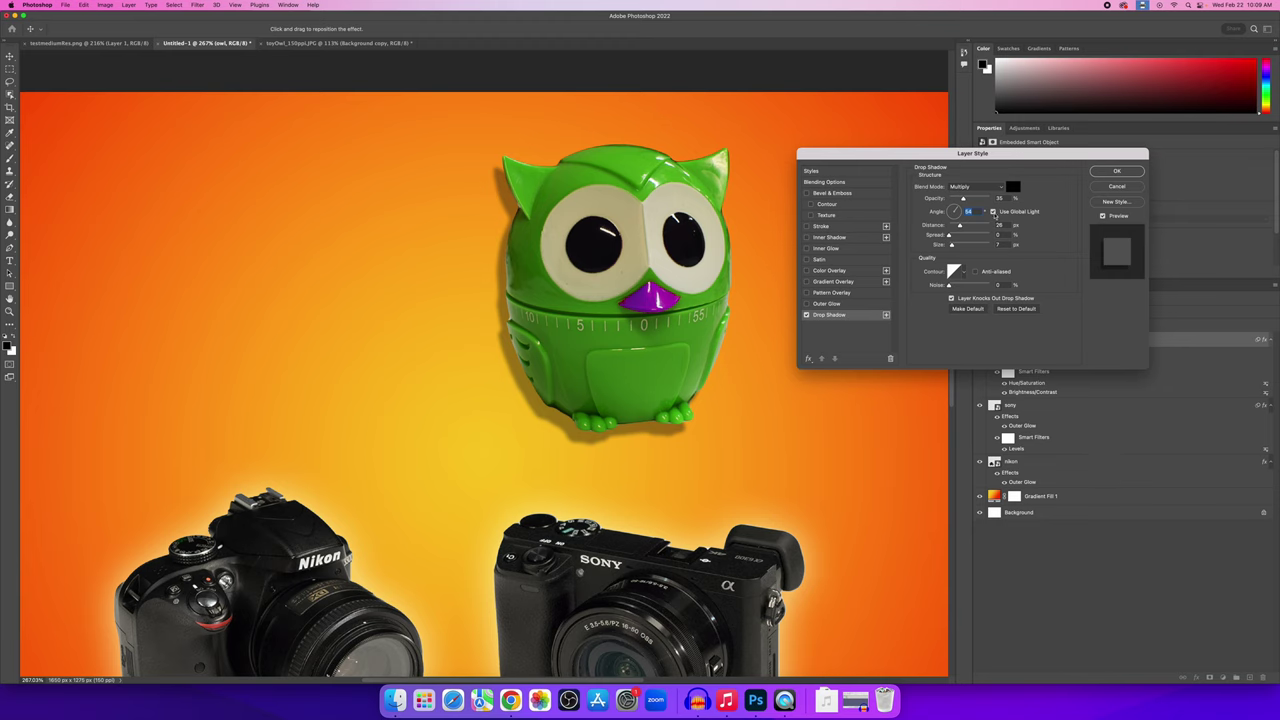
drag(957, 215, 958, 208)
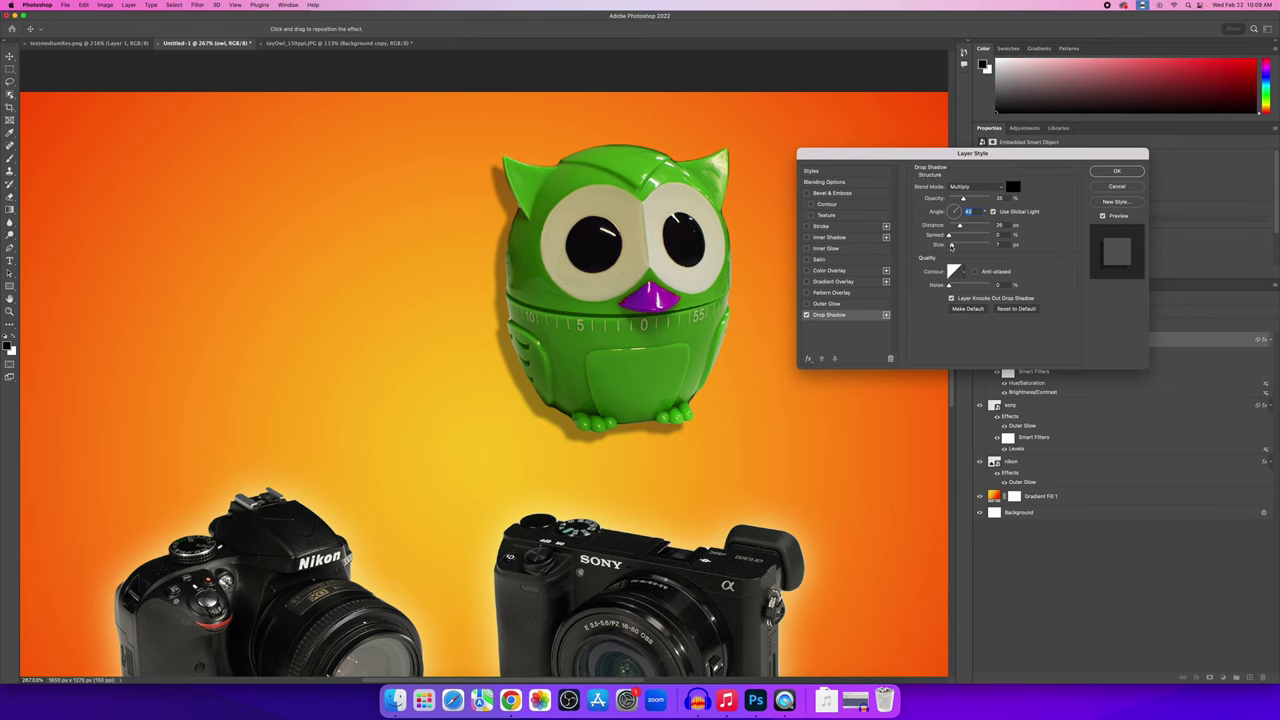
Set the owl's shadow size to 18 px and opacity to 42%, then confirm.
drag(951, 243, 953, 248)
click(954, 246)
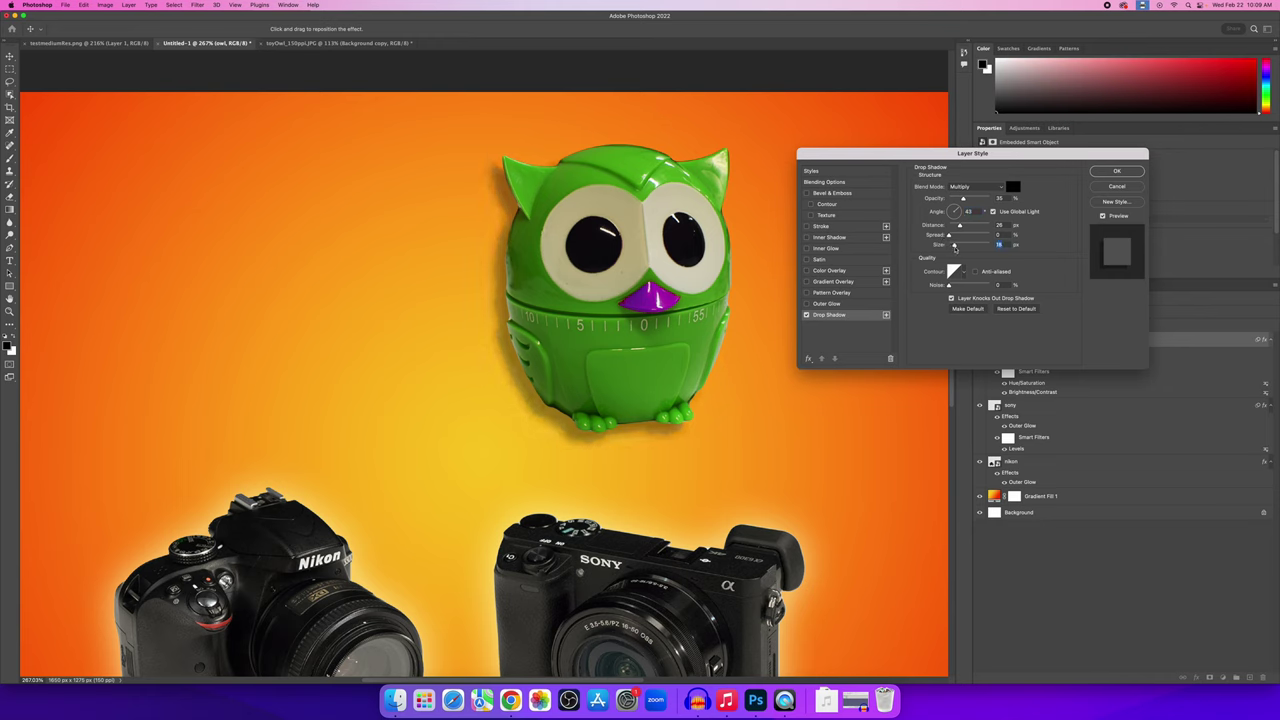
drag(963, 200, 955, 227)
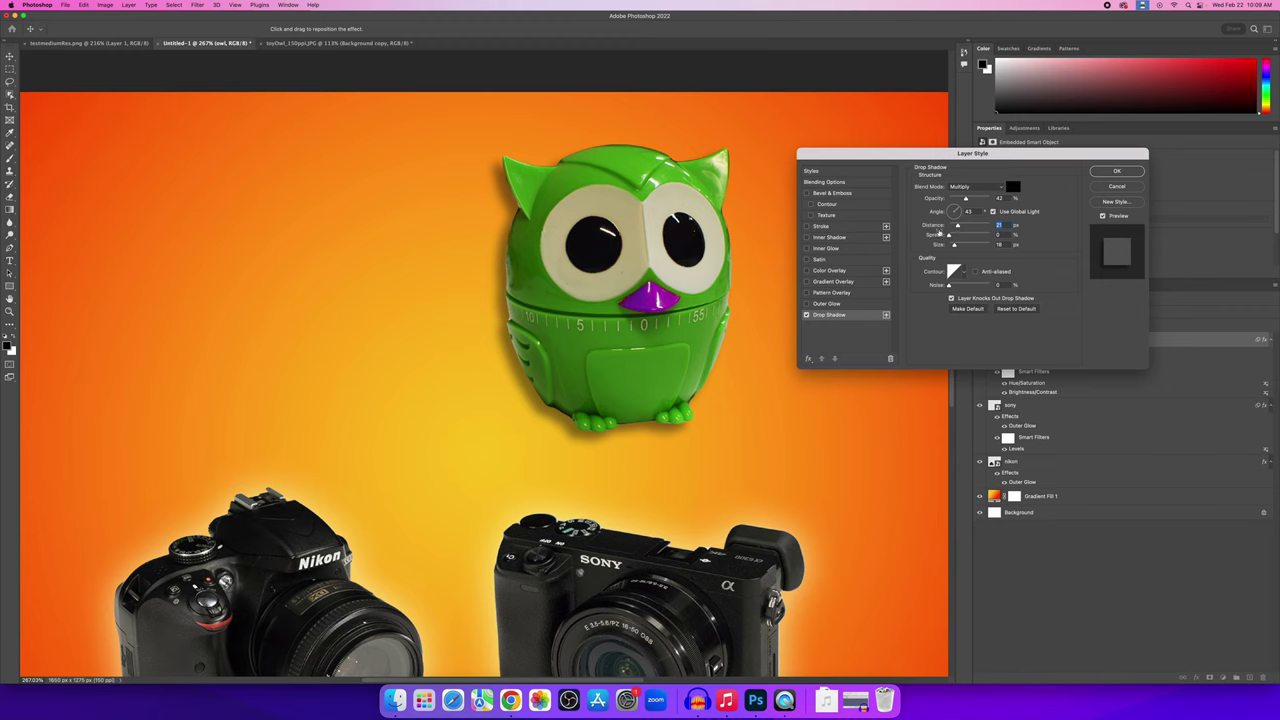
click(1107, 170)
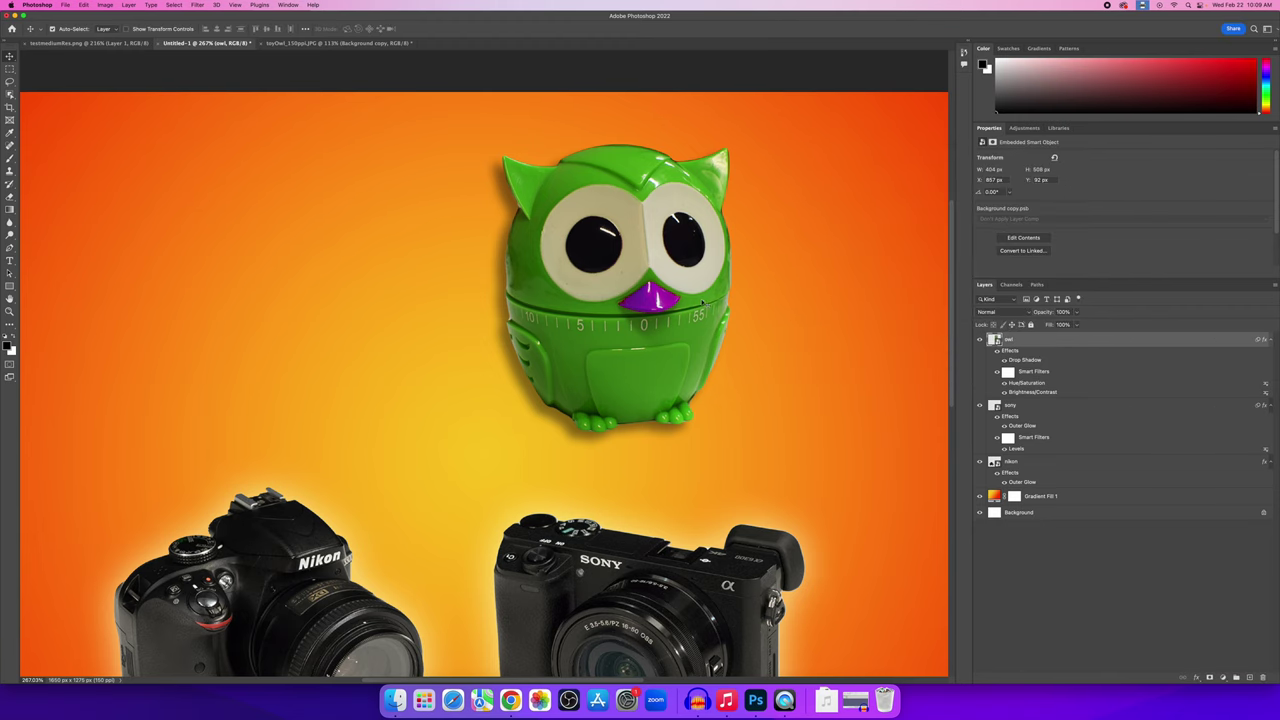
key(super+0)
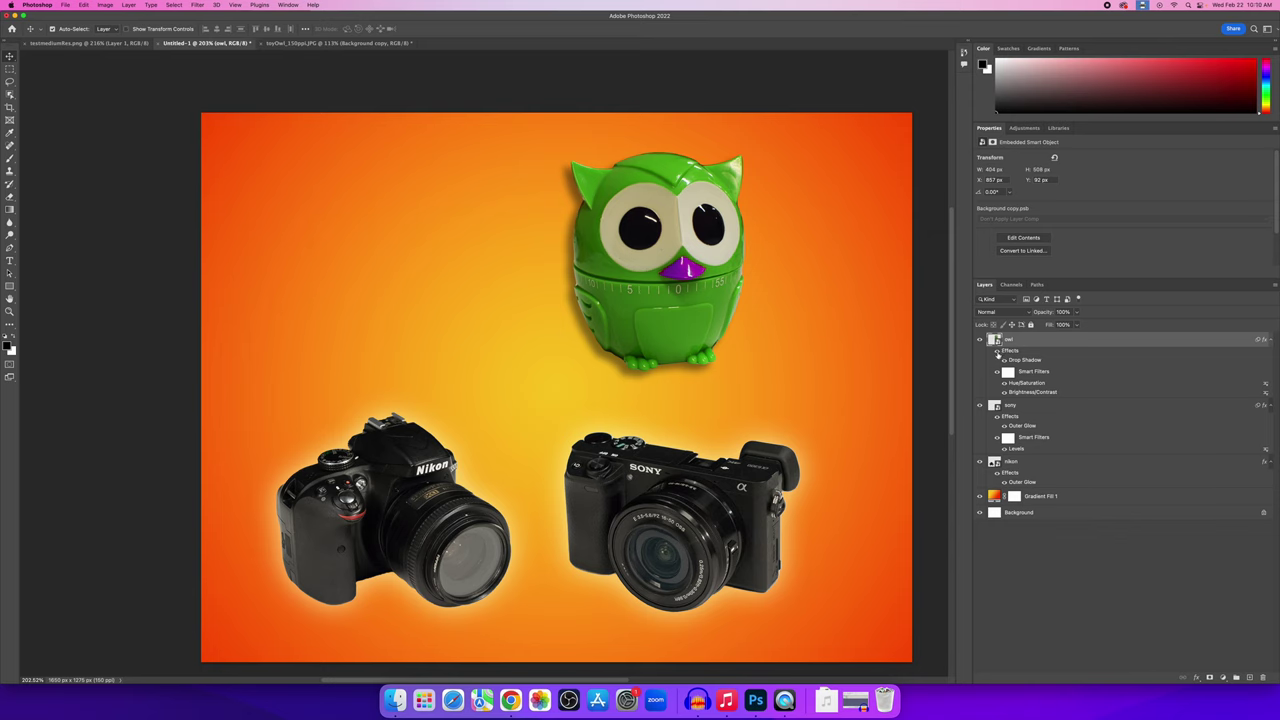
Compare the owl with and without its effects, then bring up the testmediumRes.png reference.
click(997, 351)
click(997, 351)
click(997, 351)
click(997, 351)
double_click(1026, 360)
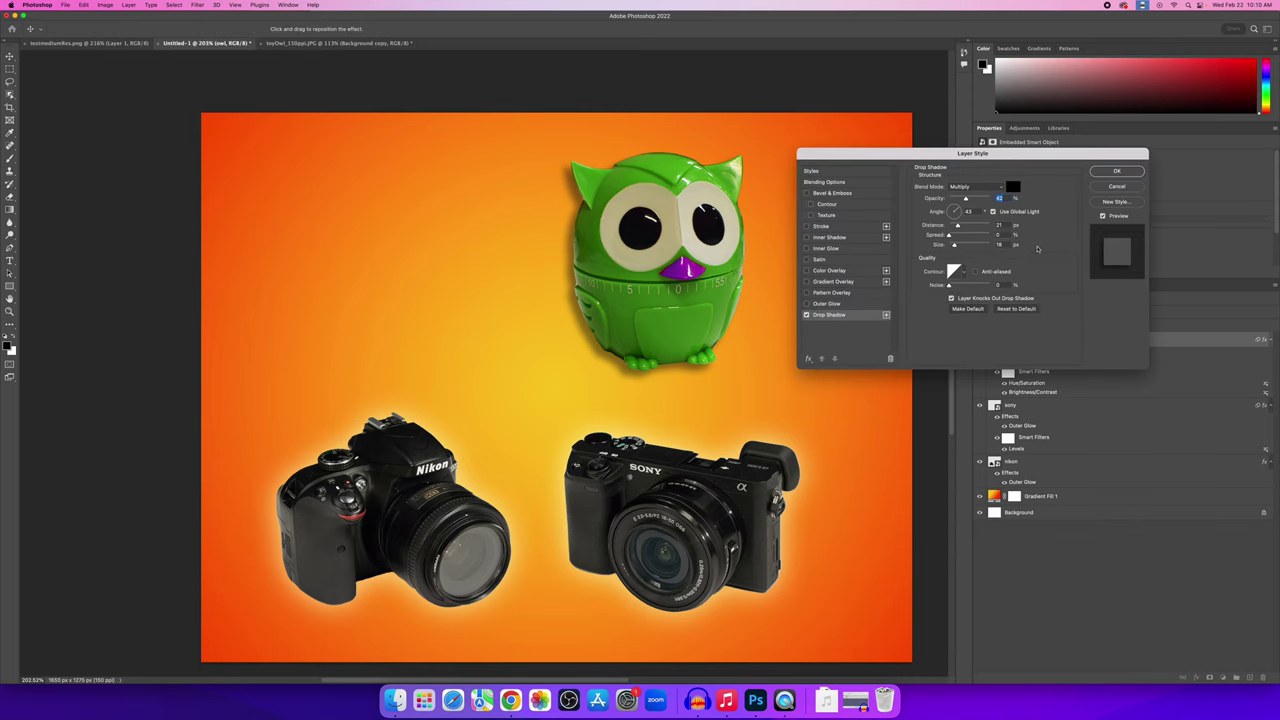
click(1116, 187)
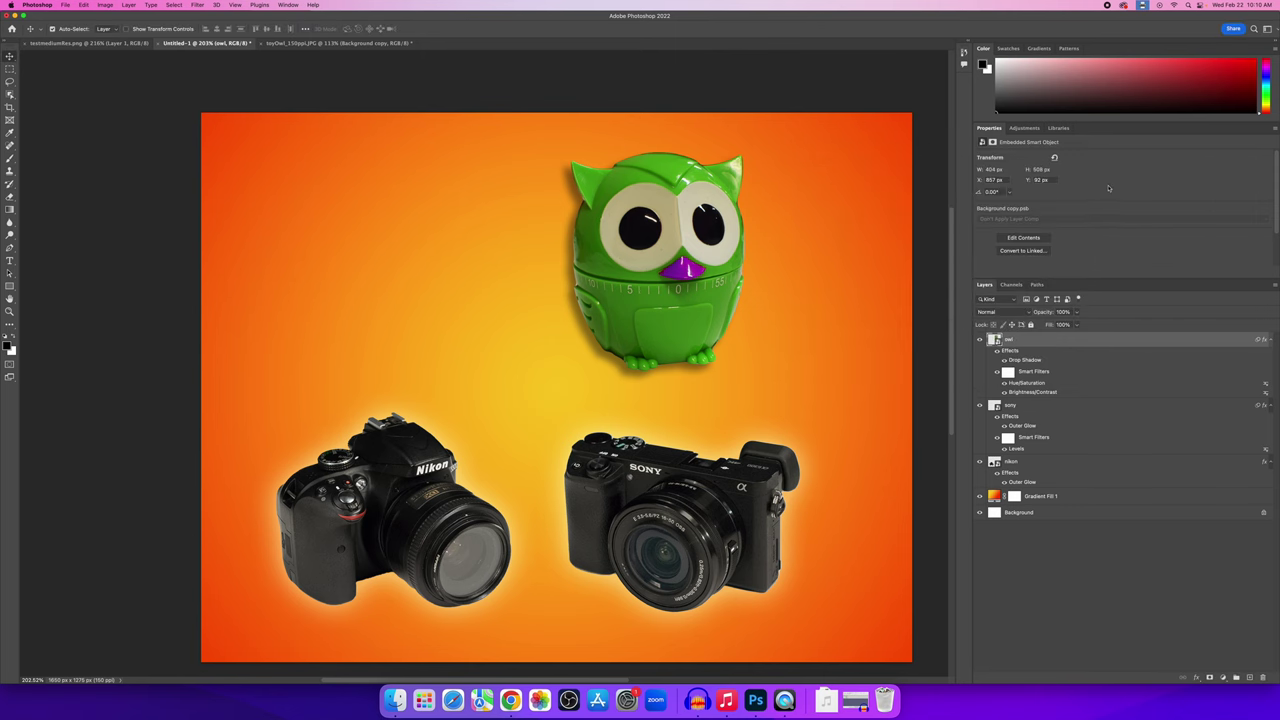
click(116, 45)
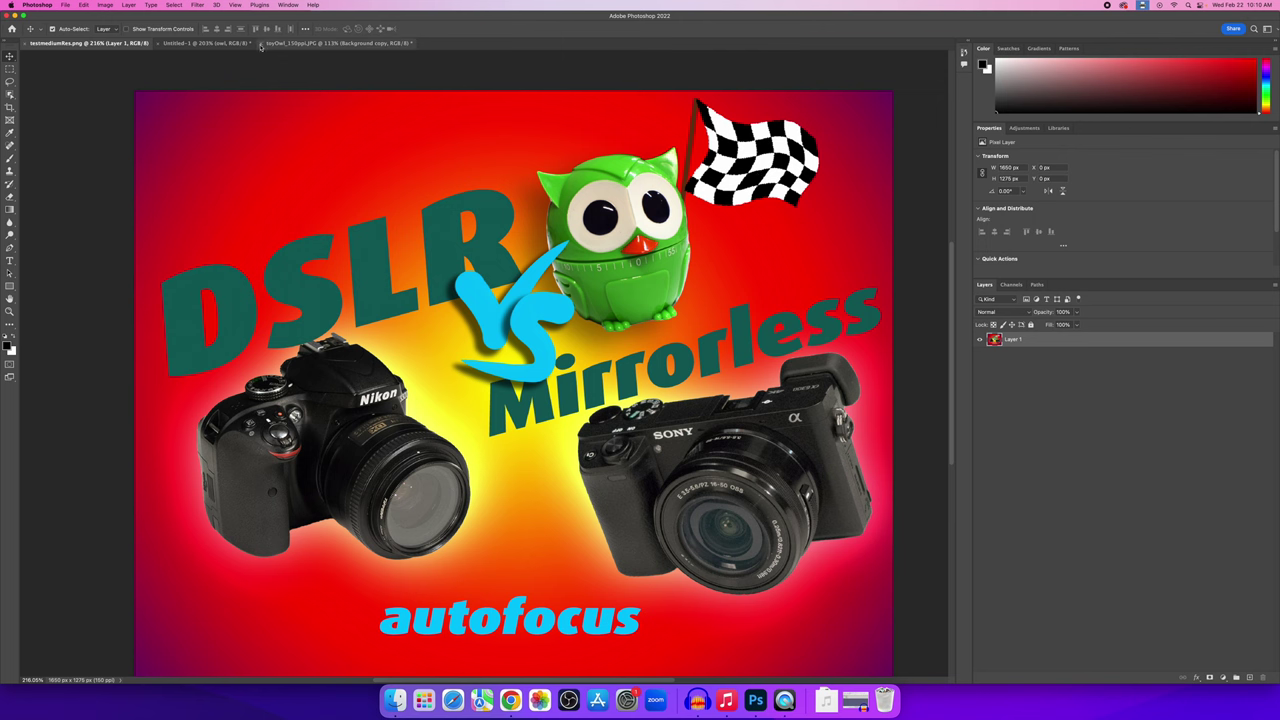
Return to Untitled-1, deselect the owl layer, and choose the Horizontal Type Tool.
click(205, 43)
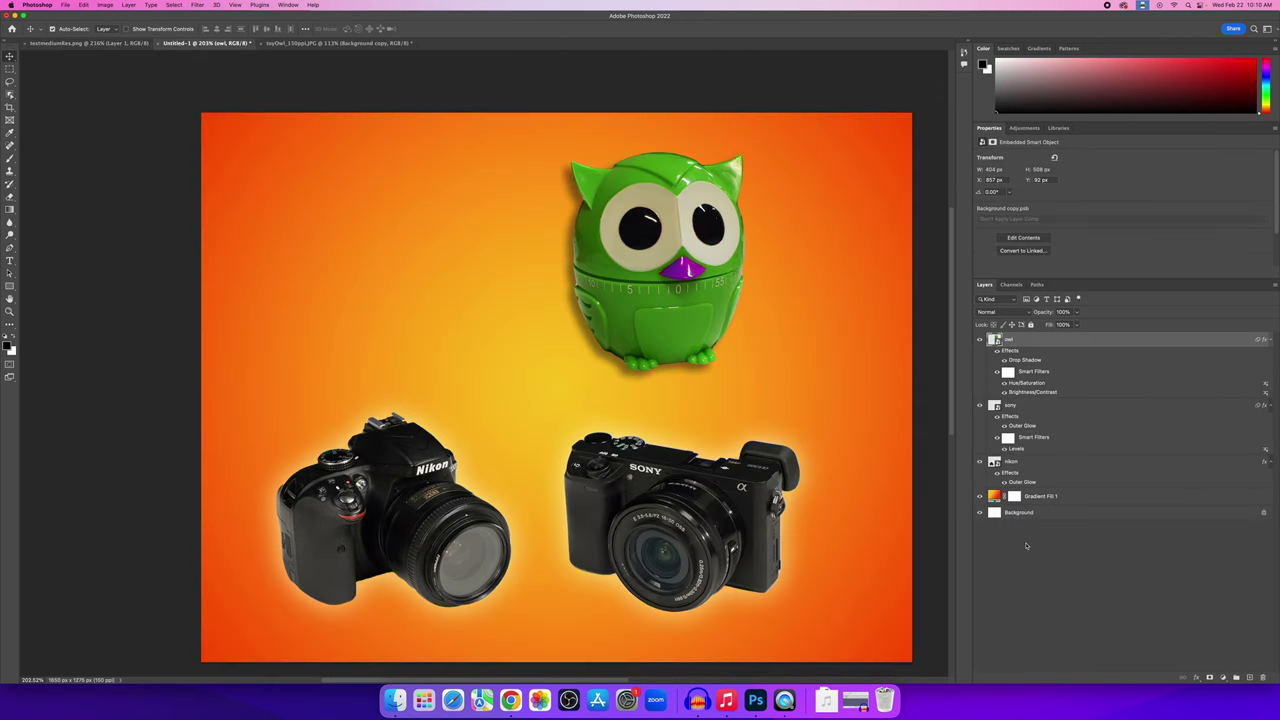
click(1097, 593)
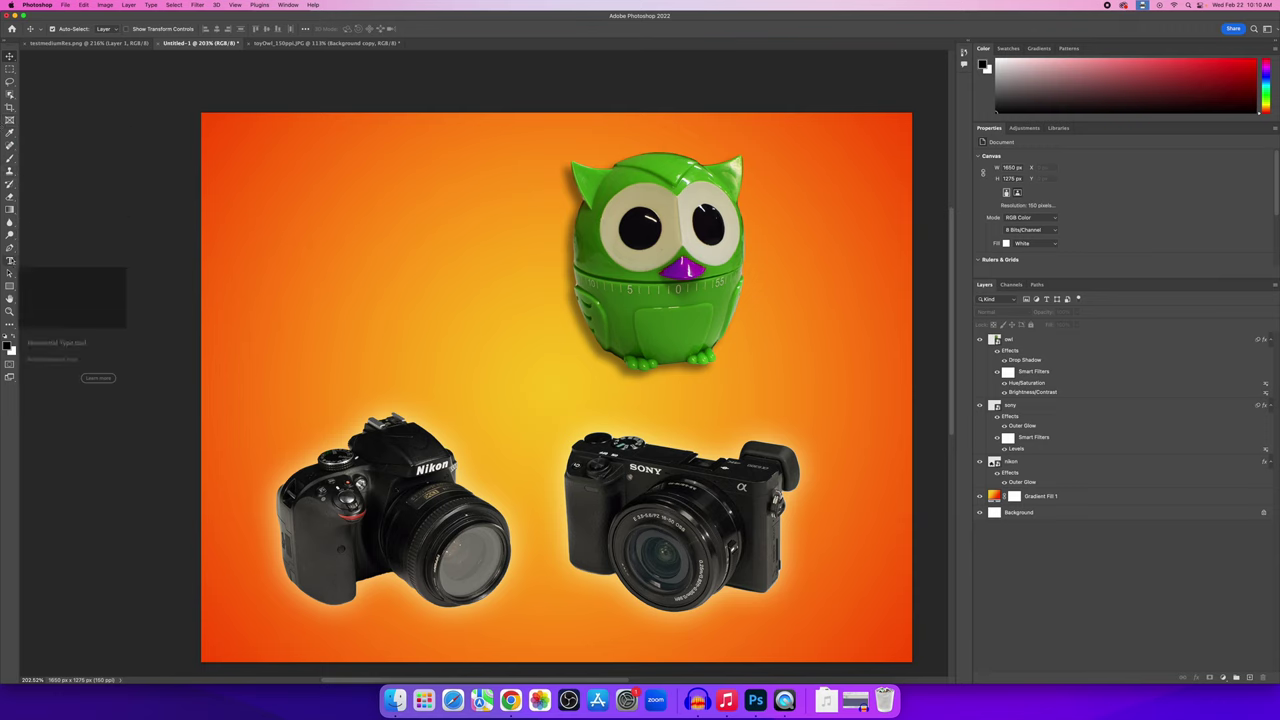
click(10, 261)
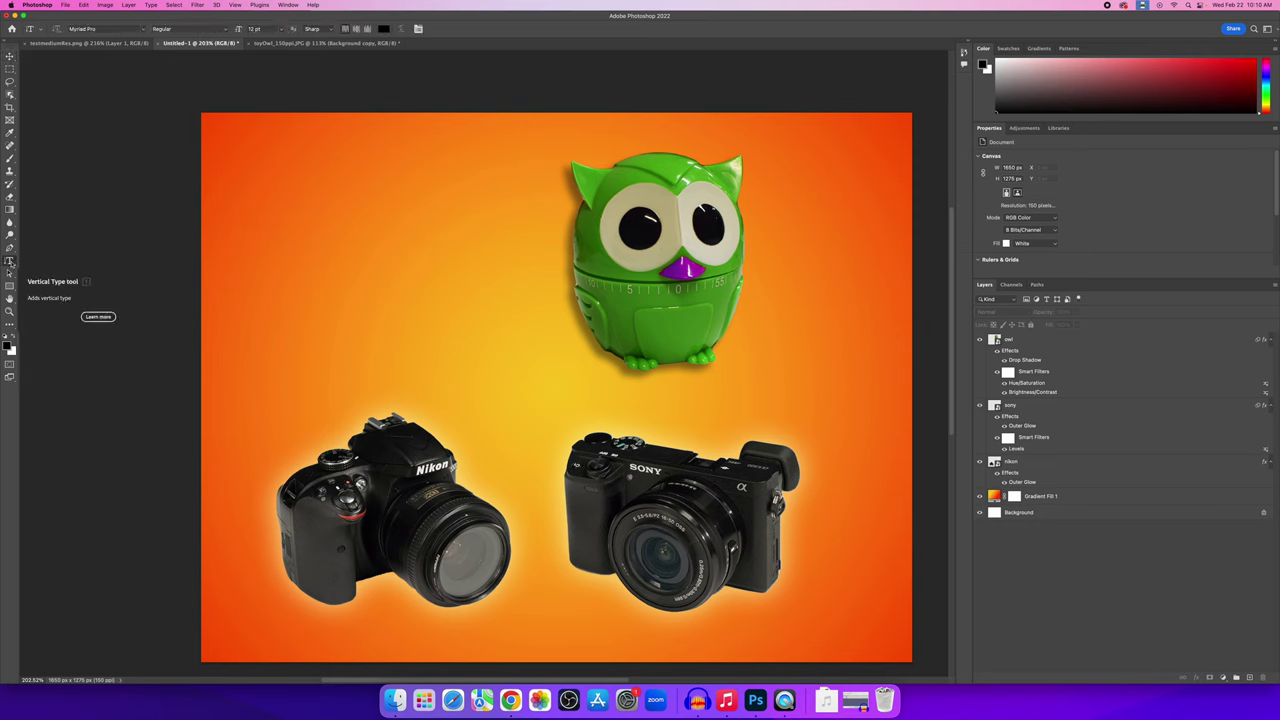
drag(10, 261, 50, 283)
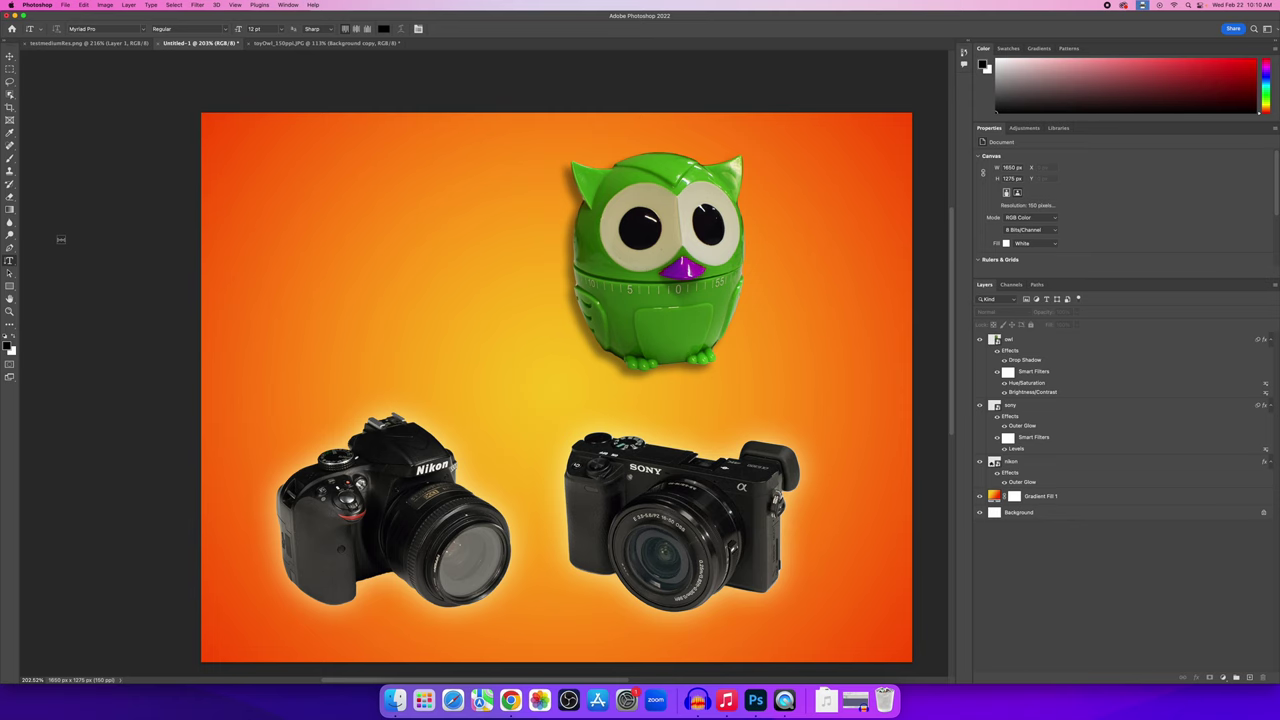
click(9, 264)
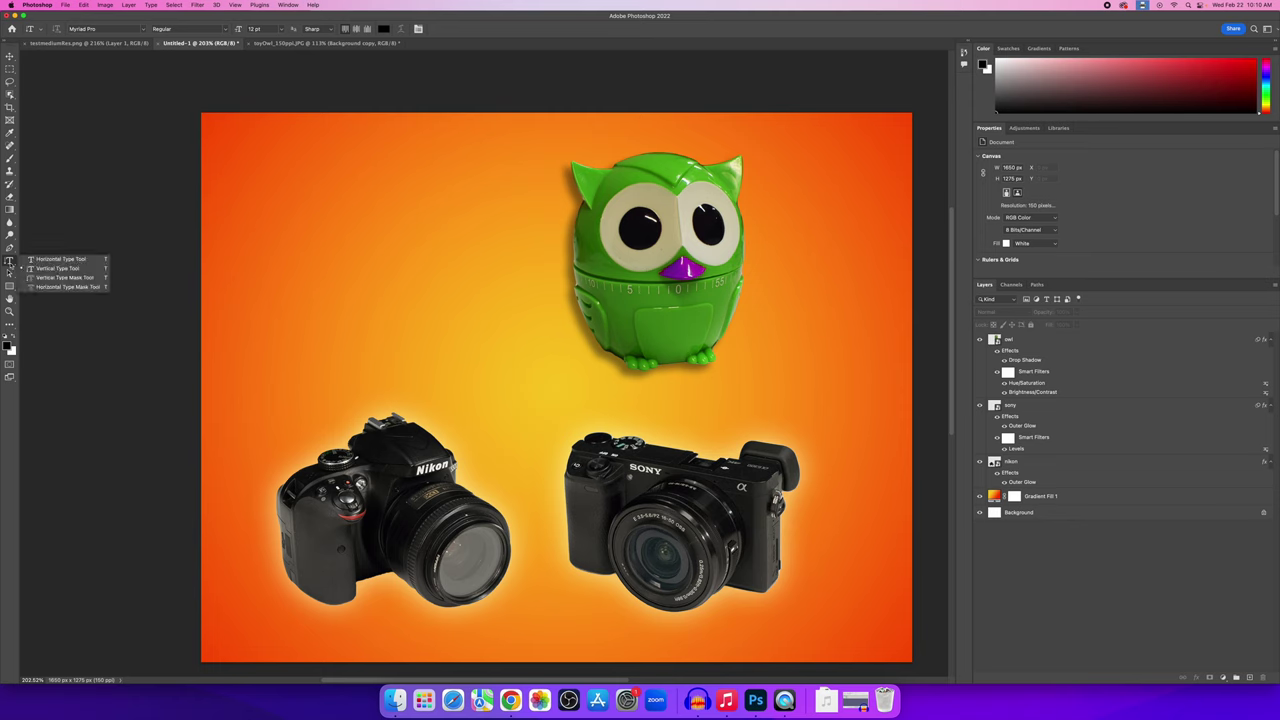
click(62, 260)
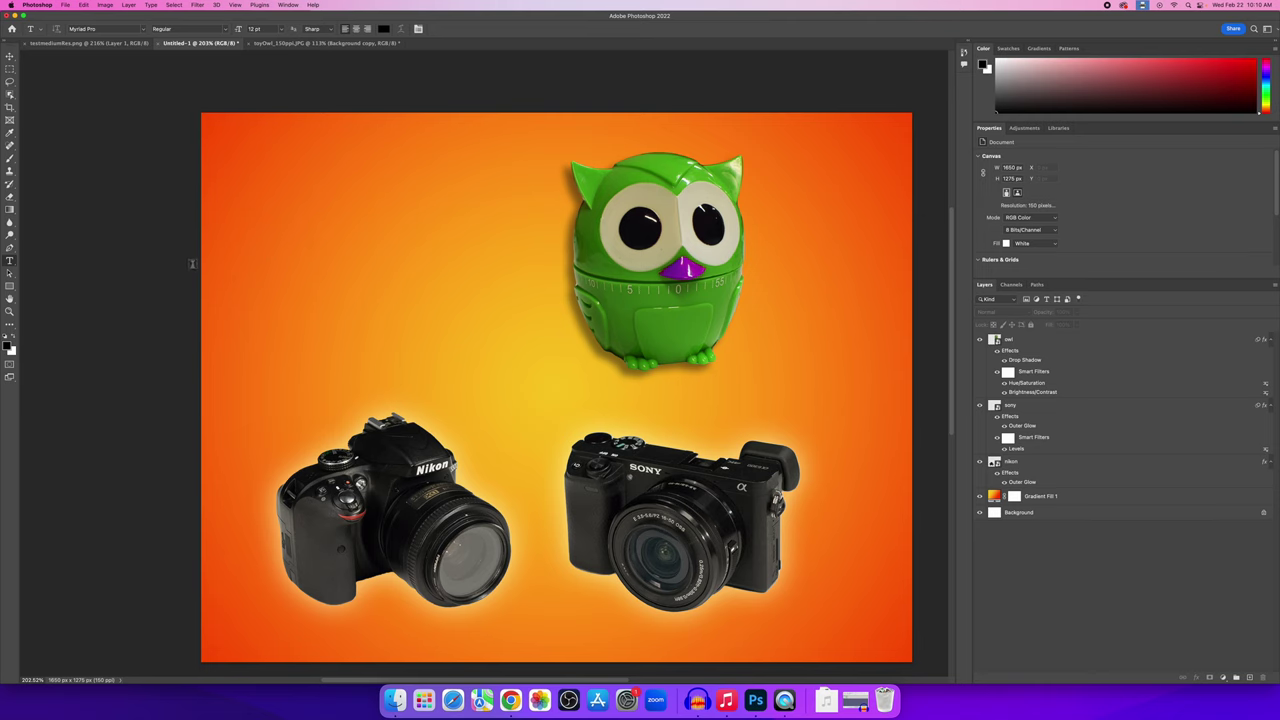
click(9, 262)
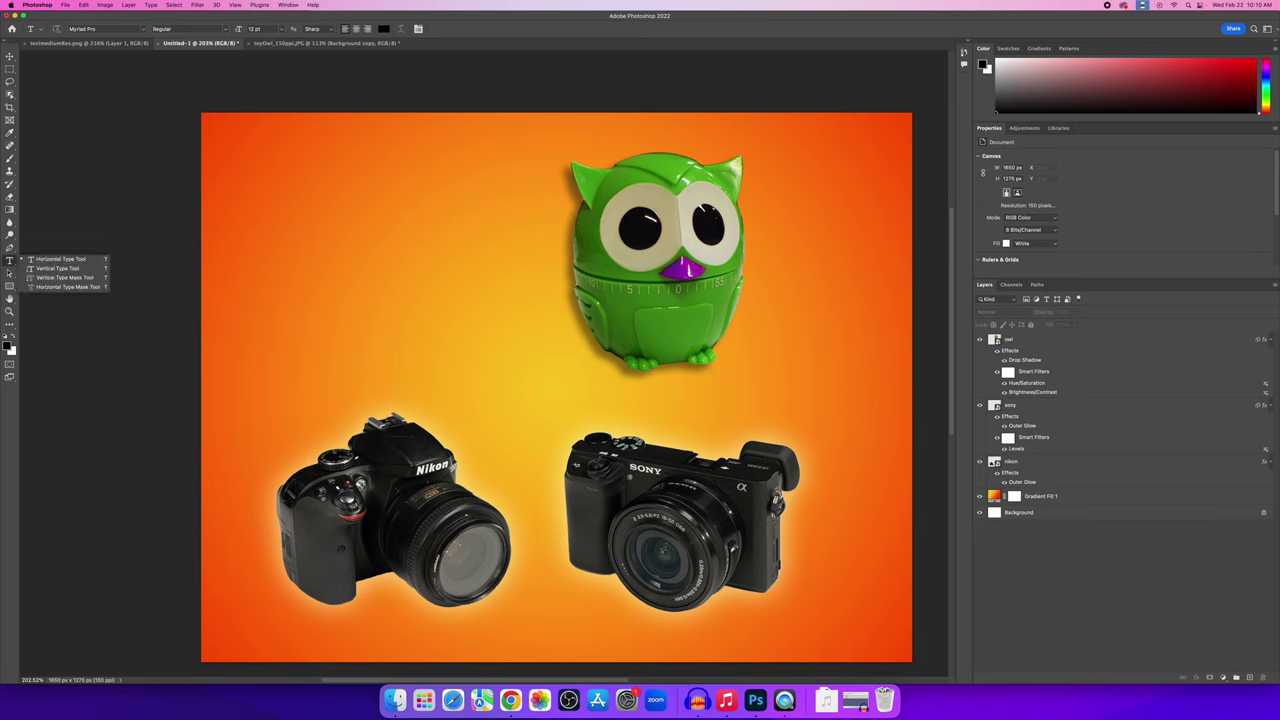
click(7, 265)
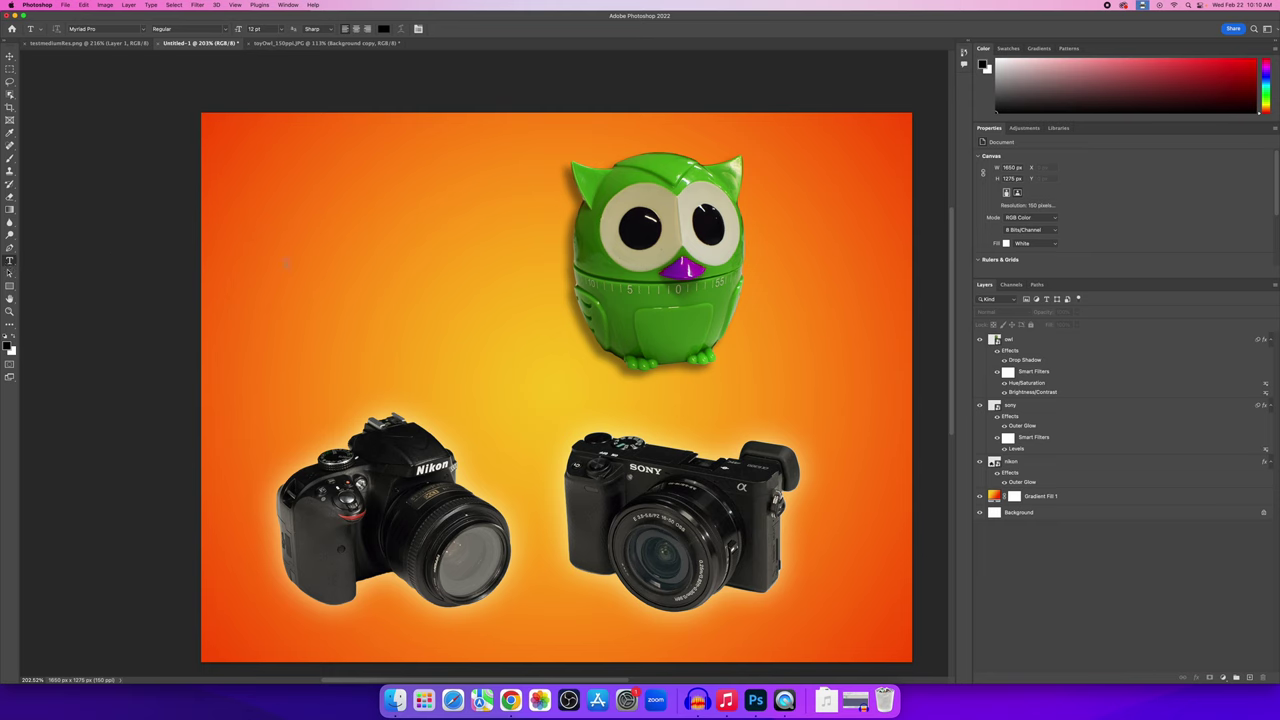
Type the DSLR title left of the owl and size it to 108 pt.
click(286, 263)
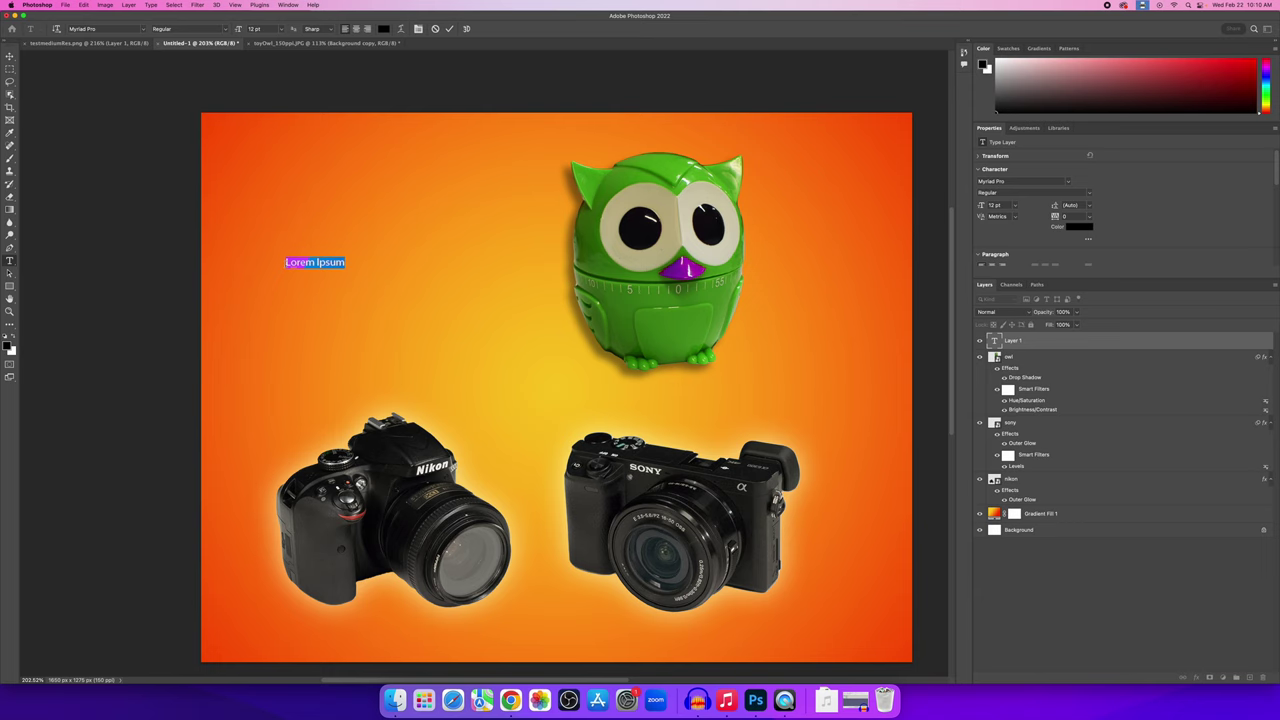
text(DSLR)
key(super+a)
click(282, 30)
click(262, 140)
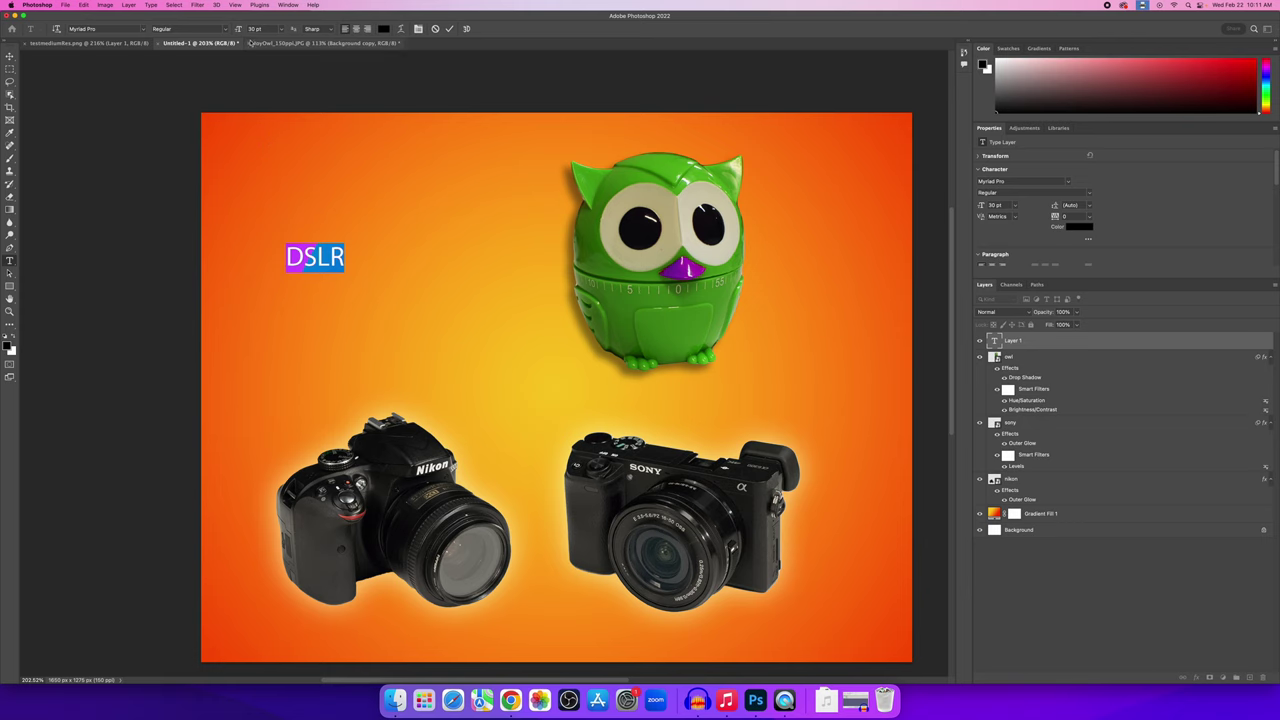
drag(239, 30, 273, 27)
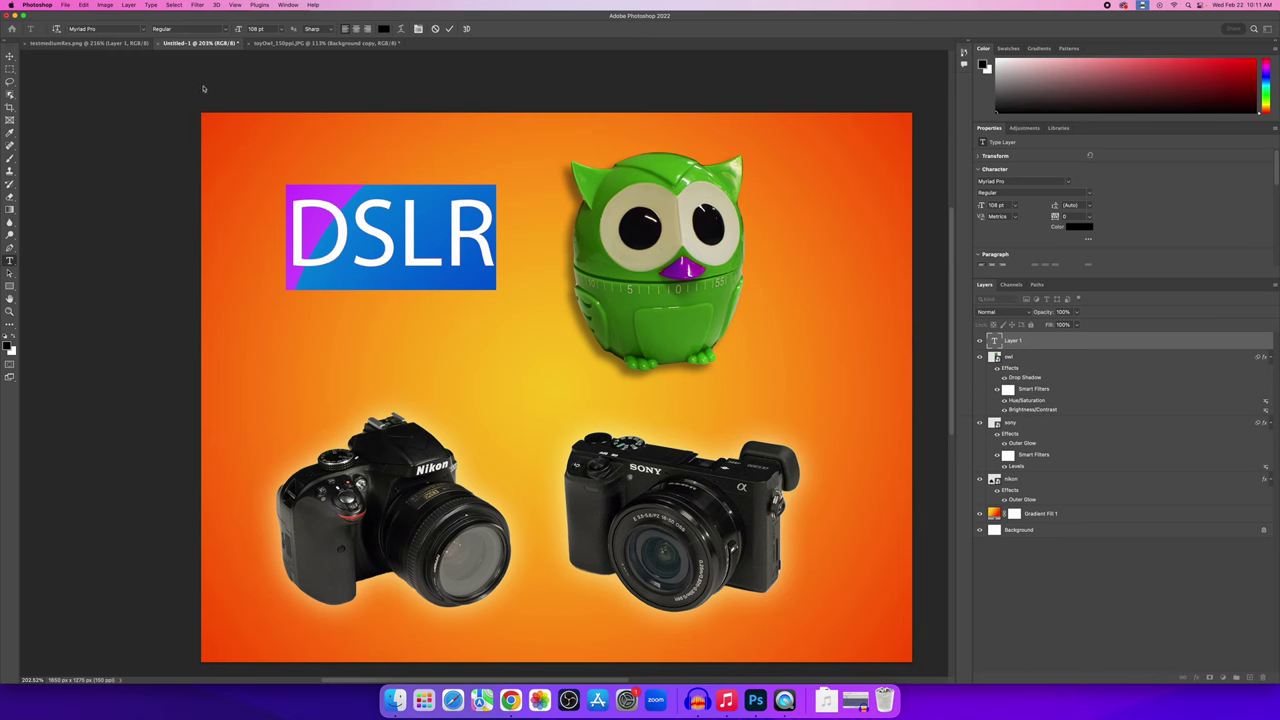
Set the DSLR text to Myriad Pro Bold Italic and reselect the word.
click(227, 30)
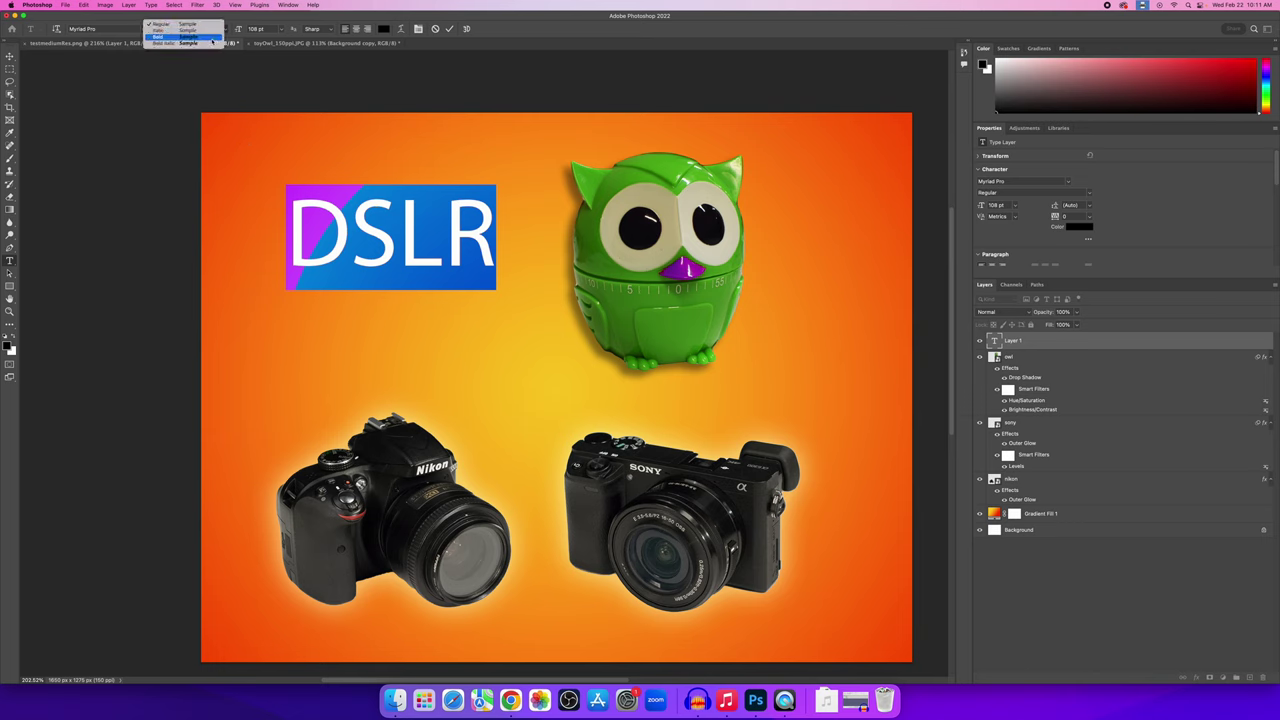
click(205, 43)
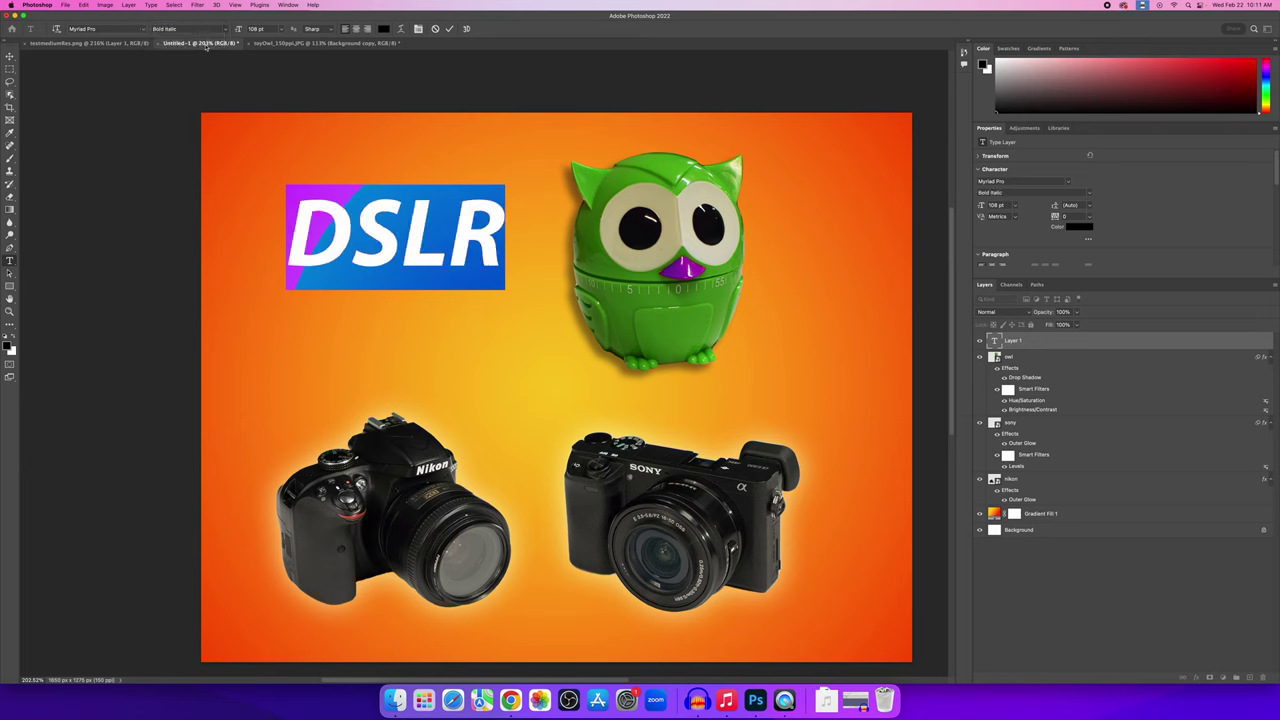
click(362, 247)
double_click(362, 245)
Colour the DSLR text blue-teal in the Color Picker and commit the text layer.
click(1077, 228)
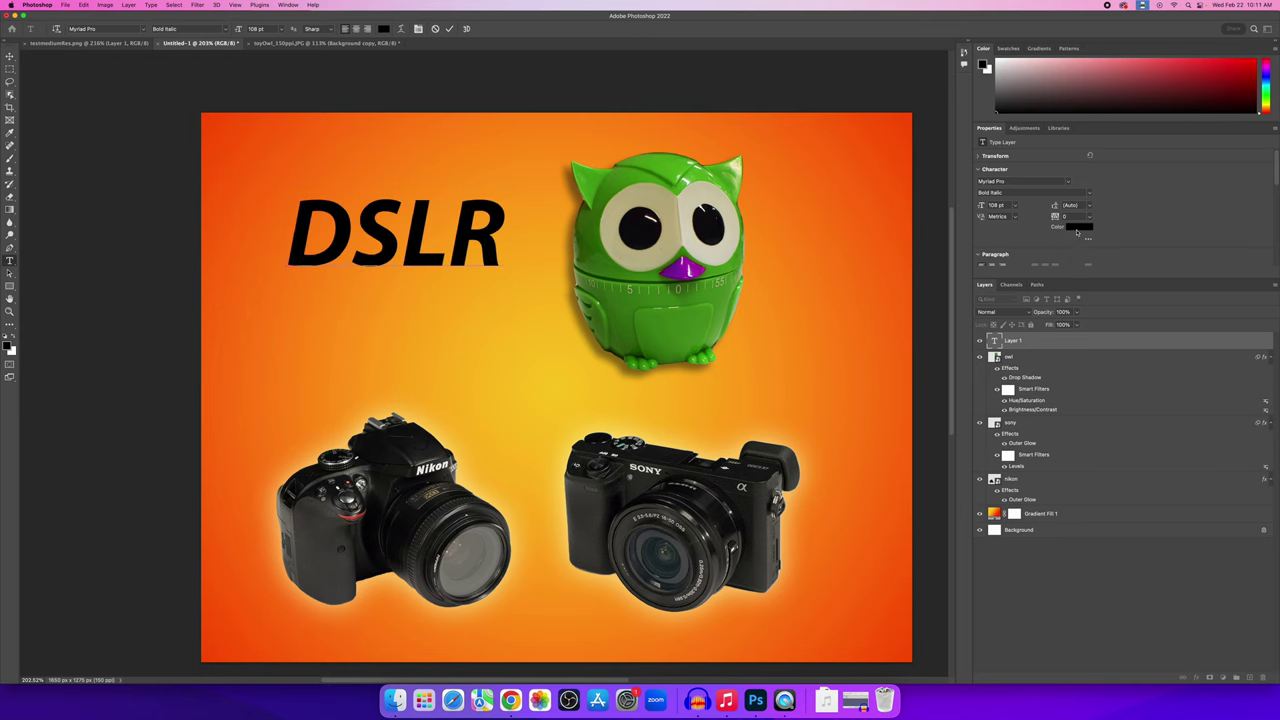
drag(647, 363, 651, 345)
click(621, 324)
click(614, 324)
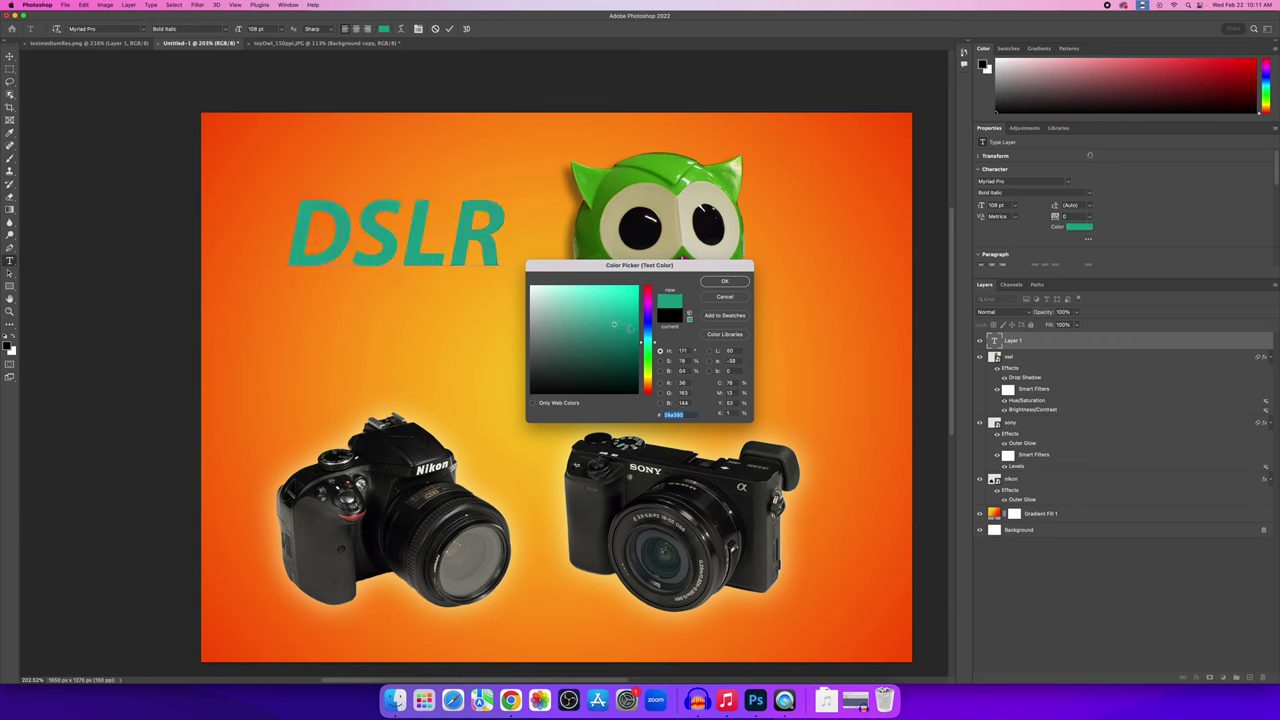
click(648, 330)
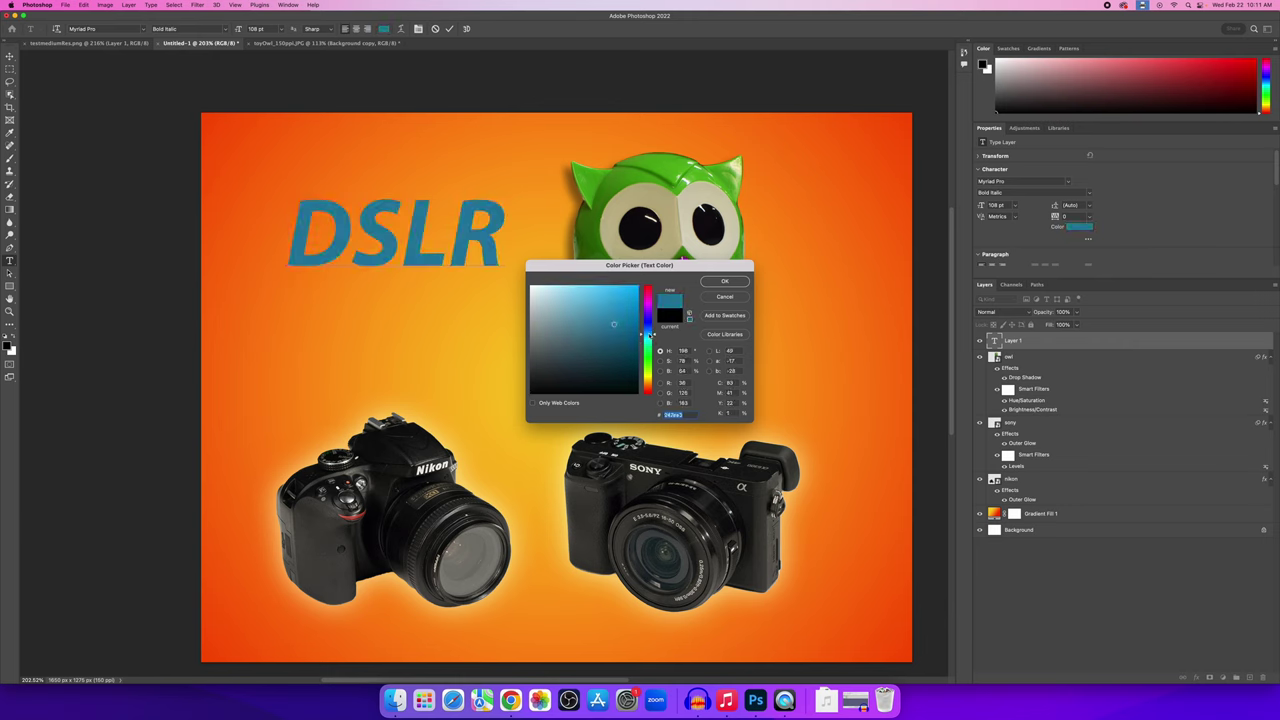
click(622, 328)
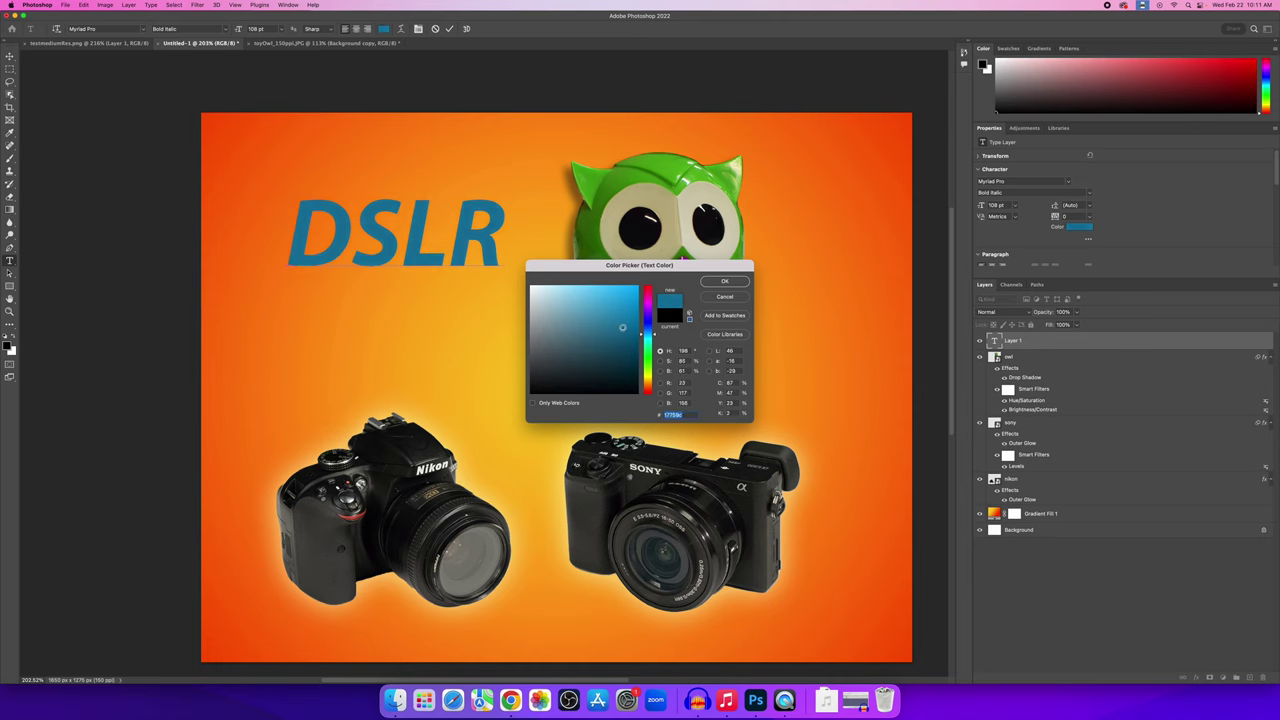
click(631, 326)
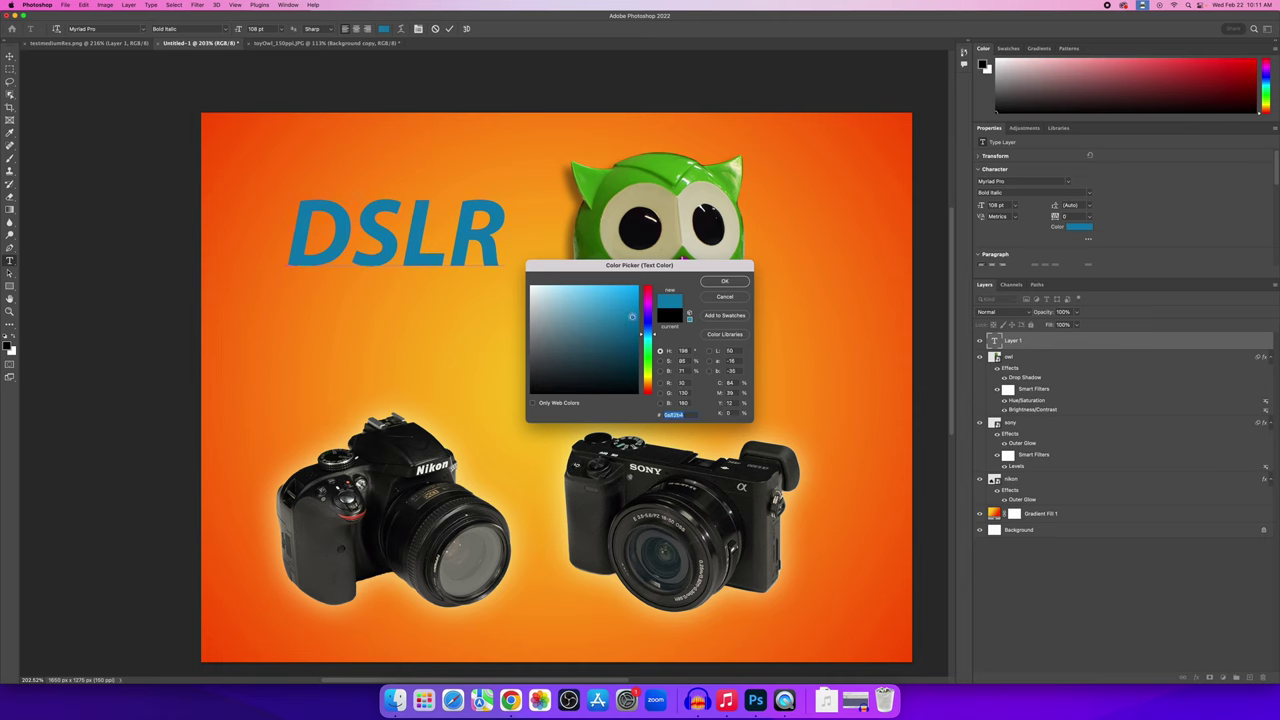
click(718, 283)
key(super+h)
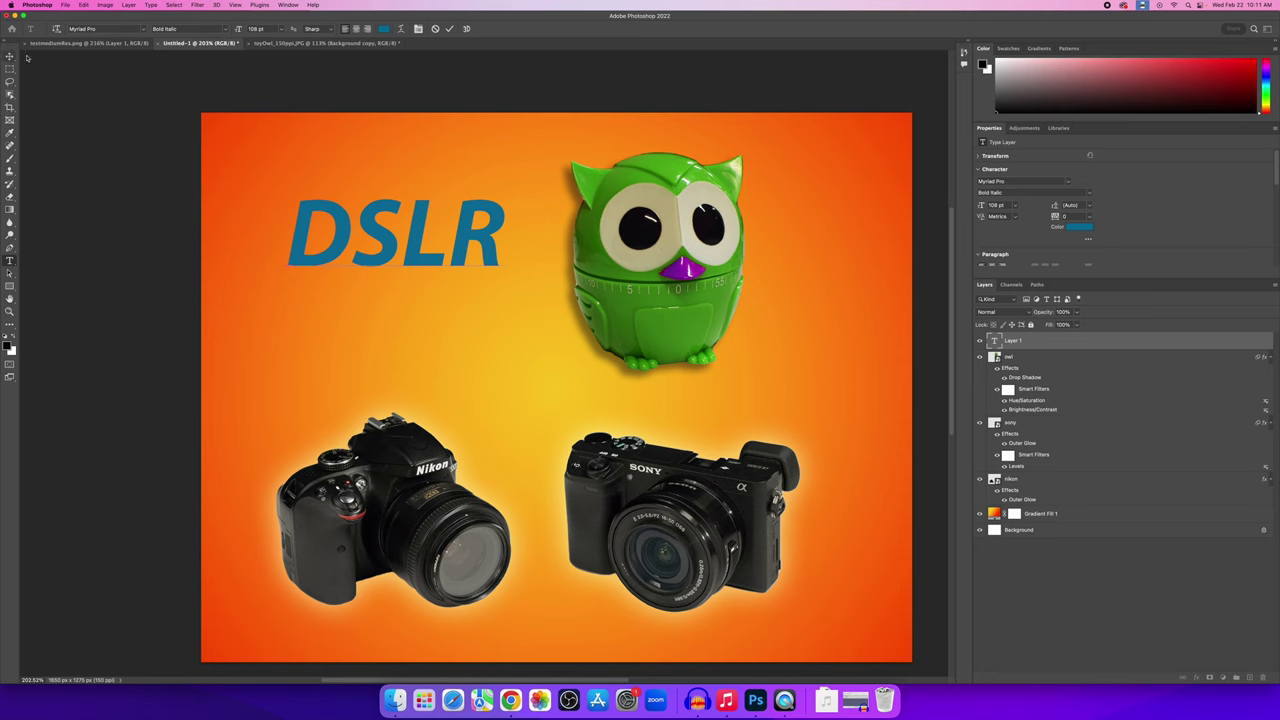
click(9, 55)
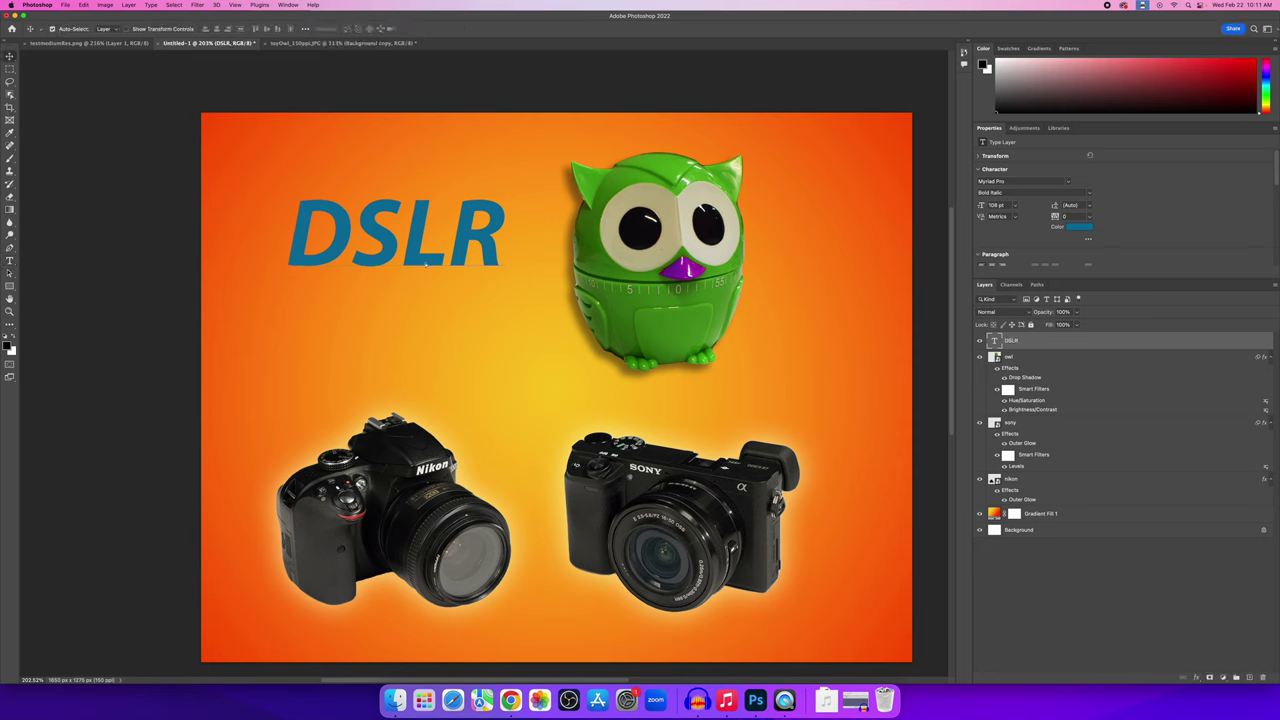
Move DSLR beside the owl and retype a duplicate below it as 'Mirrorless'.
drag(433, 263, 452, 355)
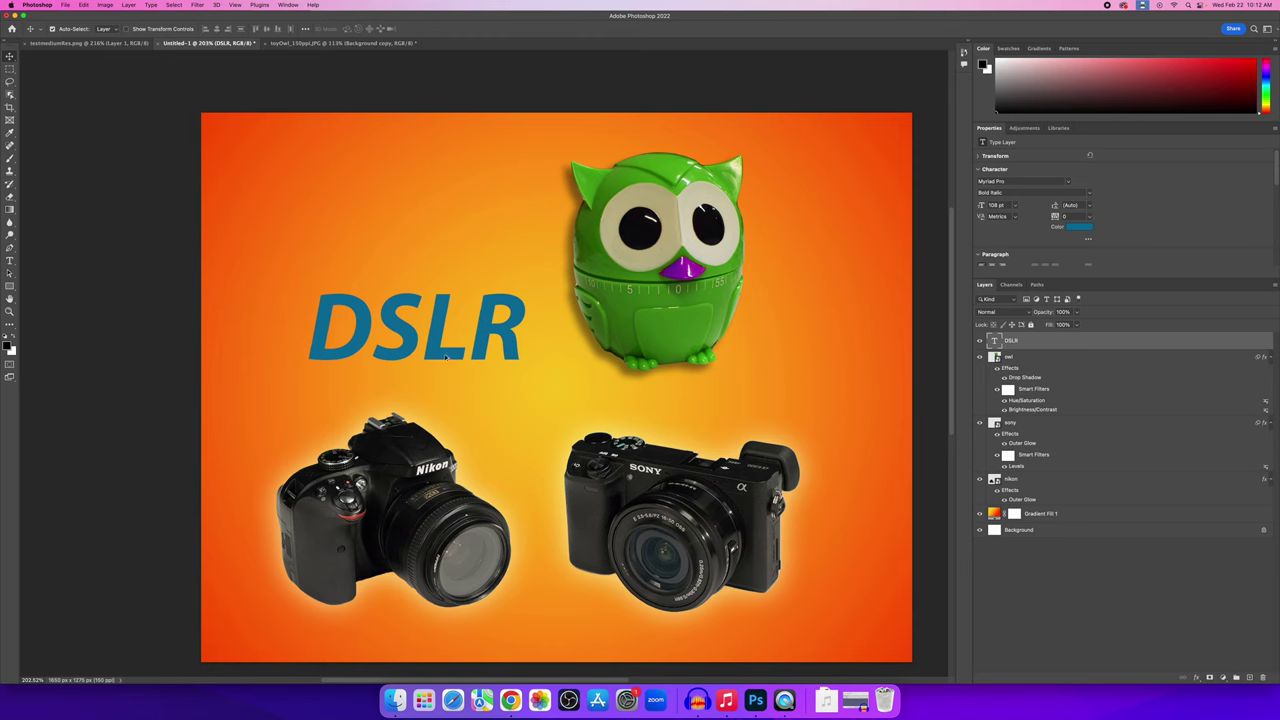
drag(446, 357, 656, 423)
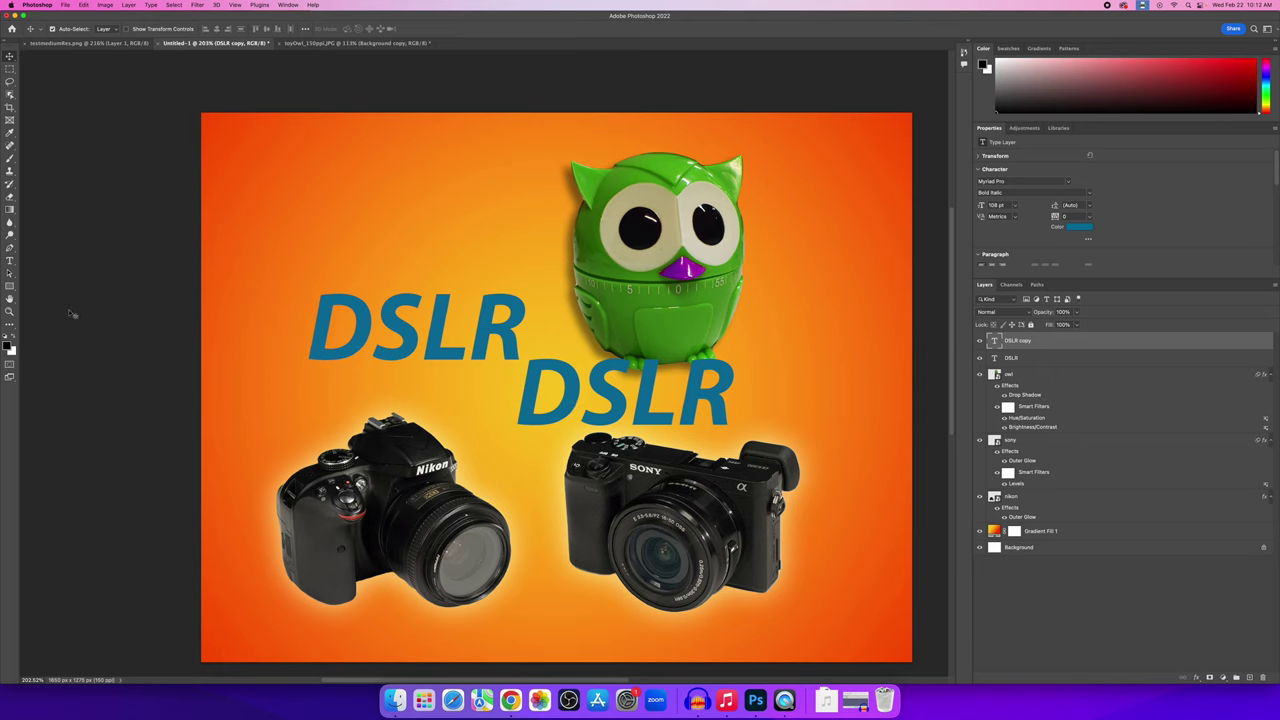
click(10, 260)
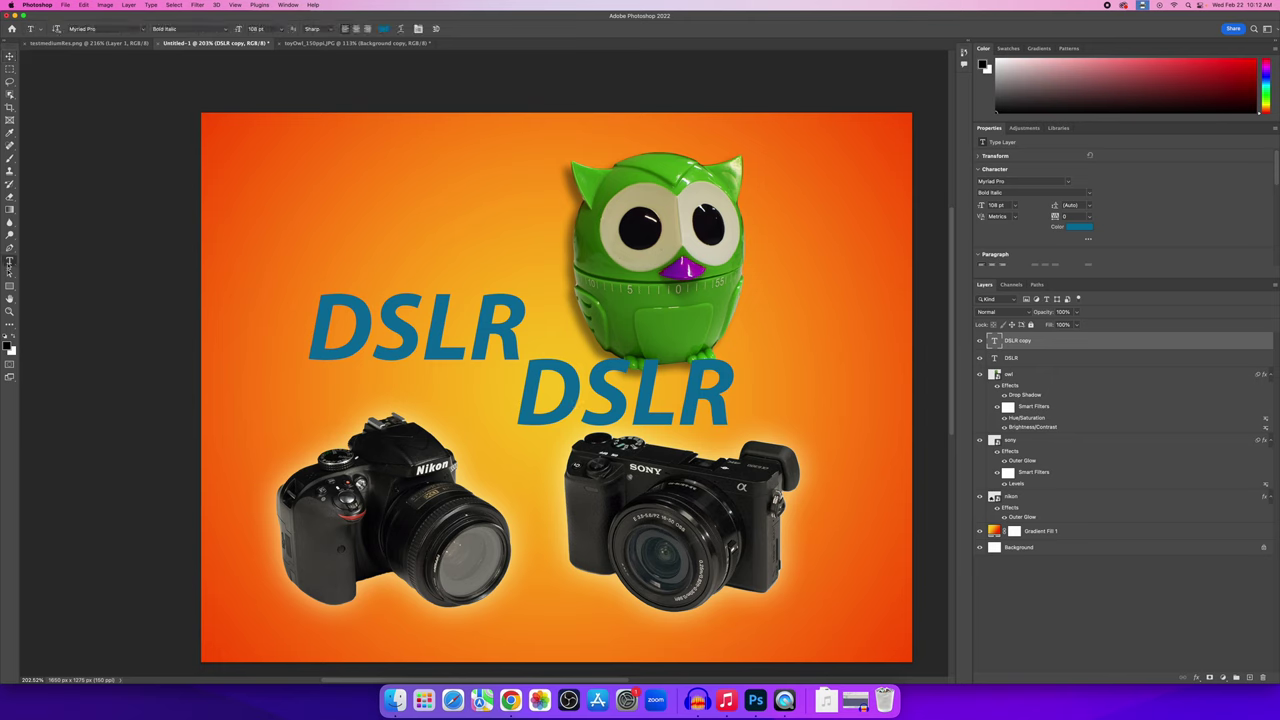
double_click(625, 395)
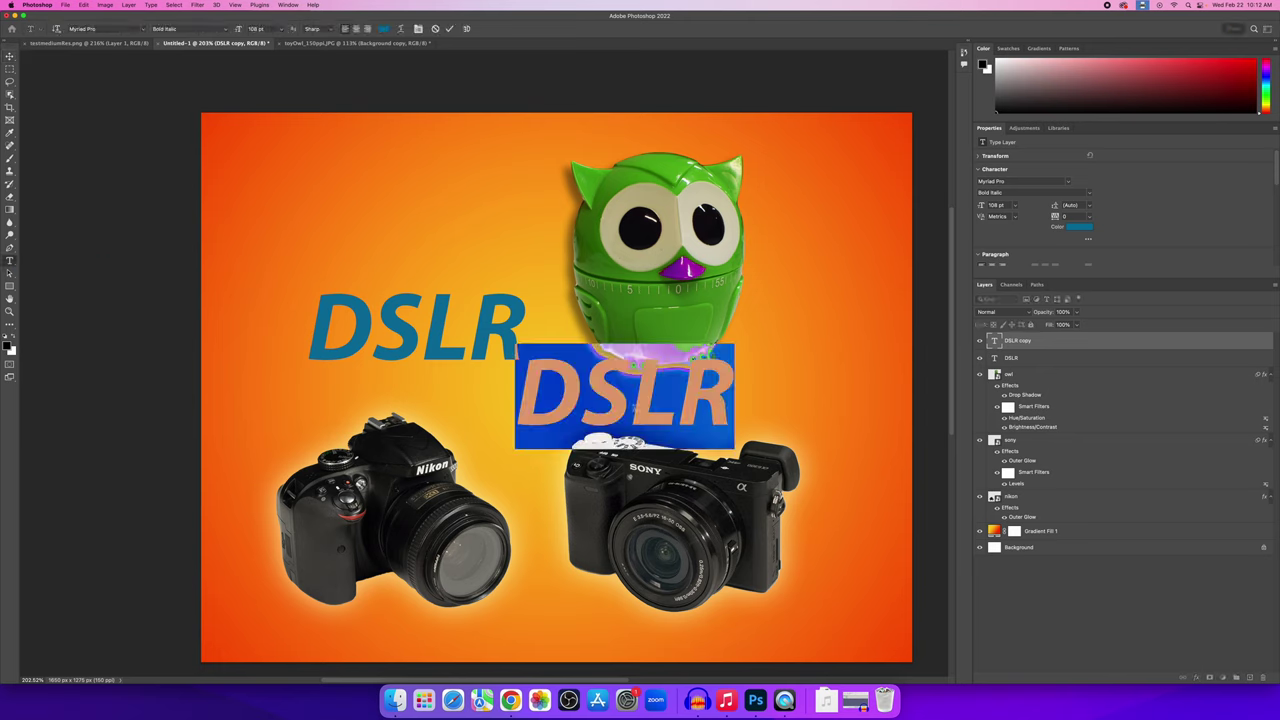
text(Mirr)
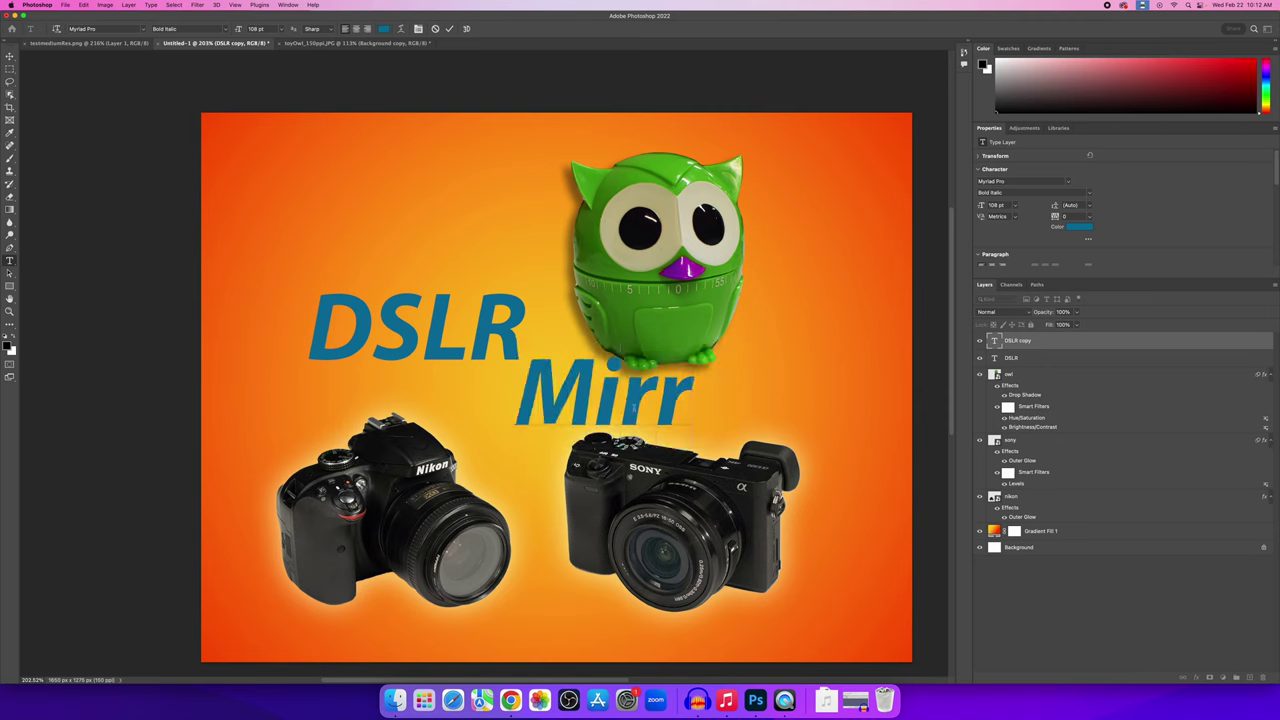
text(orless)
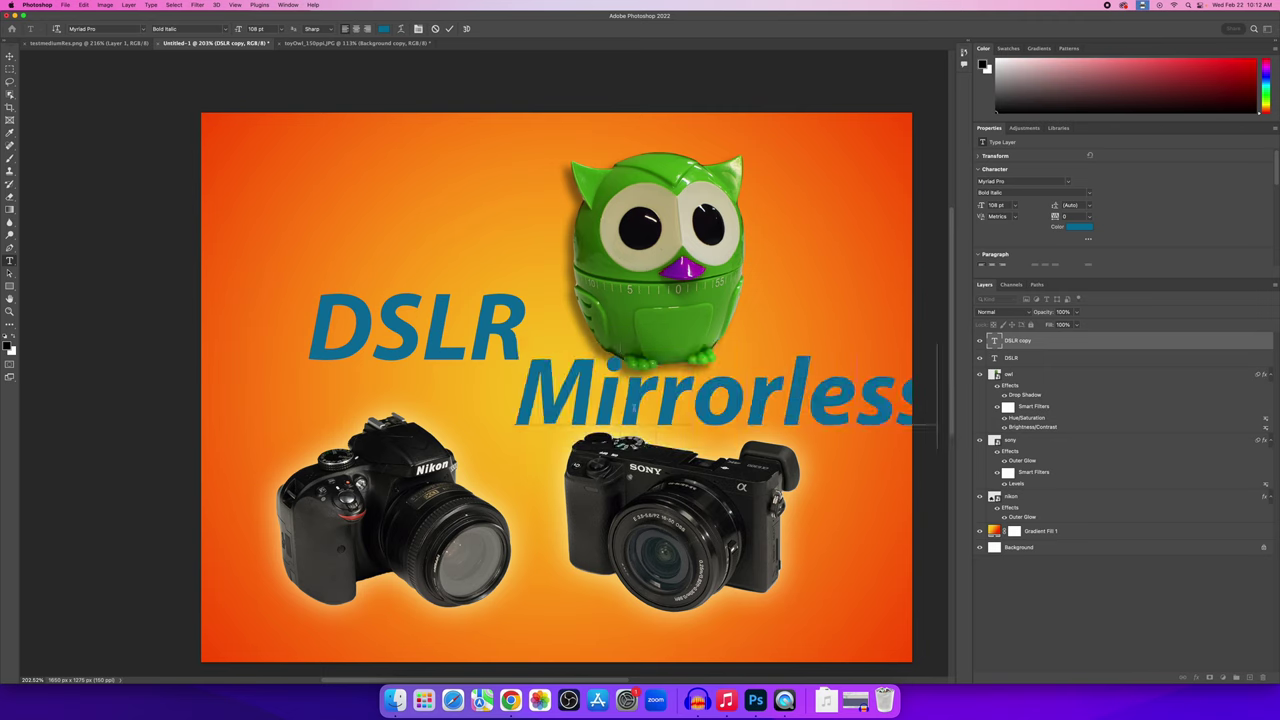
Shrink Mirrorless to 90 pt, commit it, and compare against the reference poster.
double_click(619, 405)
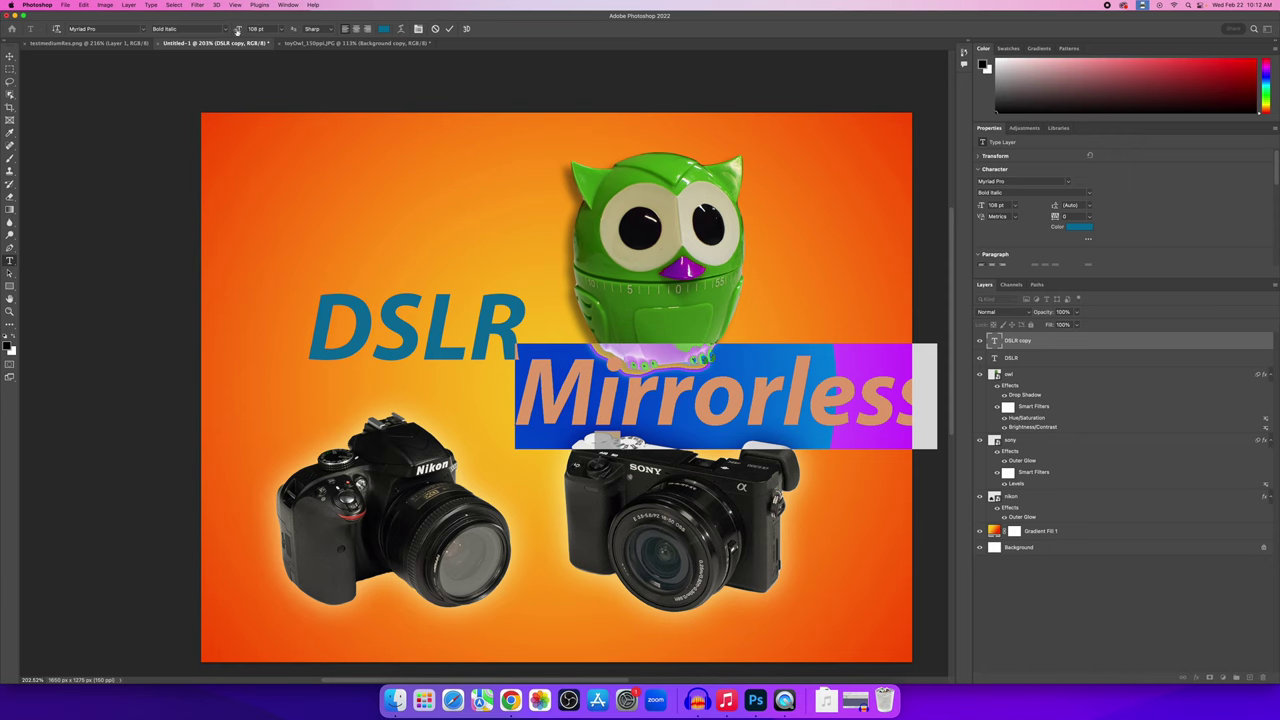
drag(237, 31, 230, 32)
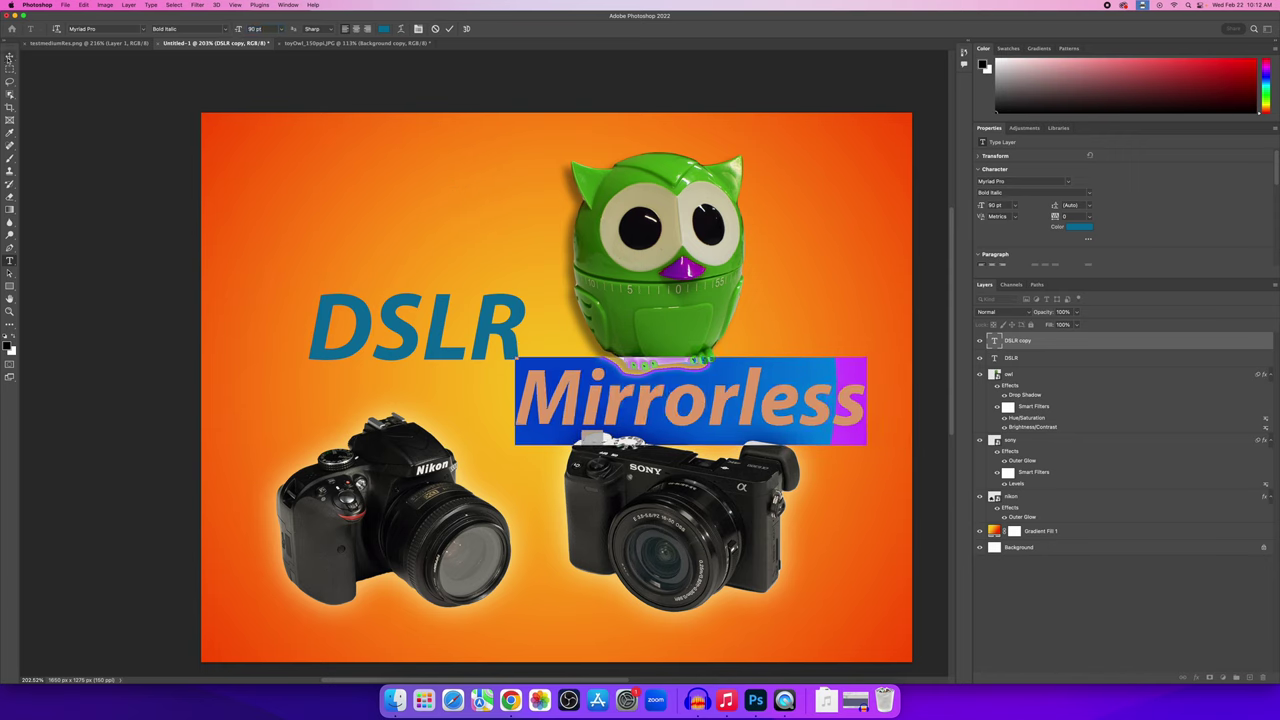
click(9, 57)
click(124, 44)
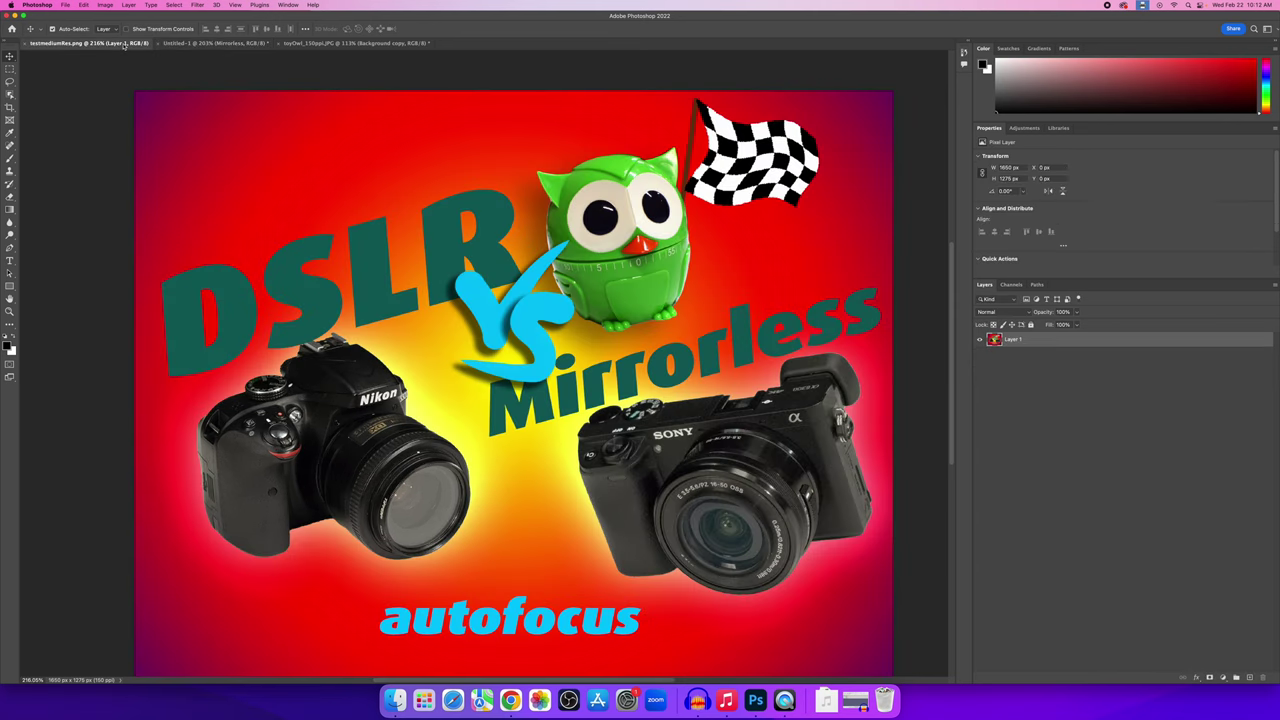
click(208, 44)
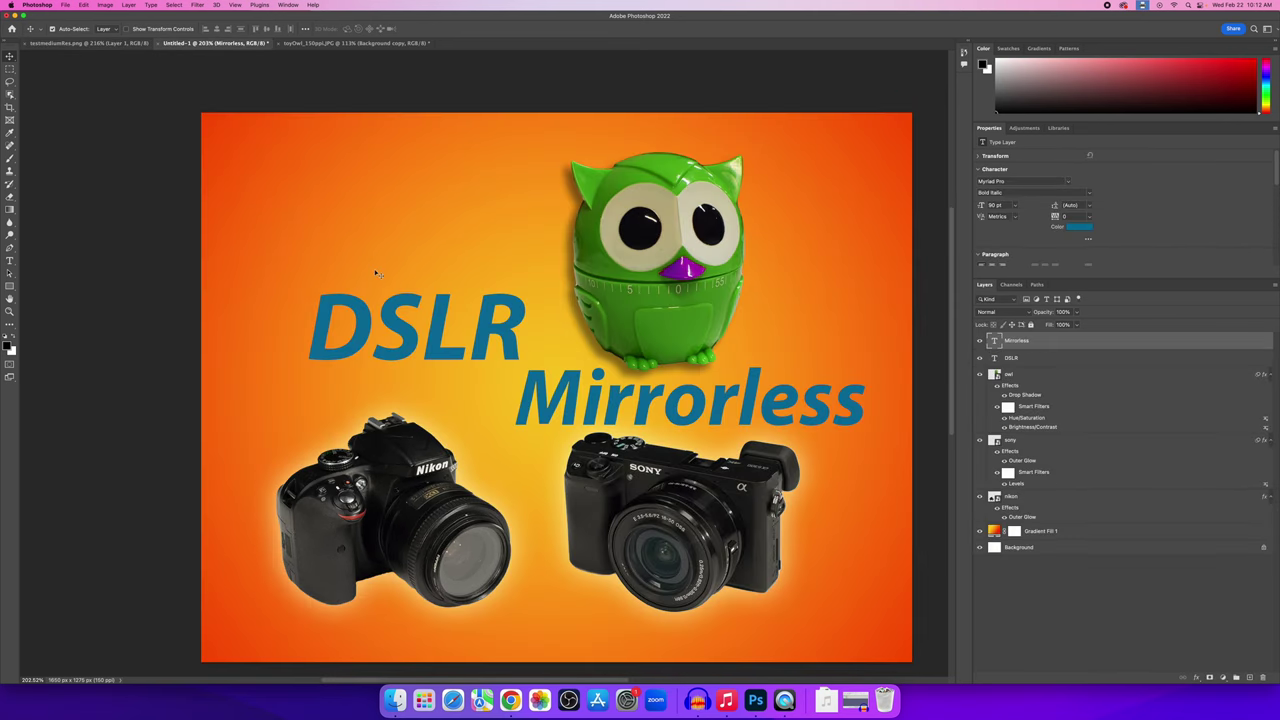
Tilt the DSLR title about 12° counter-clockwise and enlarge it to about 115%.
click(438, 348)
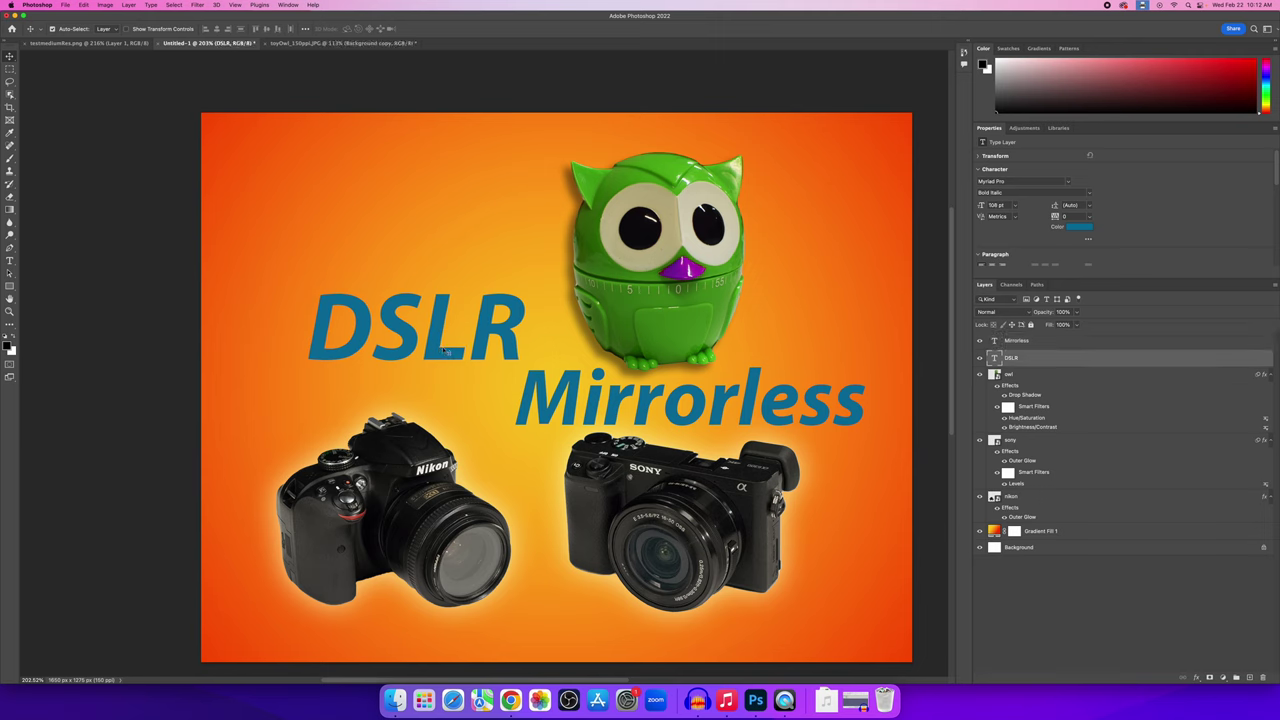
key(super+t)
drag(531, 263, 517, 218)
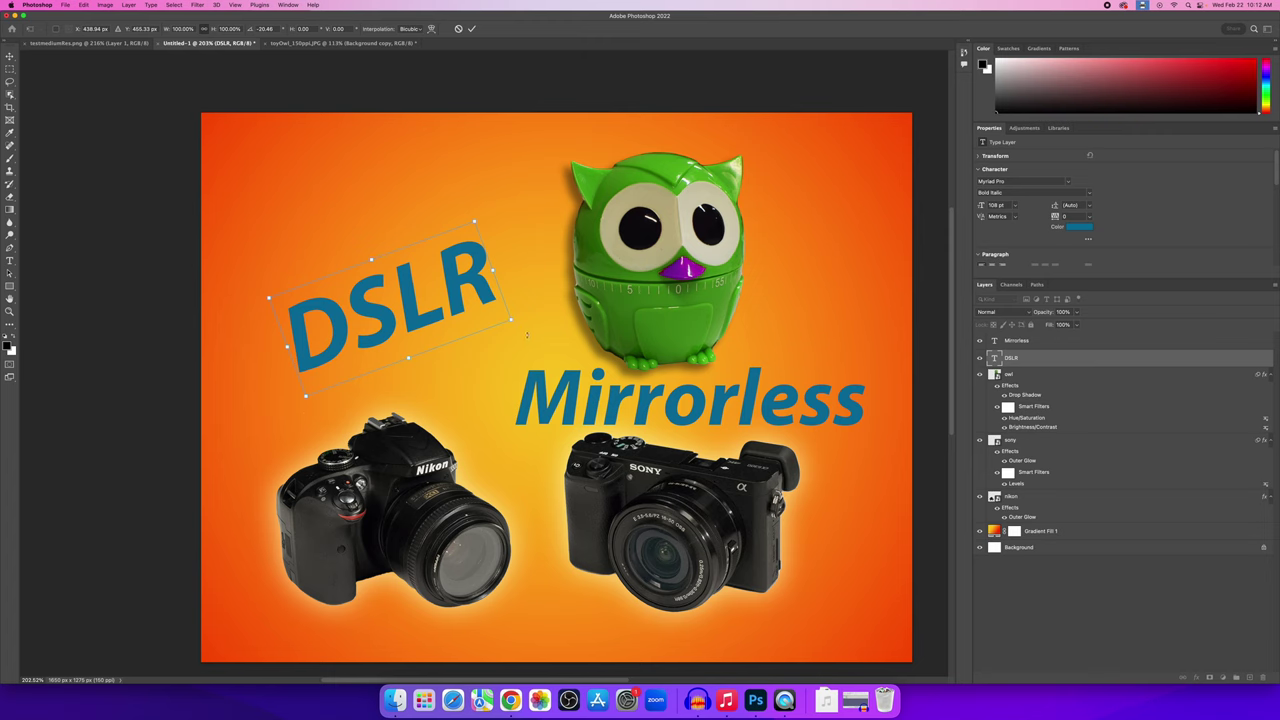
drag(523, 323, 521, 337)
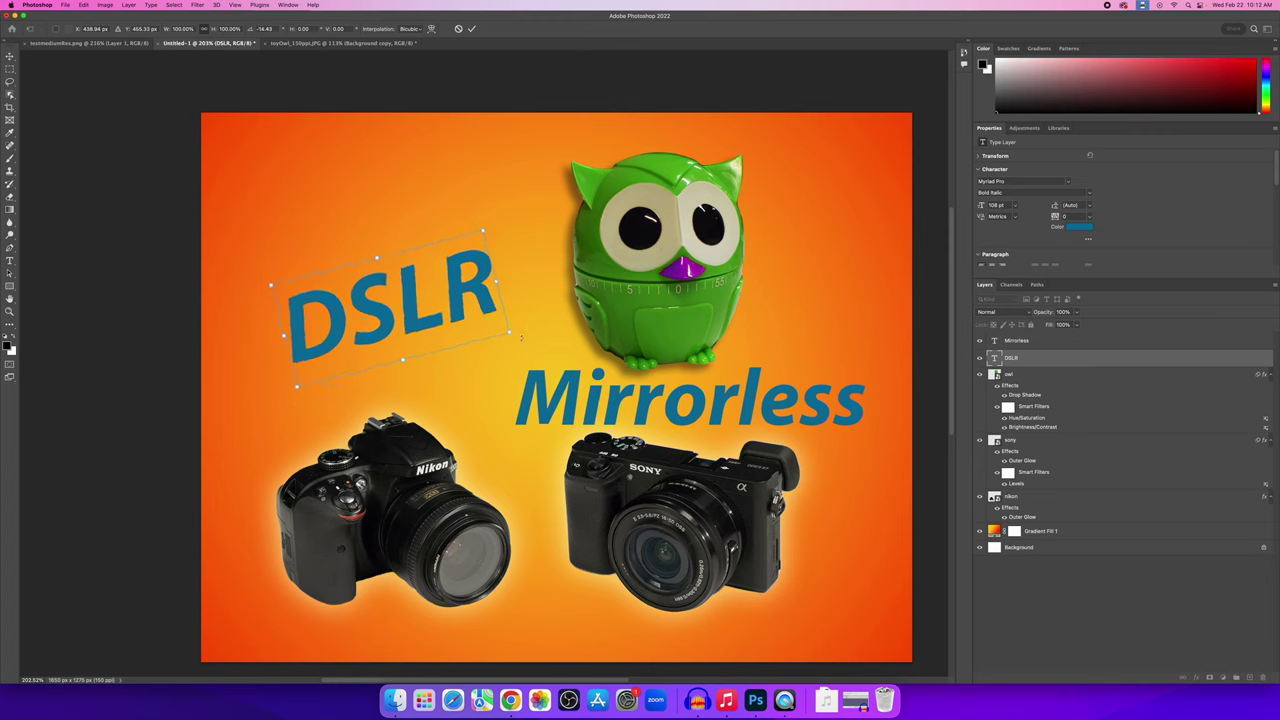
drag(487, 218, 506, 209)
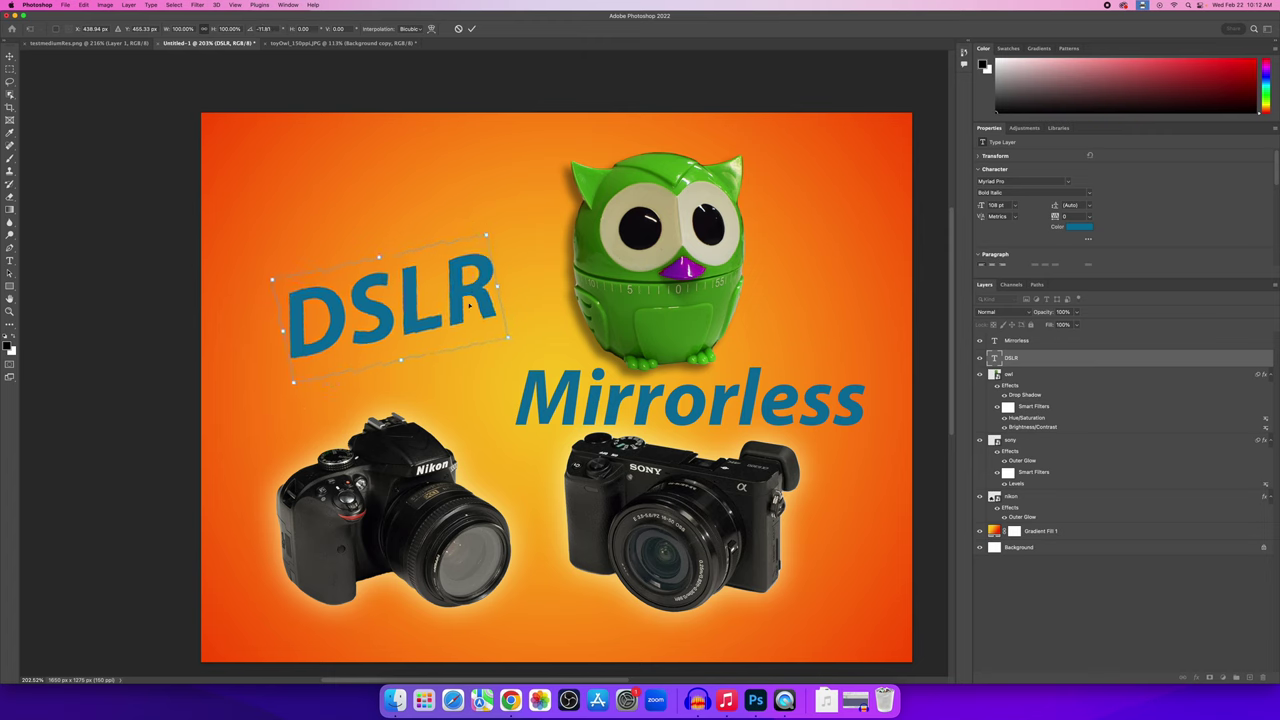
drag(508, 340, 526, 347)
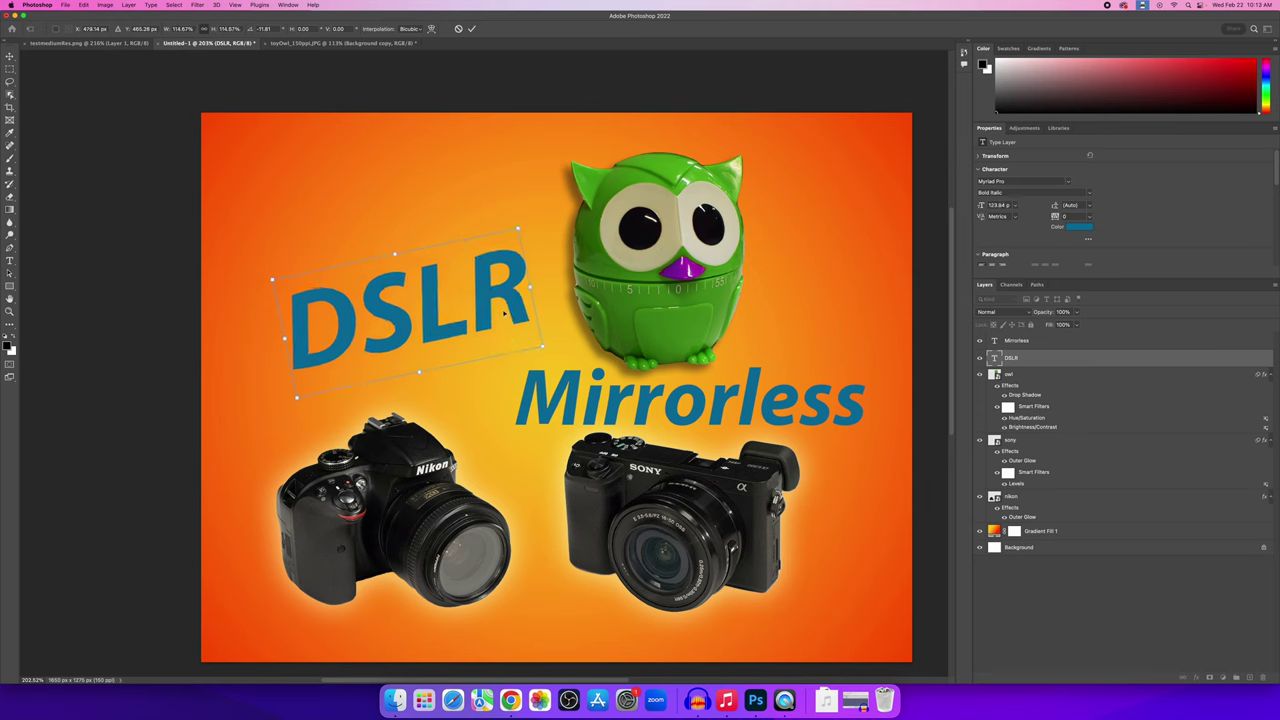
mouse_move(495, 290)
mouse_down()
mouse_move(491, 263)
mouse_move(475, 281)
mouse_up()
key(Return)
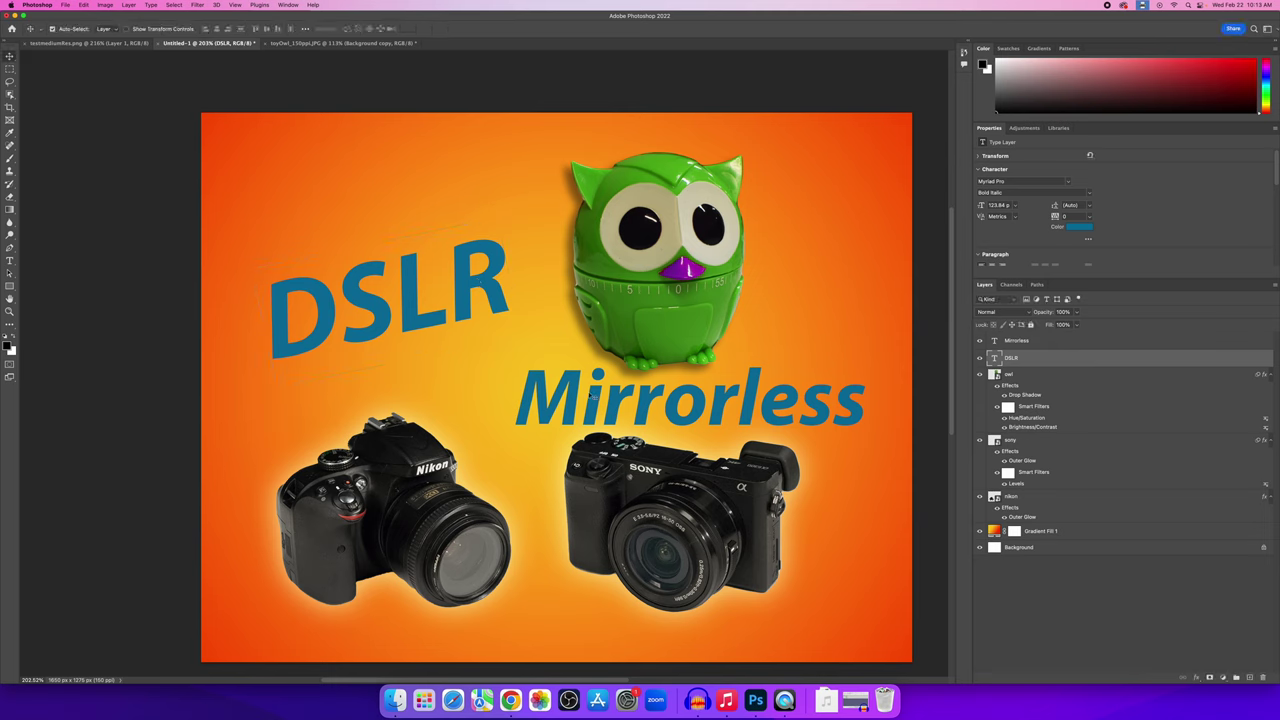
Rotate Mirrorless about 15° counter-clockwise, nudge DSLR, and view the reference poster.
click(592, 400)
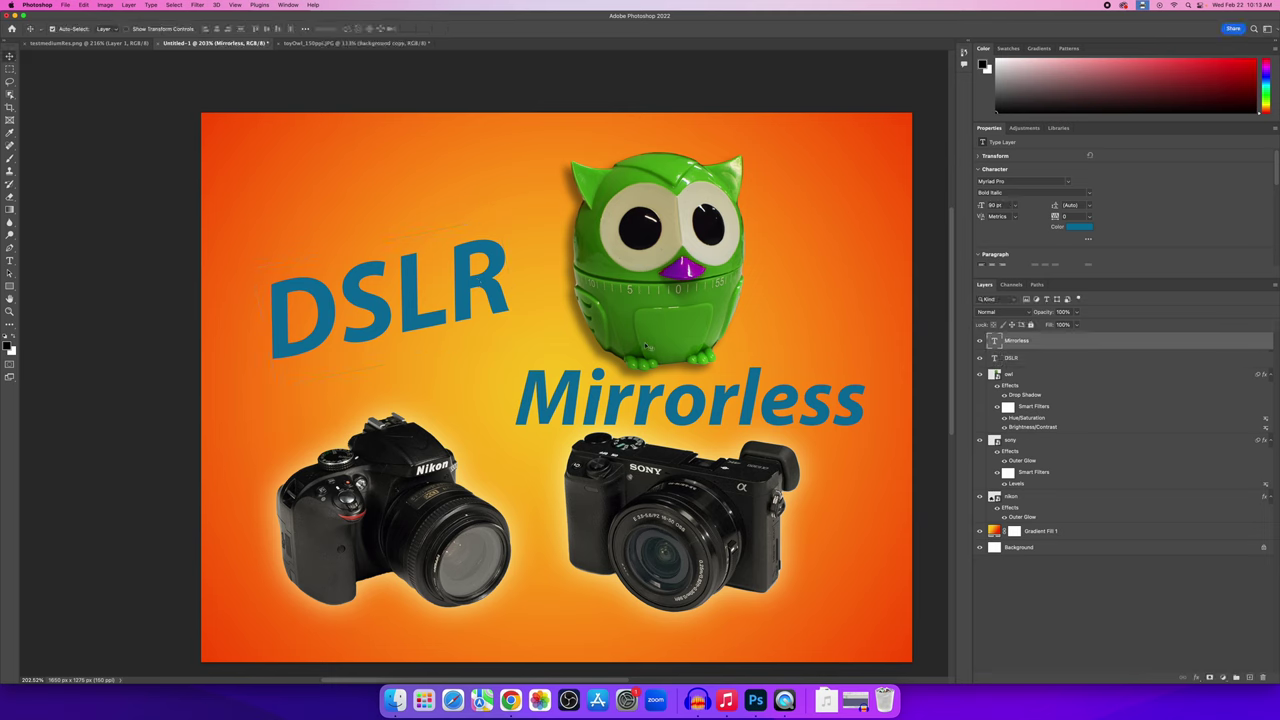
key(super+t)
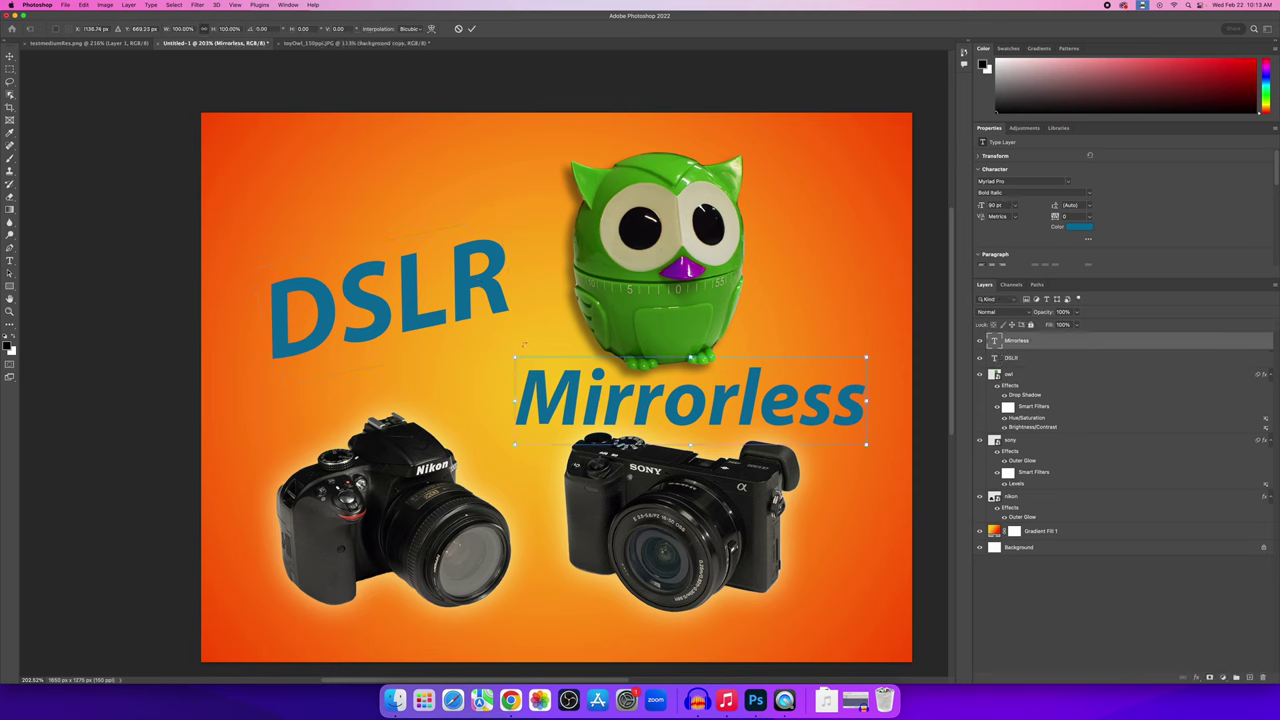
drag(523, 344, 500, 380)
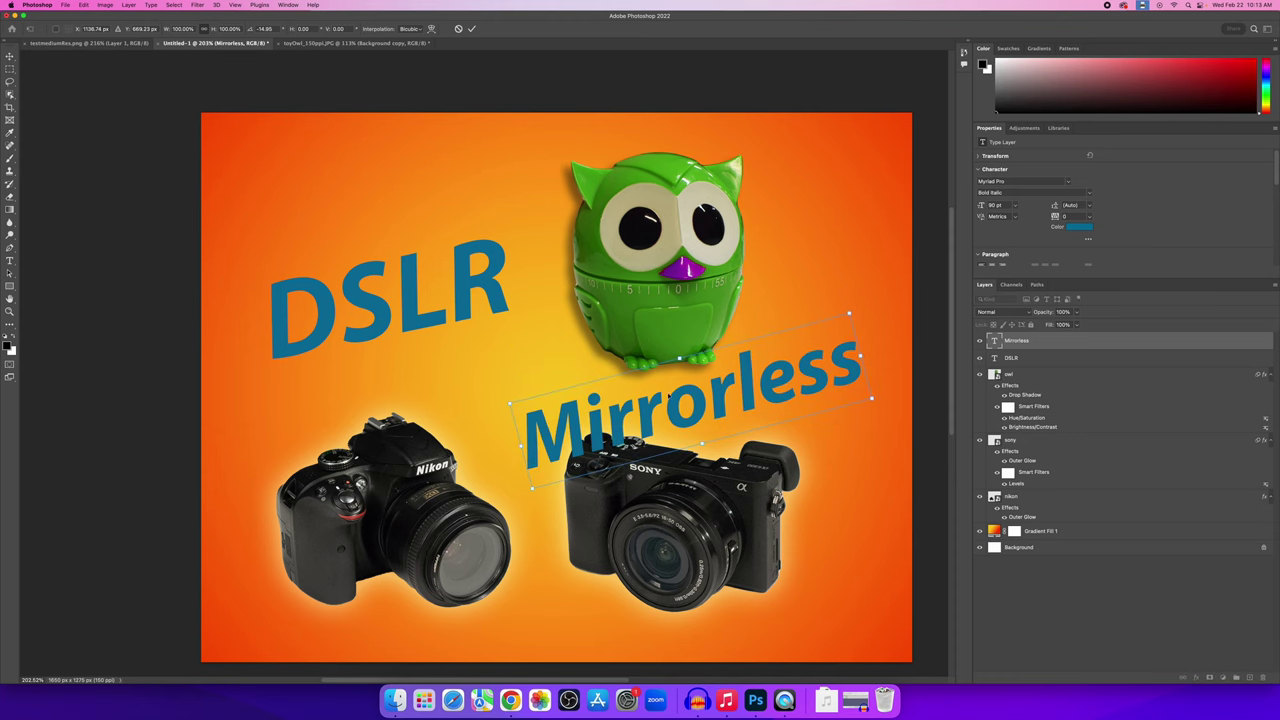
drag(718, 400, 733, 389)
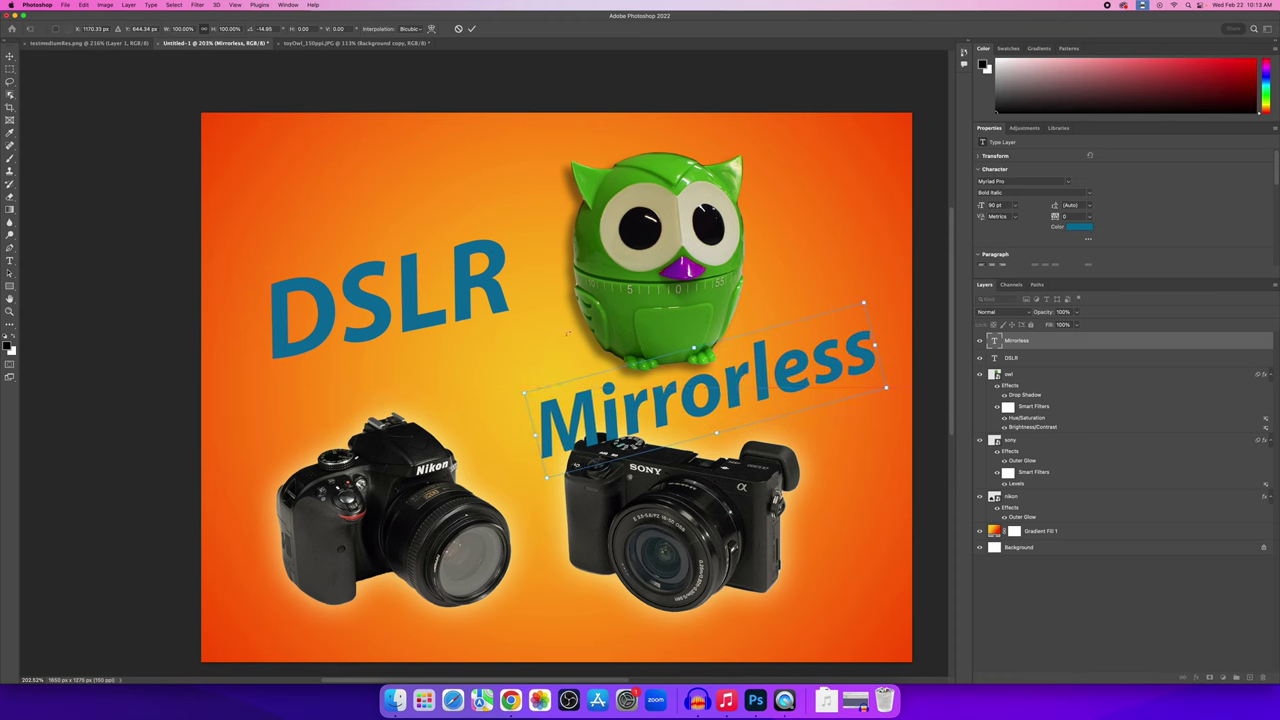
key(Return)
mouse_move(506, 295)
mouse_down()
mouse_move(520, 305)
mouse_move(509, 315)
mouse_up()
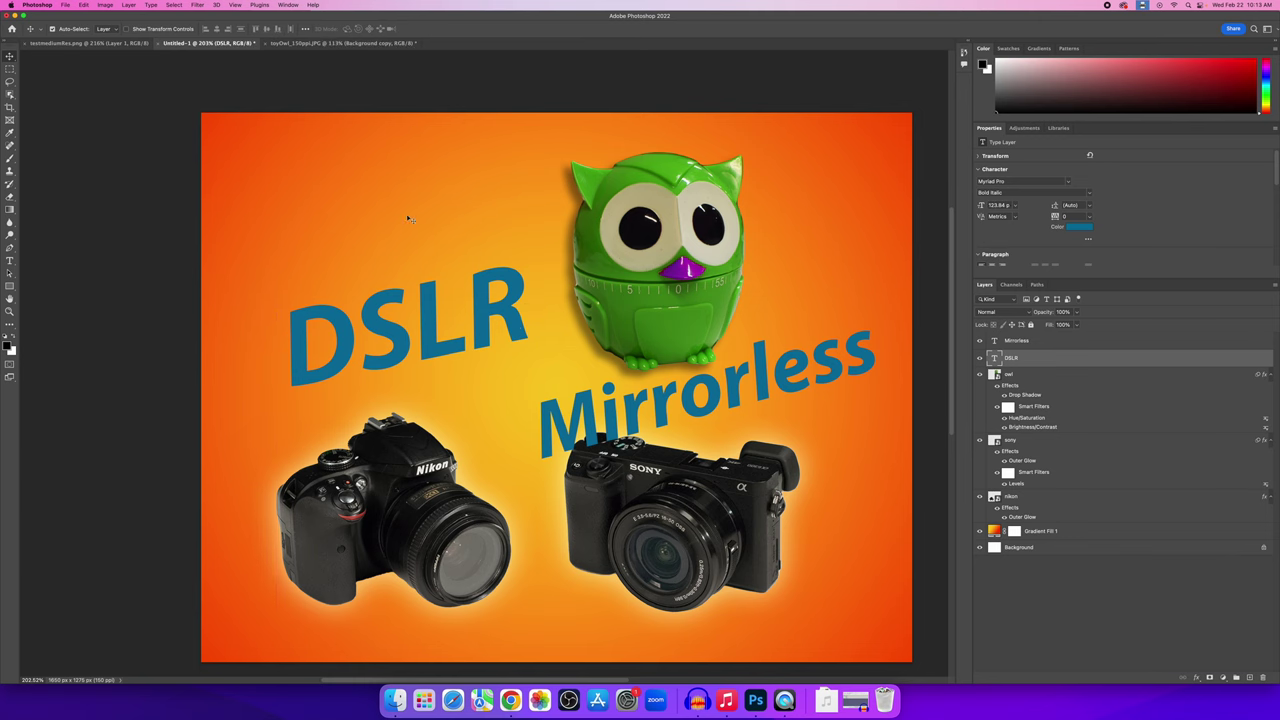
click(131, 46)
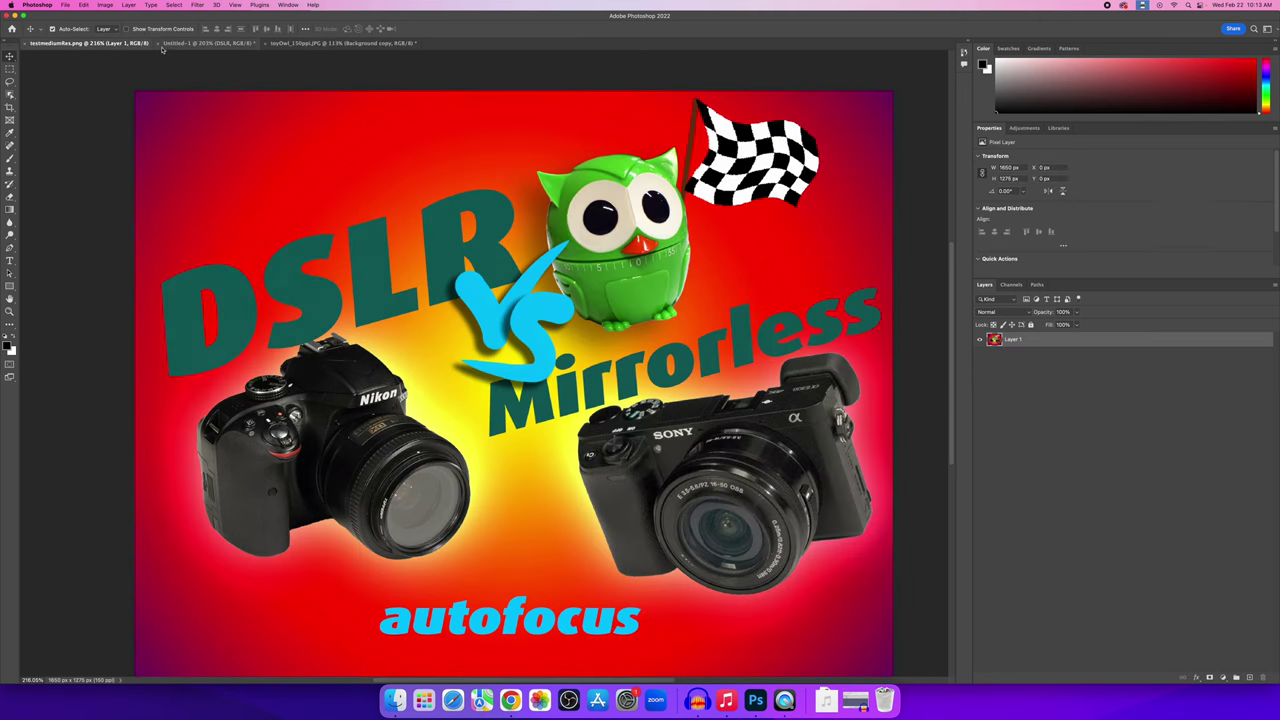
On Untitled-1, shift the Sony camera 63 px right and rotate it about 24° counter-clockwise.
click(217, 46)
drag(396, 462, 396, 392)
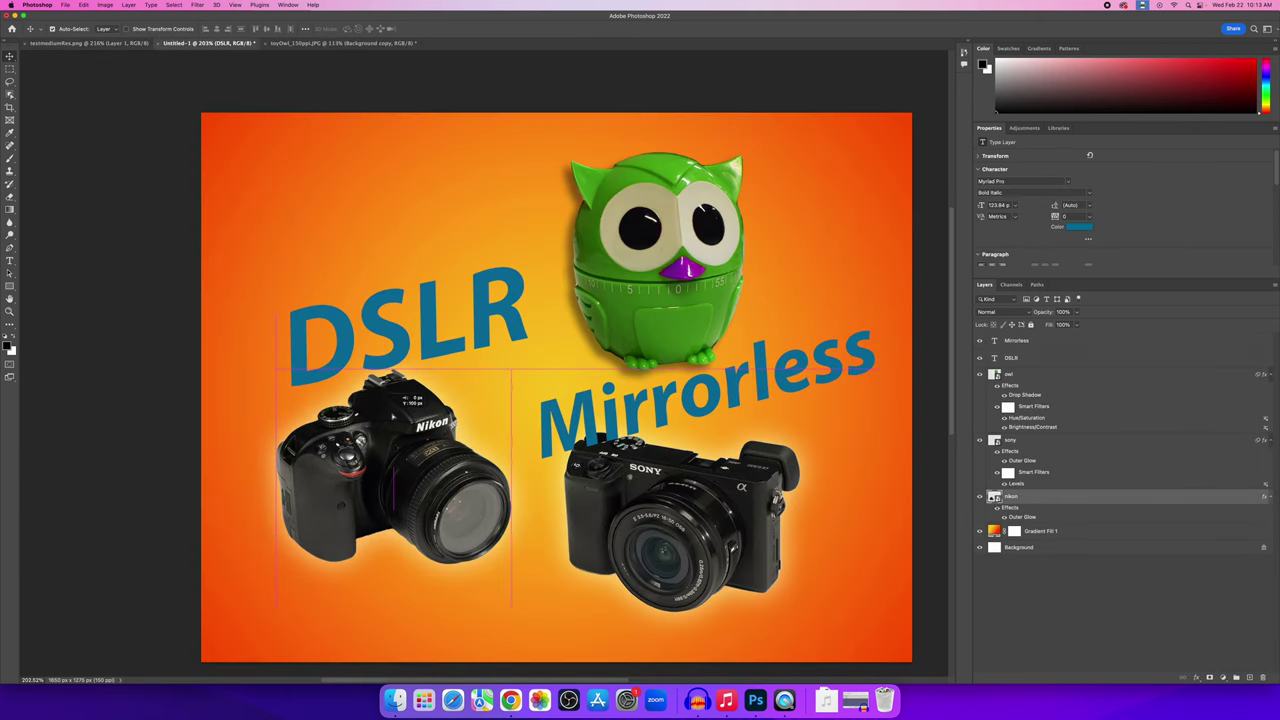
drag(680, 520, 743, 521)
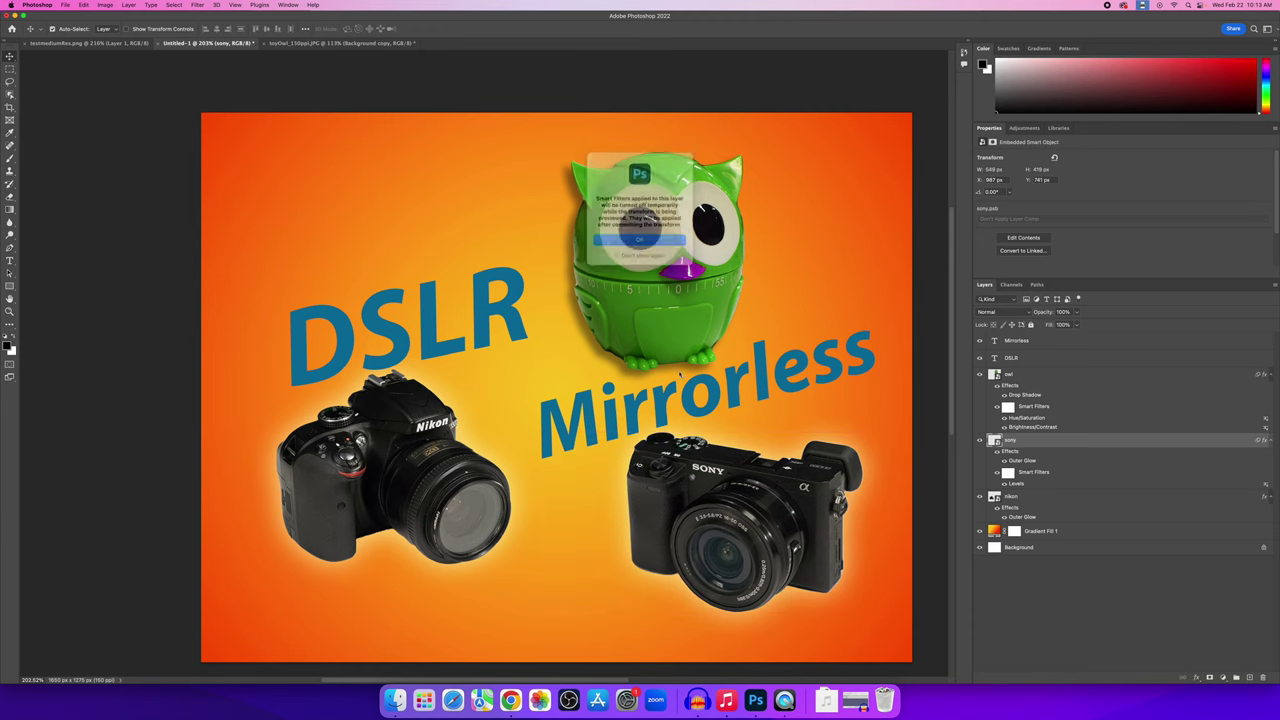
click(645, 242)
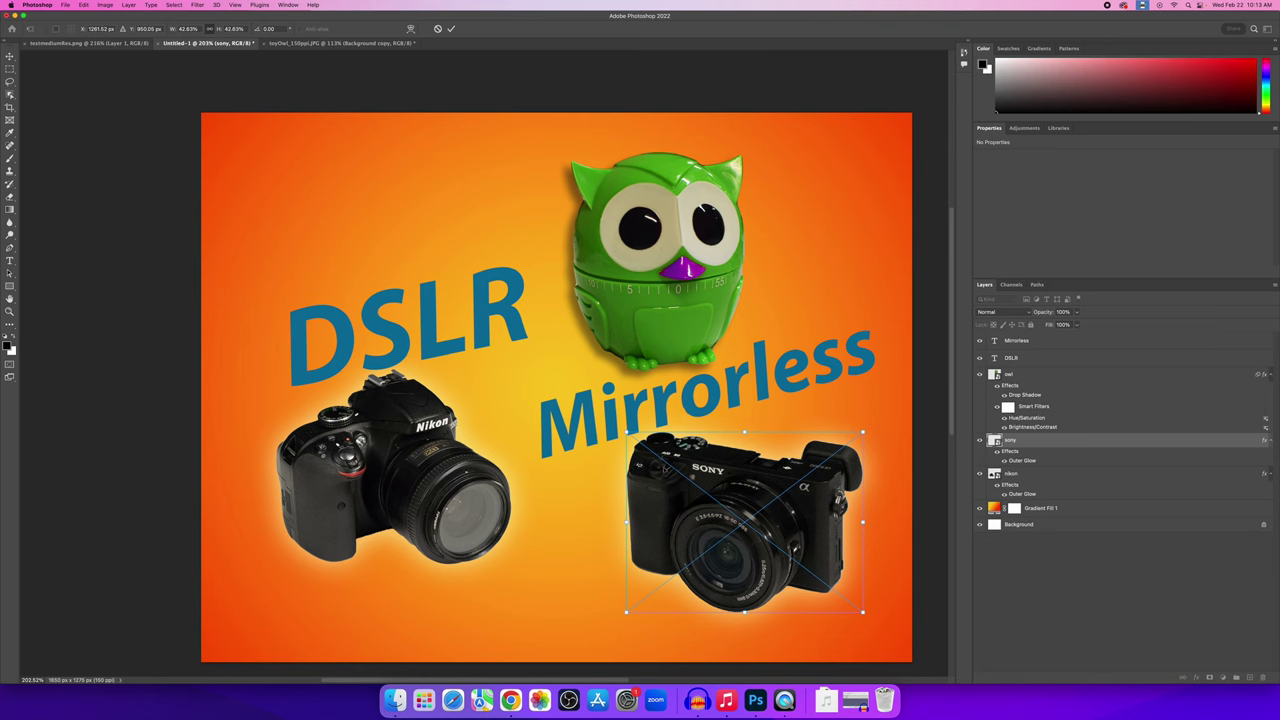
drag(875, 425, 838, 382)
Nudge the Sony camera up-left, commit its tilt, and compare against testmediumRes.png.
drag(810, 440, 774, 404)
key(Return)
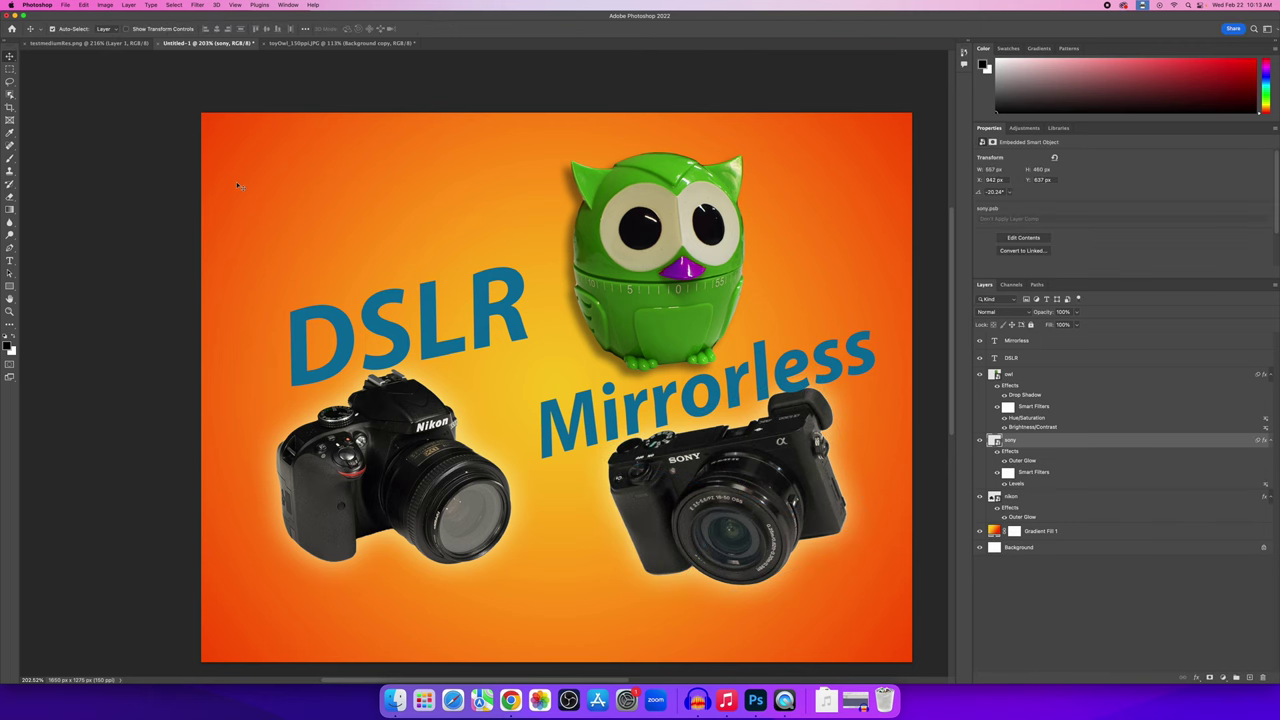
click(110, 43)
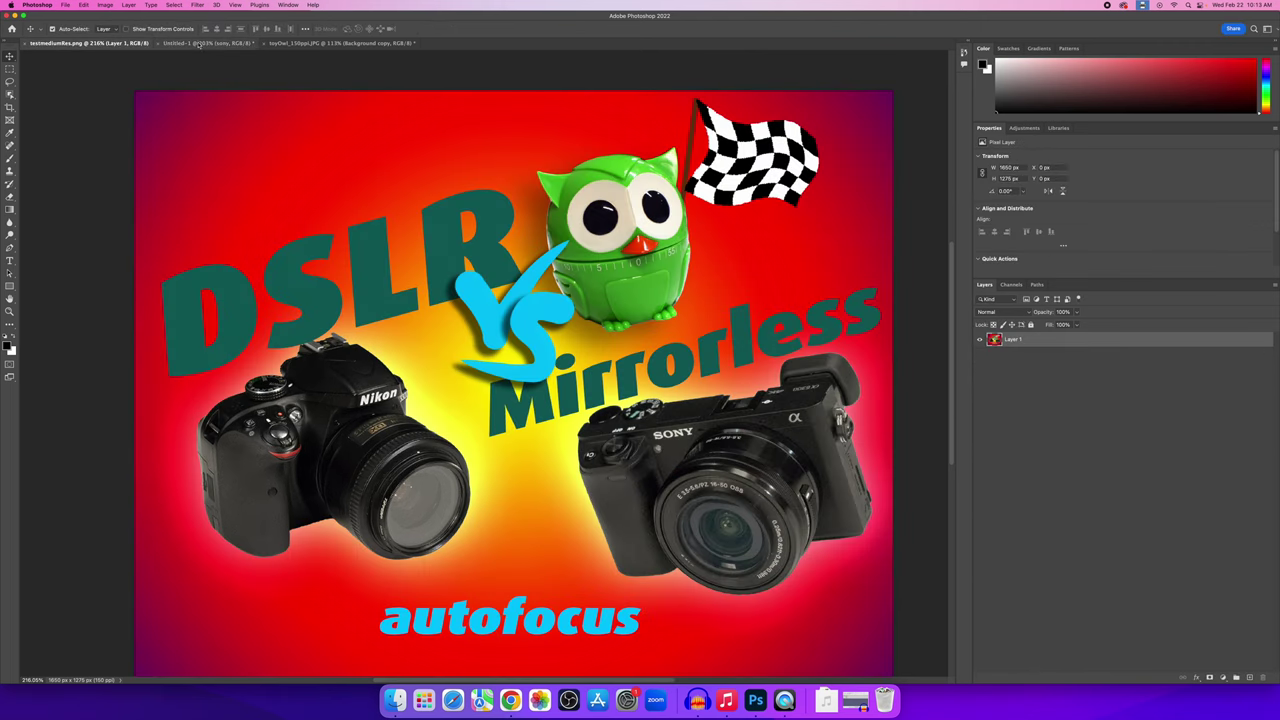
click(205, 43)
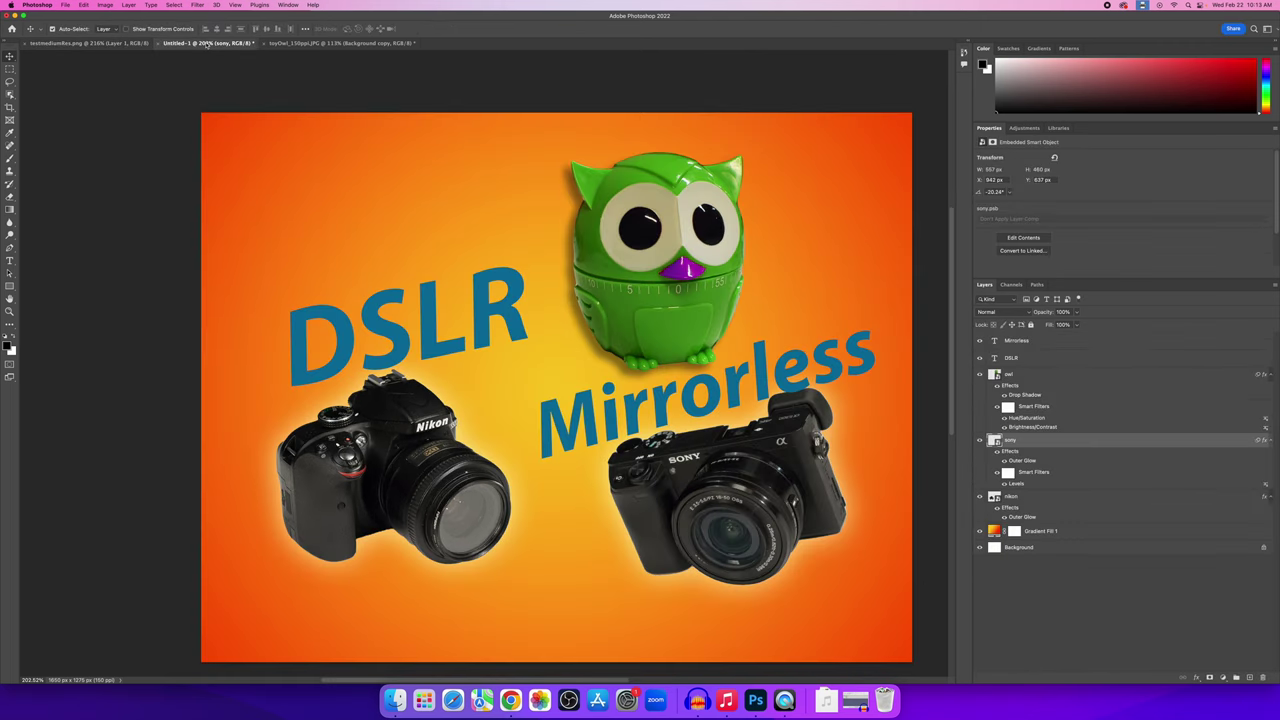
click(124, 44)
click(205, 43)
Scale the owl down and move it up-right with Free Transform.
key(super+t)
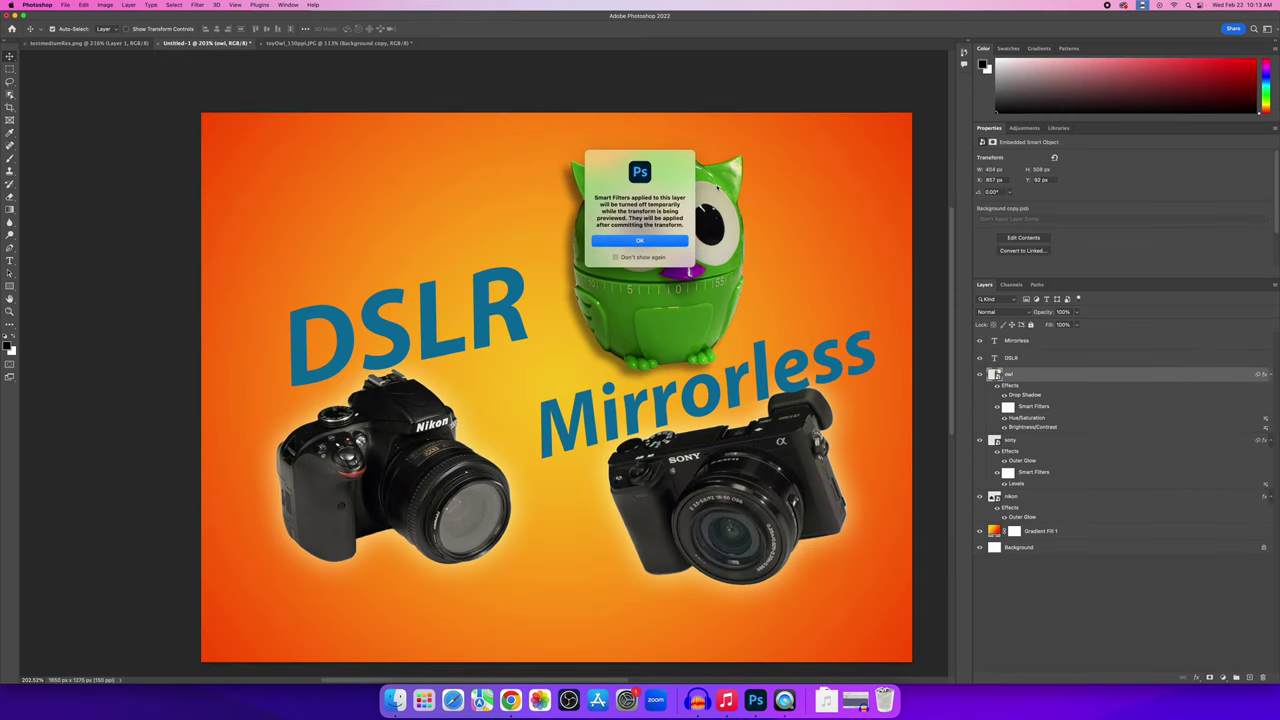
click(639, 242)
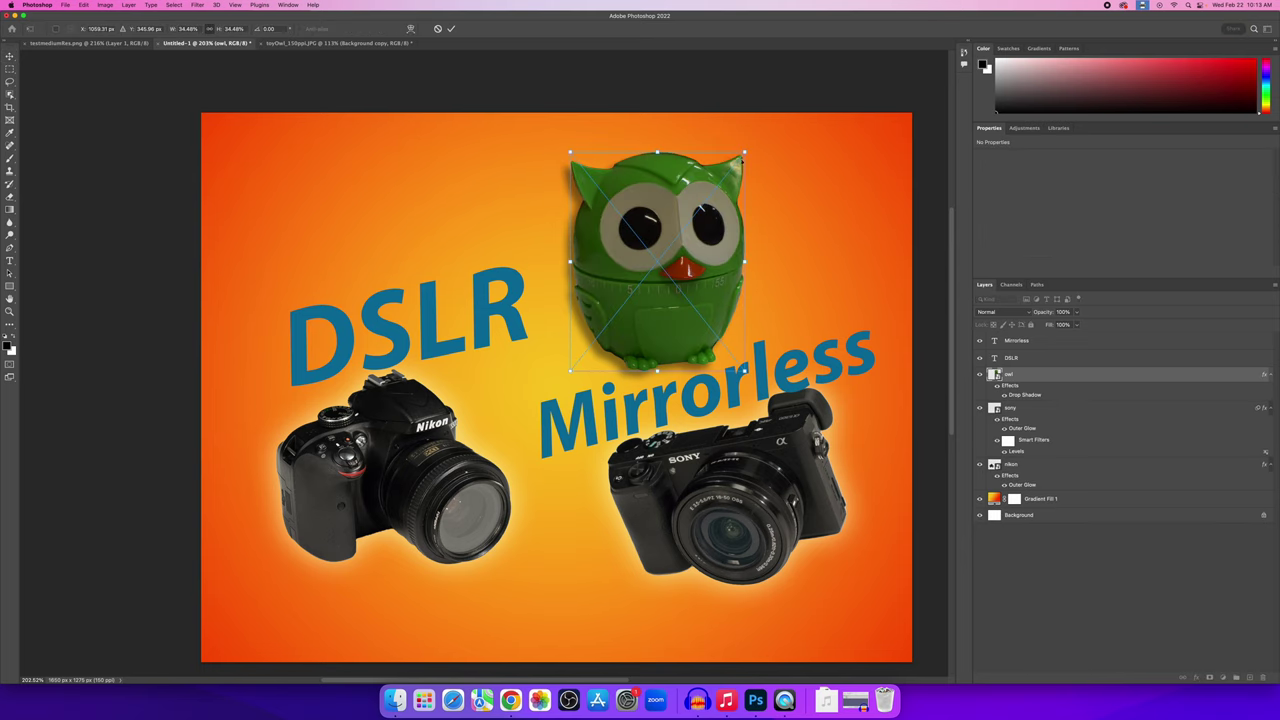
drag(744, 153, 679, 231)
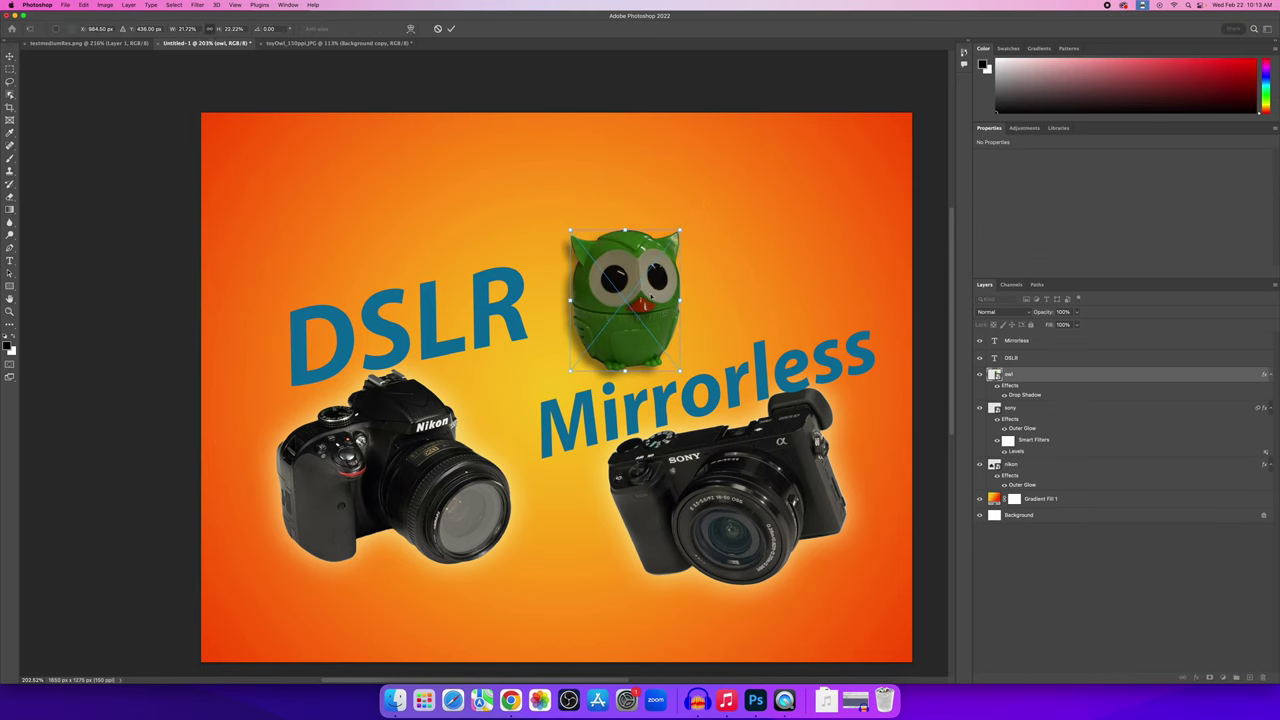
drag(663, 361, 727, 316)
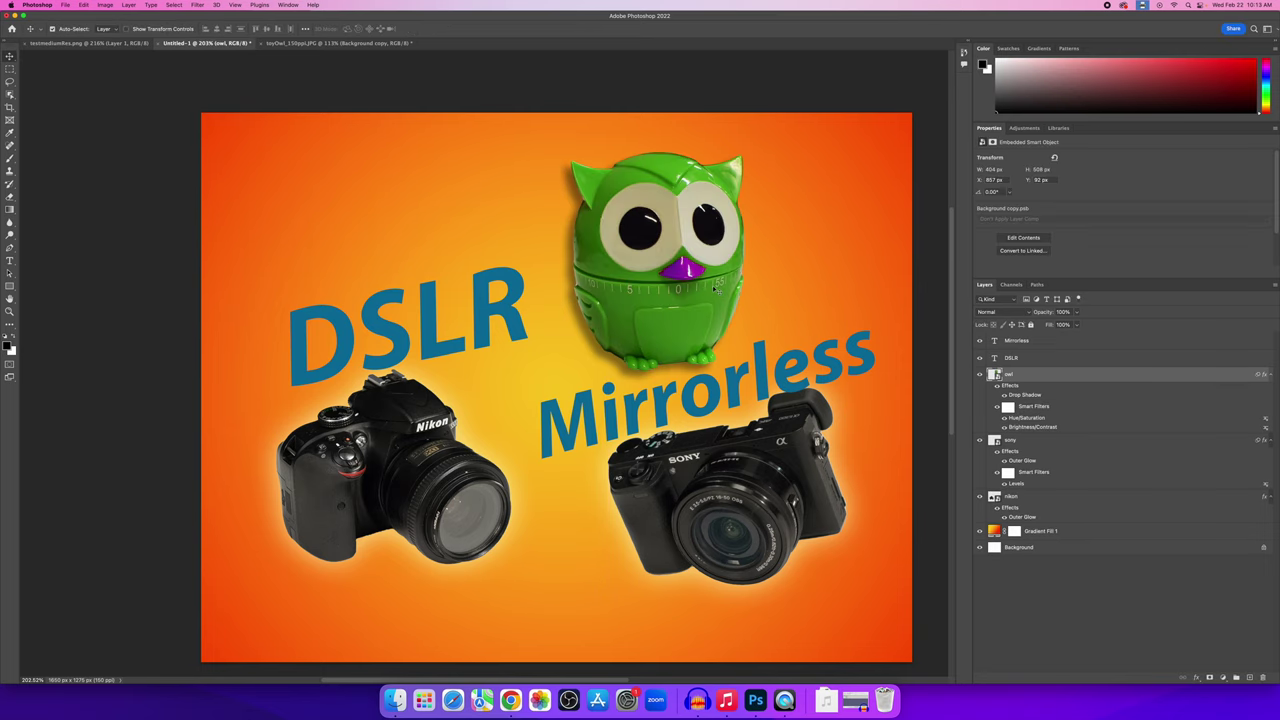
Resize the owl again, shift it up-right, and commit the new size and position.
key(super+t)
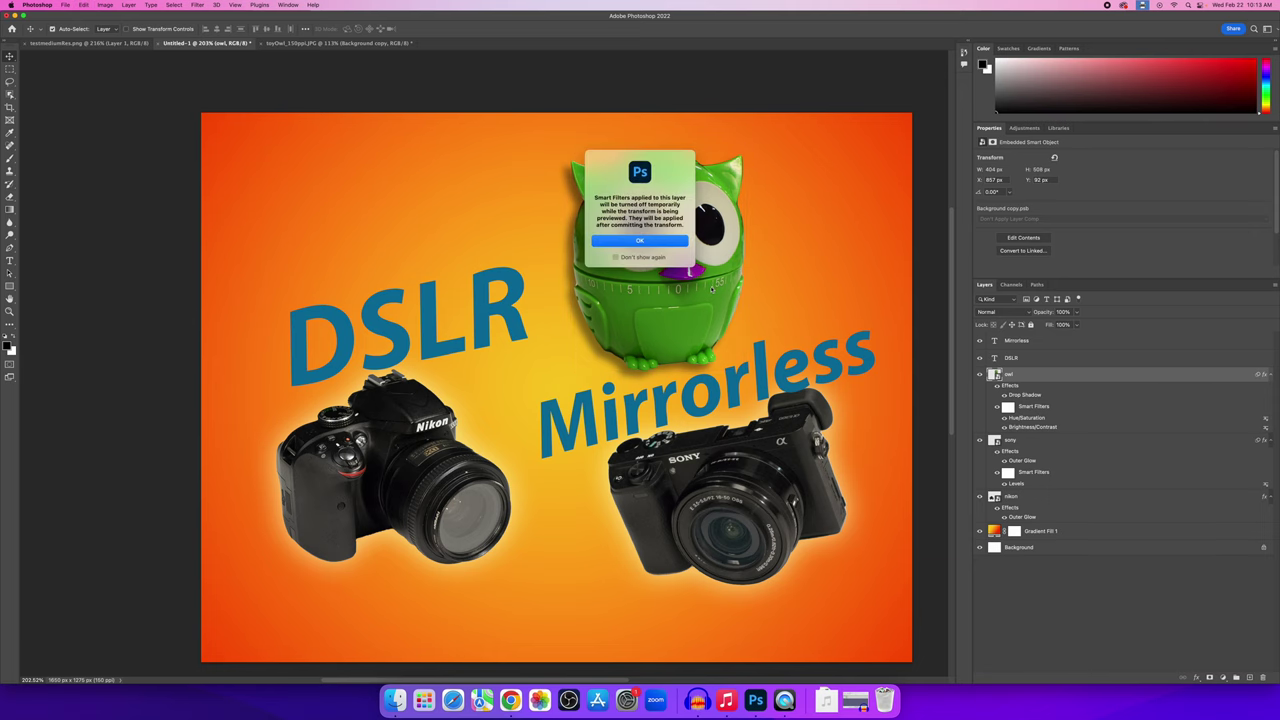
click(655, 243)
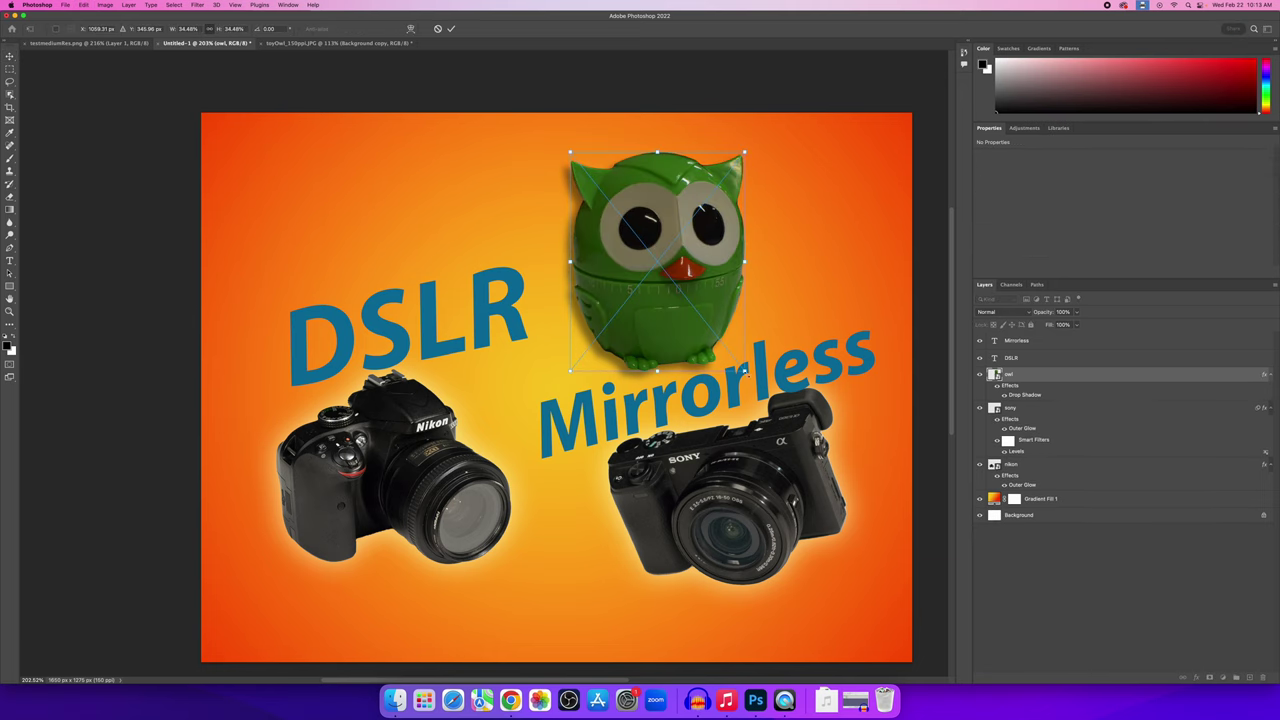
drag(744, 371, 695, 308)
drag(663, 268, 696, 252)
key(Return)
Check the reference and give the owl a slight tilt of about 5.6°.
click(93, 44)
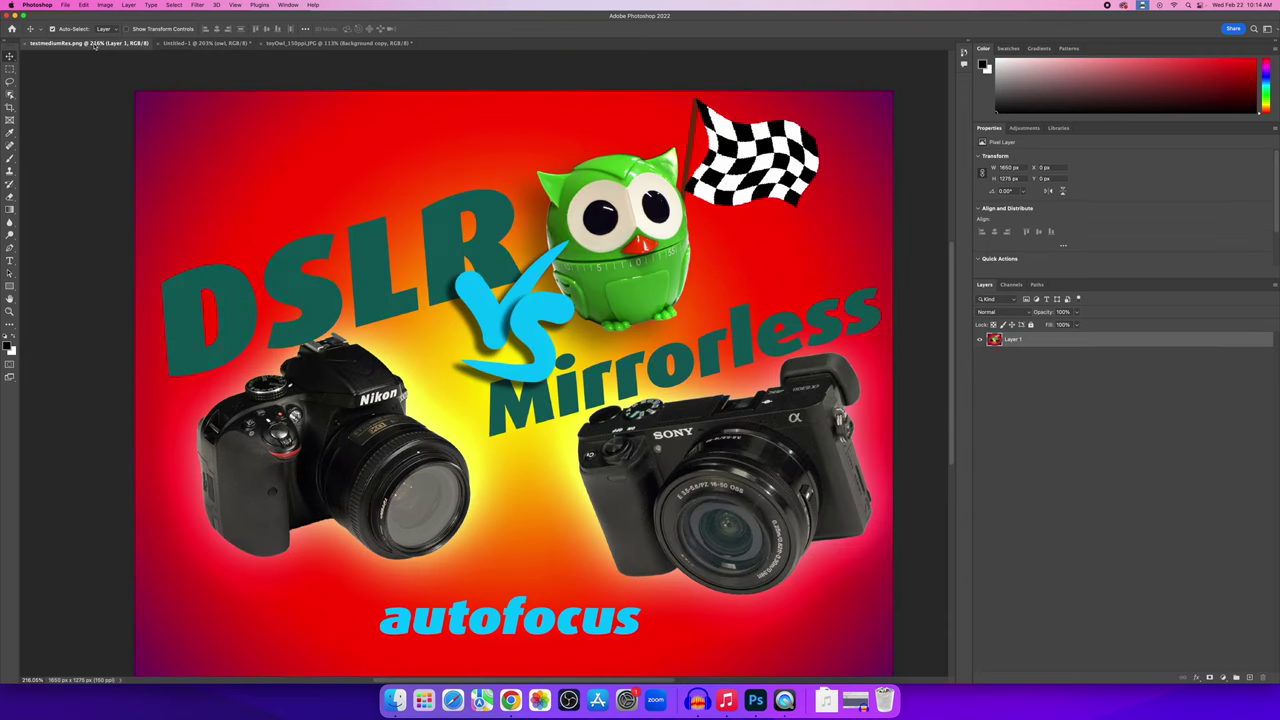
click(195, 44)
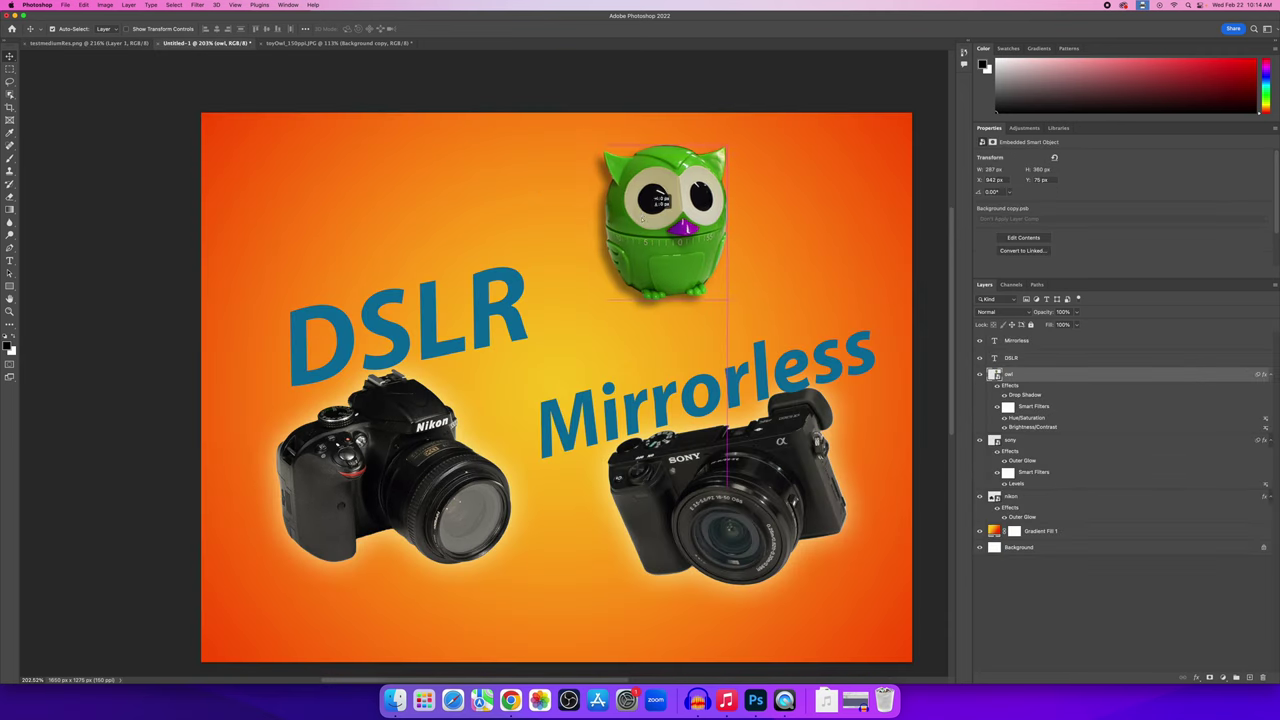
key(ctrl+t)
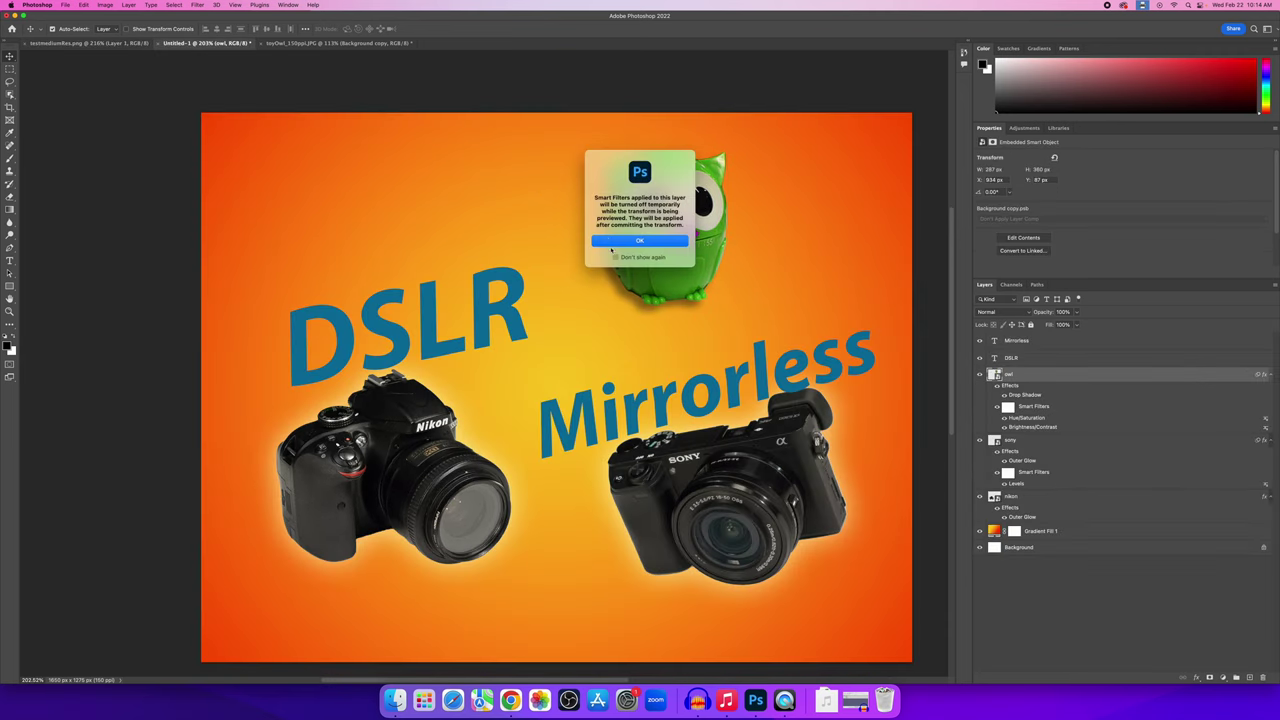
click(620, 241)
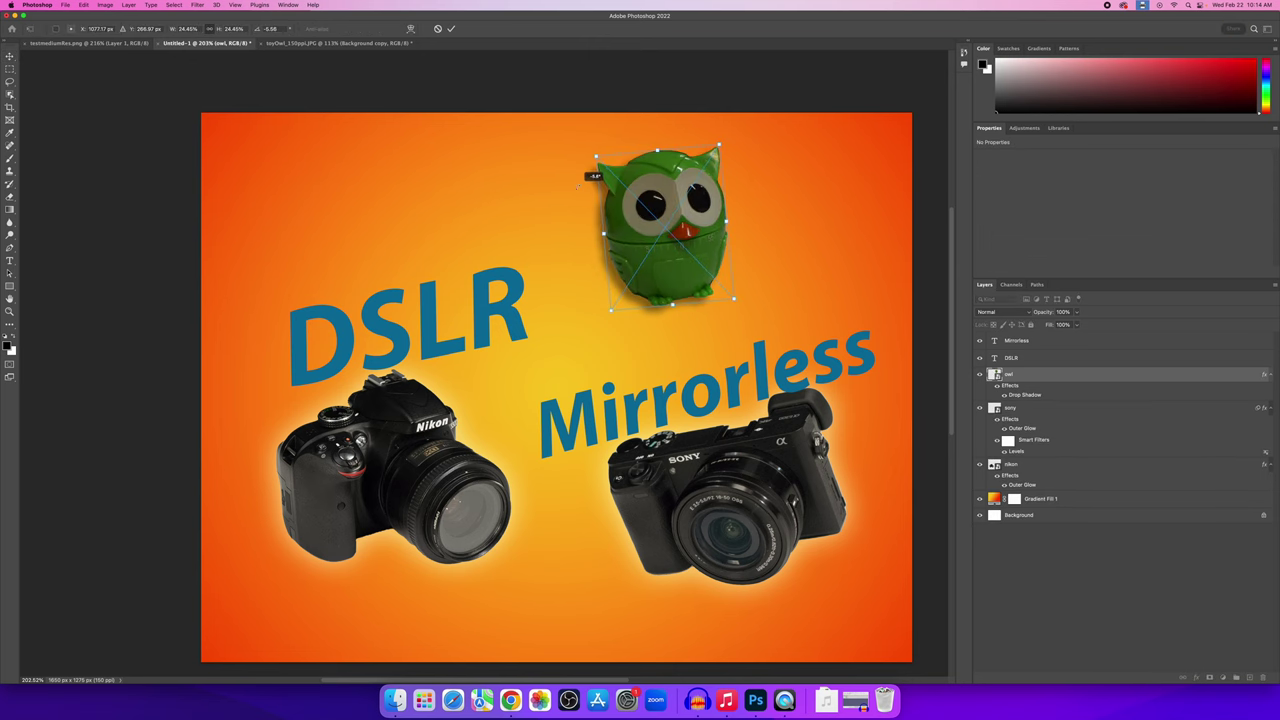
key(Return)
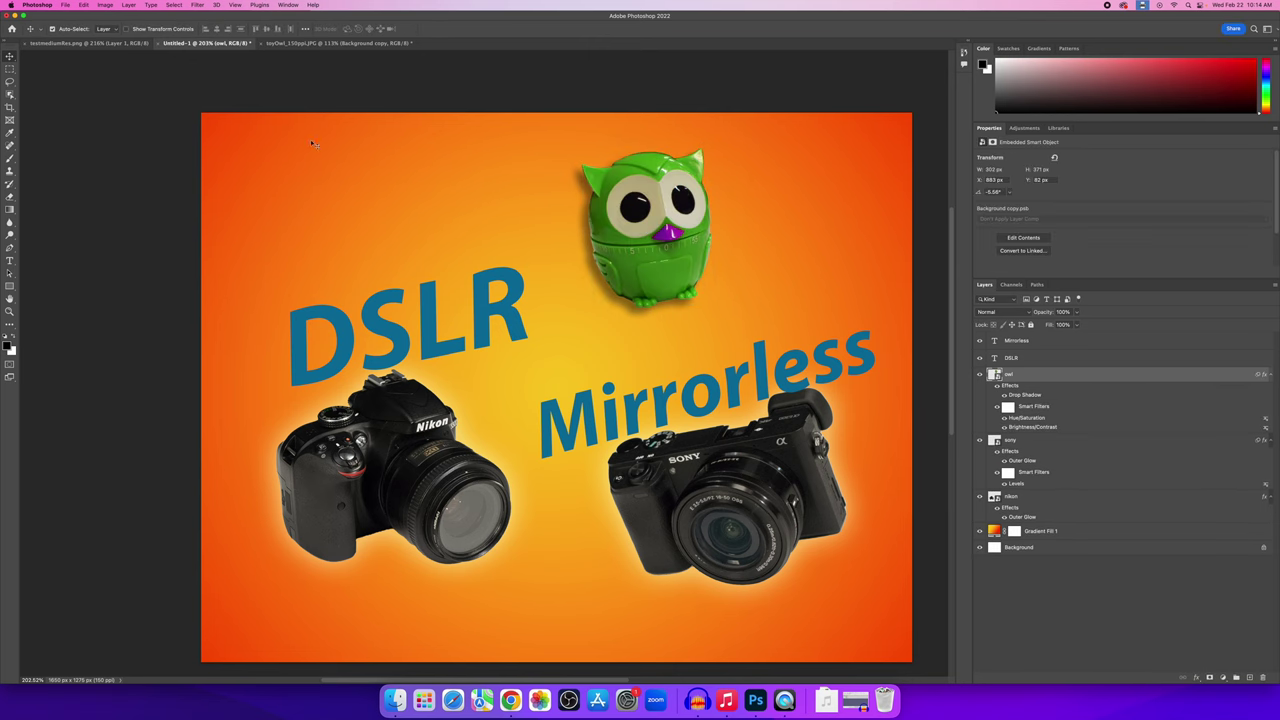
click(124, 45)
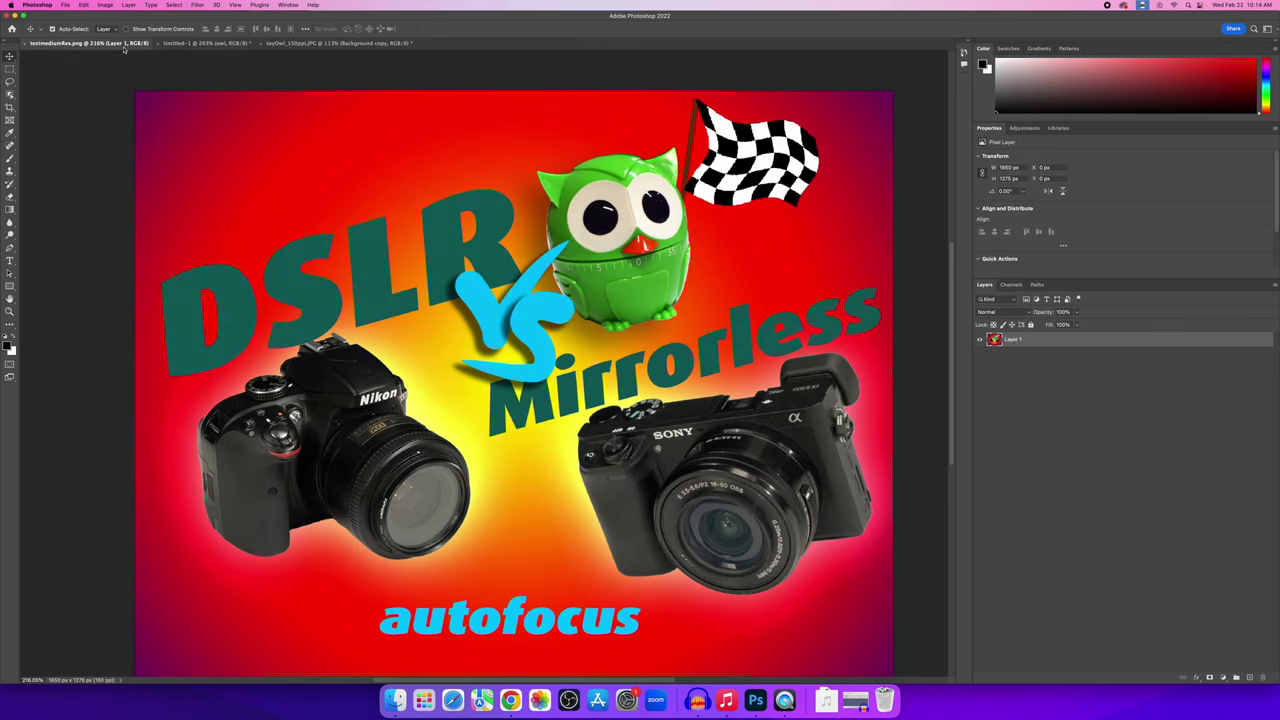
click(205, 43)
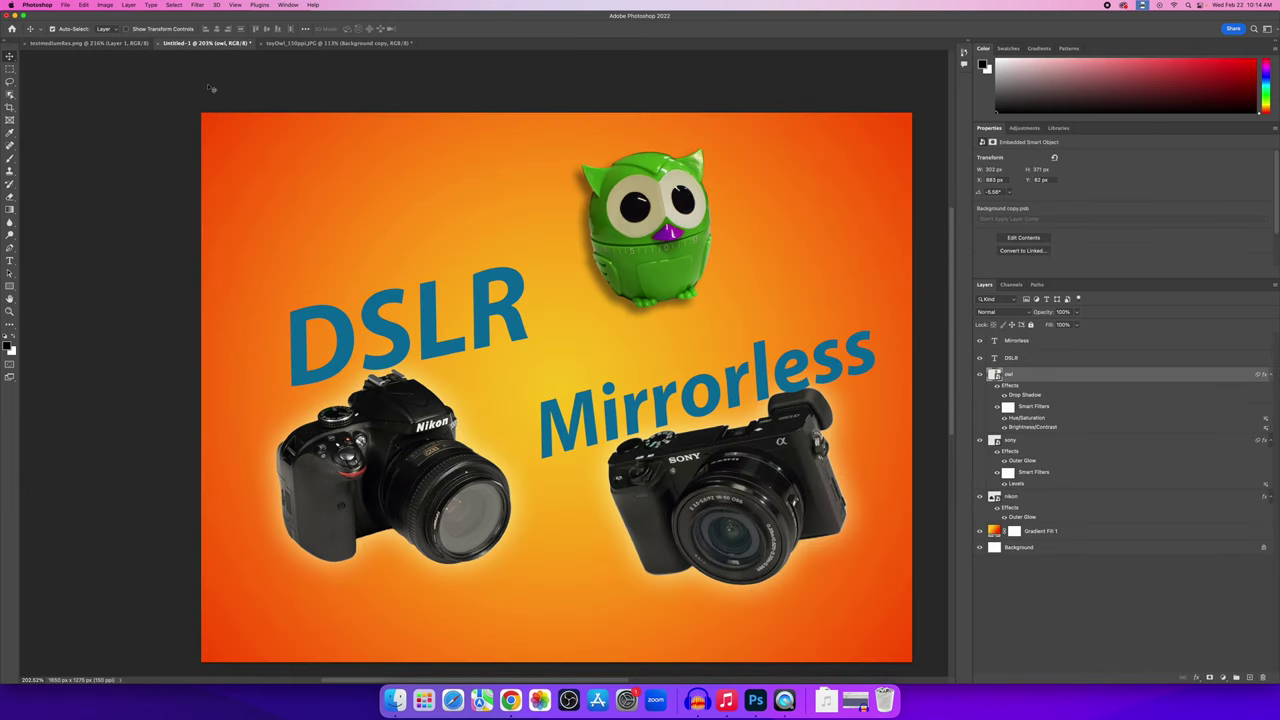
Add a new empty layer named V above the Mirrorless text layer.
click(1086, 346)
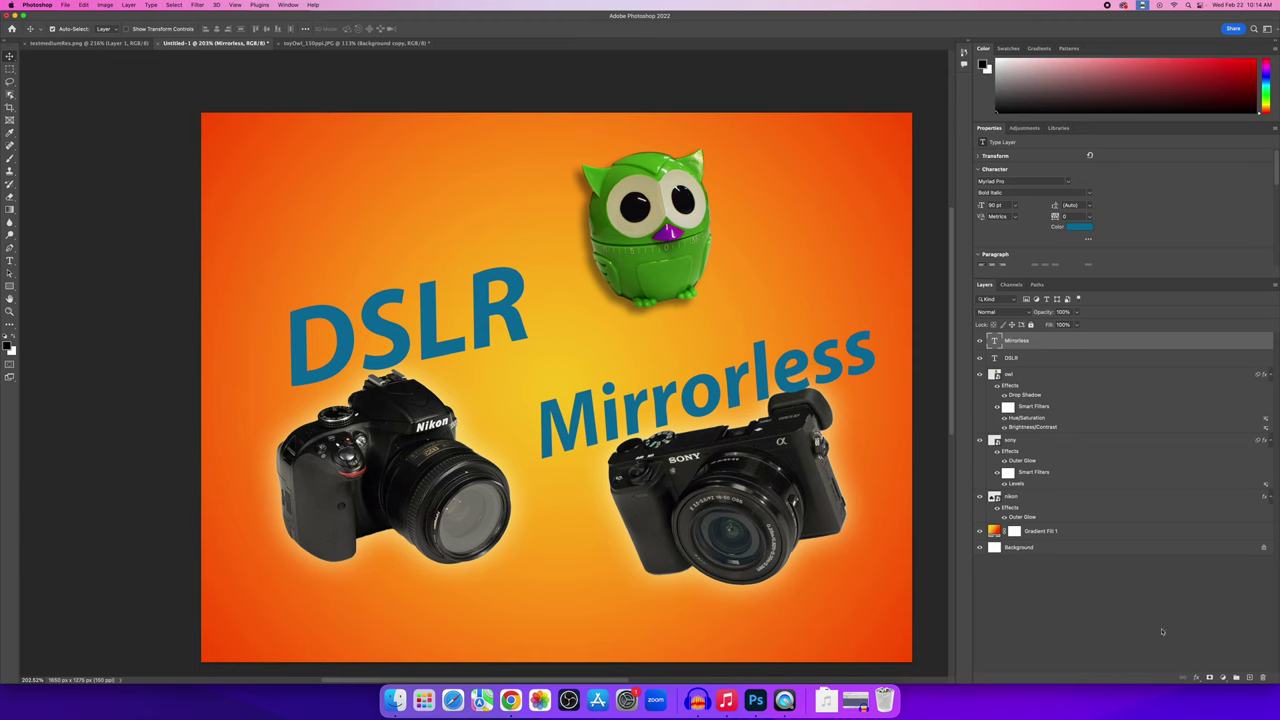
click(1249, 677)
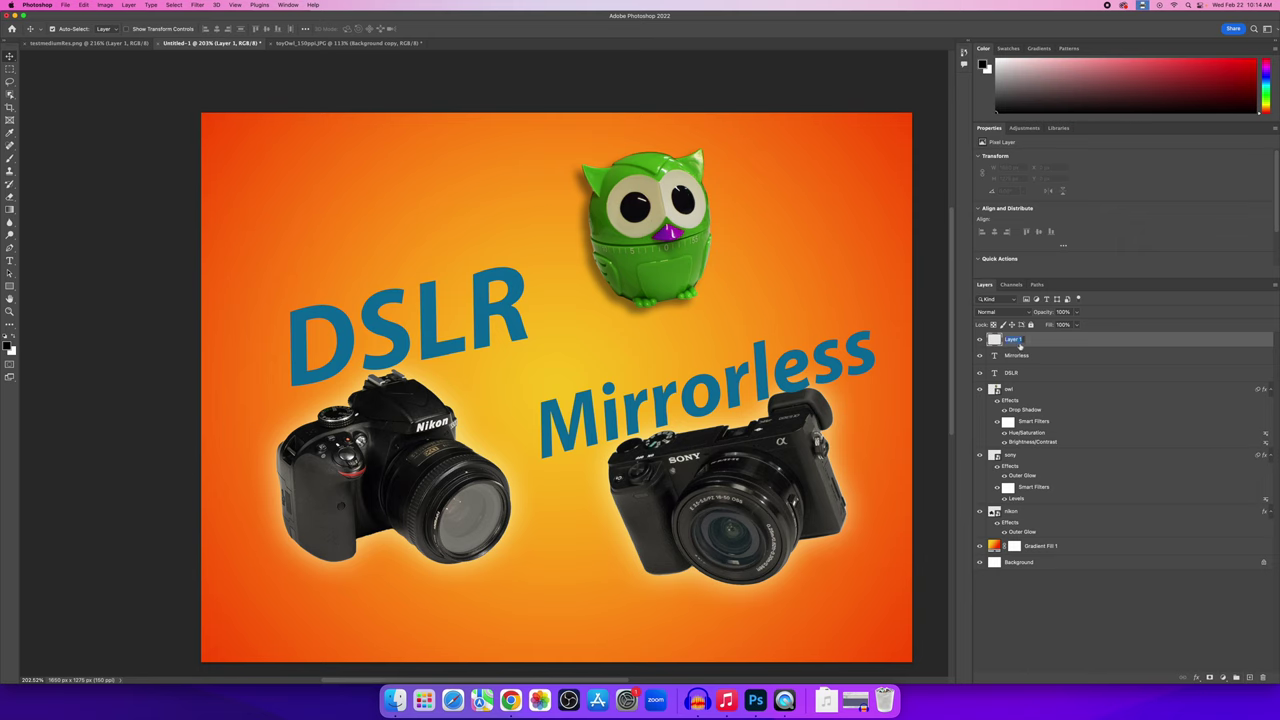
text(V)
key(Return)
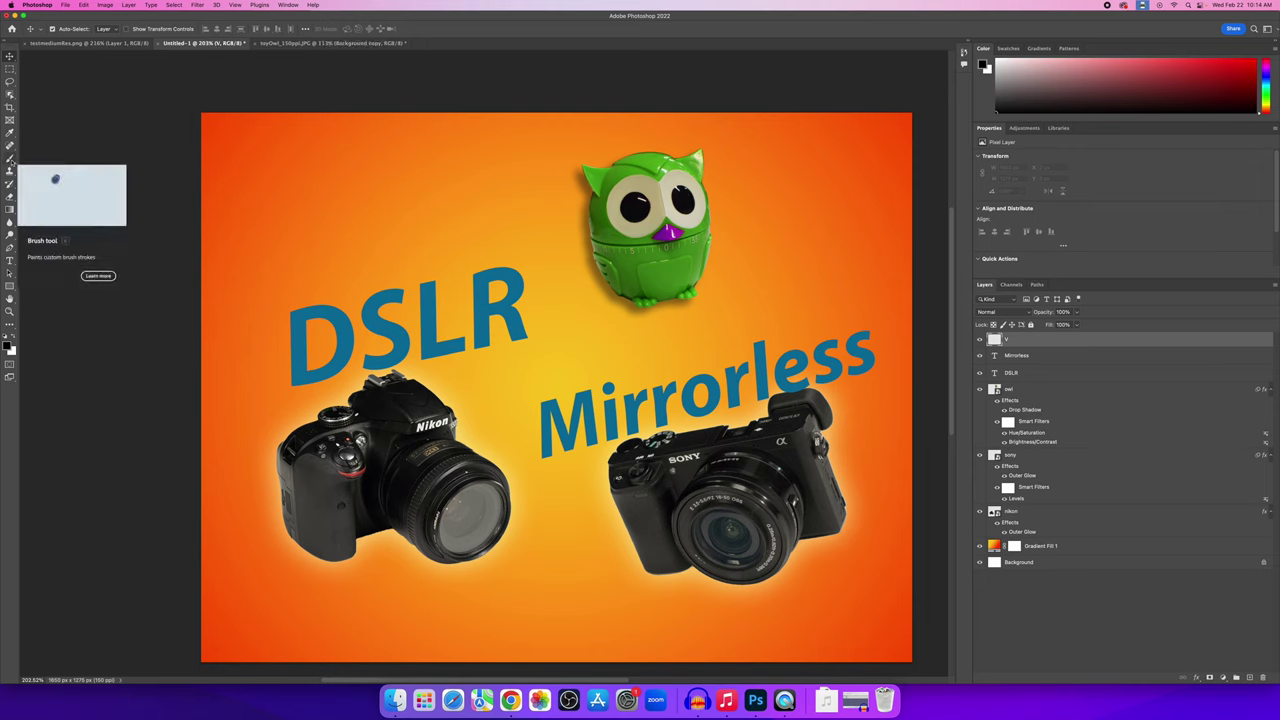
Try a brush test stroke above DSLR, undo it, and open the Brush Settings panel.
click(11, 159)
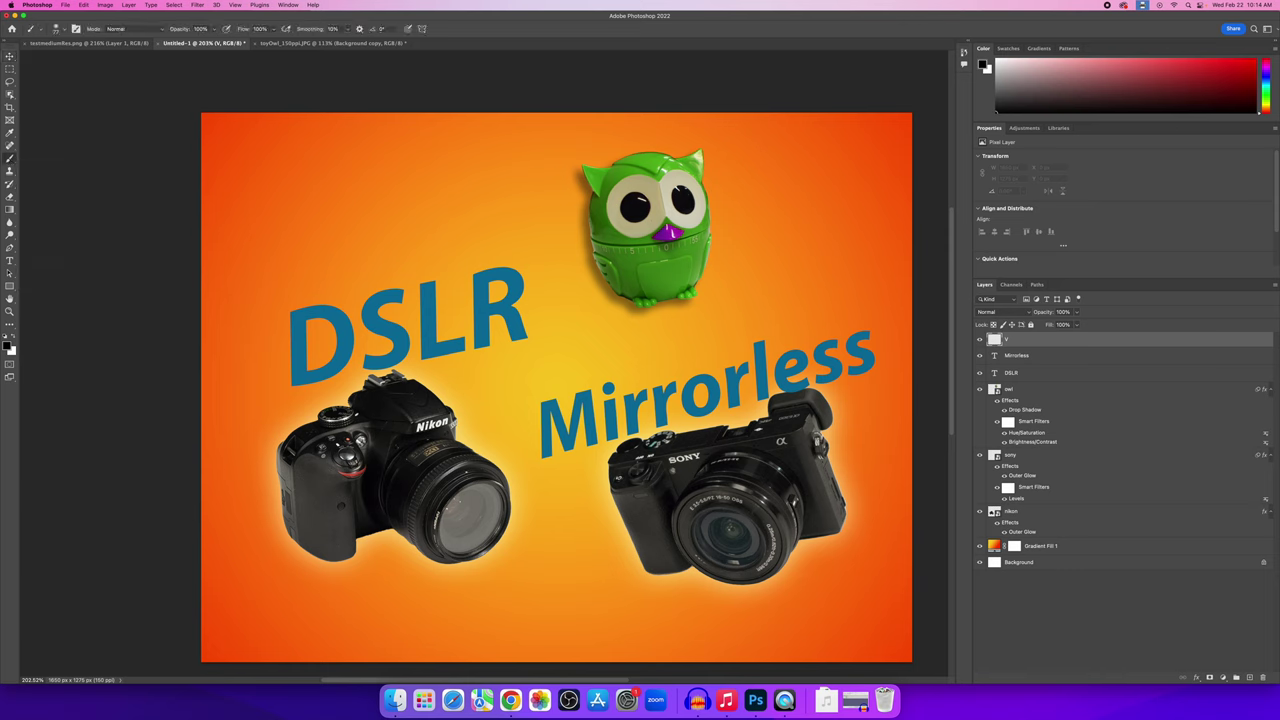
drag(402, 224, 500, 212)
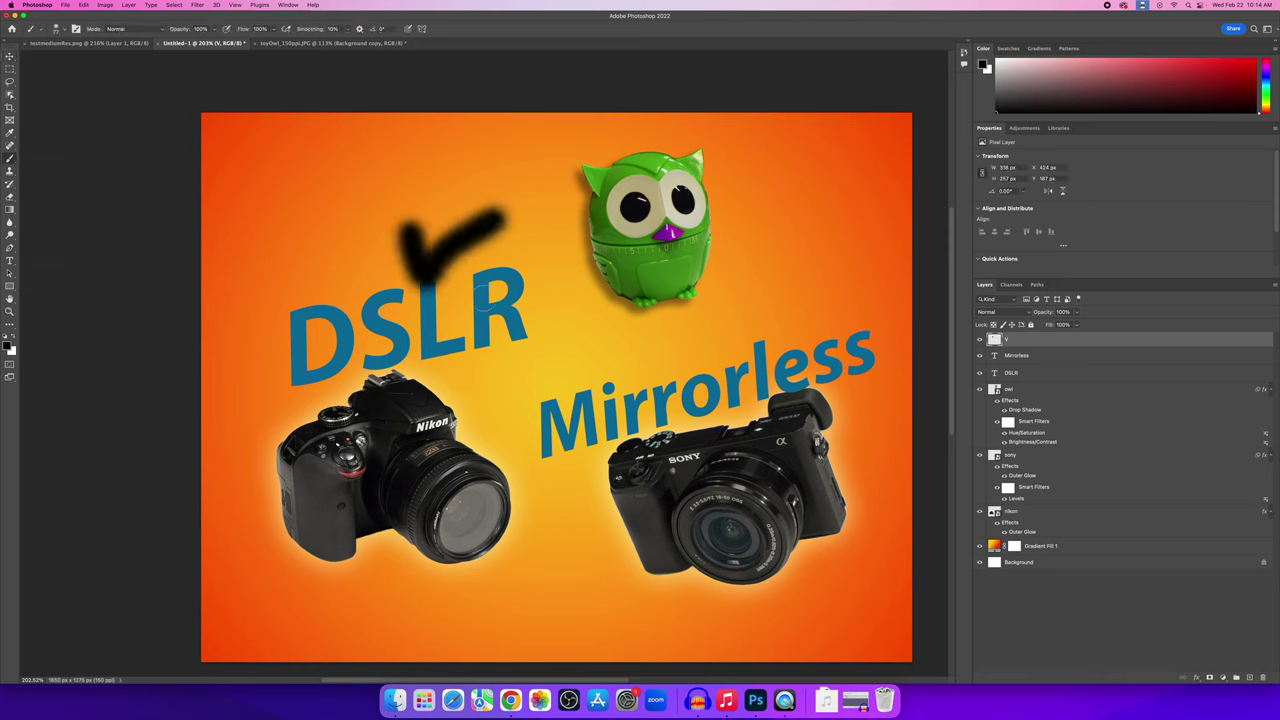
key(super+z)
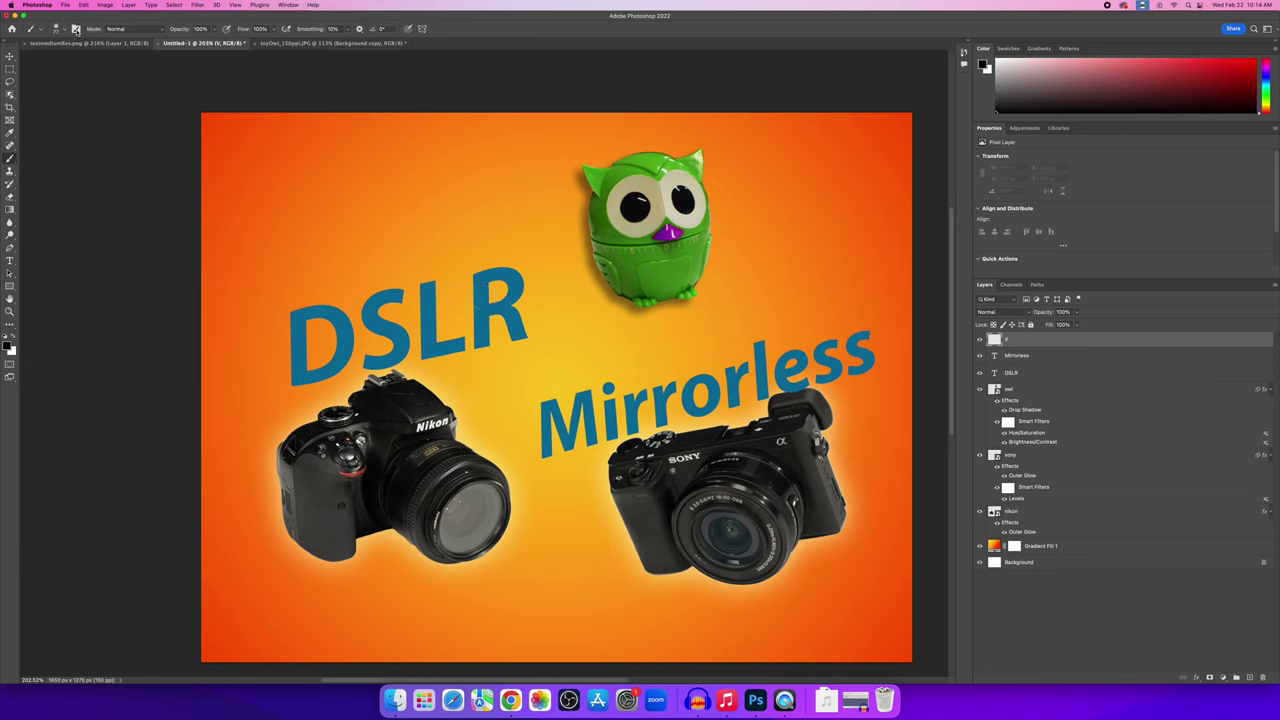
click(76, 29)
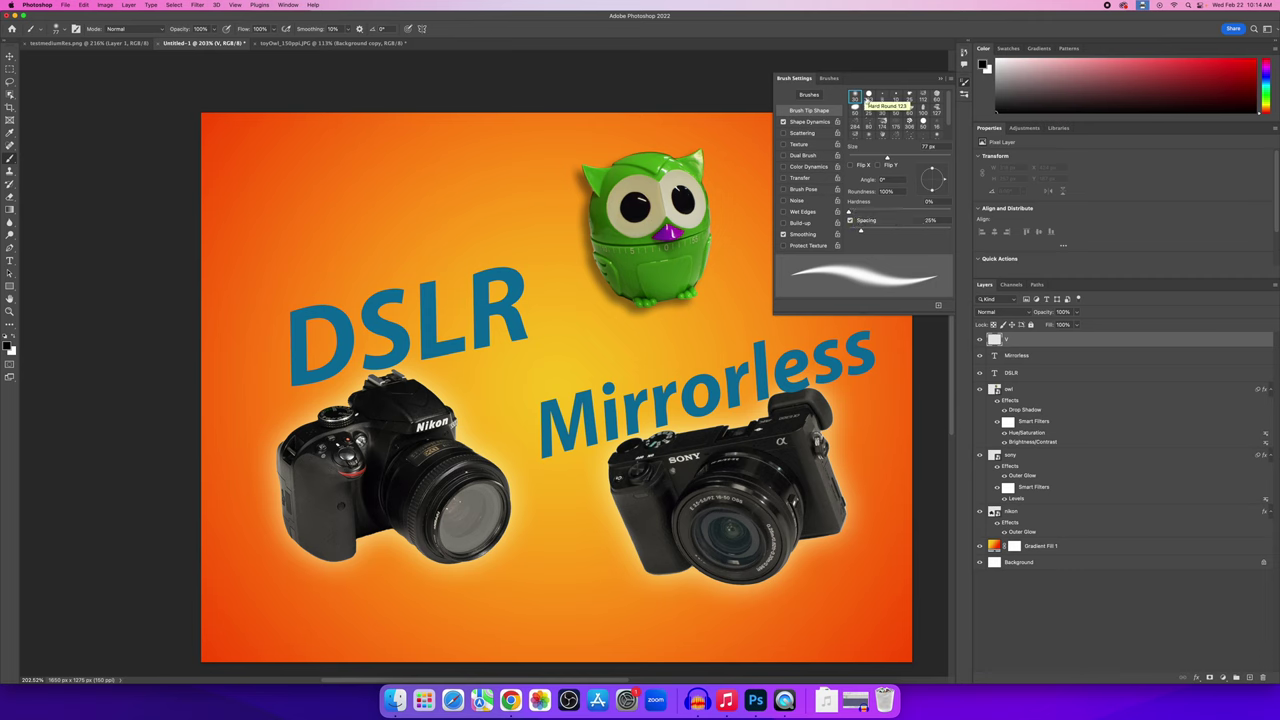
Set the brush tip to 75 px, 100% hardness and 6% spacing, then test and undo a stroke.
click(866, 98)
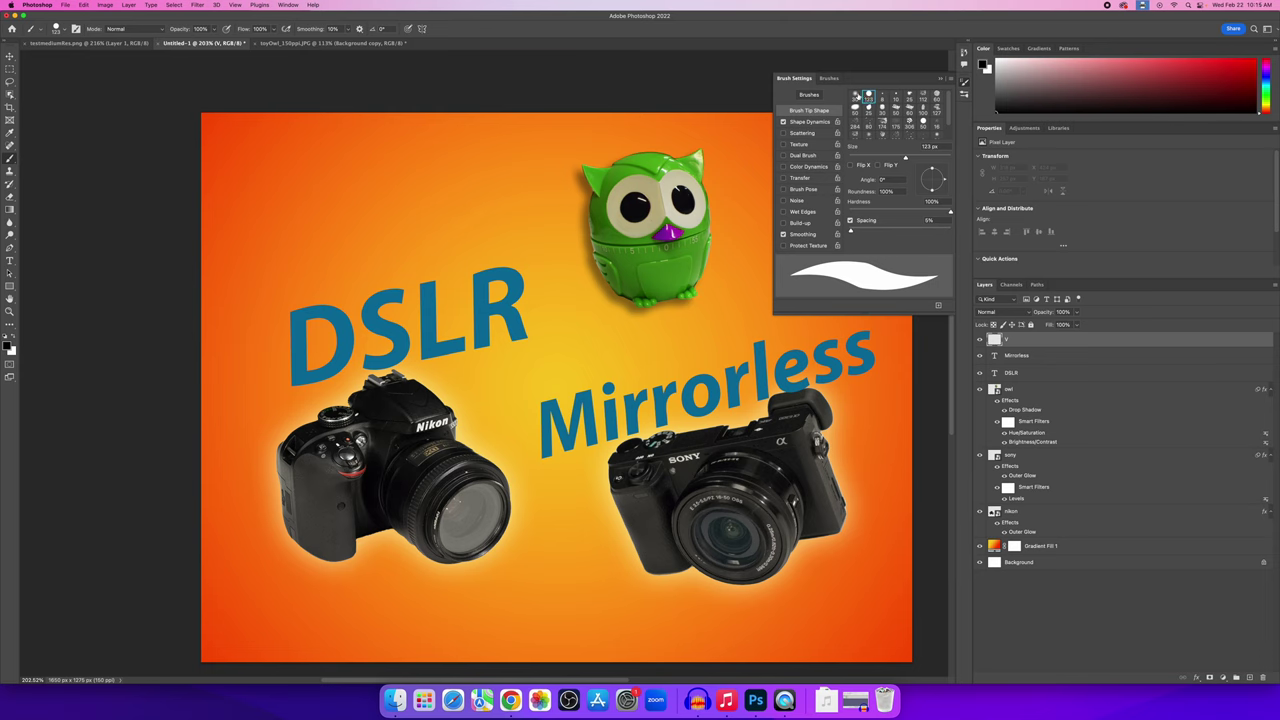
click(857, 96)
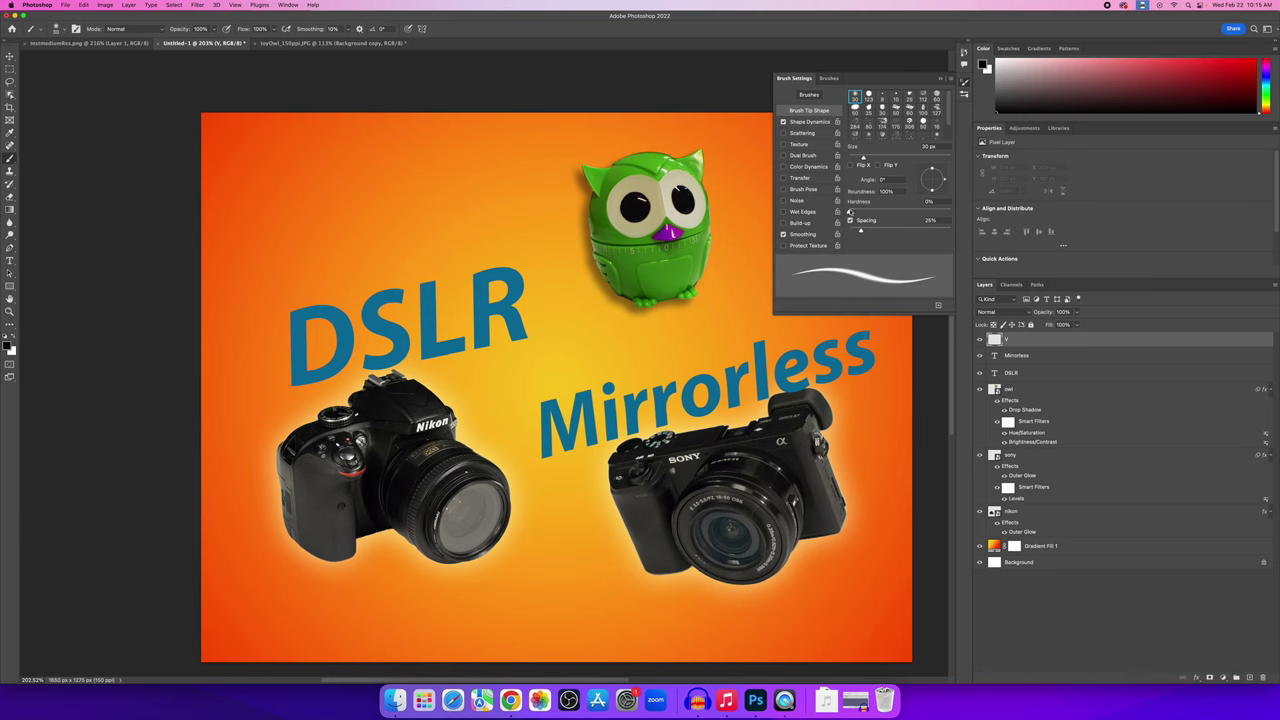
drag(849, 213, 974, 215)
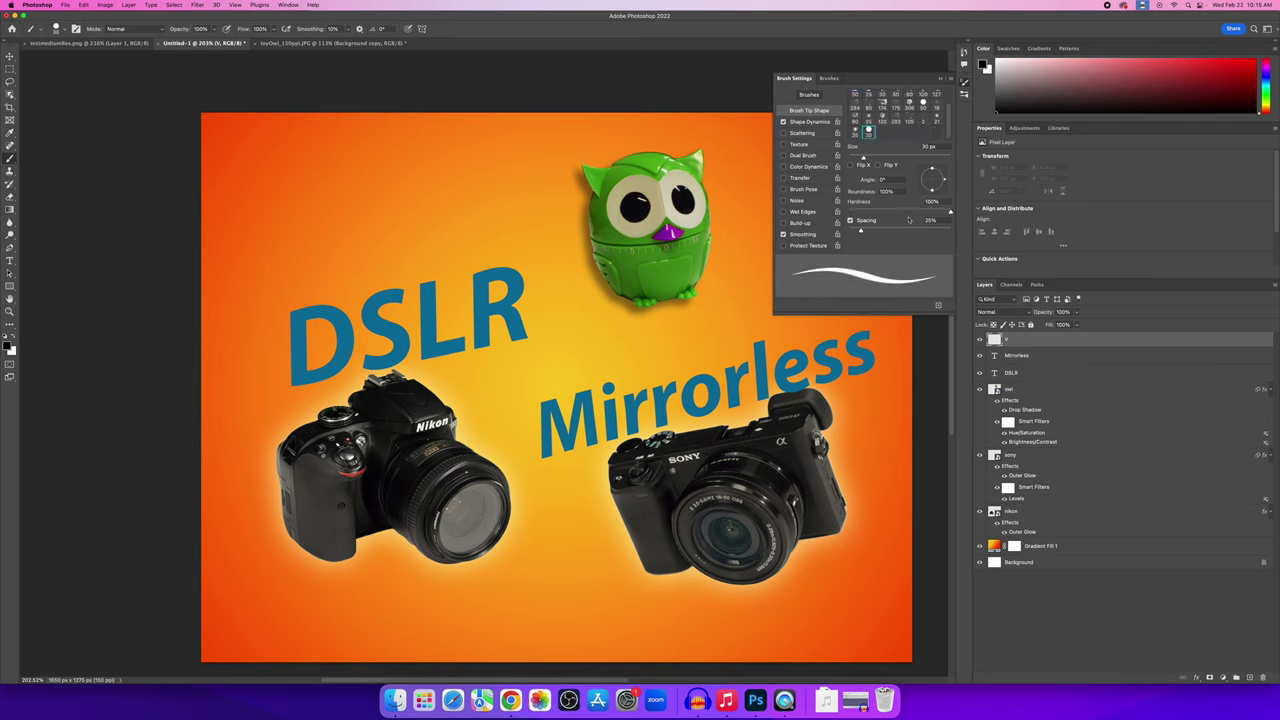
drag(863, 158, 886, 158)
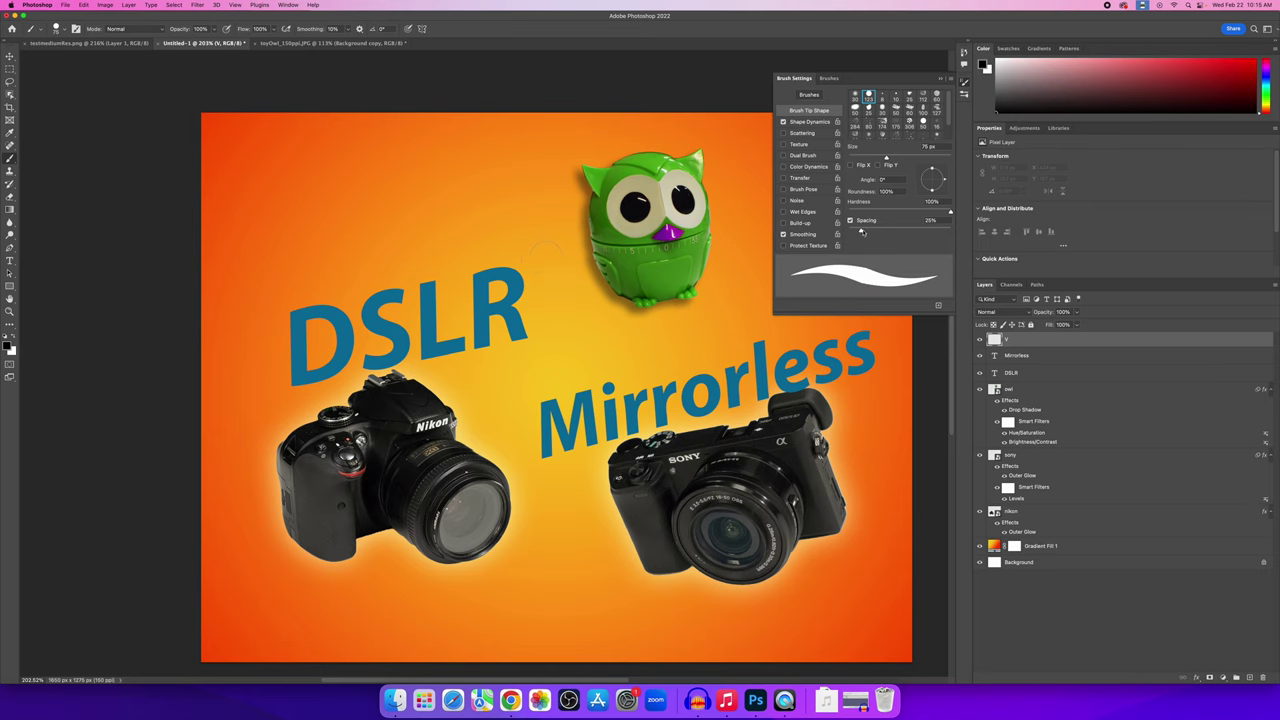
drag(861, 231, 851, 231)
drag(510, 232, 648, 172)
key(super+z)
In Shape Dynamics, set the Size Jitter control to Fade with 150 steps.
click(810, 122)
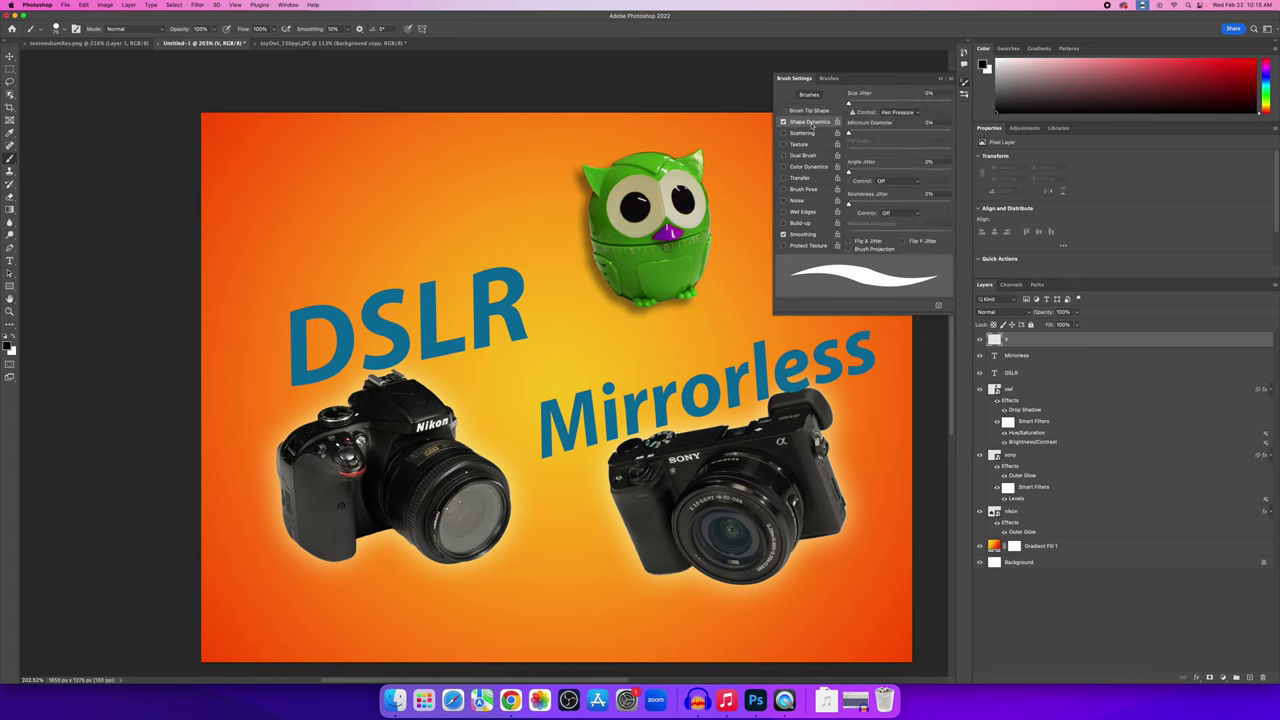
click(890, 113)
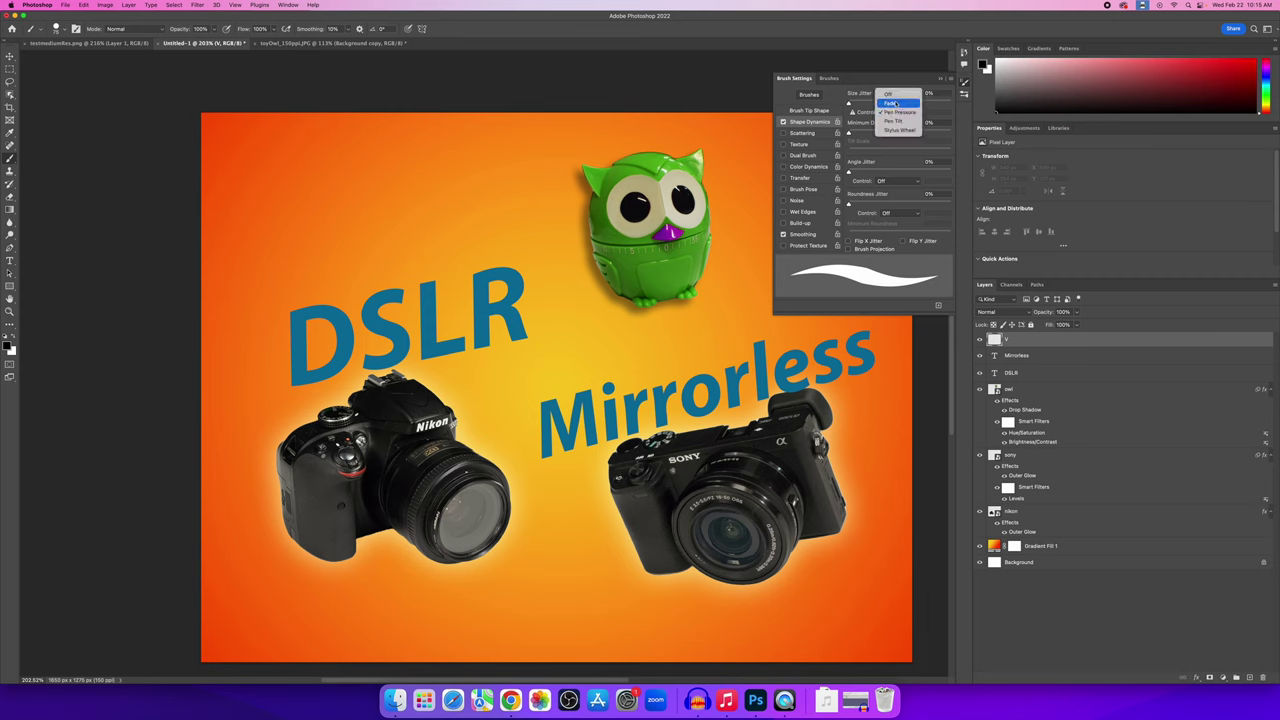
click(894, 103)
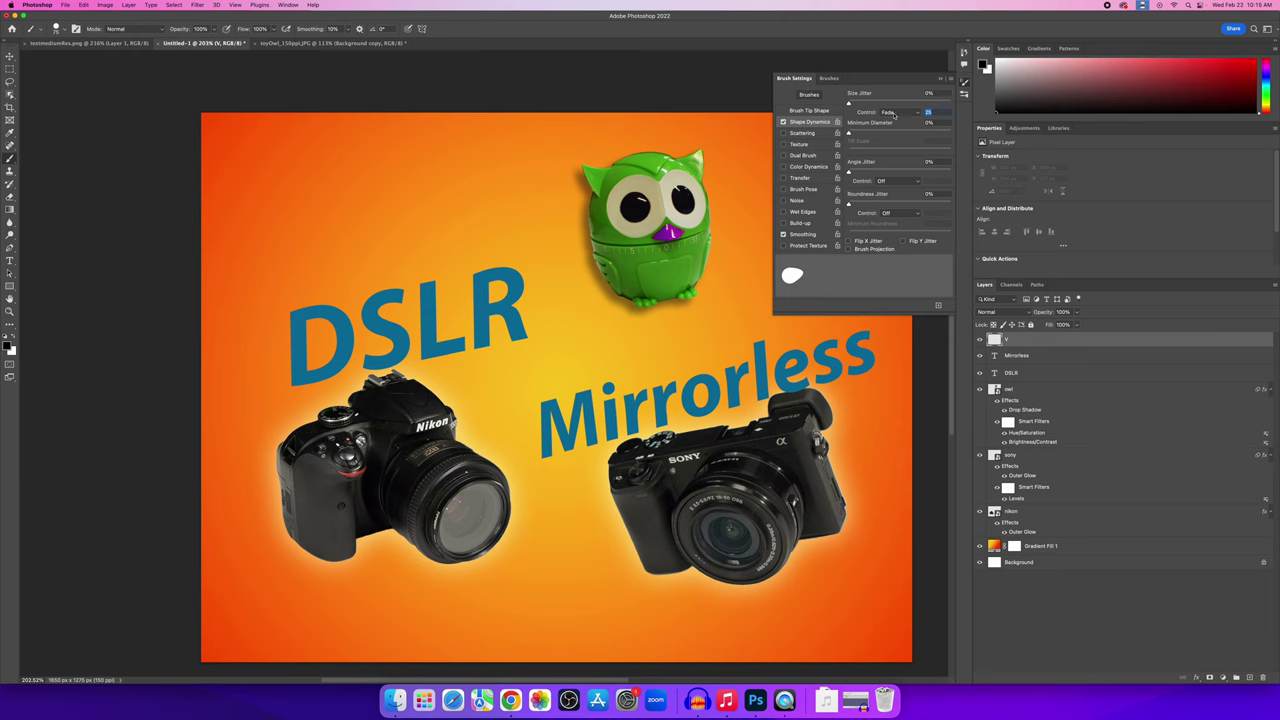
text(150)
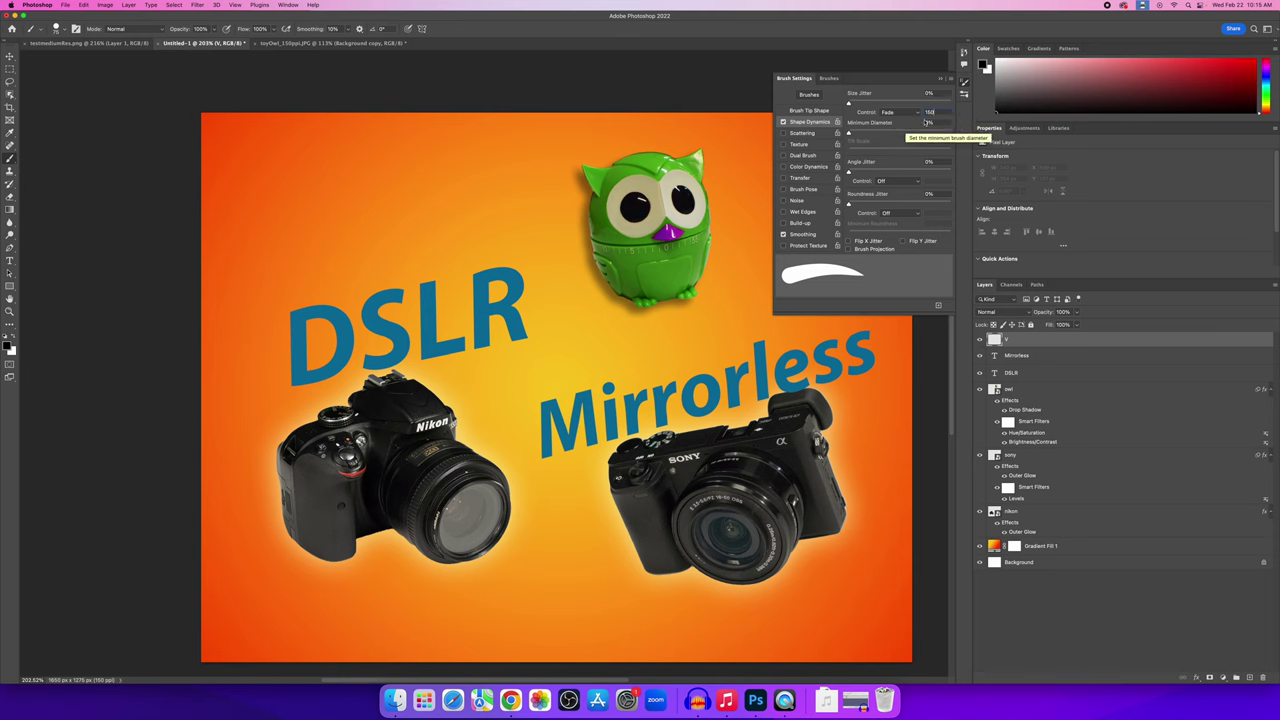
click(927, 122)
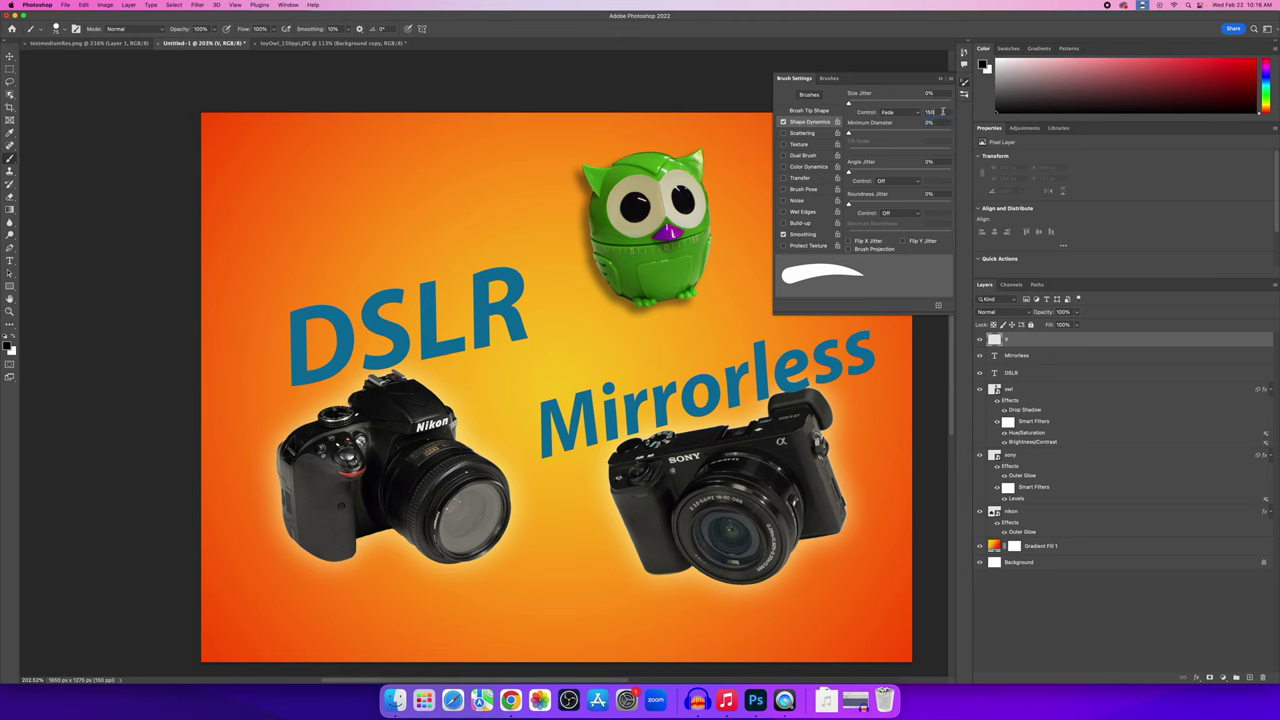
Paint a black tapered check-mark V just after DSLR's R, retrying until it looks right.
click(941, 112)
drag(480, 268, 565, 248)
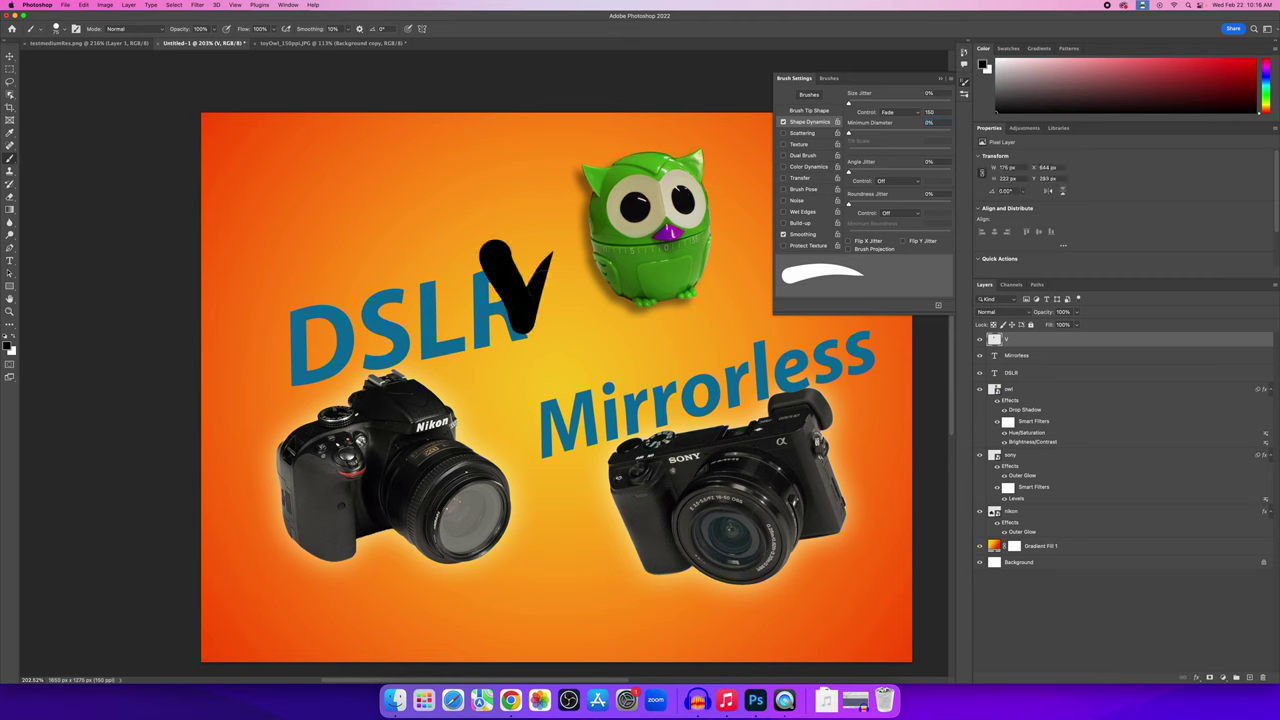
key(super+z)
mouse_move(480, 268)
mouse_down()
mouse_move(512, 322)
mouse_move(565, 248)
mouse_up()
key(super+z)
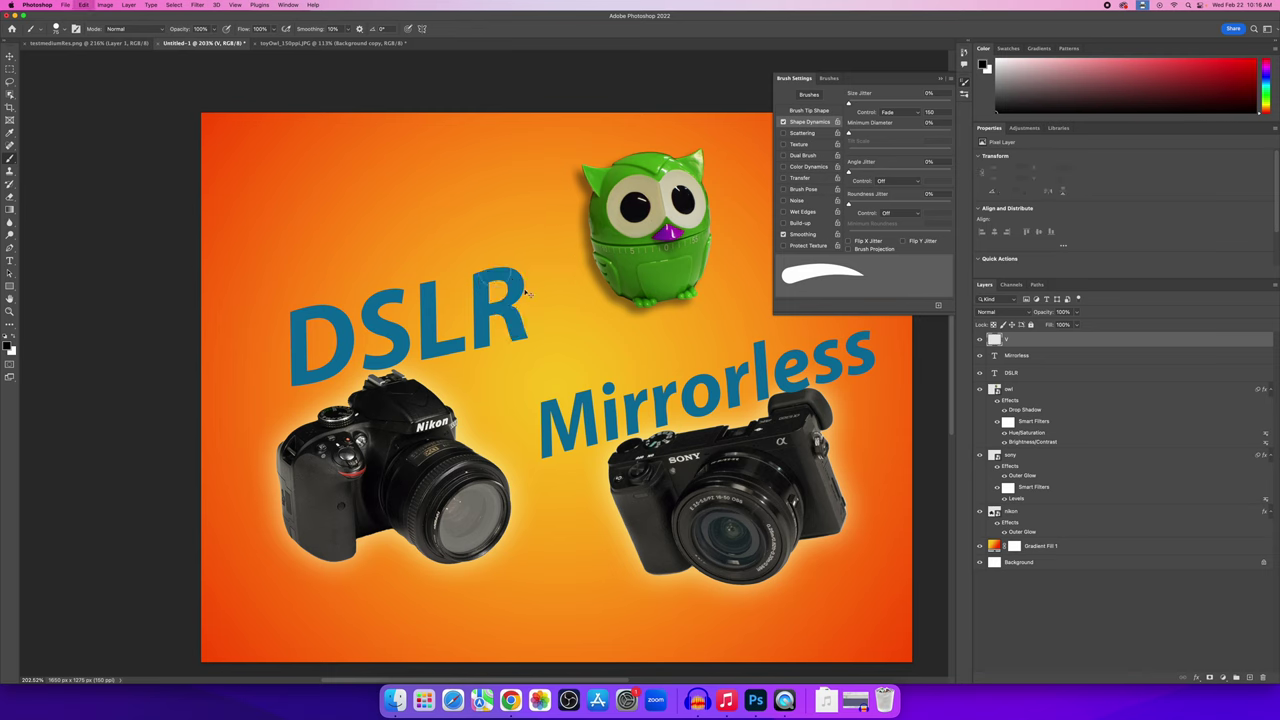
mouse_move(480, 266)
mouse_down()
mouse_move(495, 288)
mouse_move(568, 240)
mouse_up()
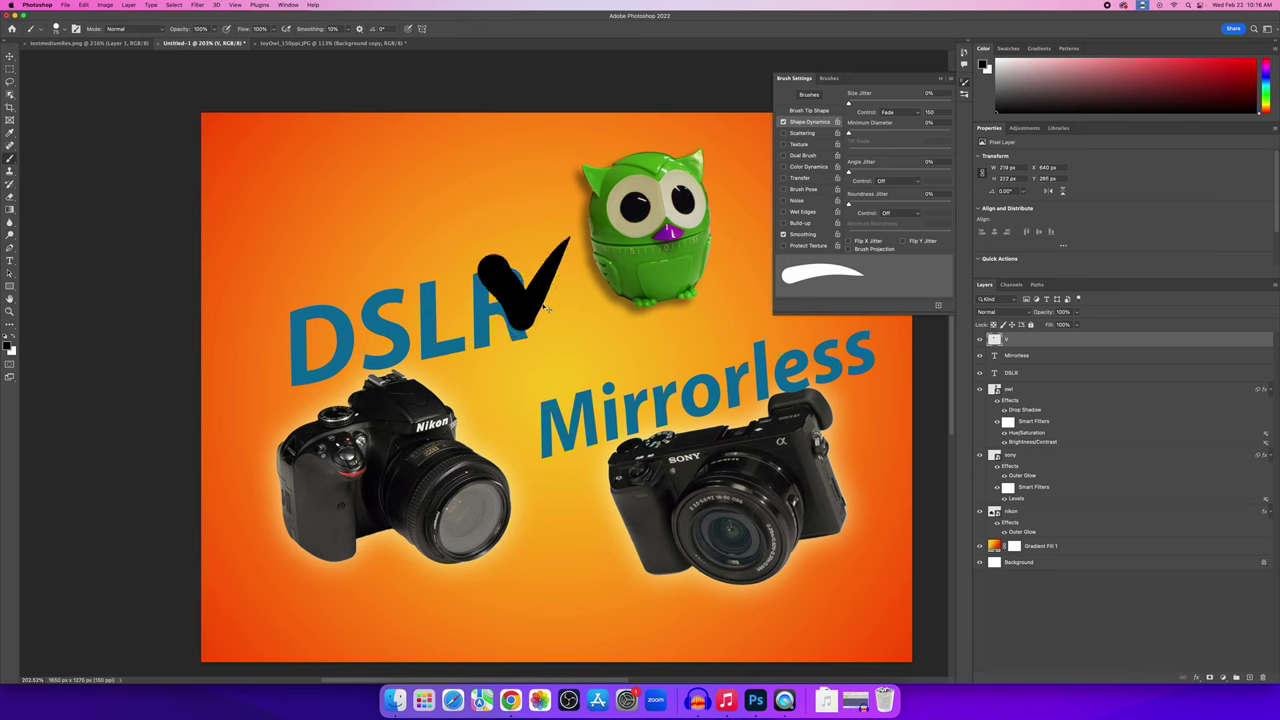
key(super+z)
mouse_move(503, 270)
mouse_down()
mouse_move(530, 336)
mouse_move(568, 250)
mouse_up()
key(super+z)
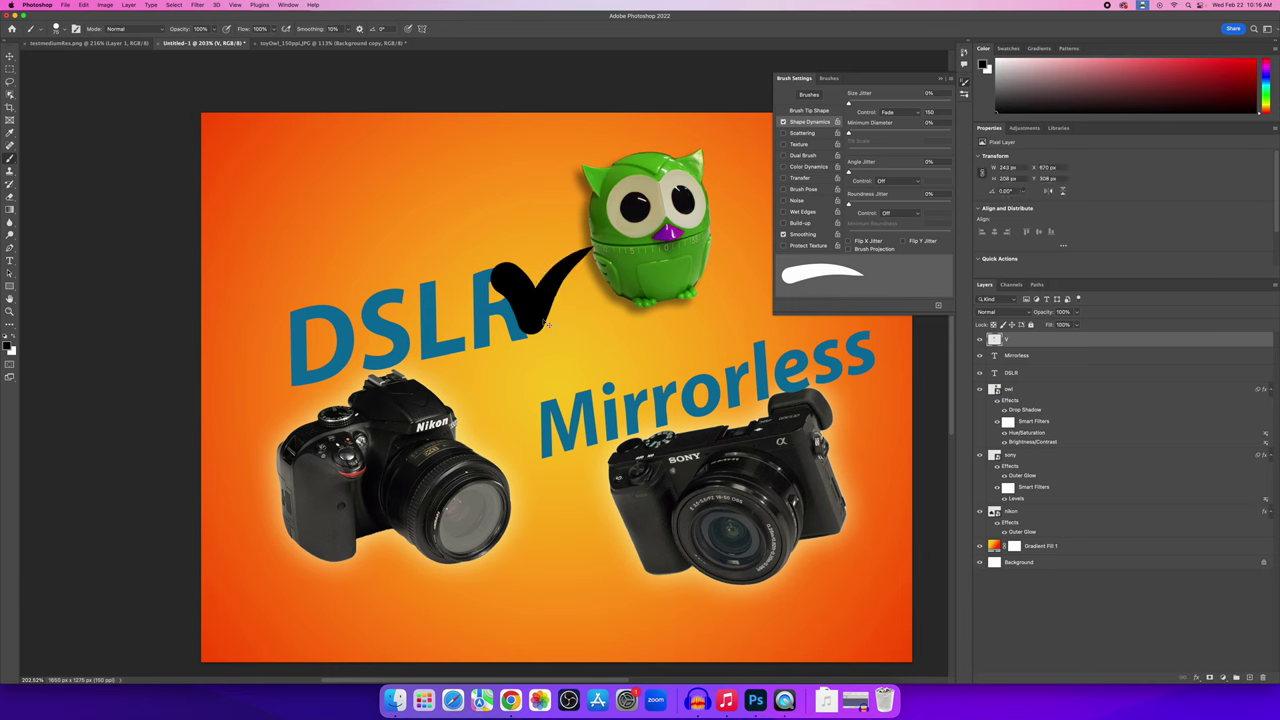
key(super+z)
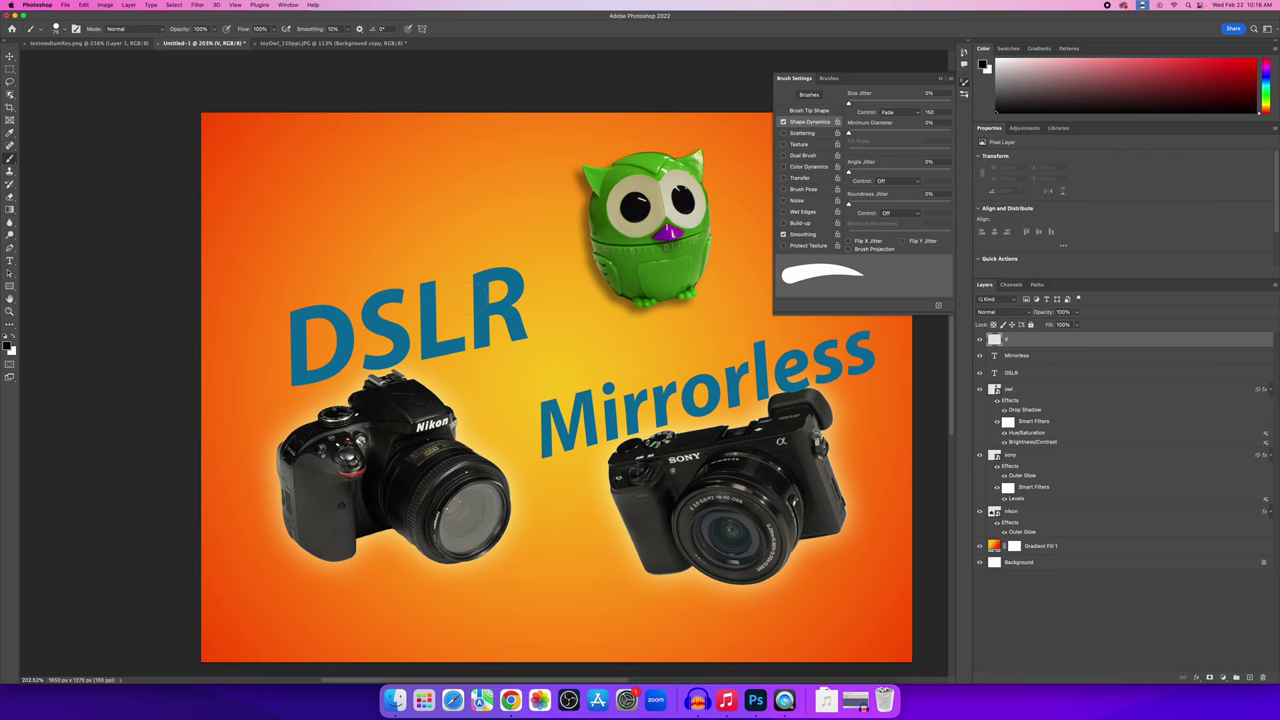
mouse_move(490, 290)
mouse_down()
mouse_move(515, 315)
mouse_move(528, 355)
mouse_move(570, 276)
mouse_up()
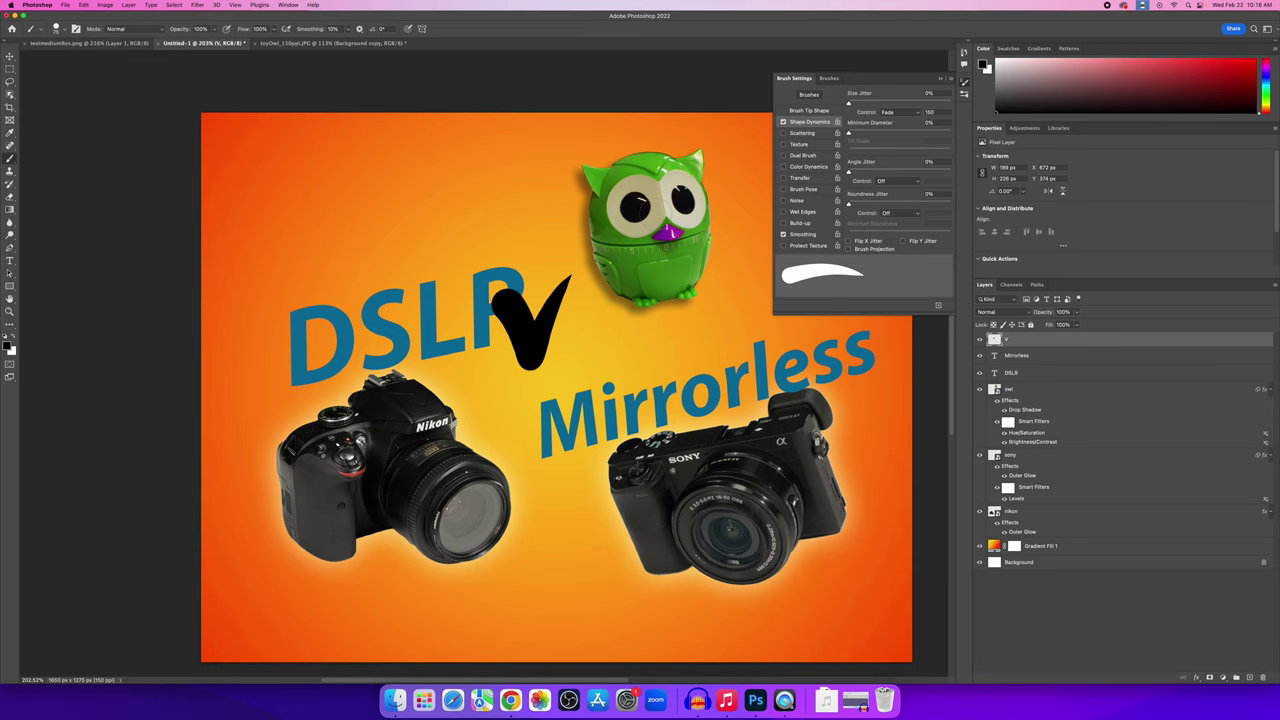
Add a new empty layer and name it S.
click(1249, 678)
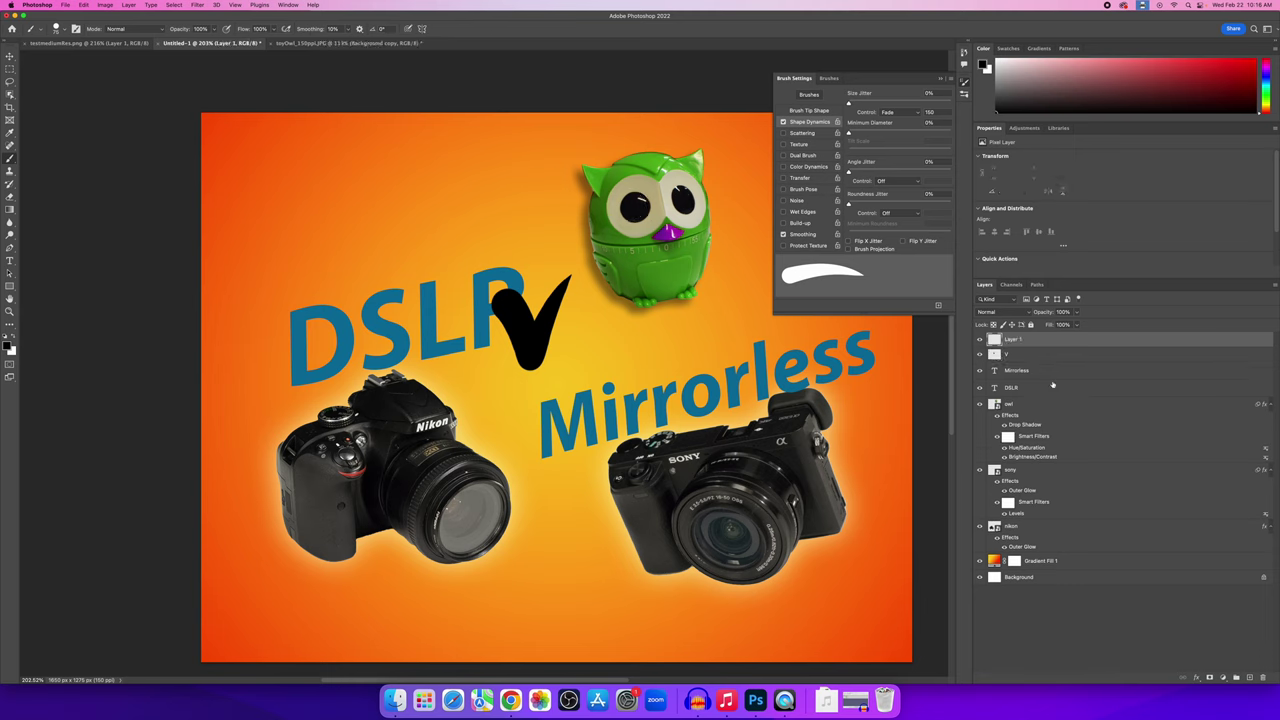
double_click(1013, 340)
text(S)
key(Return)
Try painting an S stroke beside the check mark, undoing each attempt.
drag(668, 306, 628, 389)
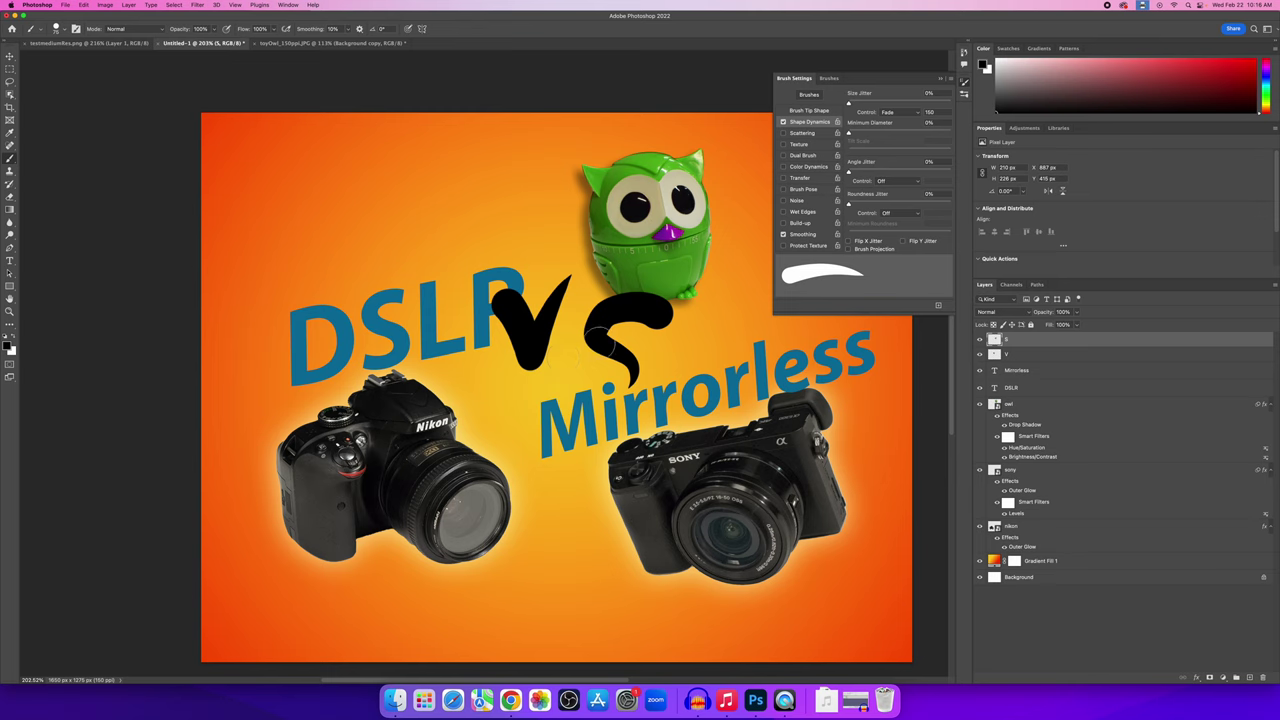
key(super+z)
mouse_move(662, 322)
mouse_down()
mouse_move(598, 333)
mouse_move(636, 323)
mouse_move(601, 353)
mouse_move(590, 385)
mouse_up()
key(super+z)
key(super+z)
mouse_move(662, 318)
mouse_down()
mouse_move(618, 338)
mouse_move(590, 385)
mouse_up()
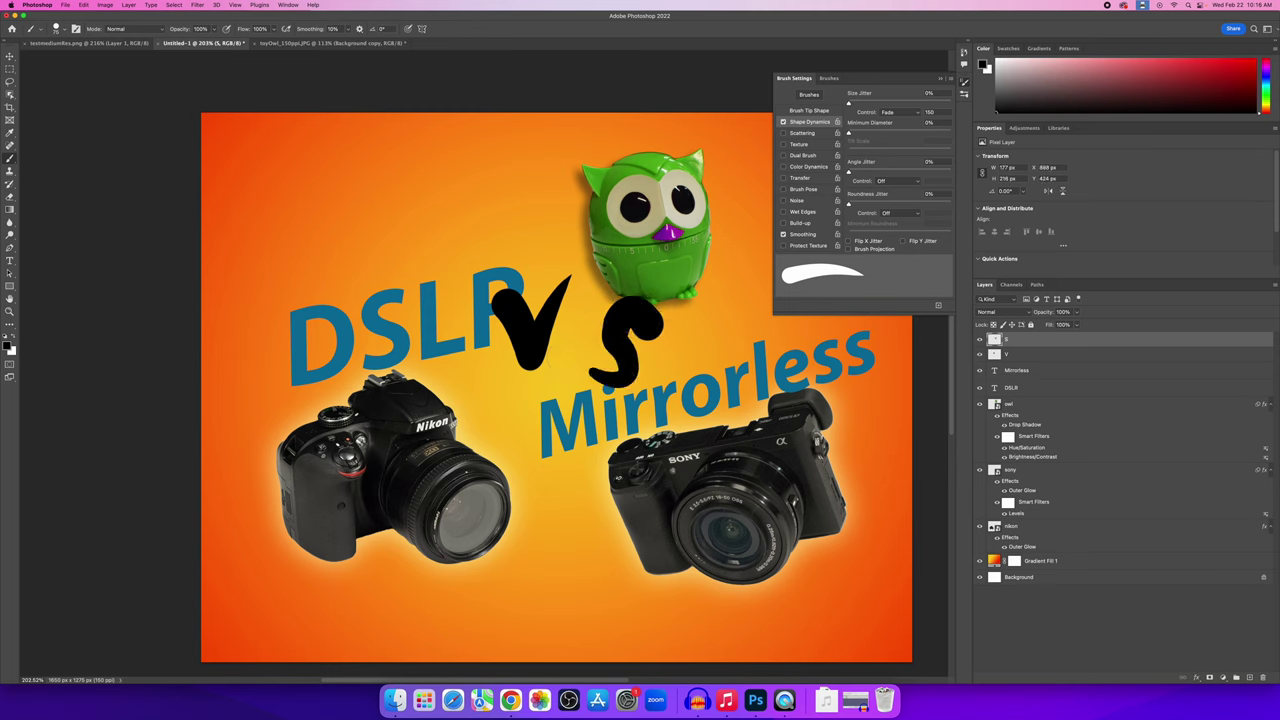
key(super+z)
mouse_move(660, 325)
mouse_down()
mouse_move(600, 328)
mouse_move(612, 395)
mouse_up()
key(super+z)
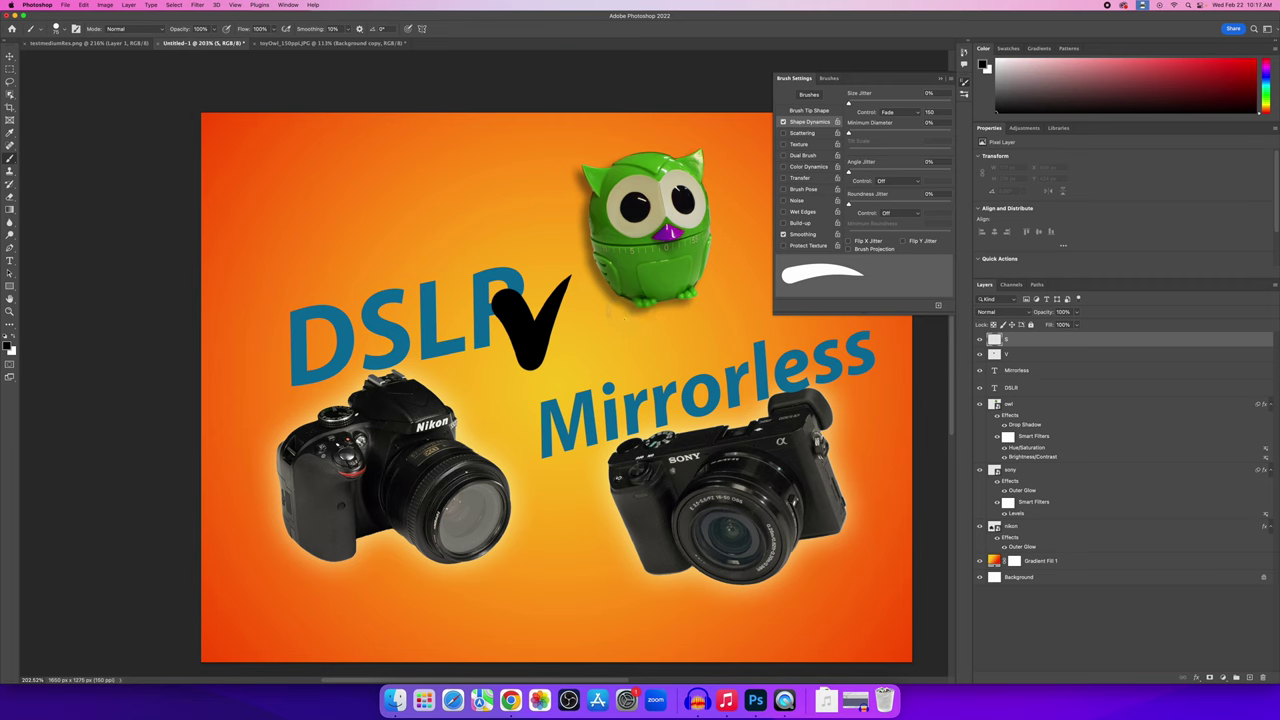
mouse_move(660, 300)
mouse_down()
mouse_move(617, 319)
mouse_move(598, 378)
mouse_up()
key(super+z)
drag(655, 302, 595, 378)
key(super+z)
mouse_move(656, 298)
mouse_down()
mouse_move(599, 315)
mouse_move(624, 360)
mouse_move(582, 372)
mouse_up()
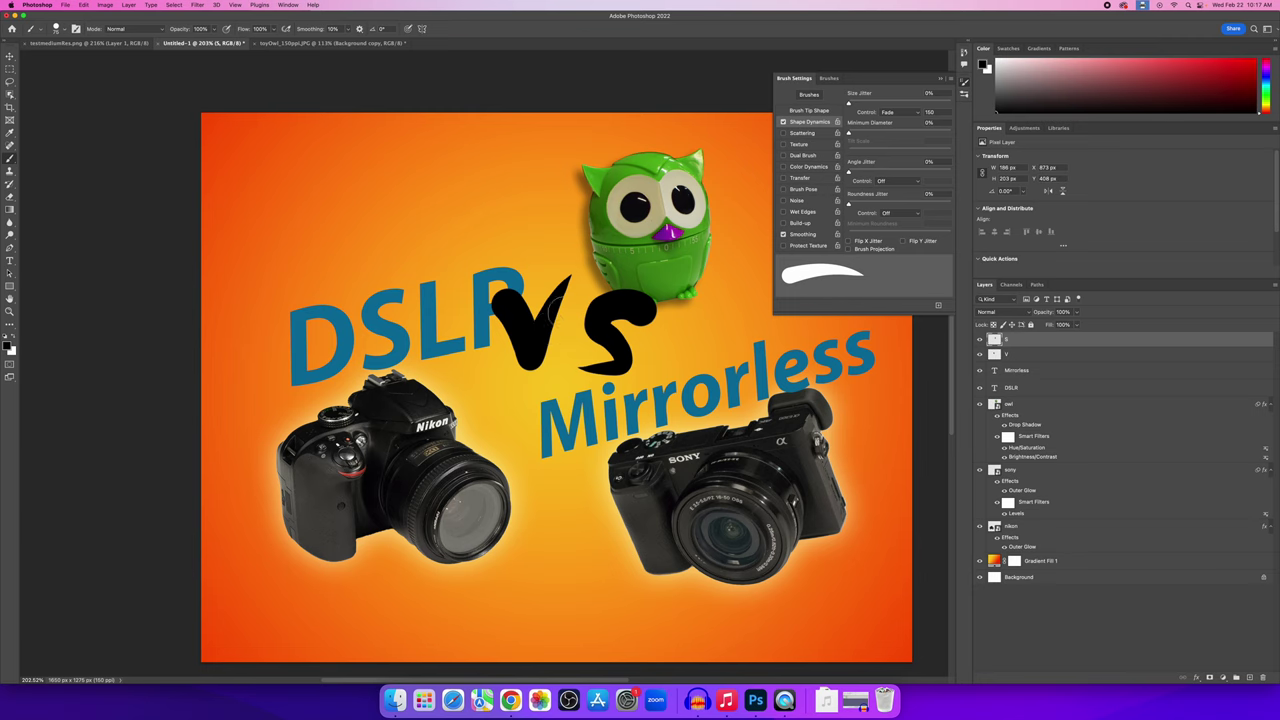
key(super+z)
mouse_move(655, 300)
mouse_down()
mouse_move(603, 307)
mouse_move(595, 378)
mouse_up()
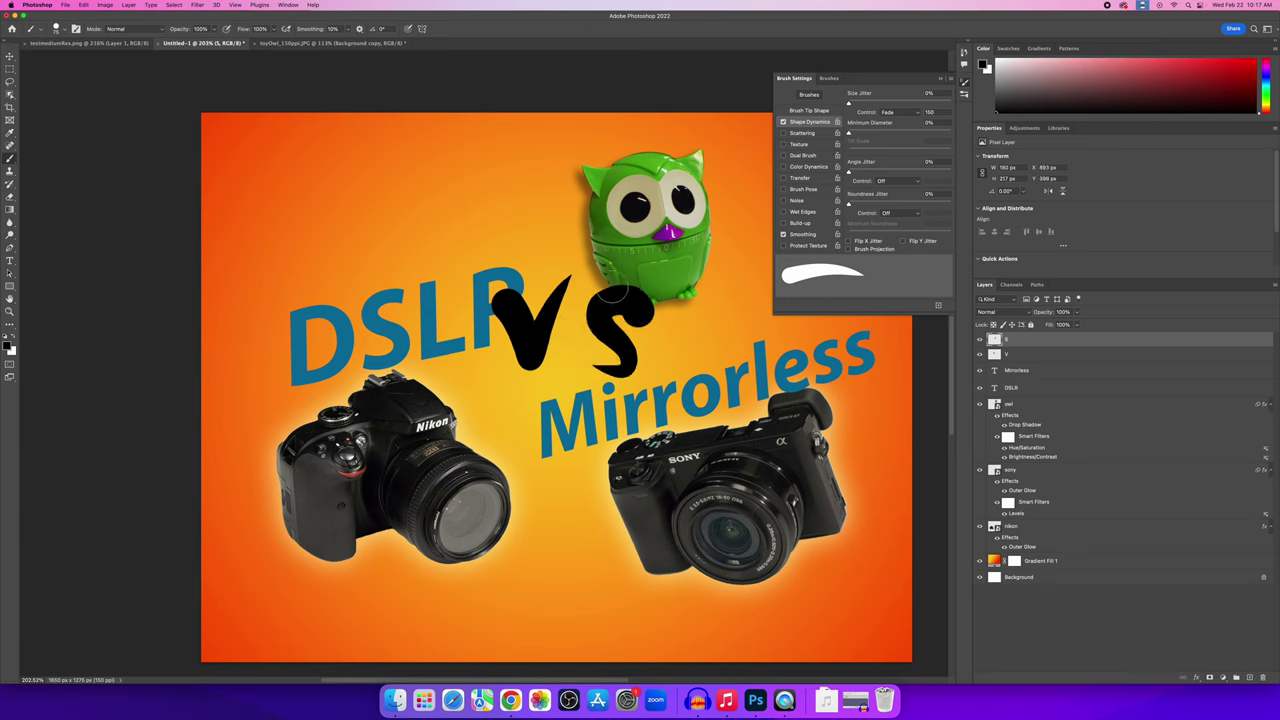
click(644, 302)
key(super+z)
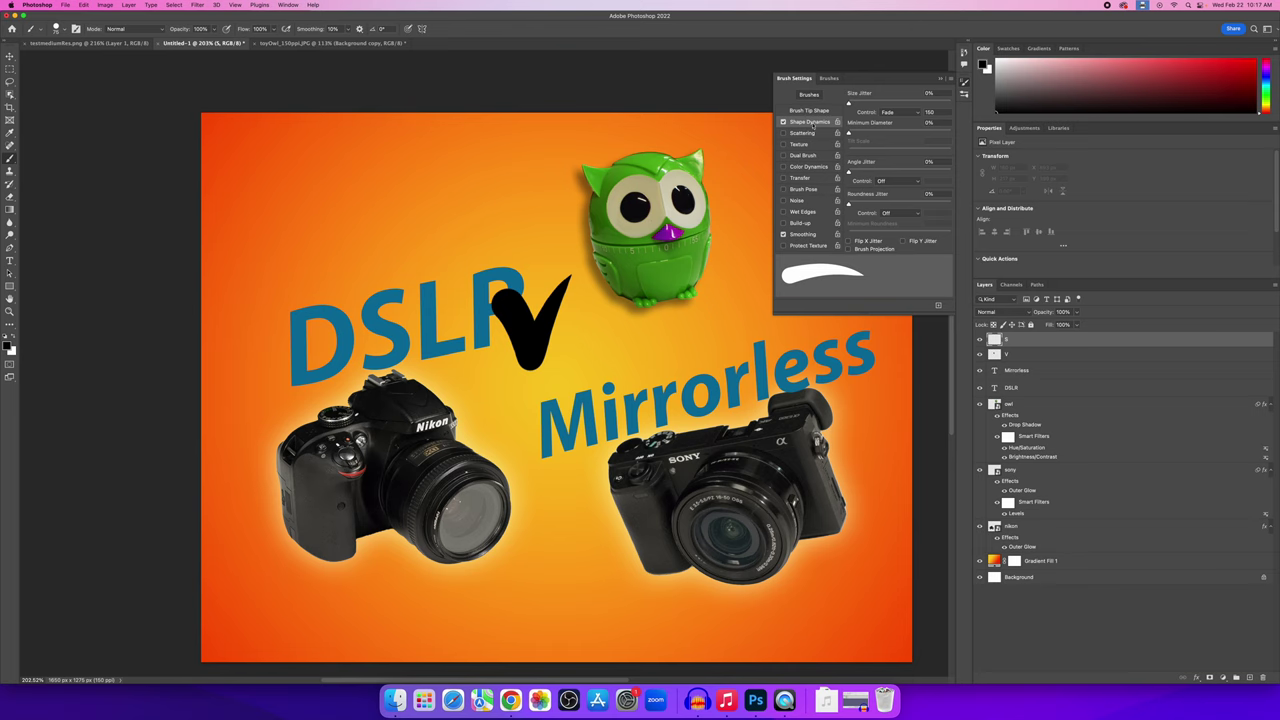
Re-enter 150 Fade steps and paint the final S under the owl, spelling VS.
click(916, 111)
text(15)
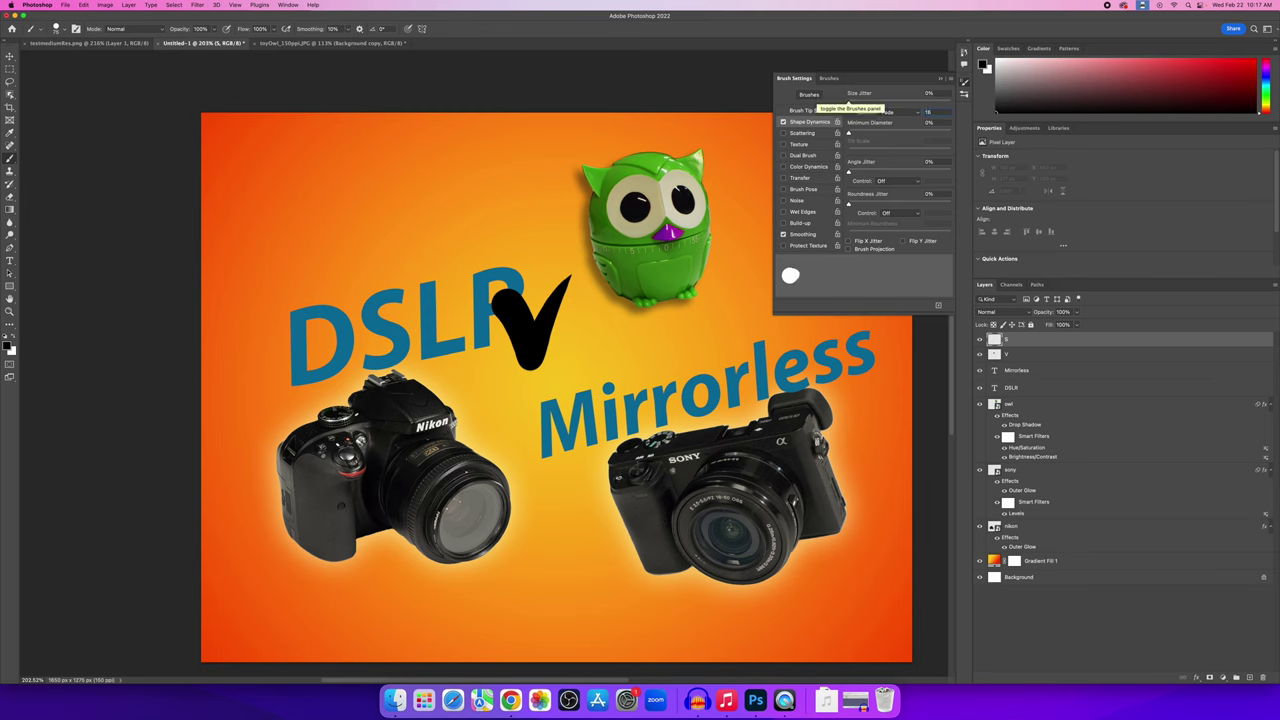
text(0)
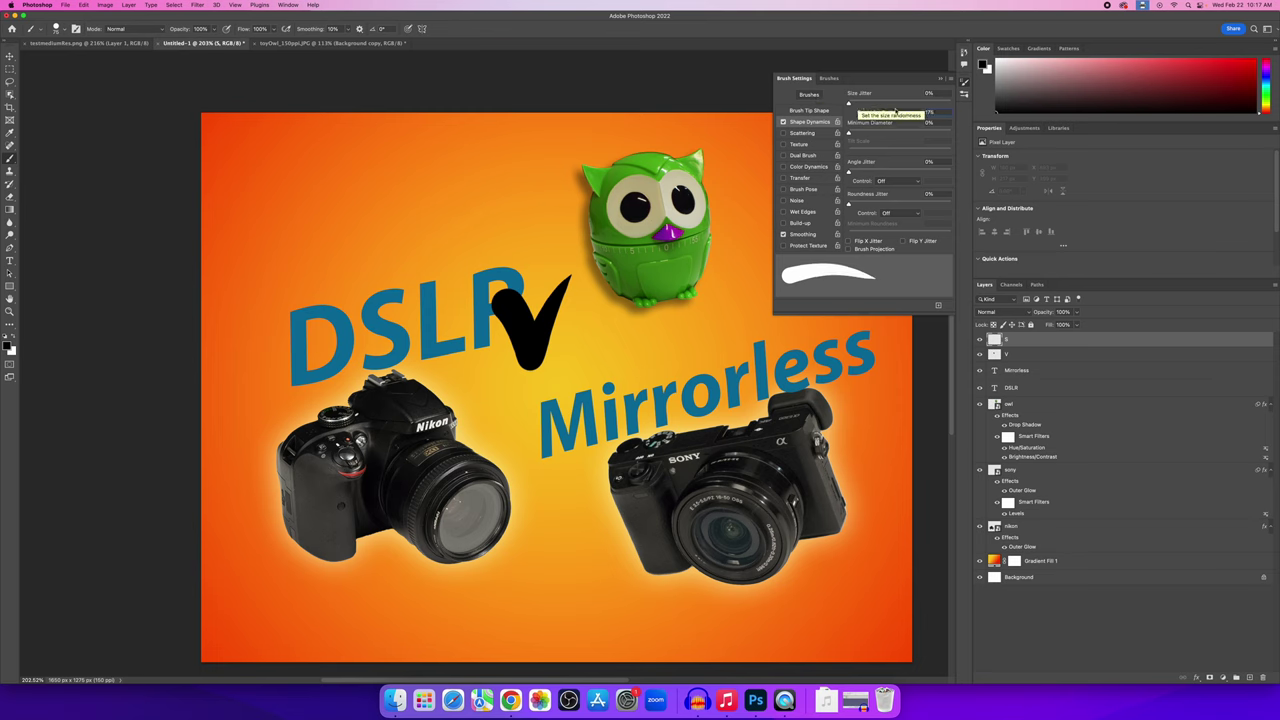
click(929, 113)
mouse_move(684, 276)
mouse_down()
mouse_move(620, 296)
mouse_move(606, 380)
mouse_up()
key(super+z)
mouse_move(616, 288)
mouse_down()
mouse_move(632, 355)
mouse_move(600, 376)
mouse_up()
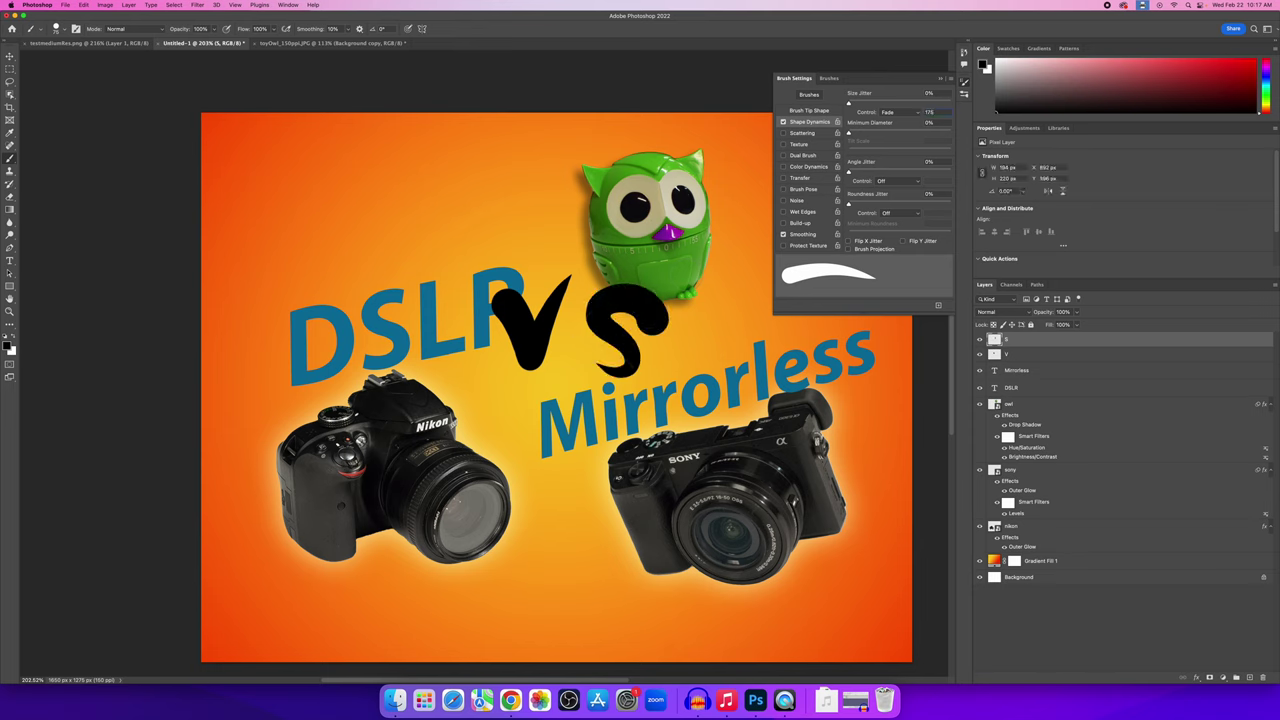
key(super+z)
mouse_move(628, 288)
mouse_down()
mouse_move(600, 372)
mouse_move(565, 370)
mouse_up()
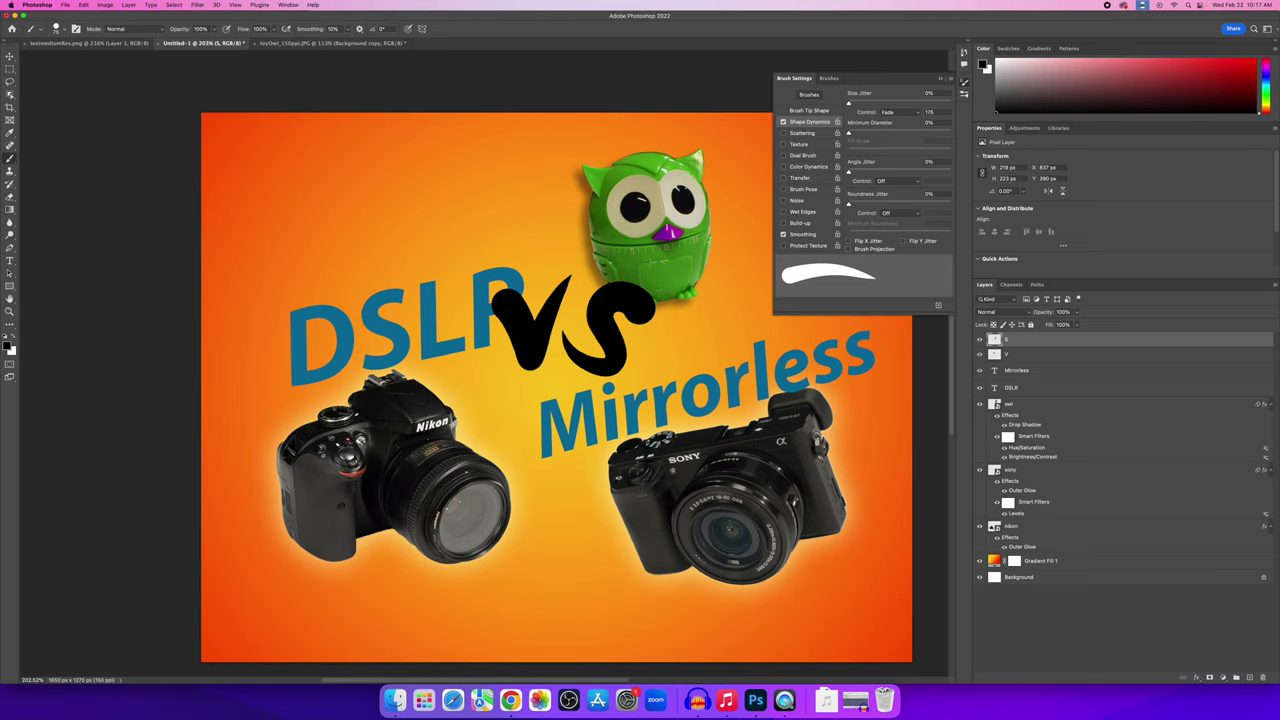
click(10, 57)
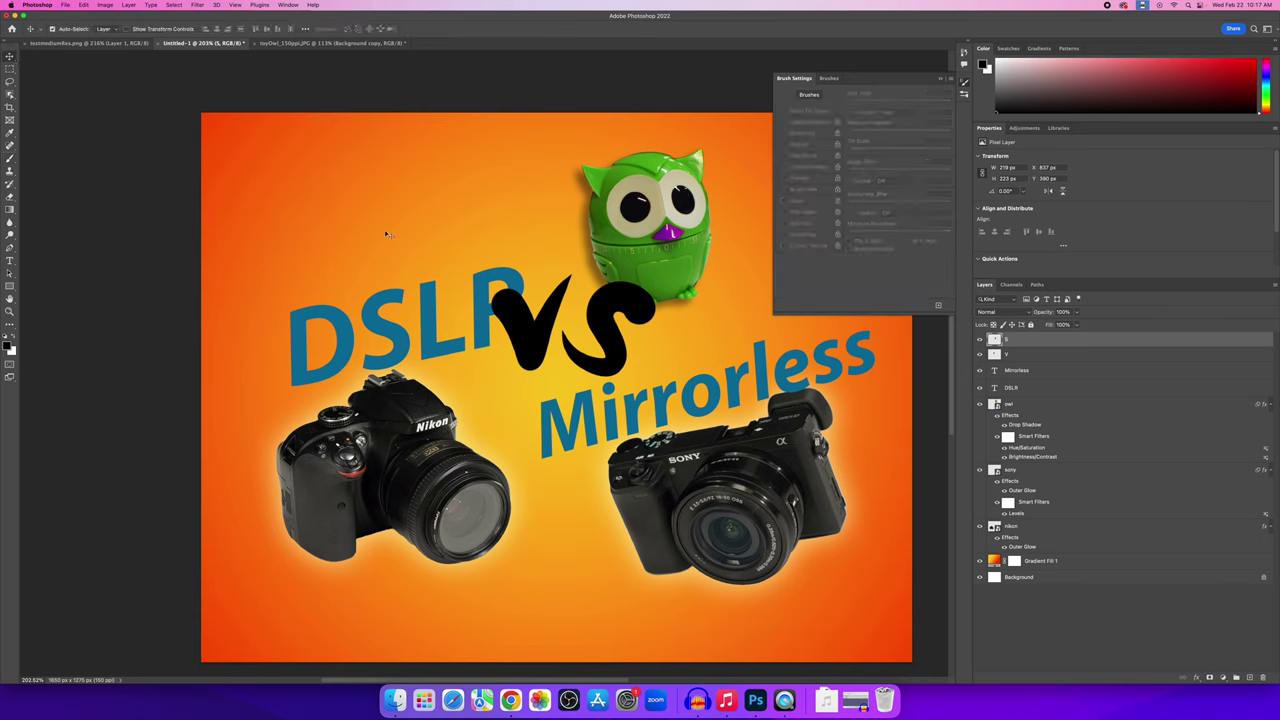
click(941, 79)
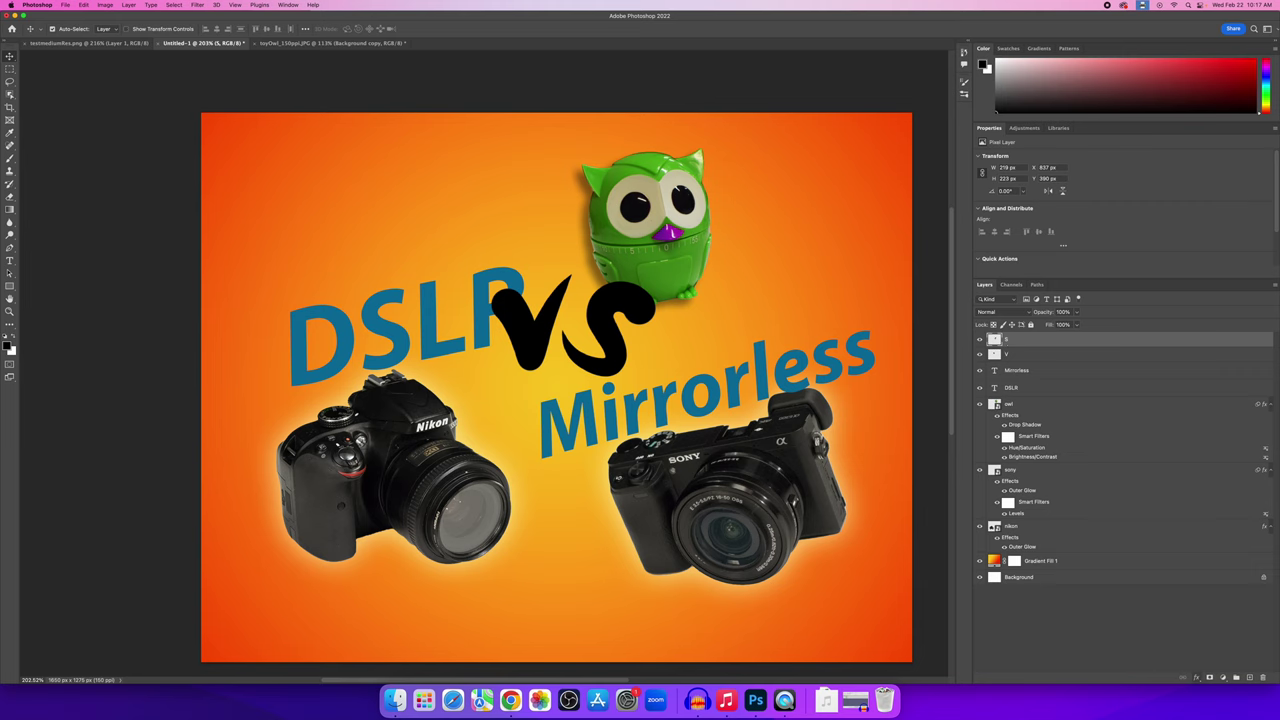
Add a Color Overlay to the S layer, first cyan, then a darker cyan.
click(1196, 677)
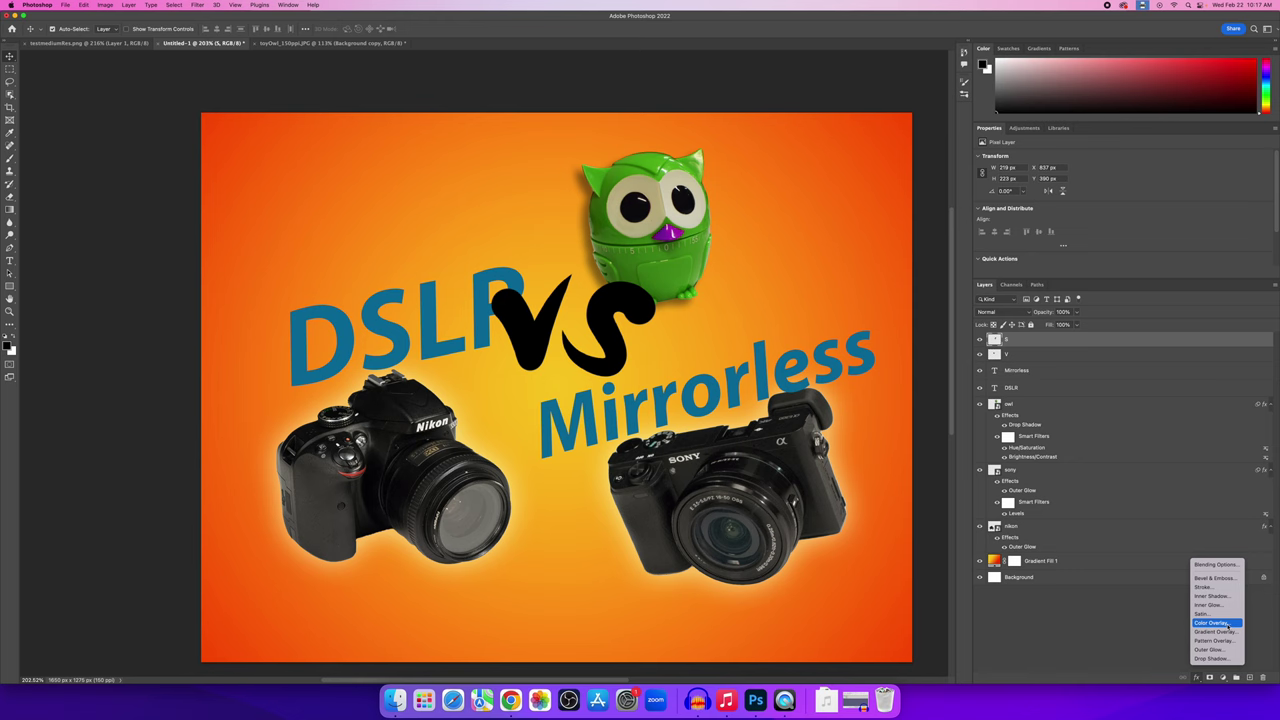
click(1229, 624)
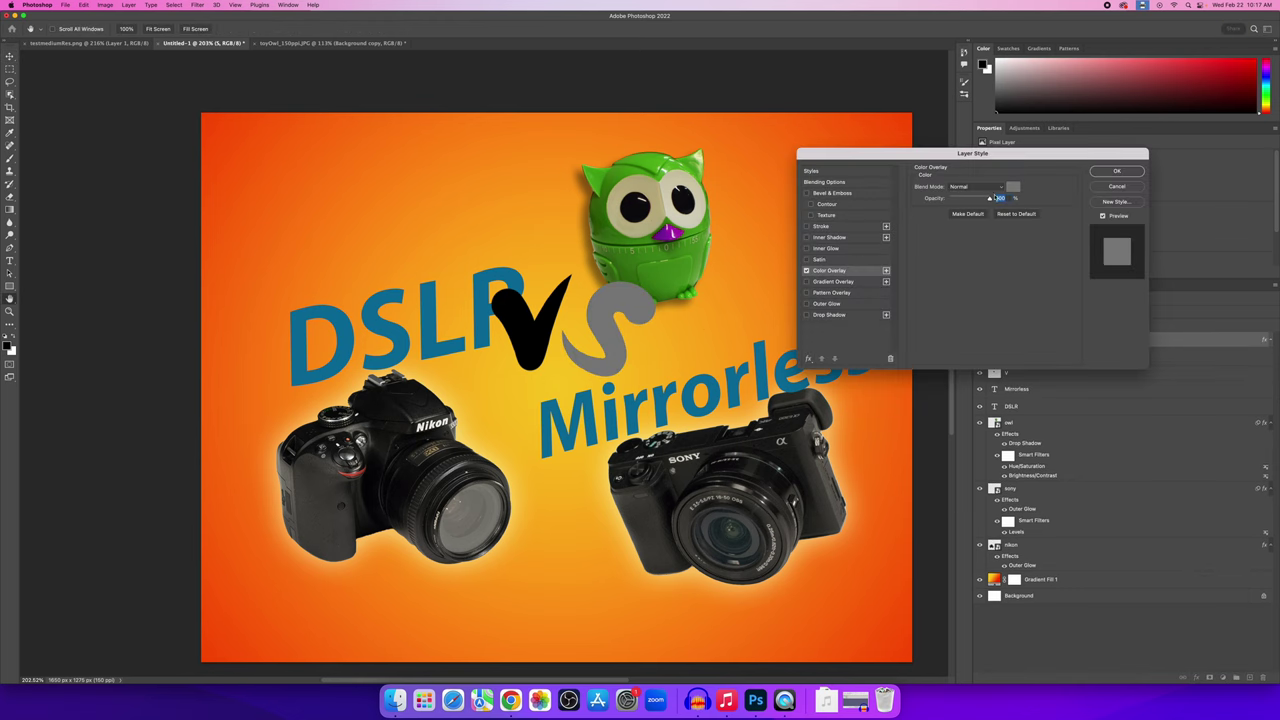
click(1014, 188)
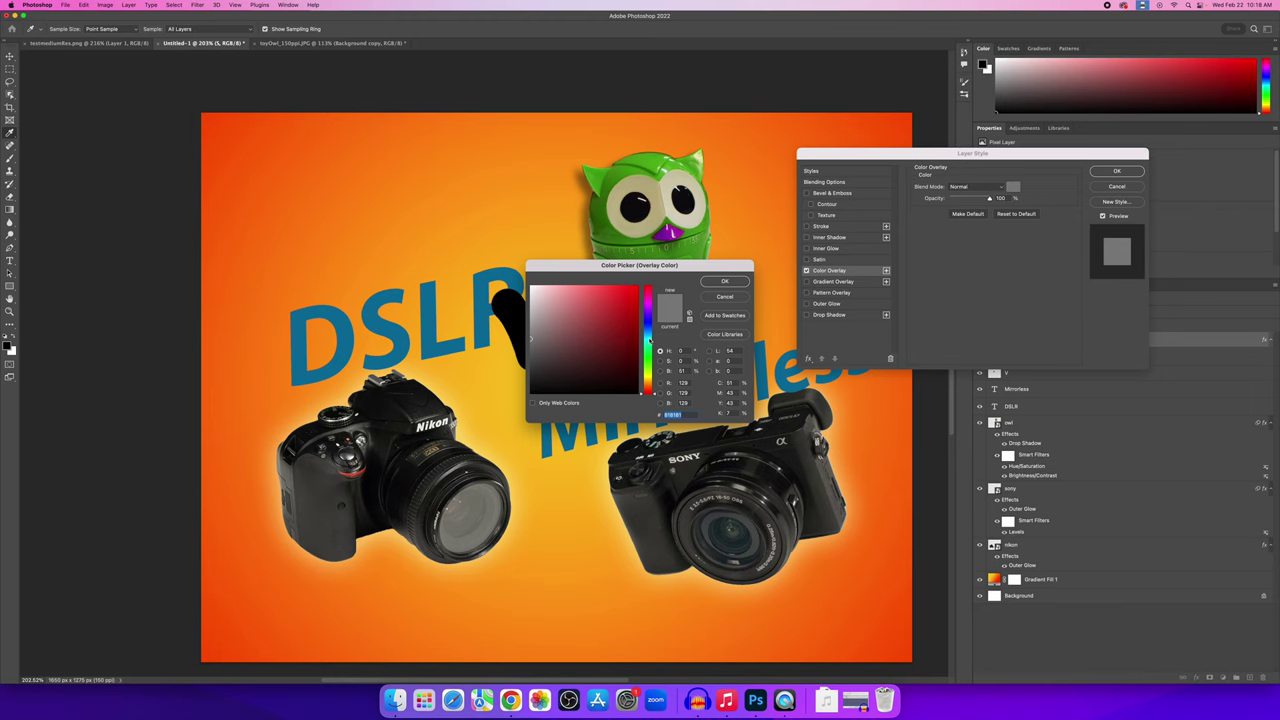
click(649, 340)
click(611, 297)
click(722, 281)
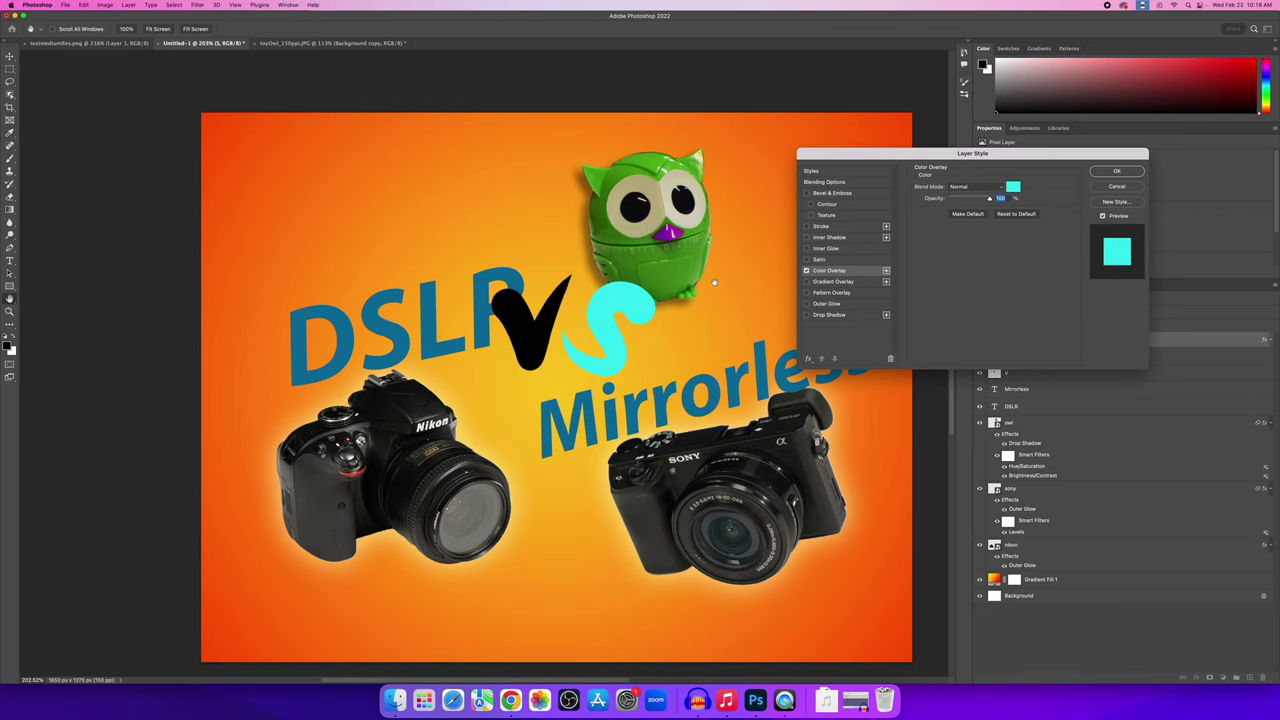
click(1015, 186)
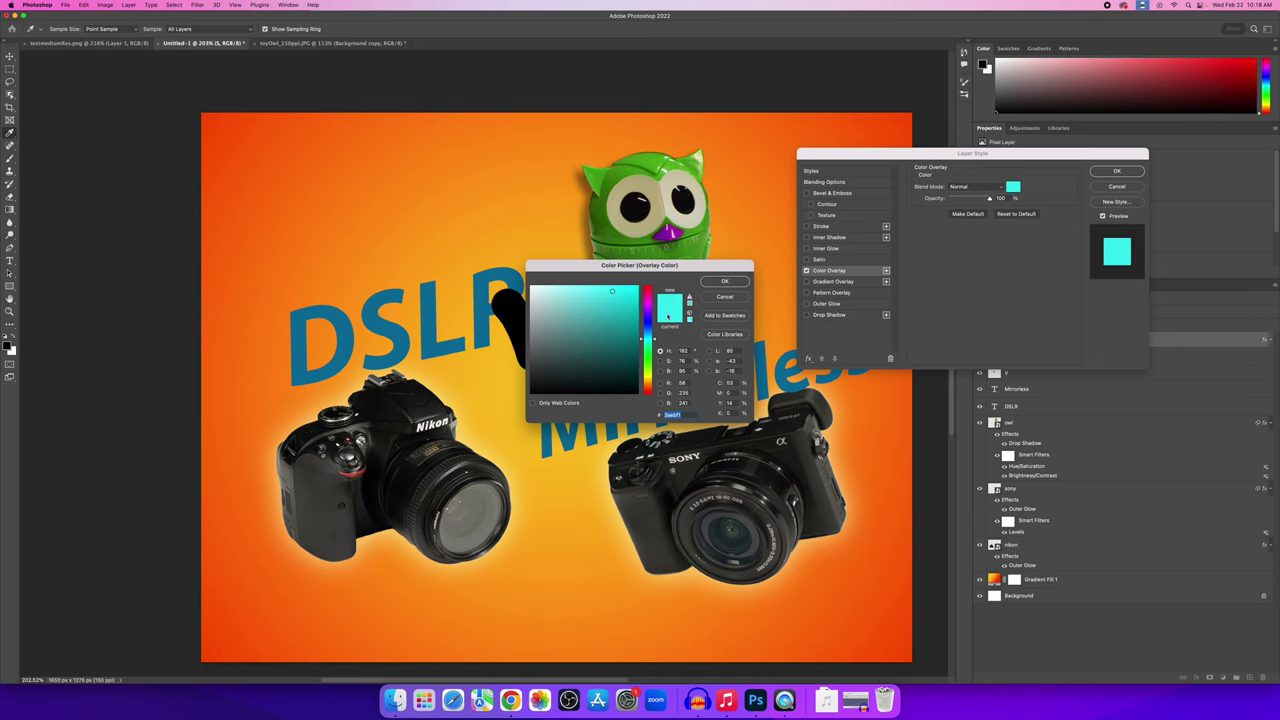
click(611, 309)
click(722, 281)
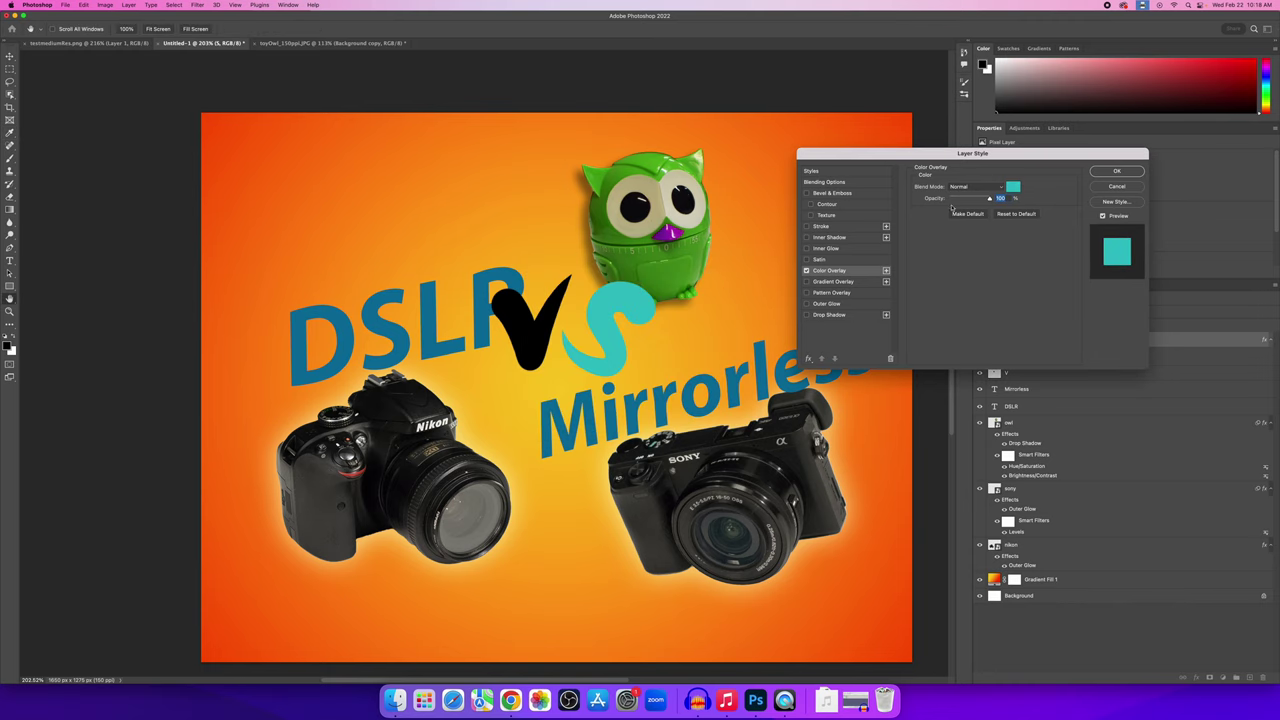
Change the S layer's overlay colour to a rich teal green and apply it.
click(1013, 187)
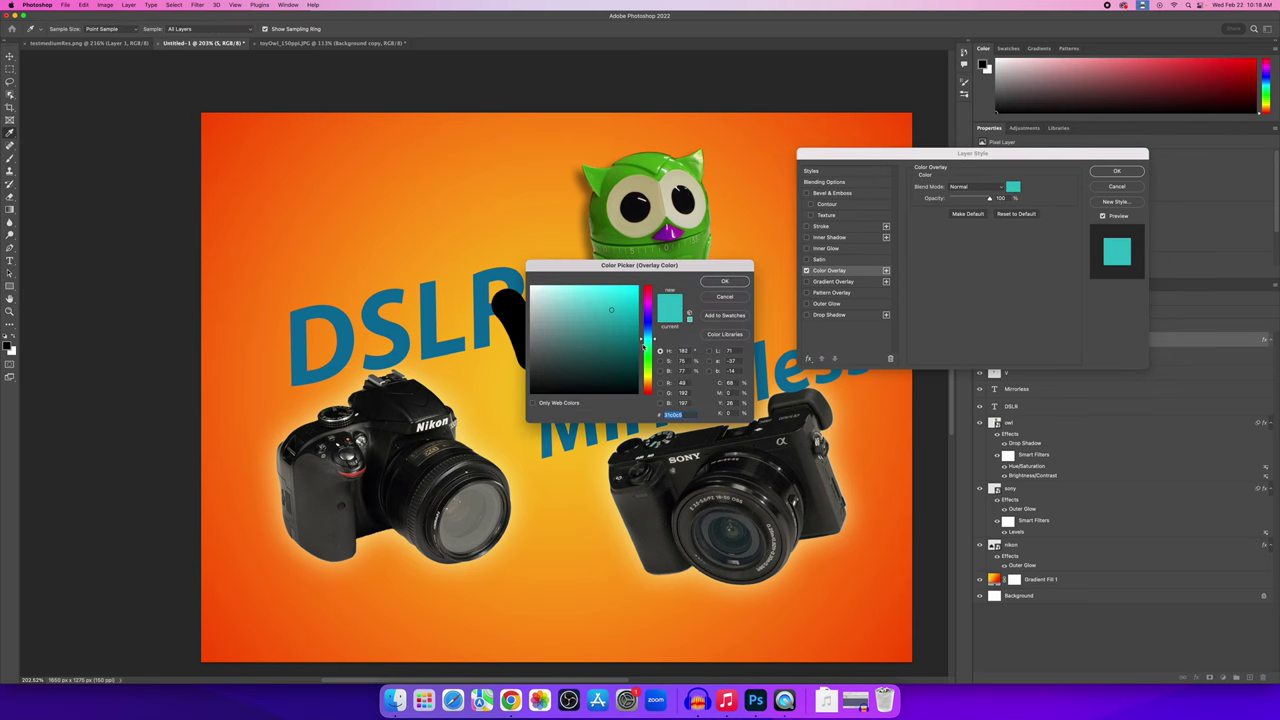
drag(643, 341, 652, 346)
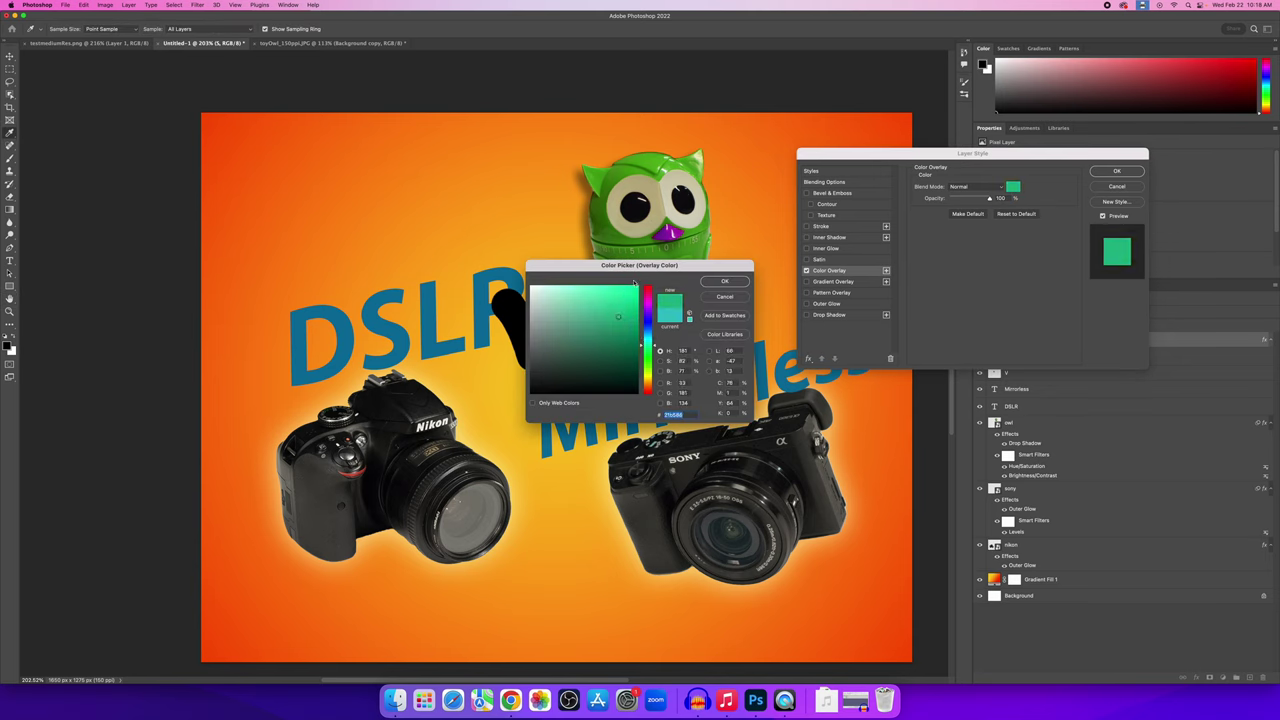
drag(640, 266, 826, 356)
drag(805, 405, 796, 410)
mouse_move(786, 402)
mouse_down()
mouse_move(824, 397)
mouse_move(797, 397)
mouse_move(799, 410)
mouse_up()
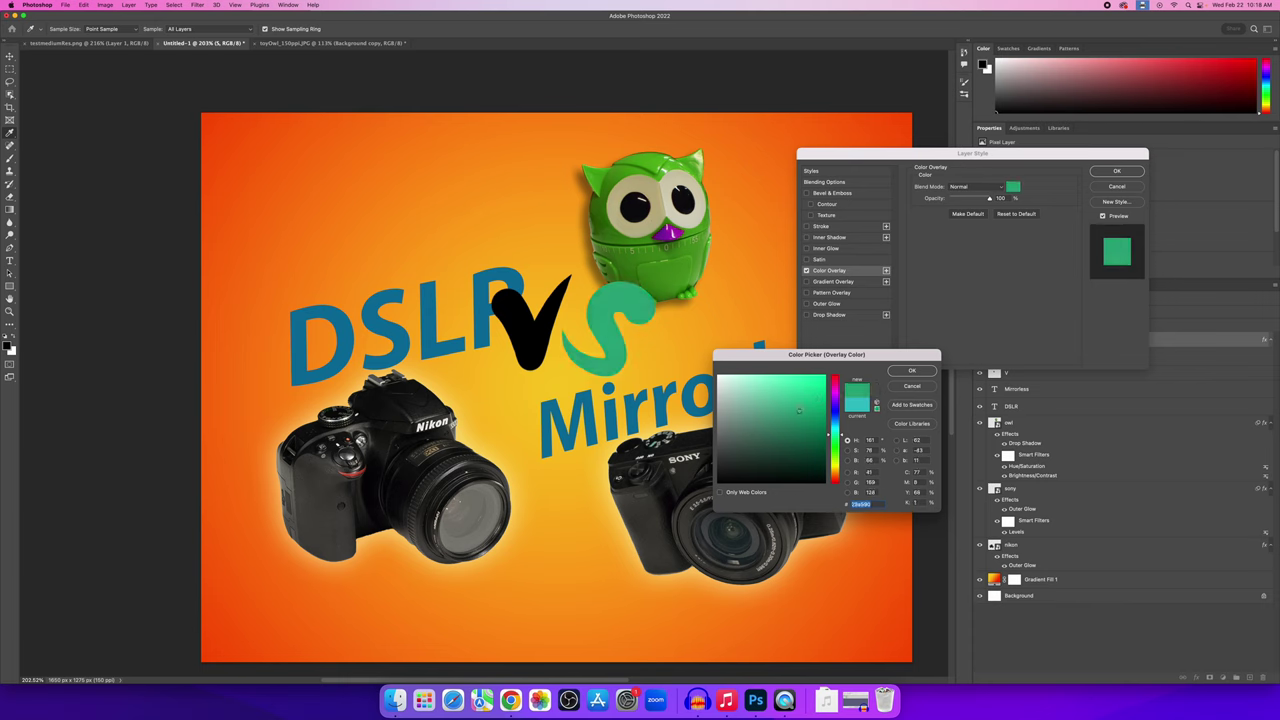
click(912, 372)
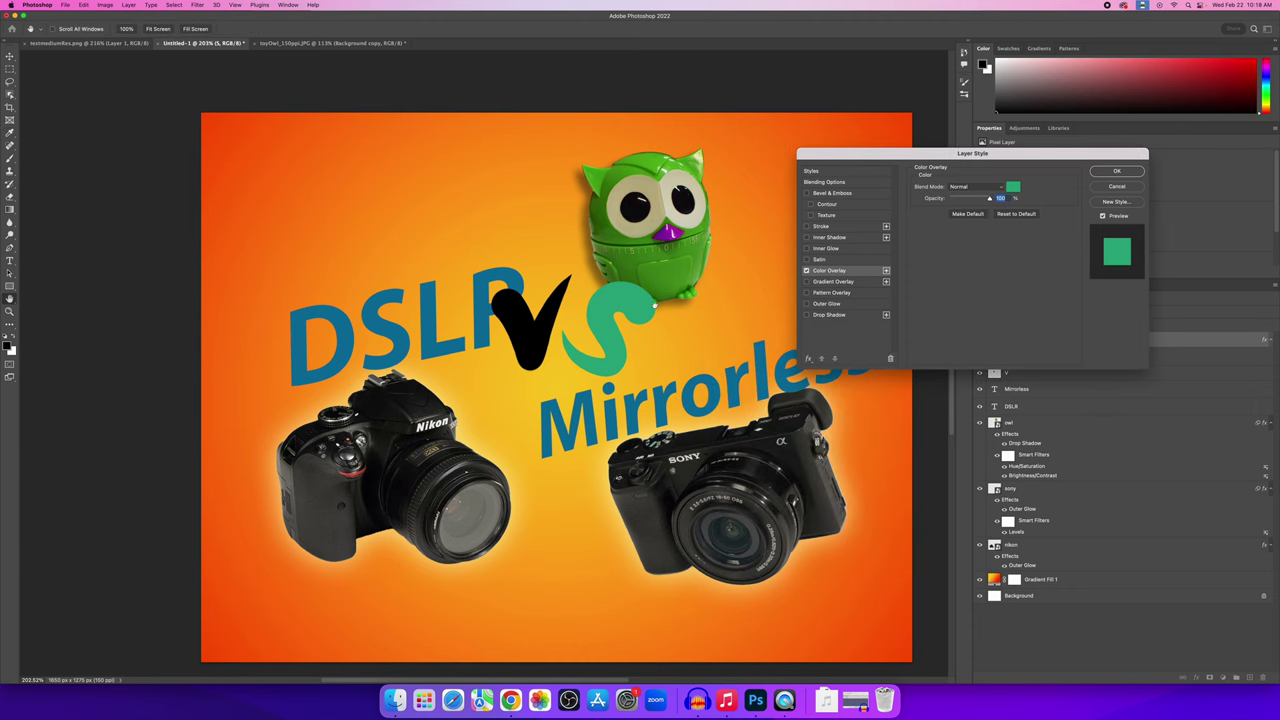
click(1117, 171)
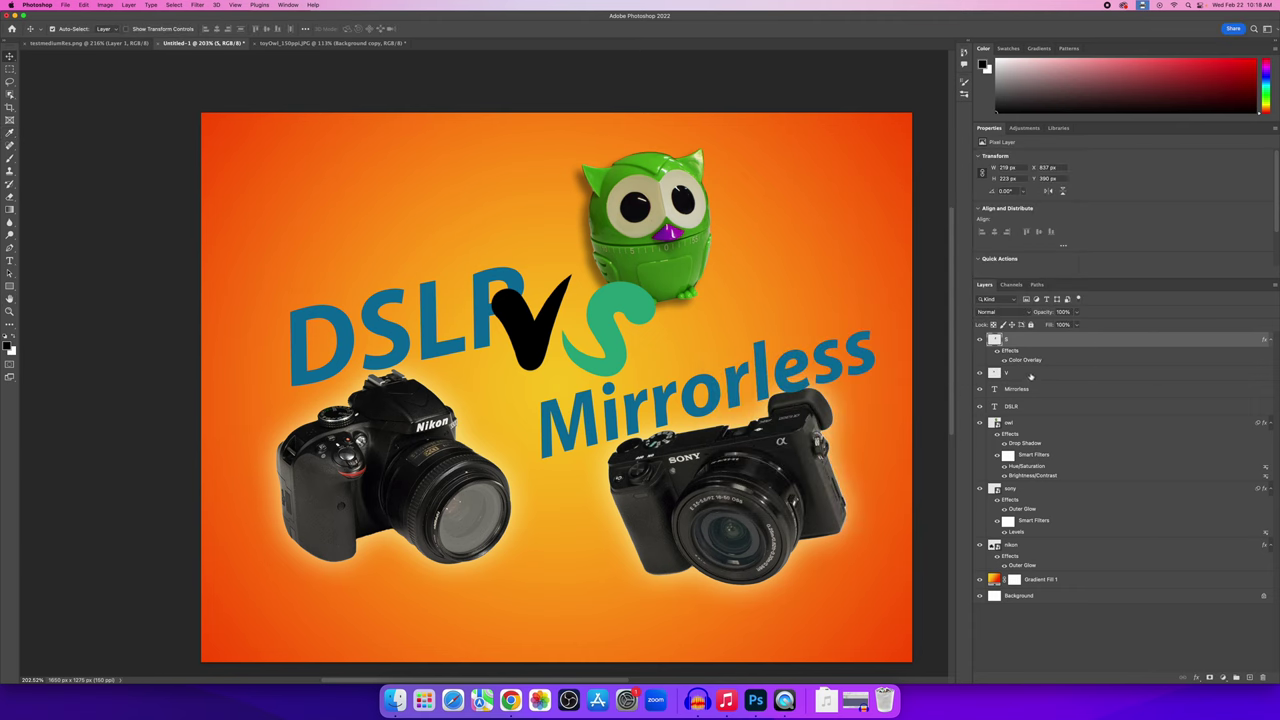
click(1031, 376)
Give the V layer the same teal-green Color Overlay and compare with testmediumRes.png.
click(1196, 677)
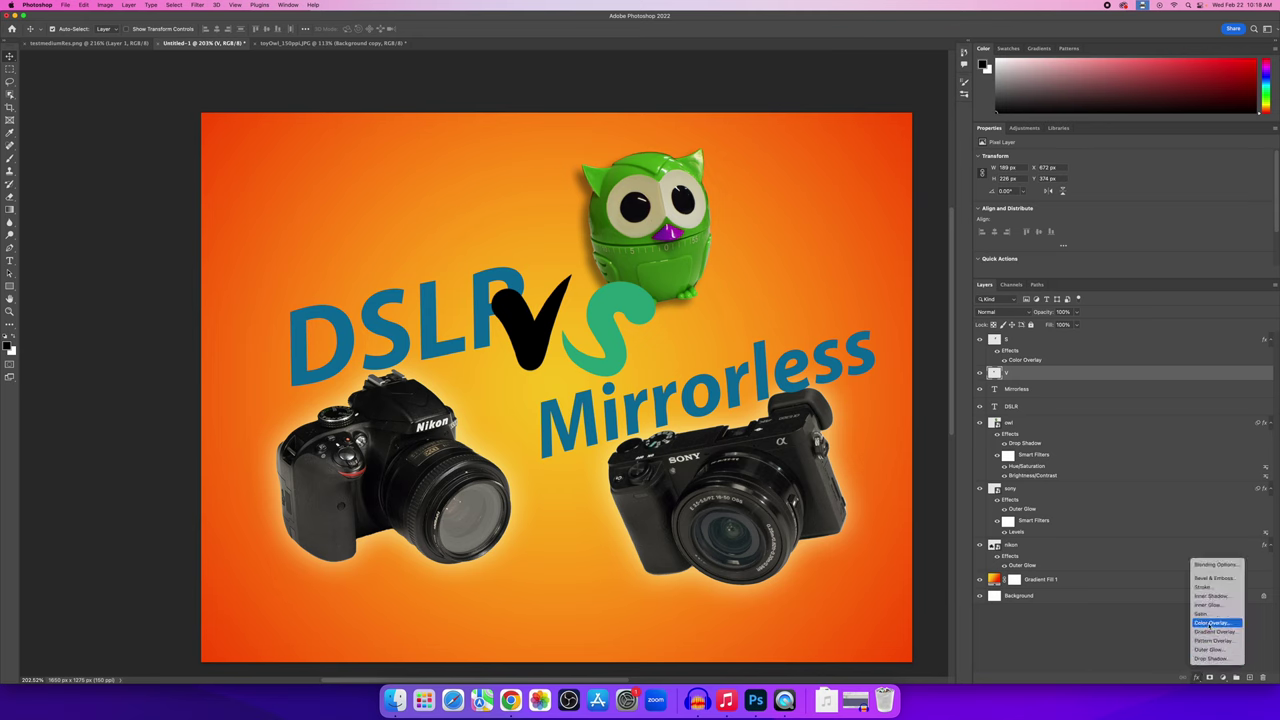
click(1212, 623)
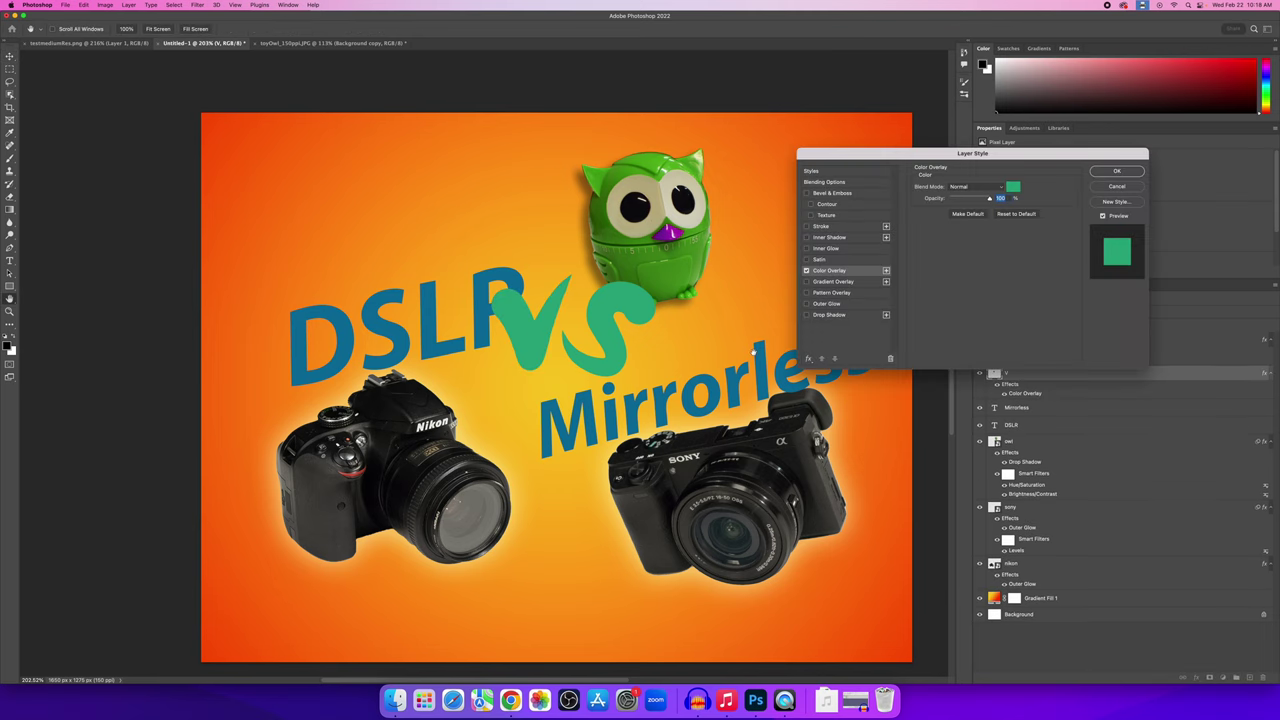
click(1114, 172)
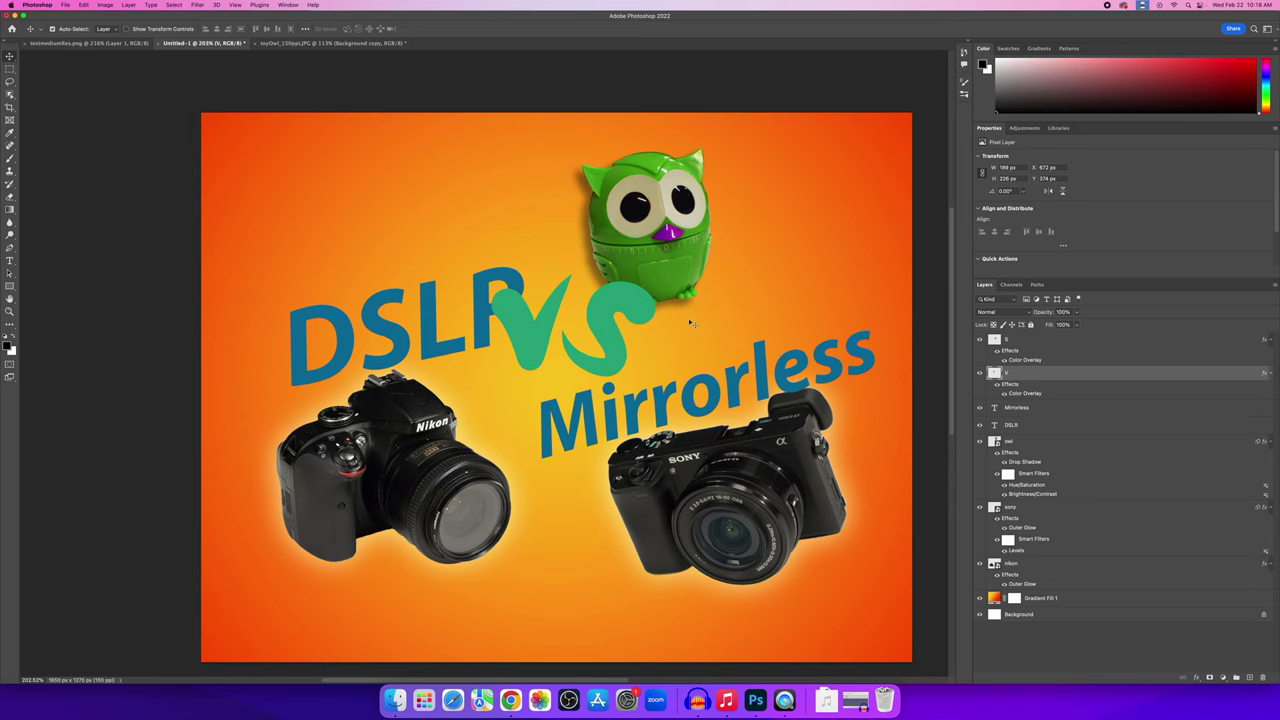
click(115, 44)
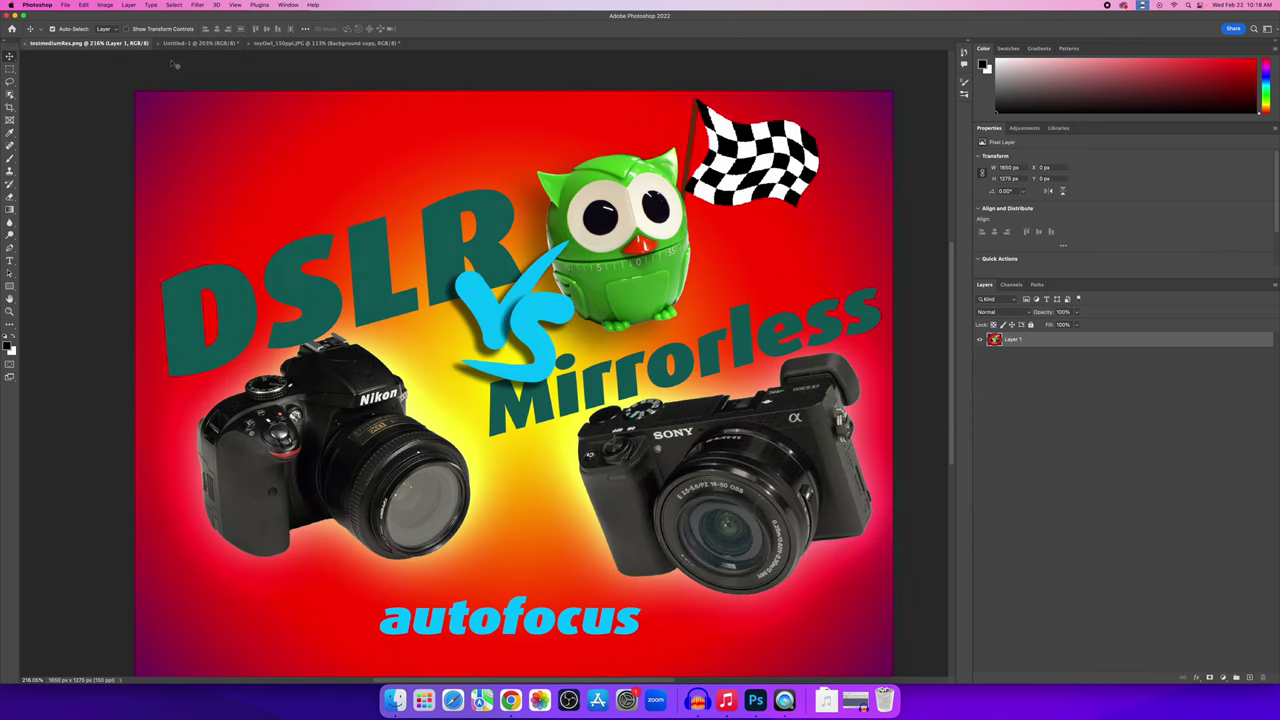
click(200, 44)
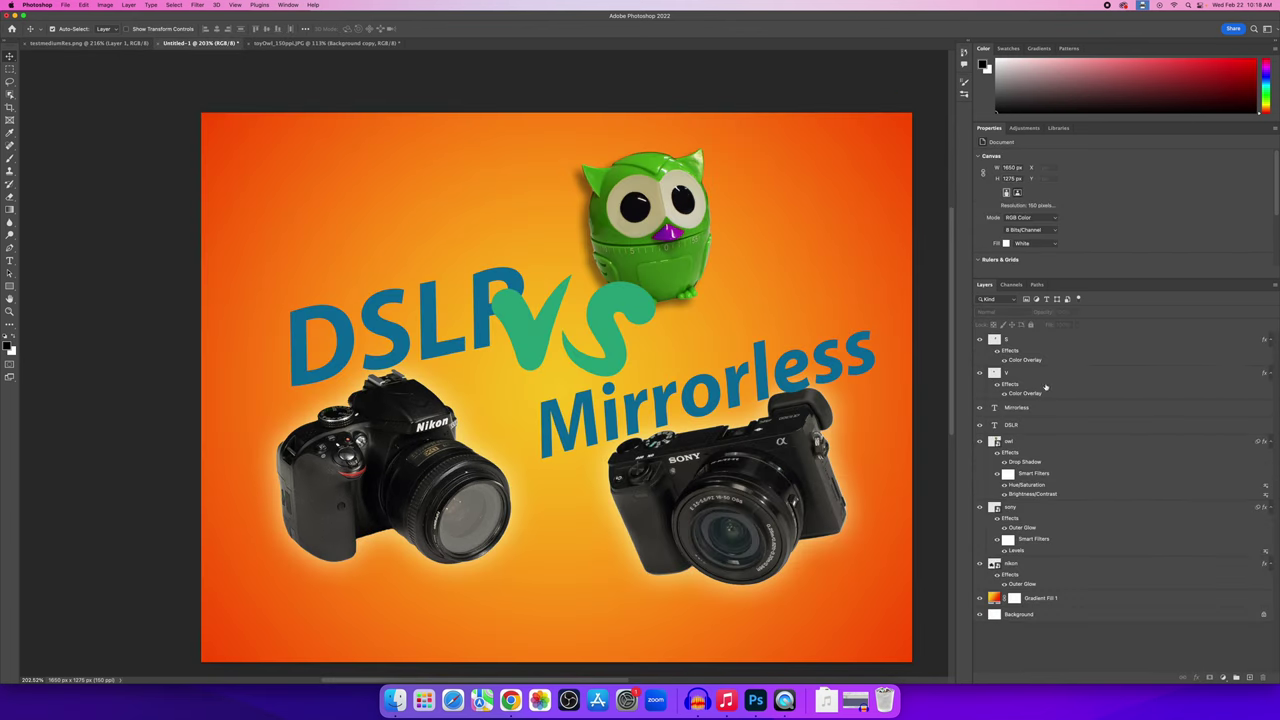
click(1050, 352)
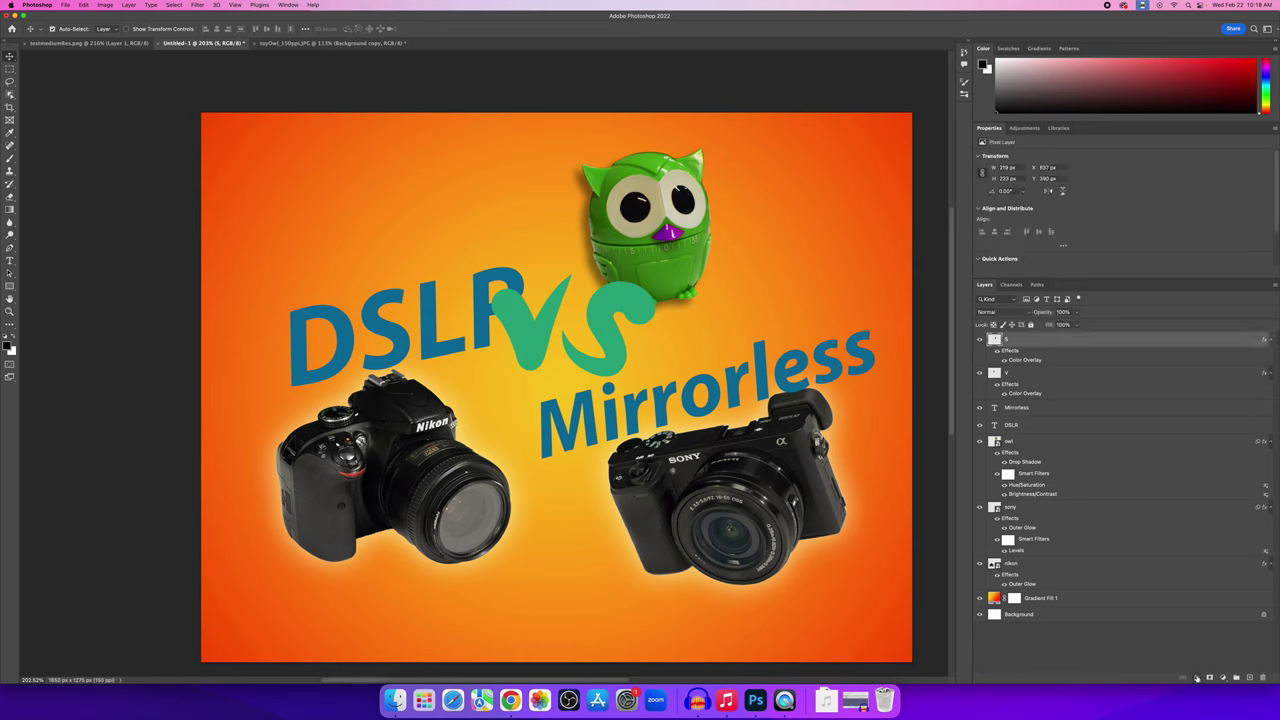
click(1196, 677)
Add drop shadows to S and V, the V's with 16 px distance and 7 px size.
click(1217, 658)
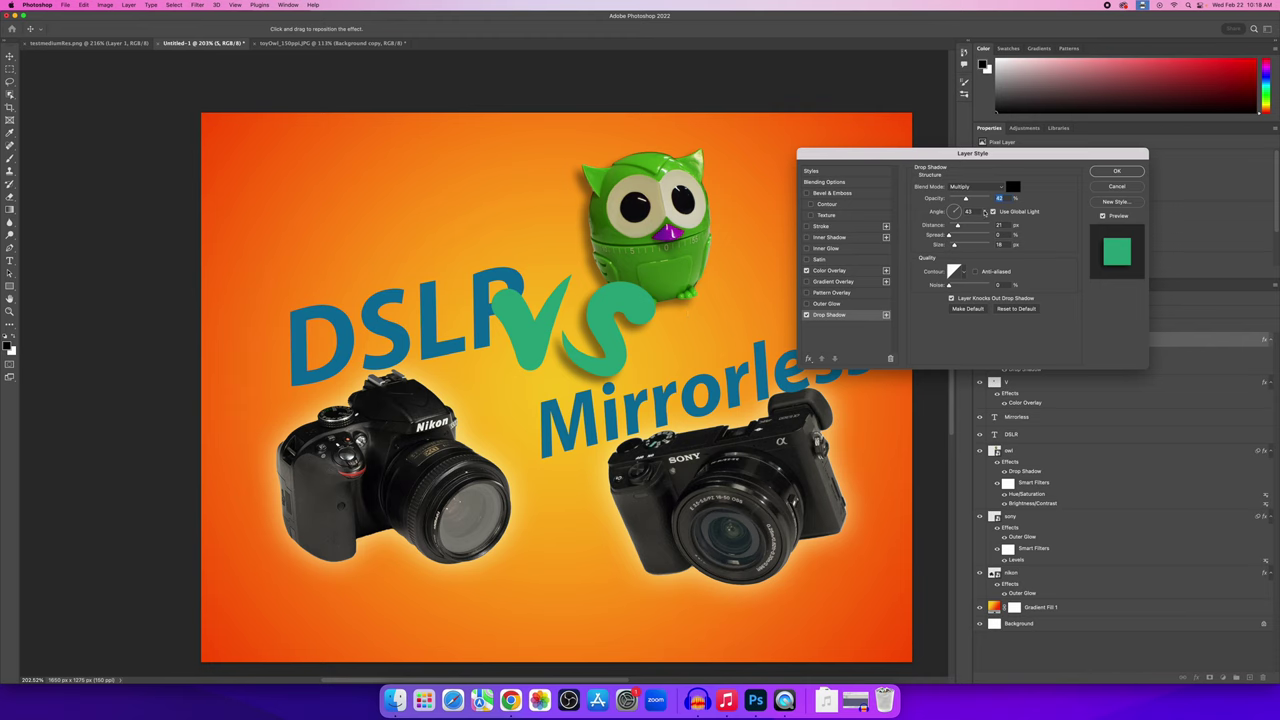
click(1113, 172)
click(1033, 386)
click(1197, 678)
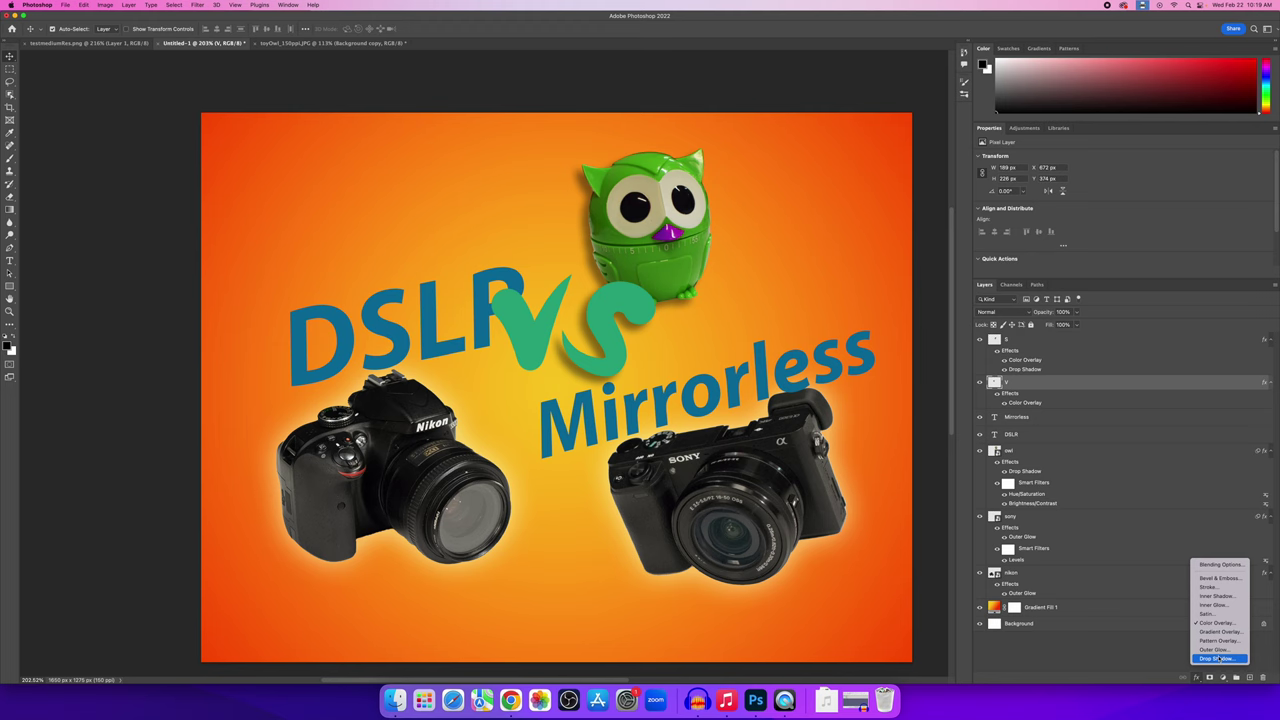
click(1216, 659)
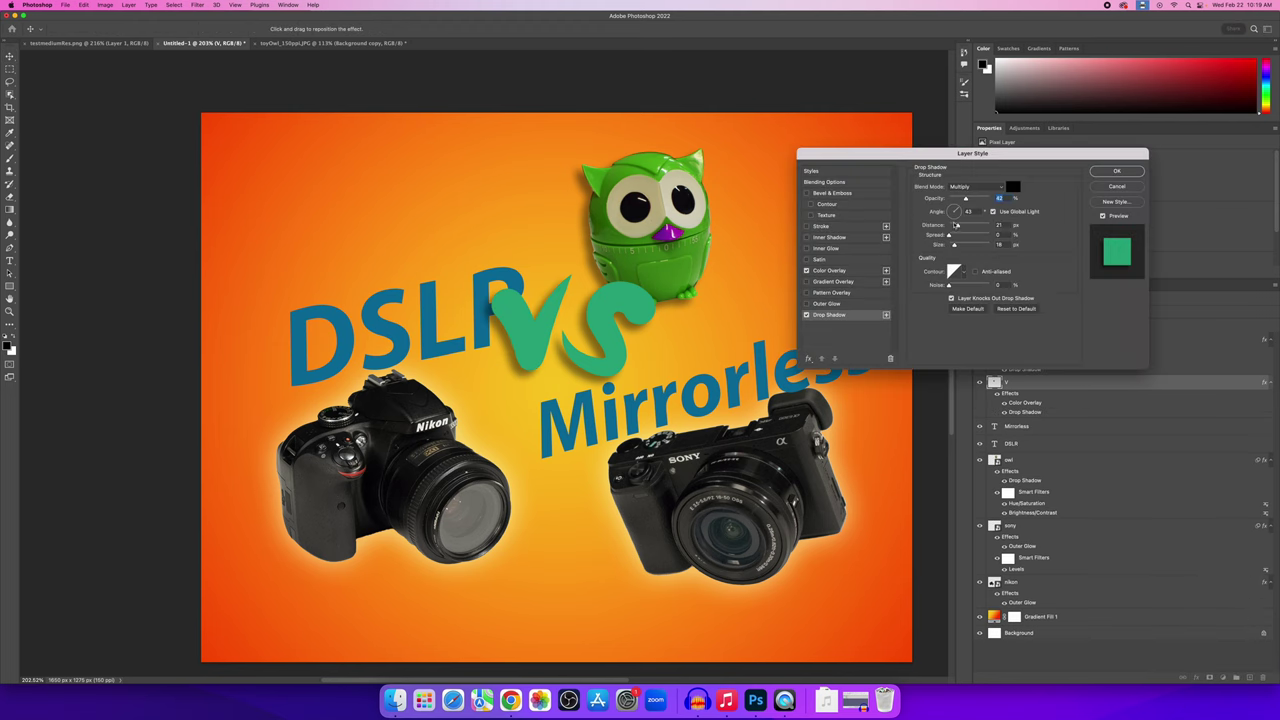
drag(957, 226, 955, 226)
click(955, 227)
drag(952, 246, 951, 246)
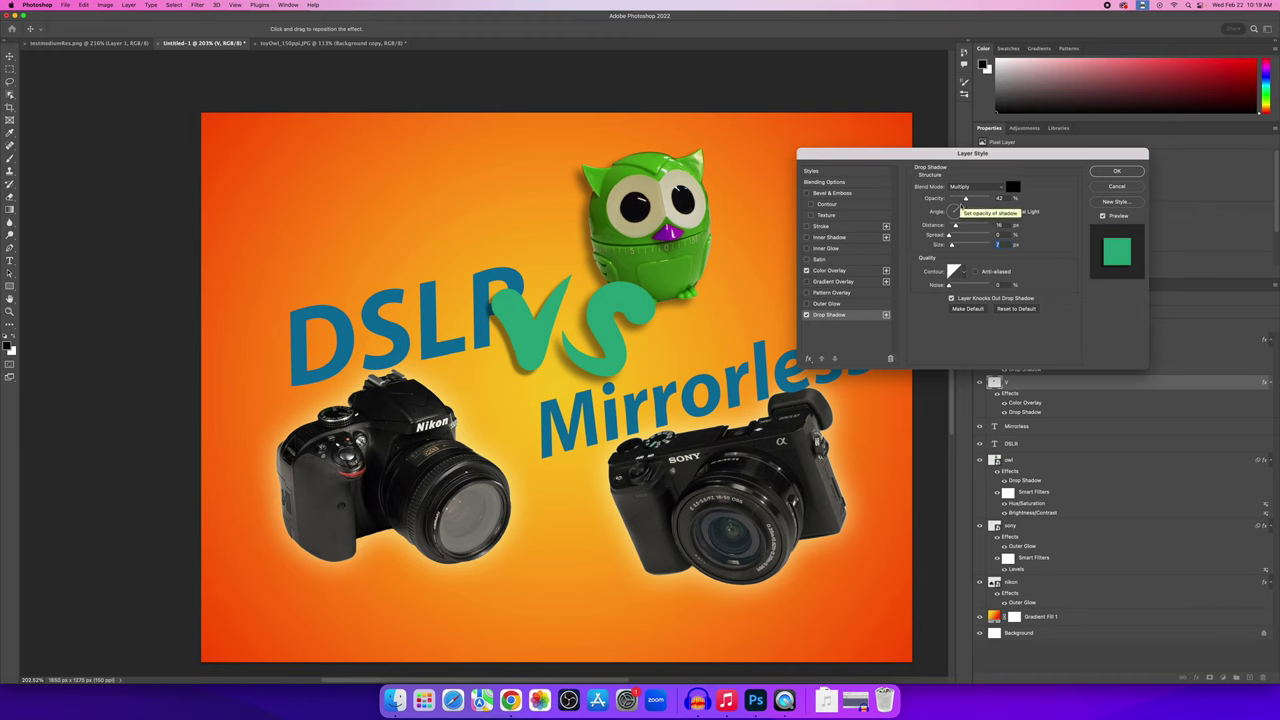
click(1117, 171)
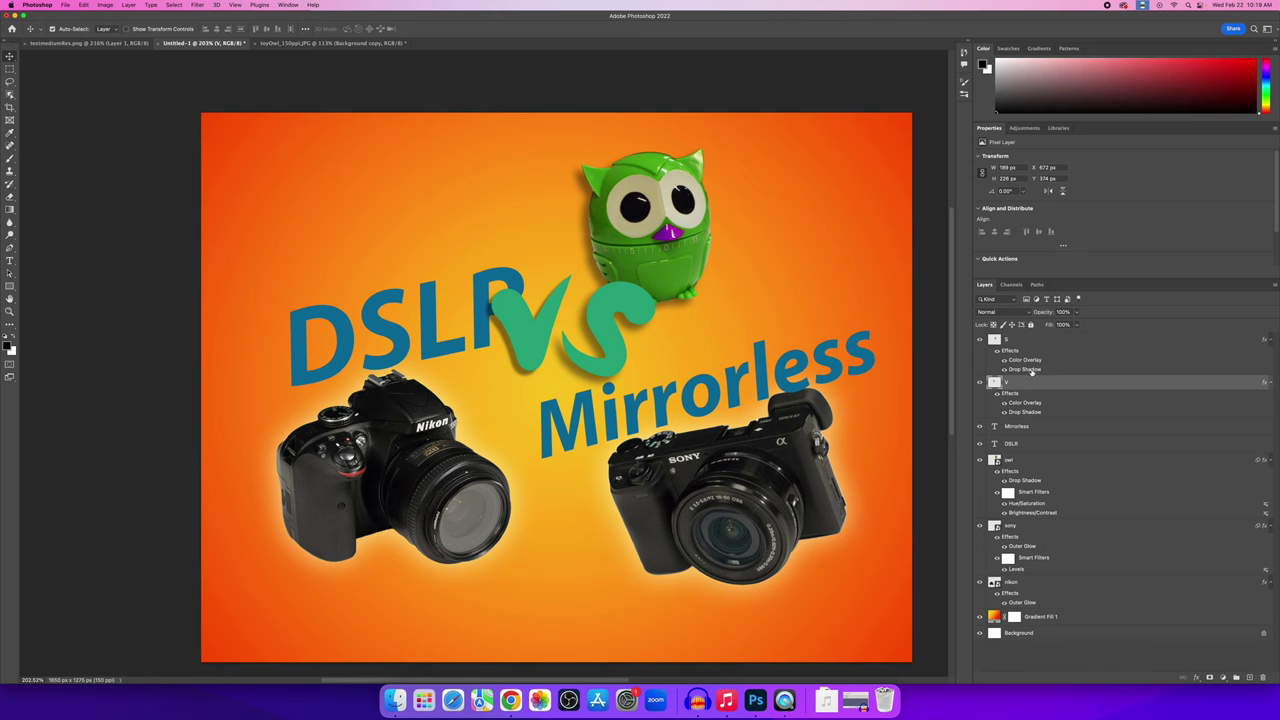
Reduce the S layer's drop shadow distance and set its size to 7 px.
double_click(1035, 370)
key(Tab)
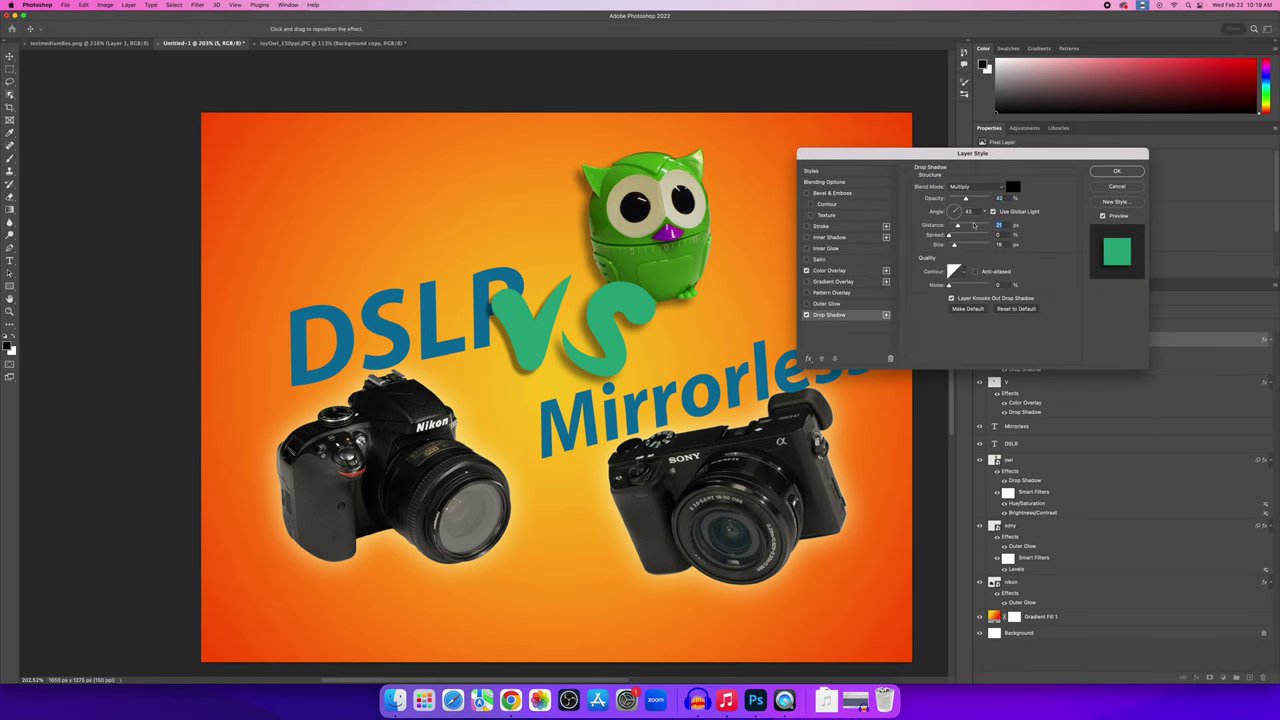
key(Down)
key(Down)
key(Down)
double_click(1001, 245)
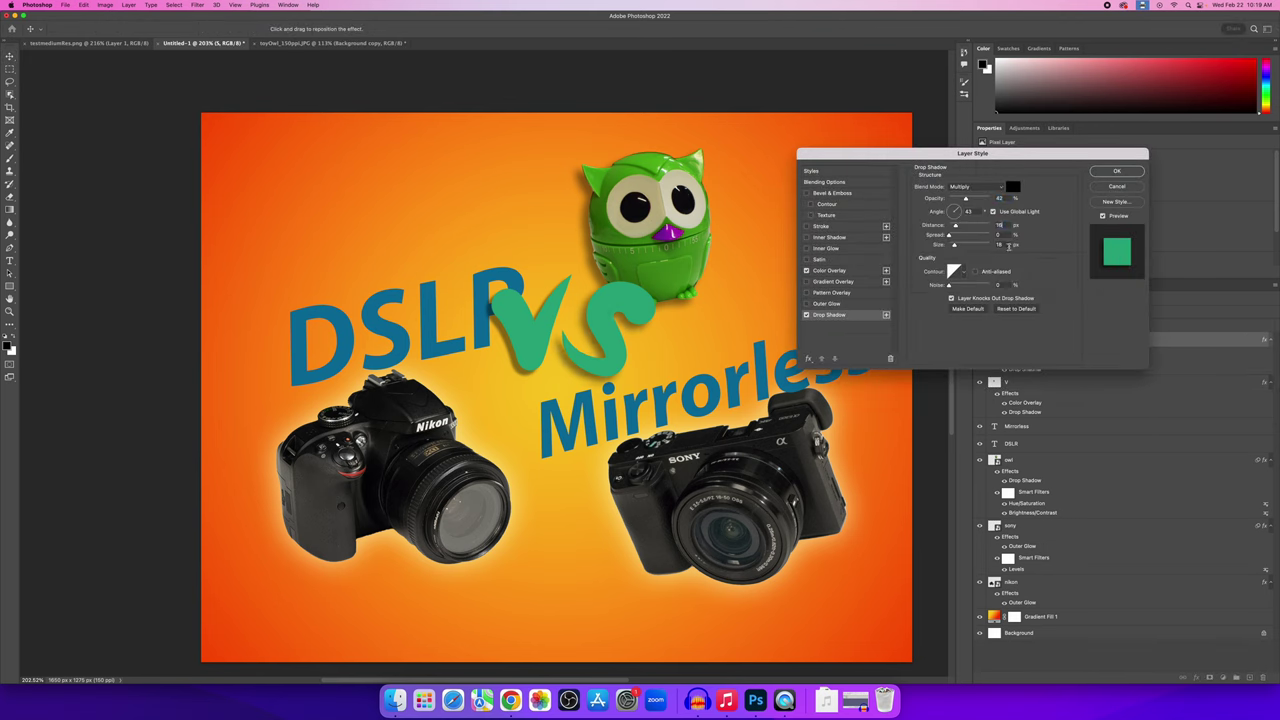
text(7)
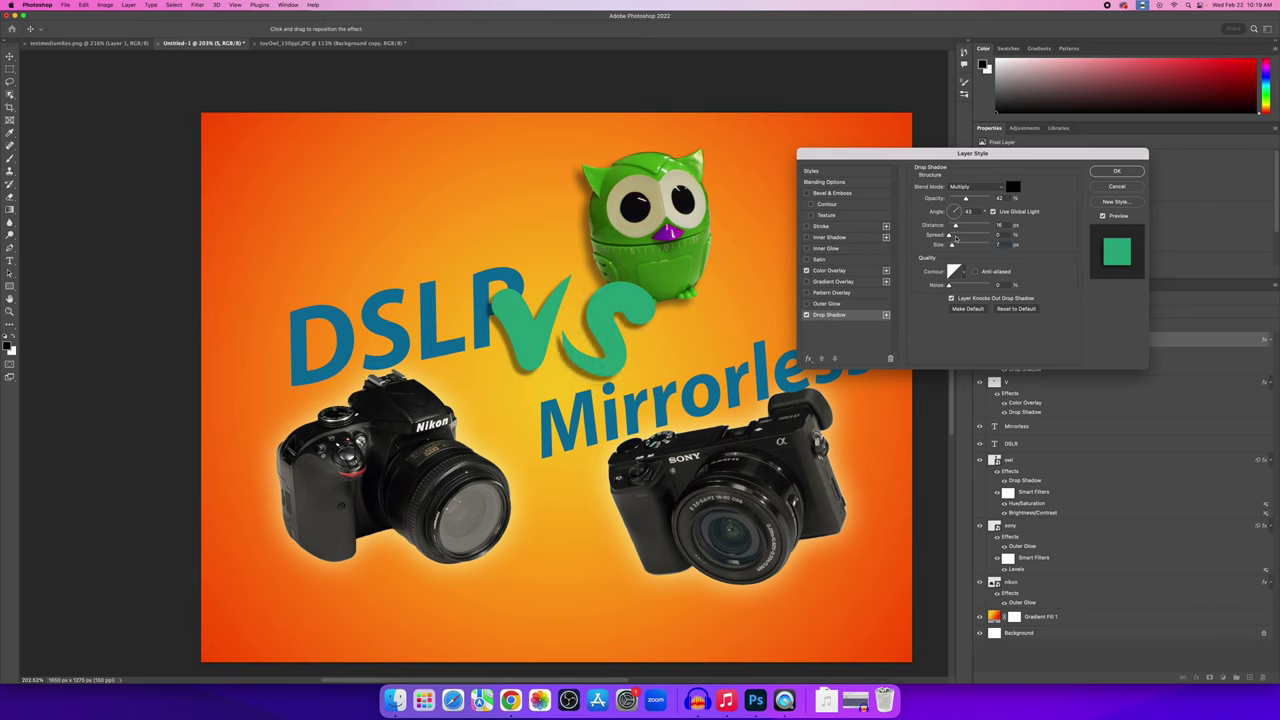
click(1106, 173)
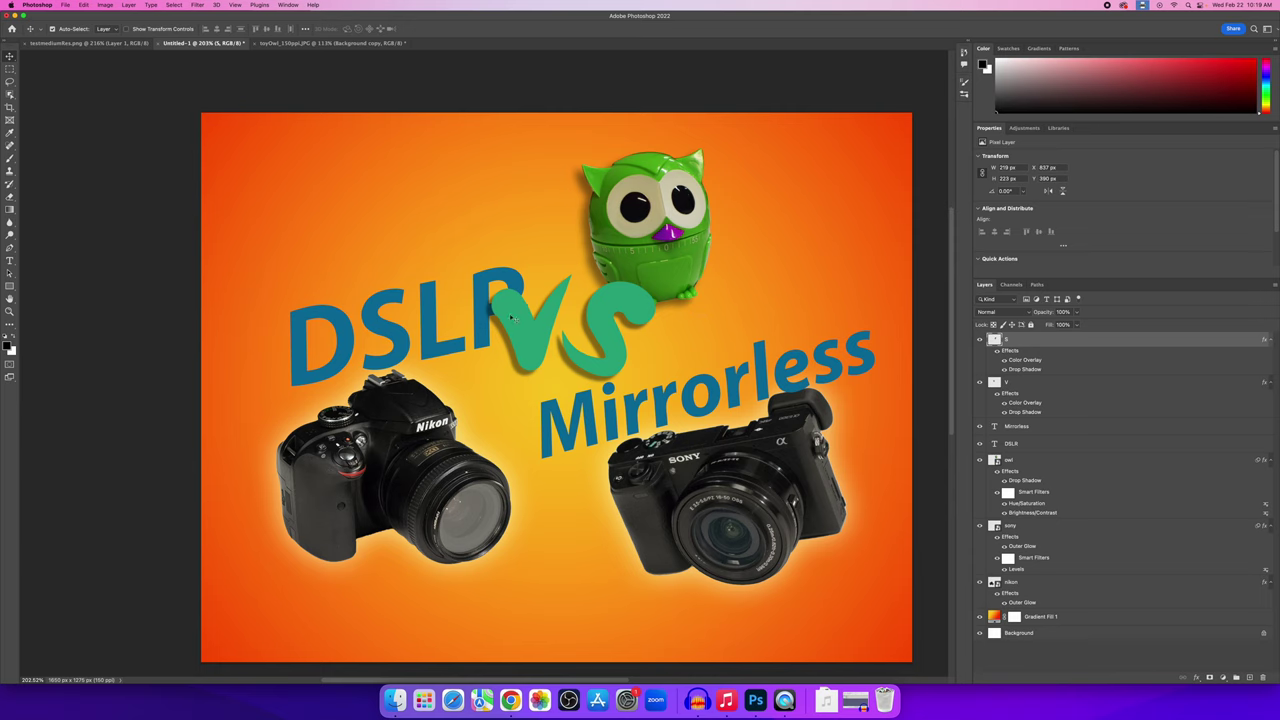
Move the V onto DSLR's R, tuck the S against it, and rotate S about -20°.
drag(512, 318, 518, 297)
drag(597, 320, 557, 333)
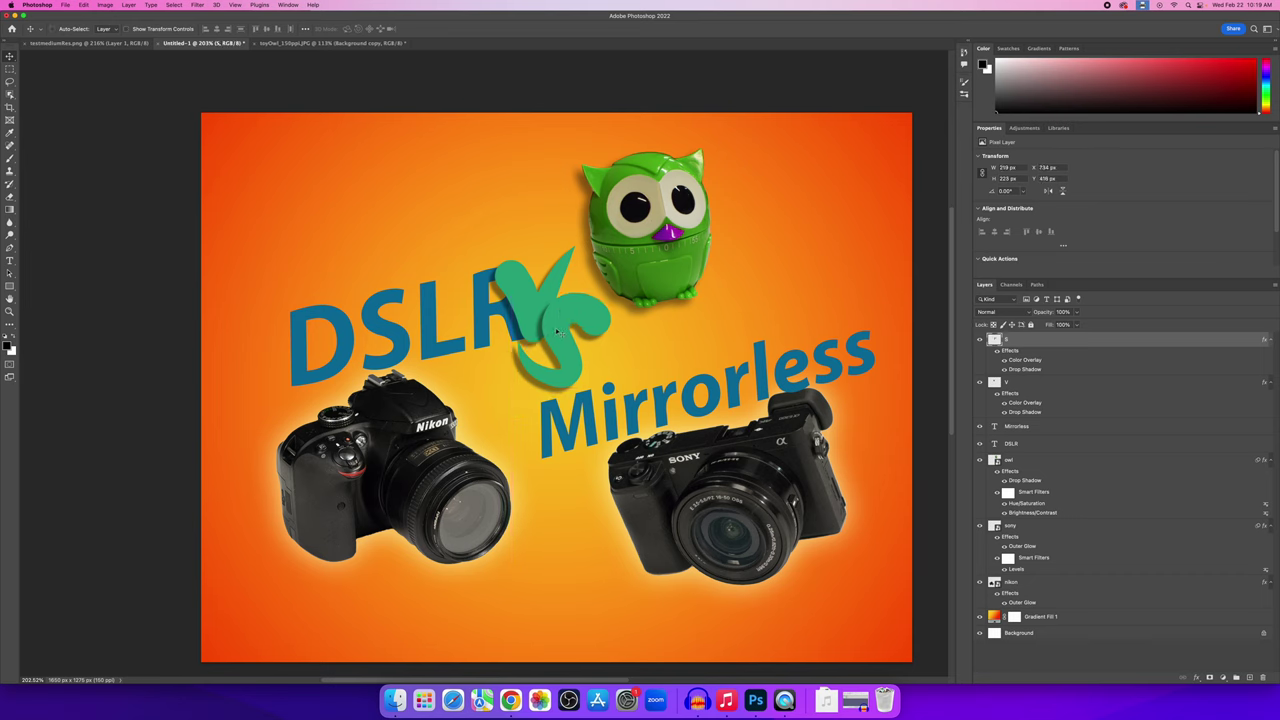
key(super+t)
drag(612, 300, 583, 311)
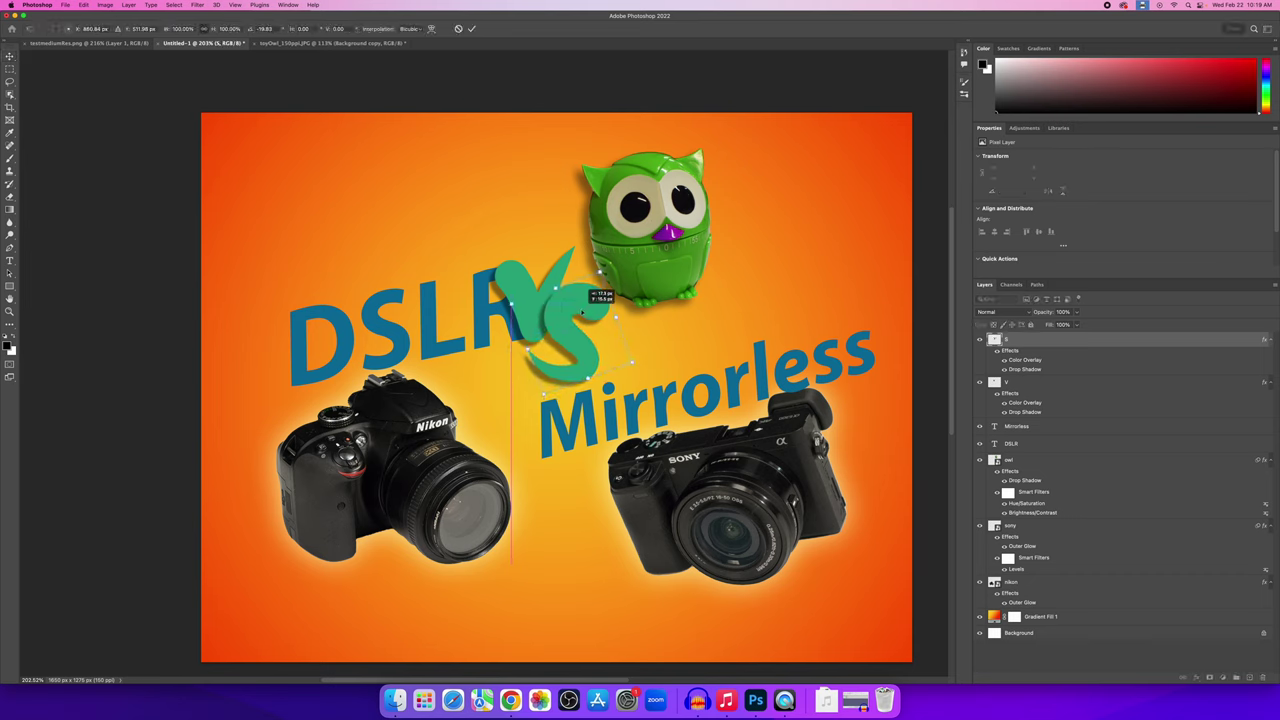
key(Return)
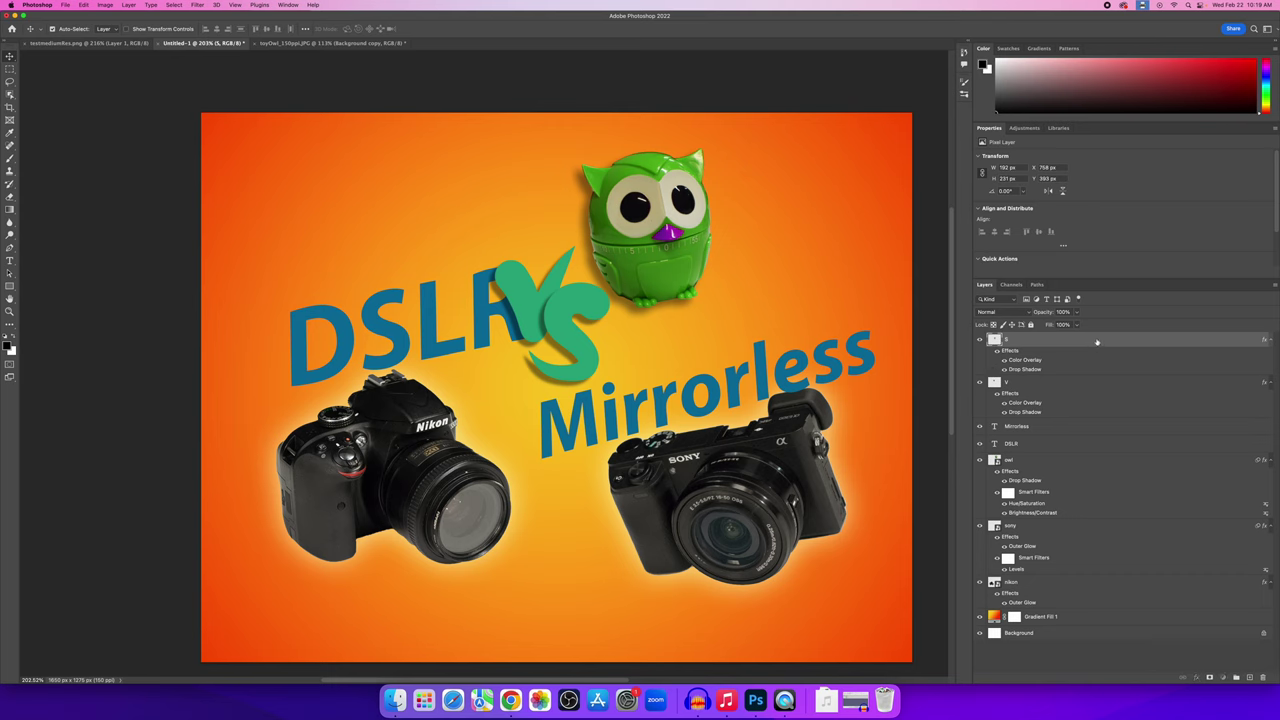
Try the S layer below V, restore it above, and compare with the reference.
drag(1097, 342, 1103, 409)
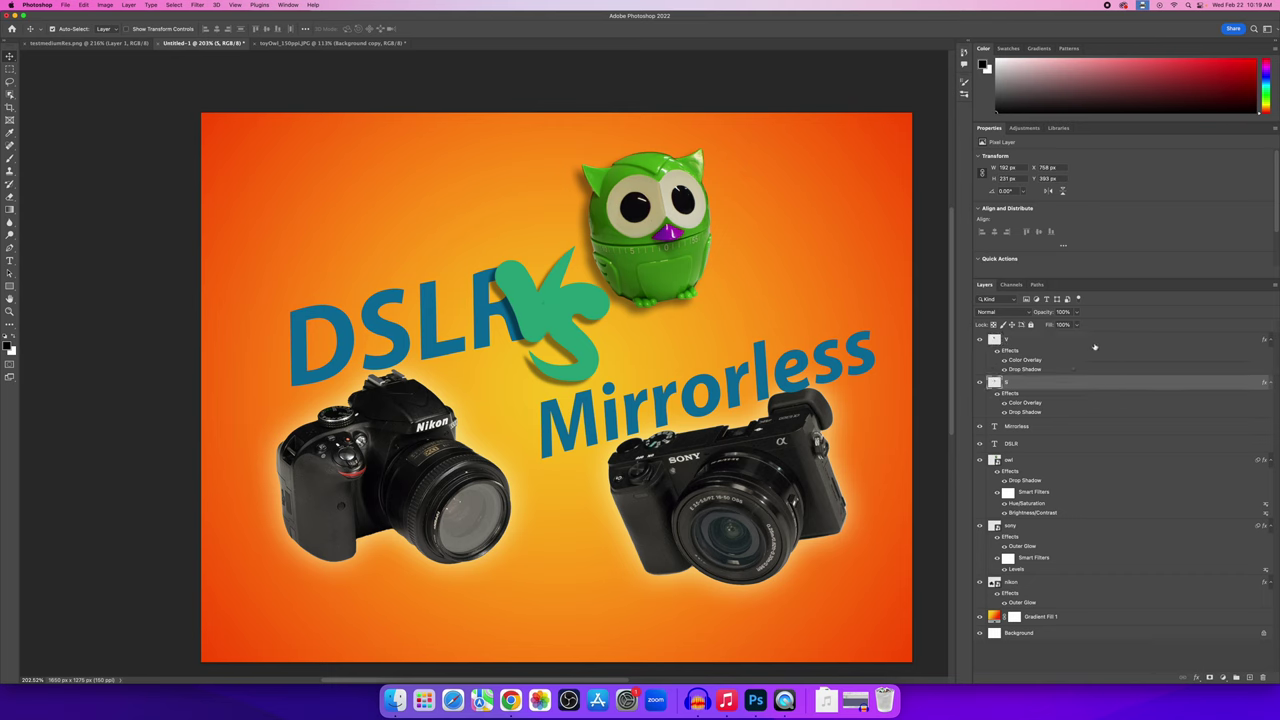
drag(1062, 344, 1075, 409)
click(95, 44)
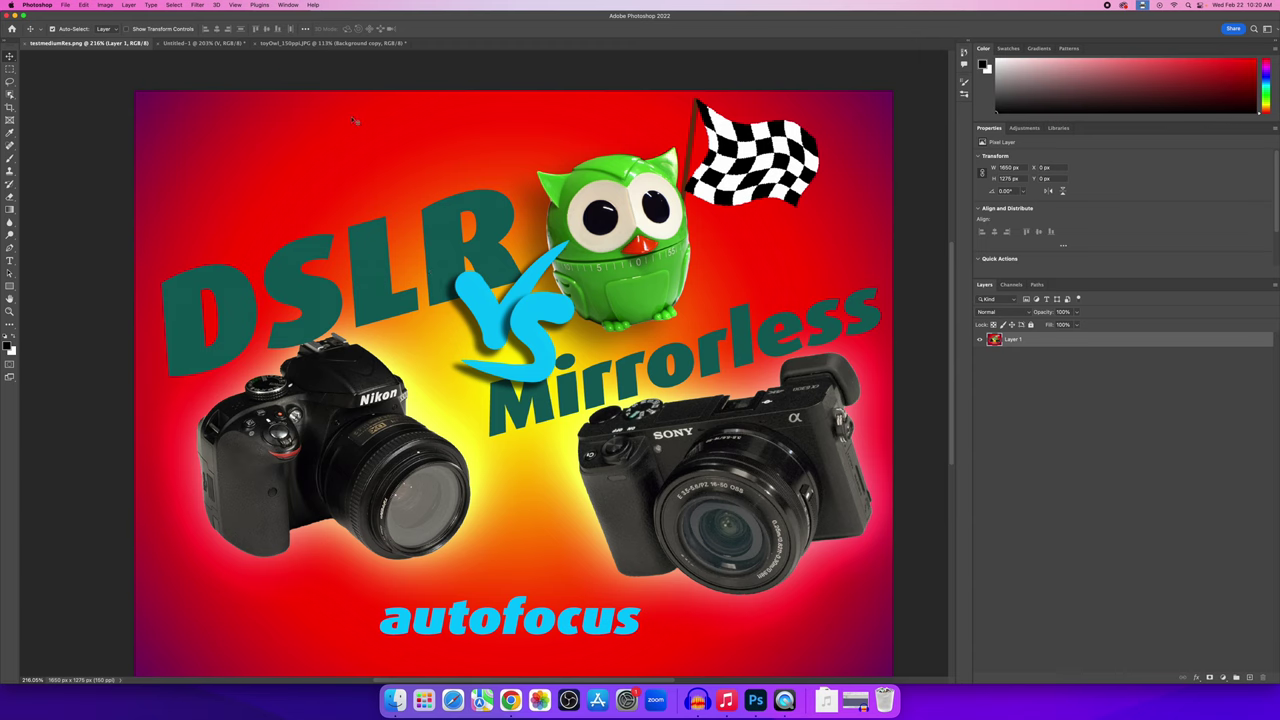
click(186, 45)
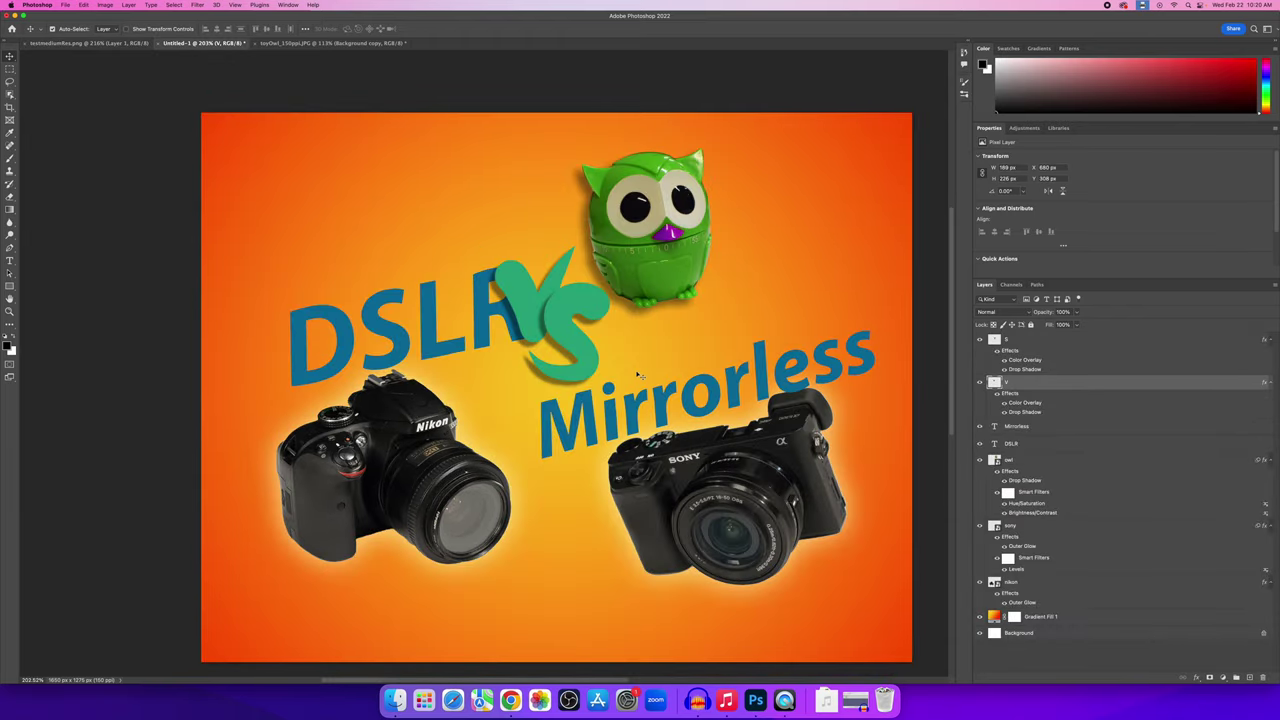
Nudge the Mirrorless text and Sony camera up, then close the owl photo without saving.
drag(667, 403, 660, 393)
drag(694, 450, 682, 445)
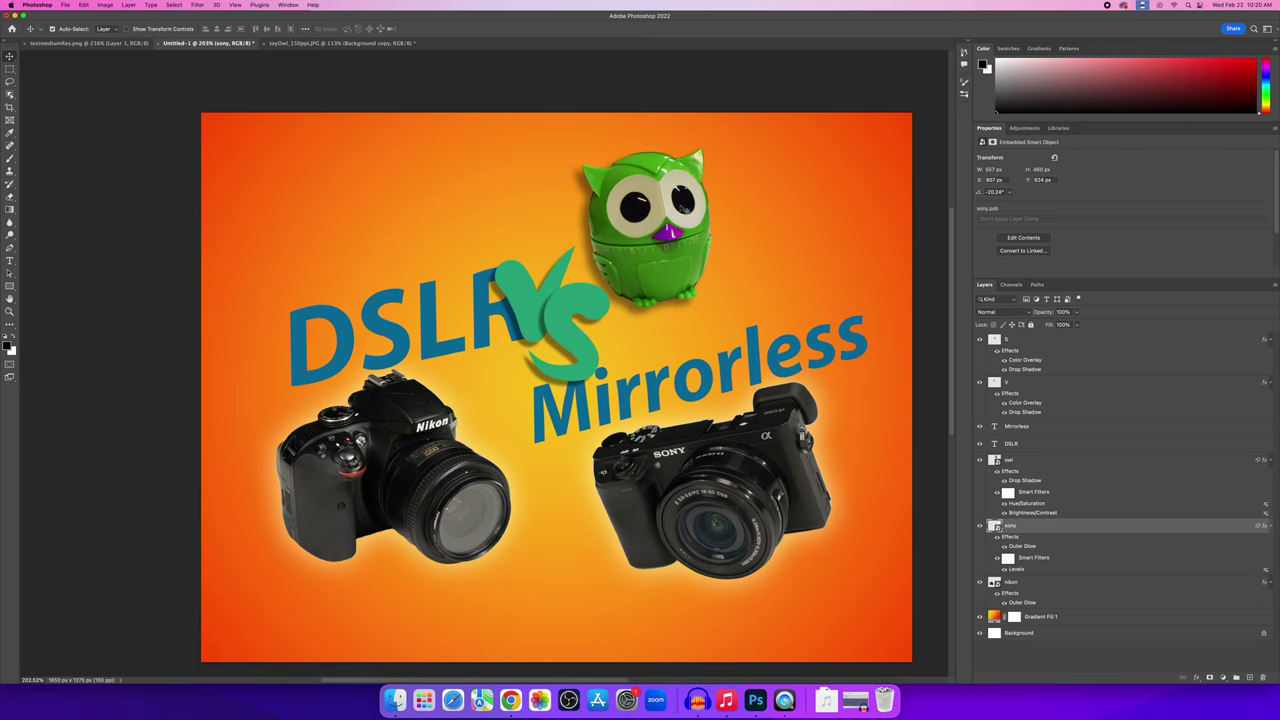
click(318, 46)
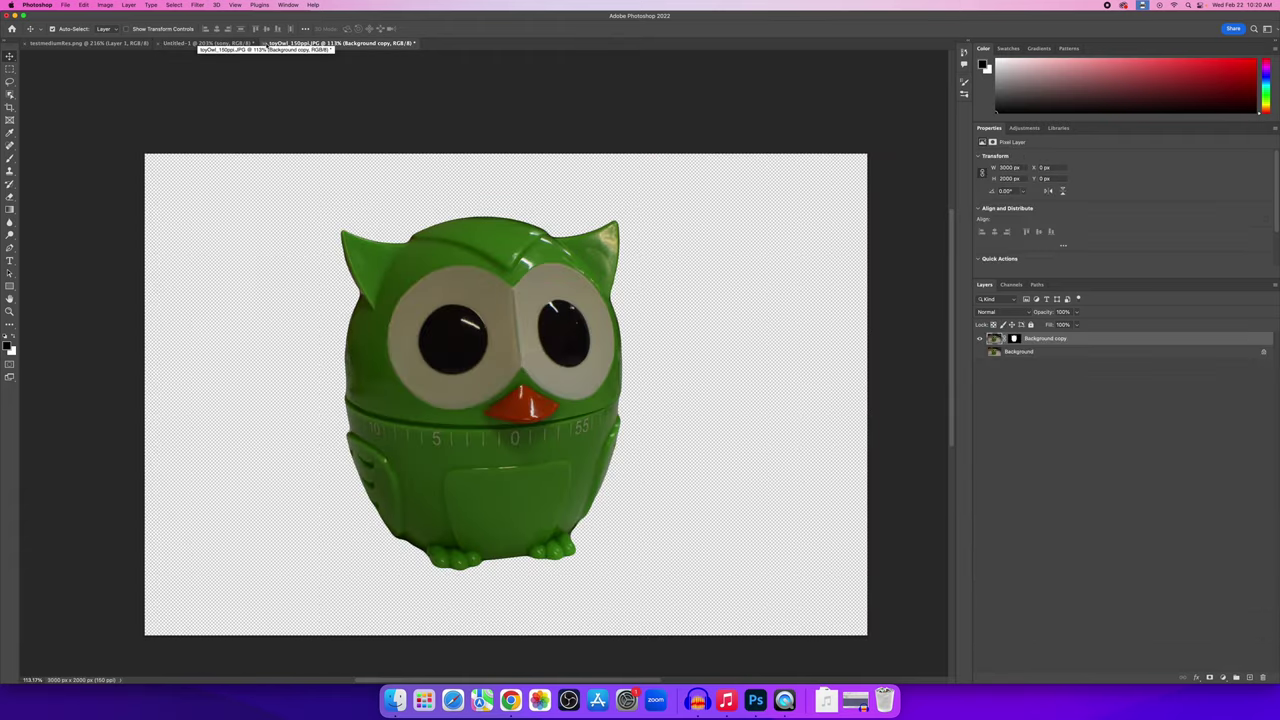
click(265, 43)
click(649, 246)
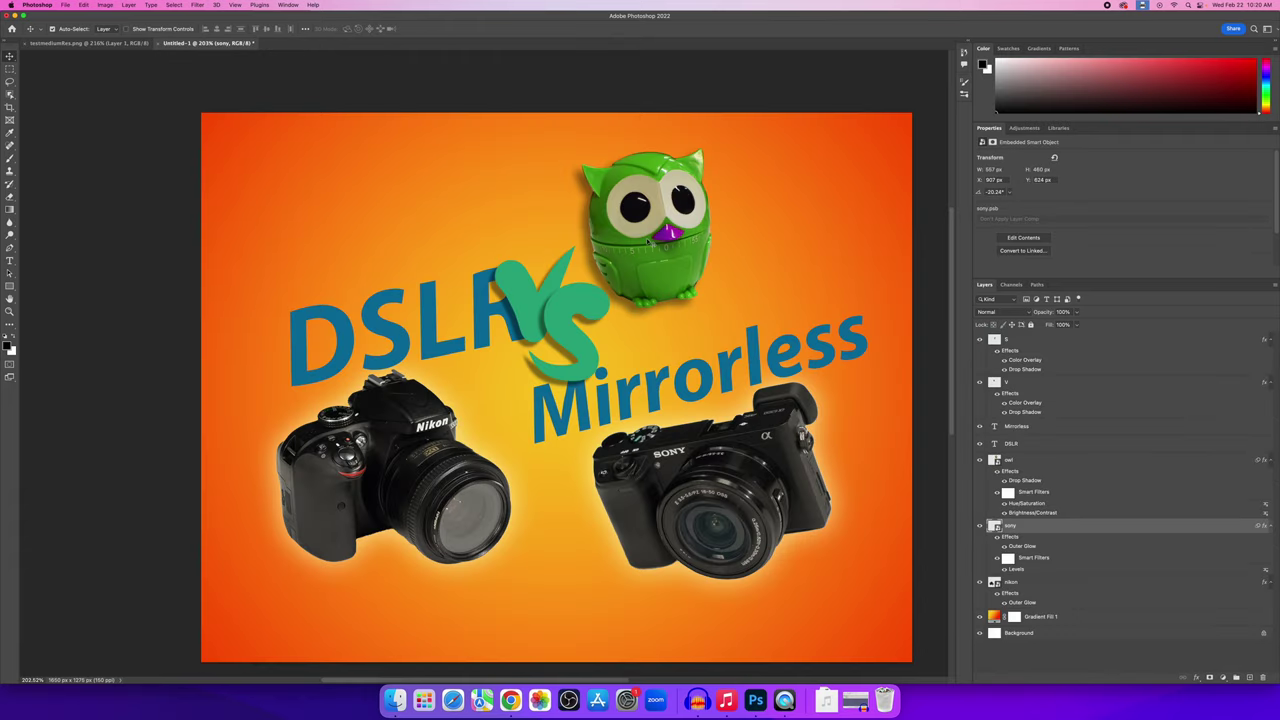
Start a new document sized 150 × 150 px at 150 ppi.
click(65, 5)
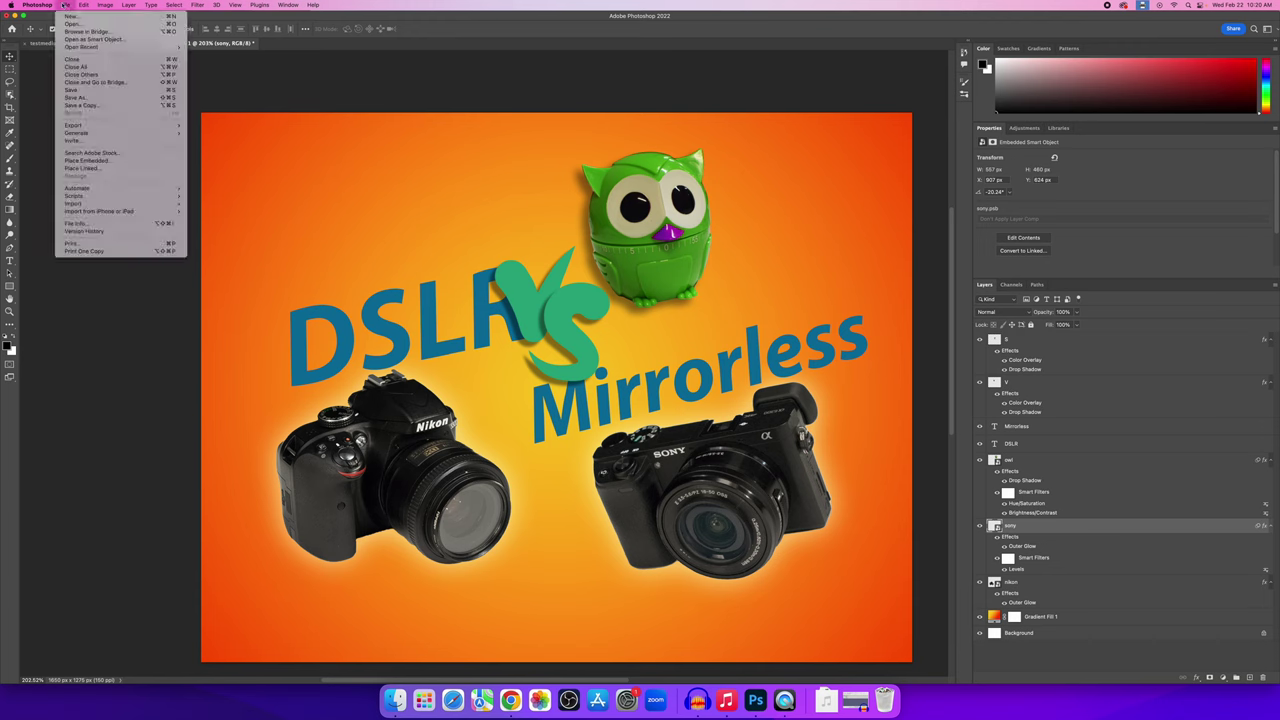
click(78, 15)
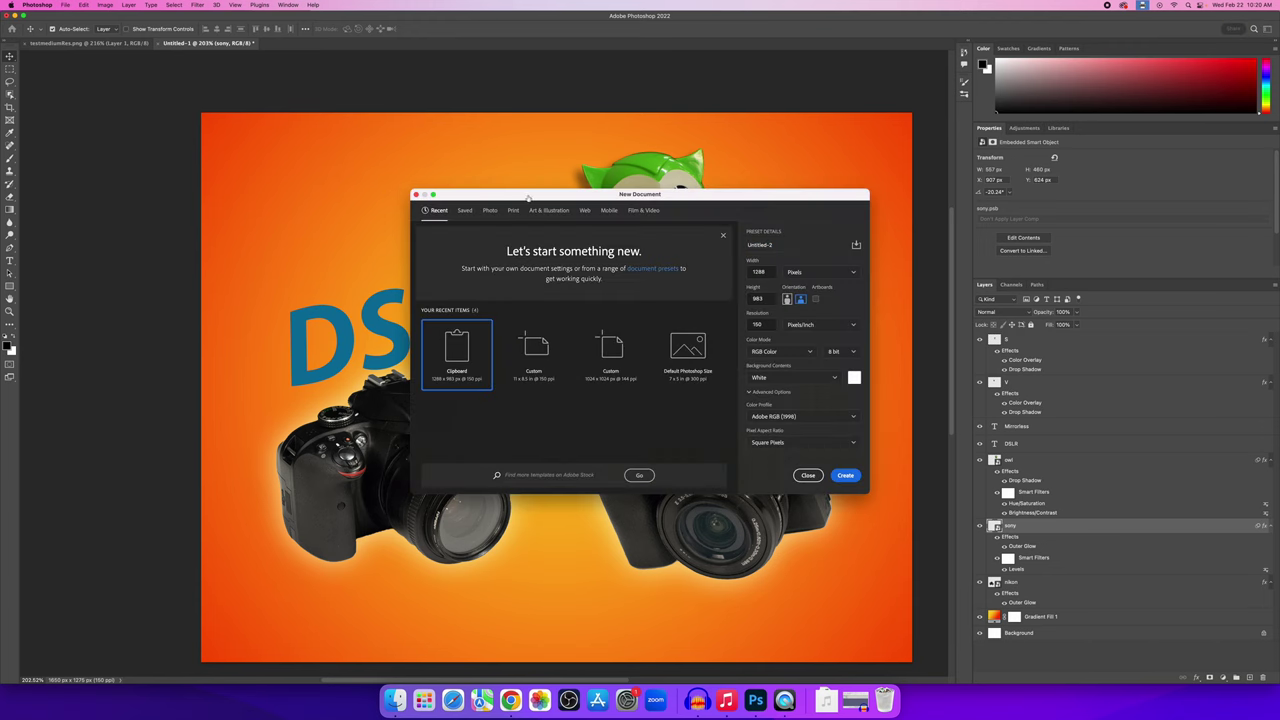
drag(533, 195, 506, 193)
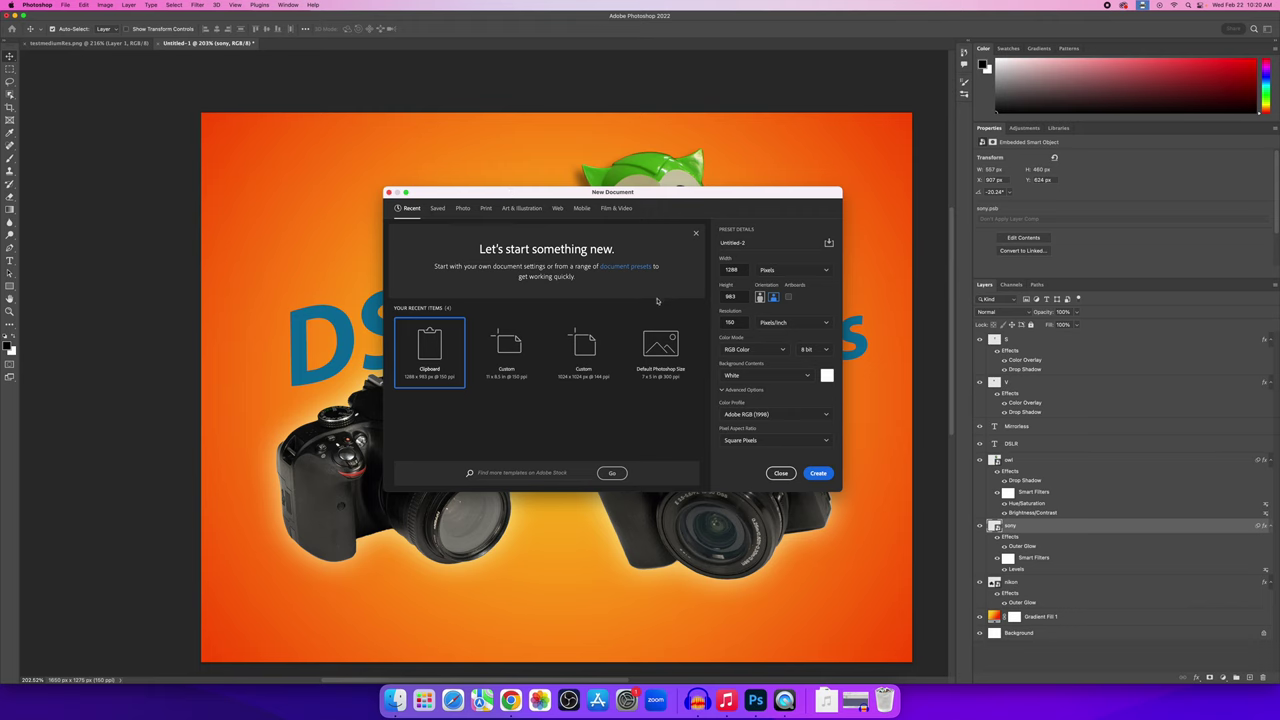
double_click(737, 270)
text(150)
key(Tab)
text(150)
key(shift+Tab)
double_click(735, 323)
Create the 150 × 150 px Untitled-2 document and zoom in on its blank canvas.
click(820, 473)
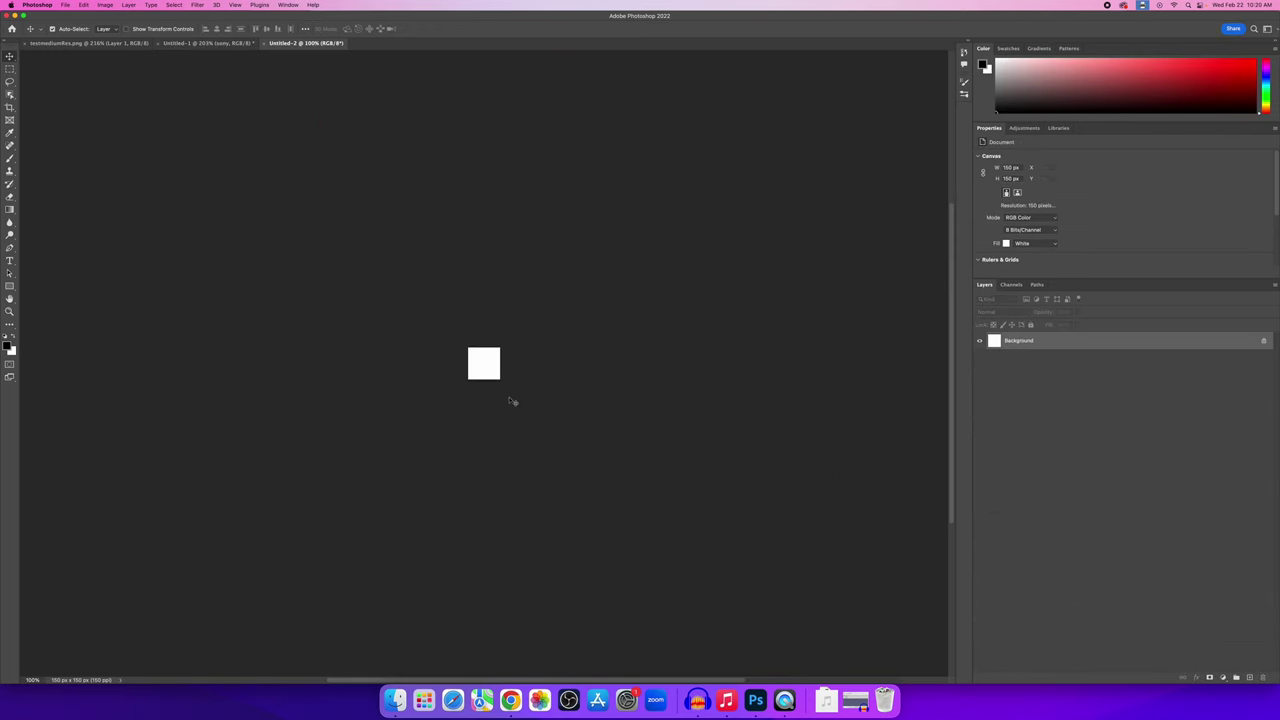
scroll(466, 401, up, 3)
scroll(448, 400, up, 4)
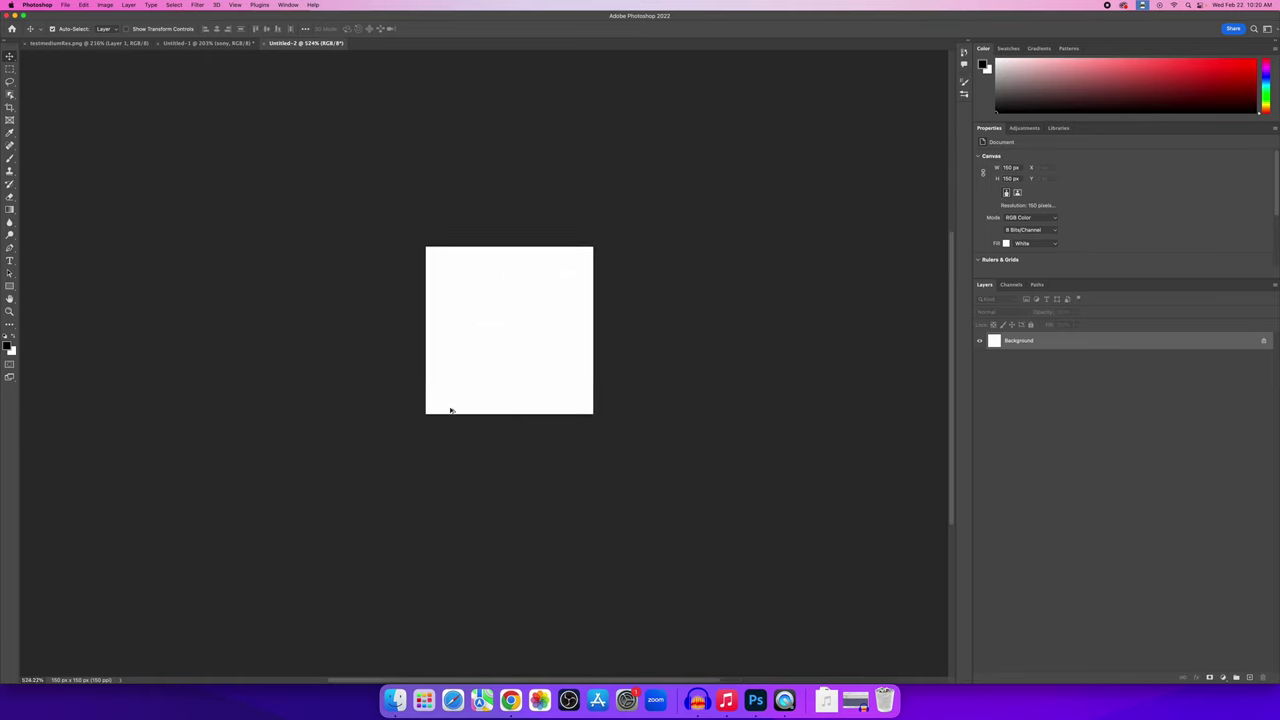
scroll(451, 407, down, 3)
scroll(453, 404, up, 2)
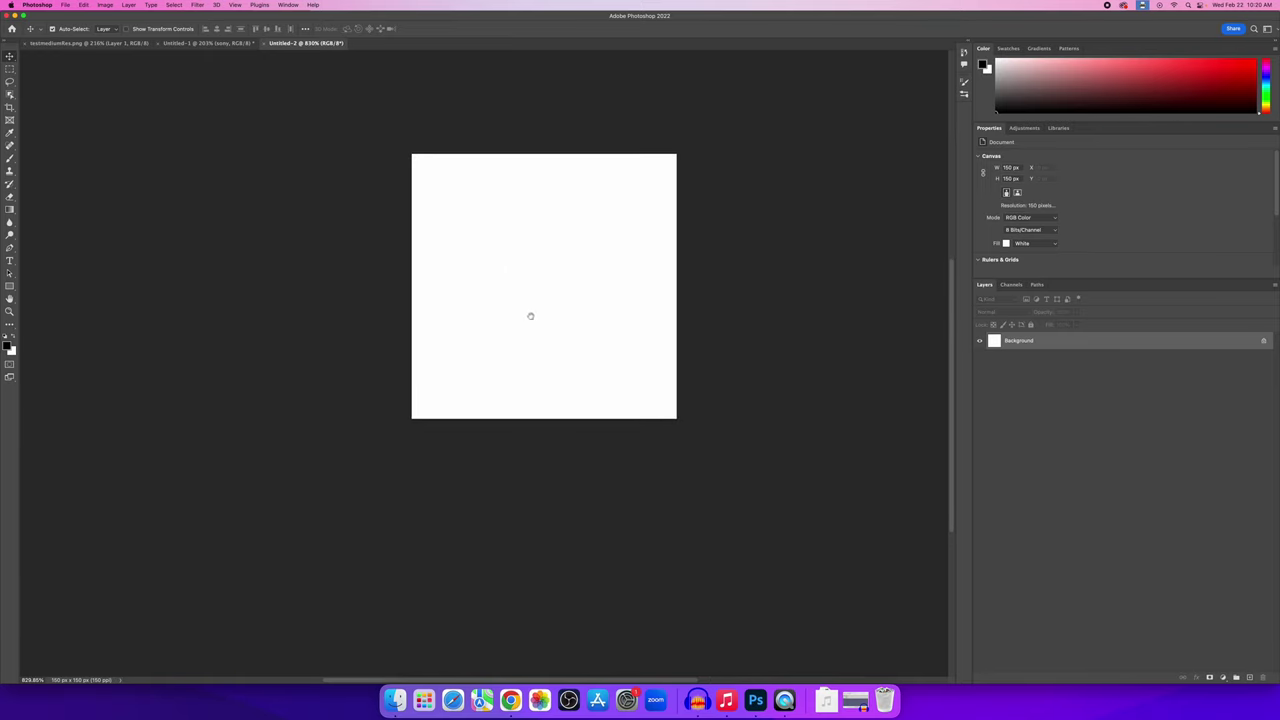
drag(531, 314, 497, 397)
scroll(497, 400, up, 2)
scroll(496, 402, up, 1)
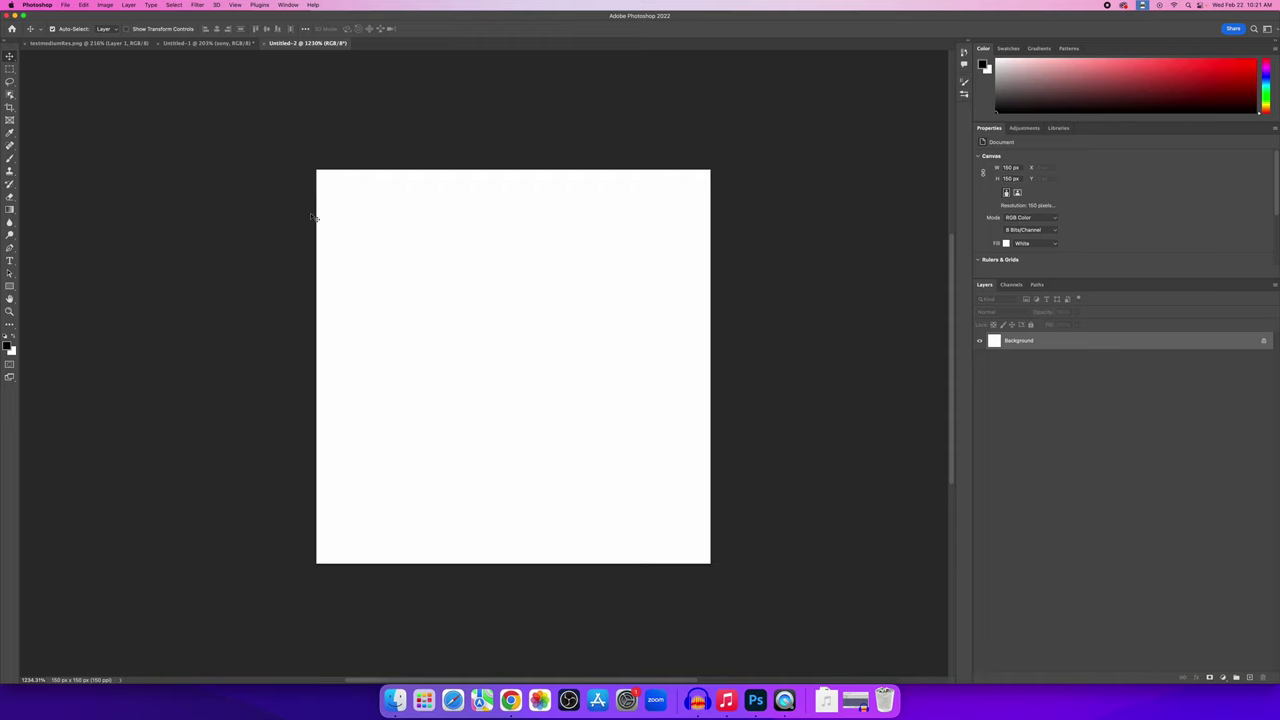
Show the rulers and place vertical and horizontal guides crossing at the canvas centre (75 px).
click(235, 5)
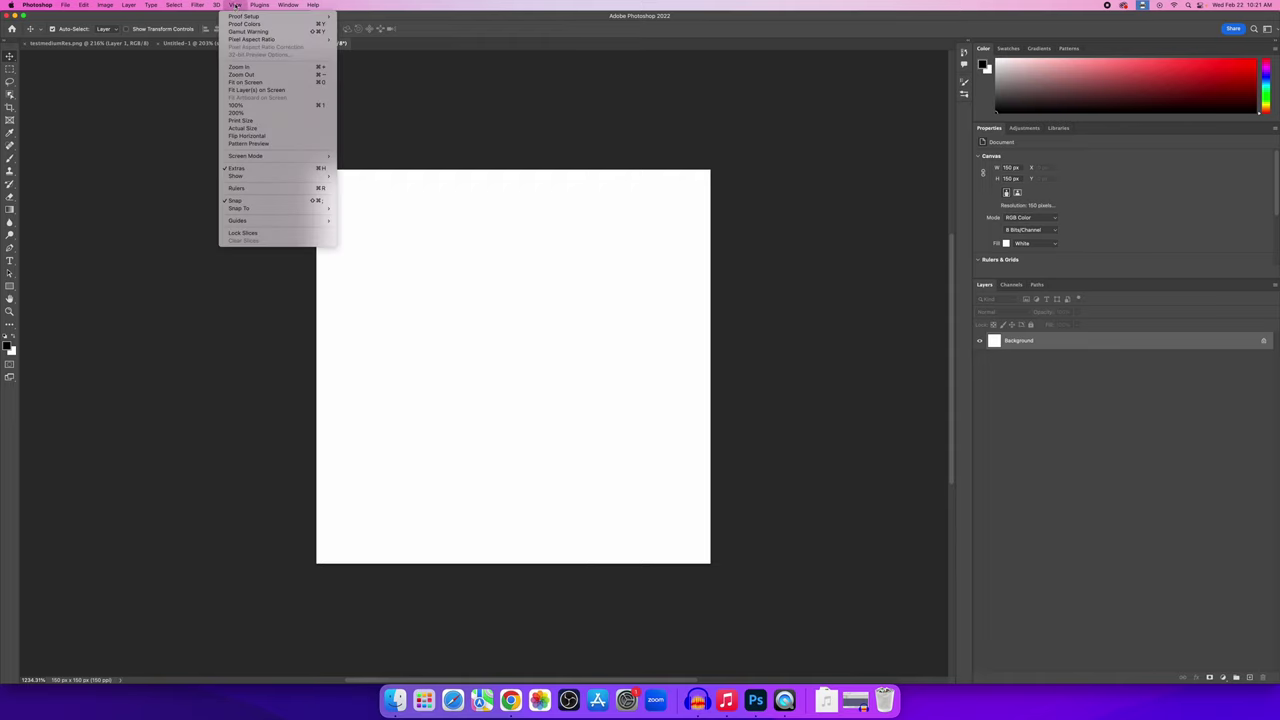
click(273, 190)
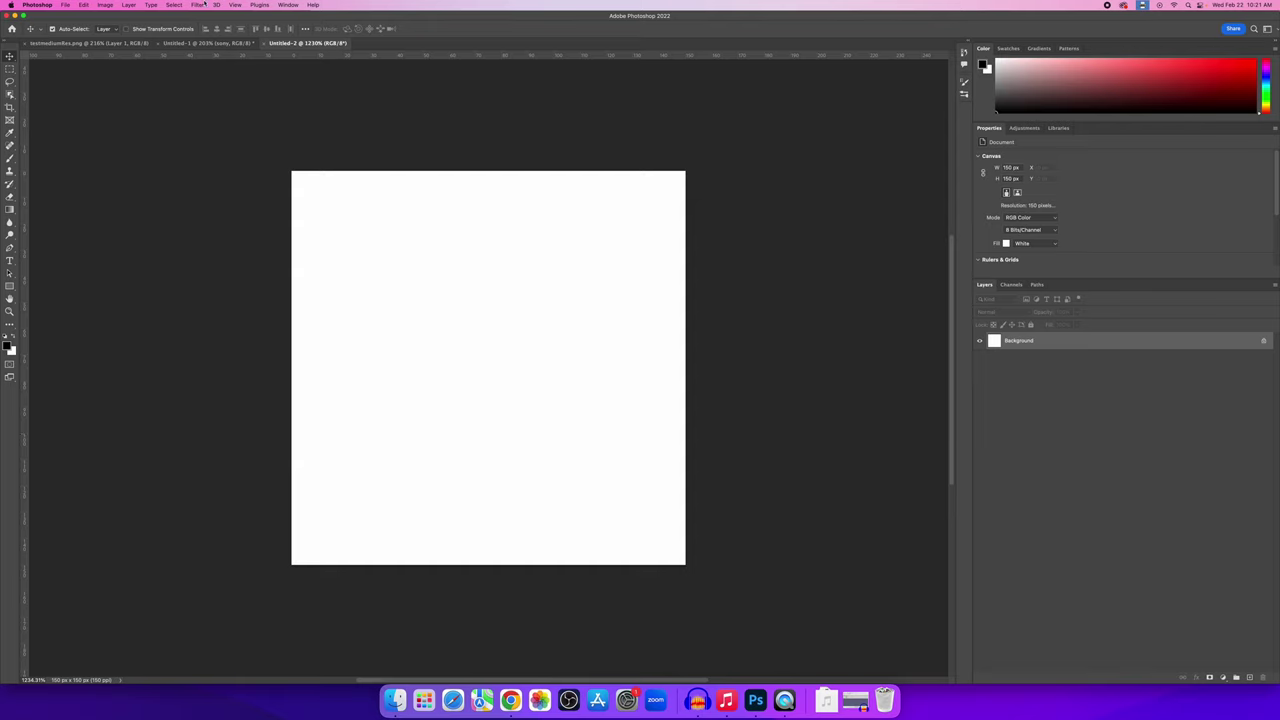
click(236, 5)
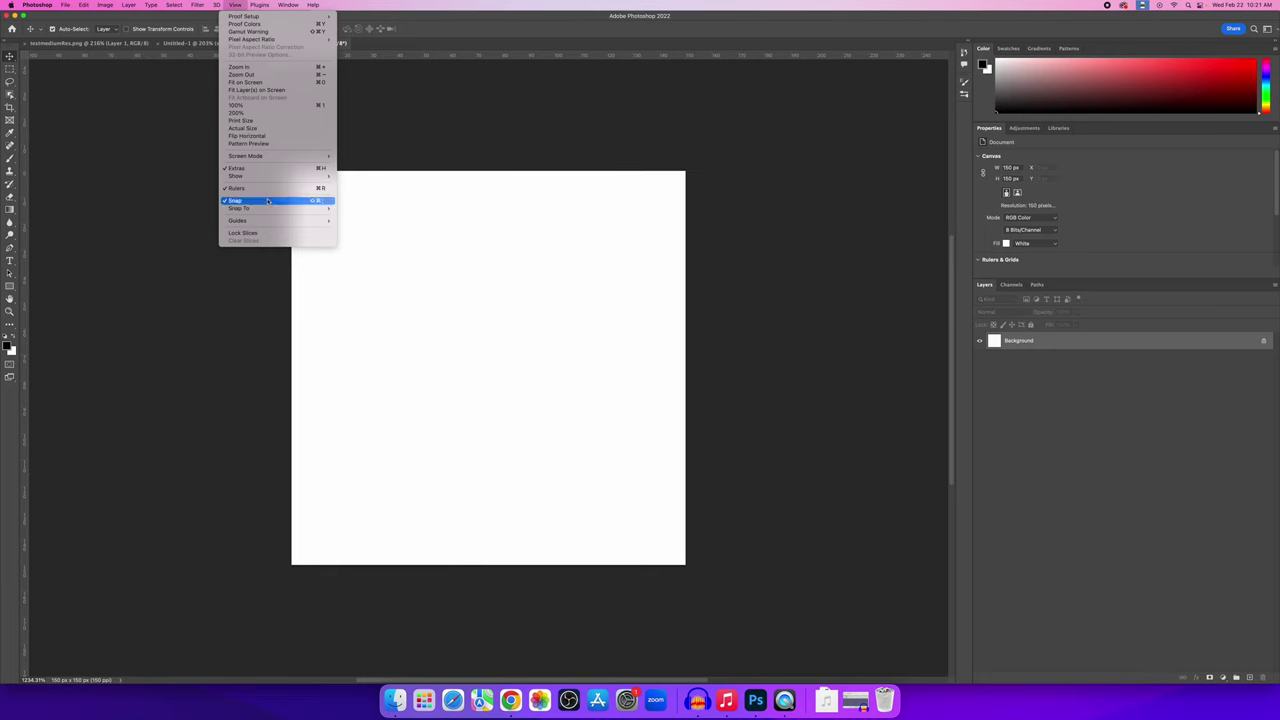
mouse_move(265, 210)
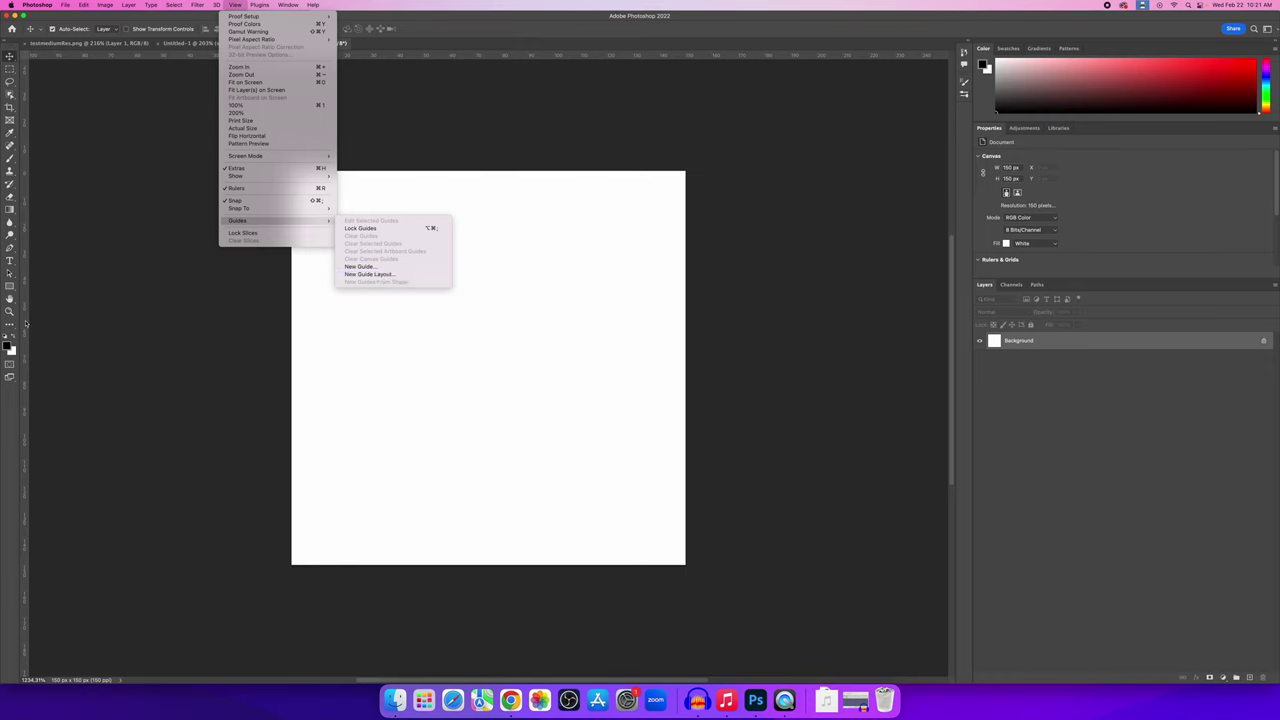
click(8, 412)
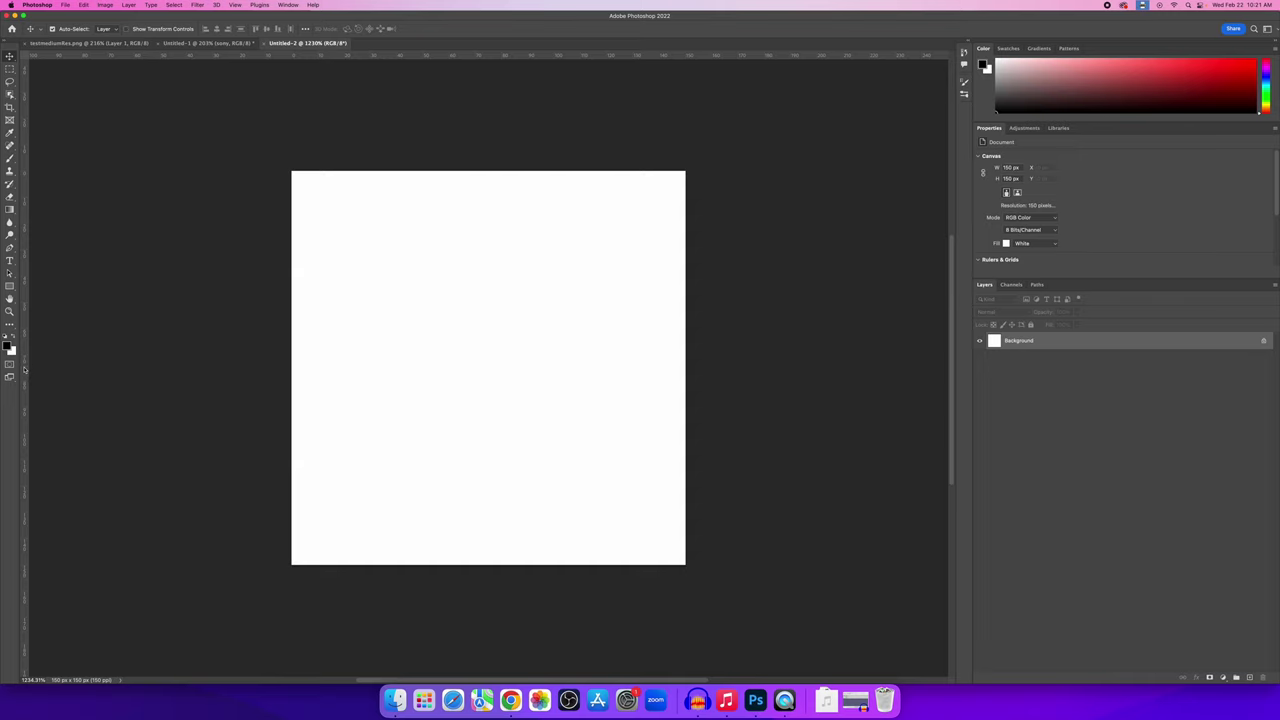
drag(25, 368, 487, 318)
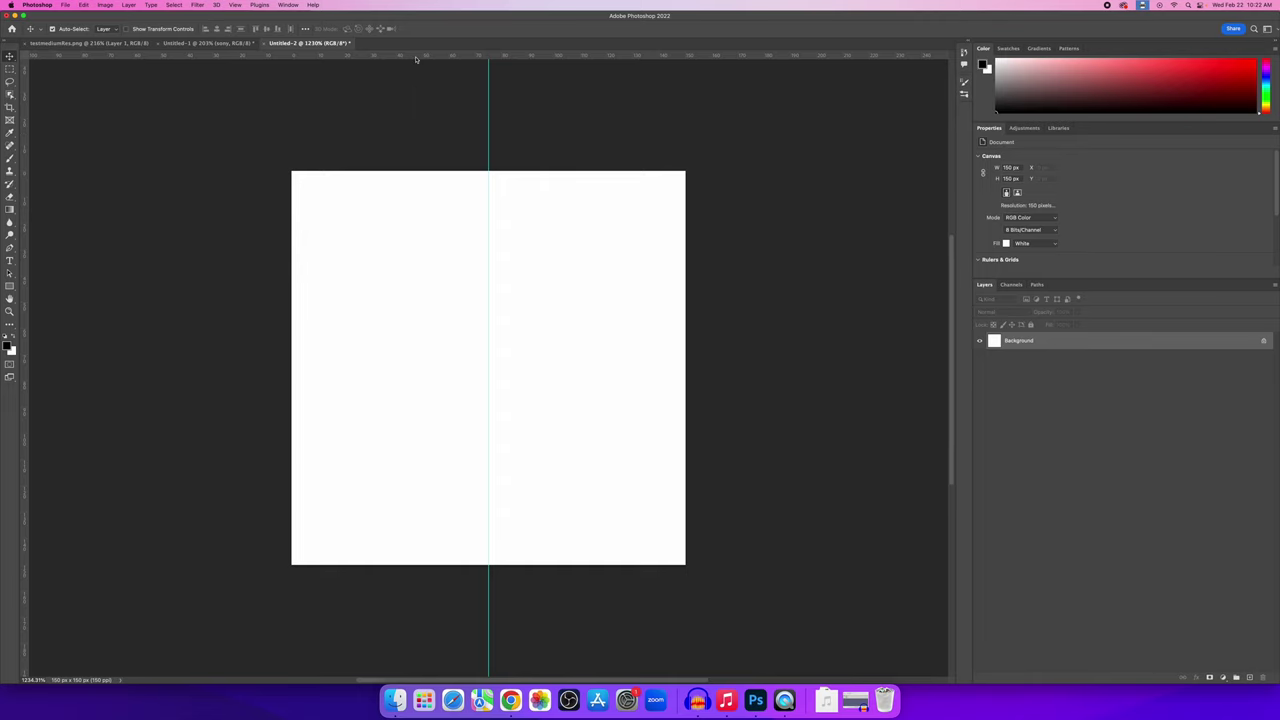
drag(416, 59, 420, 369)
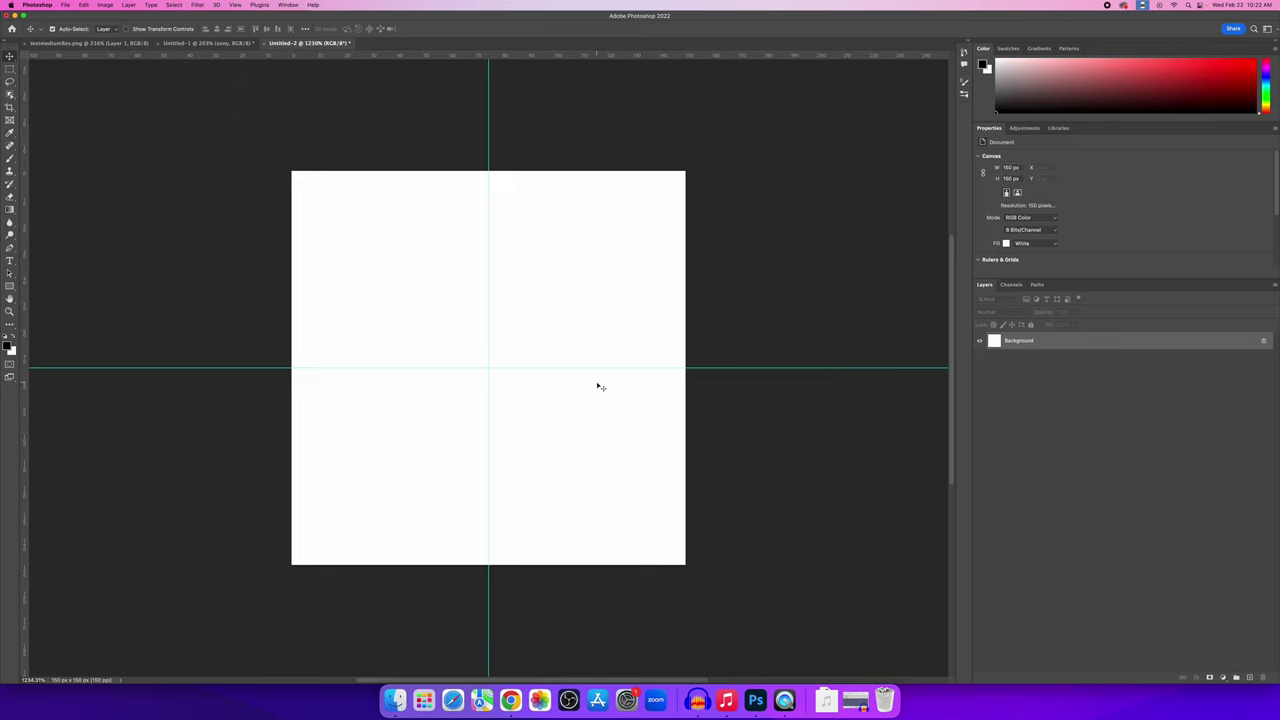
Marquee-select the top-left quadrant, fill it with Black, and deselect.
click(11, 69)
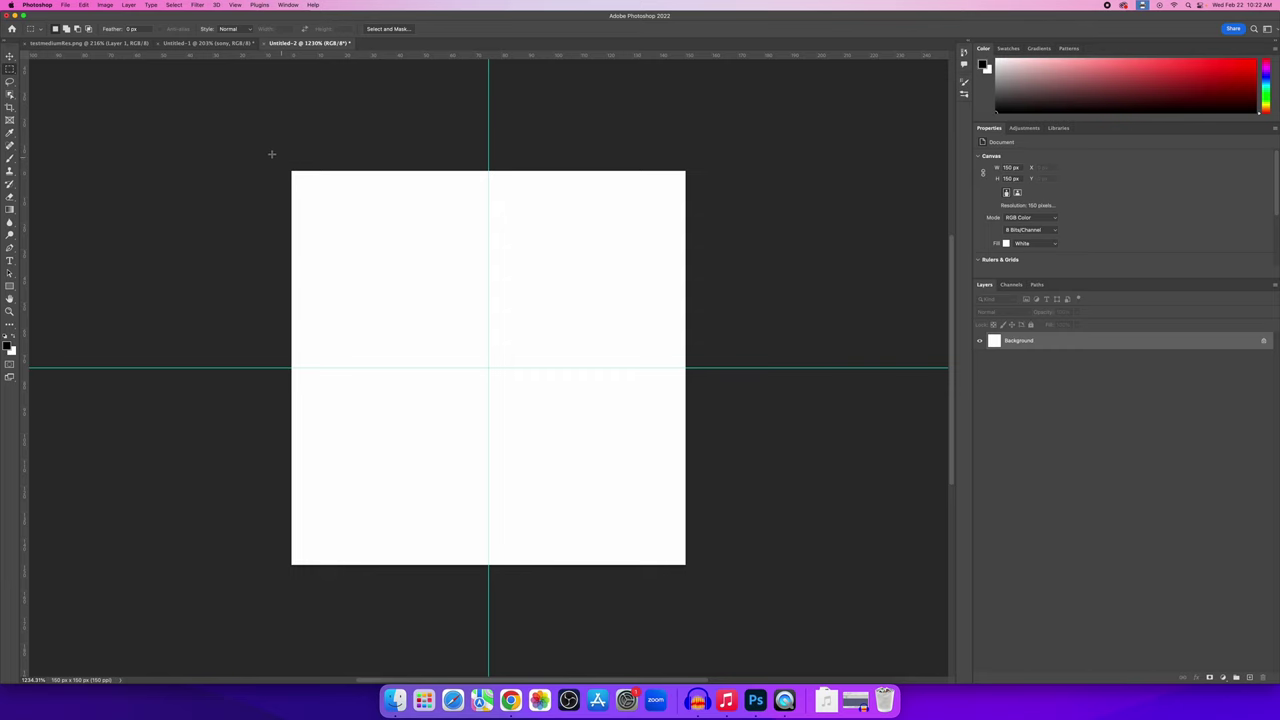
drag(292, 172, 488, 367)
click(84, 5)
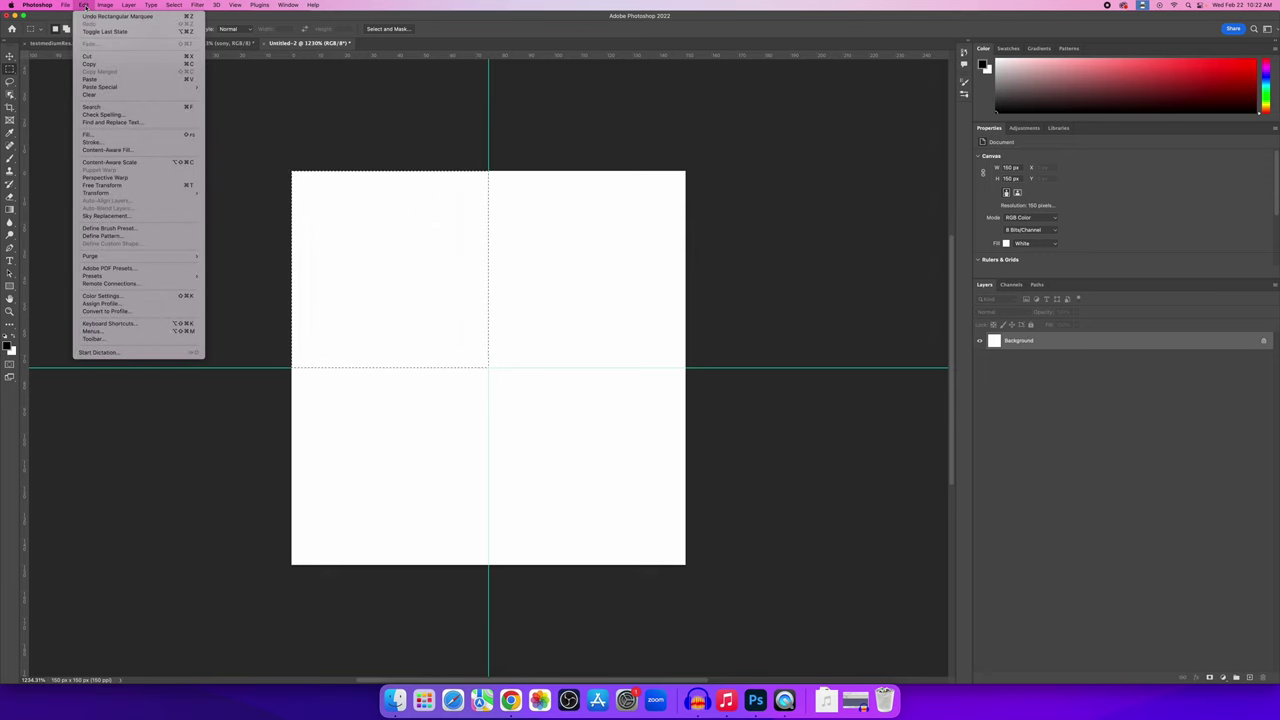
click(134, 137)
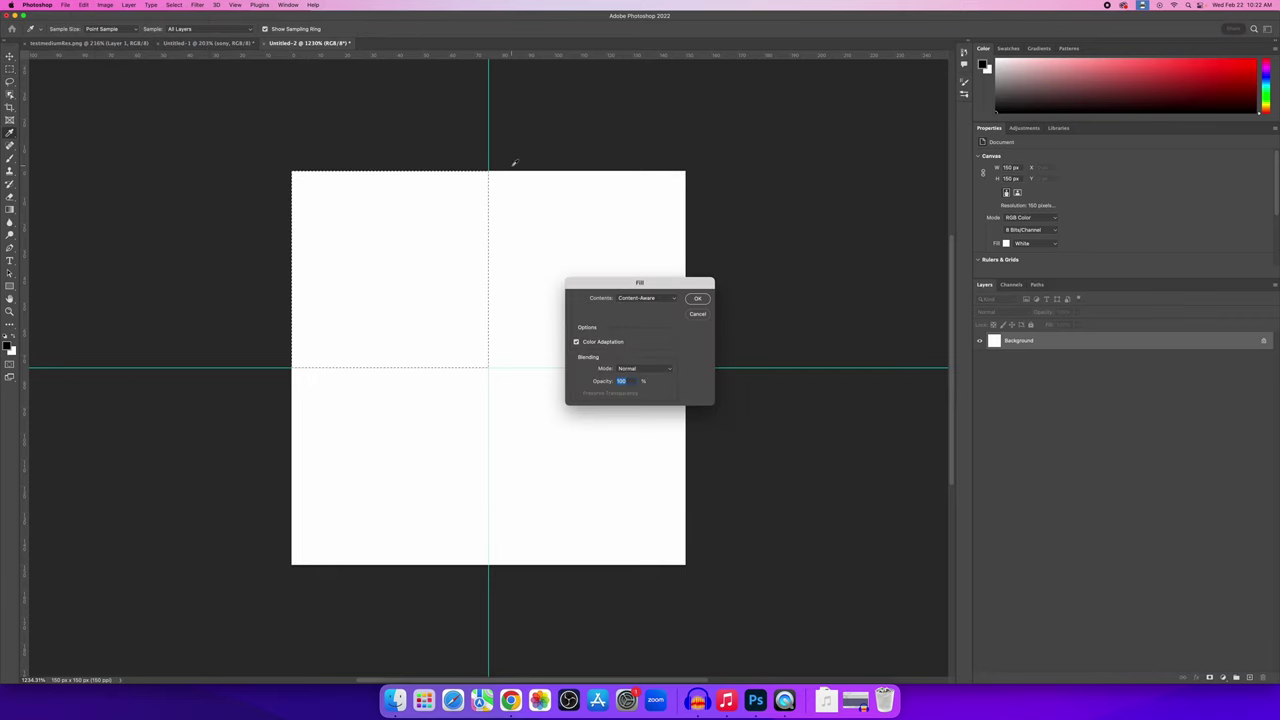
click(644, 300)
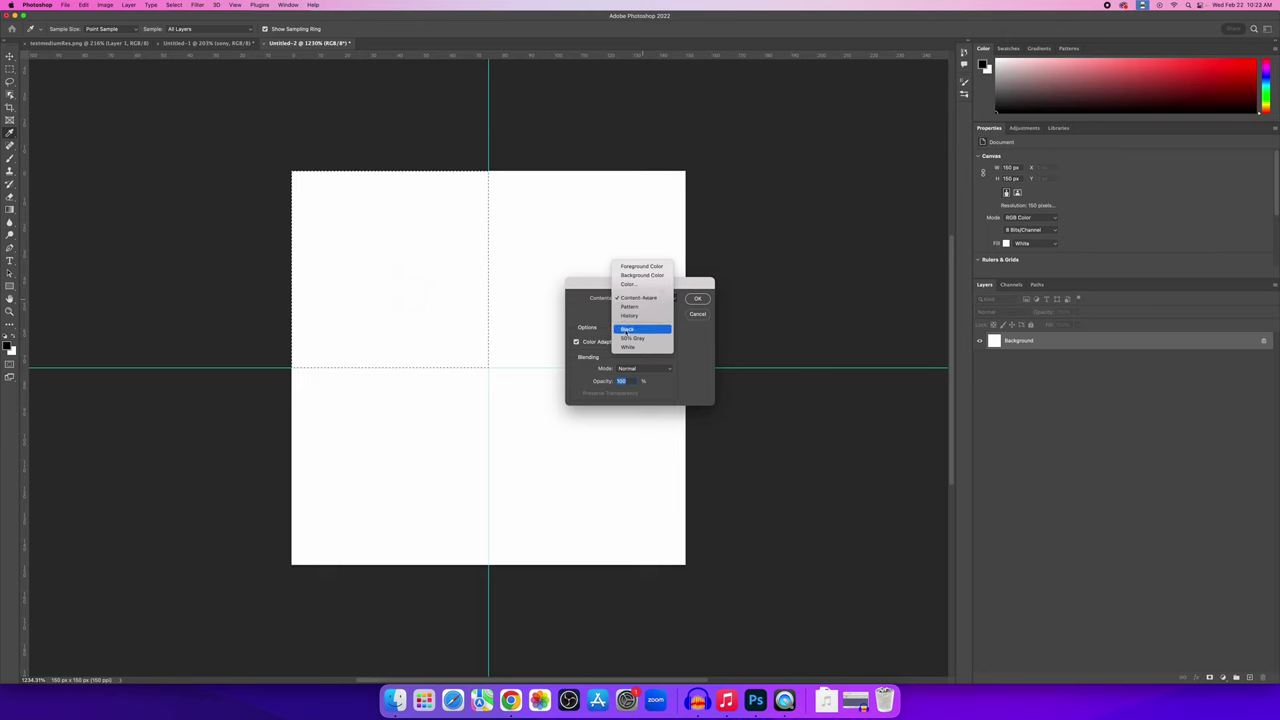
click(627, 330)
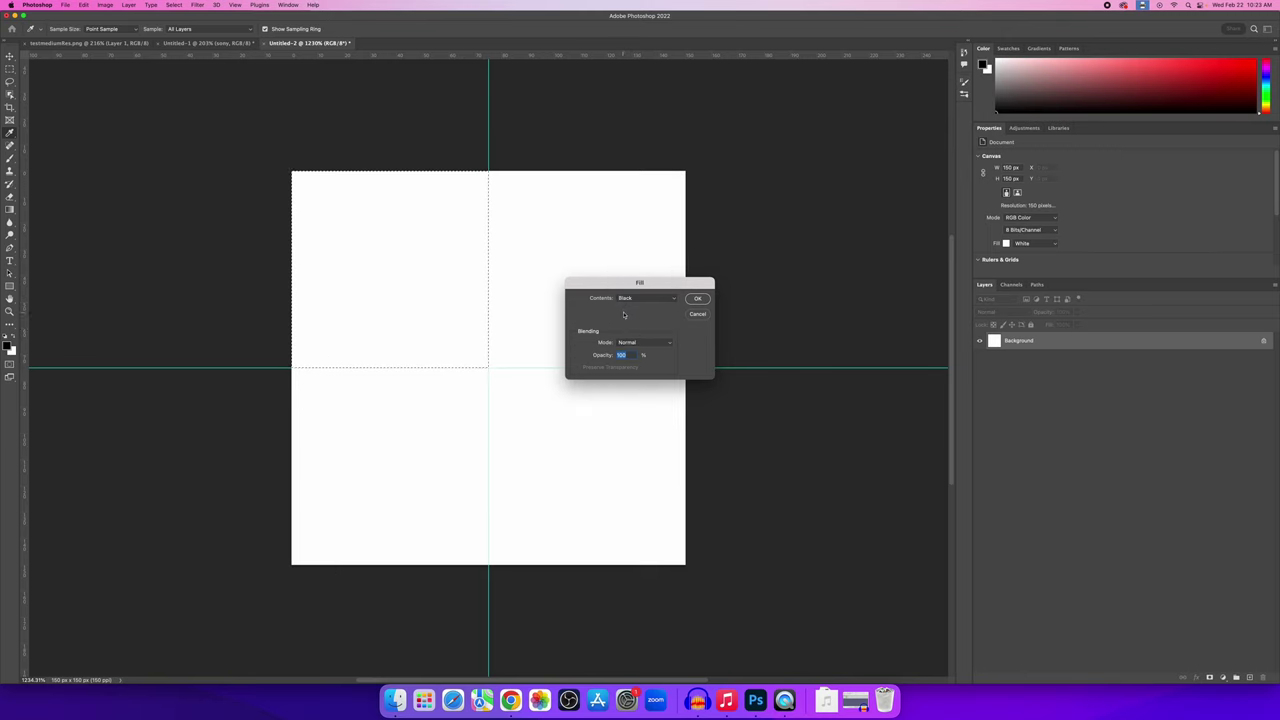
click(697, 298)
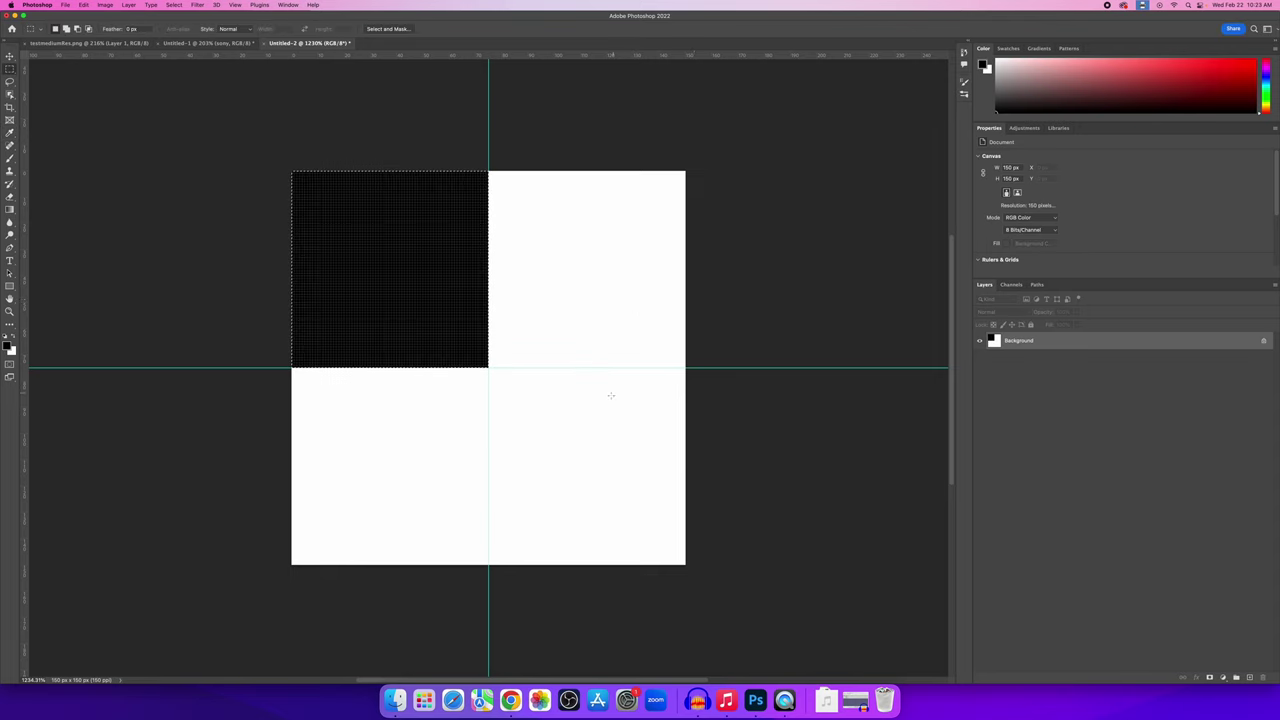
click(575, 415)
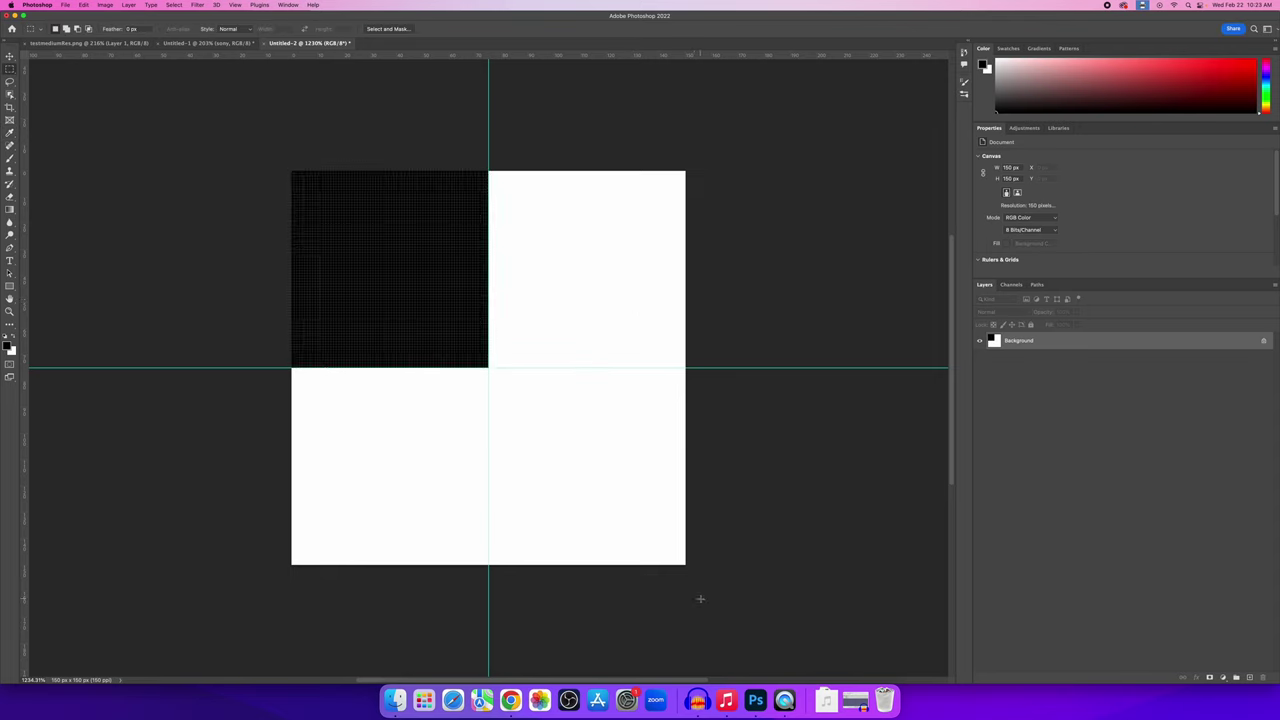
Select the bottom-right quarter and fill it black, then undo that fill.
drag(686, 566, 489, 368)
key(shift+BackSpace)
click(697, 314)
key(shift+BackSpace)
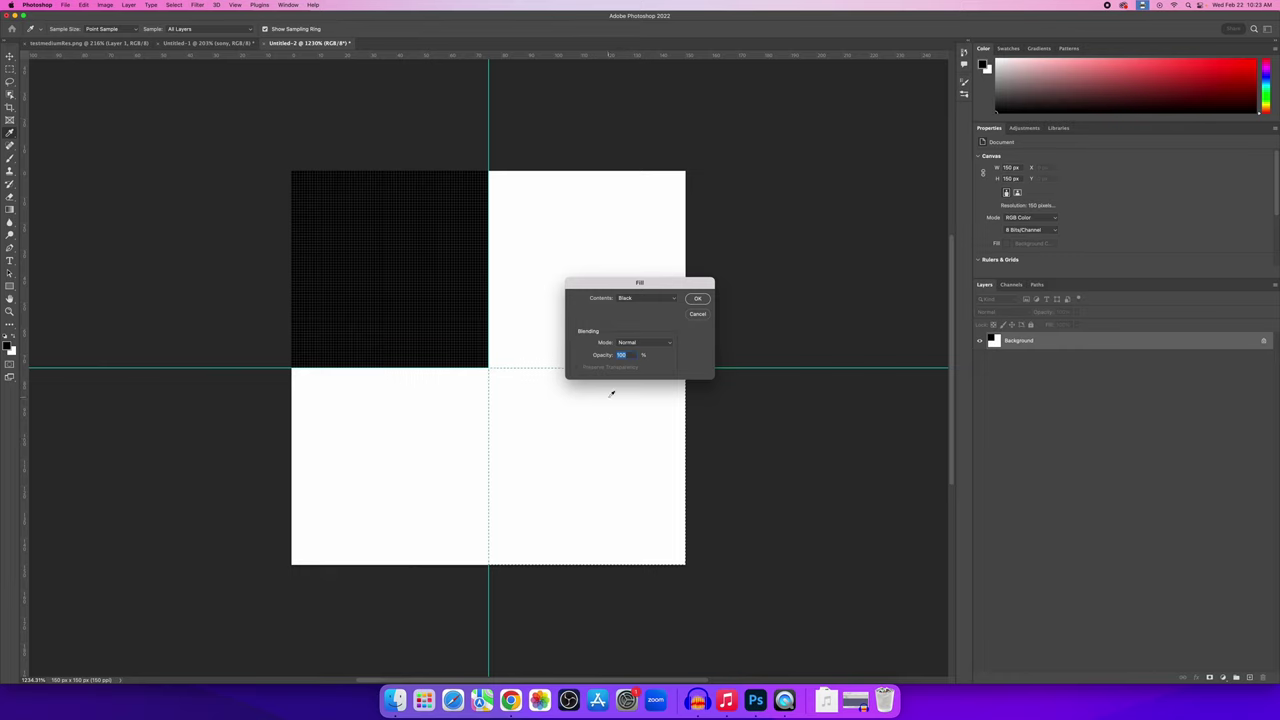
click(699, 298)
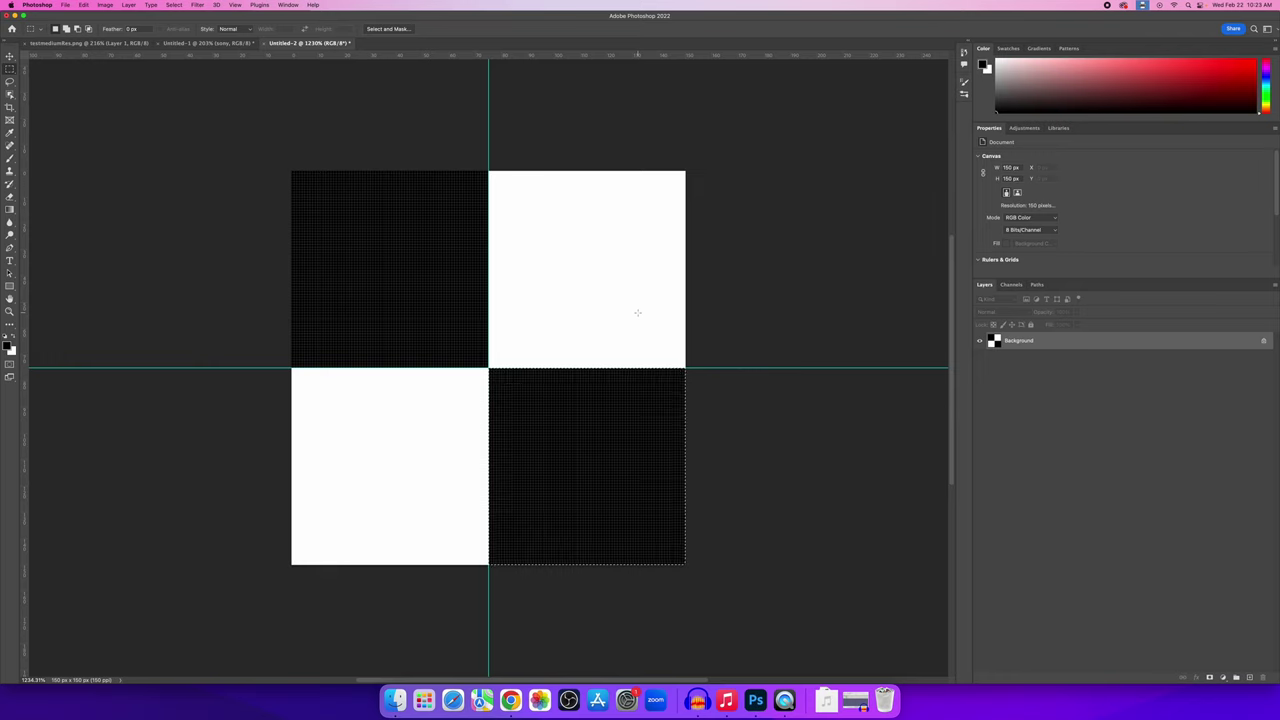
key(super+z)
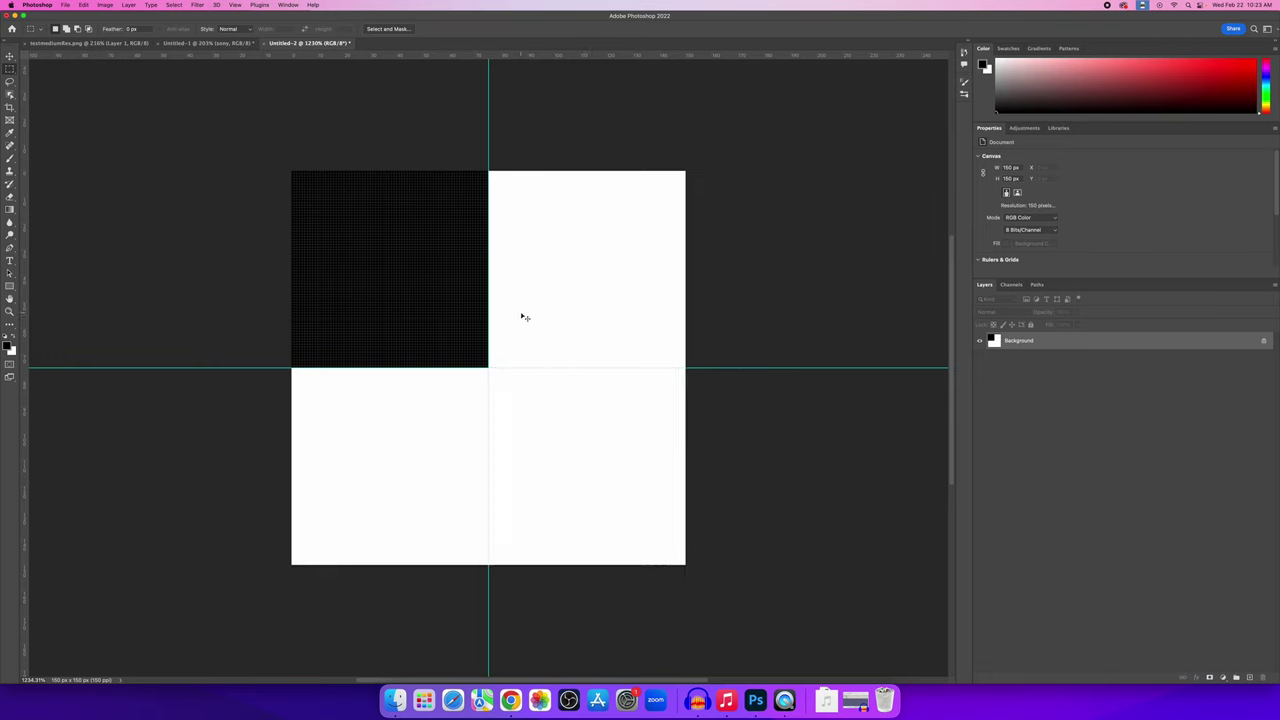
key(super+z)
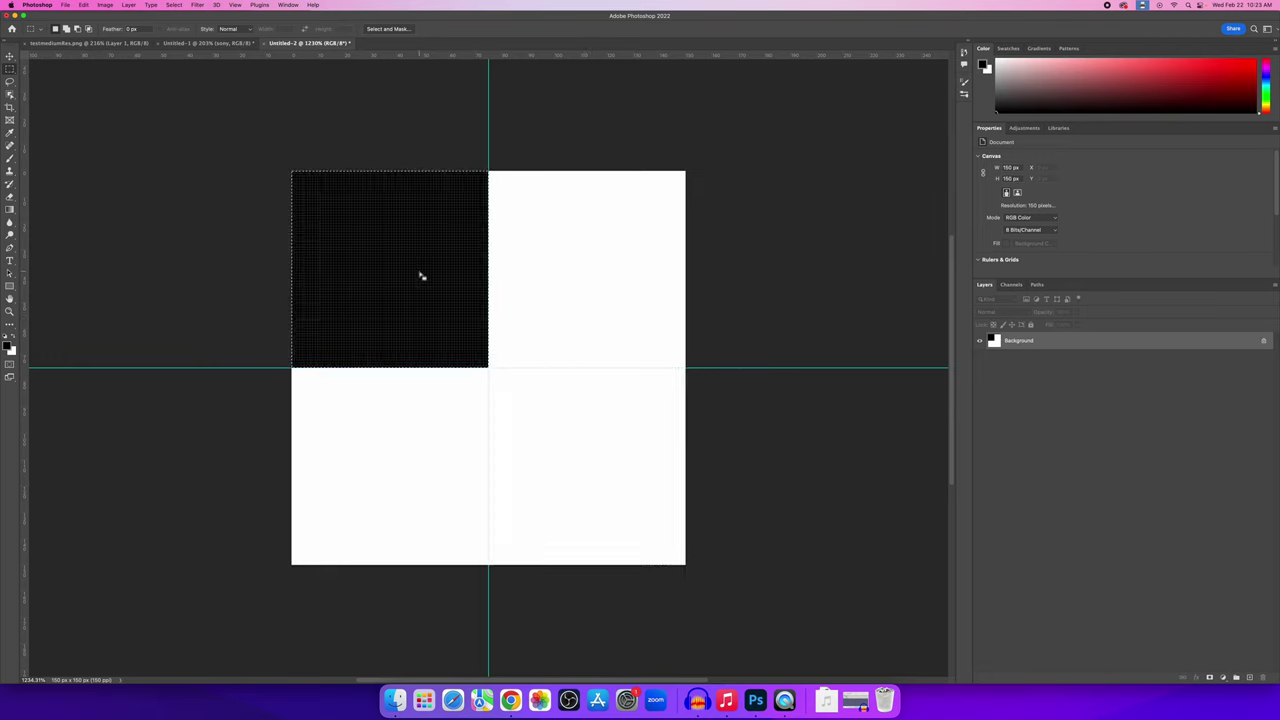
Reselect the lower-right quadrant, fill it with black, and deselect.
click(713, 588)
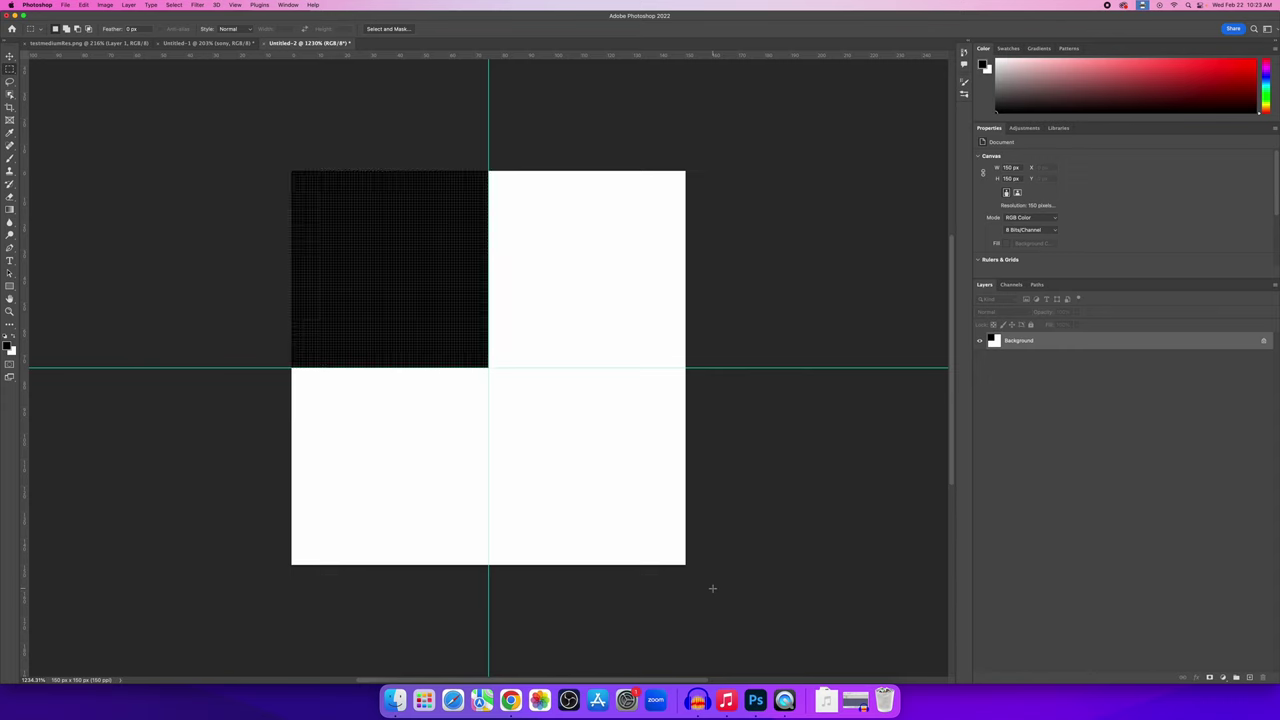
drag(713, 588, 487, 369)
key(shift+BackSpace)
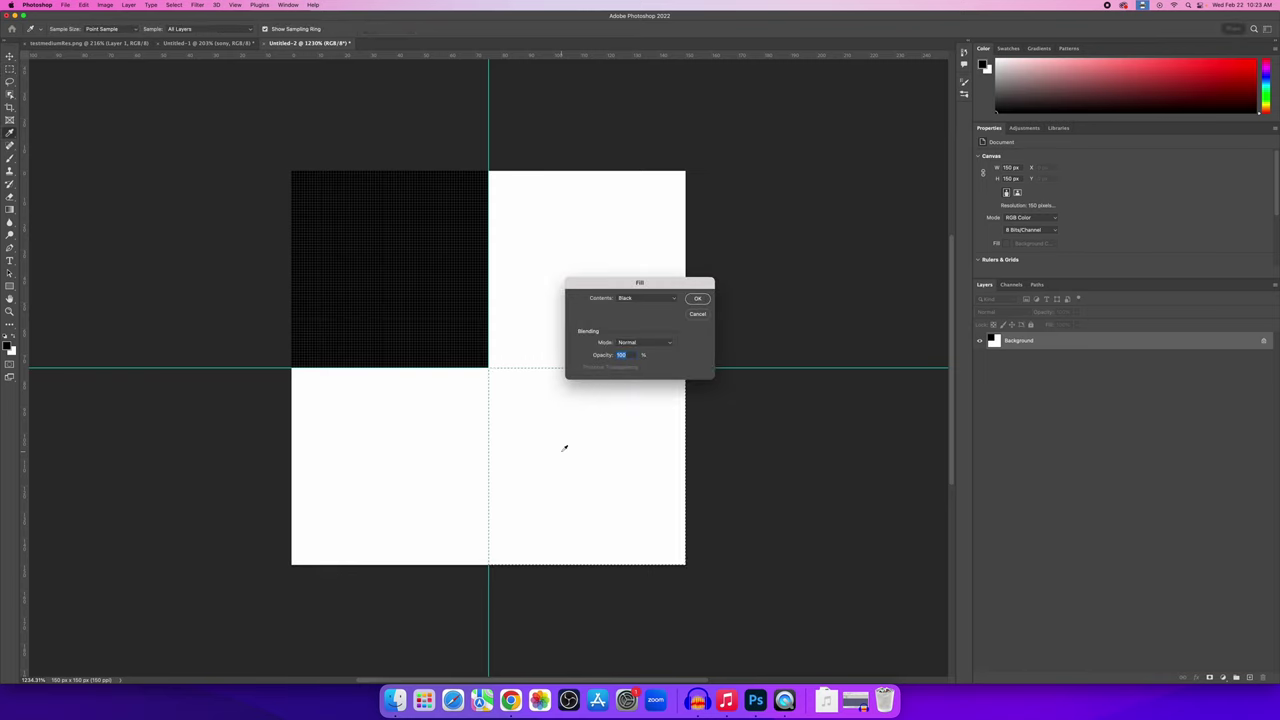
key(Return)
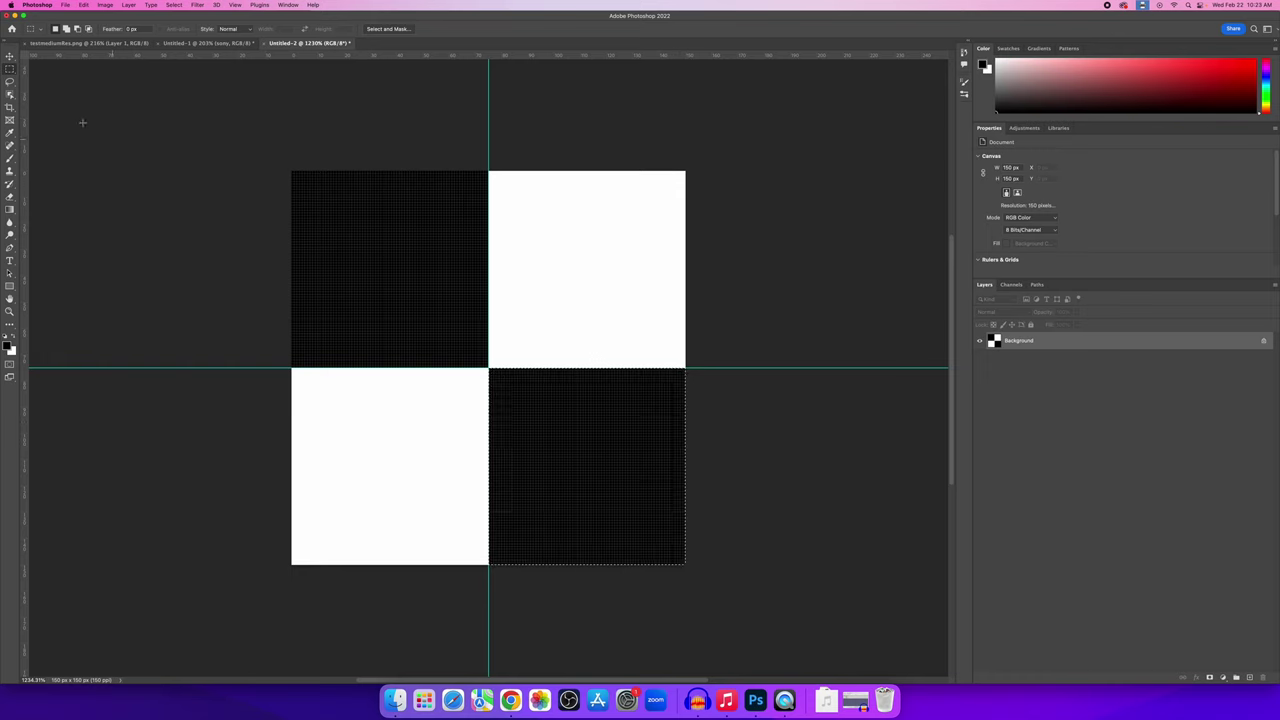
click(174, 5)
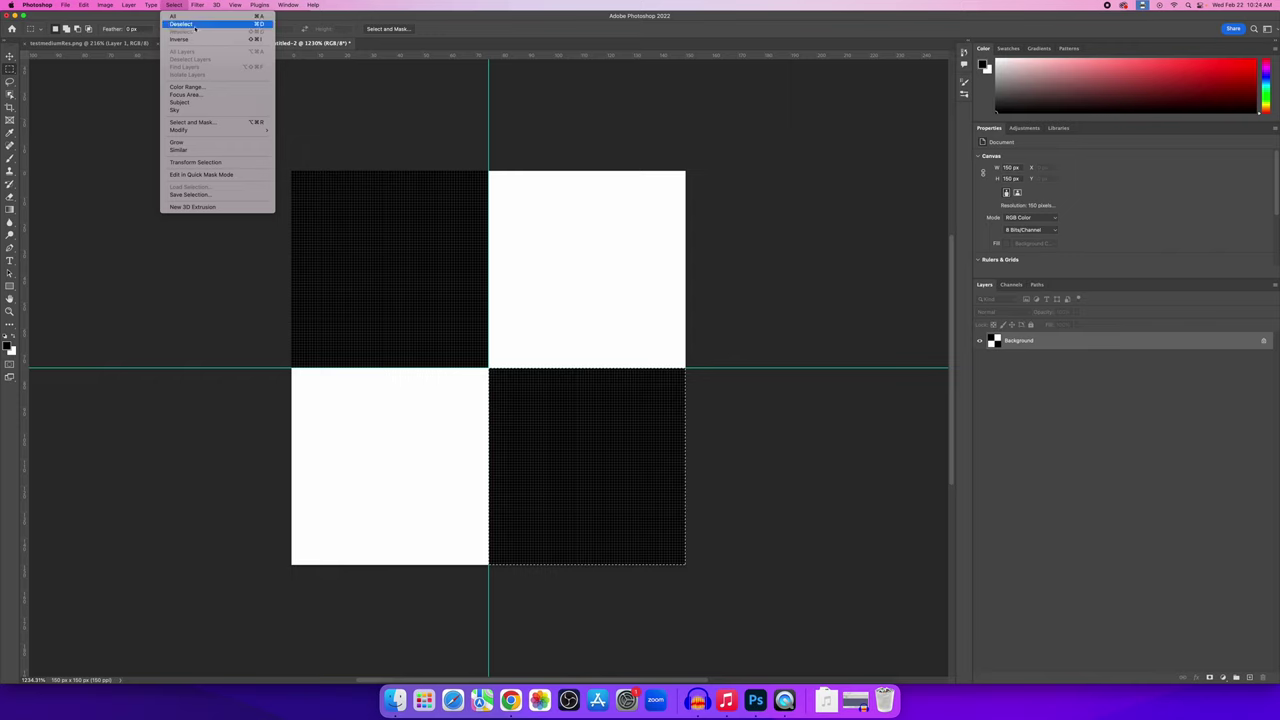
click(195, 25)
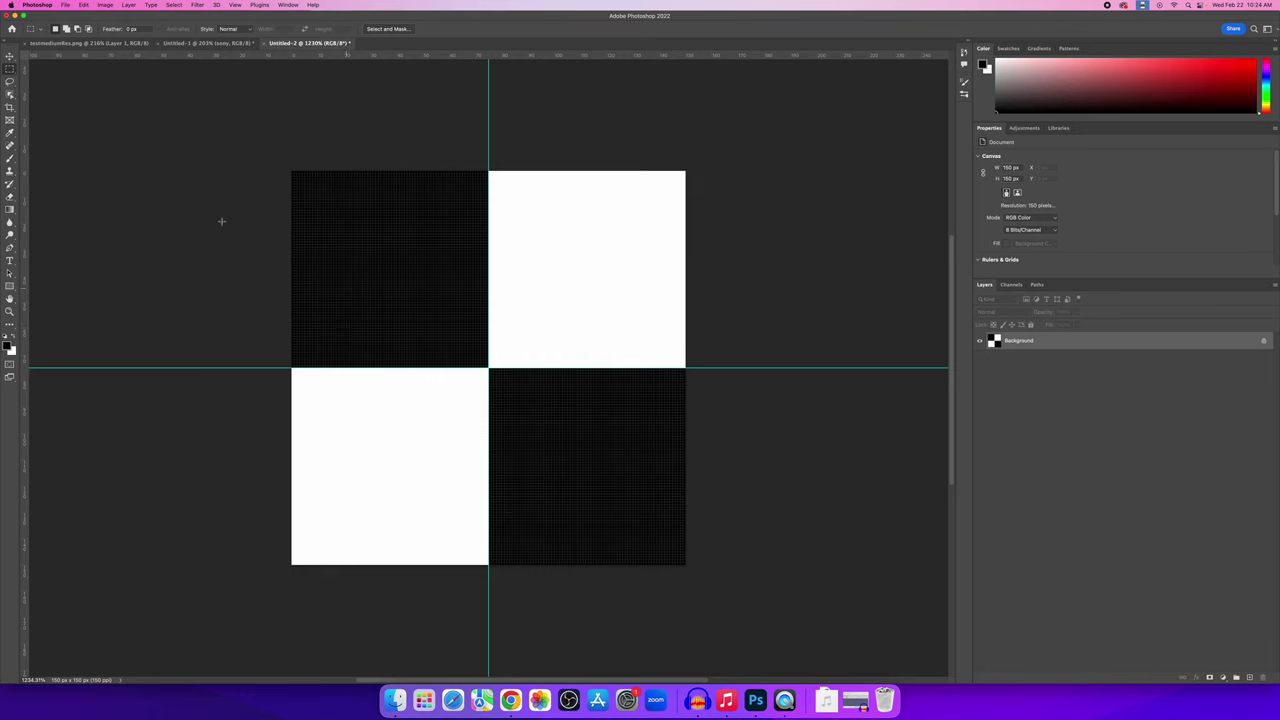
Define the checker tile as a pattern named 'checkerboard2023'.
click(84, 5)
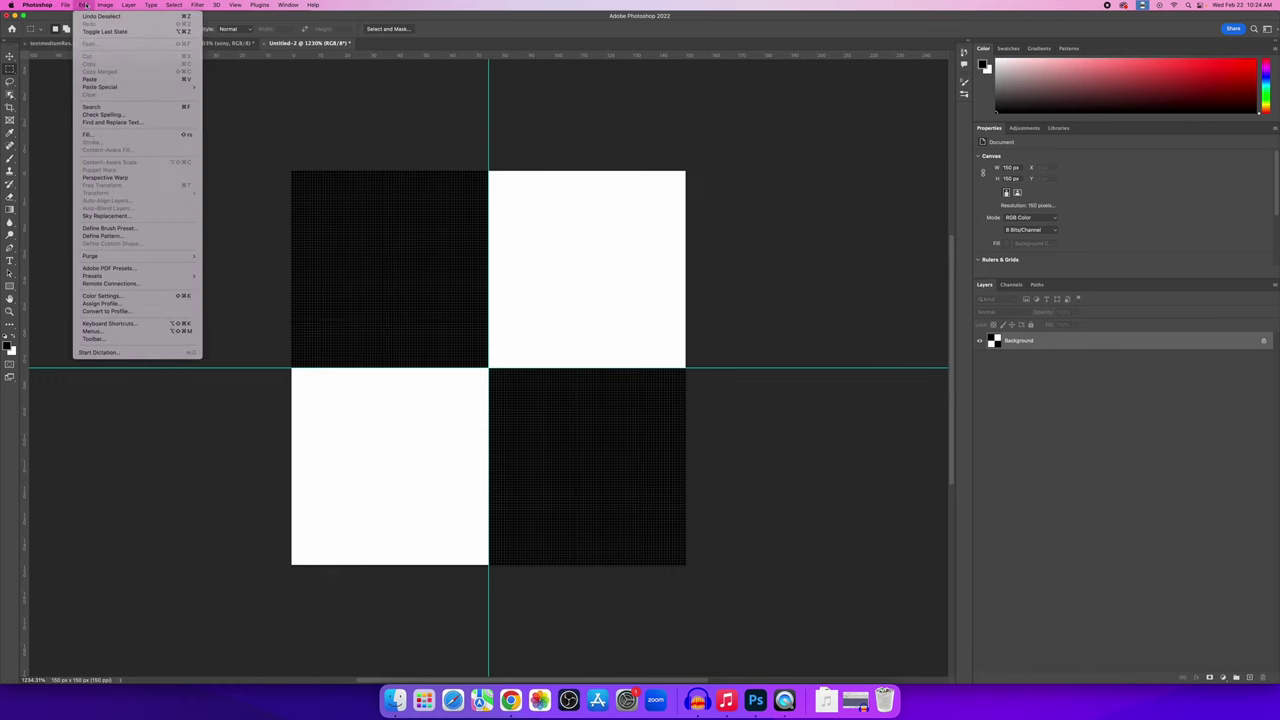
click(124, 236)
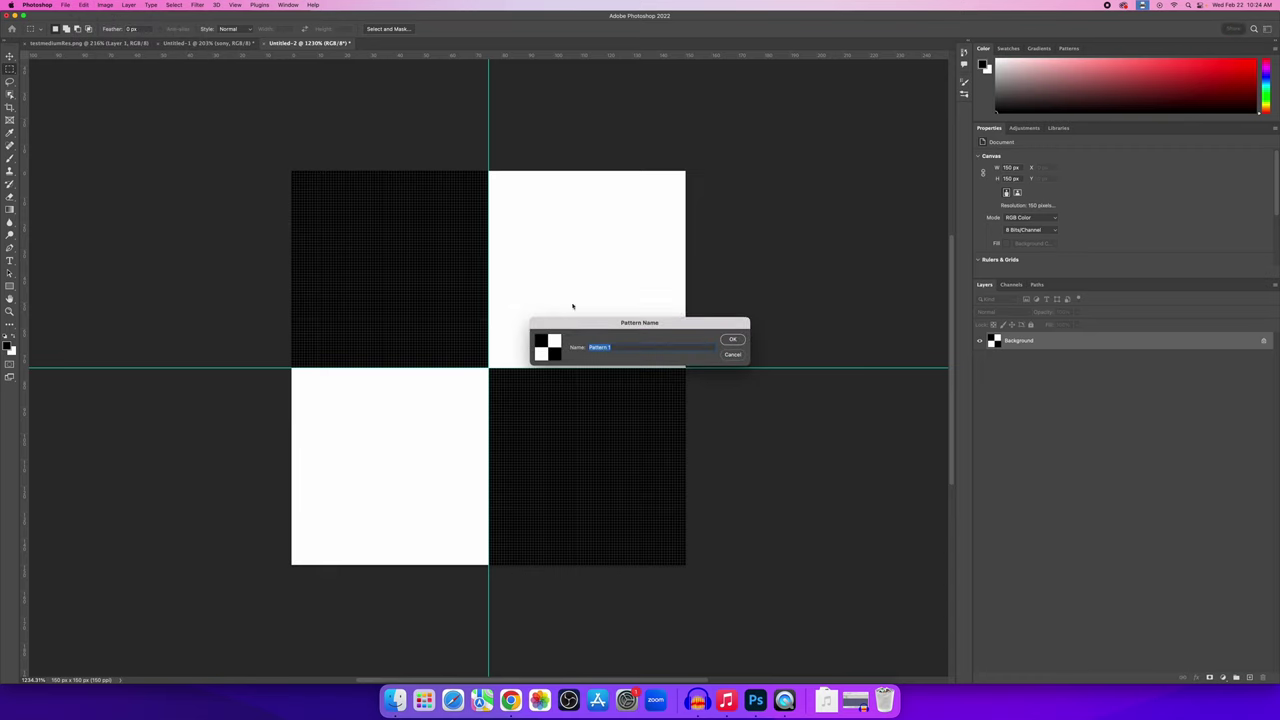
text(checkerboard2023)
key(Return)
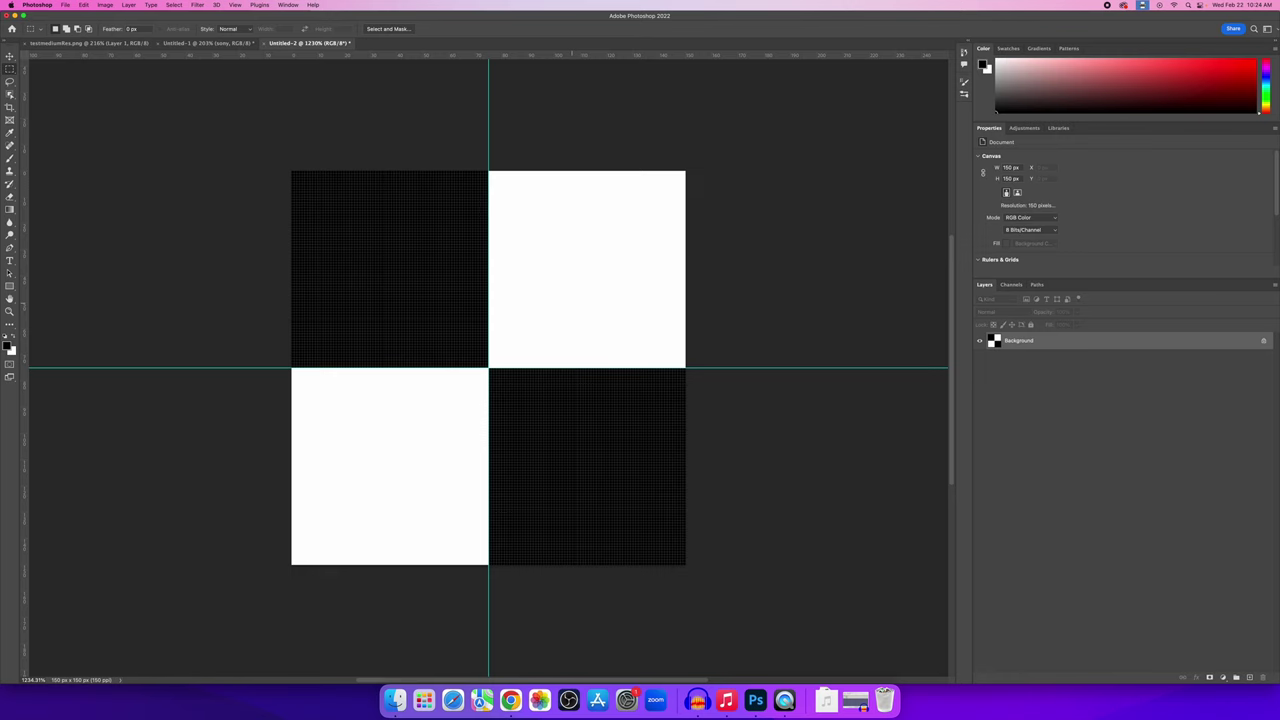
Return to the Untitled-1 composite, select the top S layer, and list new fill layer types.
click(198, 44)
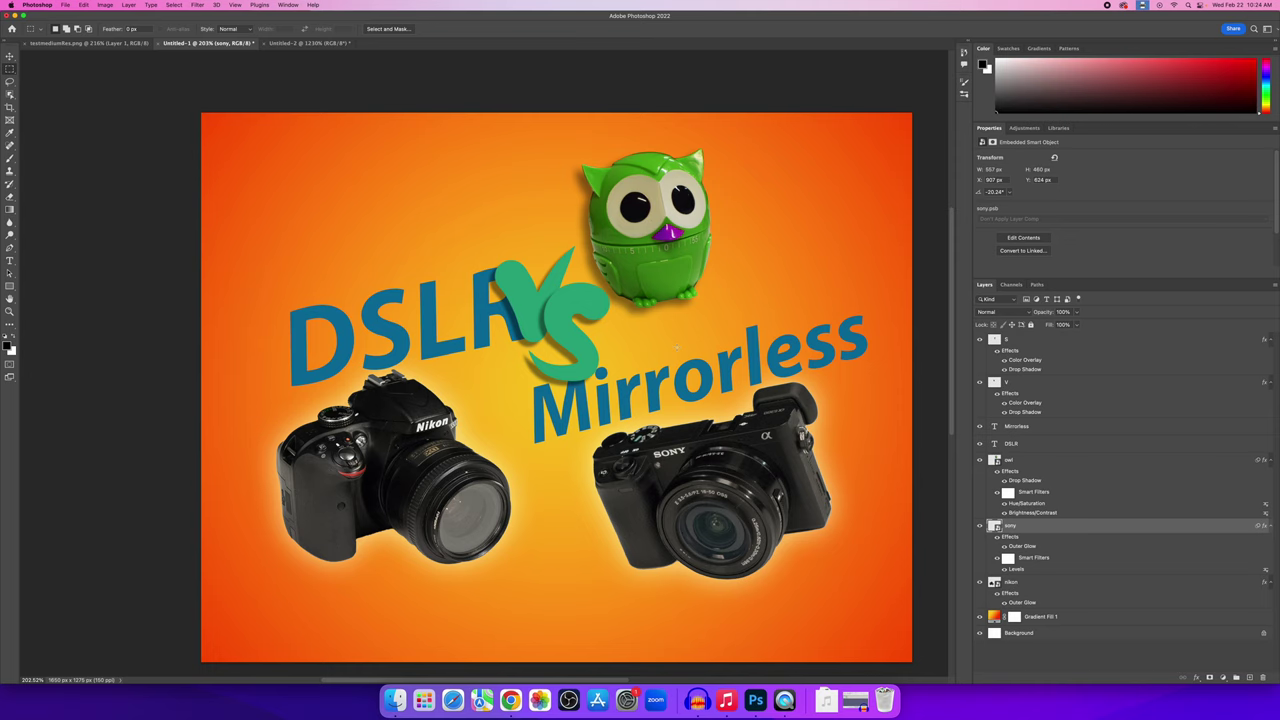
click(1128, 619)
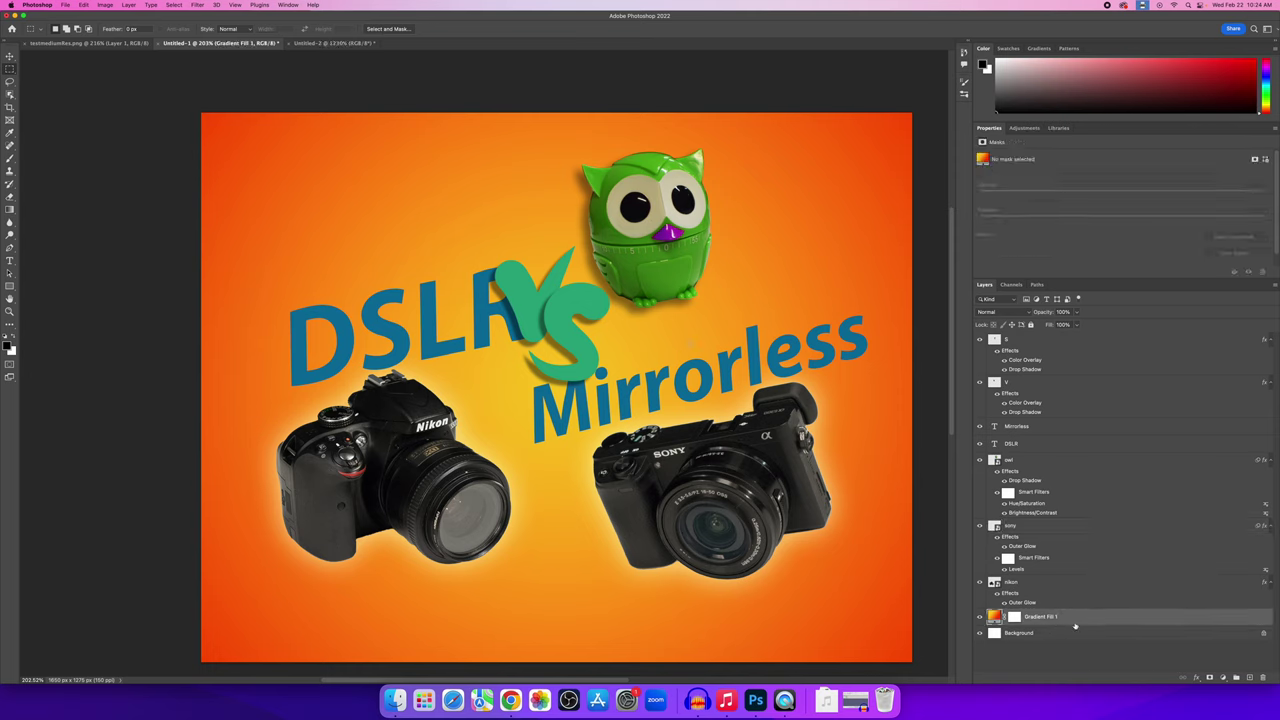
click(1085, 340)
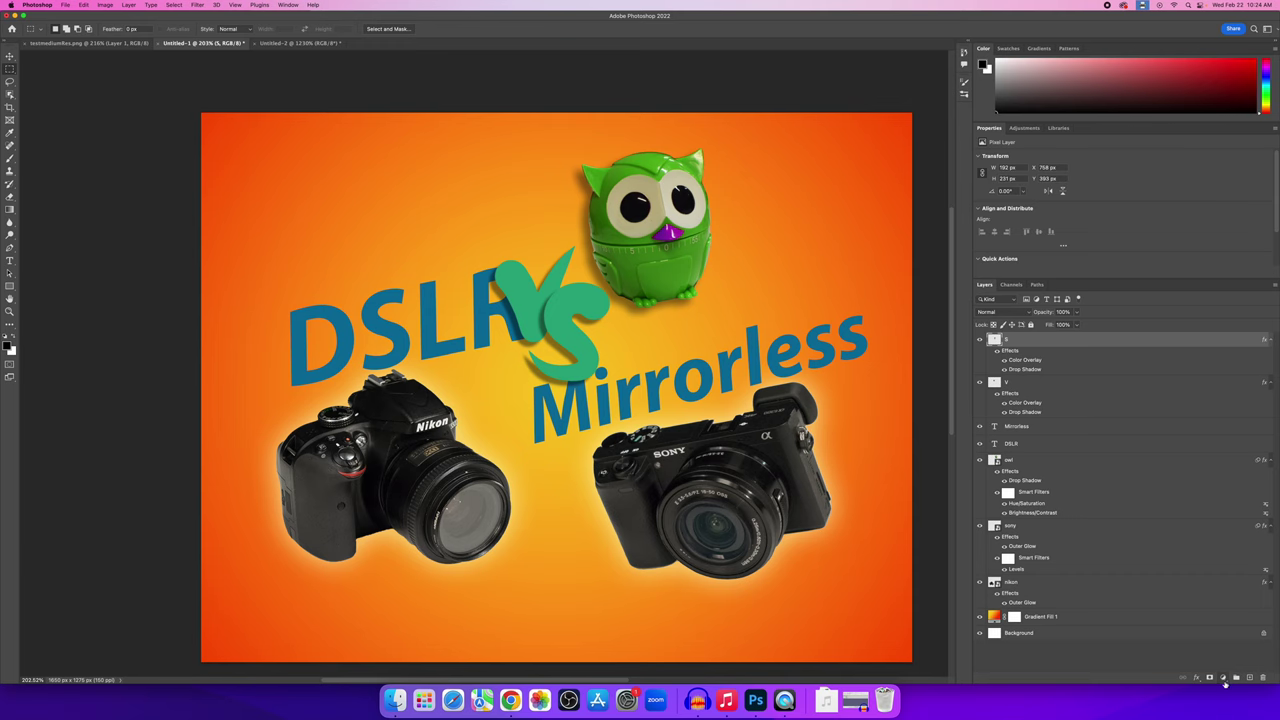
click(1223, 678)
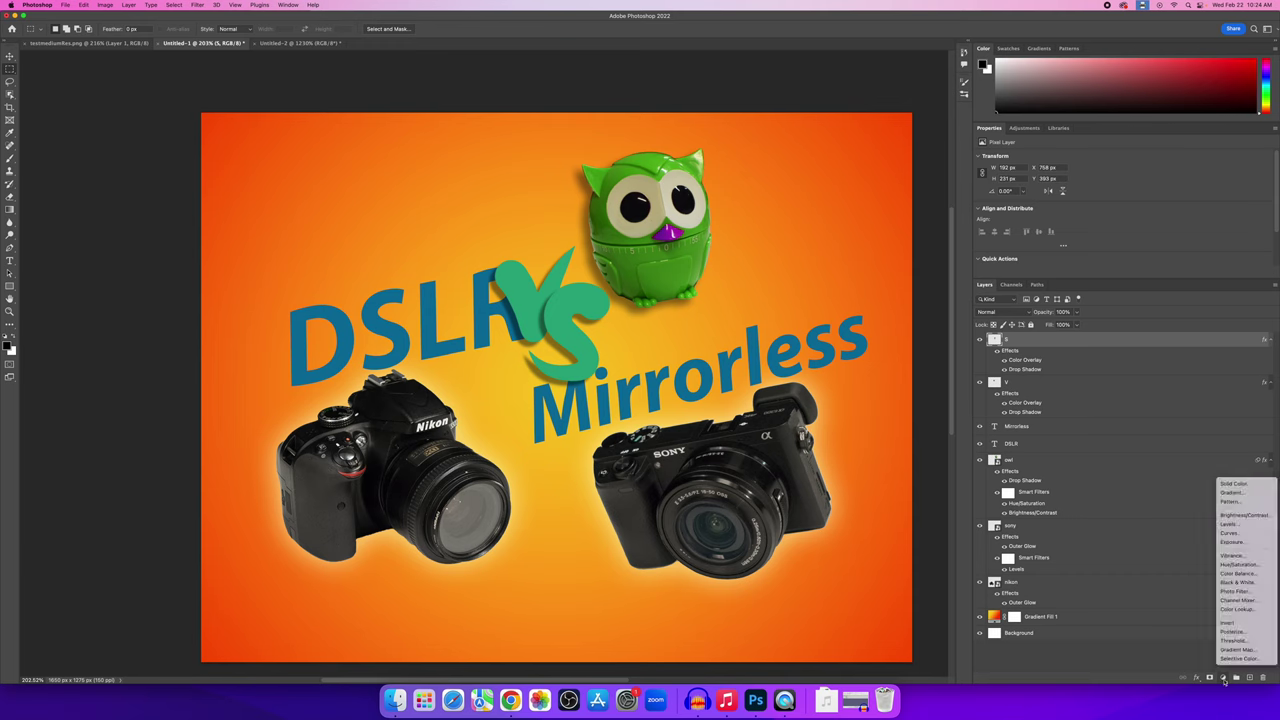
Add a Pattern Fill layer using the checkerboard pattern at 400% scale.
click(1244, 502)
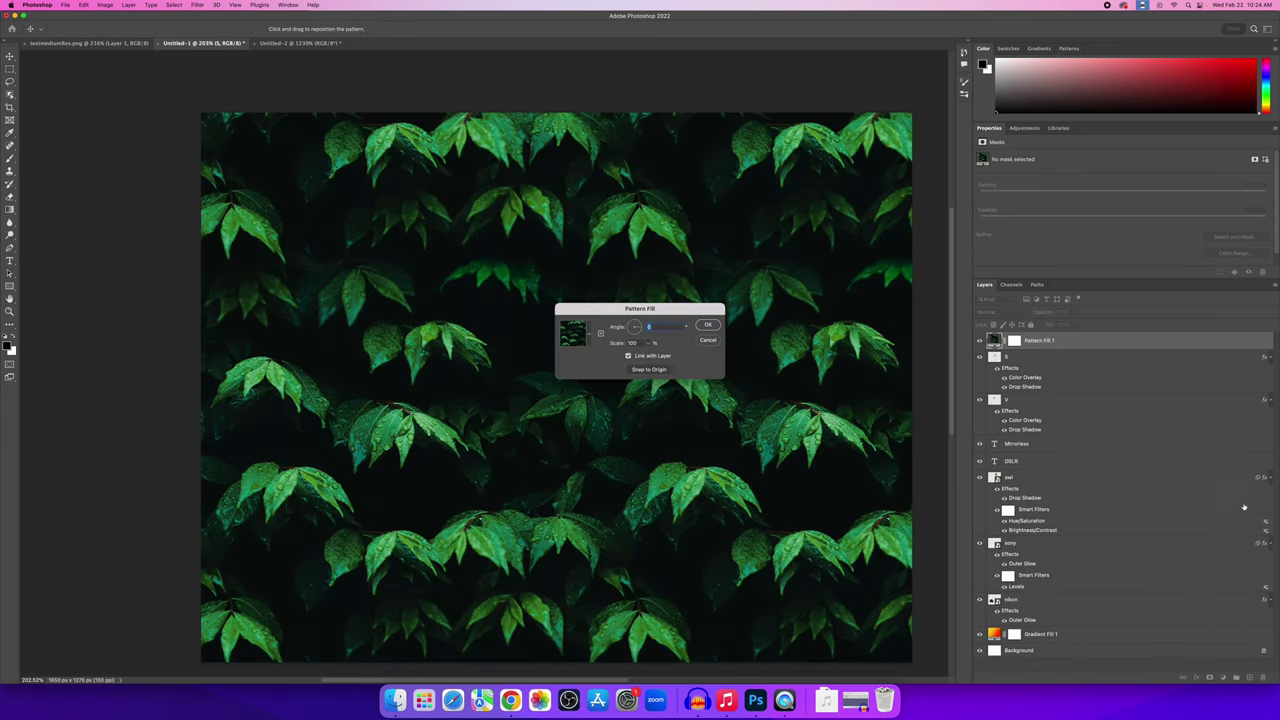
click(591, 338)
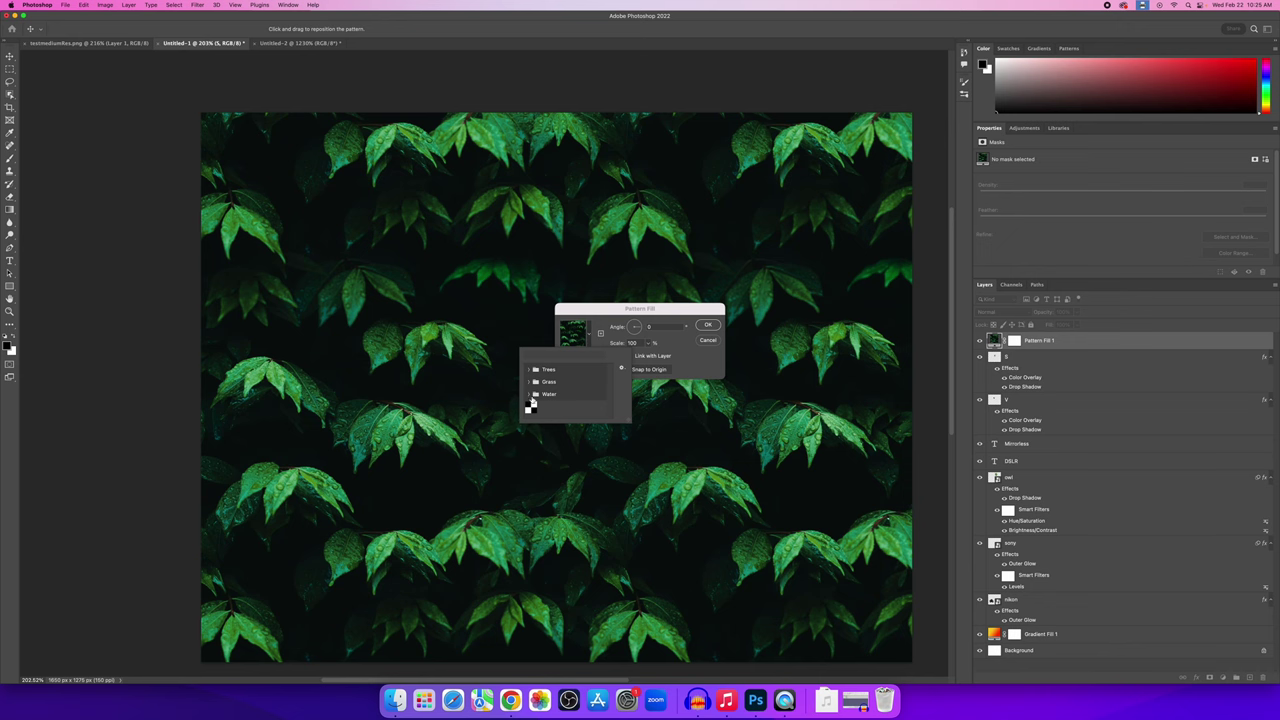
click(530, 406)
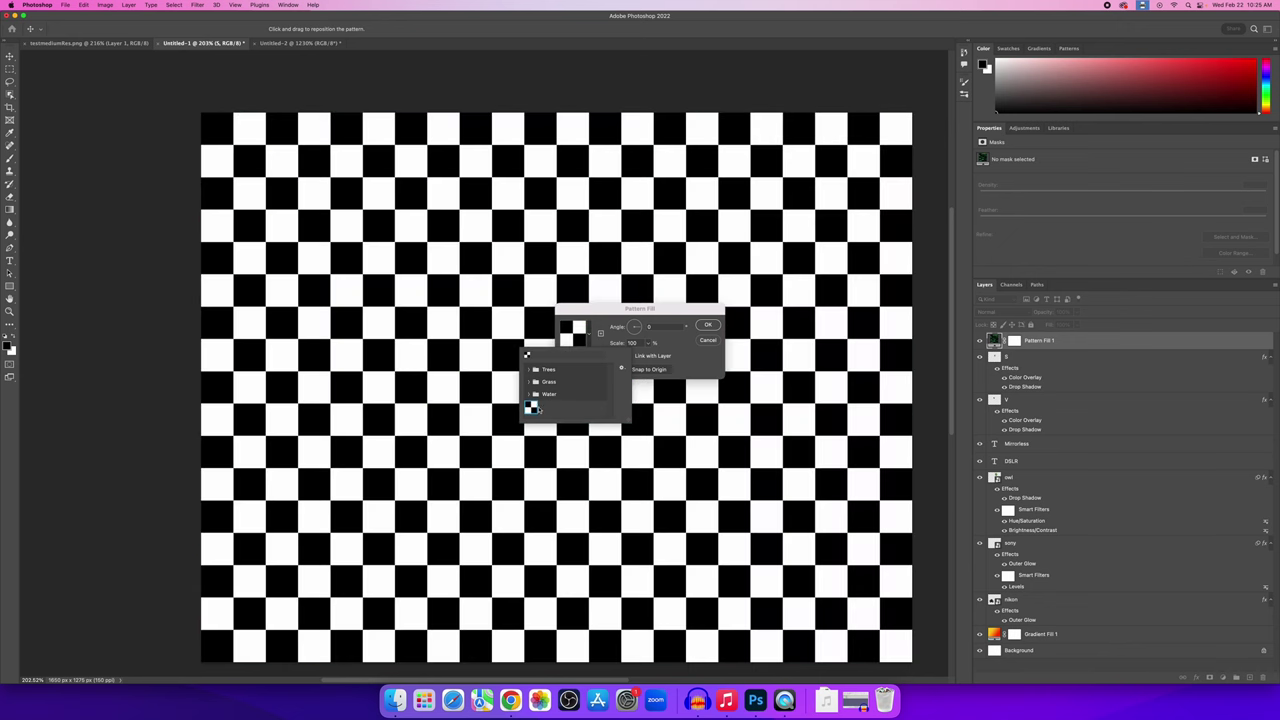
click(628, 313)
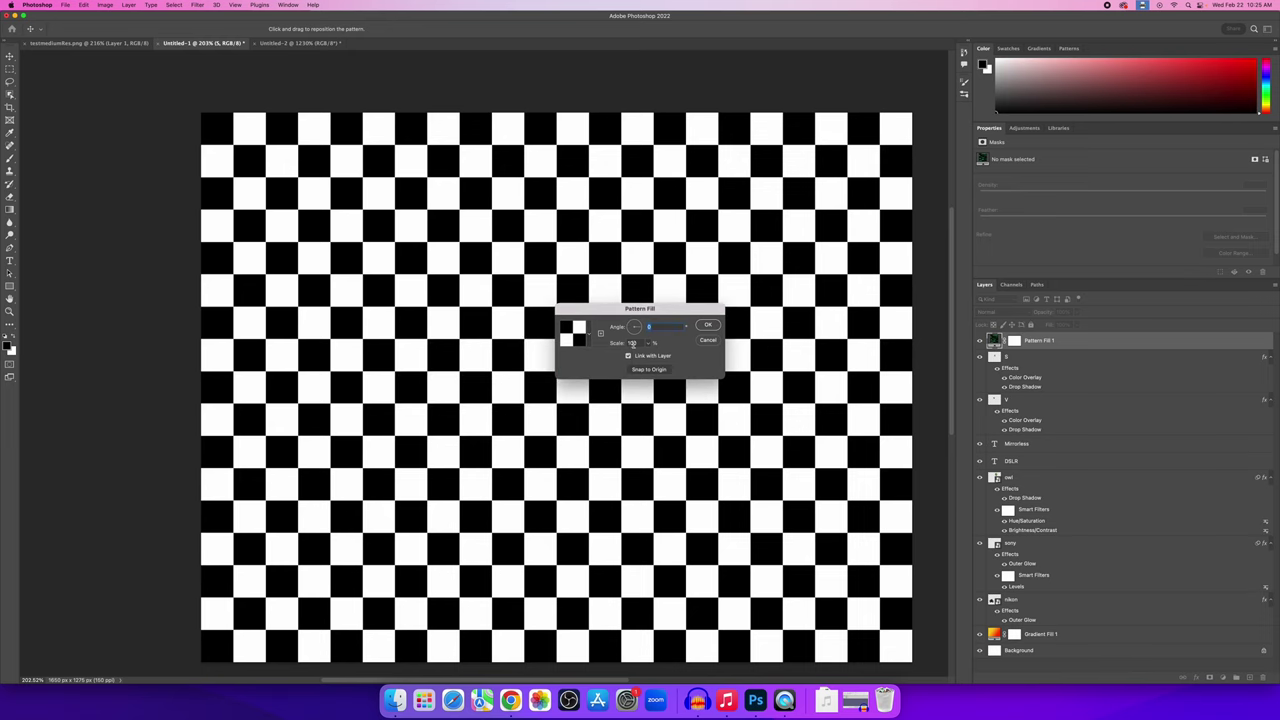
double_click(632, 343)
text(400)
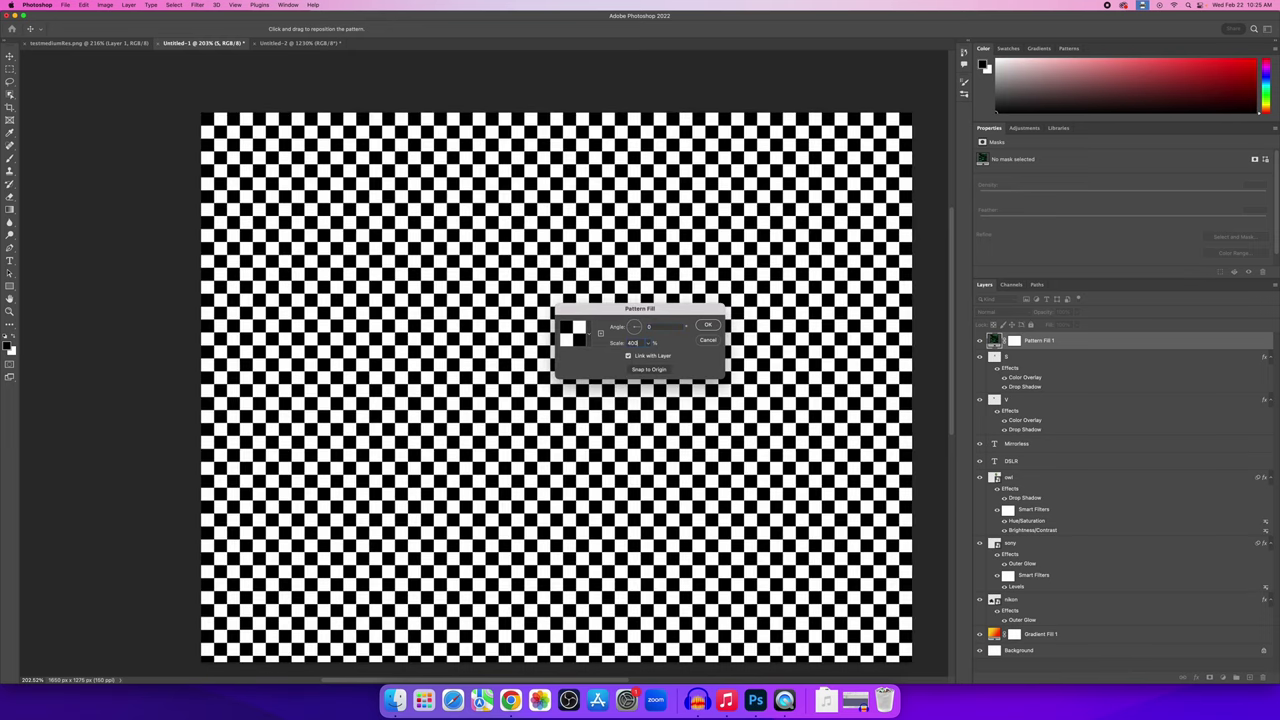
double_click(650, 327)
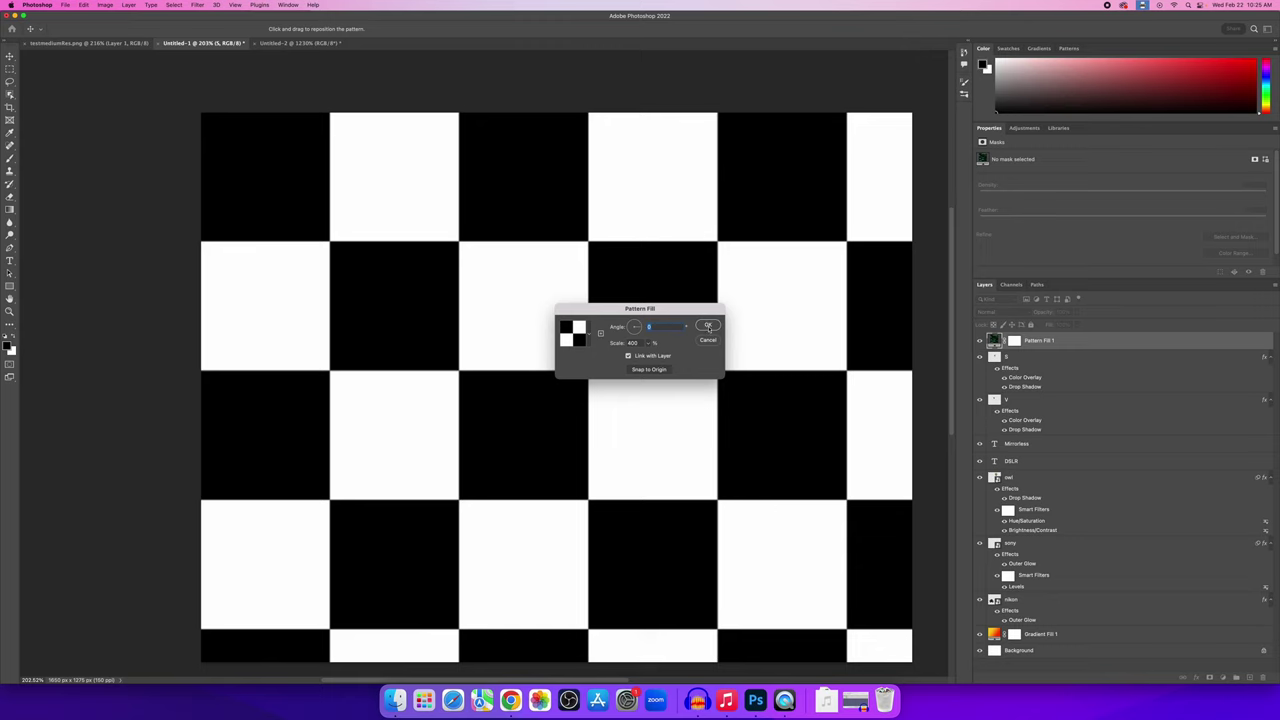
Commit the Pattern Fill, shift the checker slightly with the Move tool, and toggle its visibility.
click(707, 327)
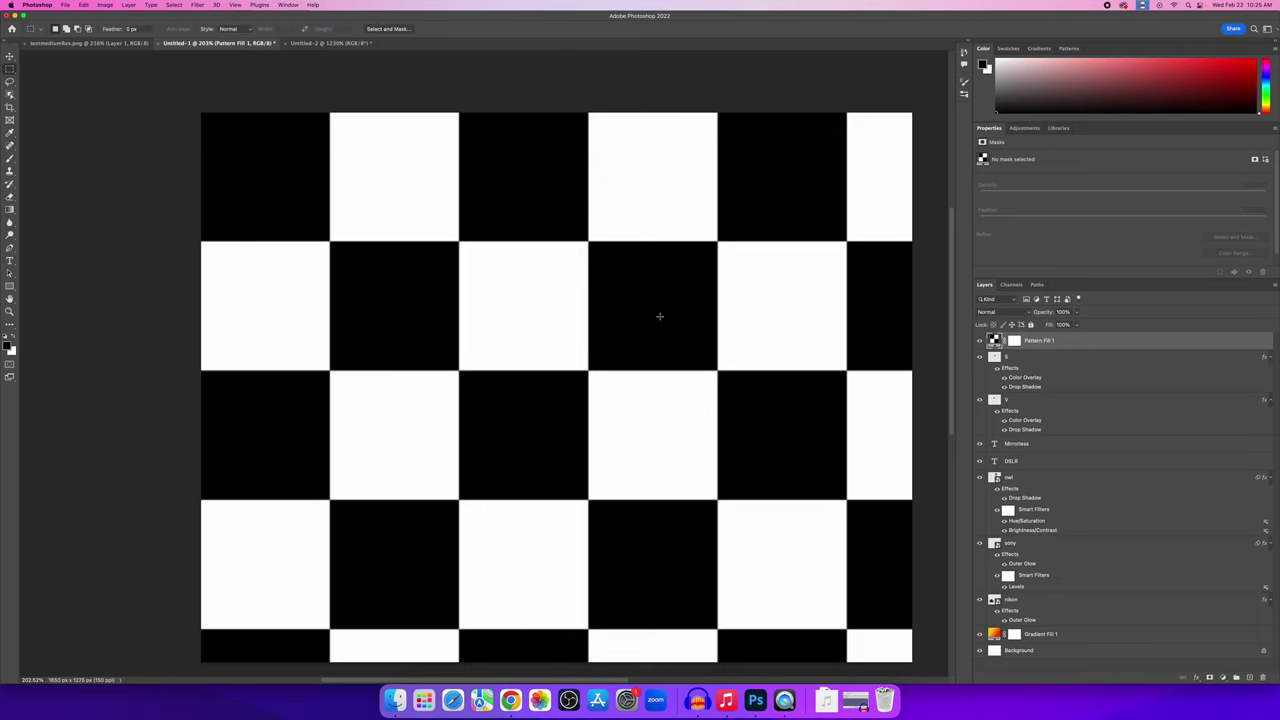
click(10, 57)
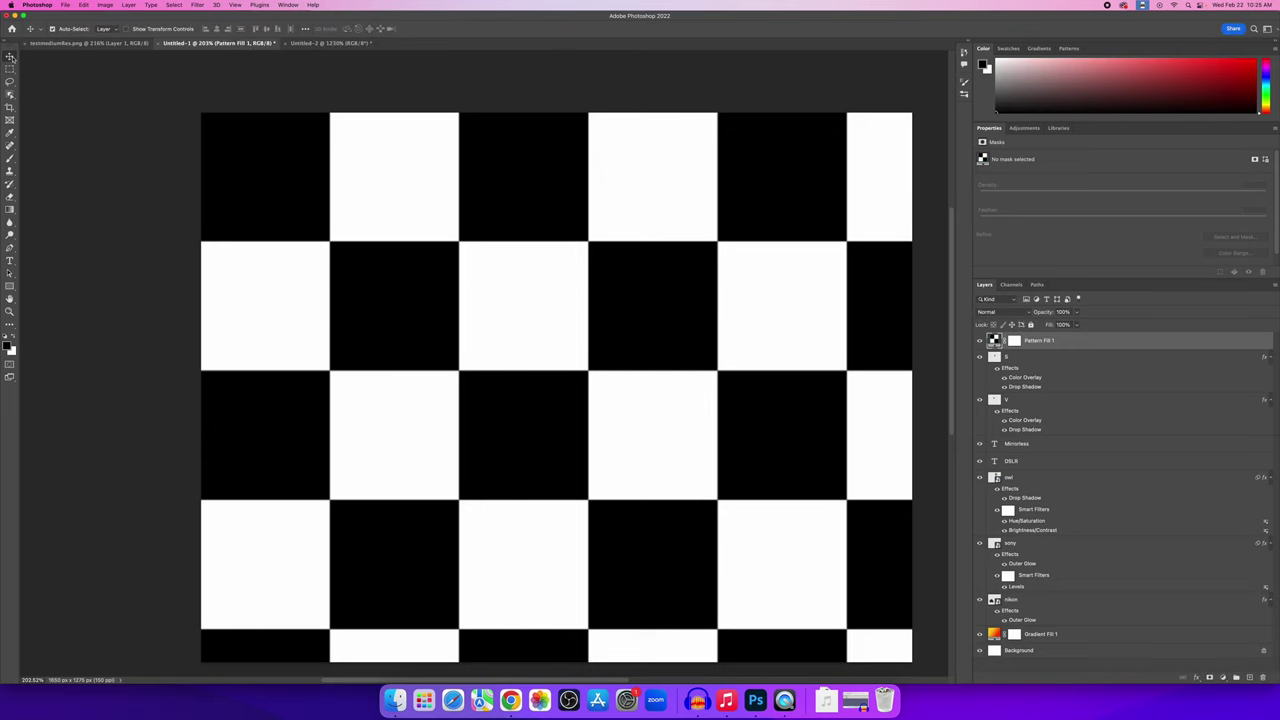
mouse_move(600, 291)
mouse_down()
mouse_move(509, 277)
mouse_move(525, 345)
mouse_move(540, 277)
mouse_move(491, 289)
mouse_move(517, 277)
mouse_move(506, 264)
mouse_move(527, 302)
mouse_move(580, 294)
mouse_up()
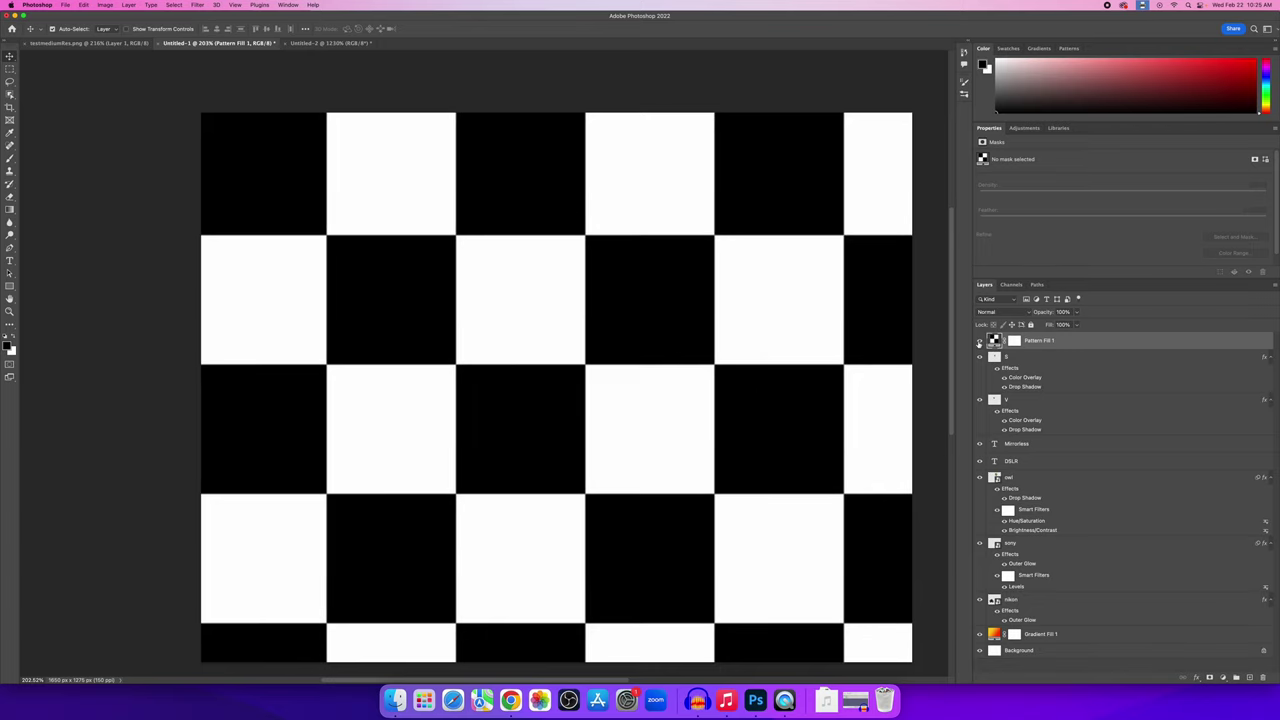
click(980, 342)
click(980, 342)
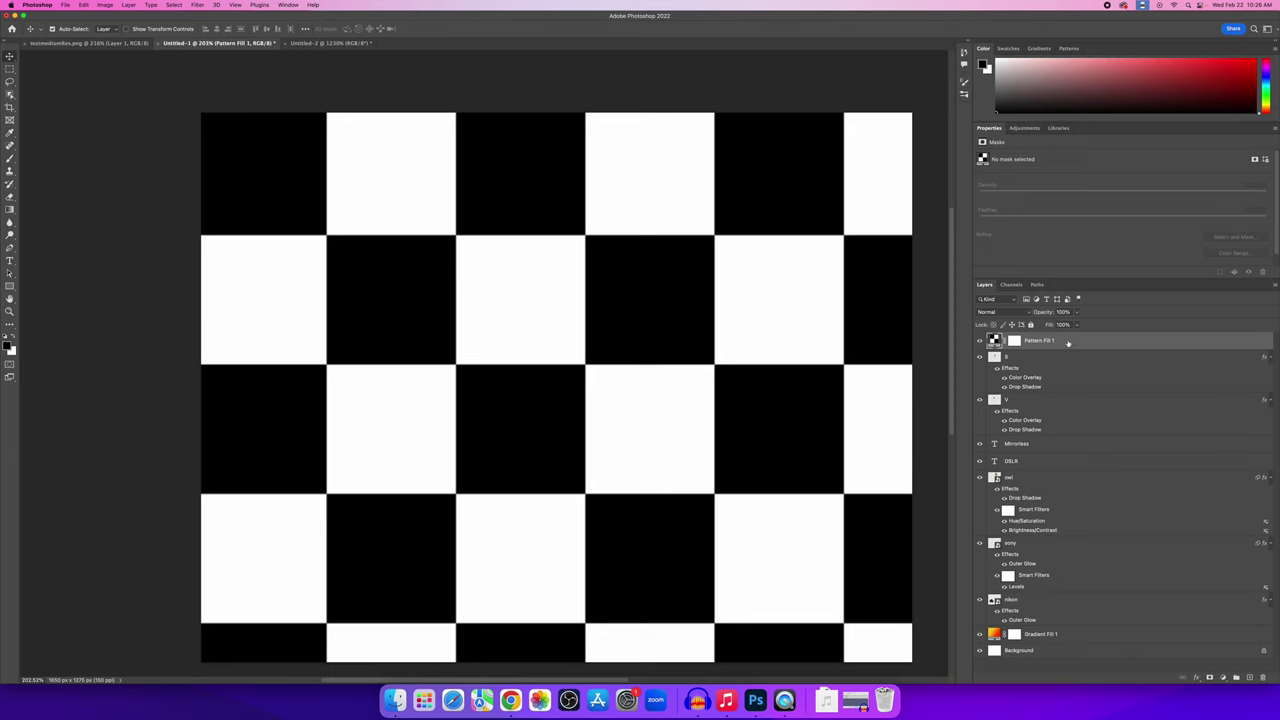
Rasterize the checkerboard Pattern Fill 1 layer so it becomes plain pixels.
right_click(1069, 343)
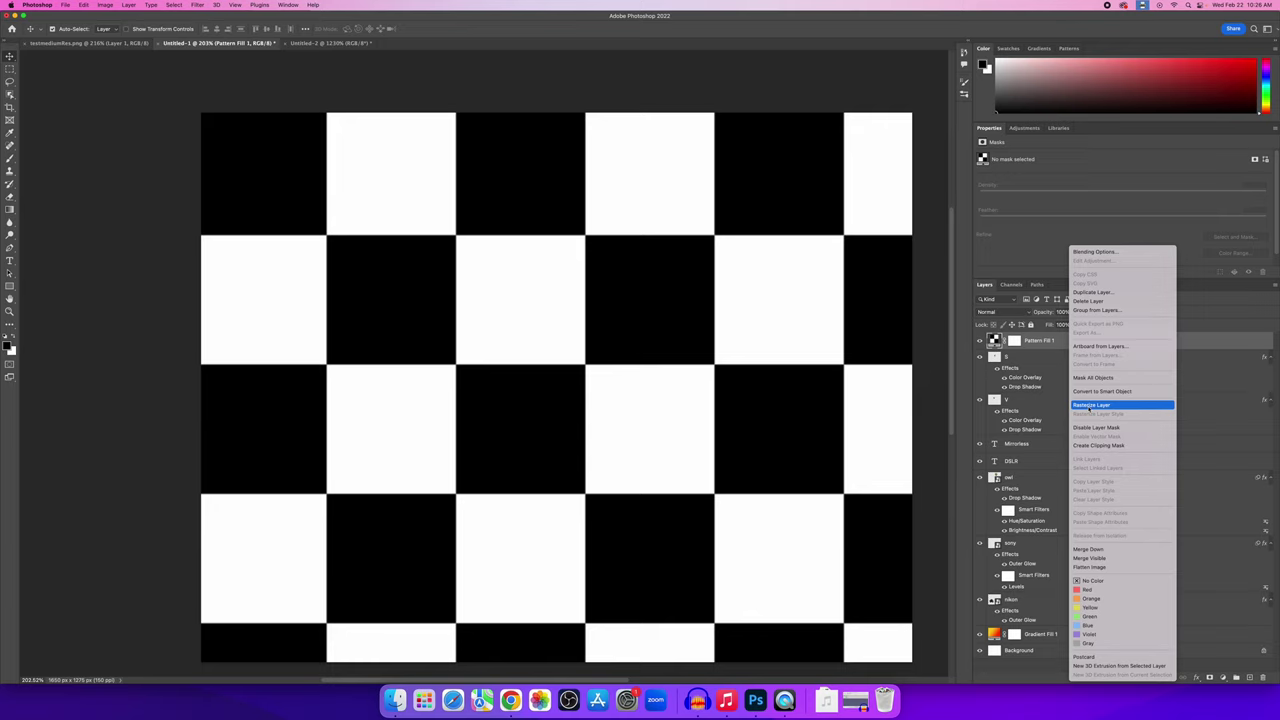
click(1089, 405)
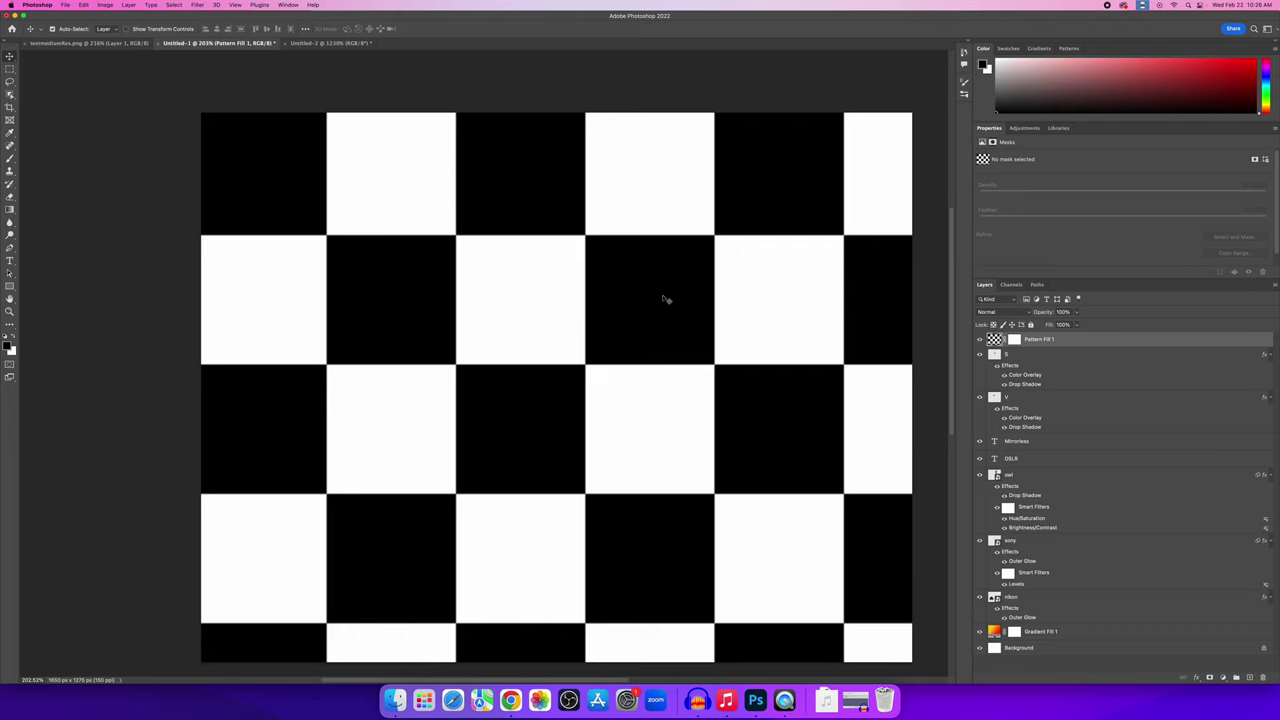
Scale the checkerboard down to a small rectangle and place it just right of the owl.
key(super+t)
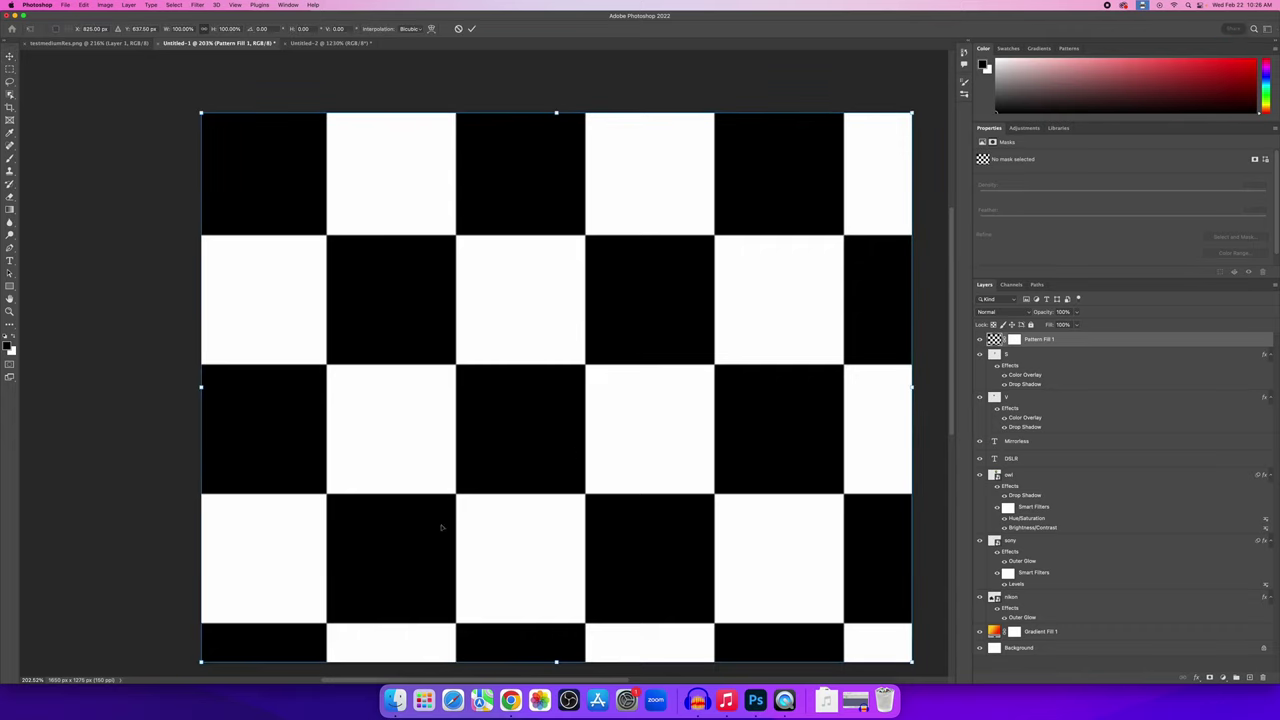
drag(202, 662, 744, 210)
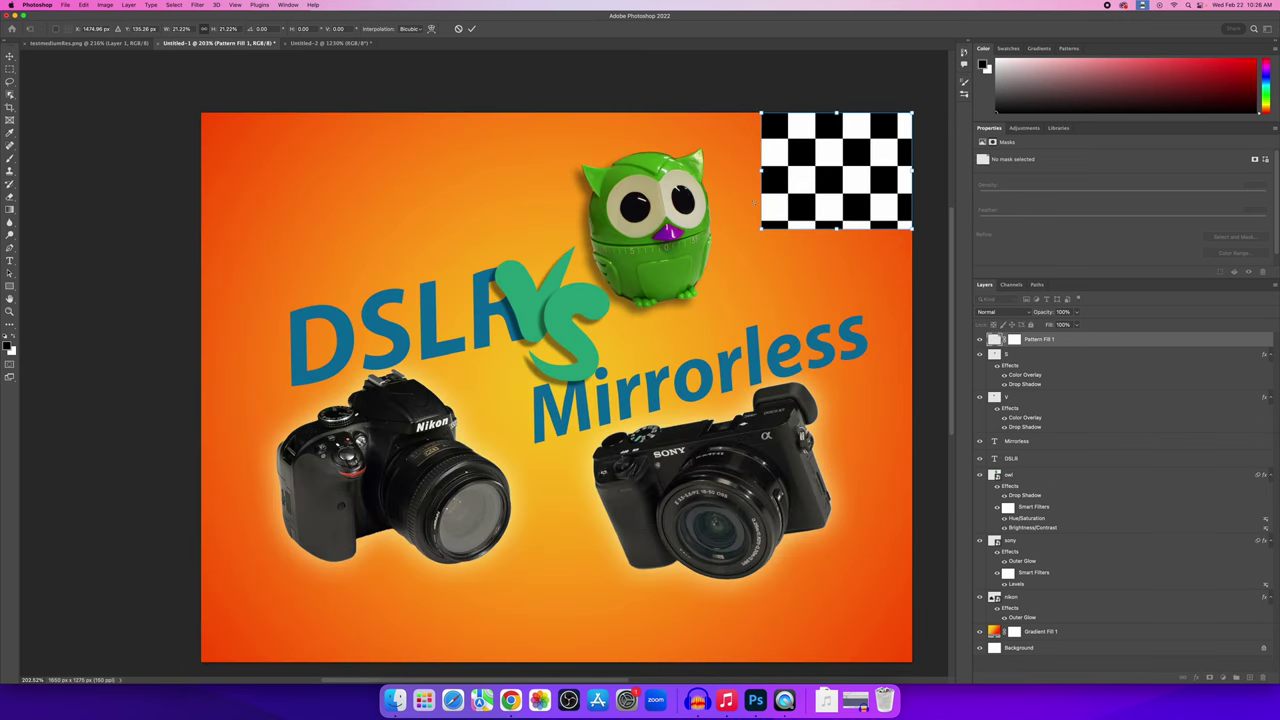
drag(814, 185, 777, 198)
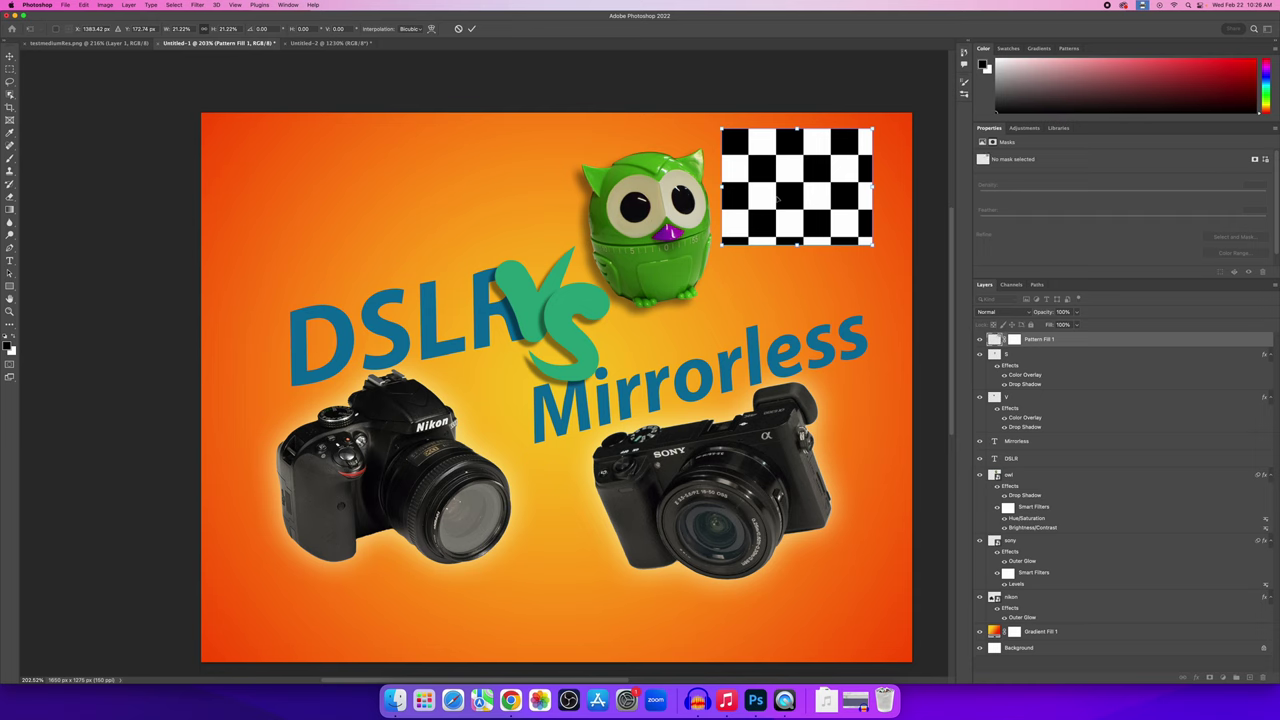
key(Return)
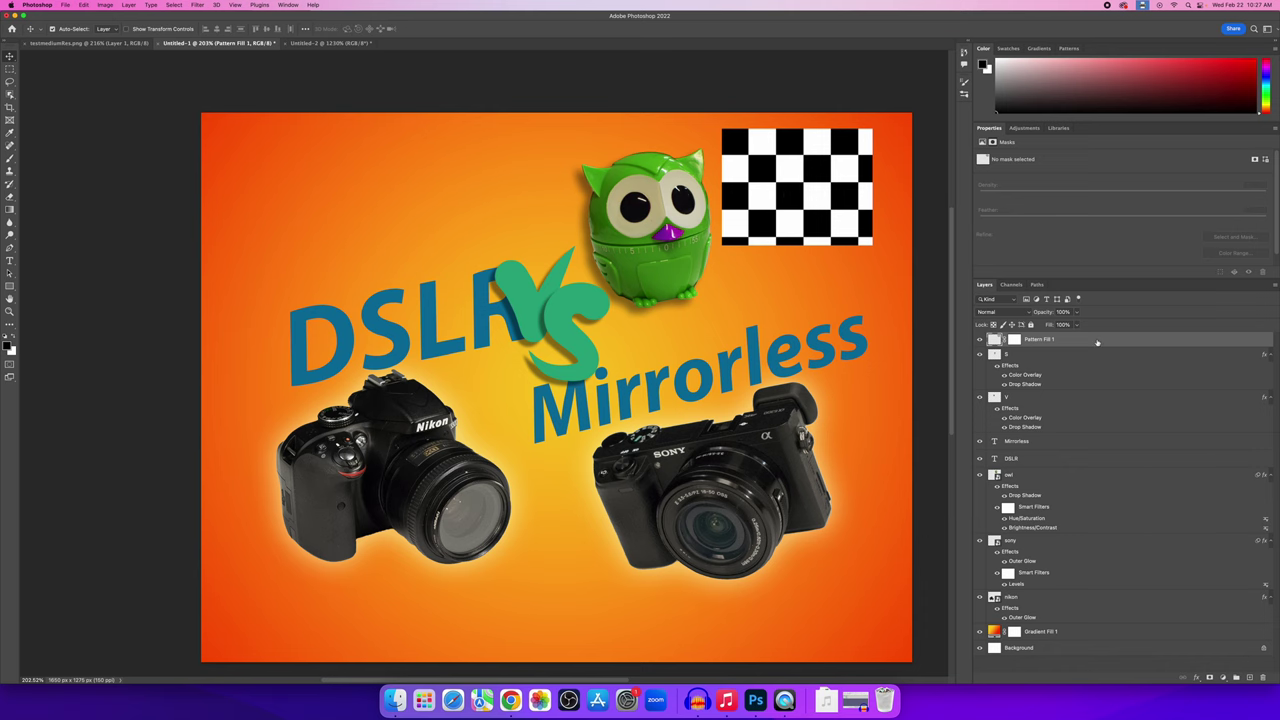
Convert the Pattern Fill 1 checkerboard layer into a smart object.
scroll(818, 190, up, 2)
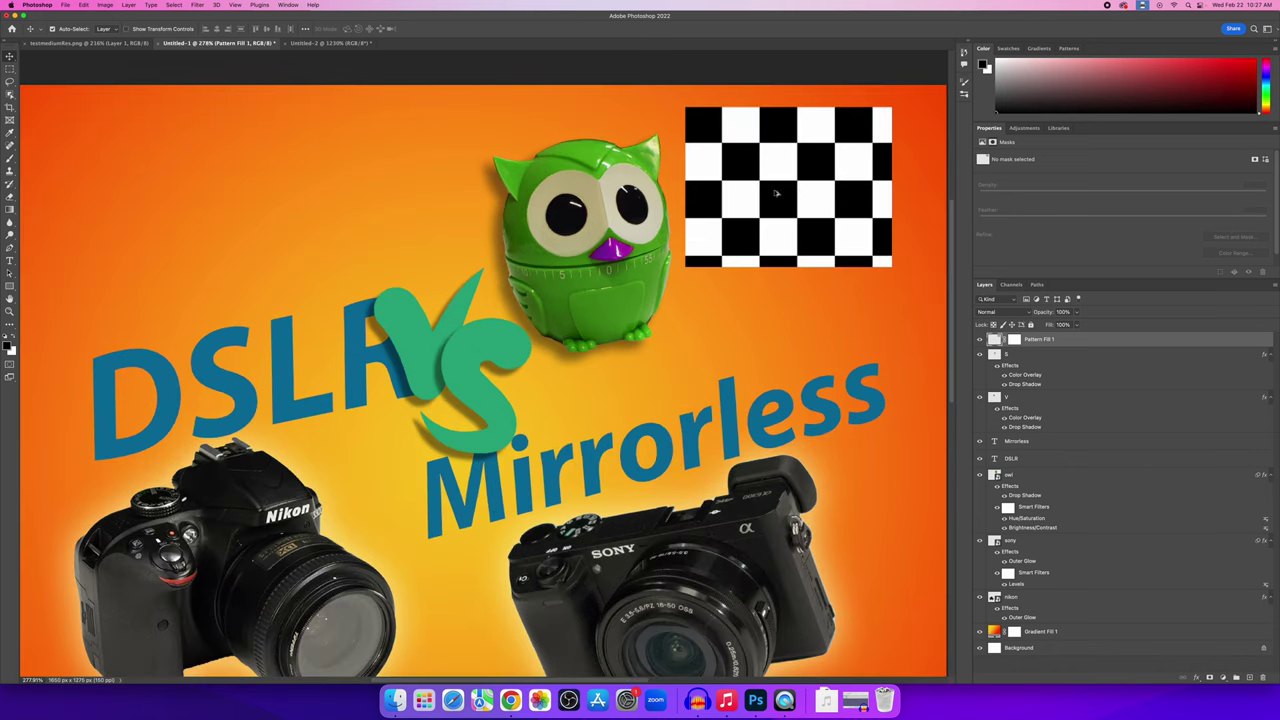
scroll(775, 193, up, 10)
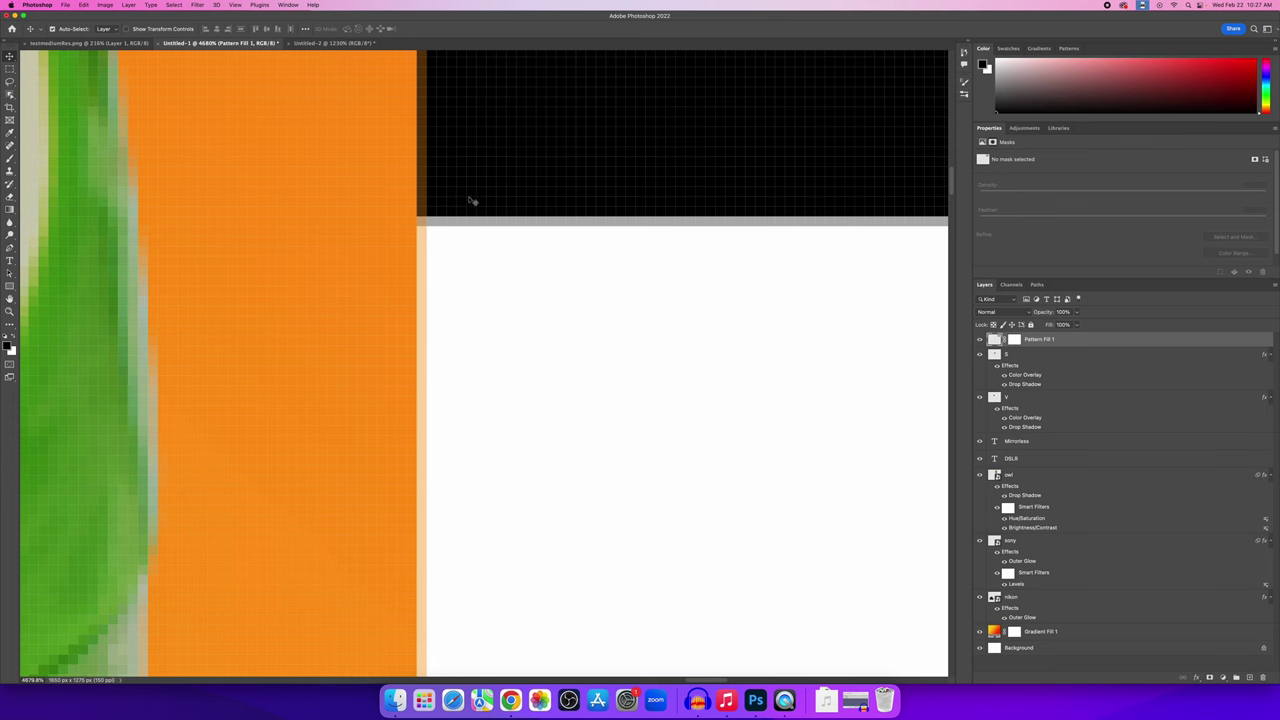
scroll(565, 208, down, 12)
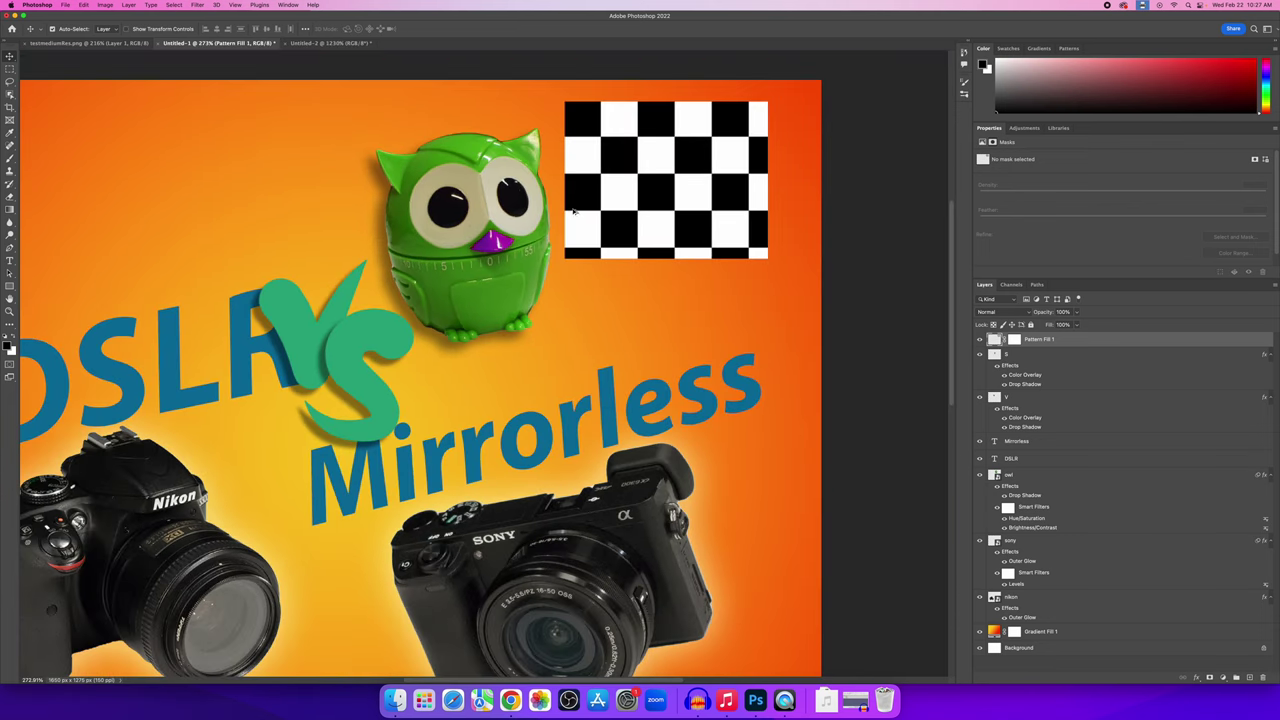
scroll(573, 210, down, 1)
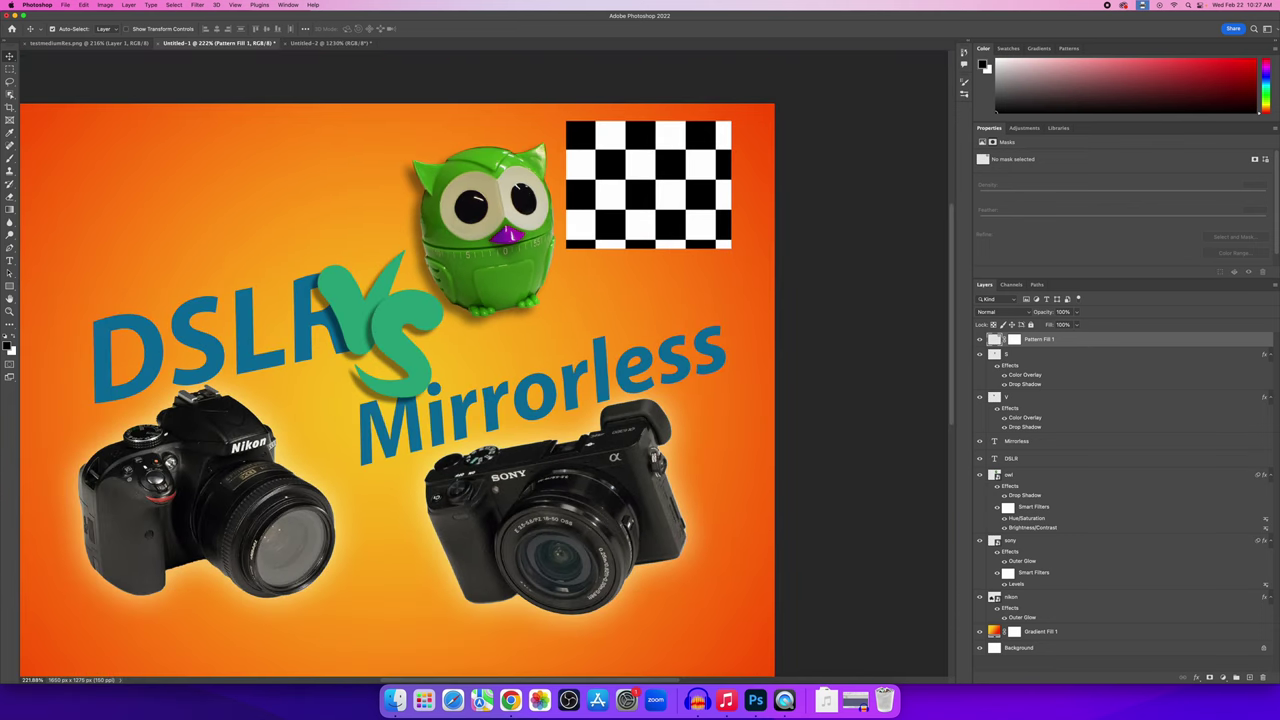
right_click(1075, 340)
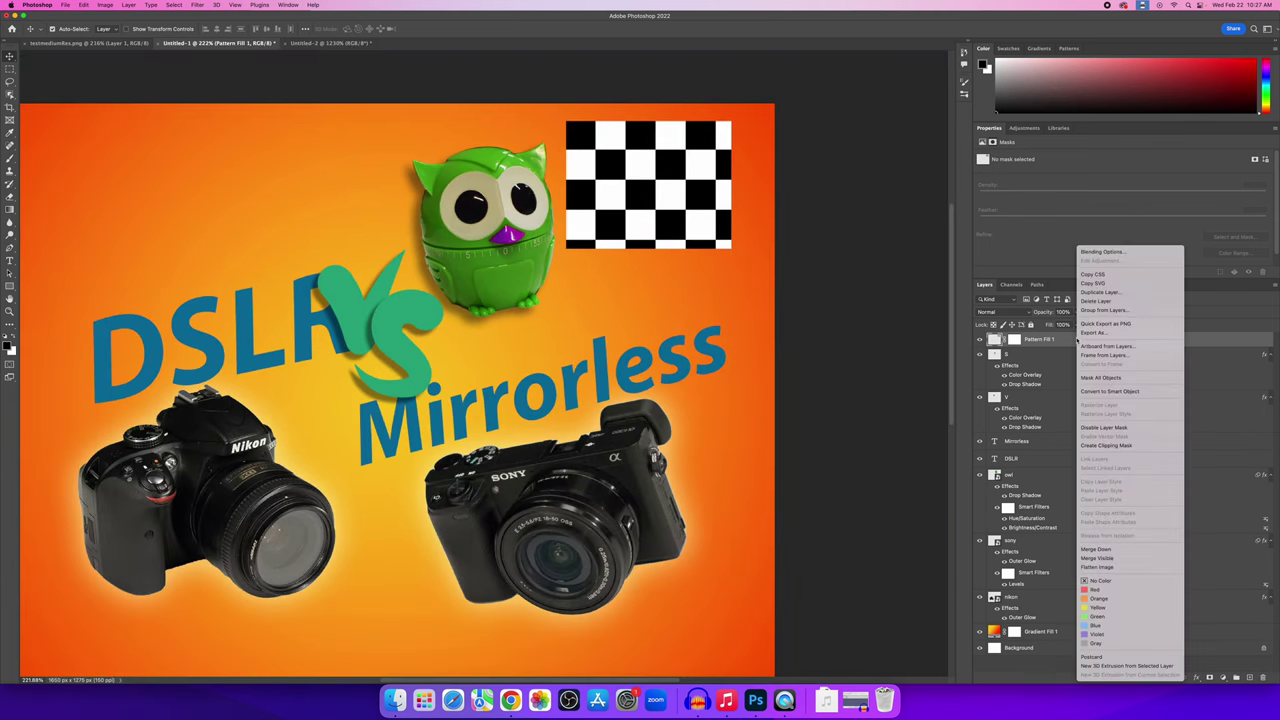
click(1095, 391)
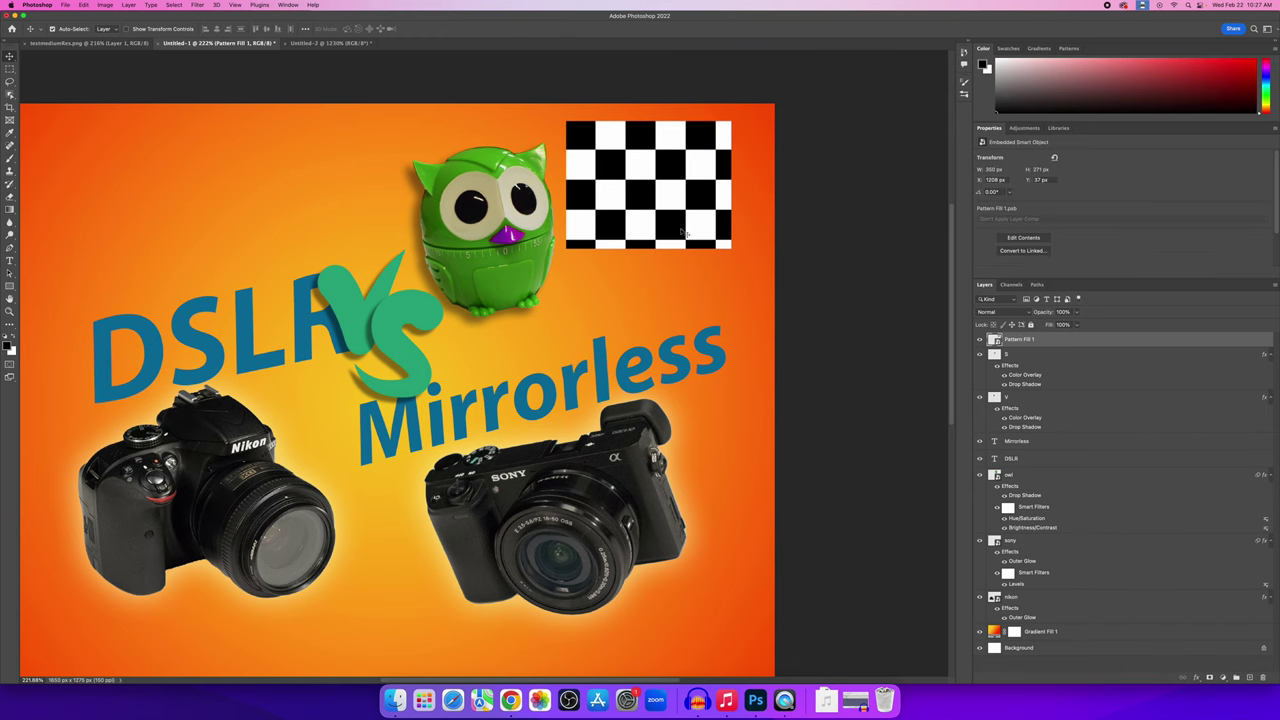
Check the testmediumRes.png reference flag, then return to Untitled-1.
scroll(590, 187, up, 3)
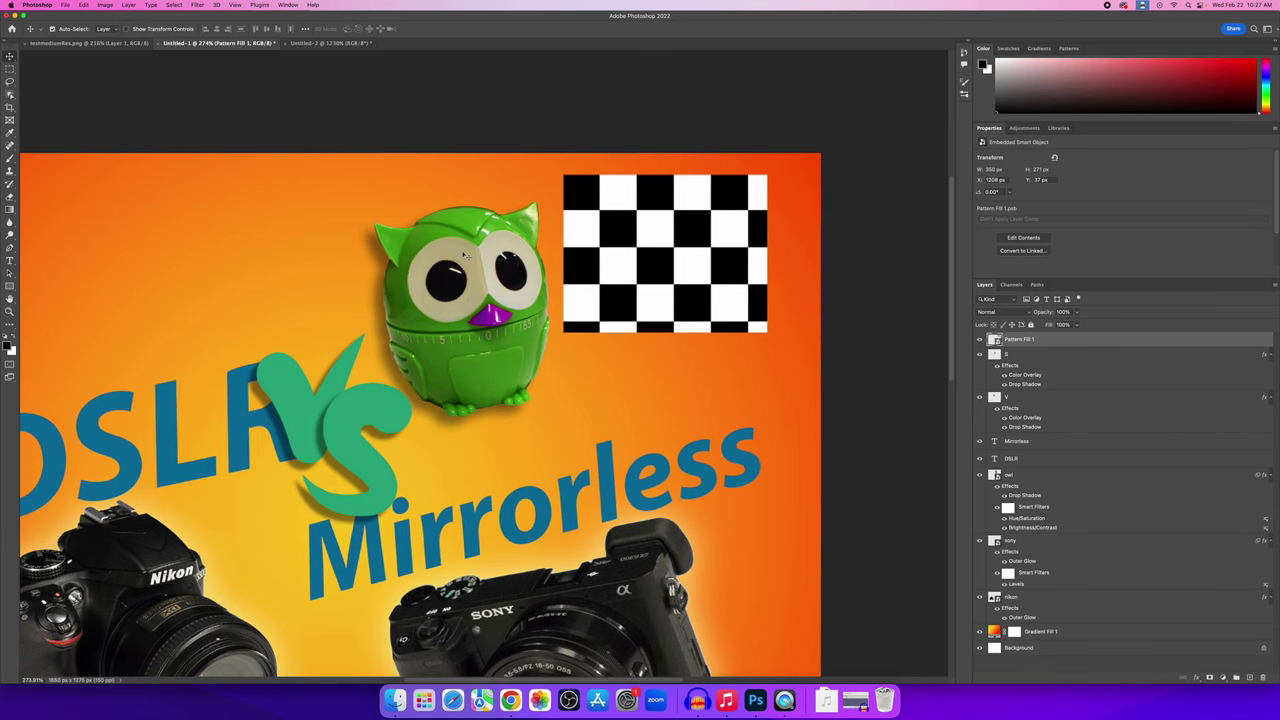
click(95, 43)
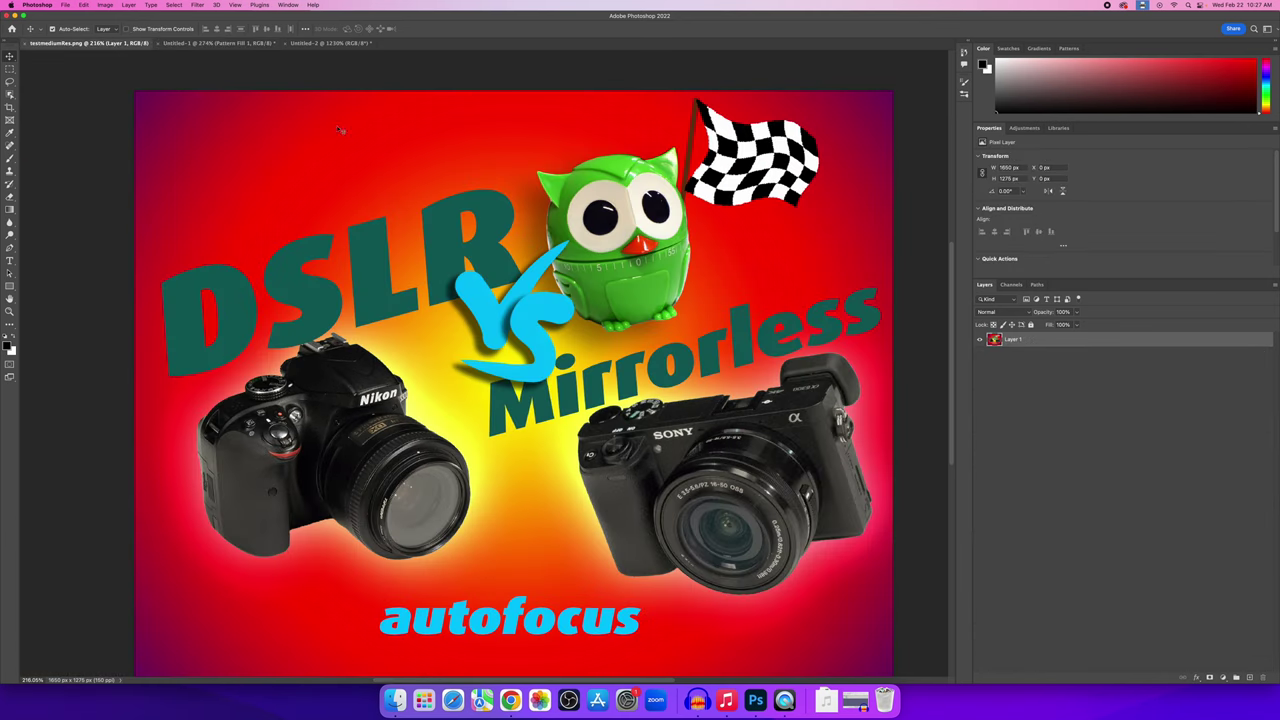
click(216, 44)
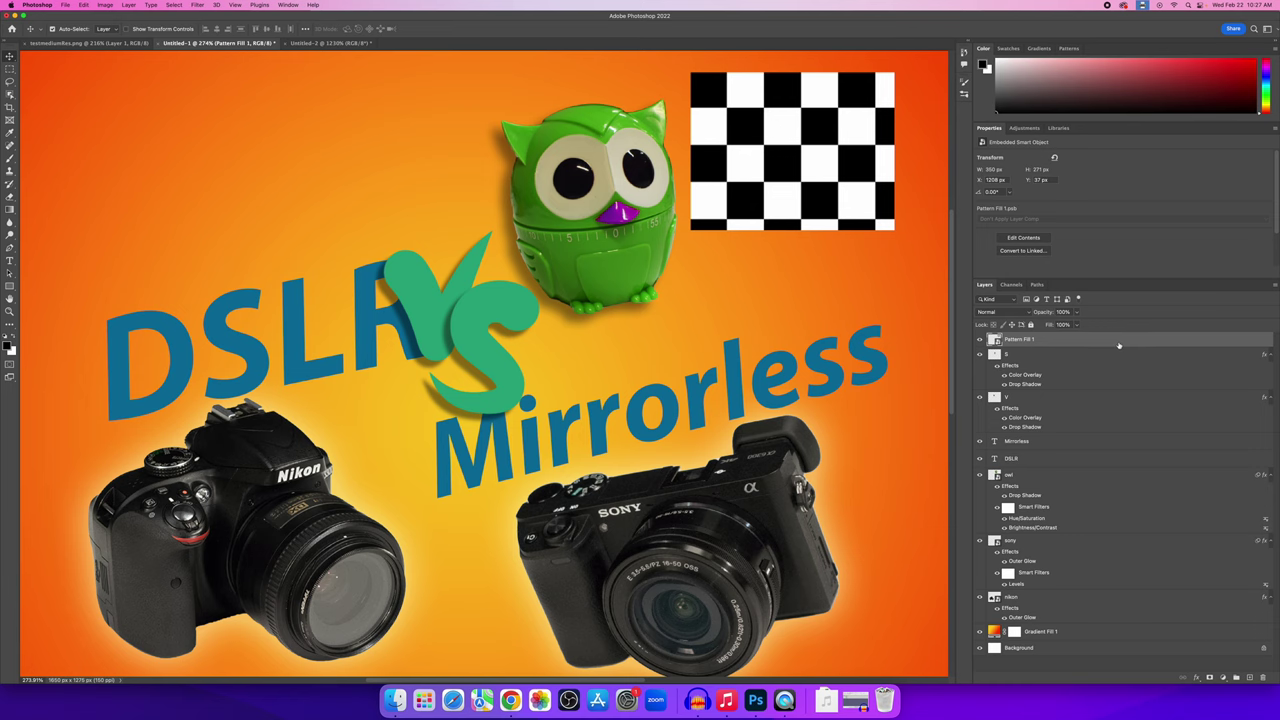
Apply a Wave filter with 1 generator, Wavelength Max 287 and Amplitude Max 44.
click(195, 5)
mouse_move(236, 130)
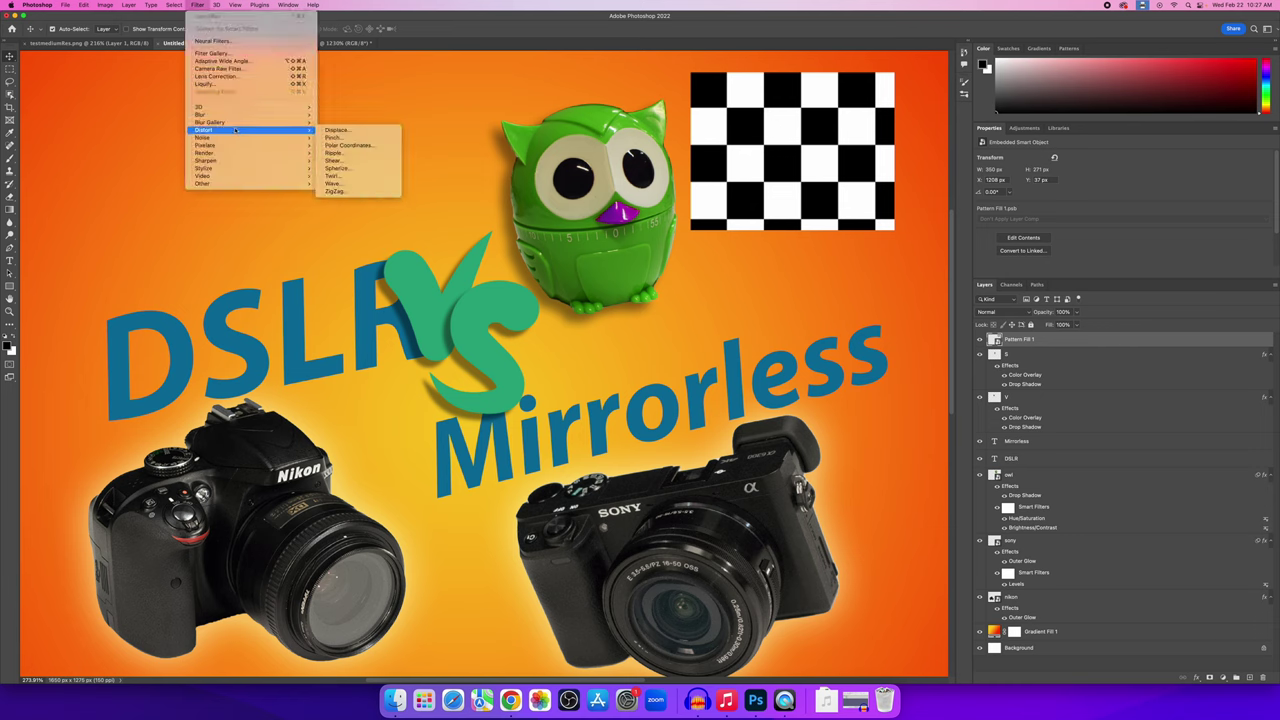
click(392, 185)
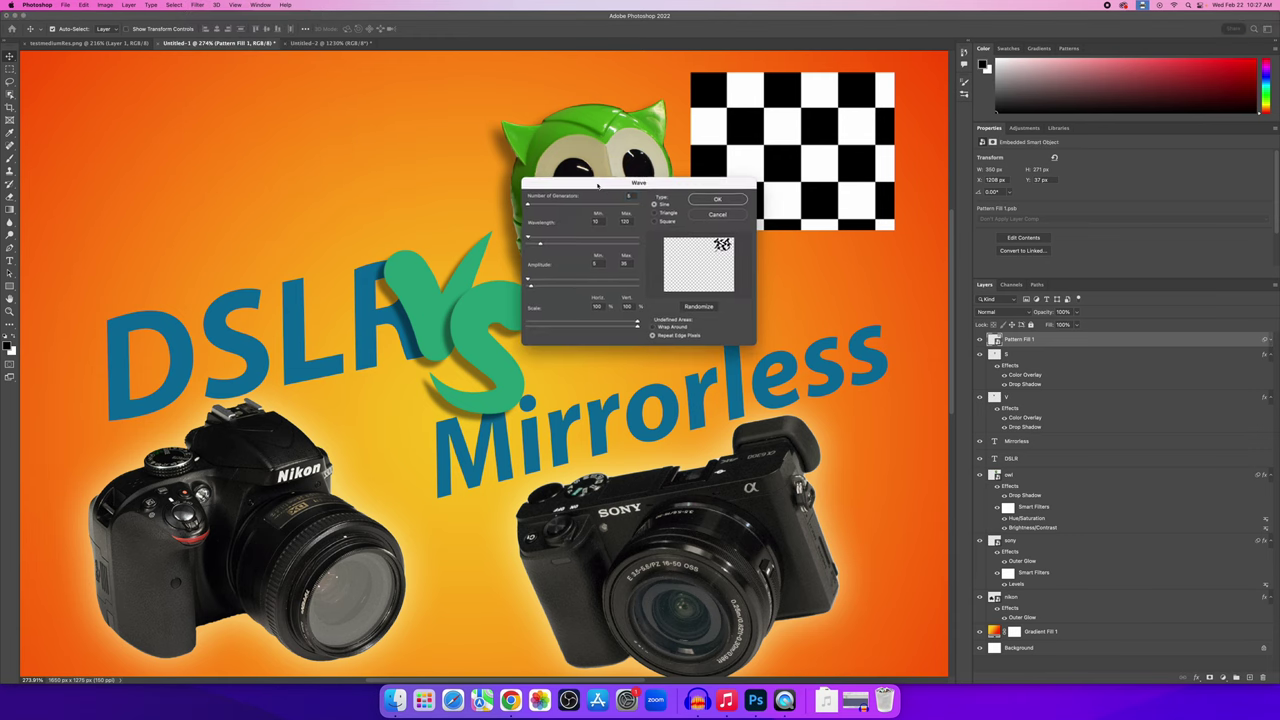
drag(575, 188, 332, 180)
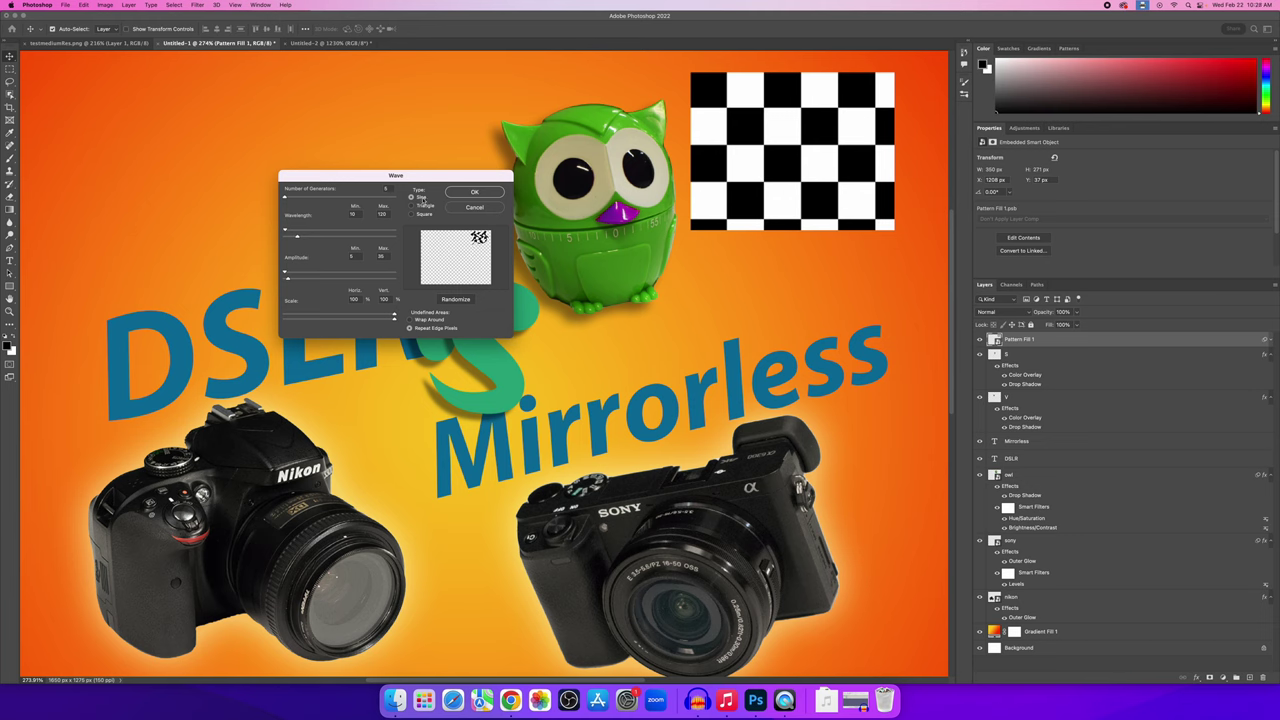
click(384, 189)
text(1)
drag(297, 238, 320, 238)
drag(289, 280, 290, 281)
click(476, 192)
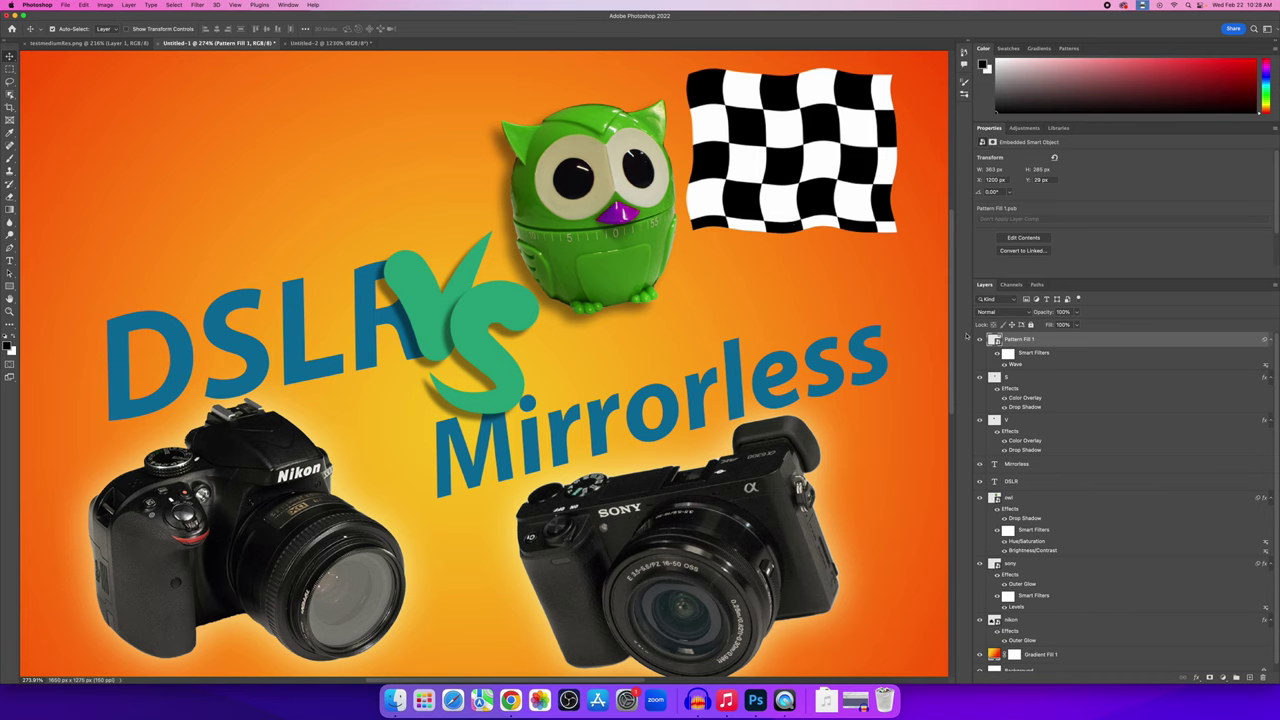
Raise the Wave filter's maximum amplitude to 58 and recheck the settings.
double_click(1027, 366)
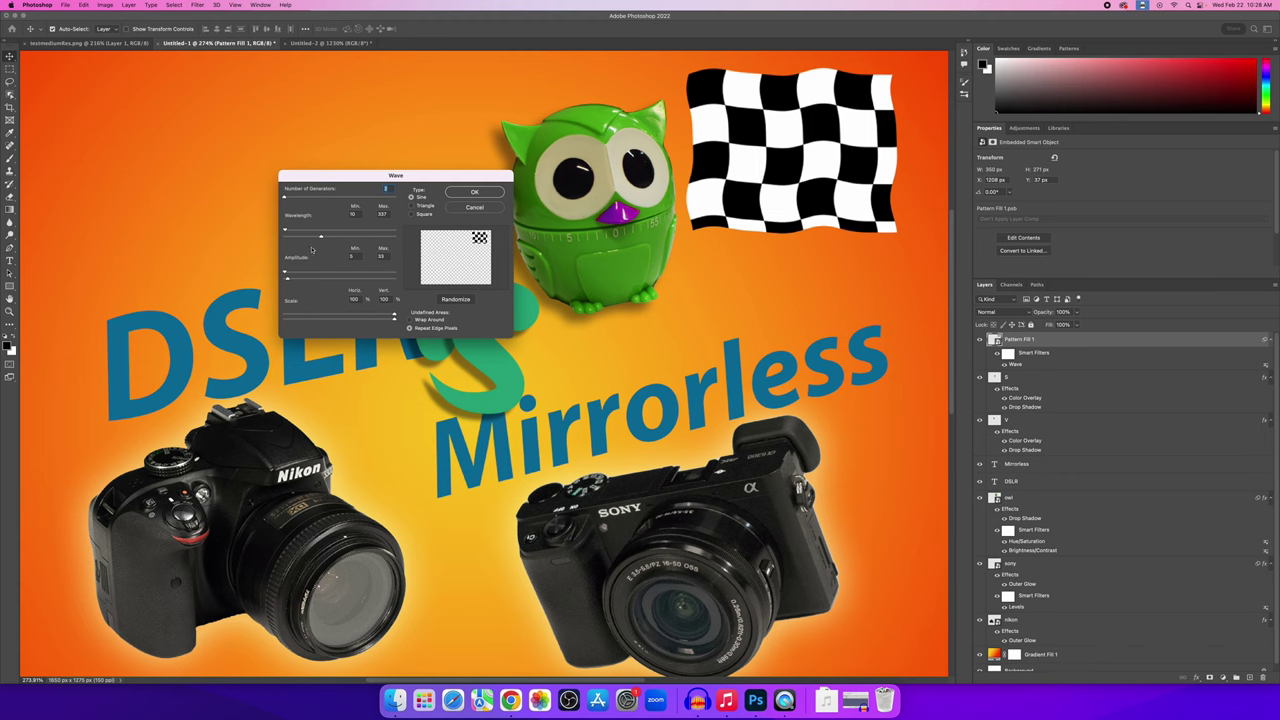
drag(287, 278, 287, 274)
click(475, 193)
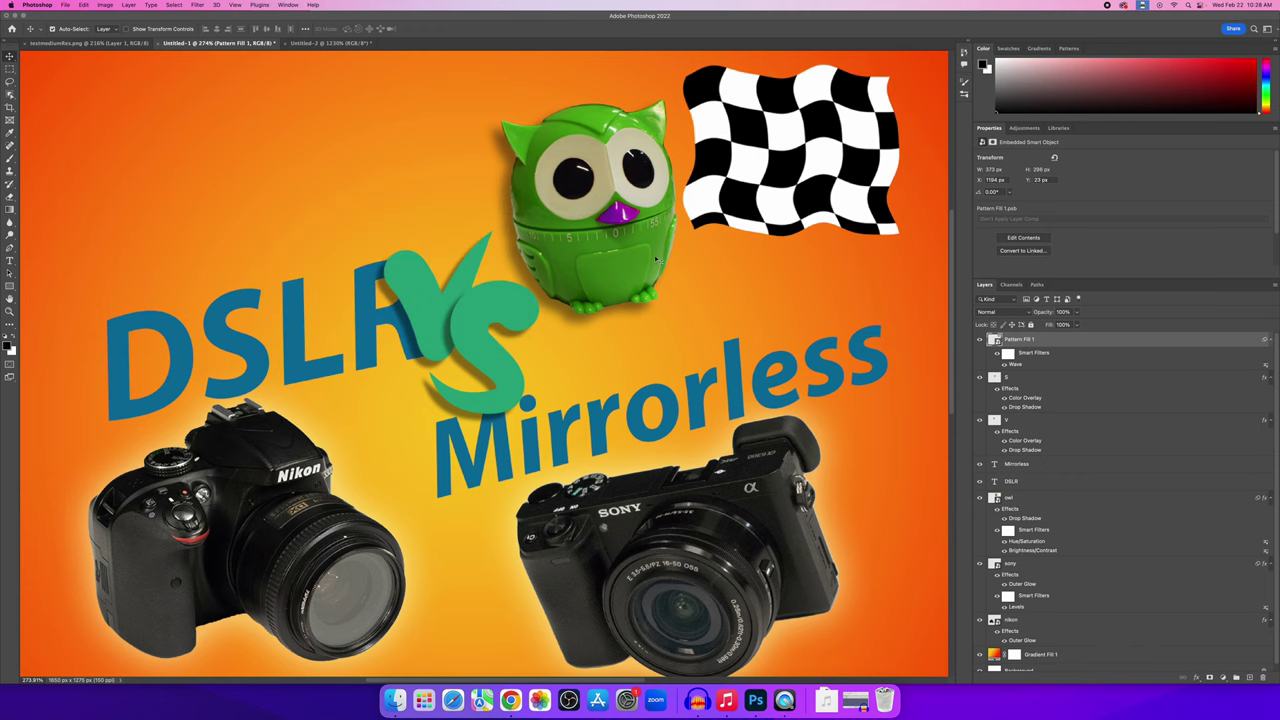
scroll(670, 245, down, 5)
scroll(703, 218, up, 5)
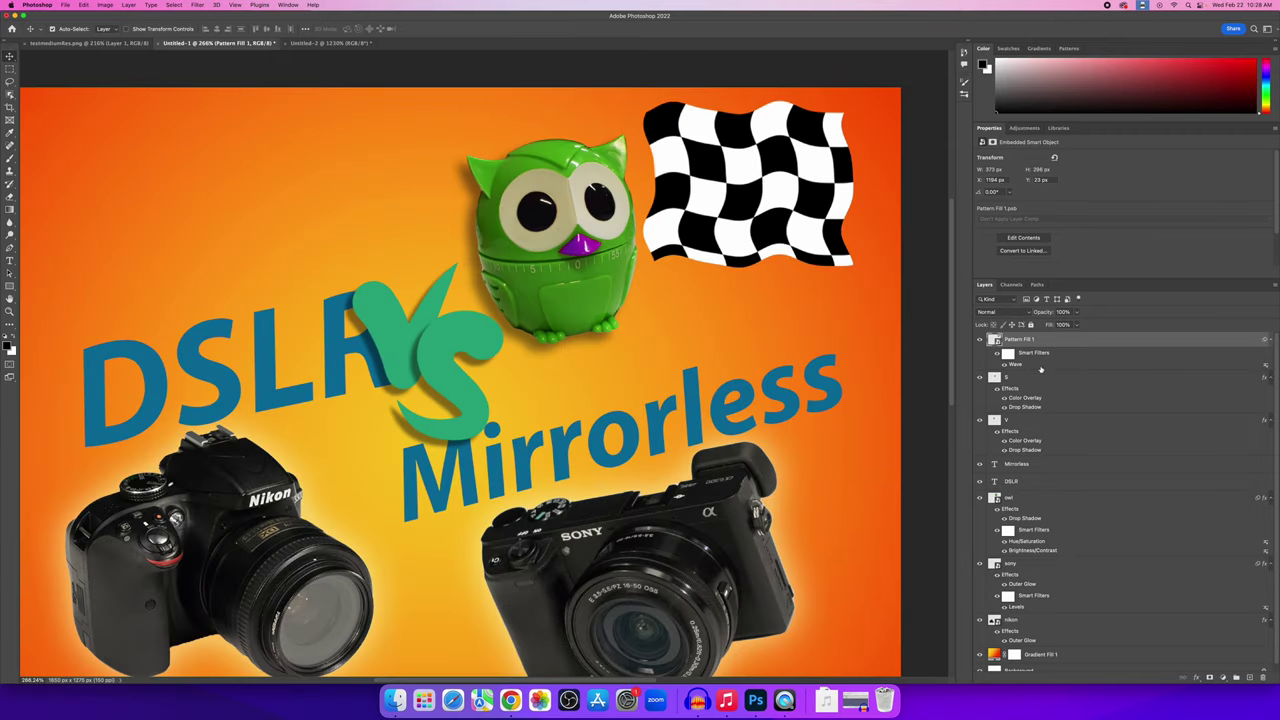
double_click(1020, 365)
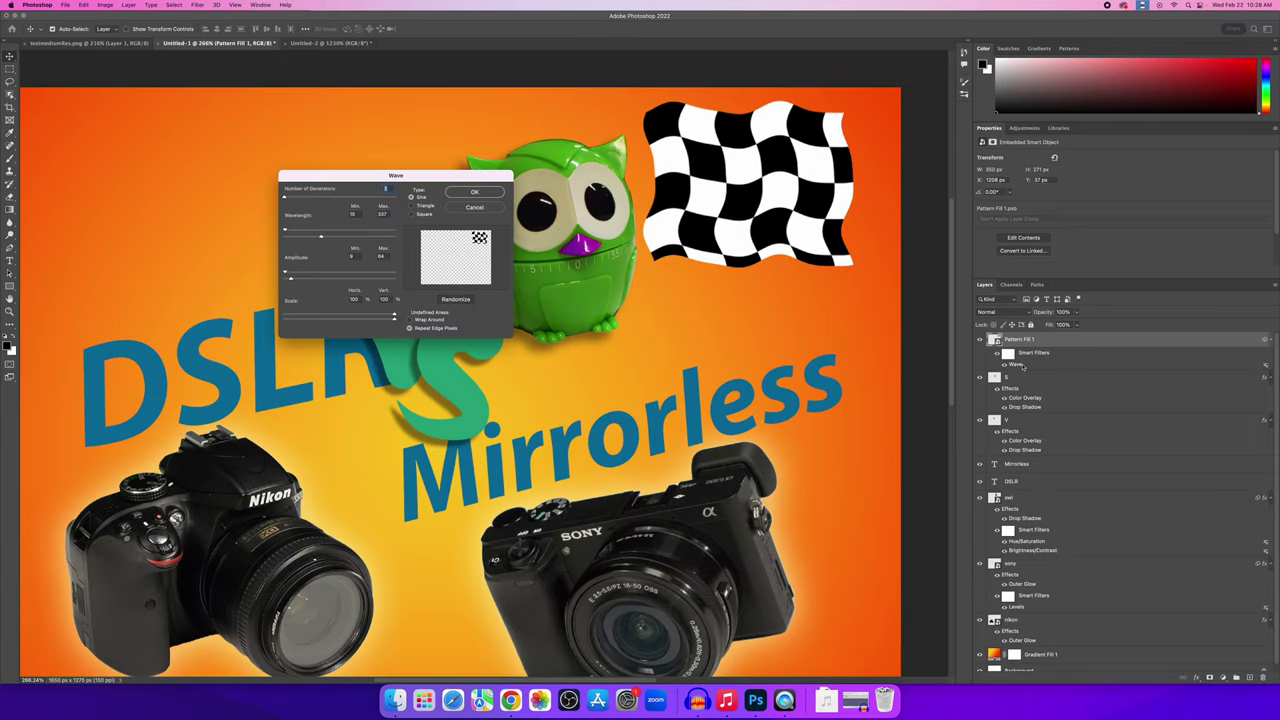
click(477, 207)
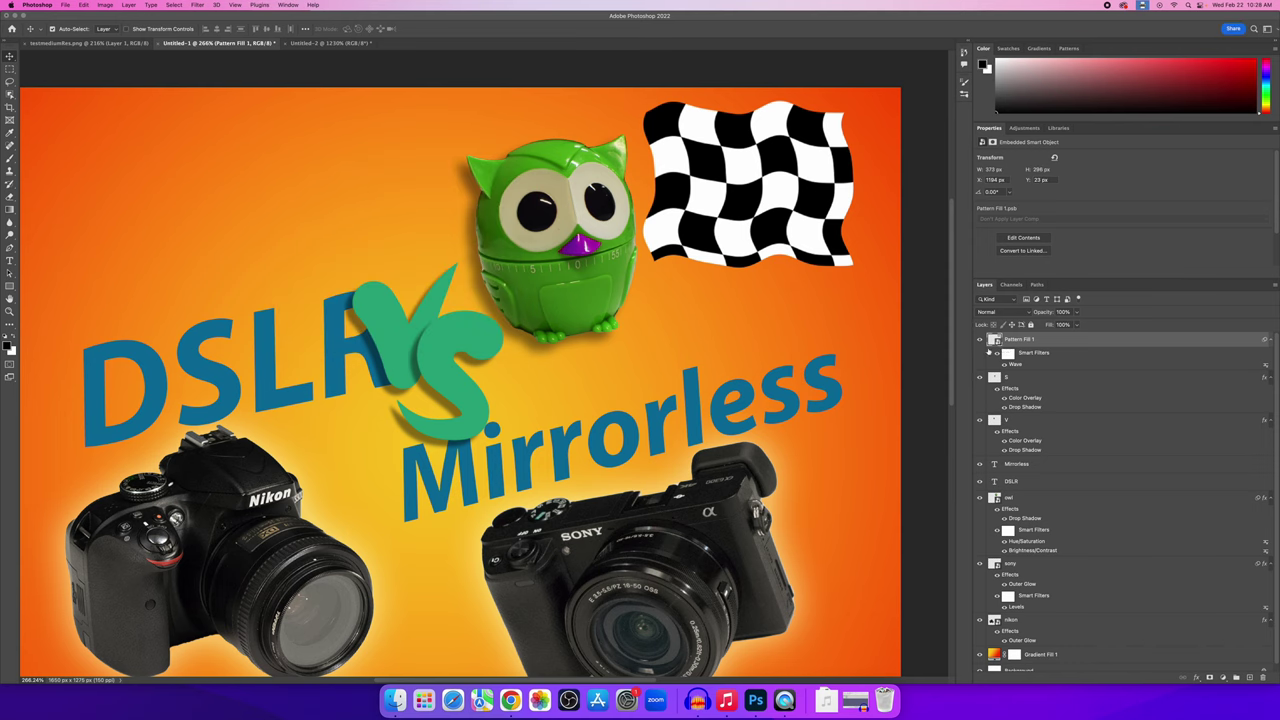
Drag the waved flag slightly left and down toward the owl's head.
scroll(758, 300, up, 2)
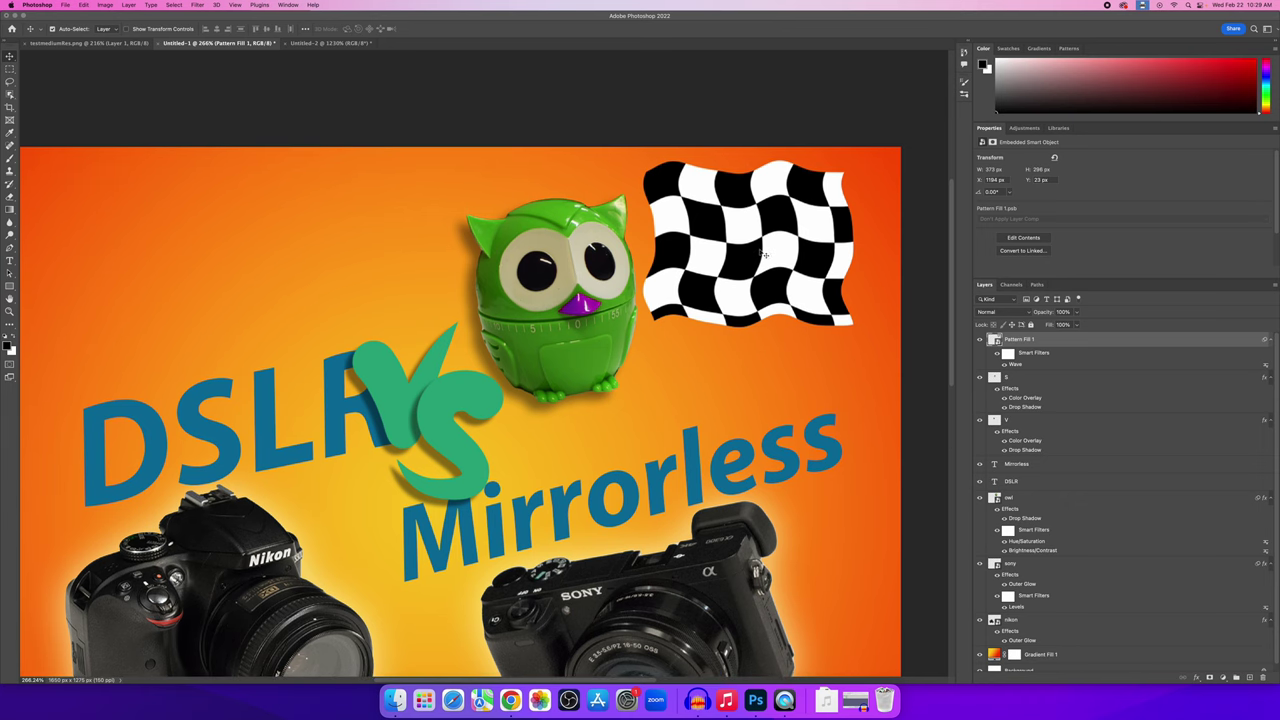
scroll(790, 253, down, 3)
scroll(780, 255, up, 6)
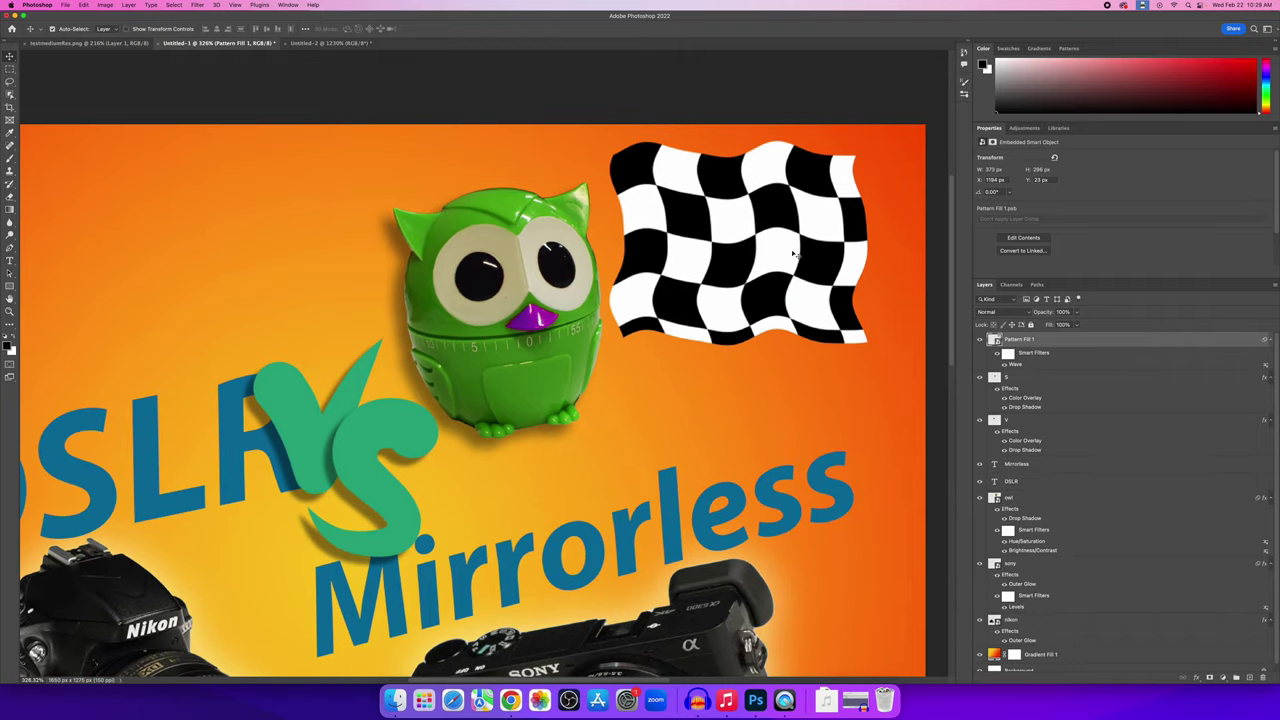
mouse_move(766, 251)
mouse_down()
mouse_move(720, 242)
mouse_move(751, 288)
mouse_move(755, 262)
mouse_move(738, 272)
mouse_move(772, 260)
mouse_move(750, 260)
mouse_up()
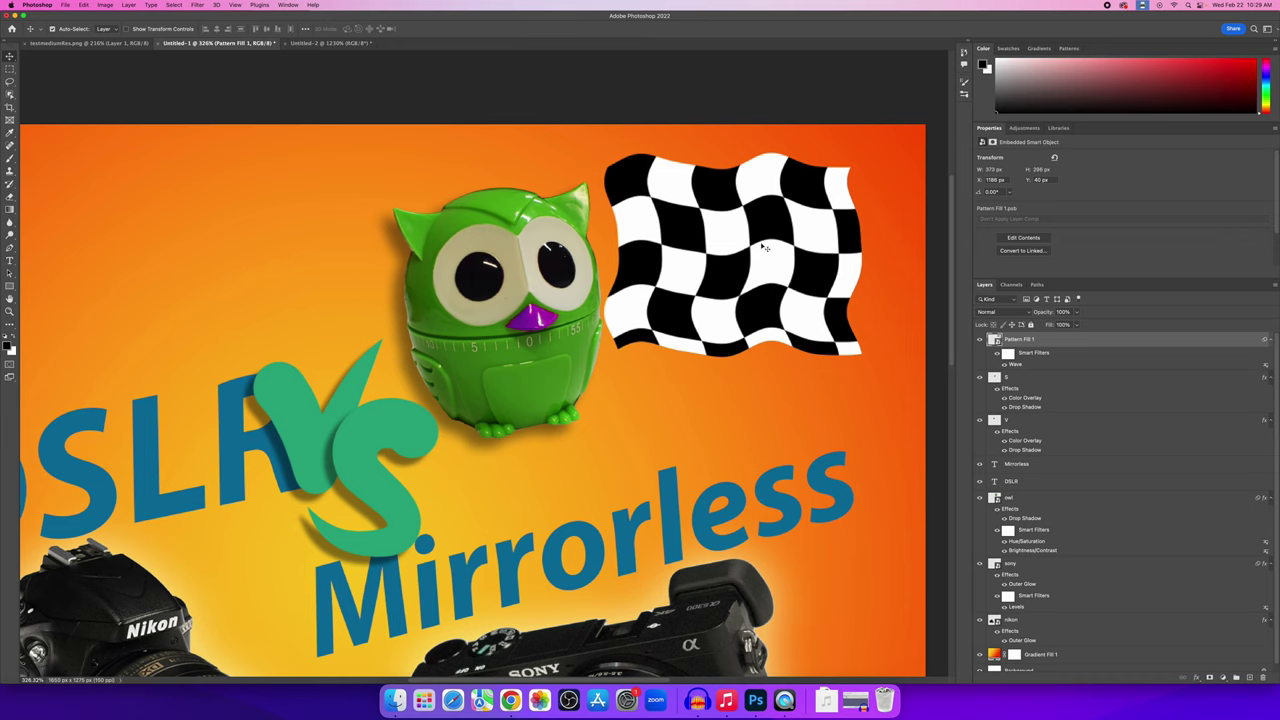
key(super+t)
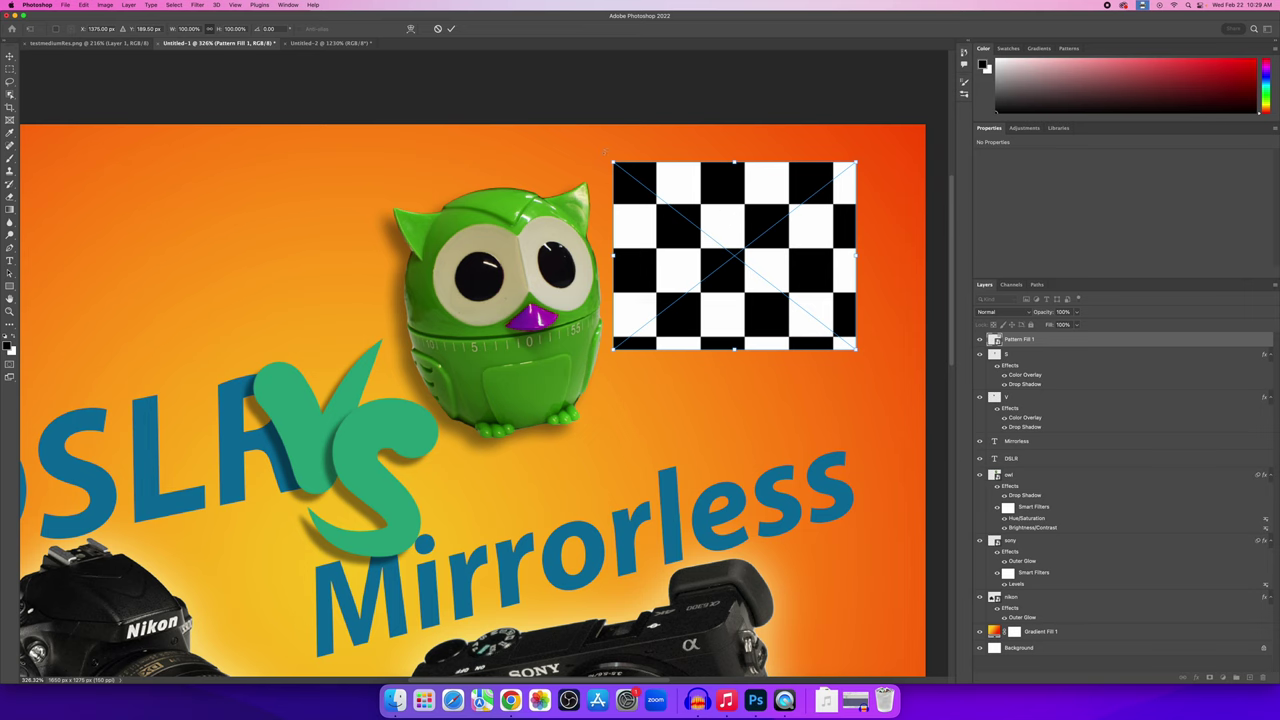
drag(604, 150, 591, 183)
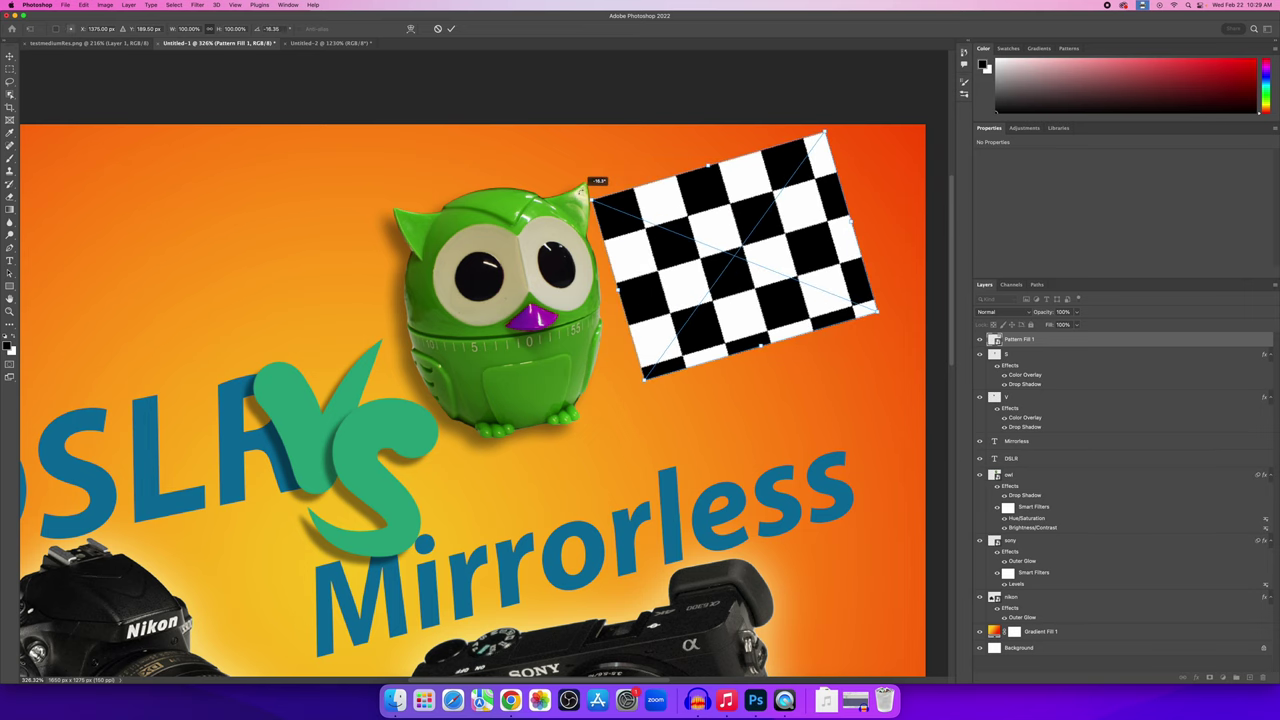
key(Return)
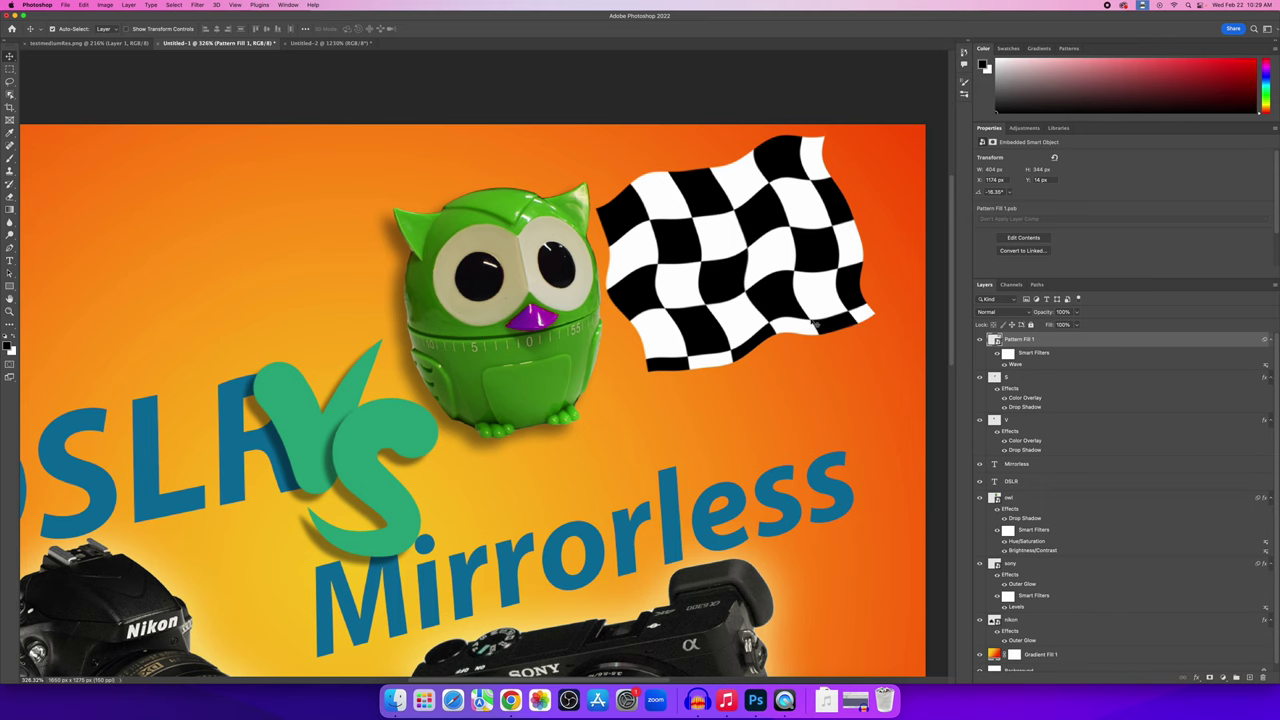
key(super+z)
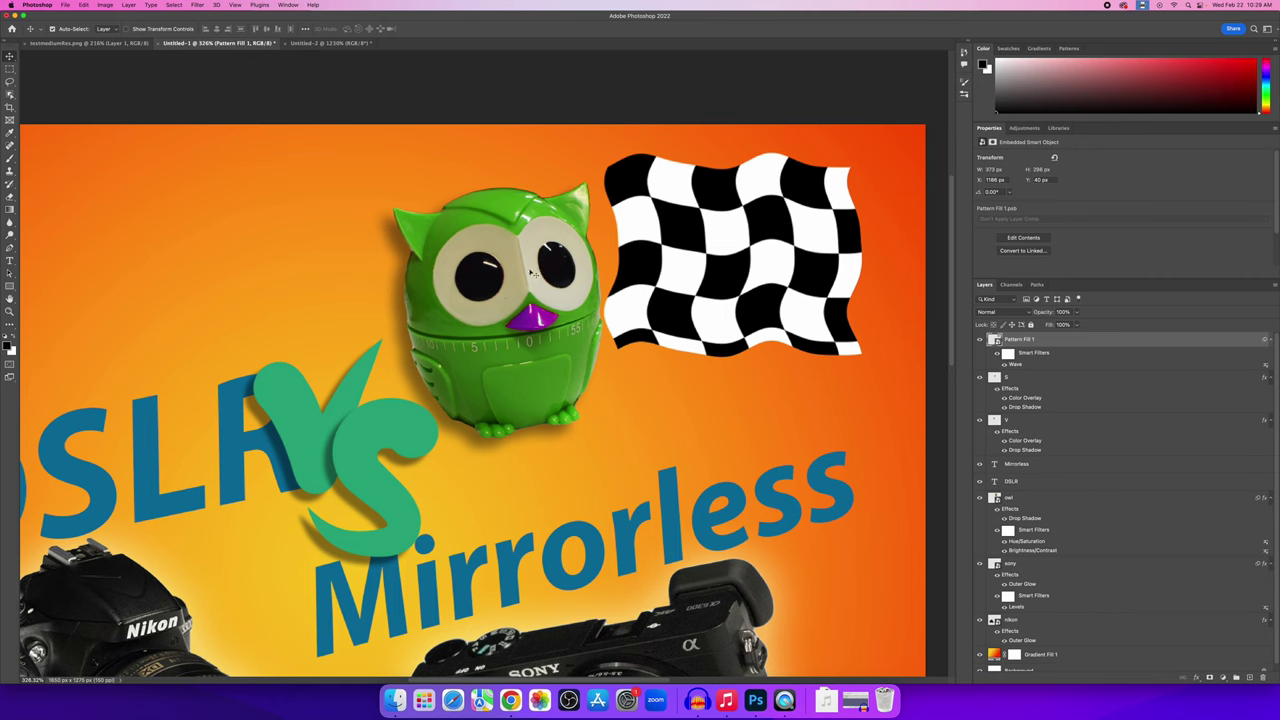
Rasterize the flag layer, baking the Wave ripple into pixels.
right_click(1032, 366)
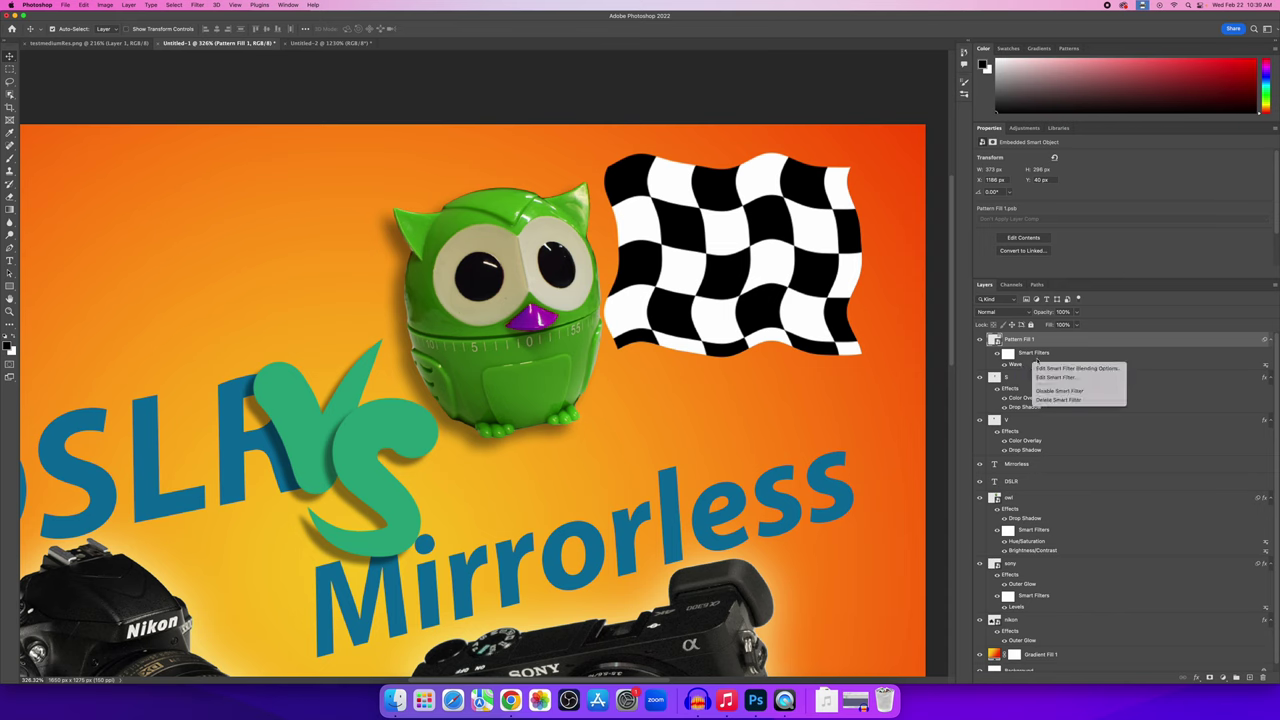
click(1036, 362)
right_click(1050, 342)
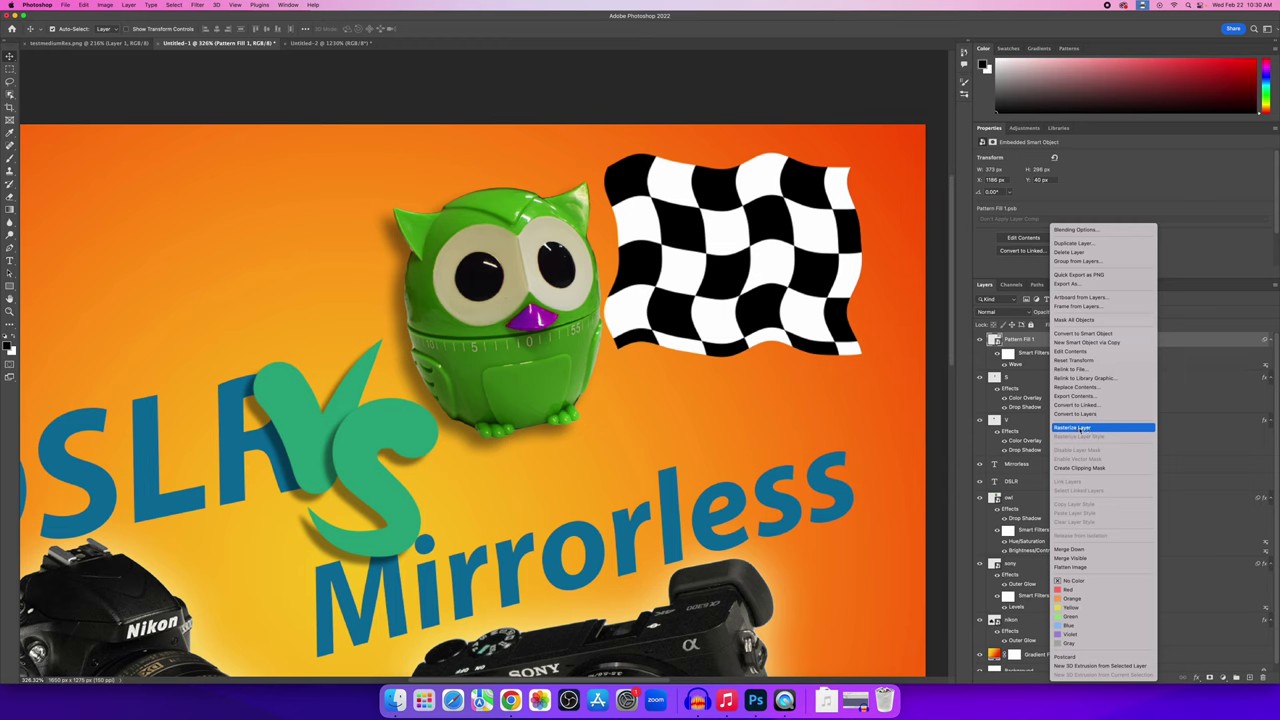
click(1081, 430)
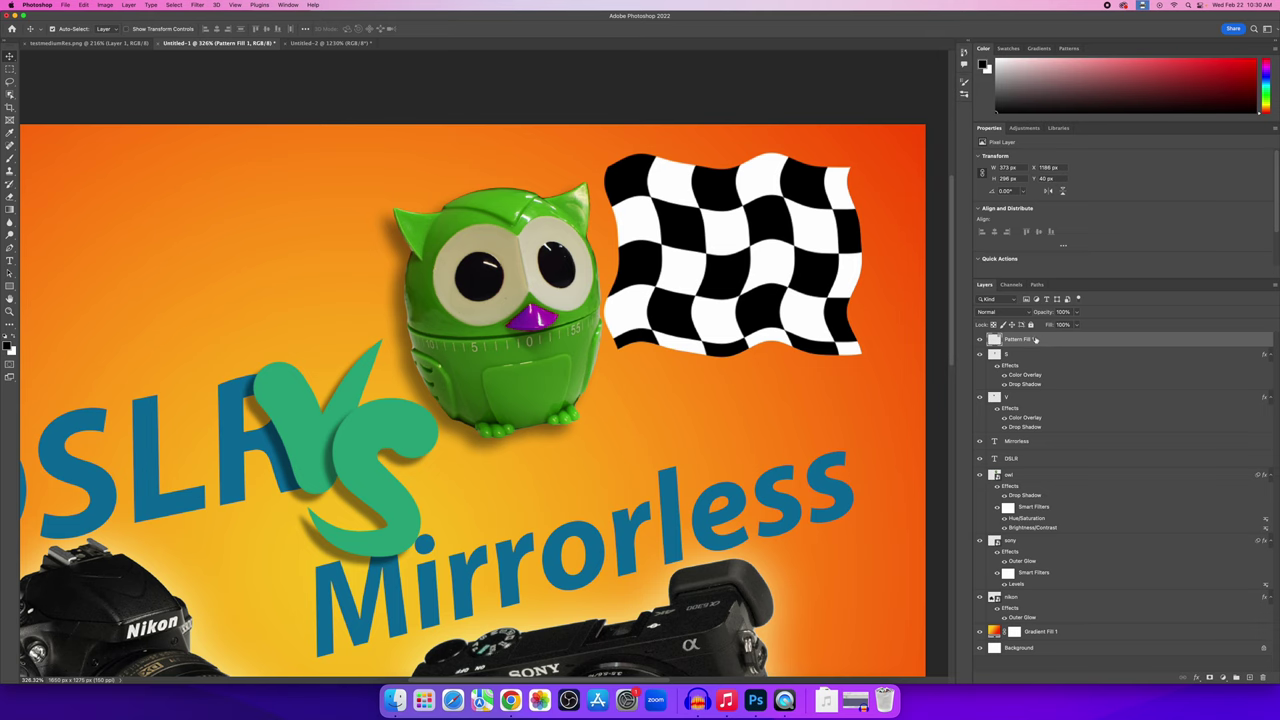
Move the flag left against the owl, then try rotating it and undo that transform.
drag(712, 261, 684, 279)
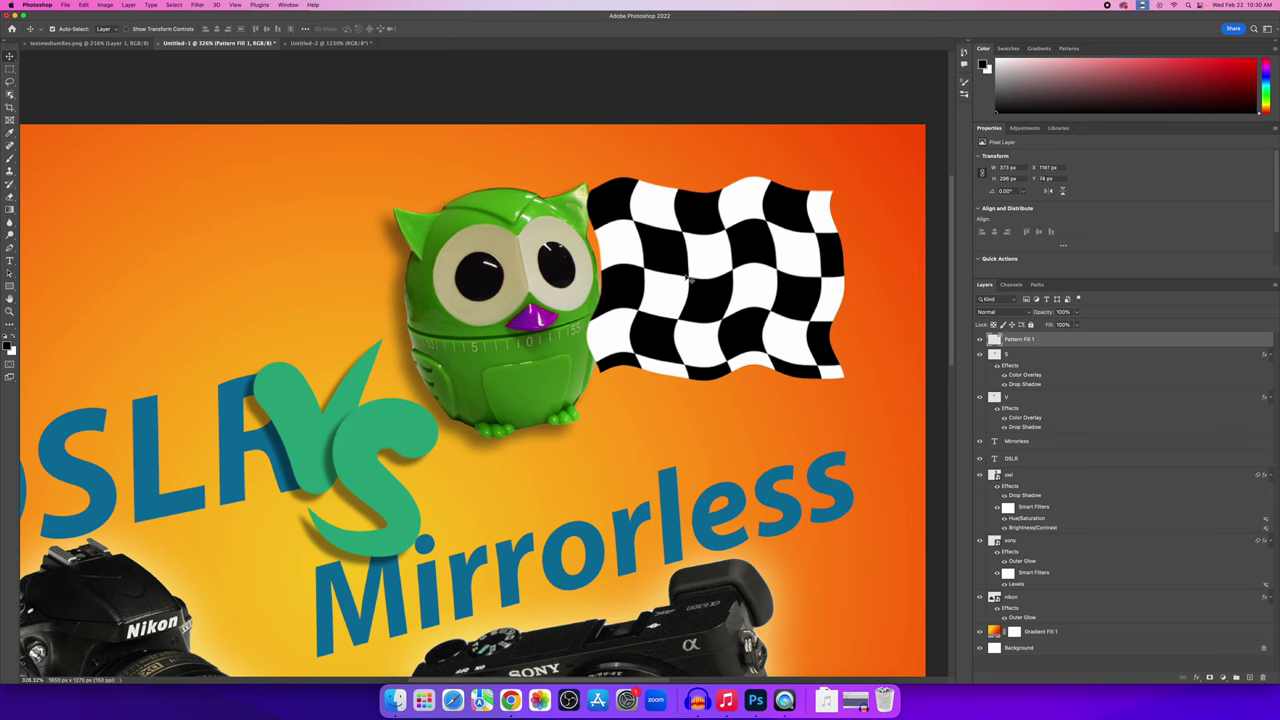
key(super+t)
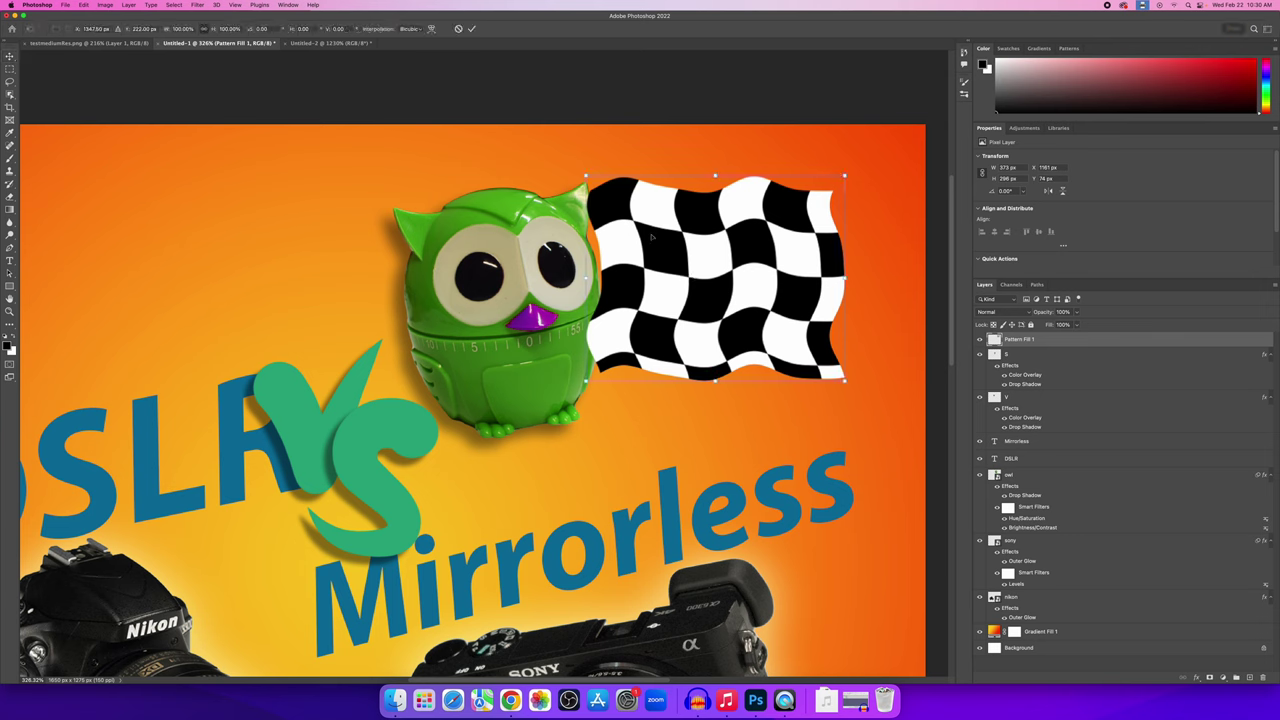
drag(564, 186, 556, 218)
drag(638, 274, 653, 237)
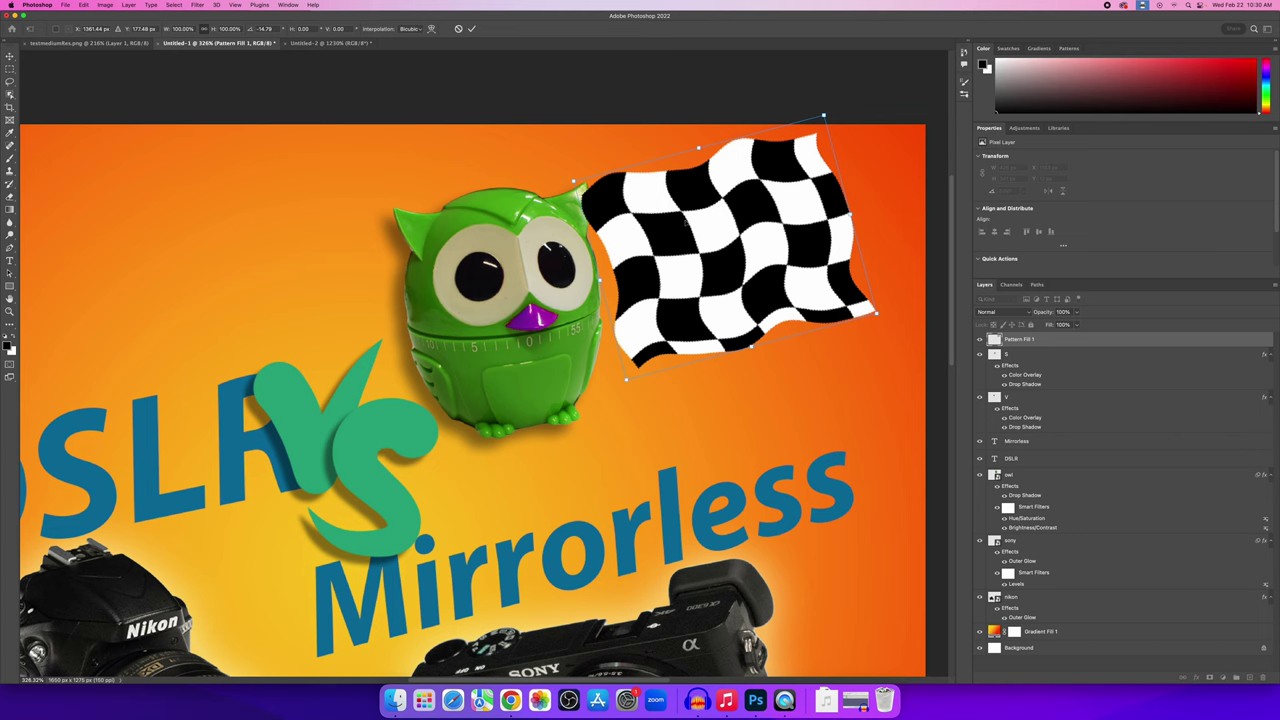
key(super+z)
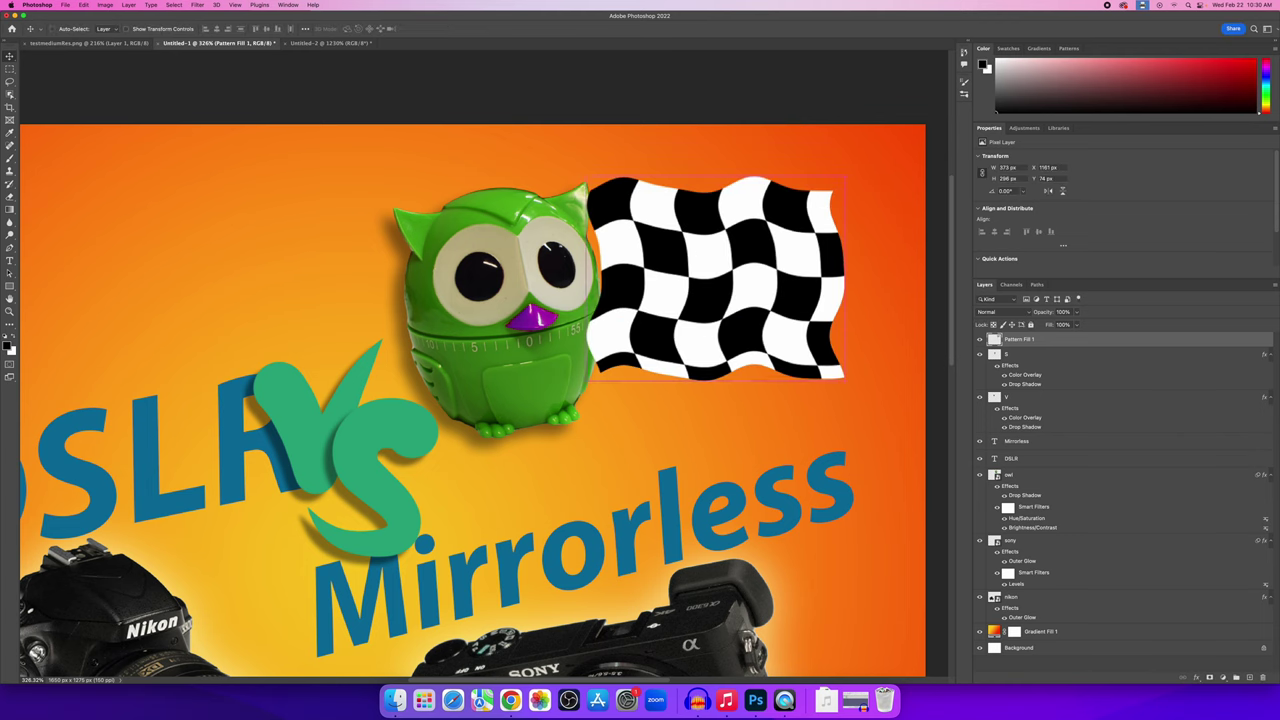
Flip the flag horizontally, rotate it about 20°, shift it up-right and scale to ~91%.
right_click(714, 251)
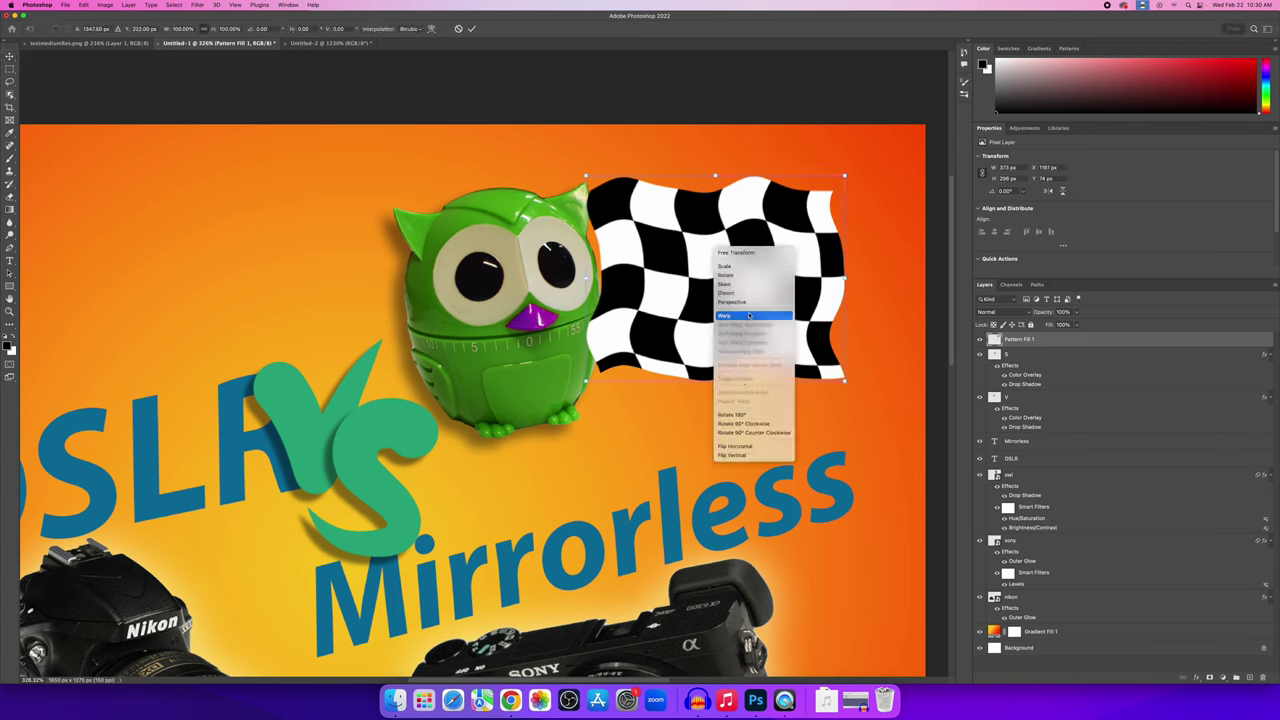
click(671, 290)
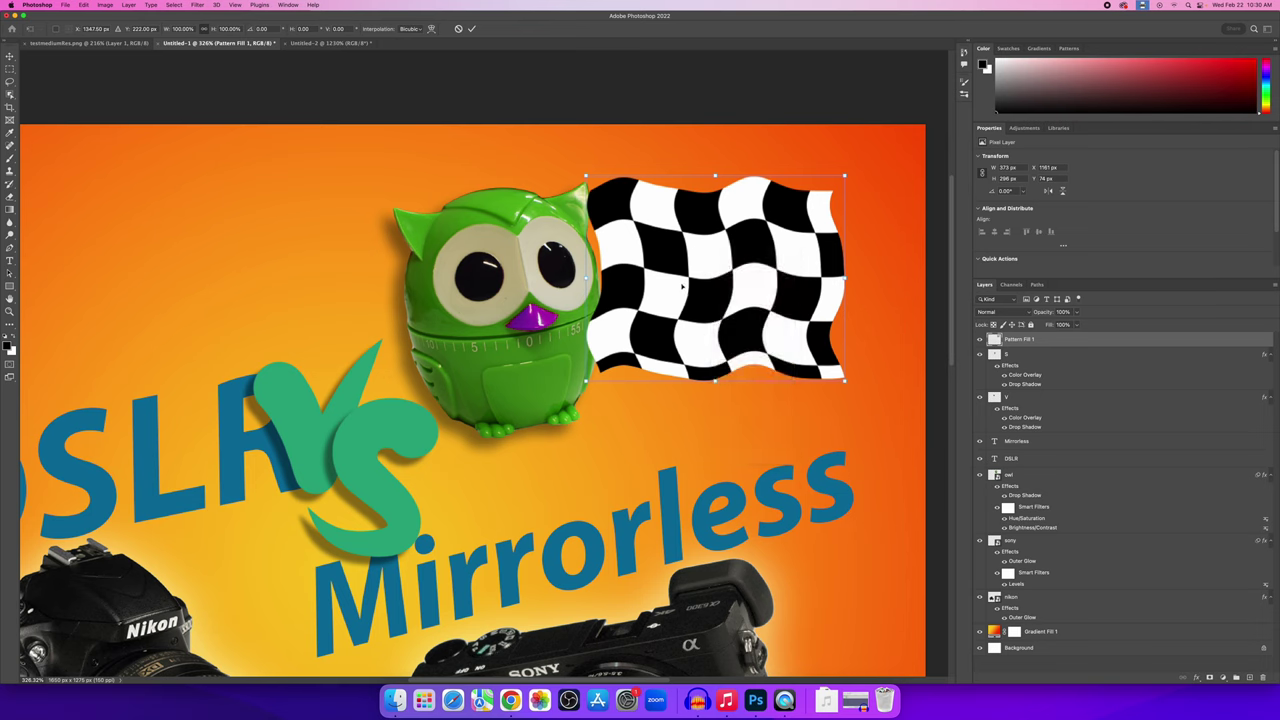
right_click(690, 261)
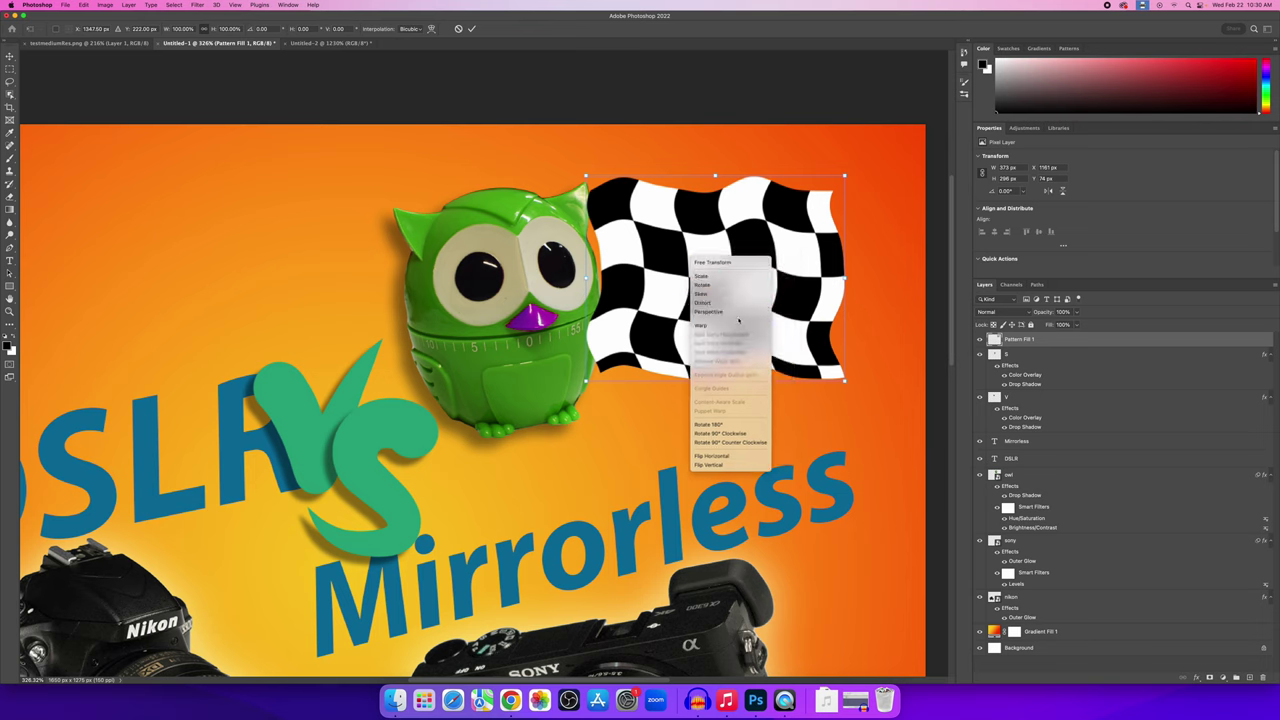
click(712, 457)
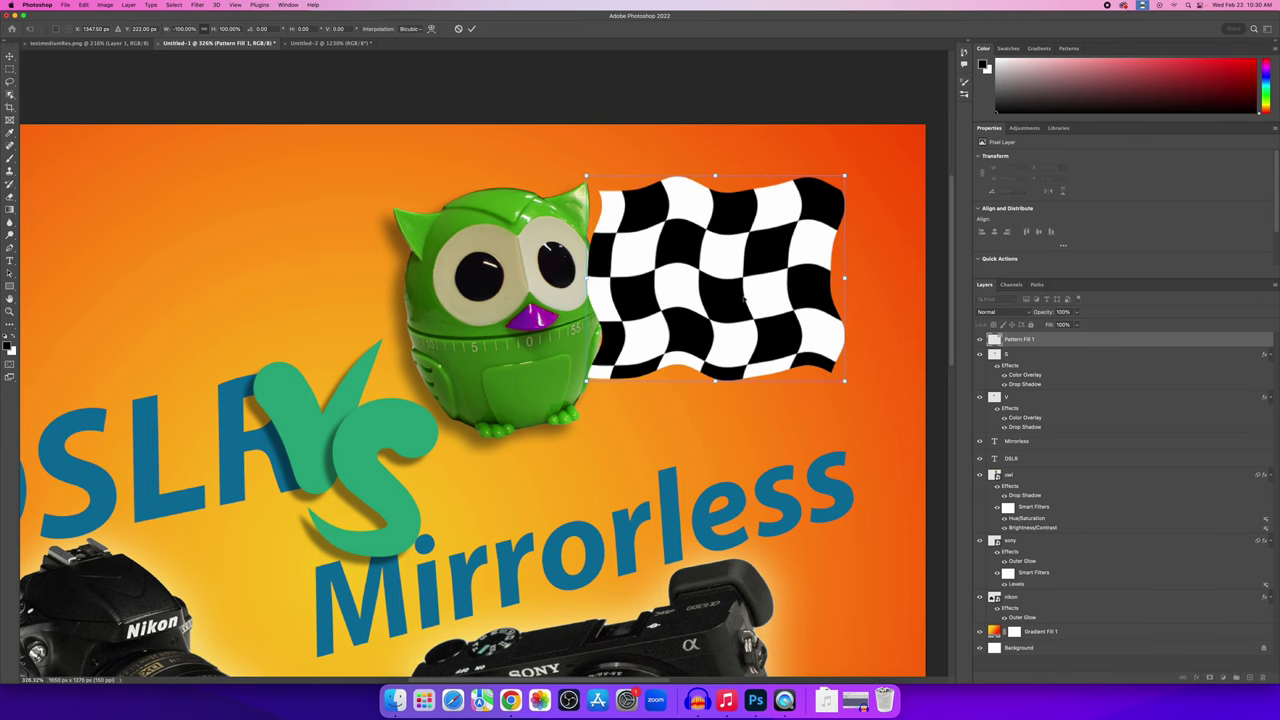
drag(851, 228, 862, 258)
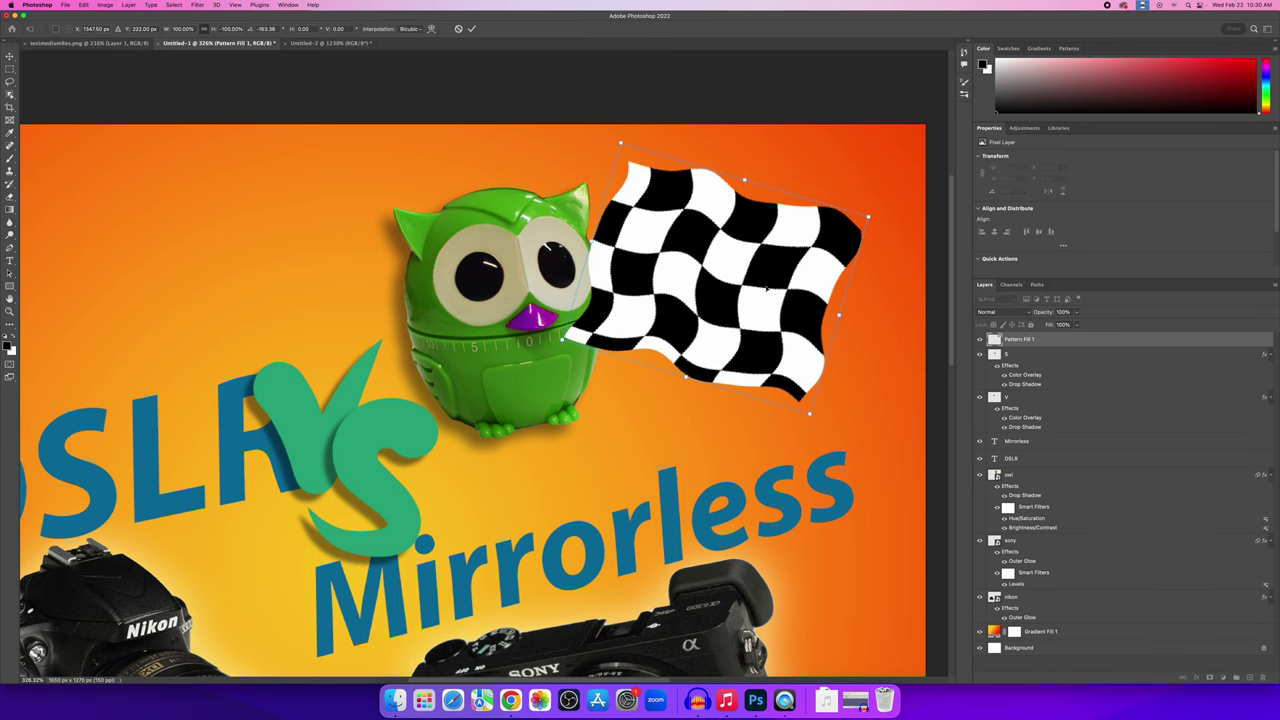
drag(766, 287, 790, 272)
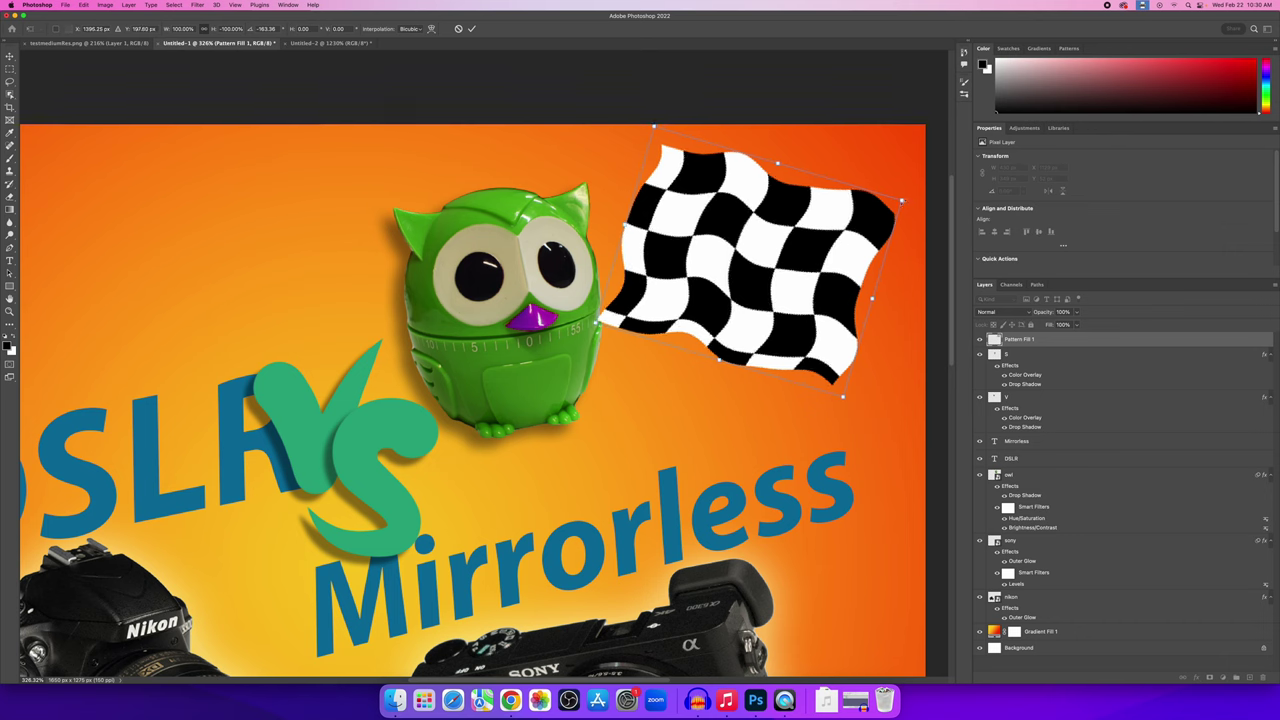
drag(902, 200, 876, 207)
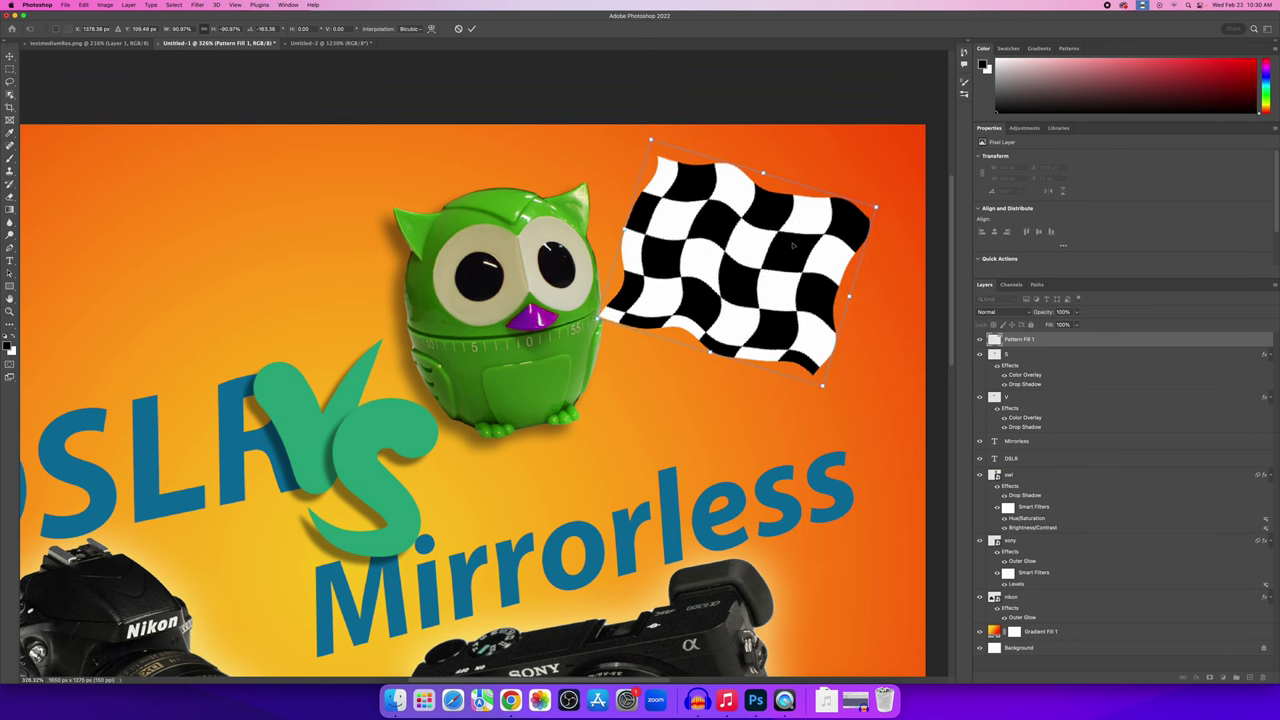
key(Return)
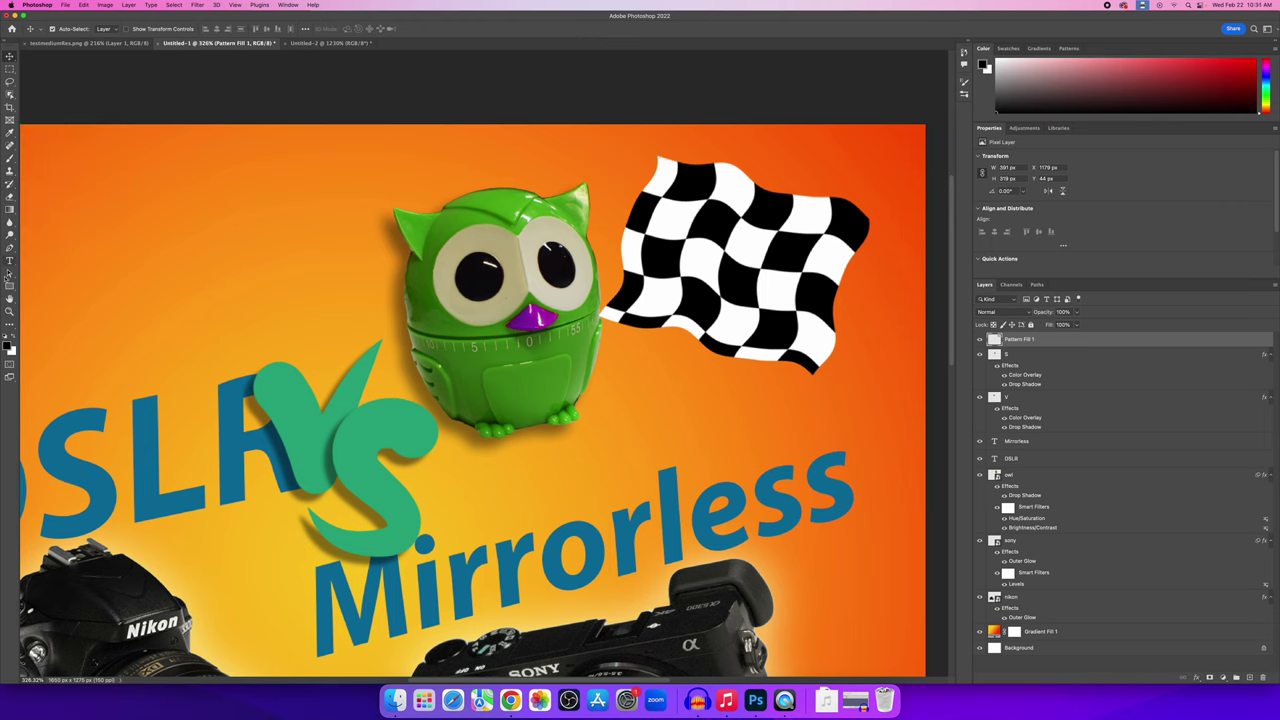
Draw a tall thin rectangle pole and fill it dark brown (#6e4022).
click(10, 287)
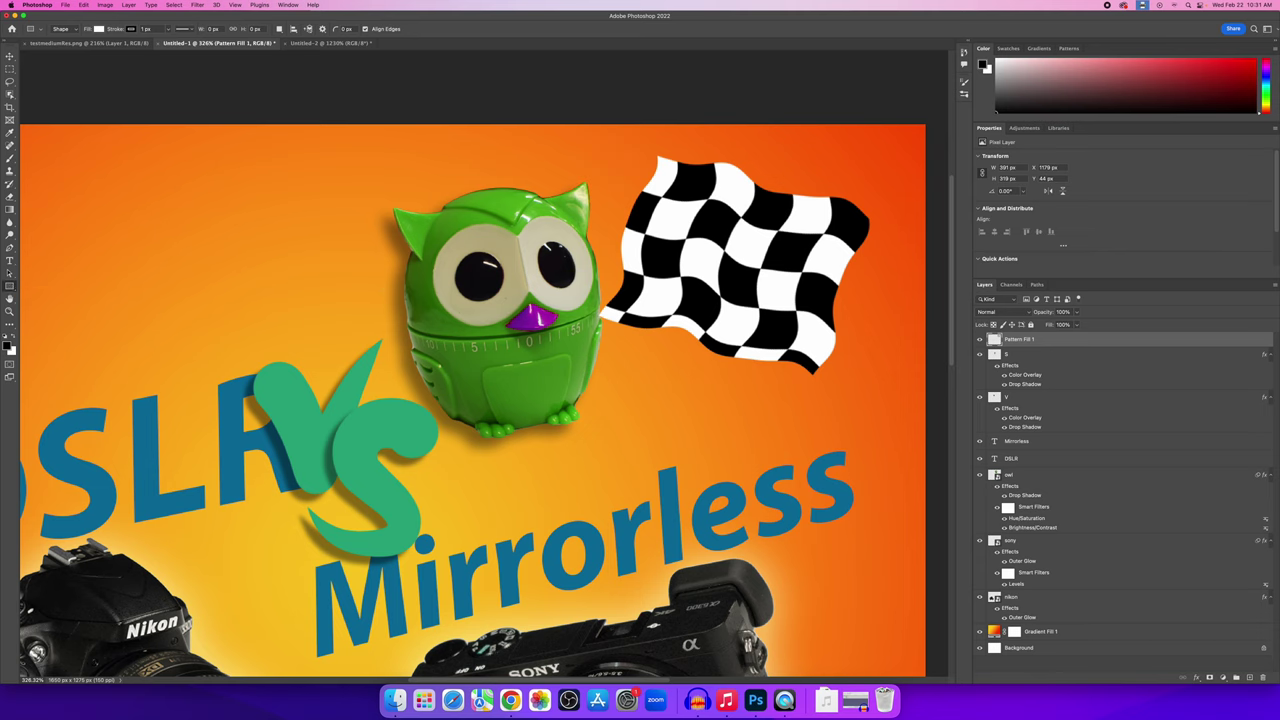
drag(600, 156, 610, 405)
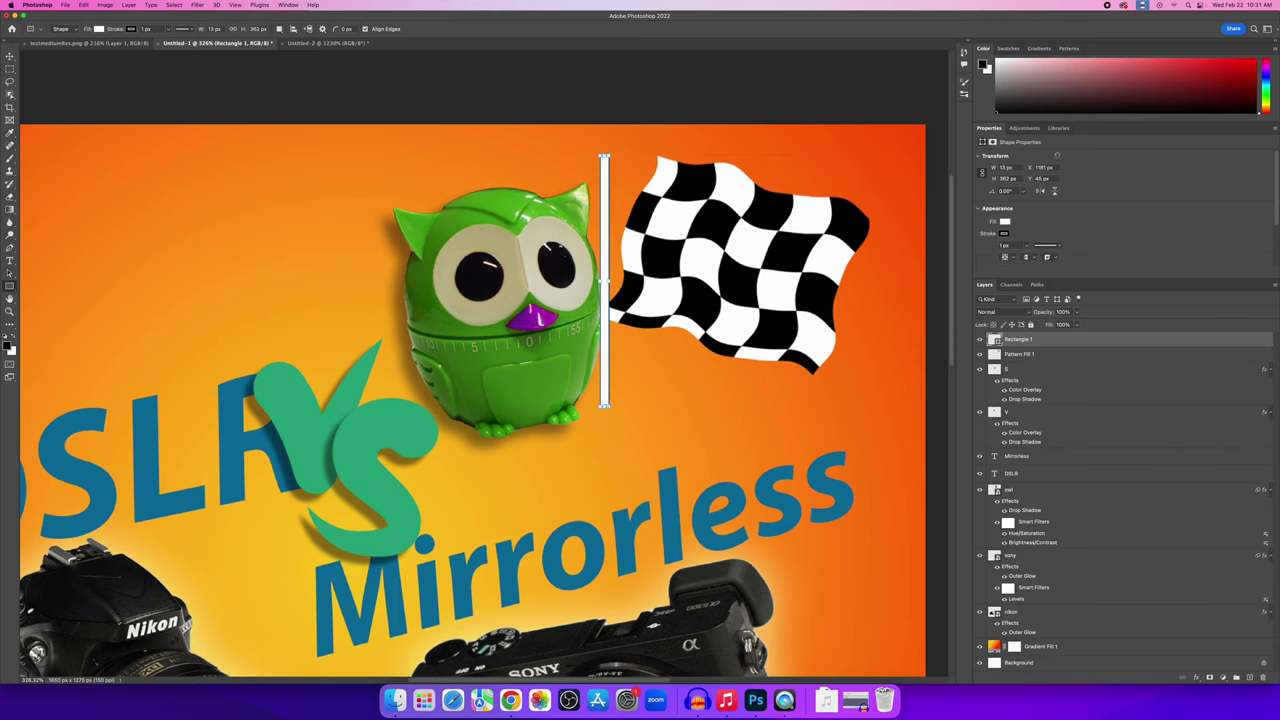
click(99, 30)
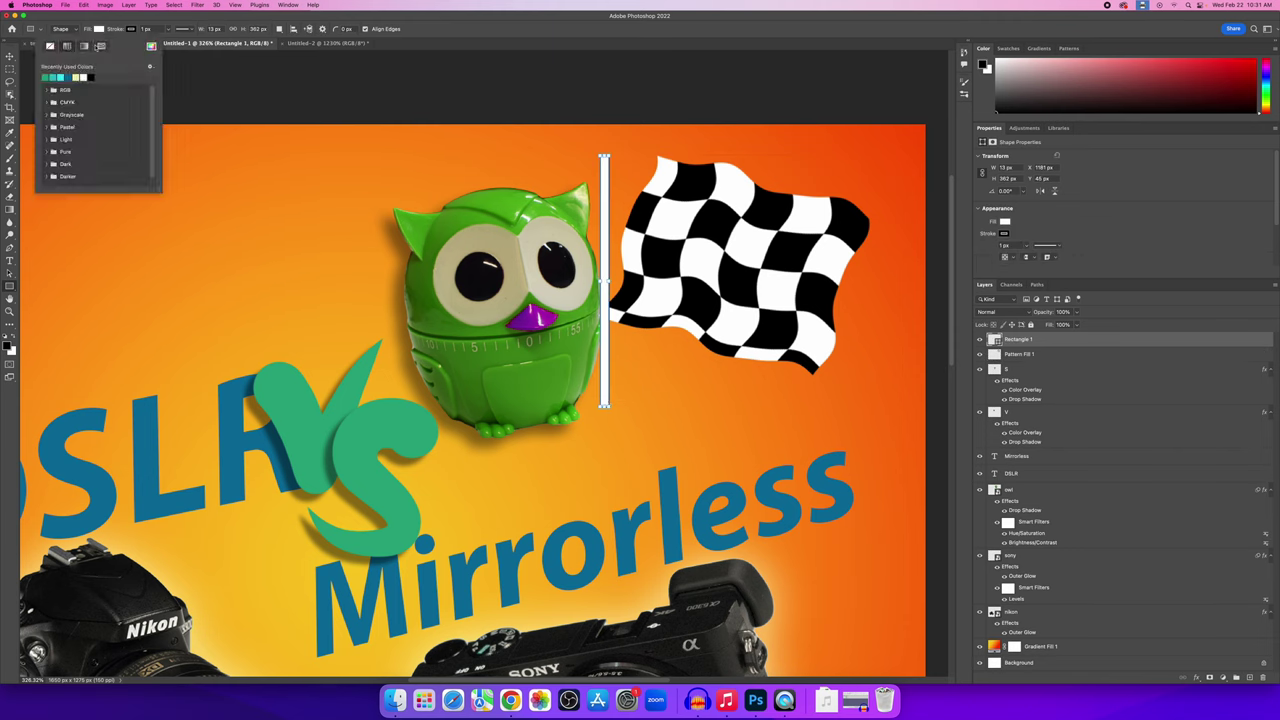
click(151, 47)
click(835, 478)
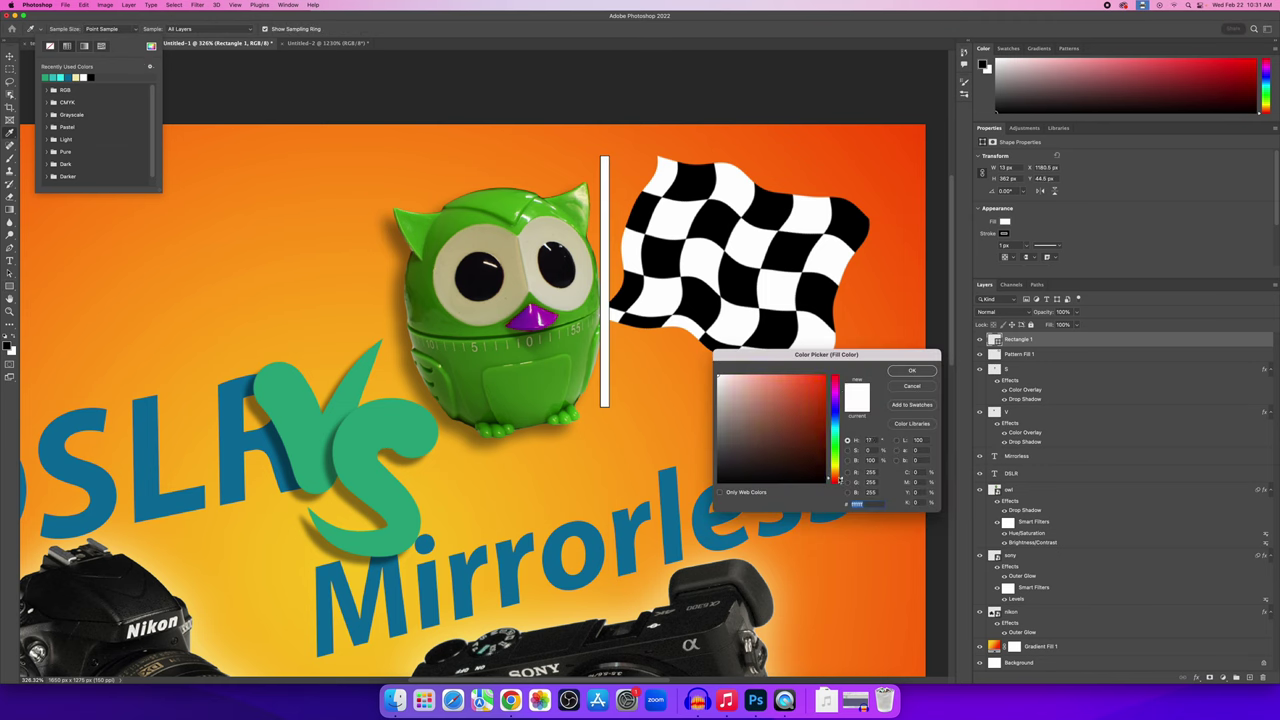
click(808, 426)
drag(808, 426, 791, 435)
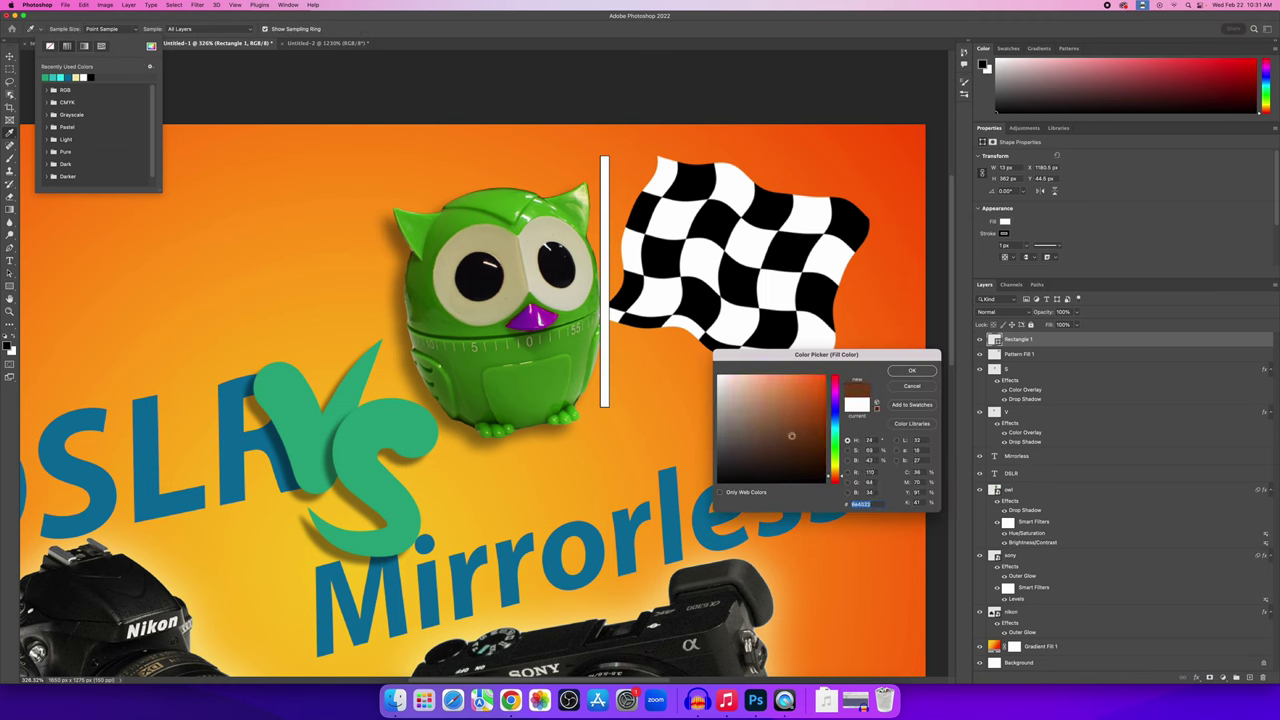
click(905, 371)
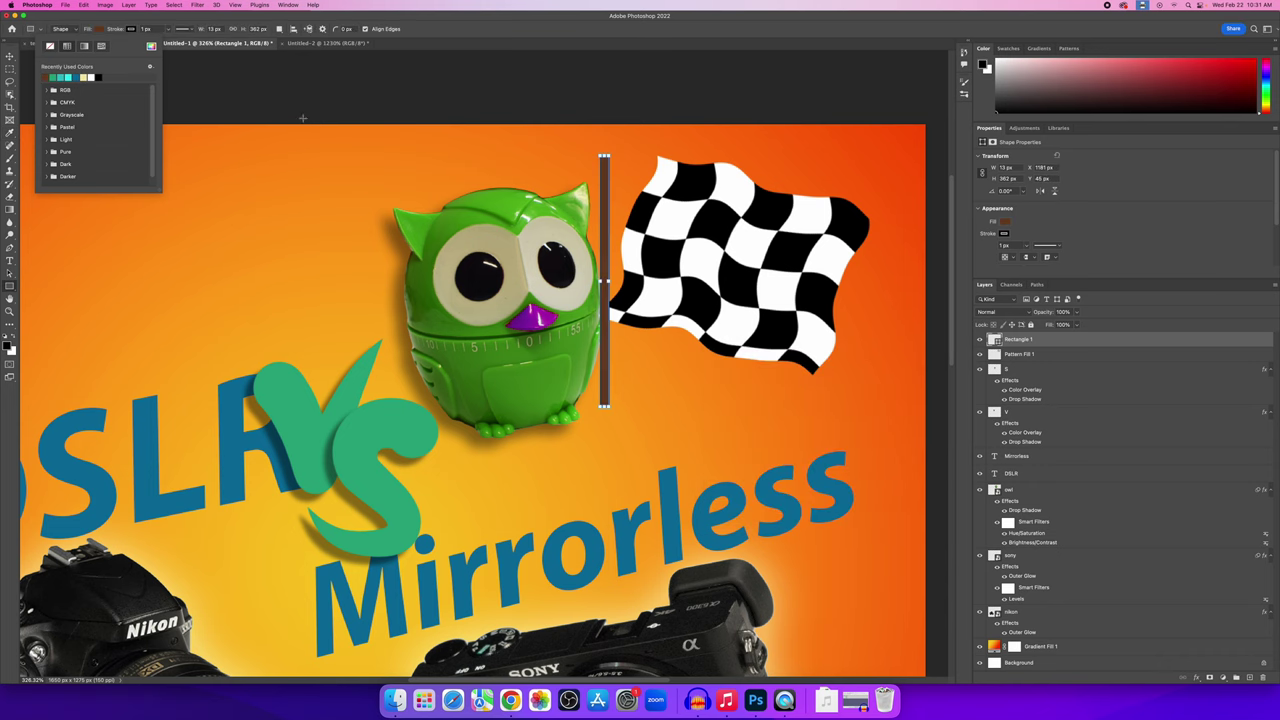
click(122, 31)
Remove the pole's stroke by setting width 0 px and No Color.
click(131, 31)
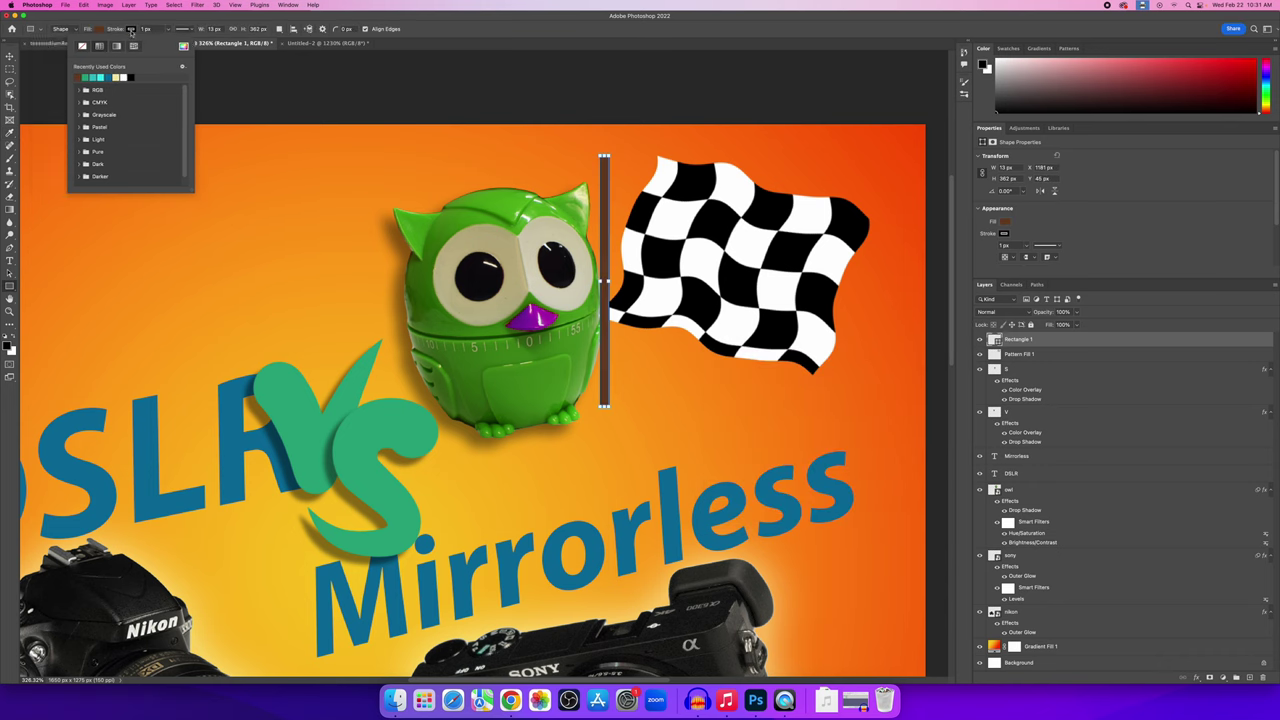
click(128, 29)
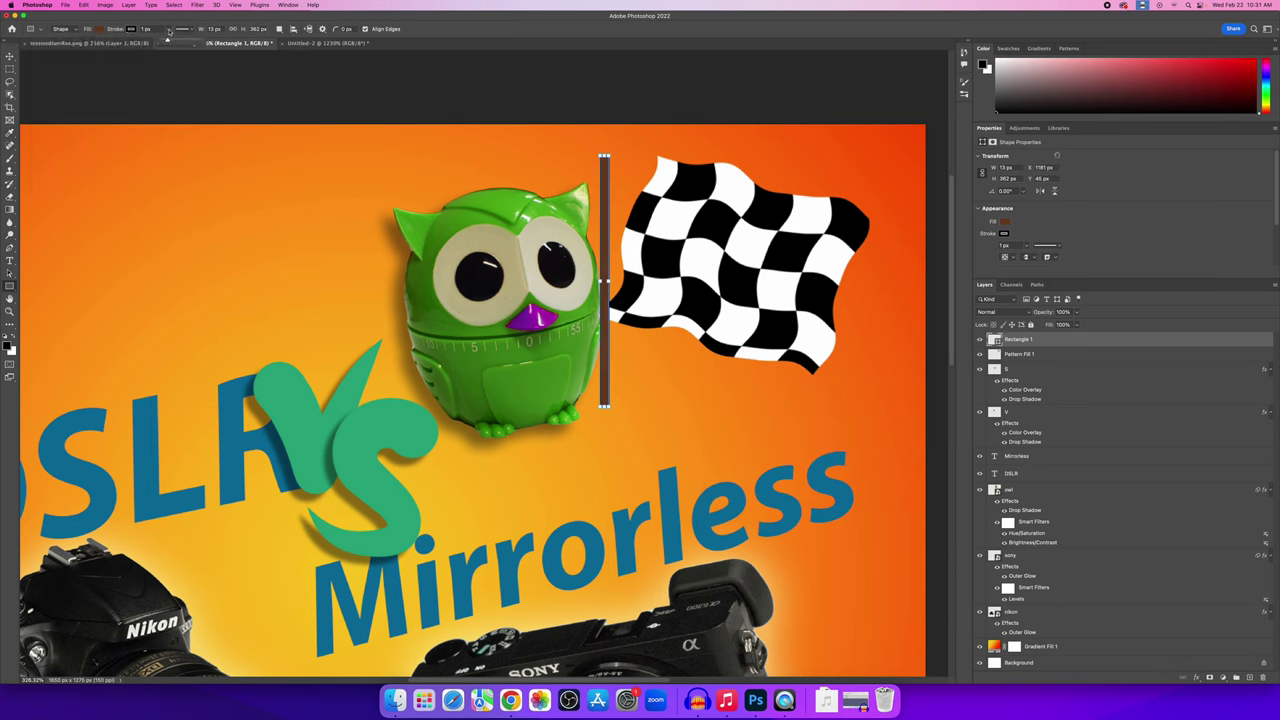
drag(163, 42, 135, 38)
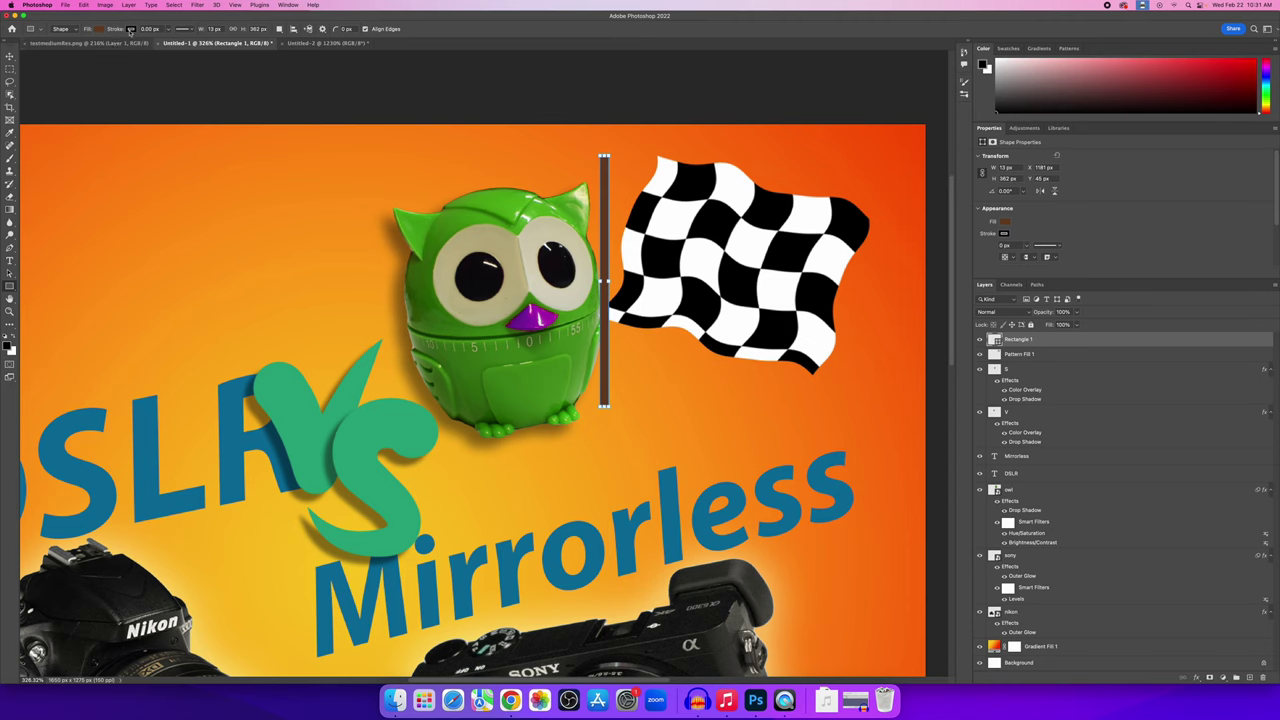
click(130, 30)
click(82, 47)
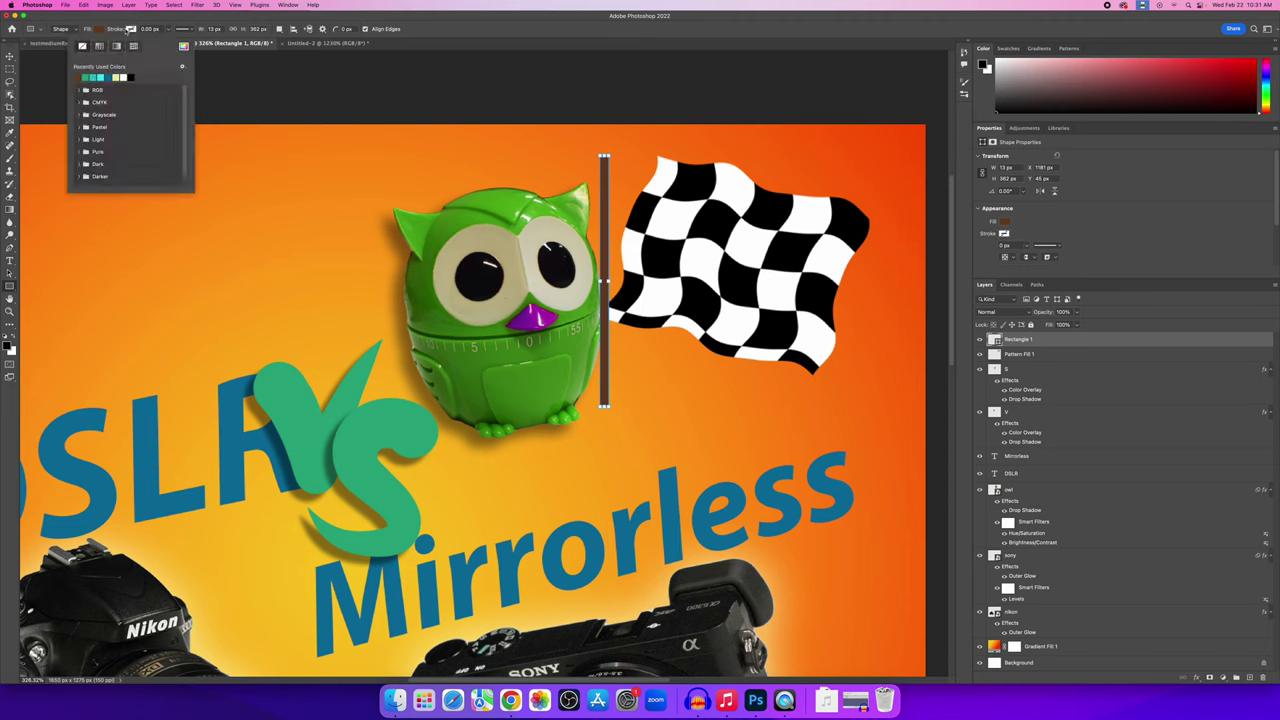
click(128, 26)
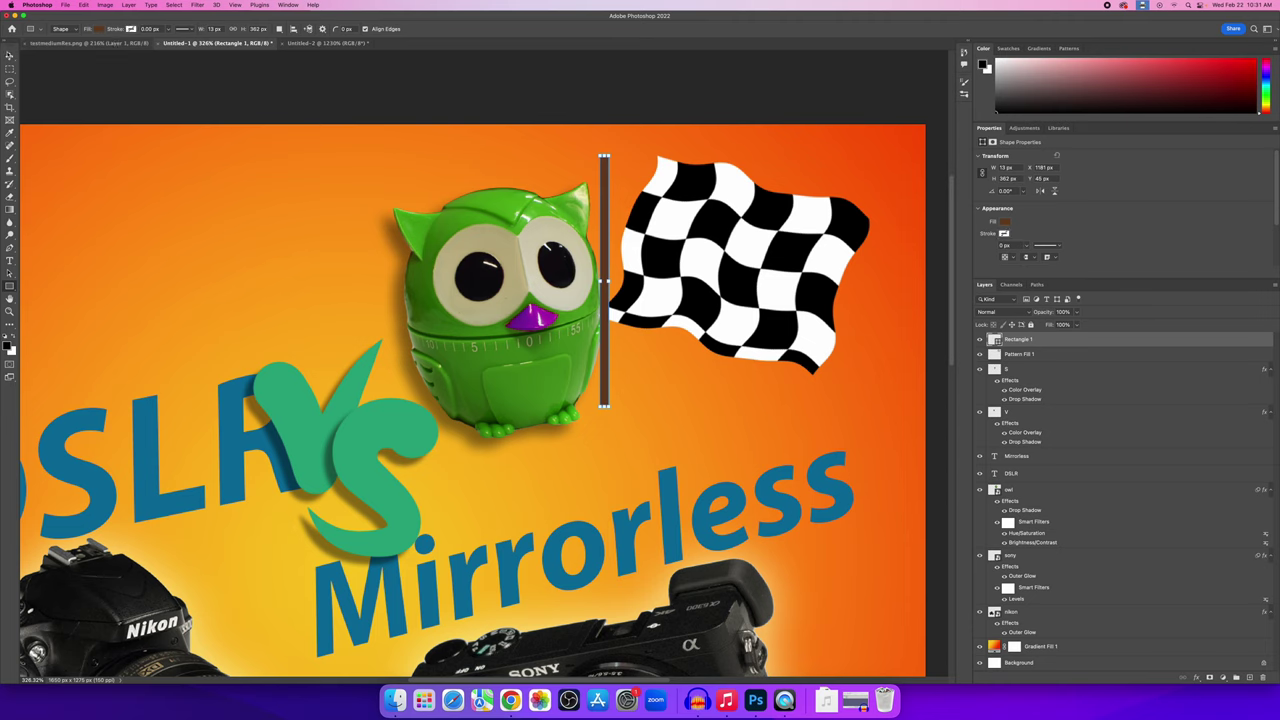
click(9, 57)
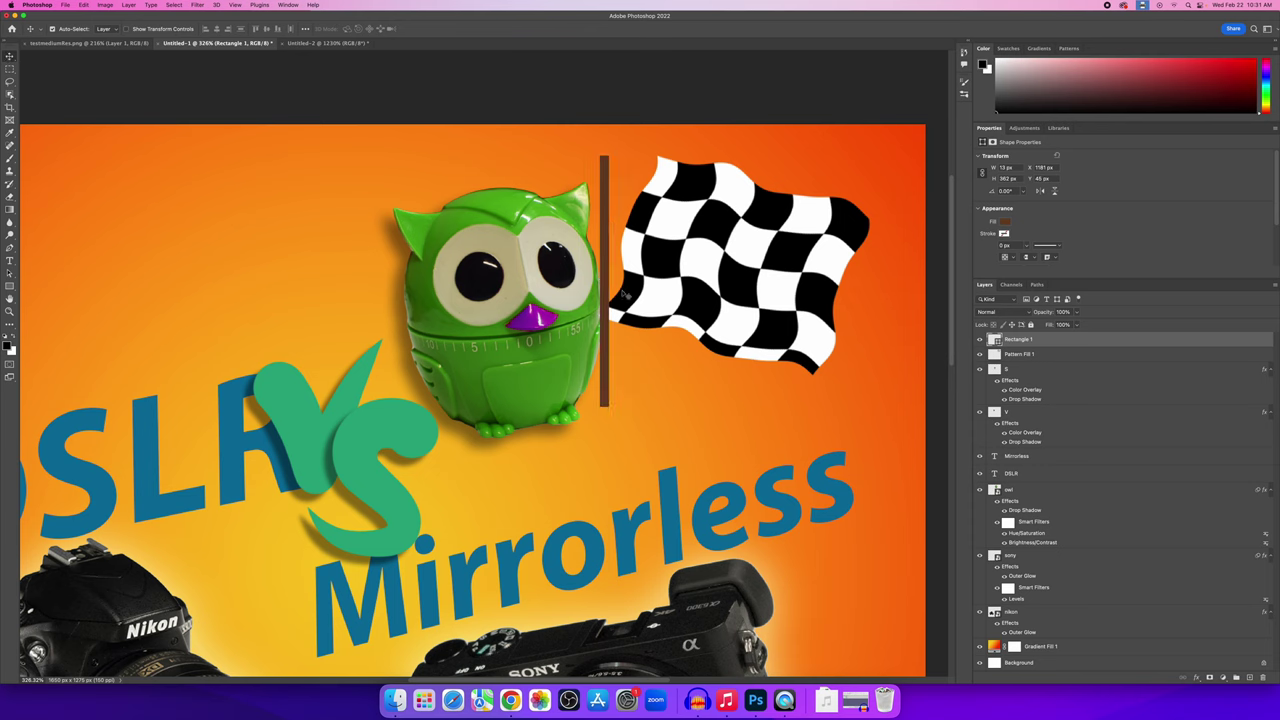
Rotate the brown pole about 21° and move it to the flag's left edge.
key(ctrl+t)
drag(688, 158, 710, 204)
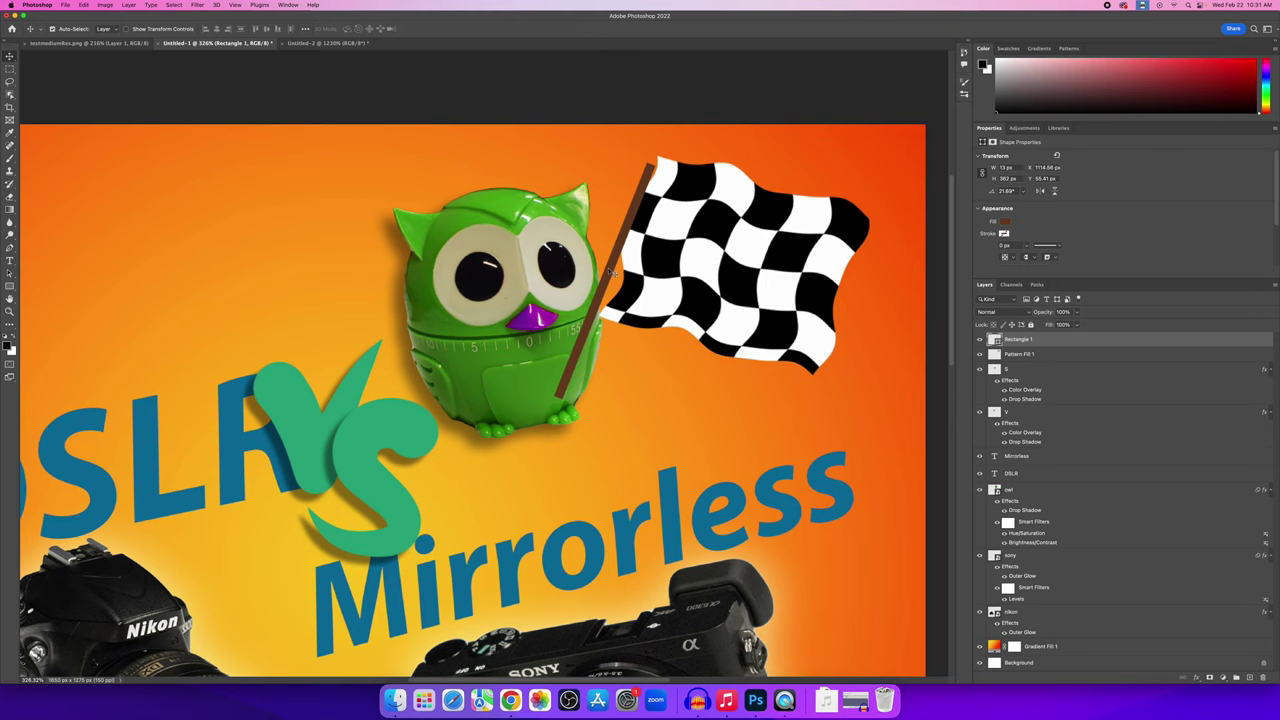
drag(612, 274, 632, 251)
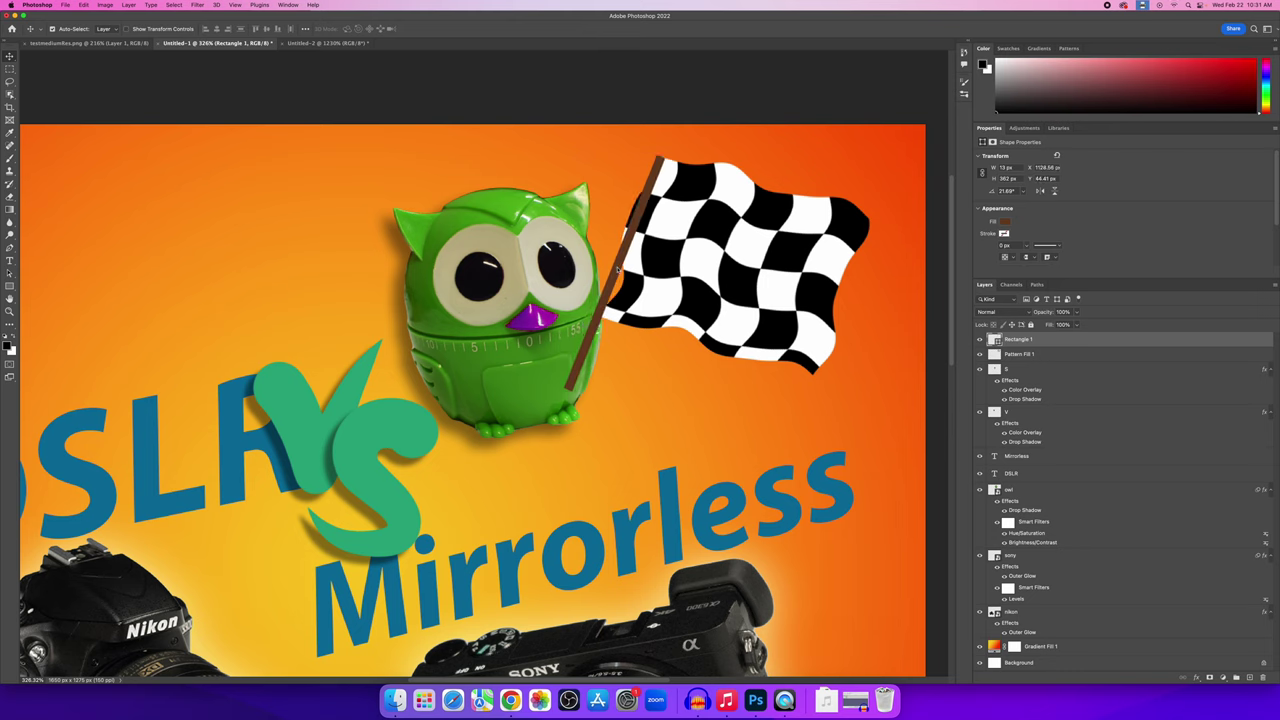
Rename Pattern Fill 1 to 'flag' and stack it above Rectangle 1.
click(1027, 356)
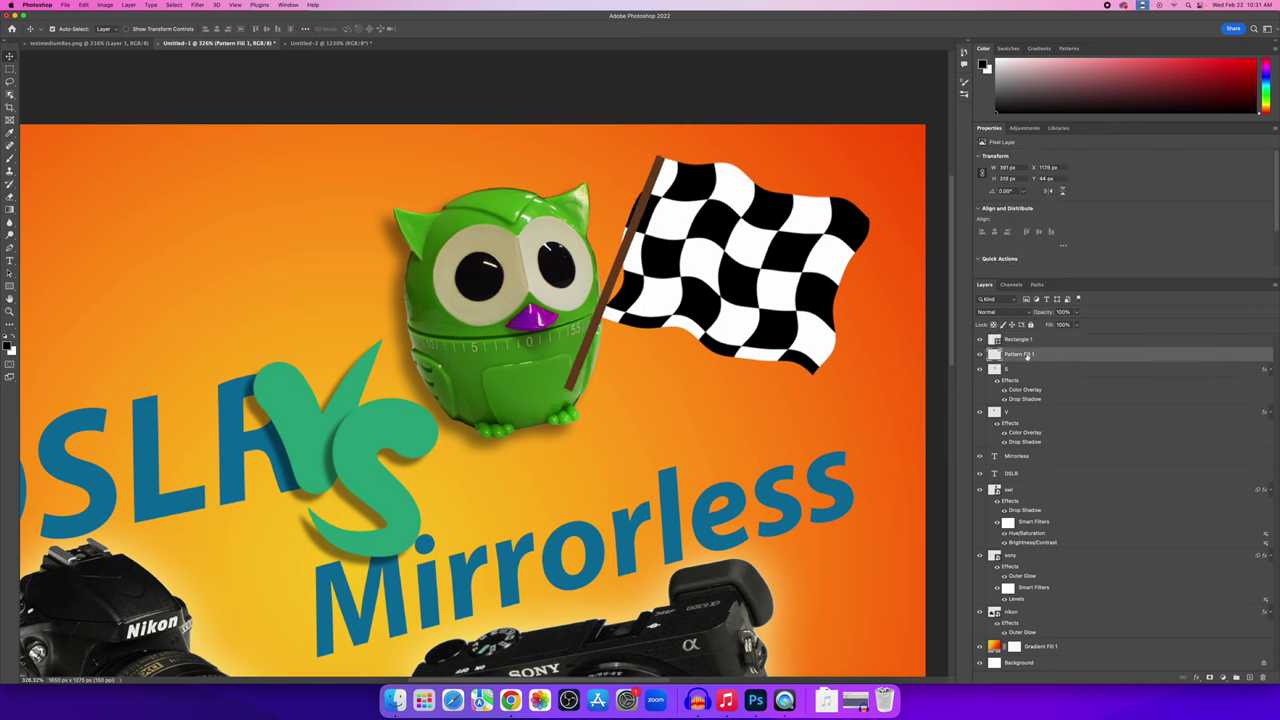
double_click(1016, 355)
text(flag)
key(Return)
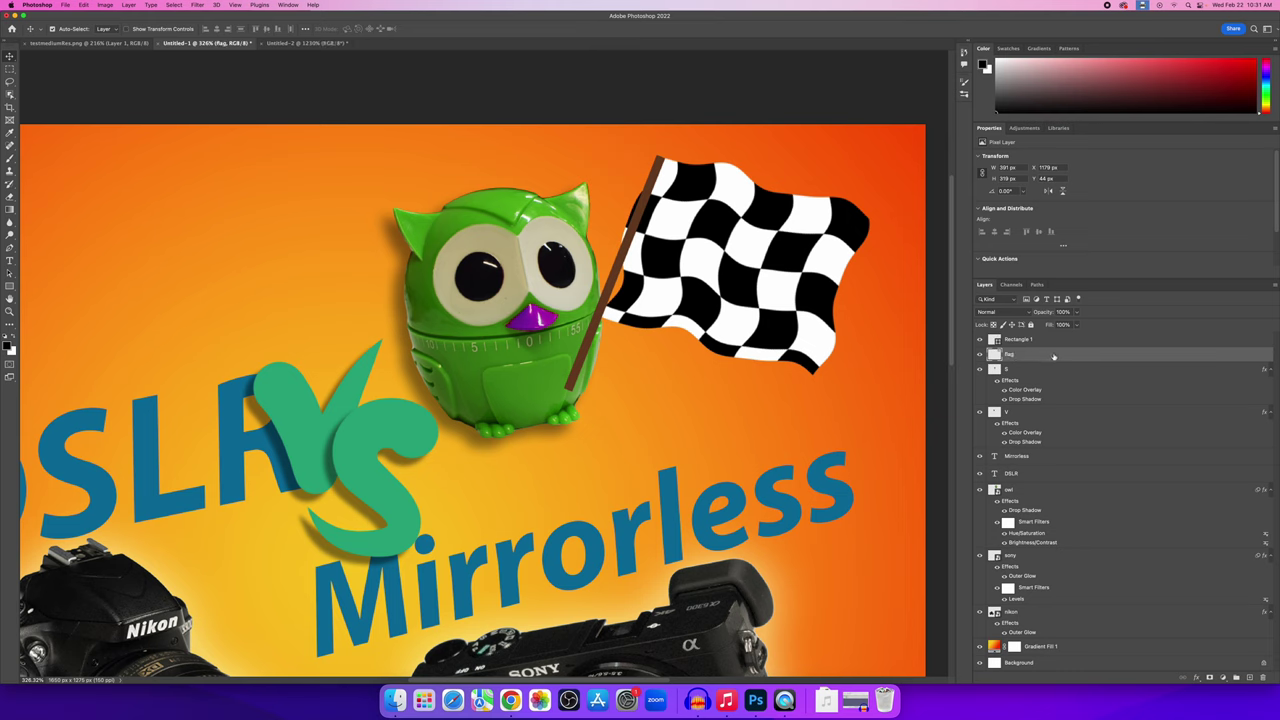
drag(1053, 356, 1054, 338)
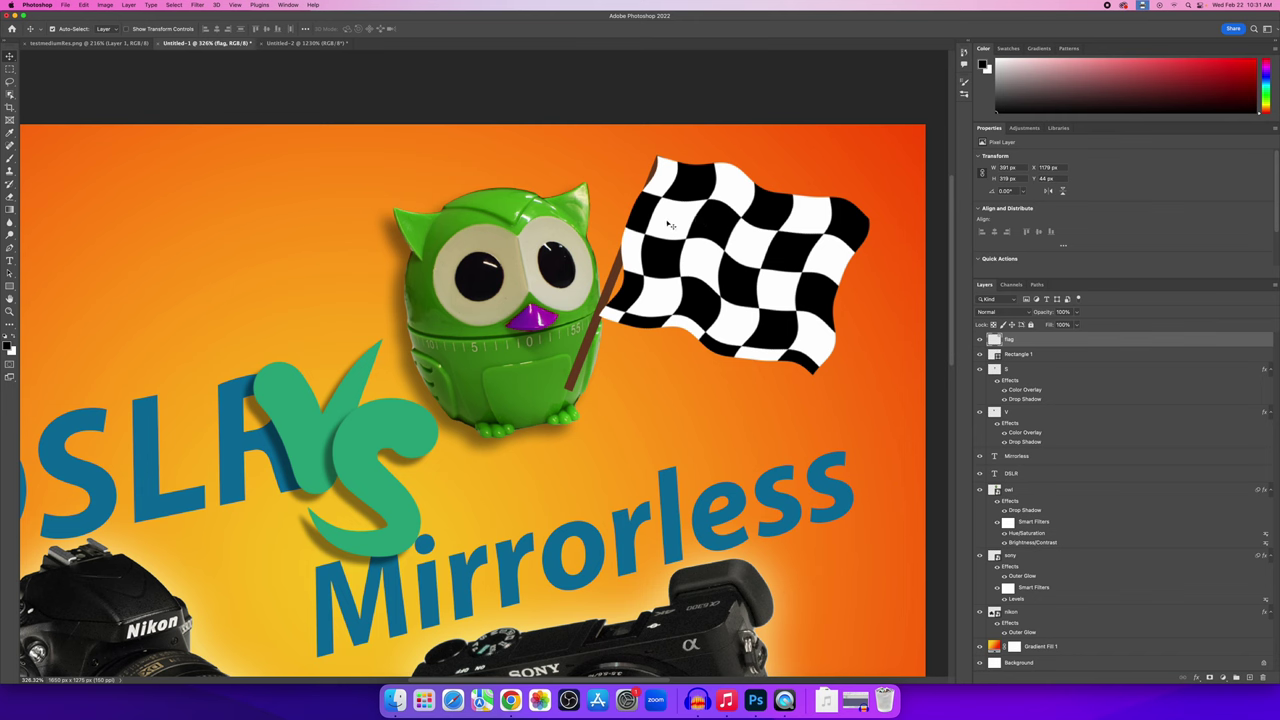
Nudge the DSLR text about 21 px left and zoom to review the whole thumbnail.
scroll(656, 326, down, 2)
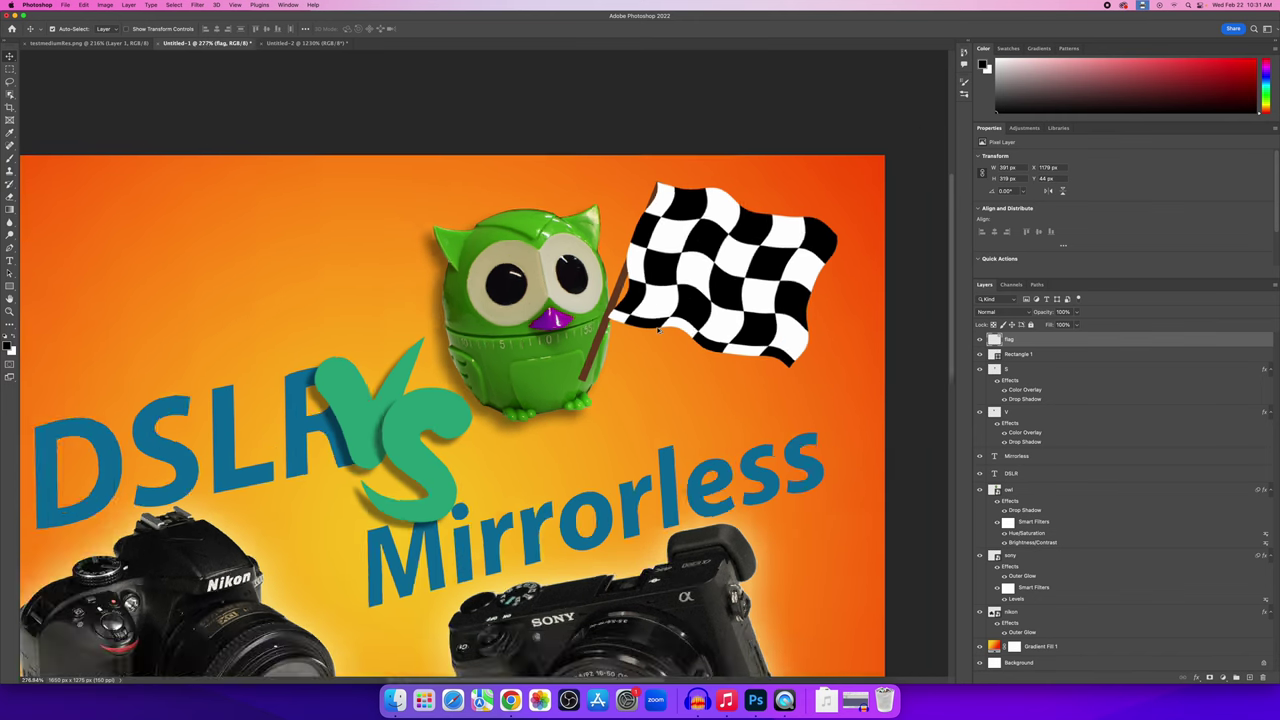
scroll(657, 329, down, 4)
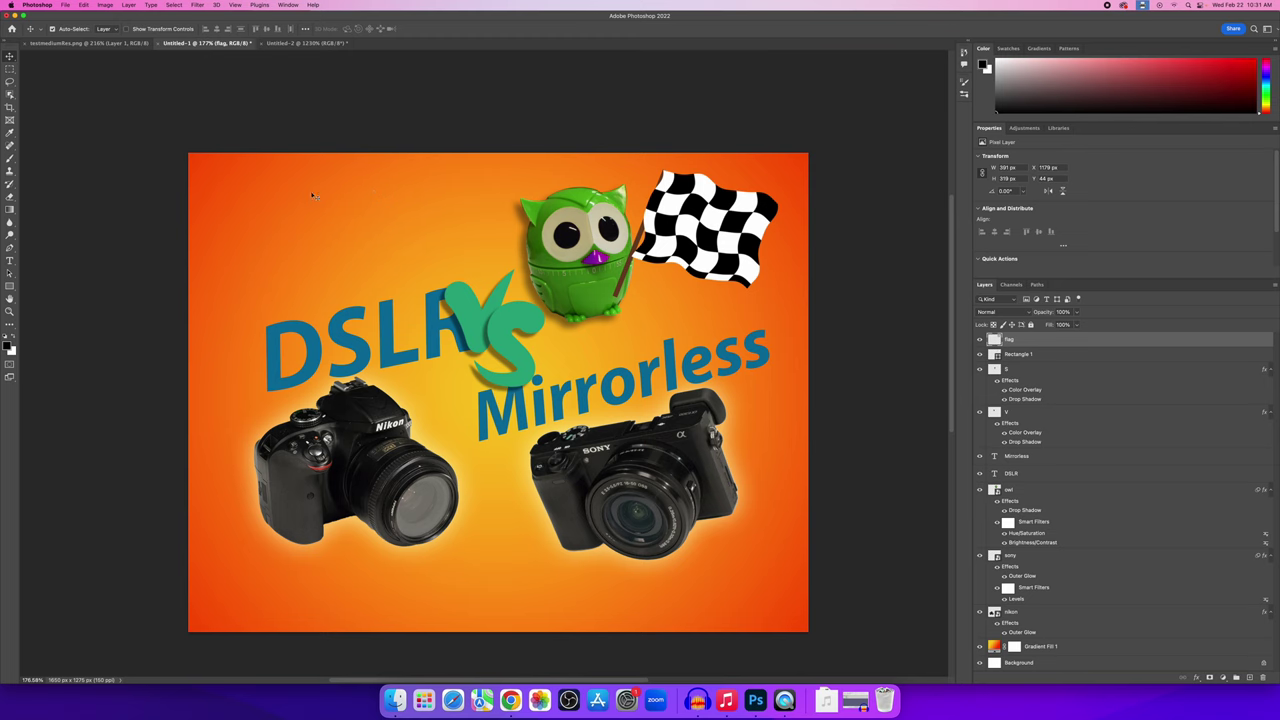
drag(393, 342, 363, 343)
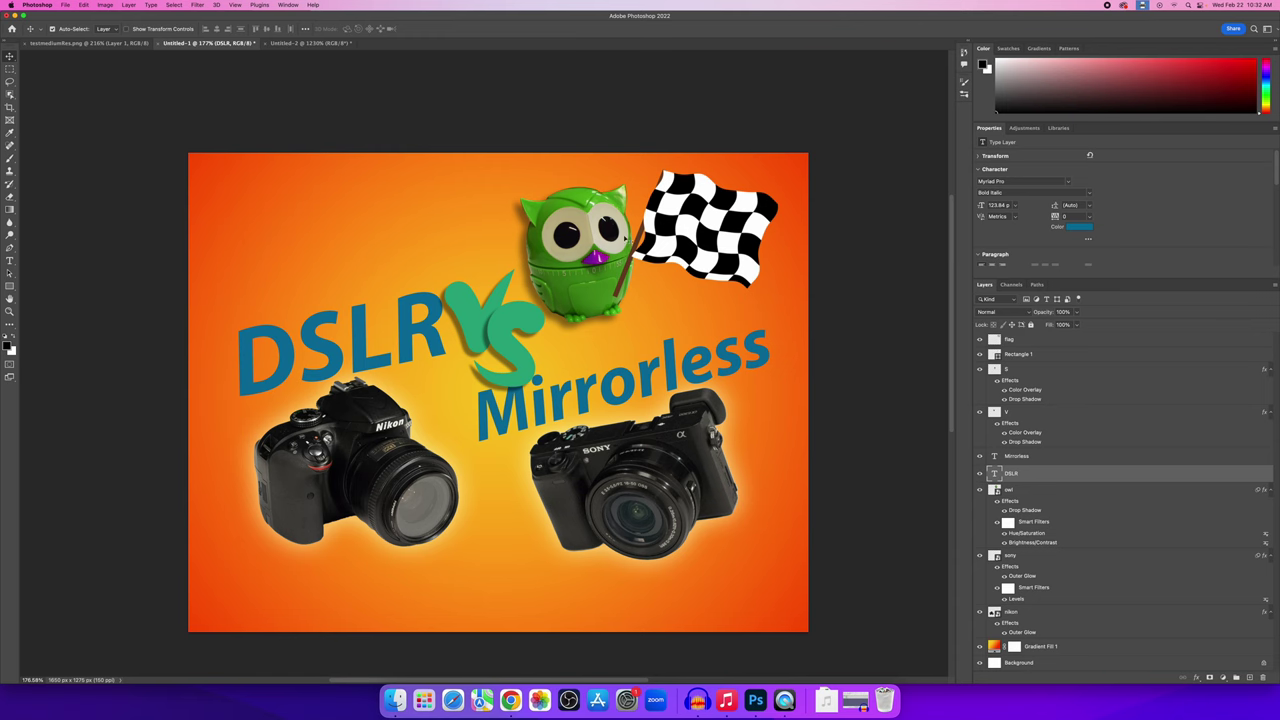
scroll(657, 233, up, 3)
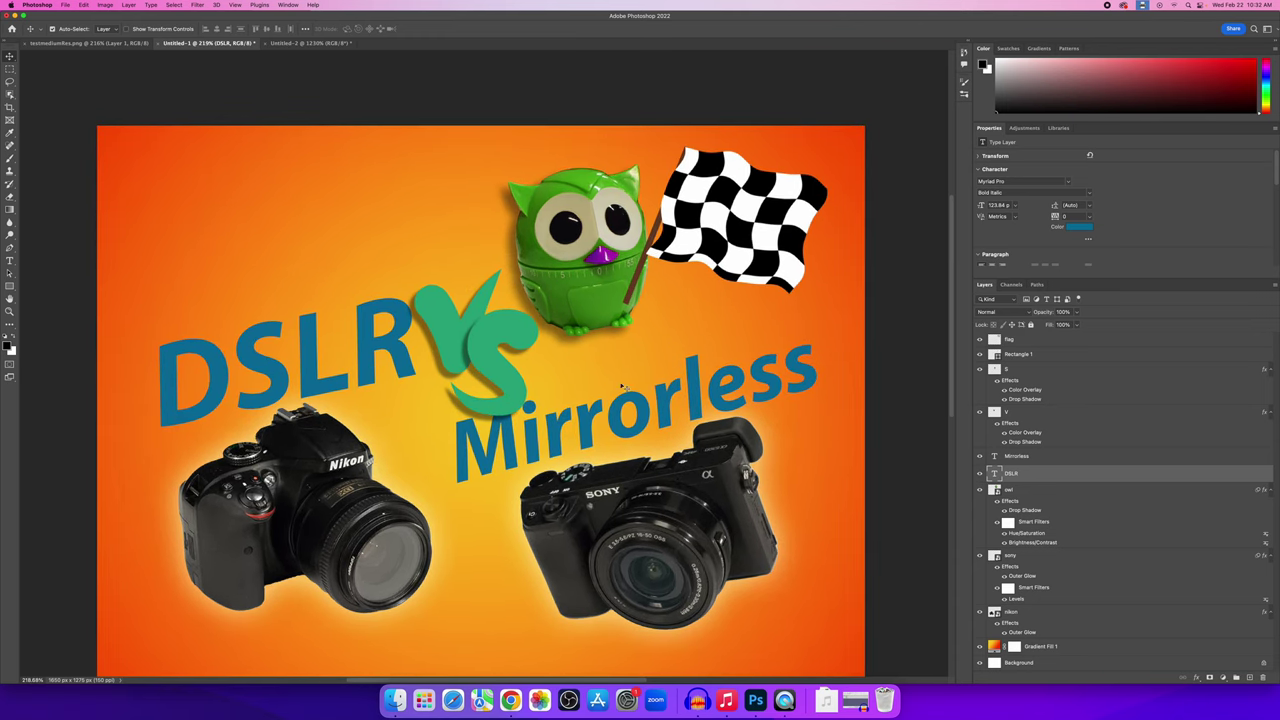
scroll(674, 204, up, 5)
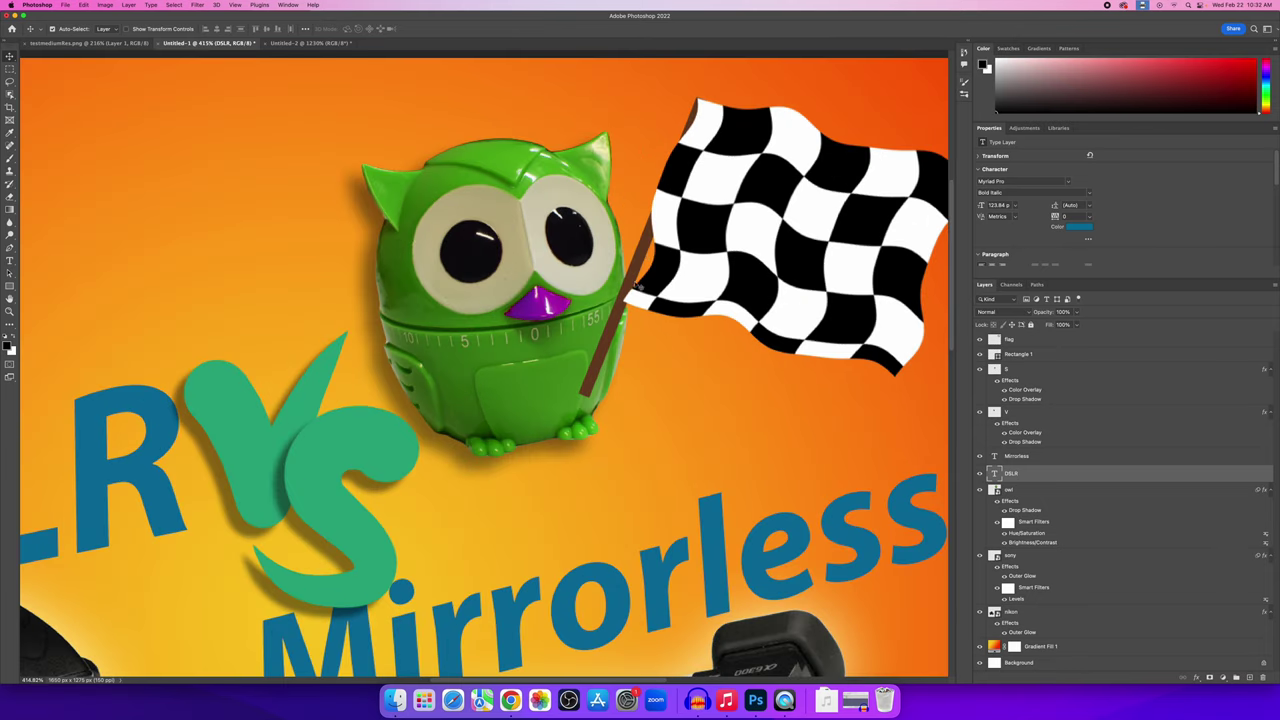
scroll(630, 300, down, 5)
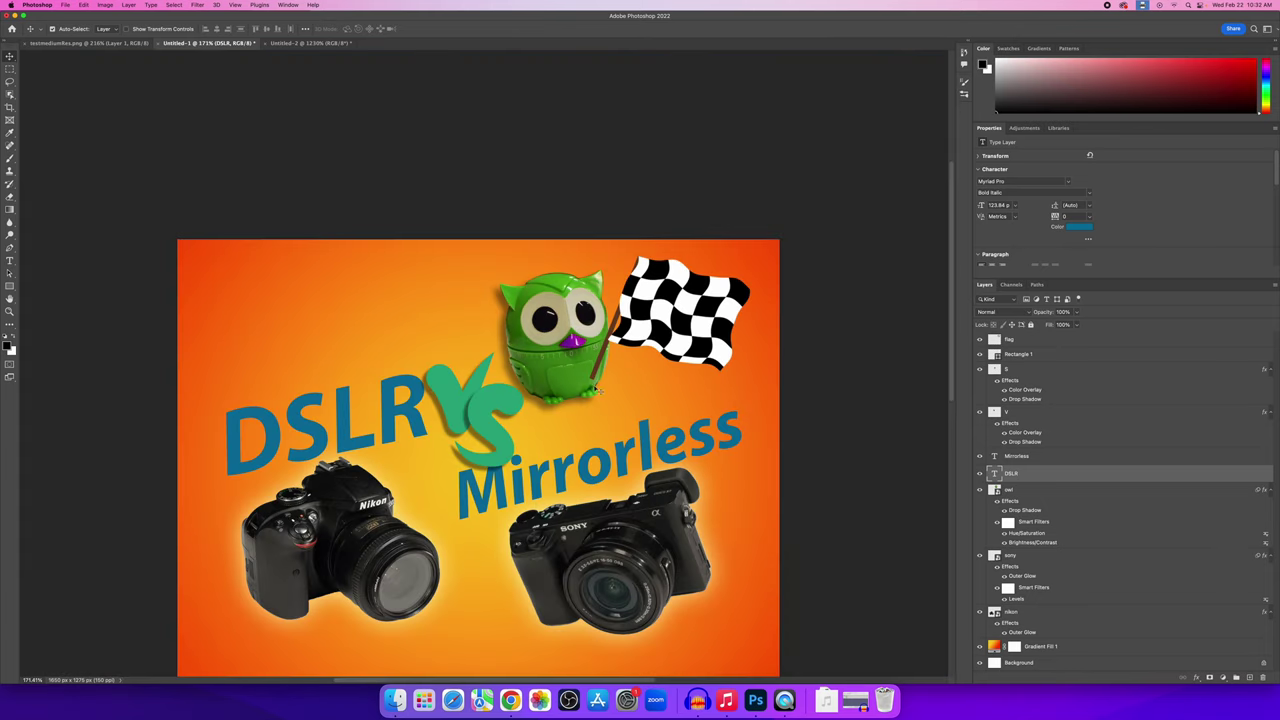
scroll(500, 400, up, 2)
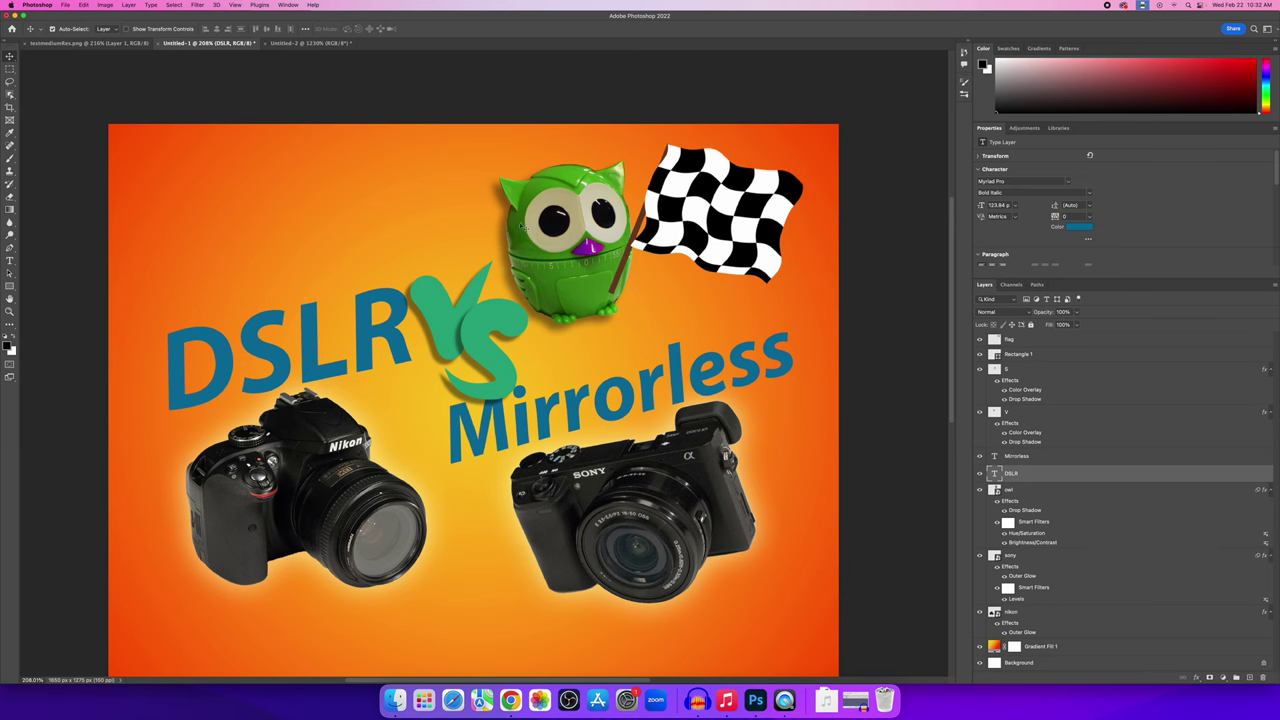
scroll(632, 222, up, 10)
scroll(632, 222, down, 10)
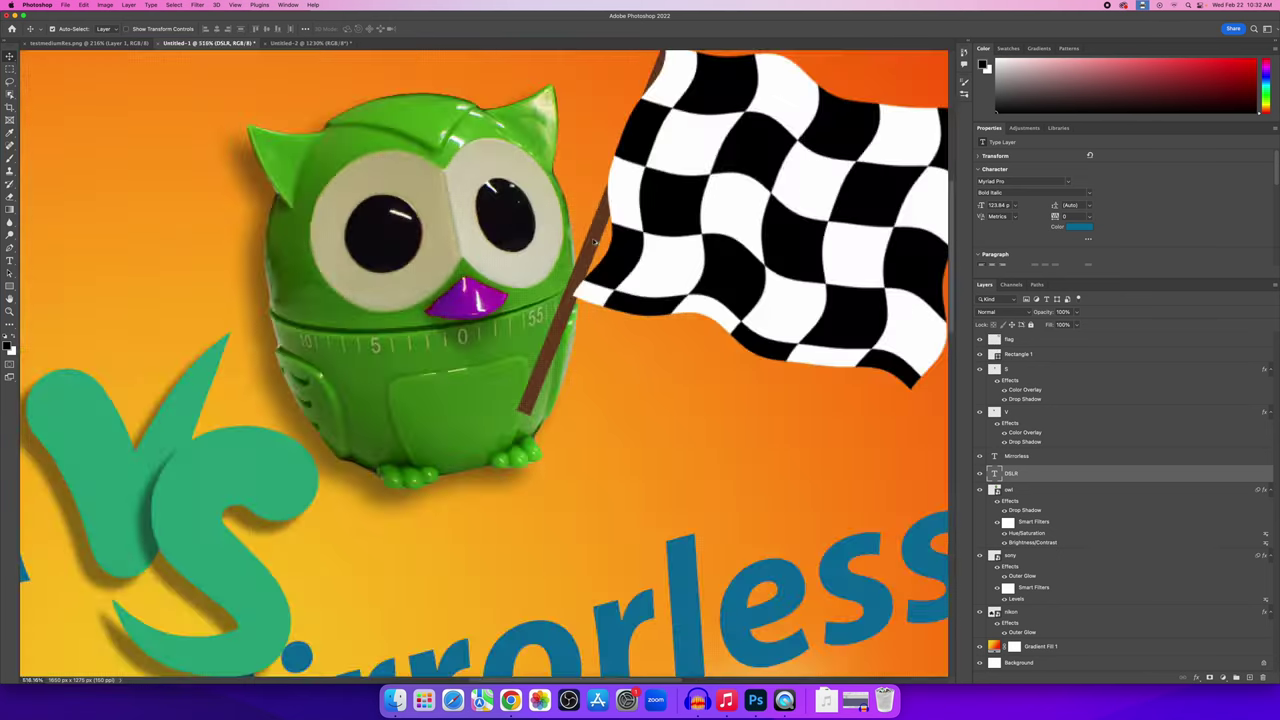
scroll(668, 170, up, 5)
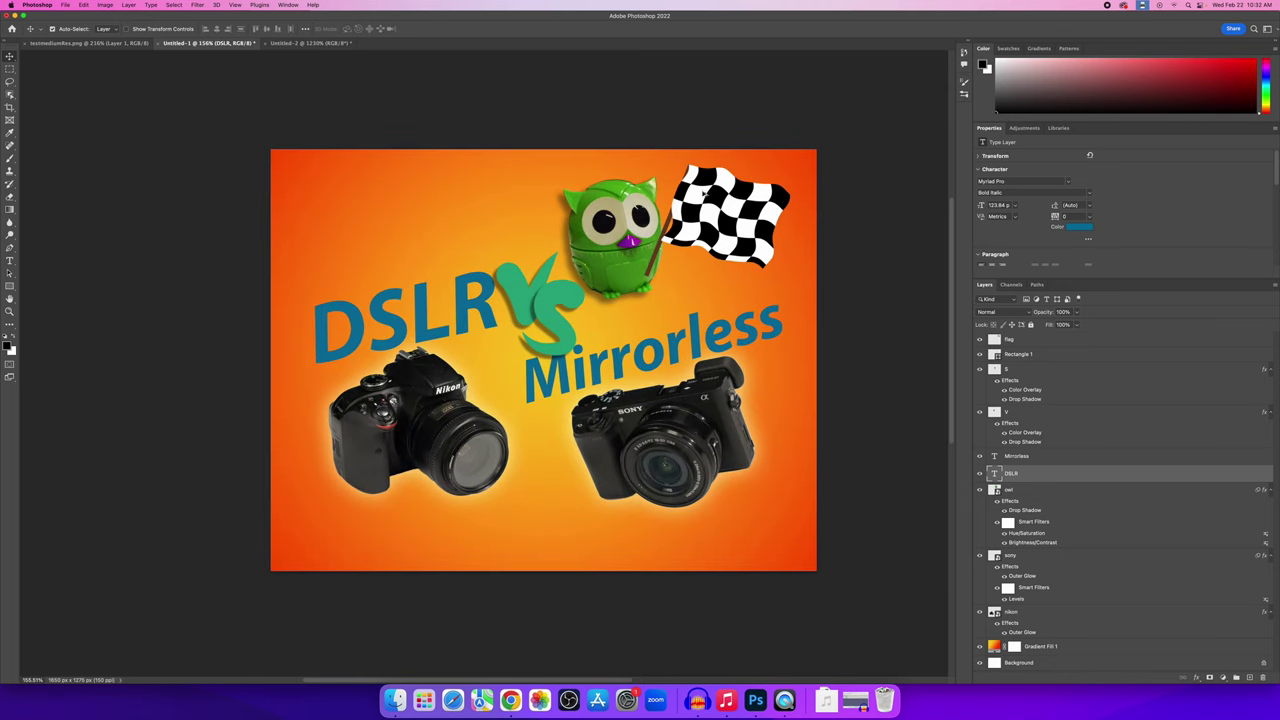
scroll(670, 280, up, 2)
scroll(668, 280, down, 3)
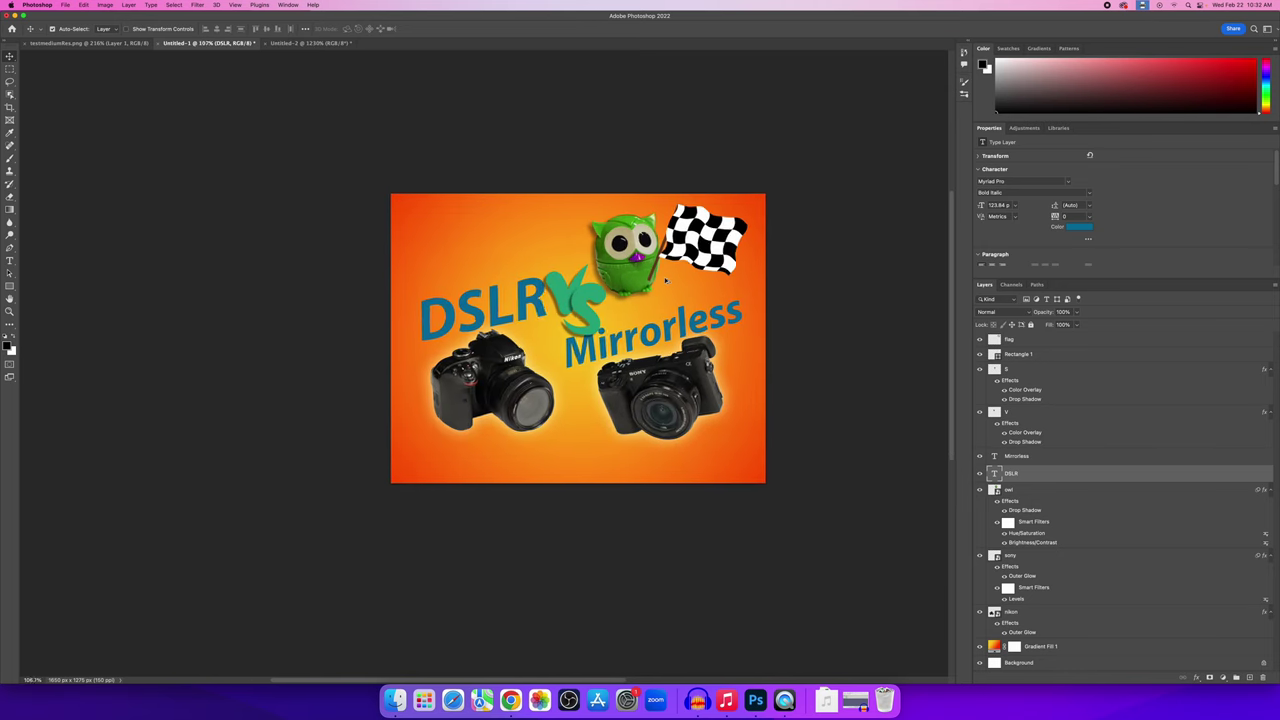
scroll(665, 280, up, 4)
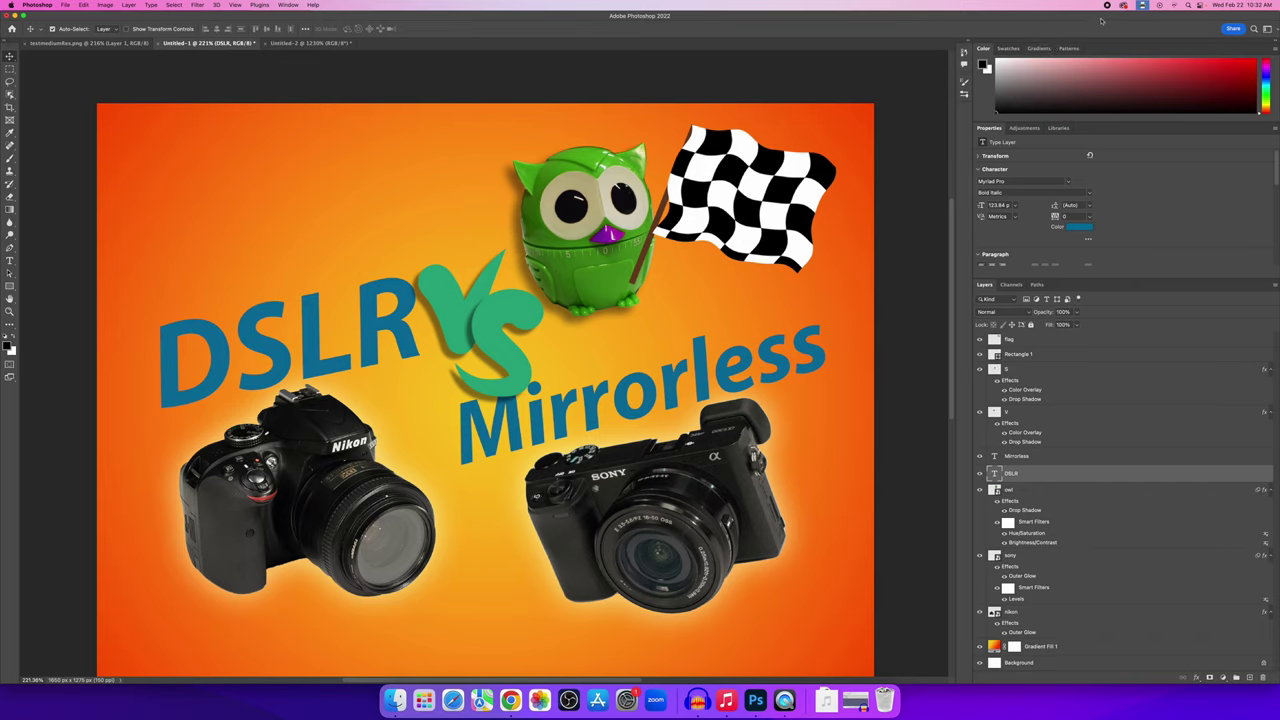